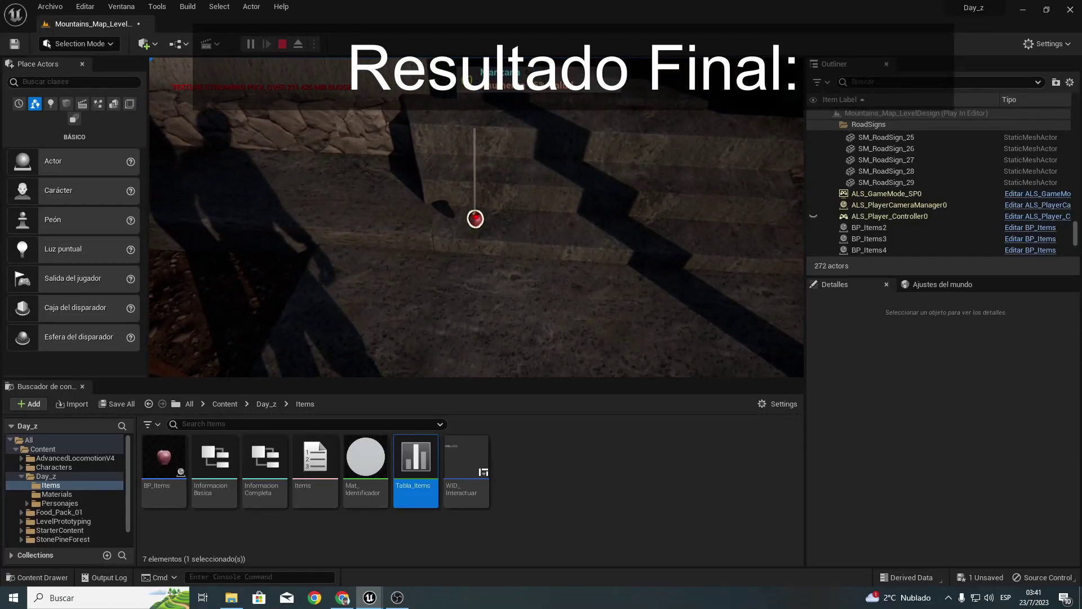
Step: Pick up the hanging apple, then check the Personaje actor's Inventario in the Details panel
{"action": "key", "text": "e"}
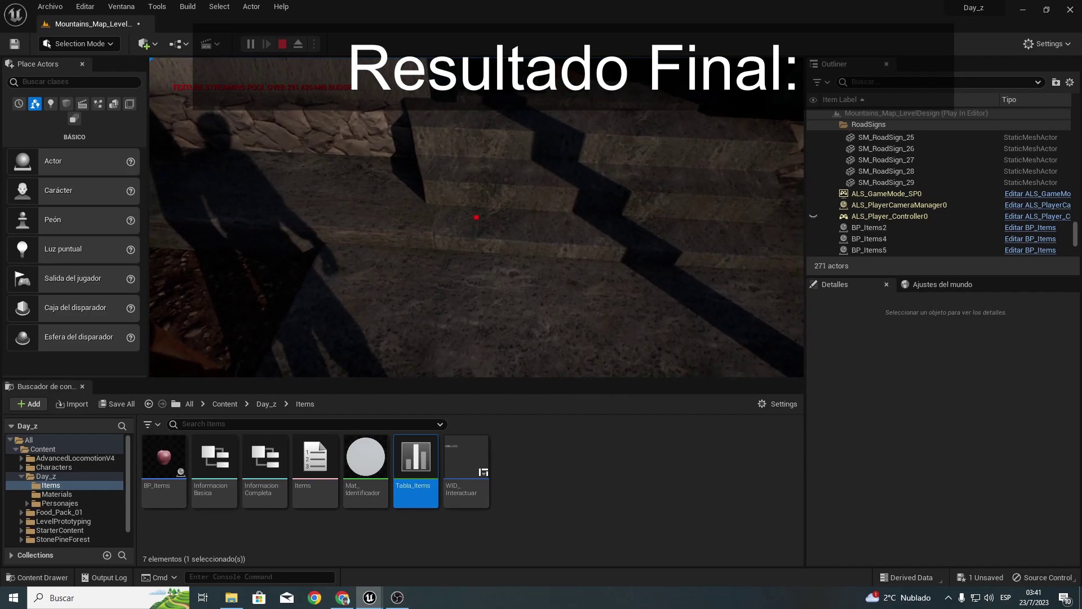
{"action": "key", "text": "super"}
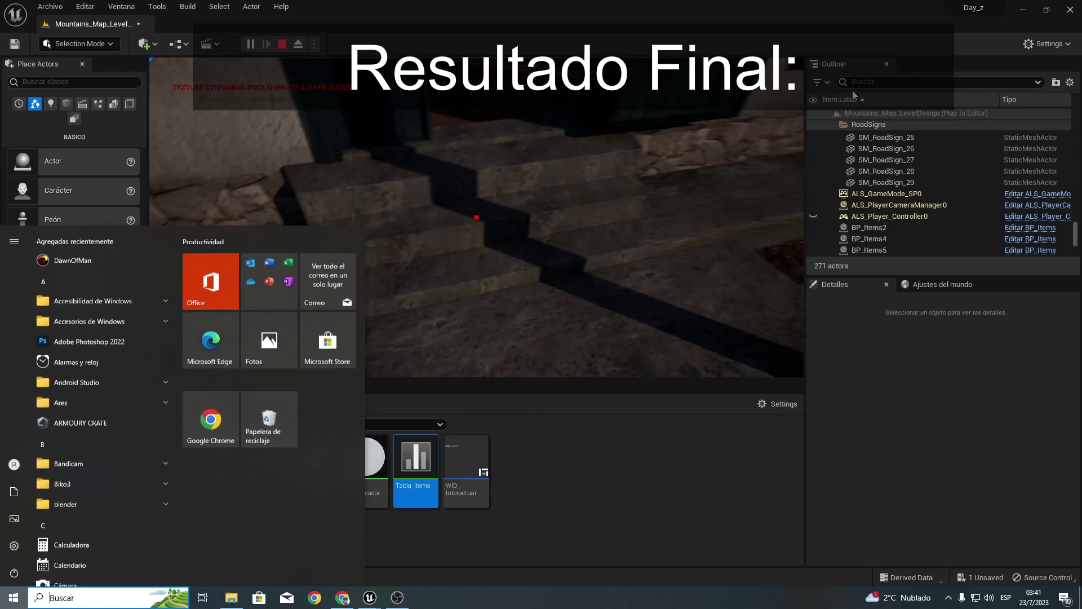
{"action": "left_click", "coordinate": [872, 84]}
{"action": "type", "text": "perso"}
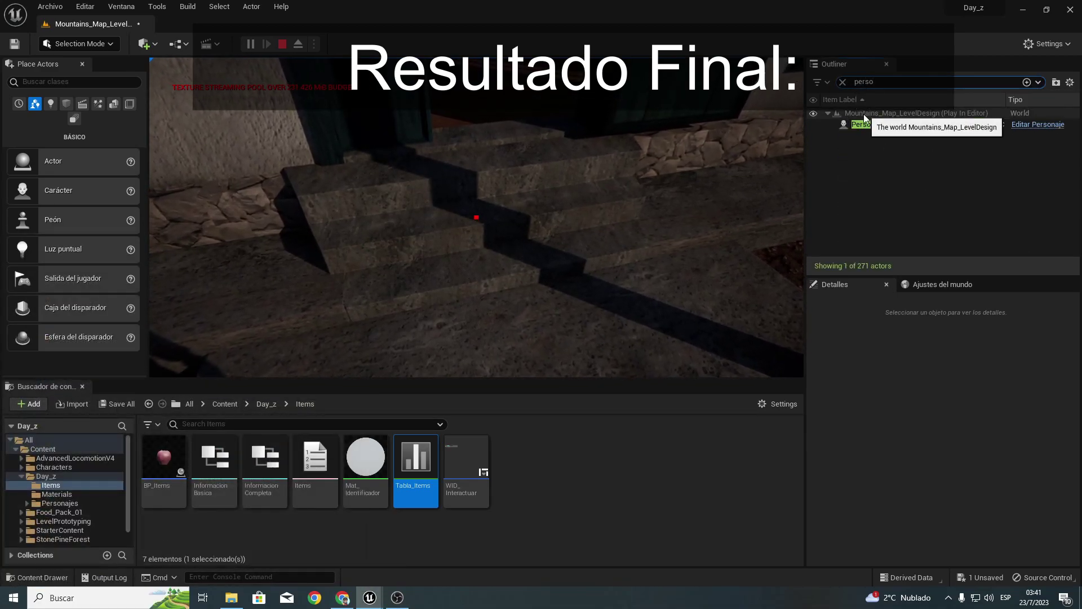
{"action": "left_click", "coordinate": [861, 125]}
{"action": "scroll", "coordinate": [861, 445], "scroll_direction": "down", "scroll_amount": 2}
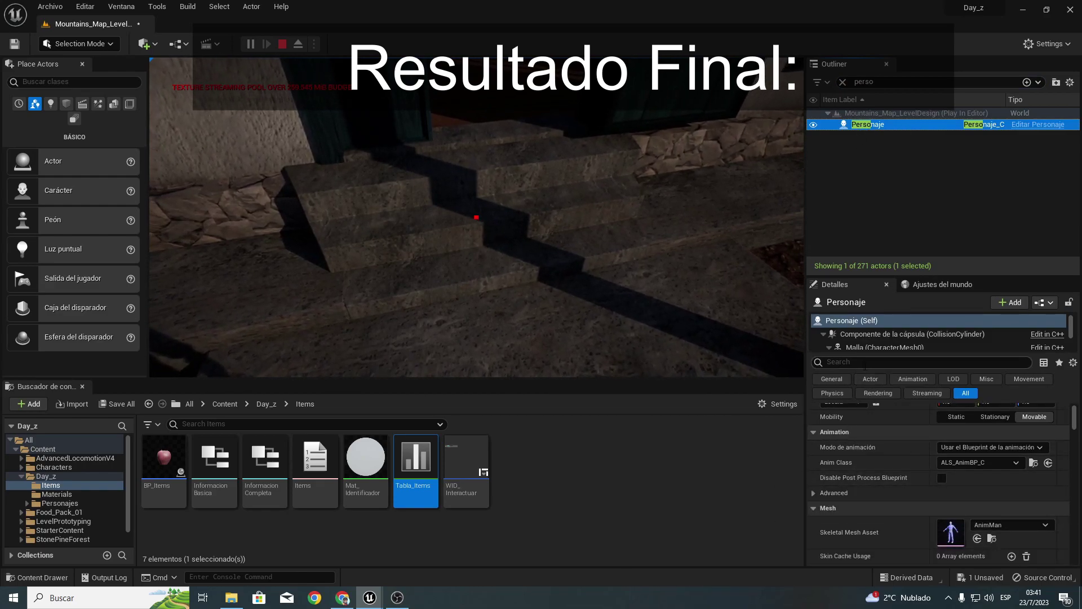
{"action": "left_click", "coordinate": [865, 364]}
{"action": "type", "text": "nfor"}
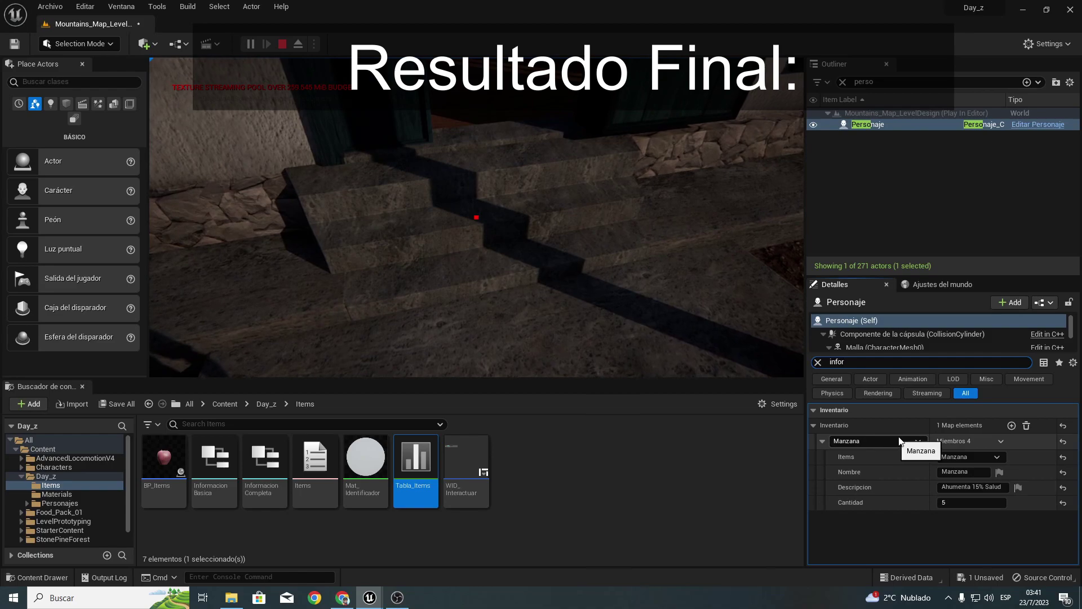
Step: Walk to the apple and pick it up (quantity 6), then the bread and another wall item
{"action": "left_click", "coordinate": [360, 261]}
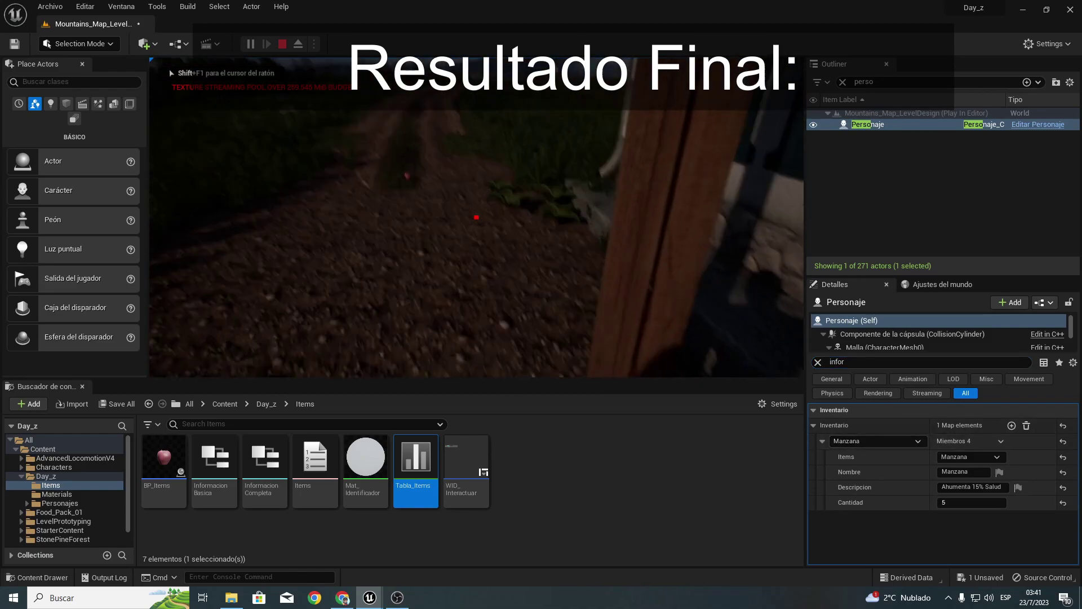
{"action": "key", "text": "w"}
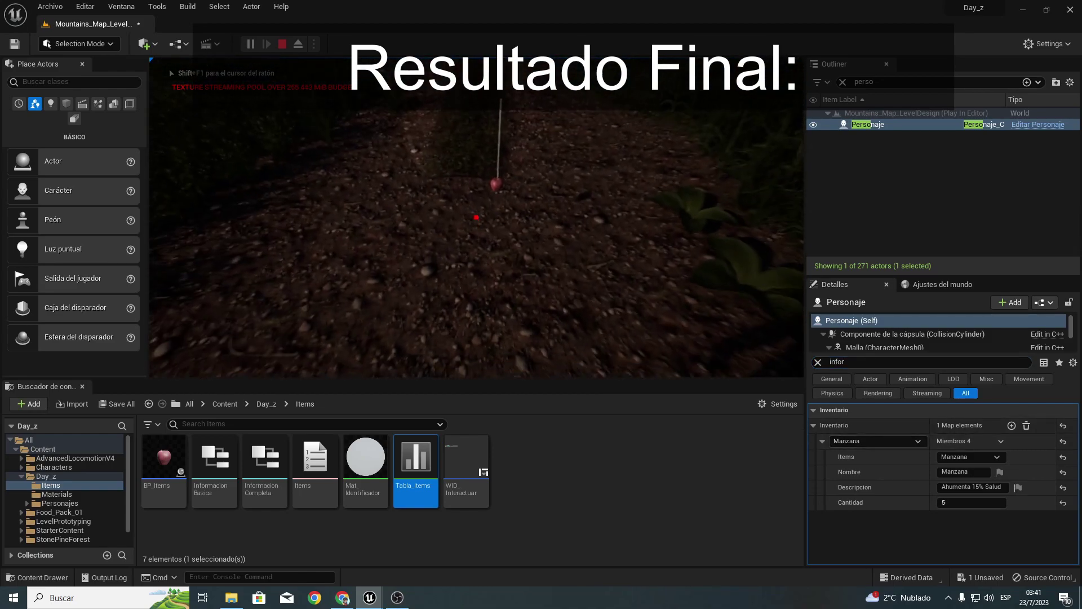
{"action": "mouse_move", "coordinate": [476, 217]}
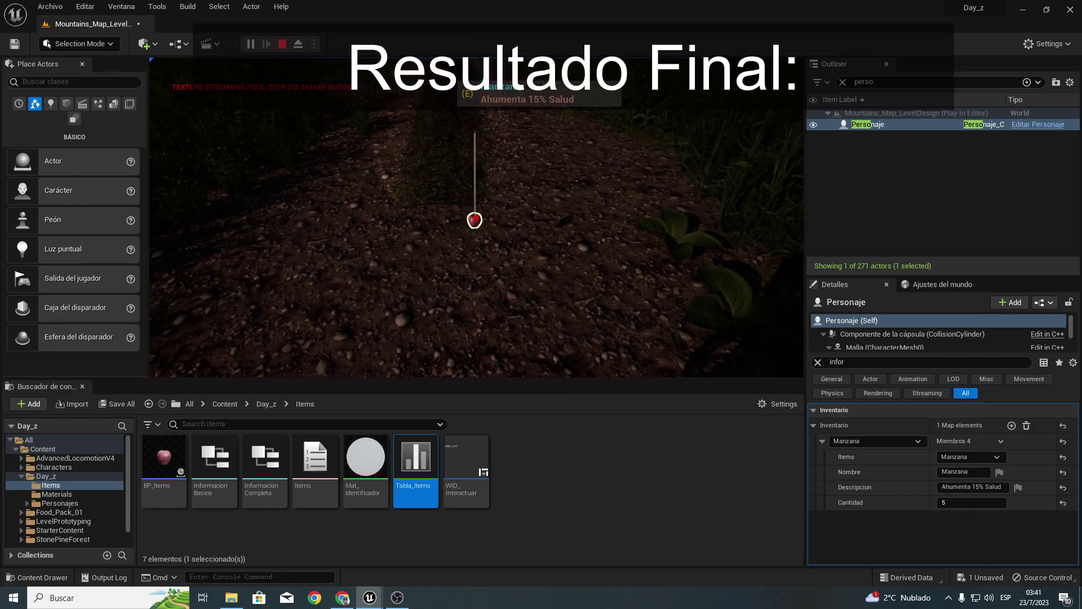
{"action": "key", "text": "e"}
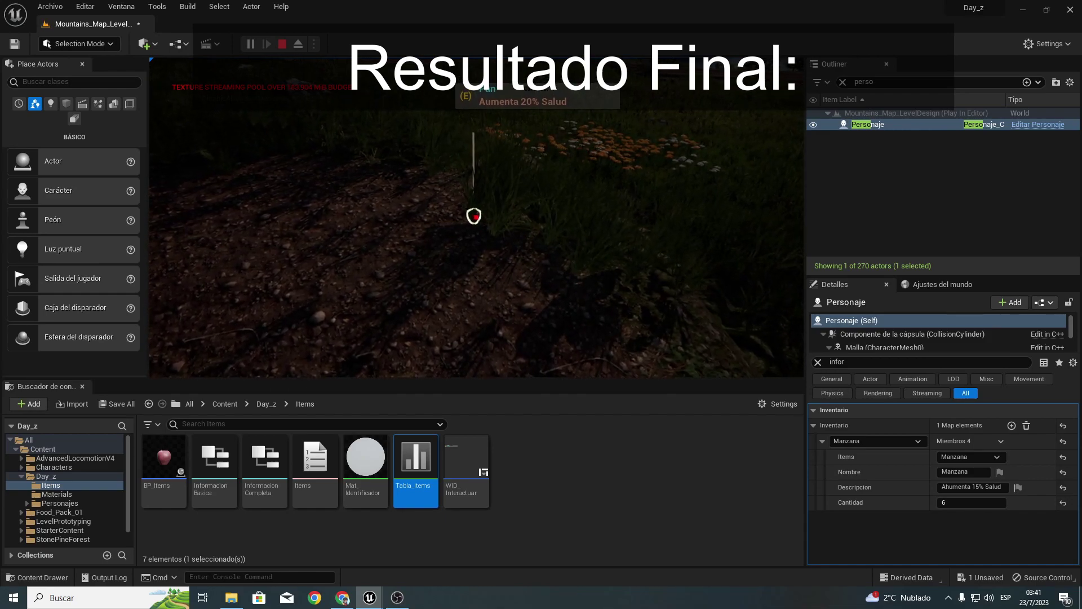
{"action": "key", "text": "e"}
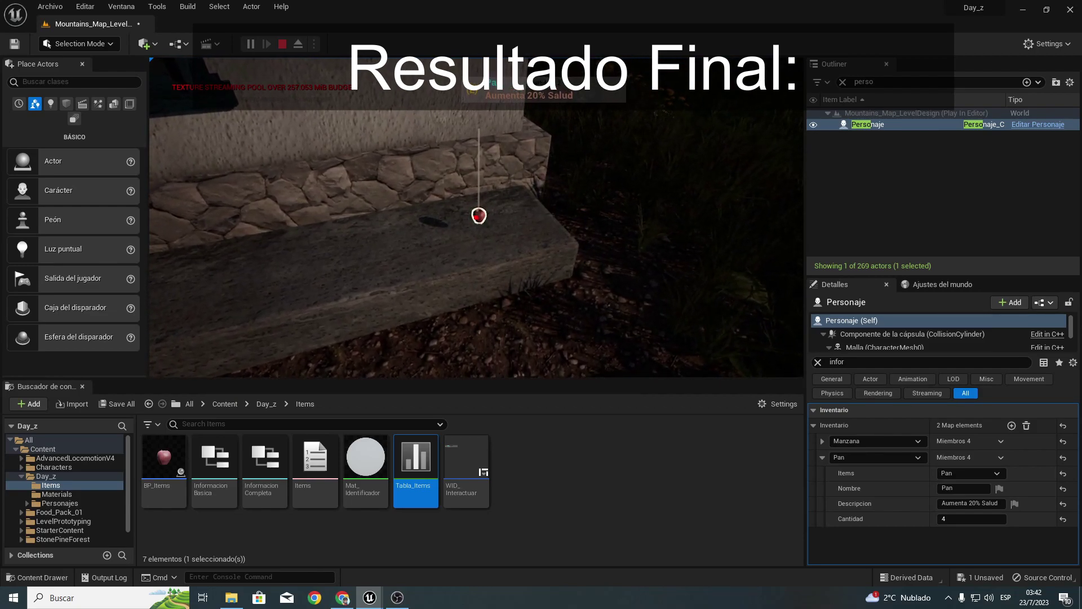
{"action": "key", "text": "e"}
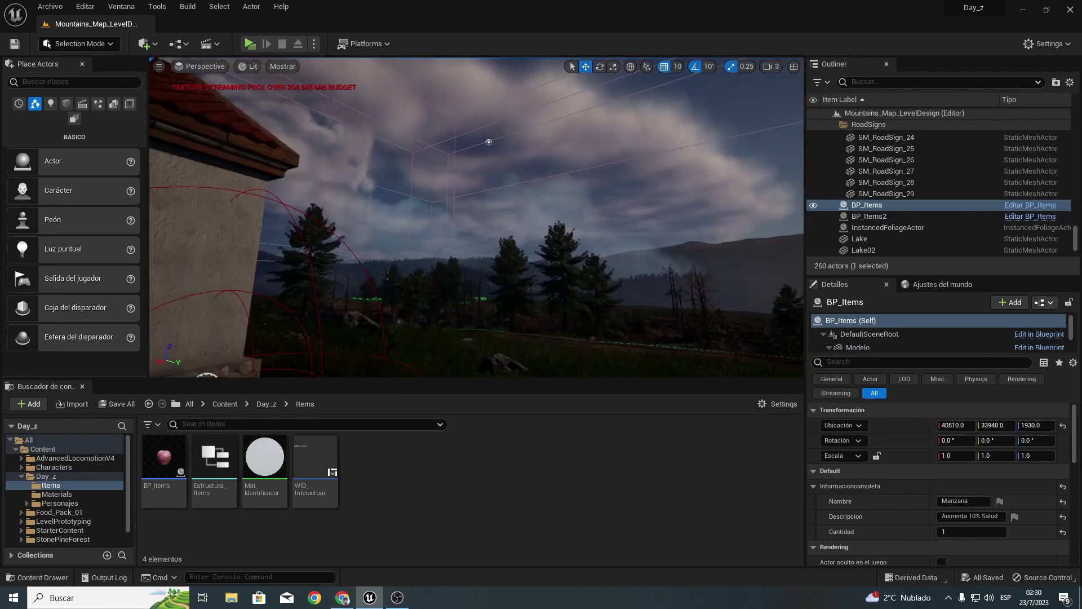
{"action": "right_click_drag", "start_coordinate": [476, 217], "coordinate": [476, 217]}
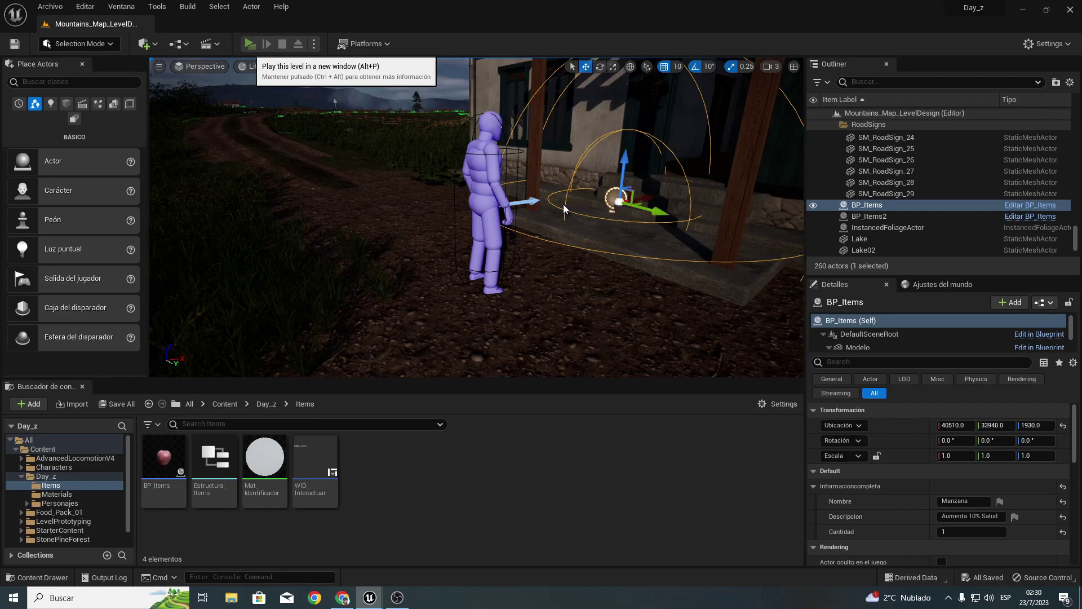
{"action": "key", "text": "alt+p"}
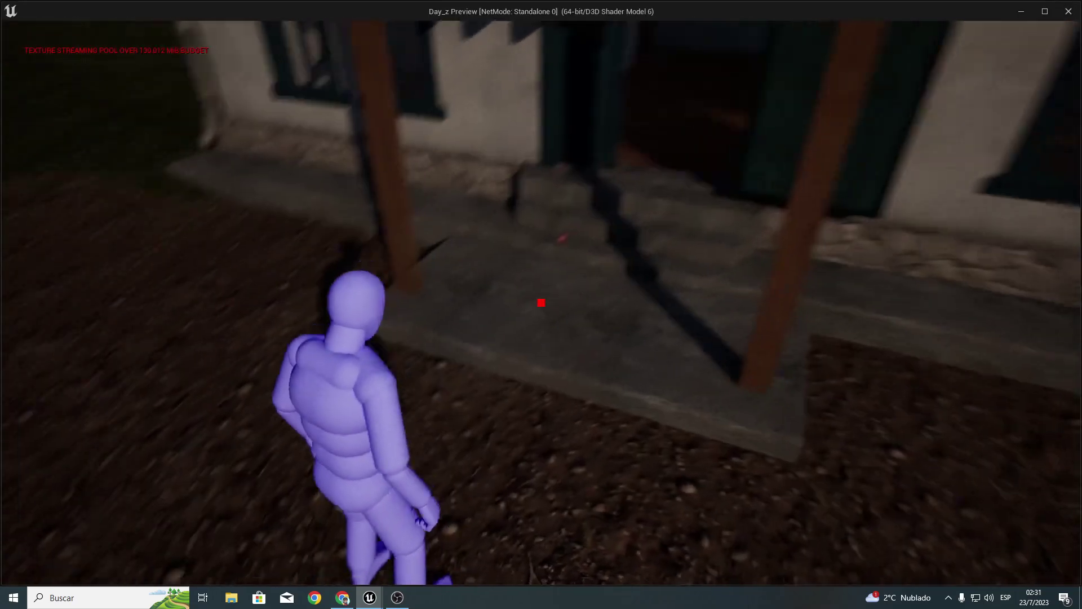
{"action": "key", "text": "w"}
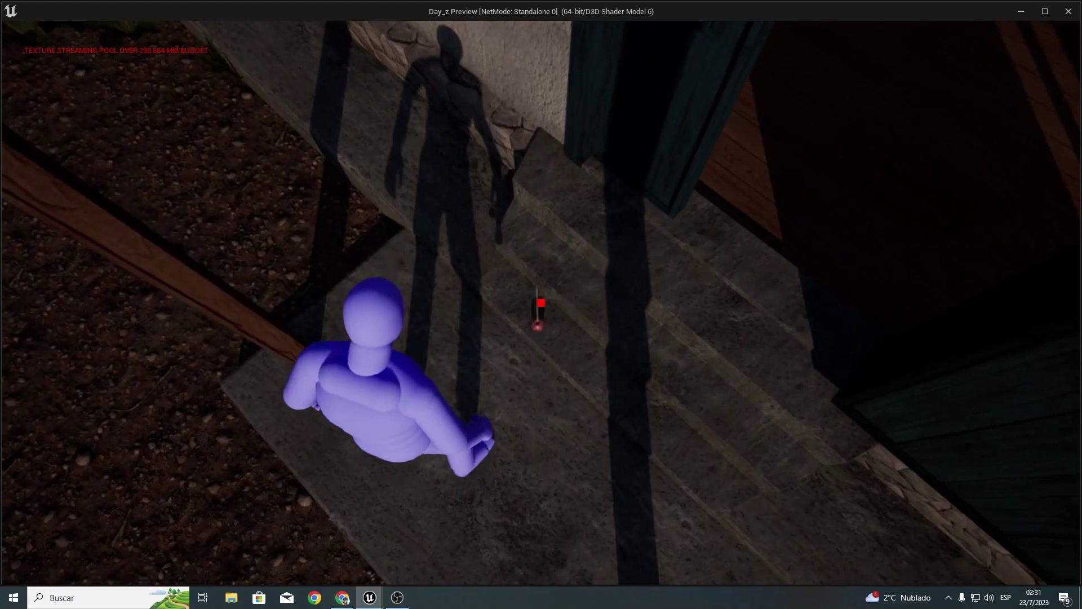
{"action": "mouse_move", "coordinate": [541, 304]}
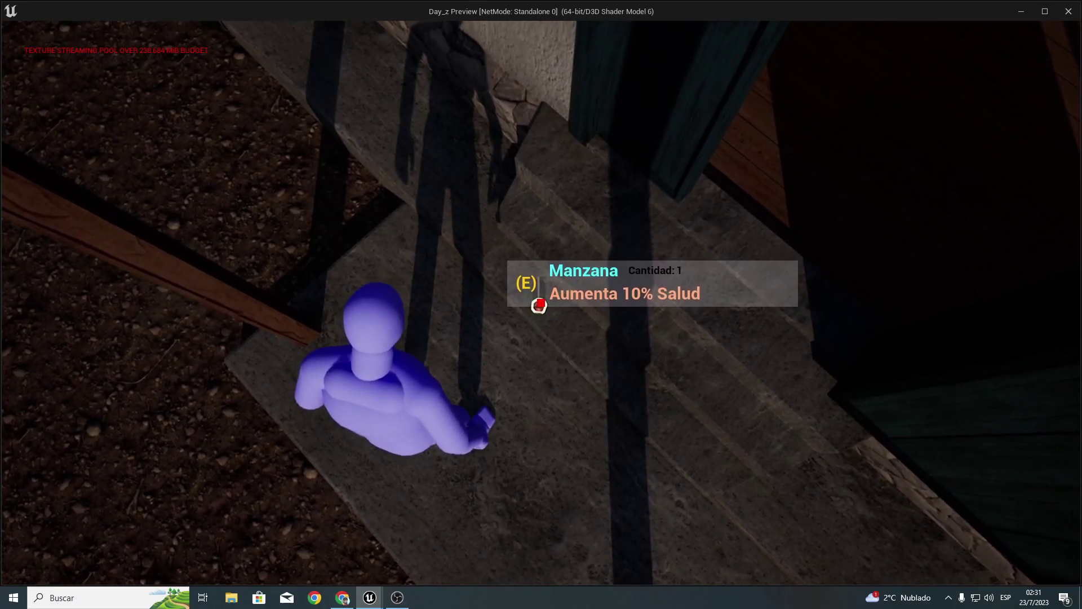
{"action": "key", "text": "w"}
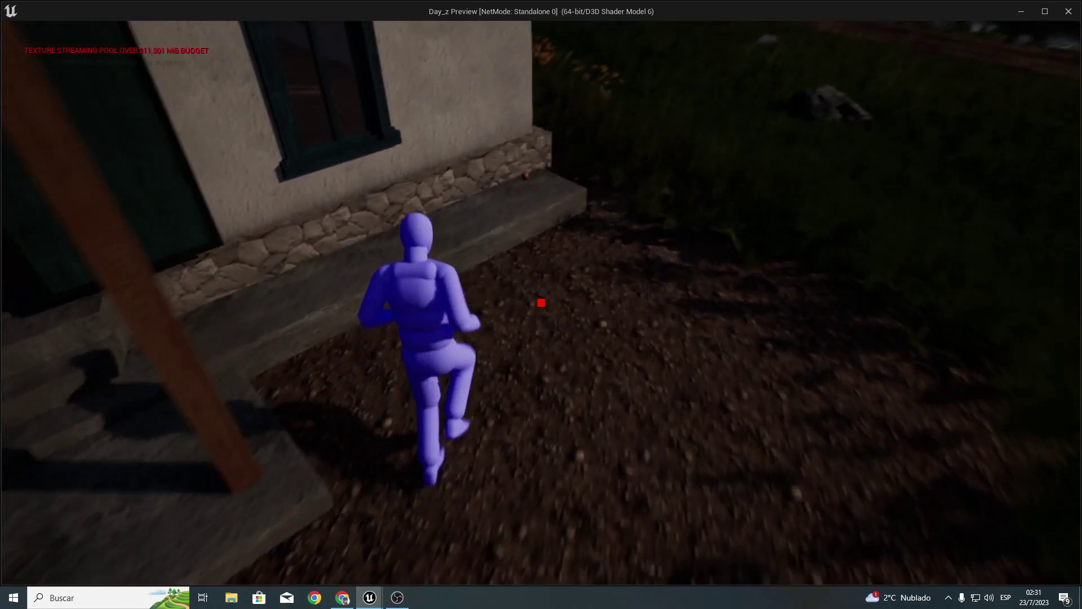
{"action": "key", "text": "w"}
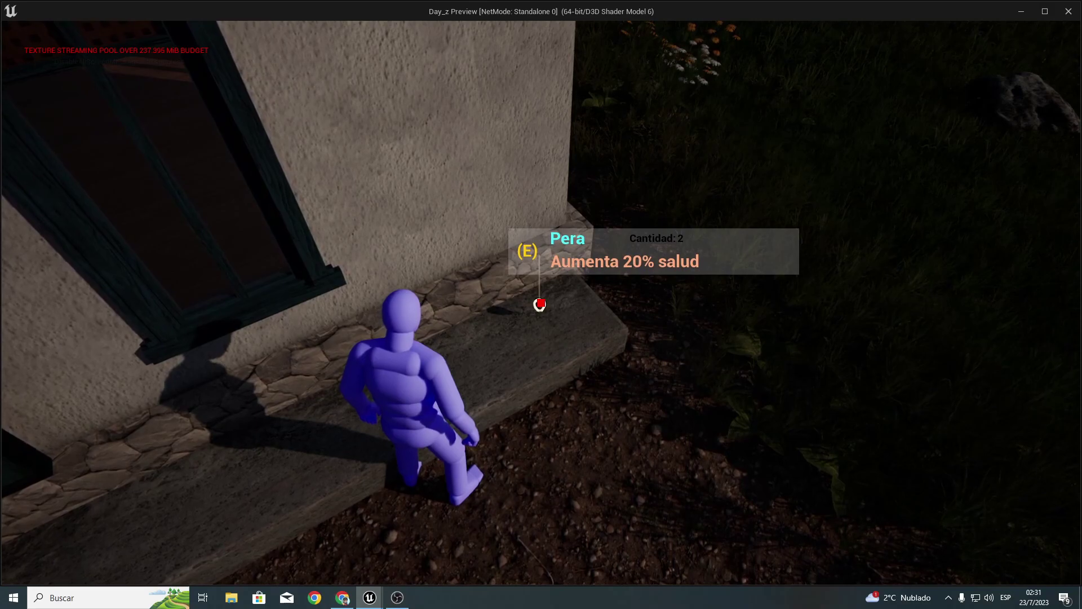
{"action": "key", "text": "Escape"}
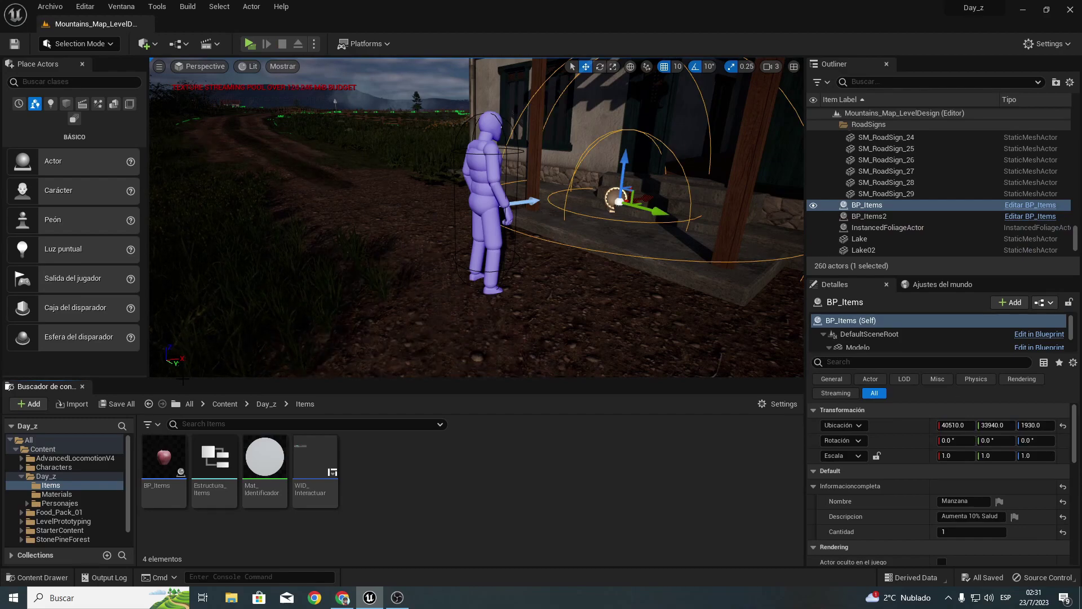
Step: Rename the Estructura_Items structure asset to InformacionCompleta
{"action": "right_click", "coordinate": [217, 464]}
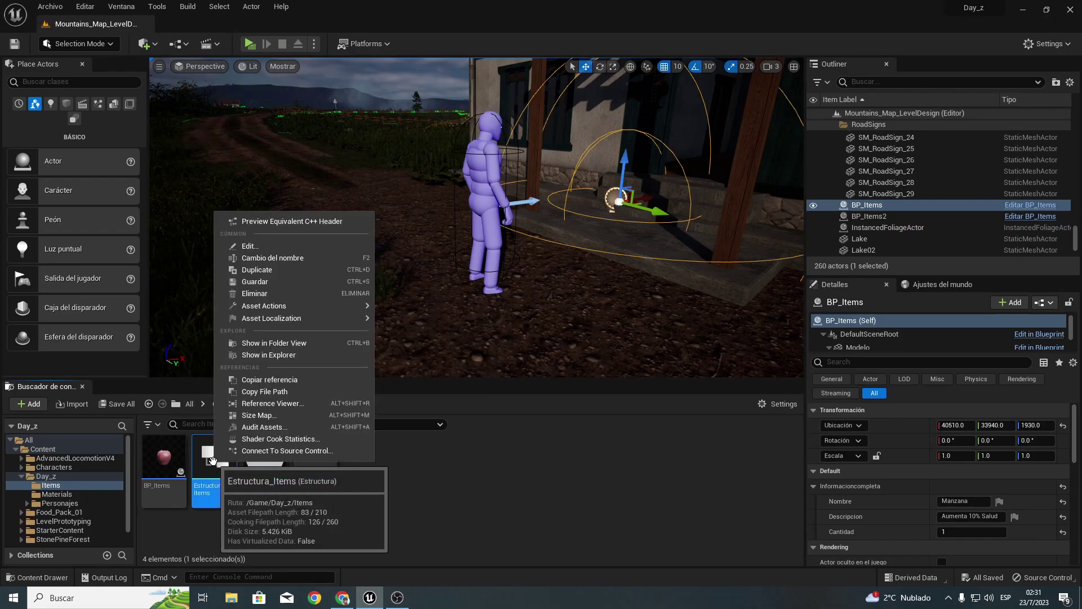
{"action": "left_click", "coordinate": [273, 257]}
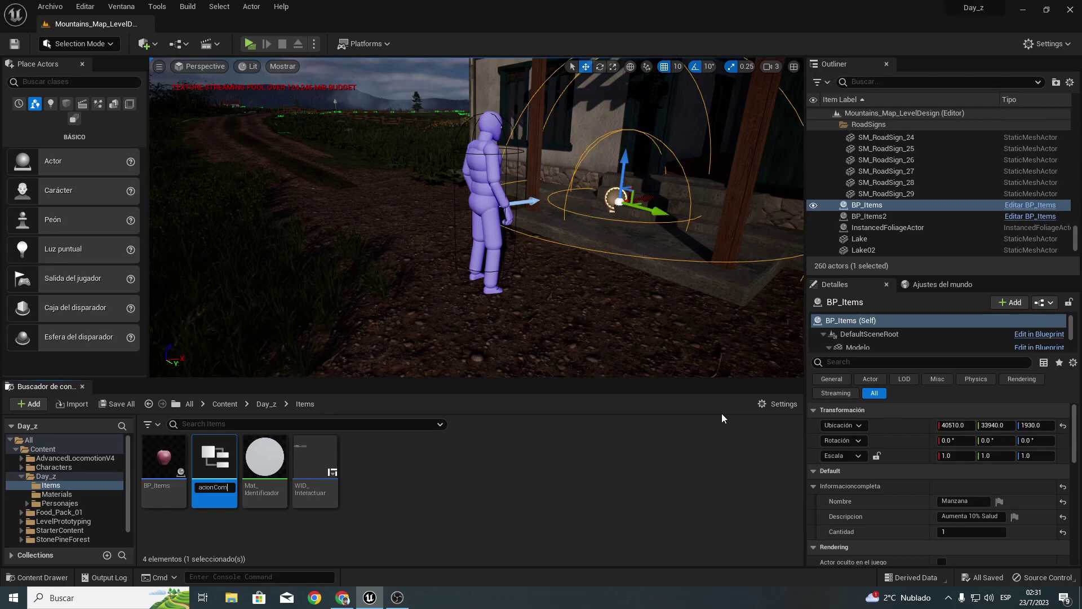
{"action": "type", "text": "ta"}
{"action": "key", "text": "Return"}
{"action": "left_click", "coordinate": [398, 498]}
Step: Create a new structure named Informacion Basica in the Items folder
{"action": "right_click", "coordinate": [376, 486]}
{"action": "mouse_move", "coordinate": [471, 305]}
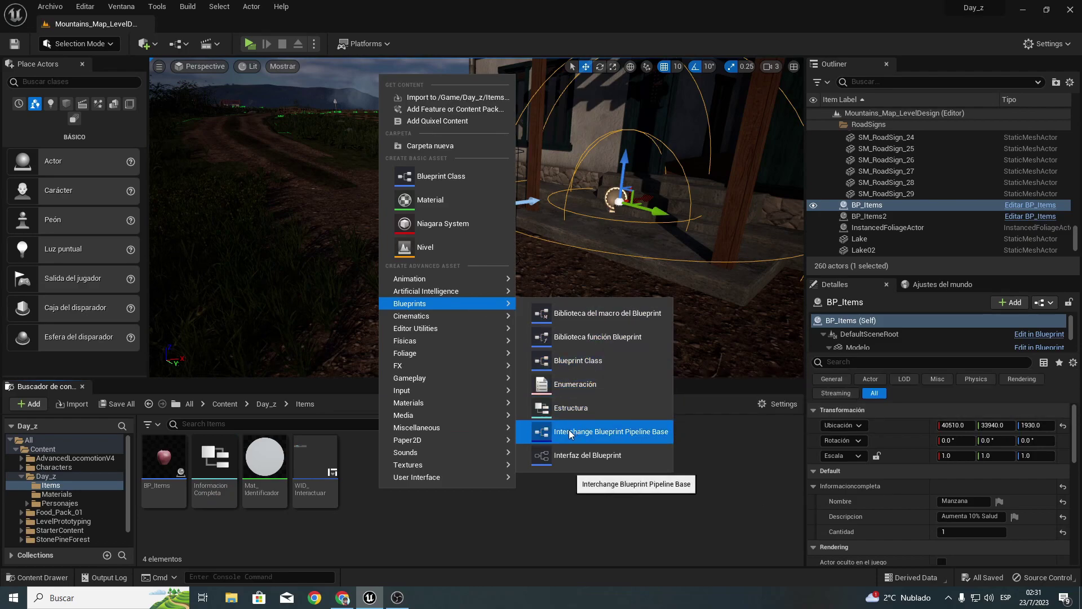
{"action": "left_click", "coordinate": [564, 415]}
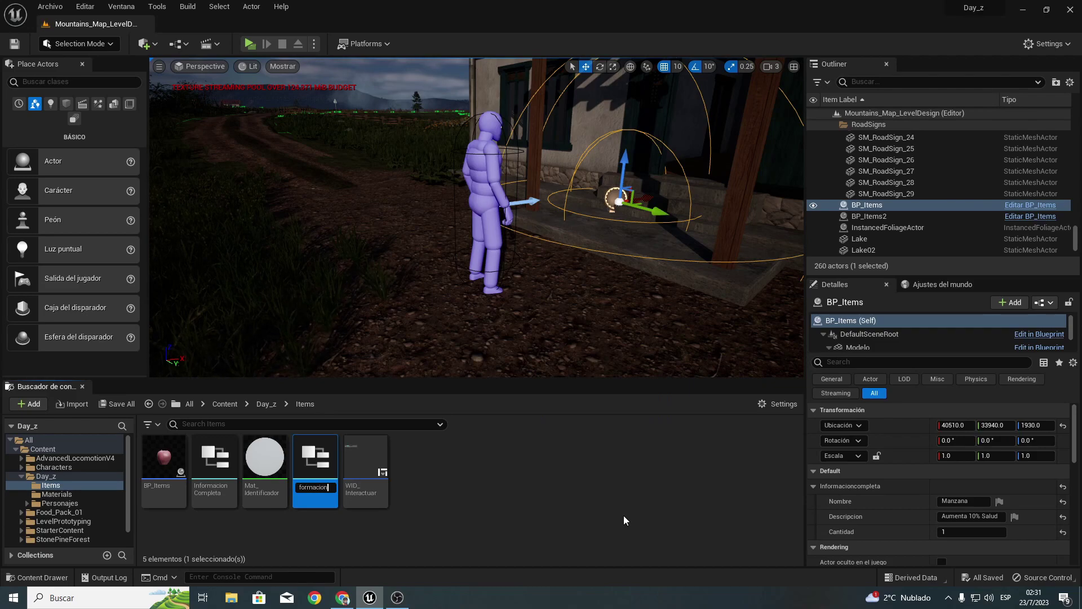
{"action": "key", "text": "Return"}
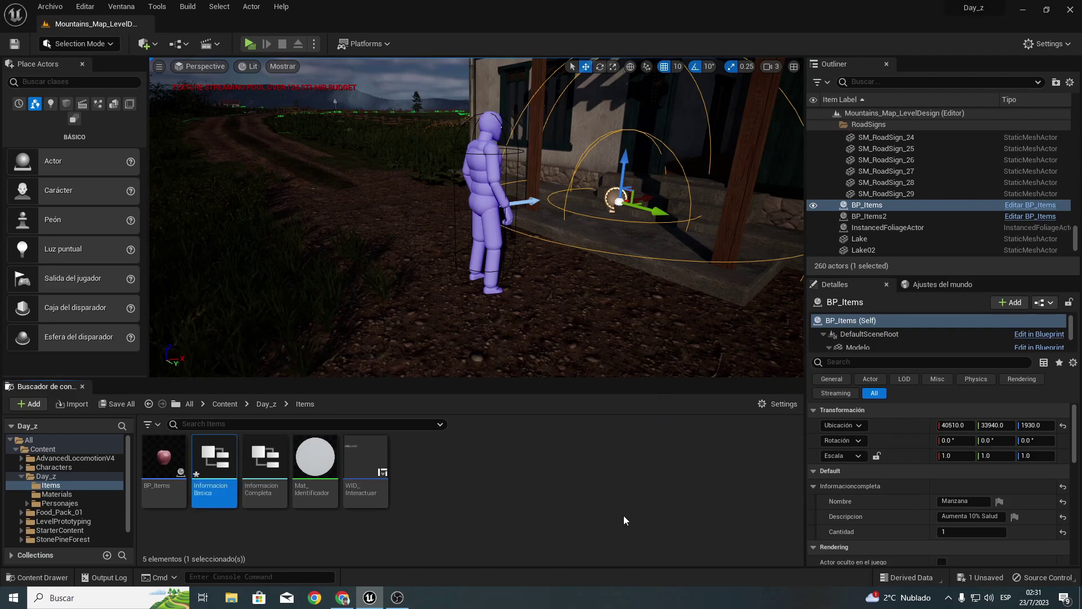
{"action": "left_click", "coordinate": [581, 509]}
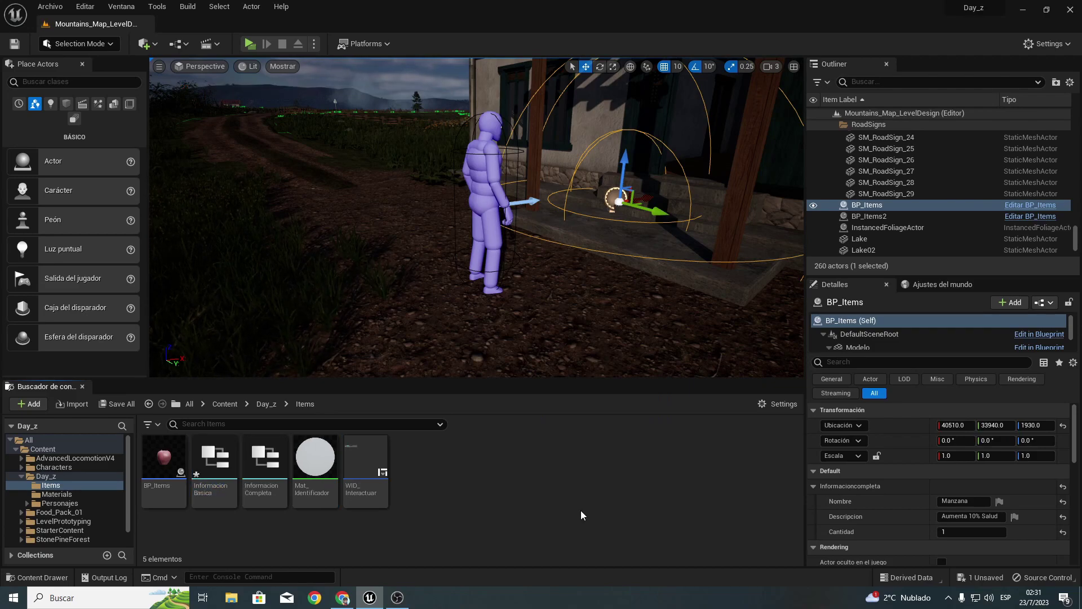
Step: Save all modified assets
{"action": "left_click", "coordinate": [124, 406]}
{"action": "left_click", "coordinate": [619, 425]}
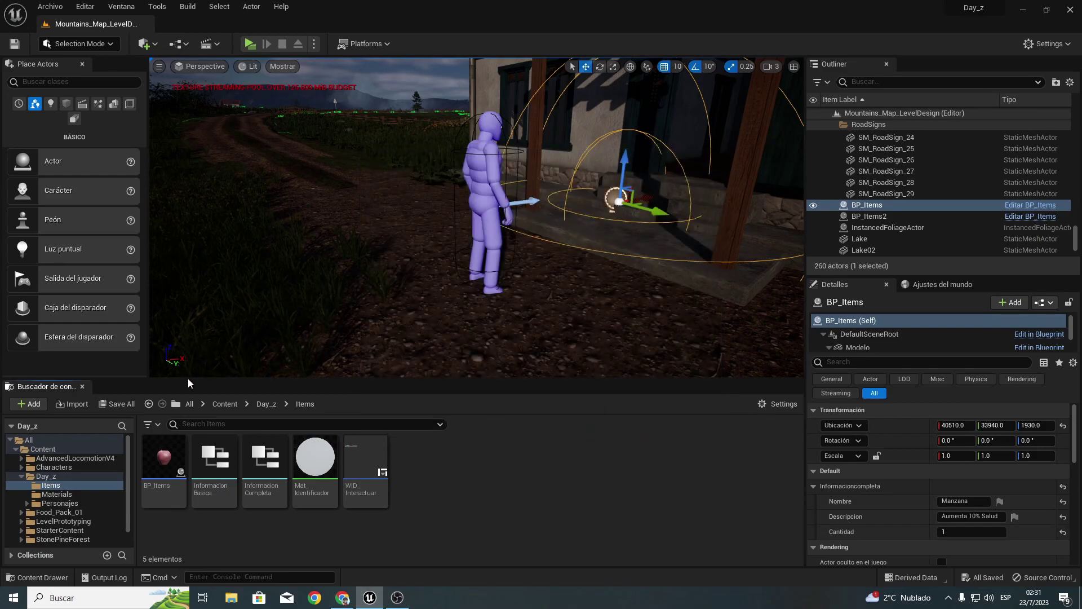
{"action": "left_click", "coordinate": [486, 151]}
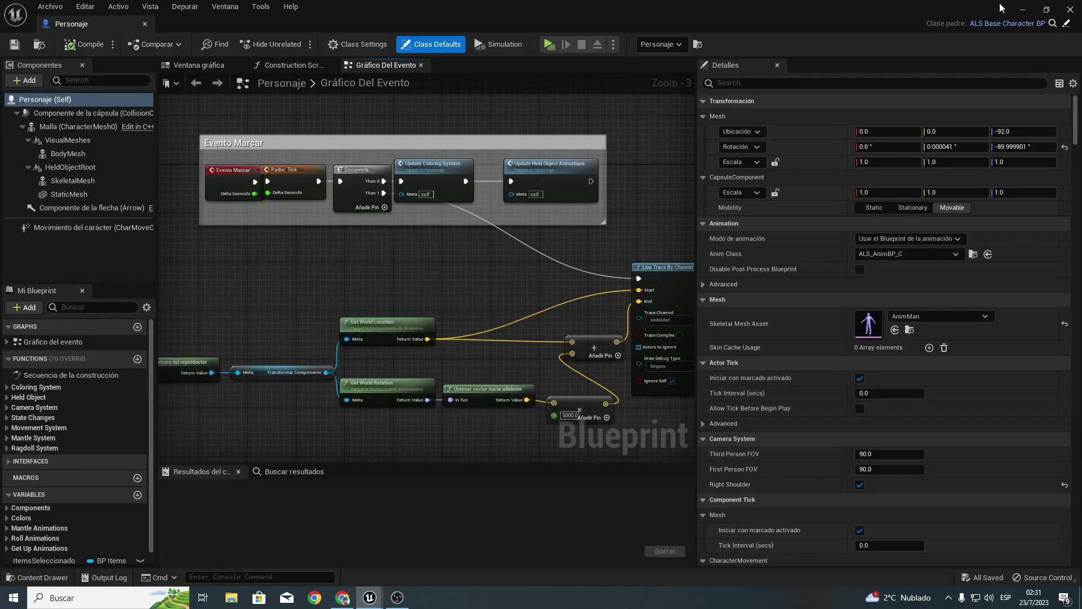
Step: Review BP_Items' Informacioncompleta and AJUSTAR nodes, then open WID_Interactuar in the Designer
{"action": "left_click", "coordinate": [1023, 9]}
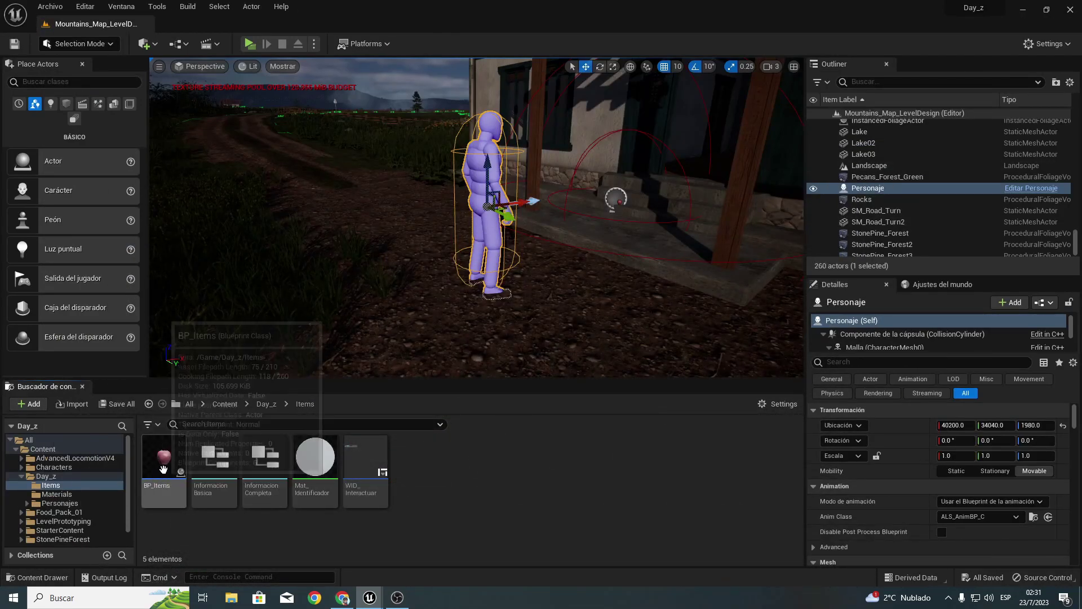
{"action": "double_click", "coordinate": [162, 463]}
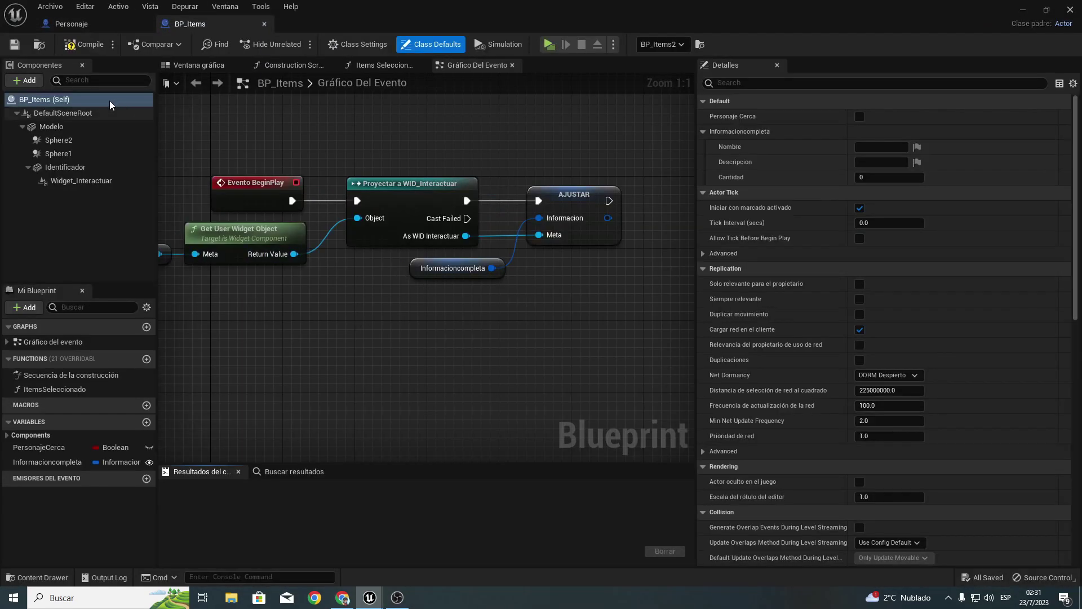
{"action": "left_click", "coordinate": [453, 267]}
{"action": "right_click_drag", "start_coordinate": [532, 155], "coordinate": [417, 175]}
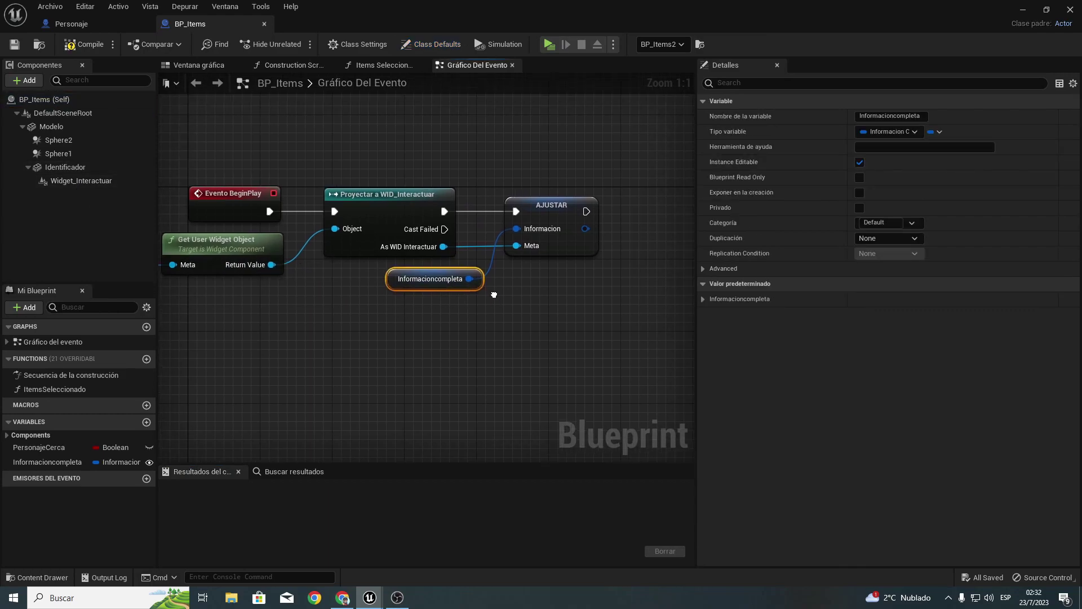
{"action": "left_click", "coordinate": [453, 226]}
{"action": "right_click_drag", "start_coordinate": [496, 311], "coordinate": [439, 306]}
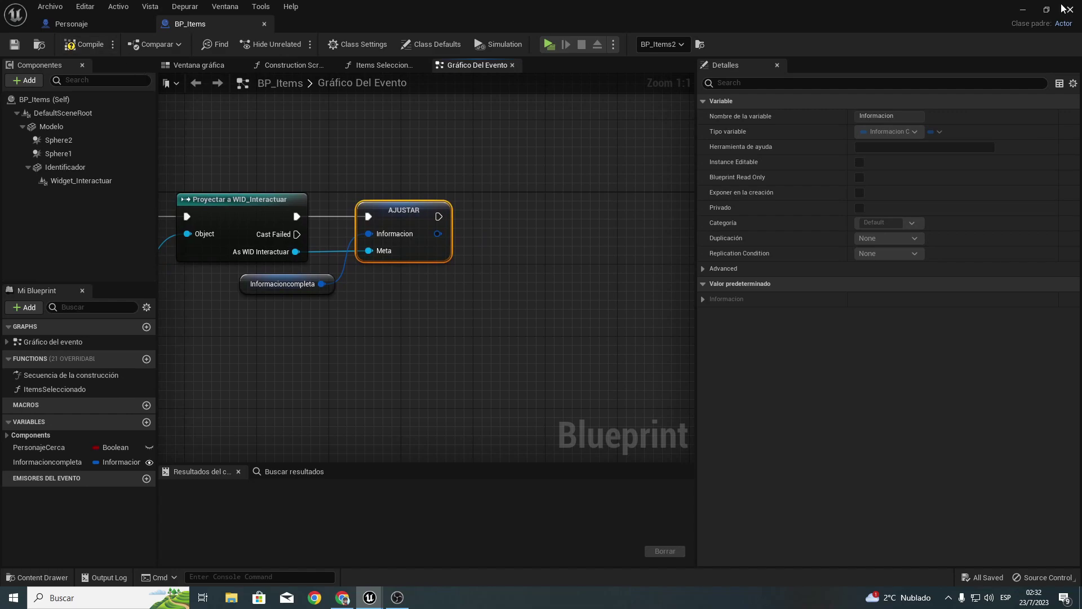
{"action": "left_click", "coordinate": [1025, 11]}
{"action": "double_click", "coordinate": [366, 467]}
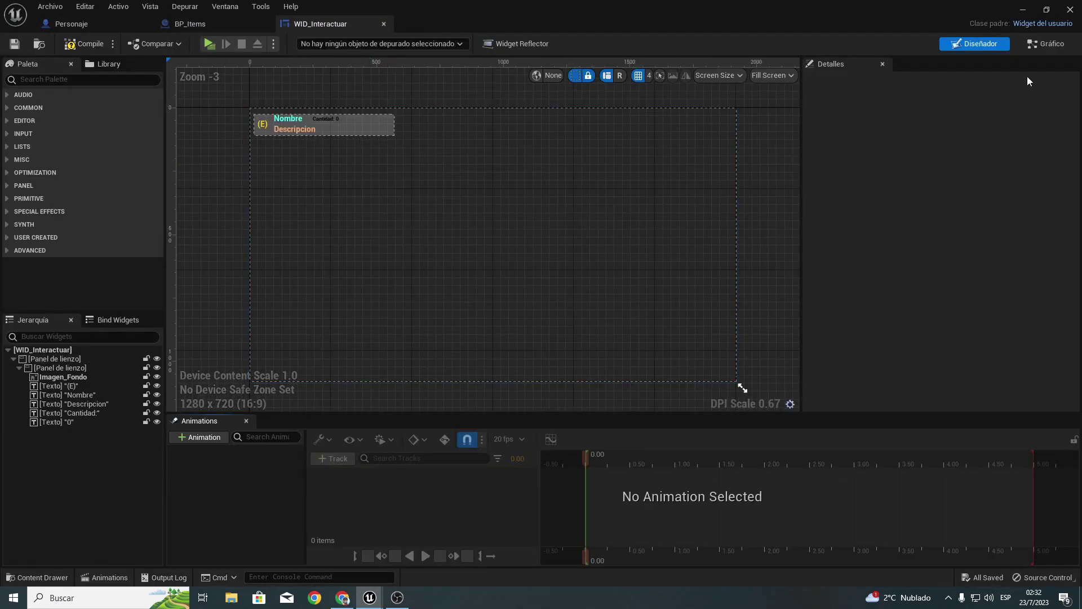
Step: Rename the widget's Informacion variable to Informacion_WID, compile, and inspect the two binding errors
{"action": "left_click", "coordinate": [1045, 44]}
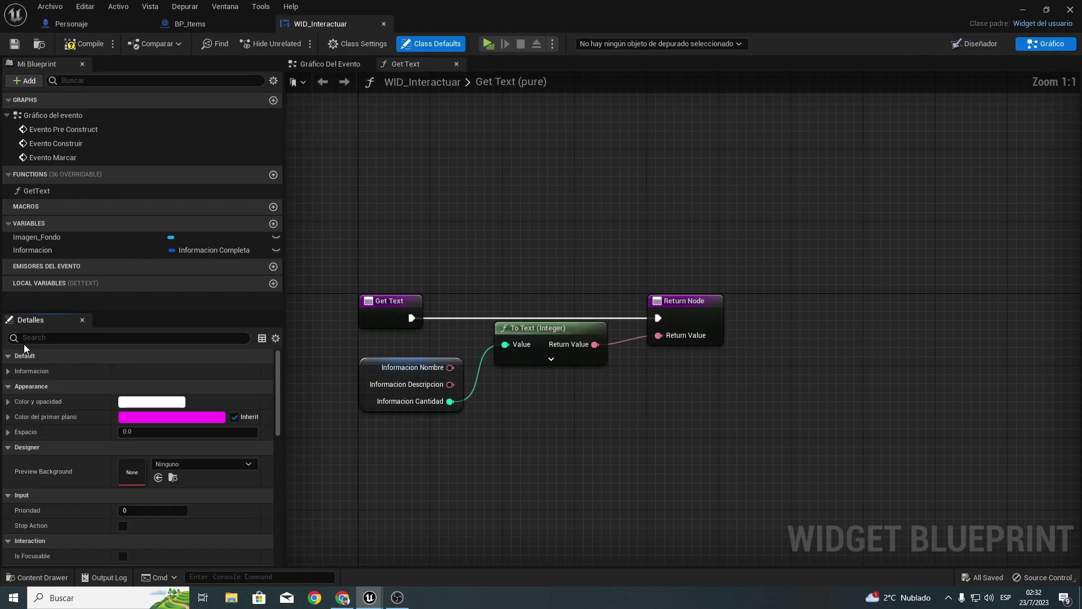
{"action": "left_click", "coordinate": [64, 250]}
{"action": "left_click", "coordinate": [163, 373]}
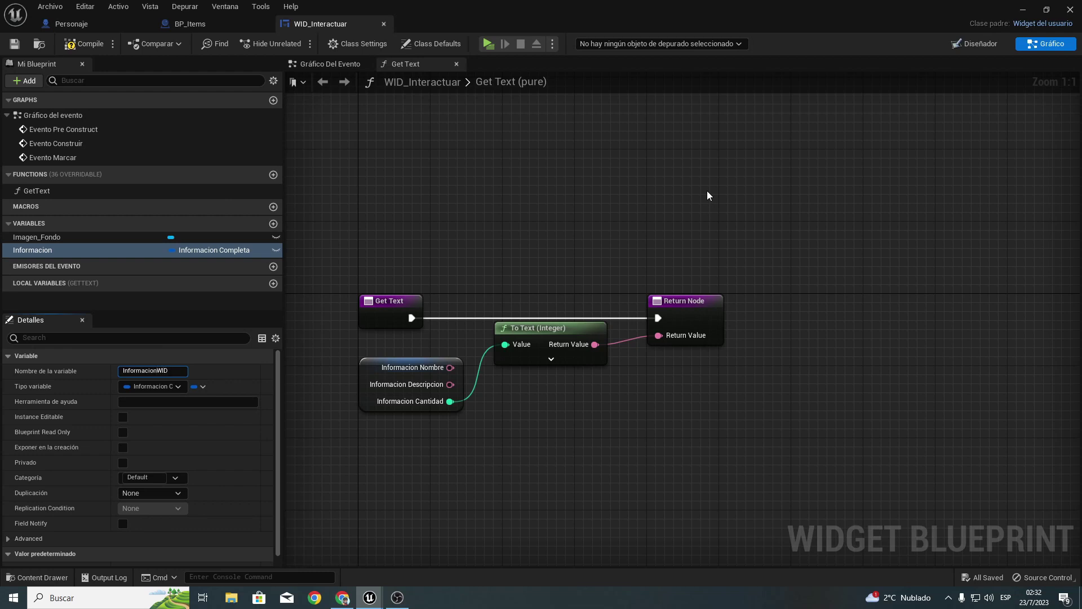
{"action": "key", "text": "Return"}
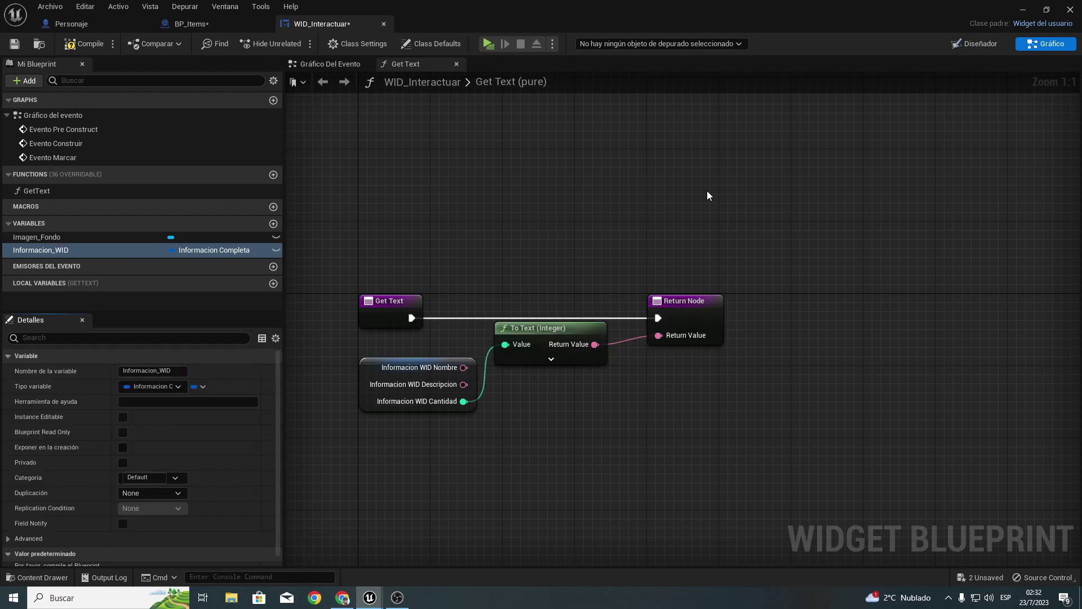
{"action": "left_click", "coordinate": [86, 45]}
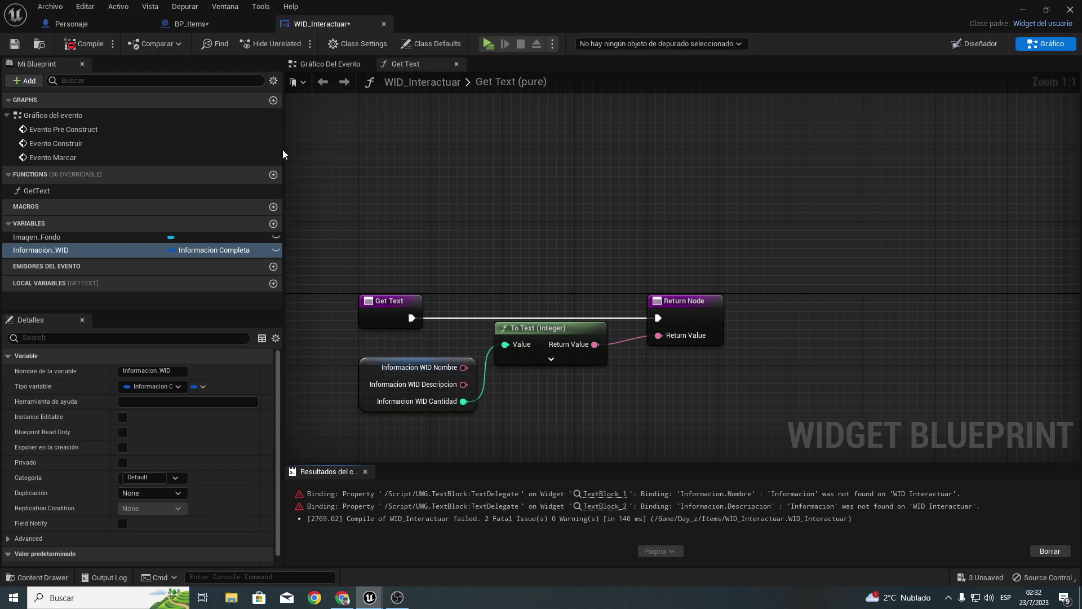
{"action": "left_click", "coordinate": [601, 499]}
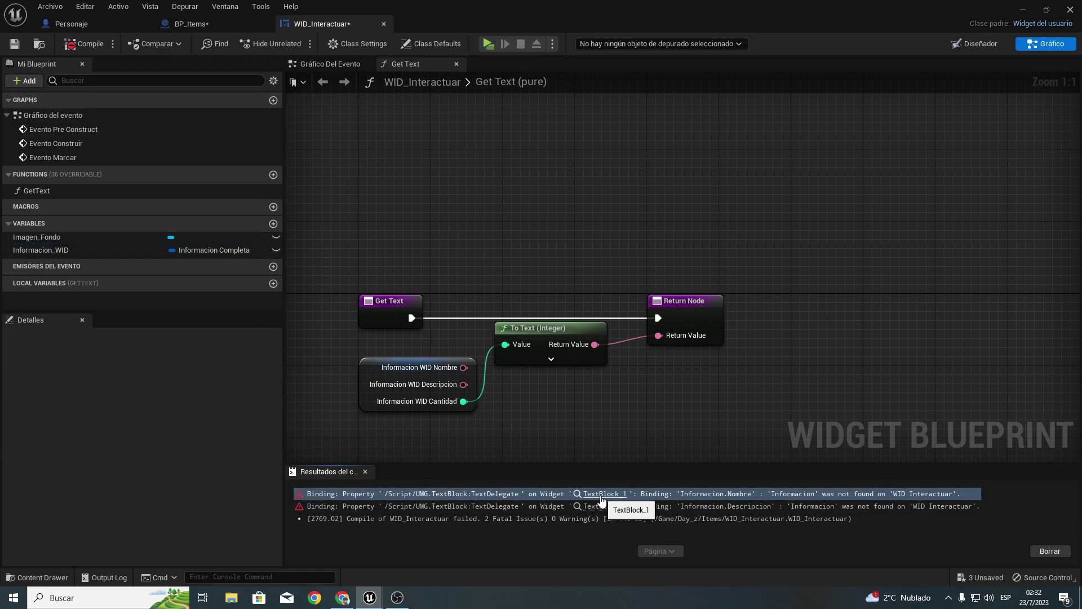
{"action": "left_click", "coordinate": [601, 509]}
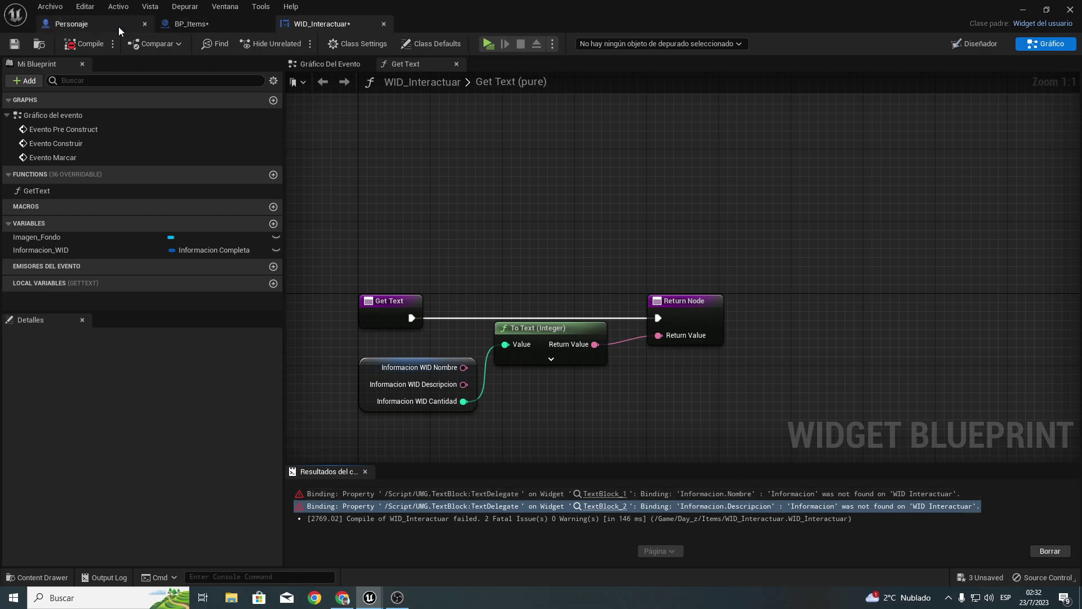
Step: Compile BP_Items, recompile WID_Interactuar, and review BP_Items' Informacioncompleta getter node
{"action": "left_click", "coordinate": [185, 23]}
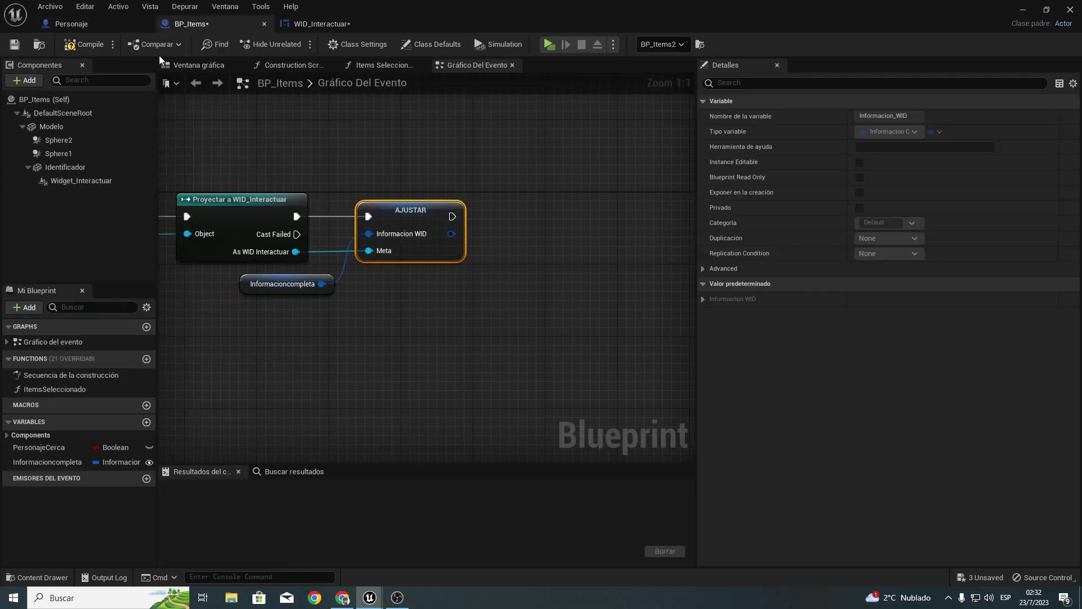
{"action": "left_click", "coordinate": [85, 49]}
{"action": "left_click", "coordinate": [15, 49]}
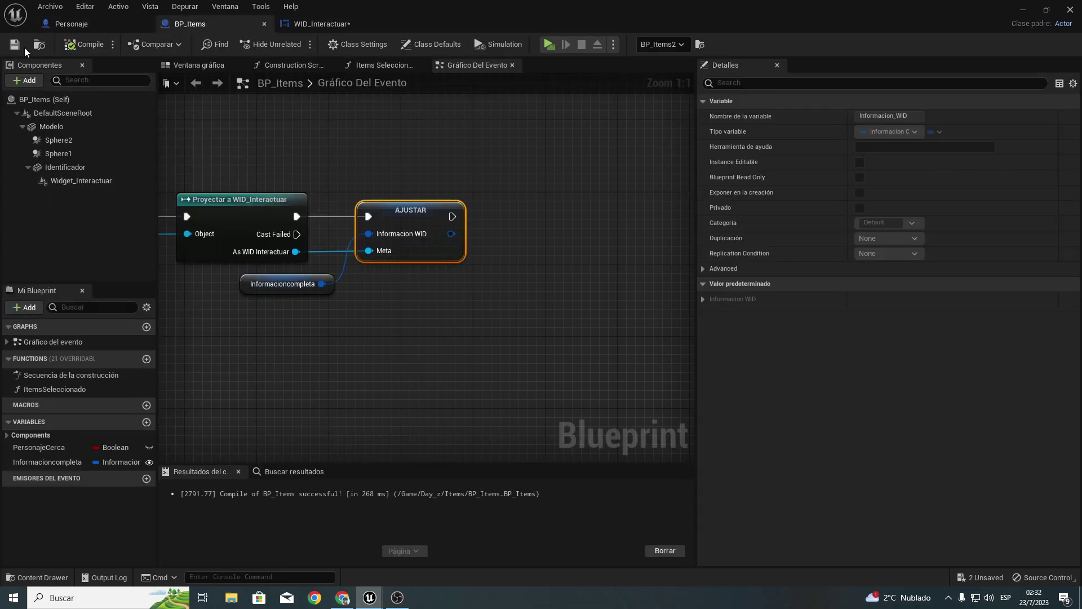
{"action": "left_click", "coordinate": [288, 22]}
{"action": "left_click", "coordinate": [86, 43]}
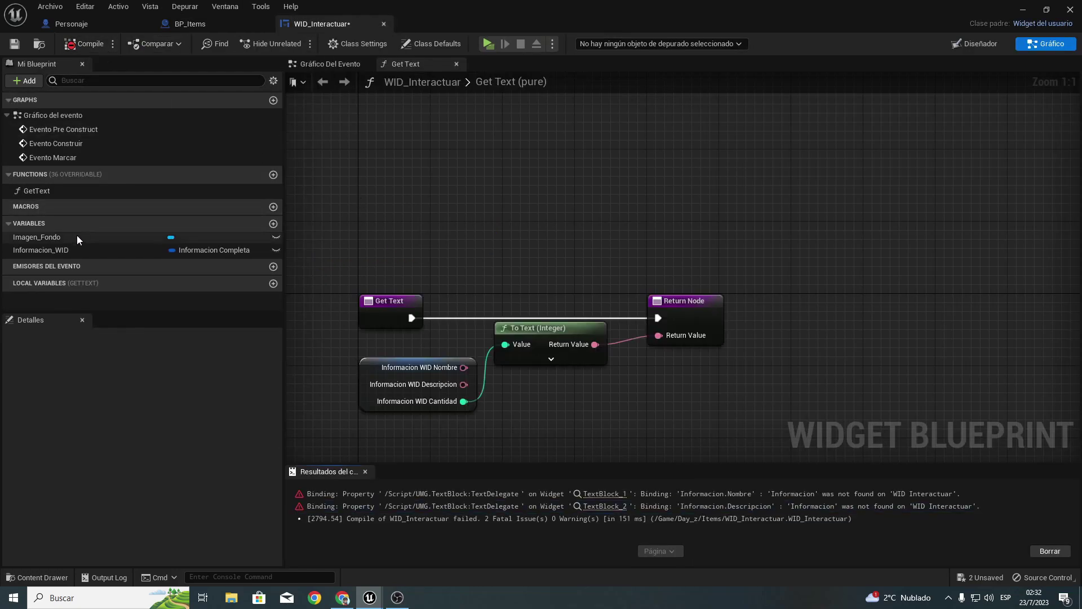
{"action": "left_click", "coordinate": [191, 24]}
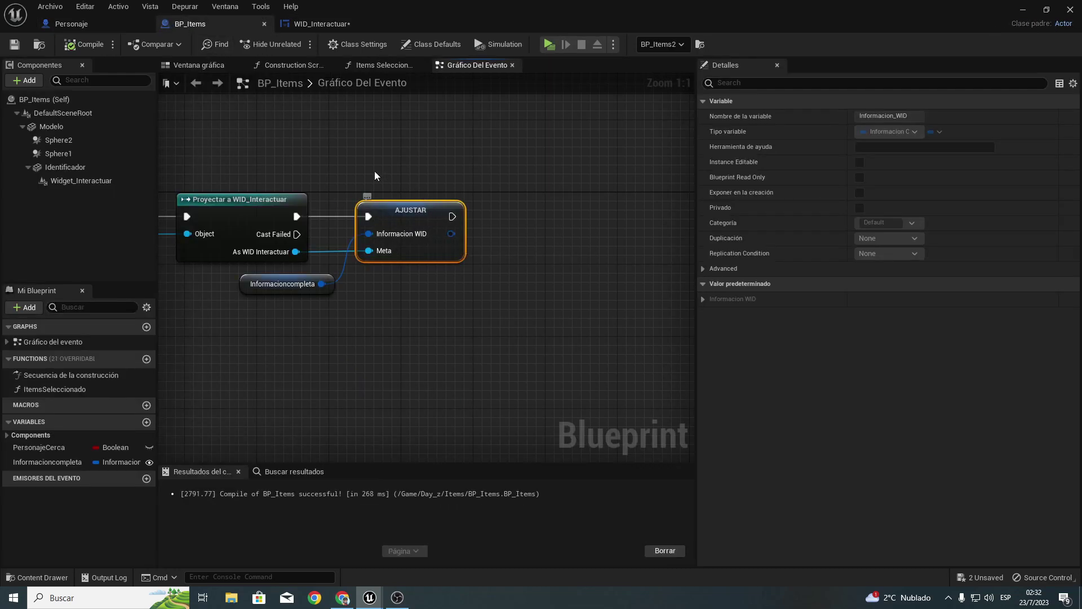
{"action": "right_click_drag", "start_coordinate": [372, 175], "coordinate": [457, 163]}
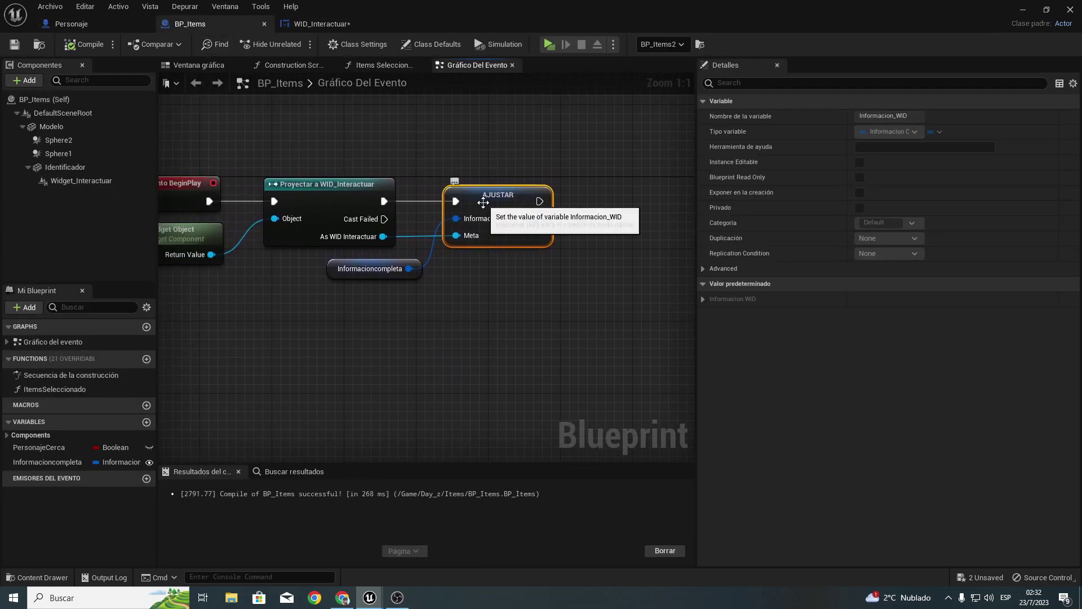
{"action": "left_click", "coordinate": [344, 269]}
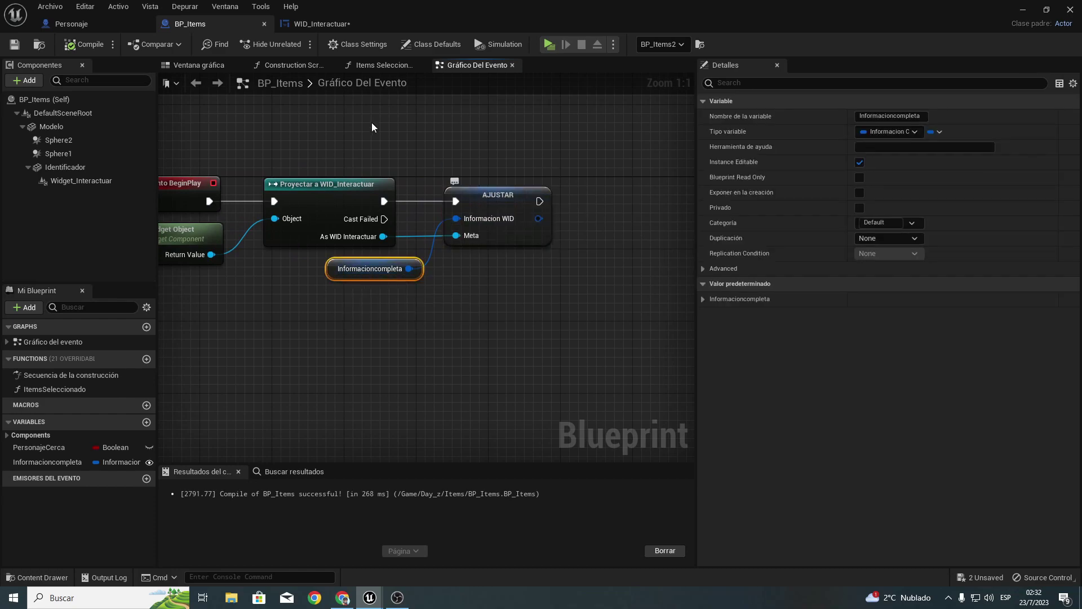
{"action": "left_click", "coordinate": [319, 24]}
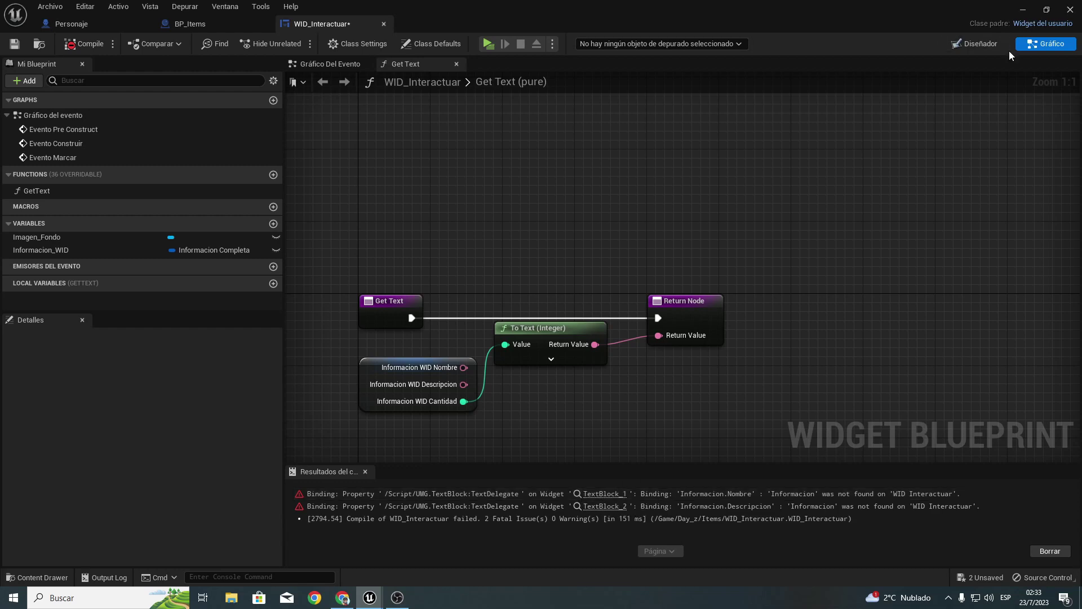
Step: Rename the Nombre text block to Texto_Nombre
{"action": "left_click", "coordinate": [986, 47]}
{"action": "scroll", "coordinate": [284, 148], "scroll_direction": "up", "scroll_amount": 3}
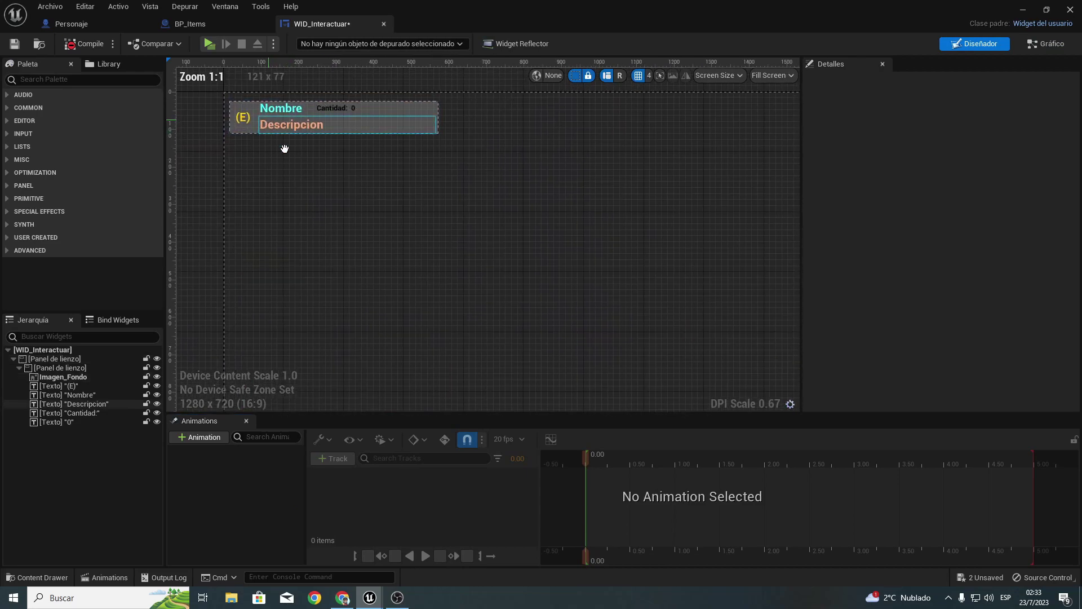
{"action": "left_click", "coordinate": [319, 170]}
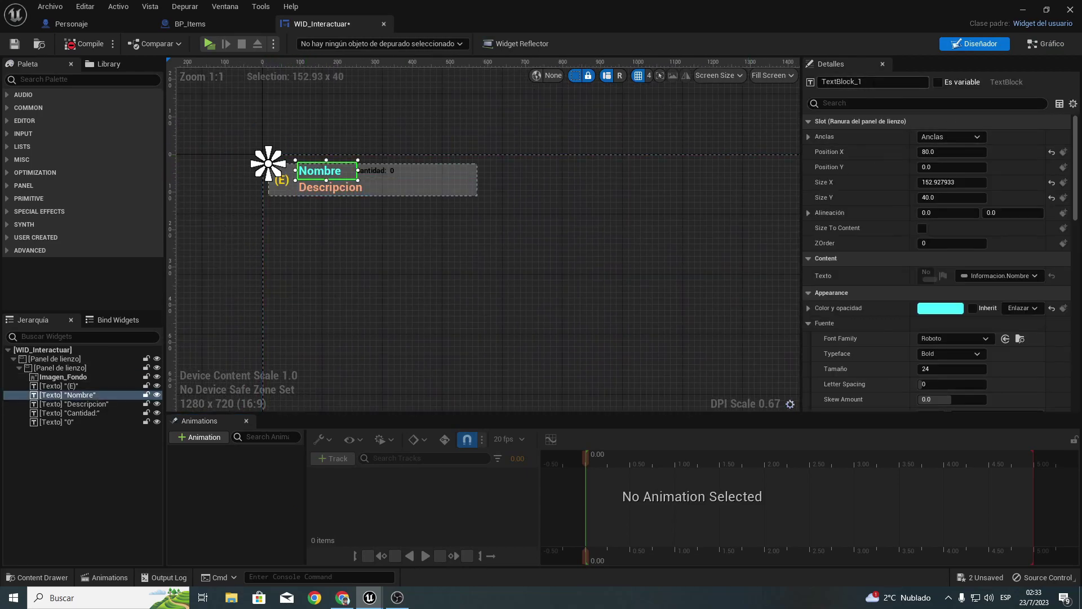
{"action": "left_click", "coordinate": [845, 81]}
{"action": "type", "text": "T"}
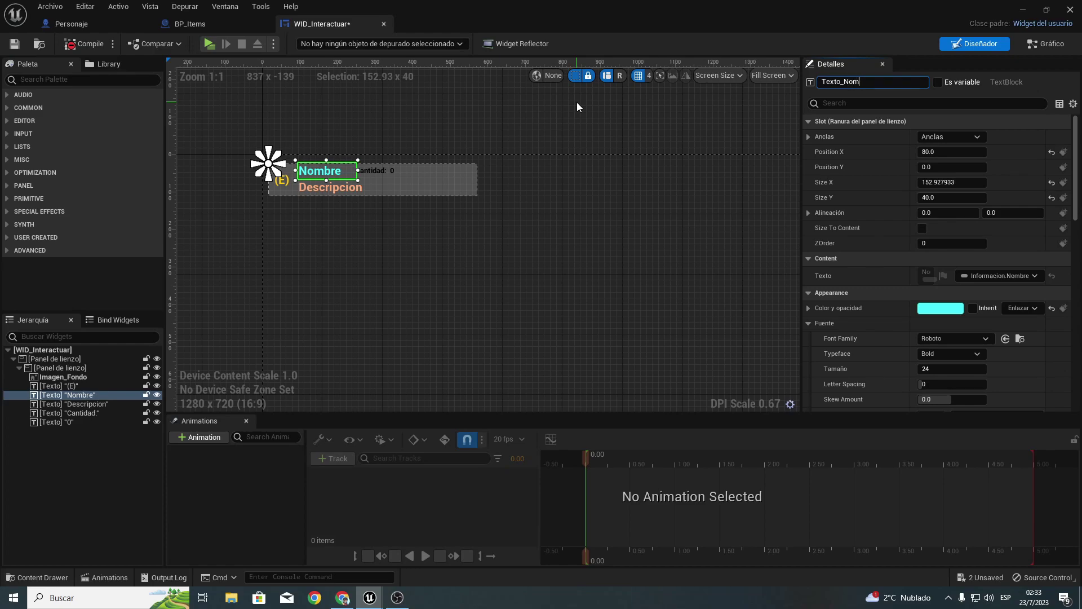
{"action": "type", "text": "e"}
{"action": "key", "text": "Return"}
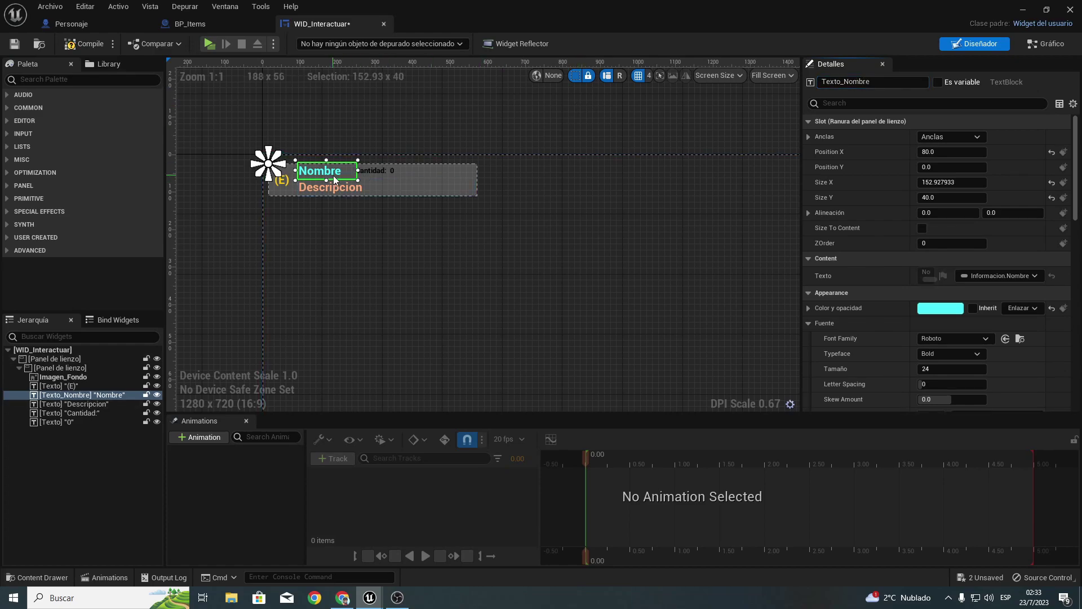
Step: Rename the Descripcion text block to Texto_Descripcion and compile the widget
{"action": "left_click", "coordinate": [334, 187]}
{"action": "left_click", "coordinate": [861, 84]}
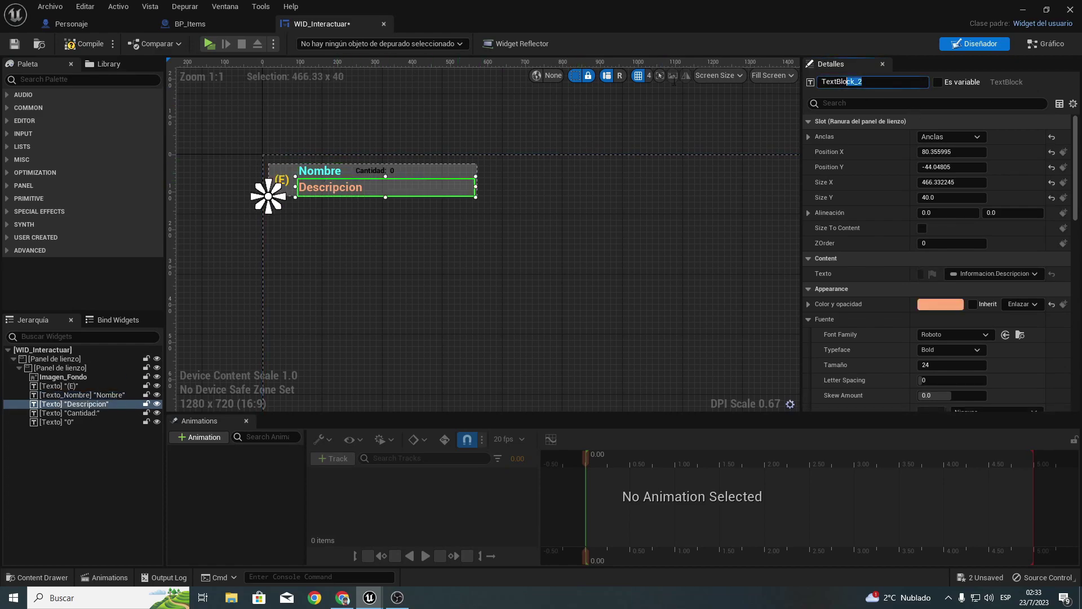
{"action": "type", "text": "Te"}
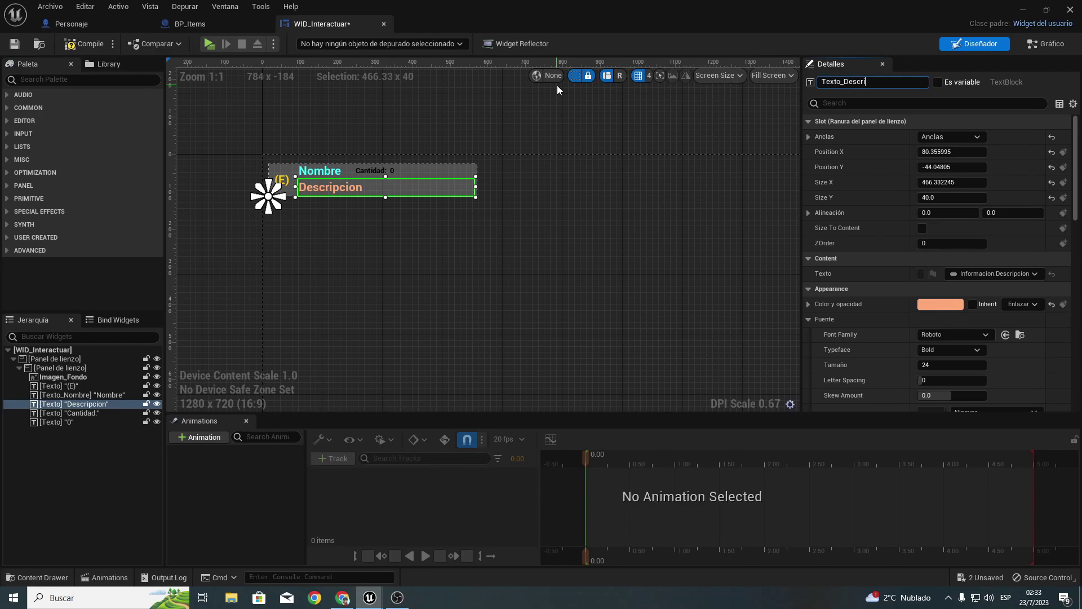
{"action": "key", "text": "Return"}
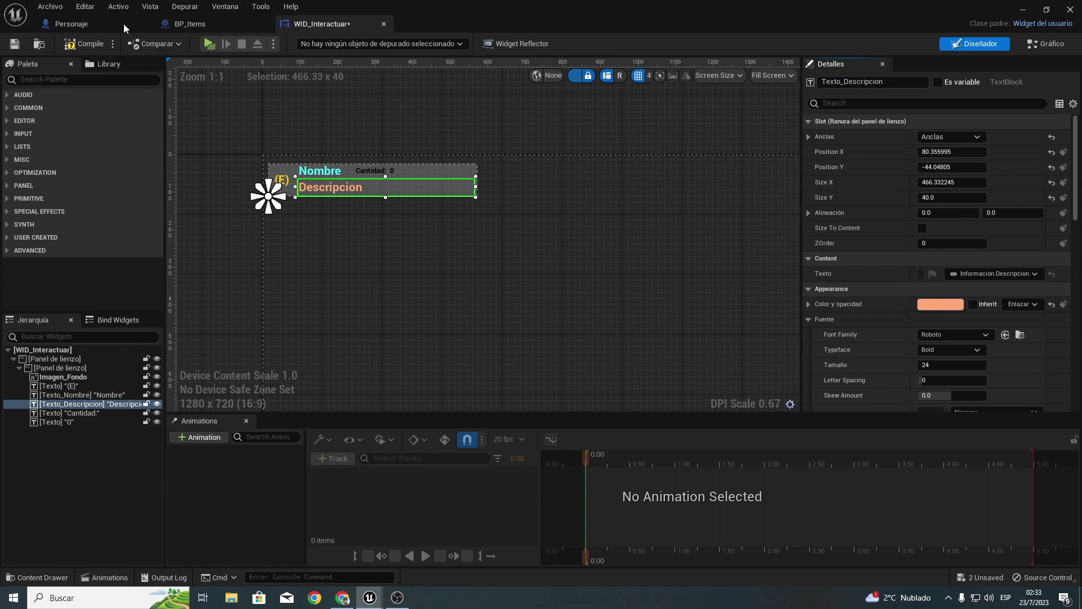
{"action": "left_click", "coordinate": [83, 44]}
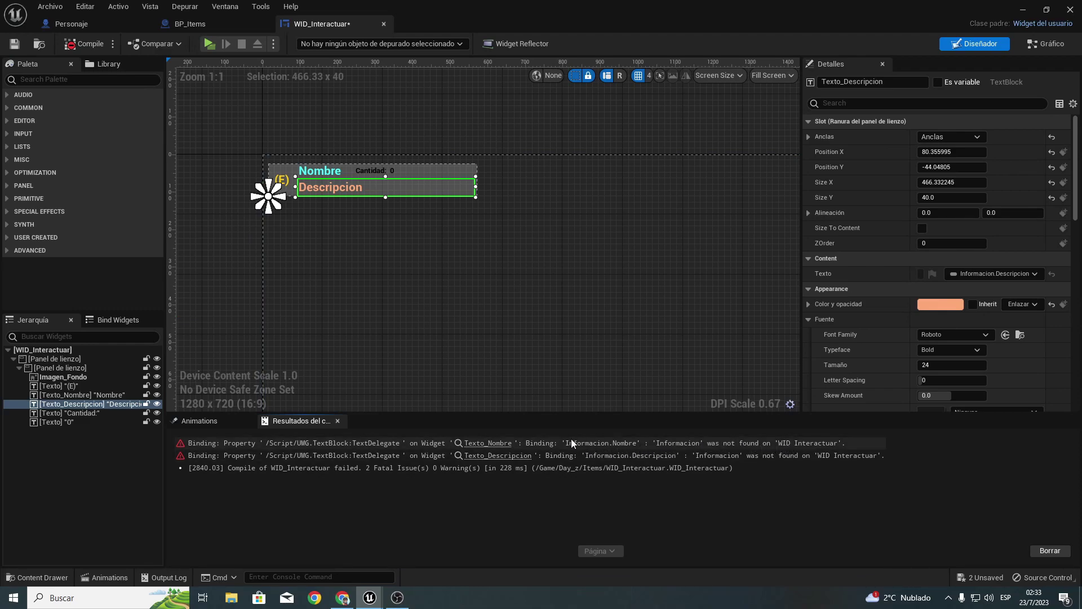
Step: Check the Texto binding options for Texto_Nombre
{"action": "left_click", "coordinate": [323, 168]}
{"action": "left_click", "coordinate": [990, 276]}
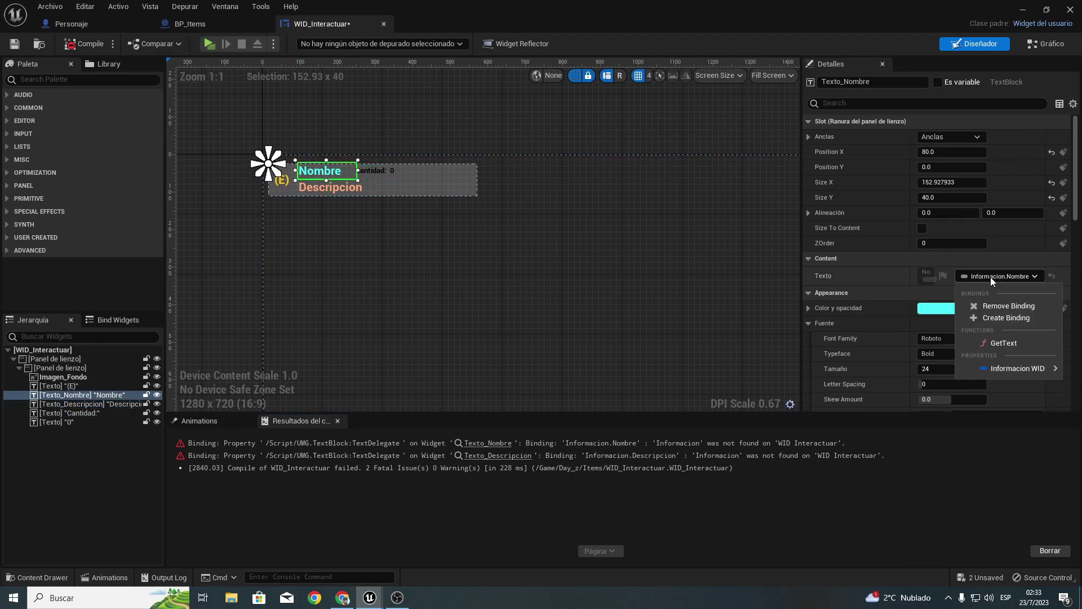
{"action": "mouse_move", "coordinate": [1009, 367]}
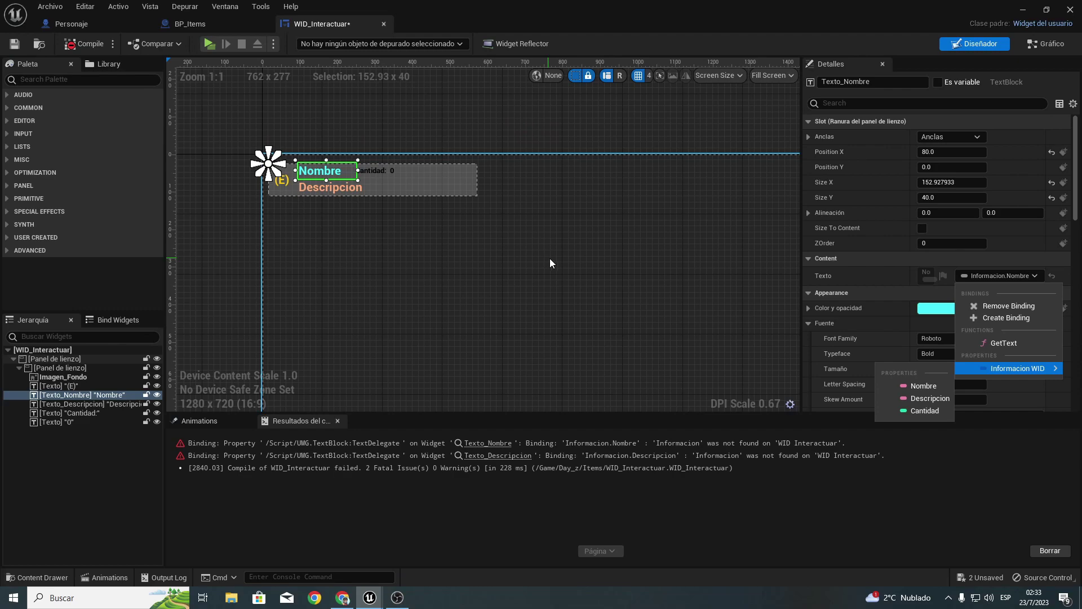
{"action": "left_click", "coordinate": [837, 145]}
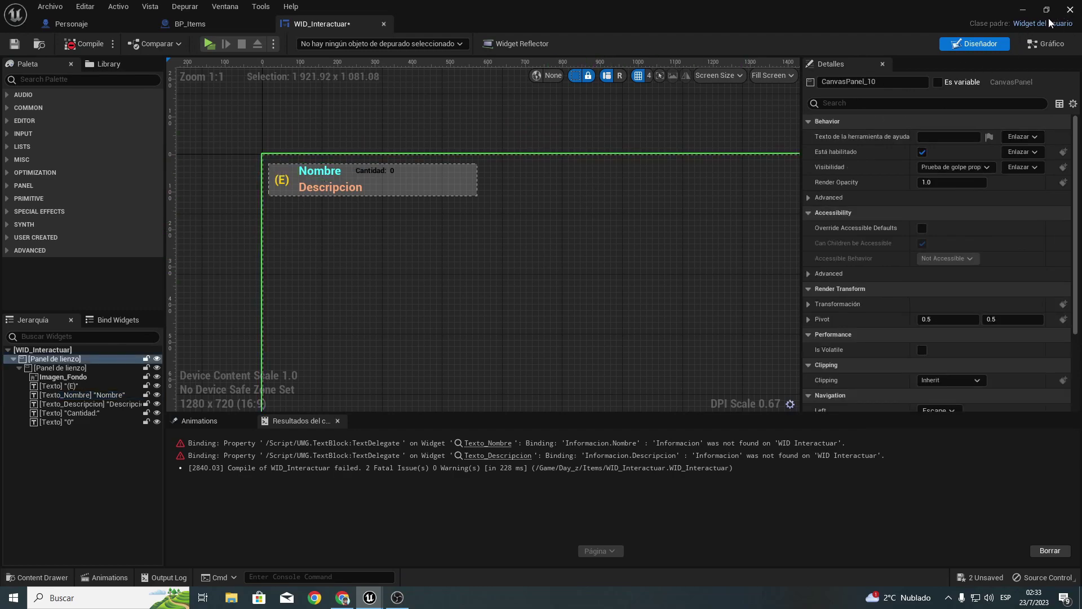
{"action": "left_click", "coordinate": [1047, 43]}
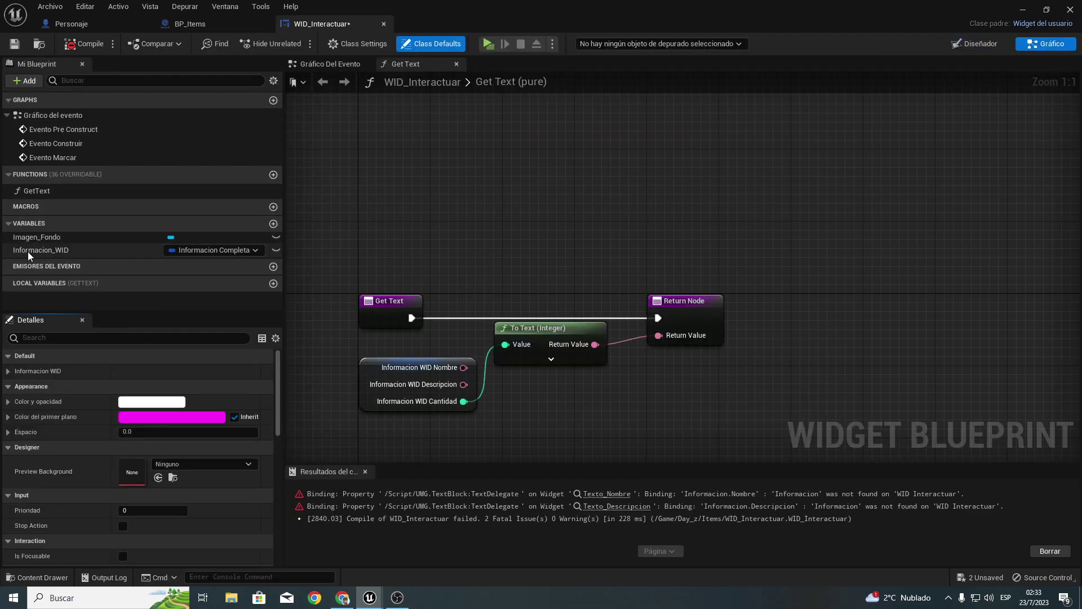
Step: Change Informacion_WID's variable type to Informacion Completa and minimize the widget editor
{"action": "left_click", "coordinate": [29, 239]}
{"action": "left_click", "coordinate": [31, 252]}
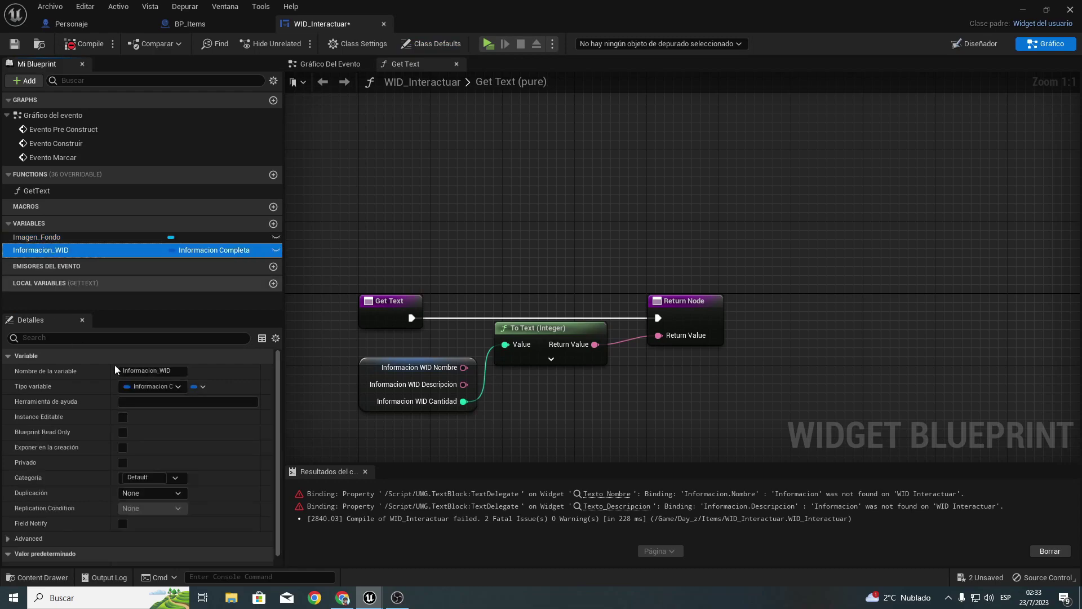
{"action": "left_click", "coordinate": [158, 388]}
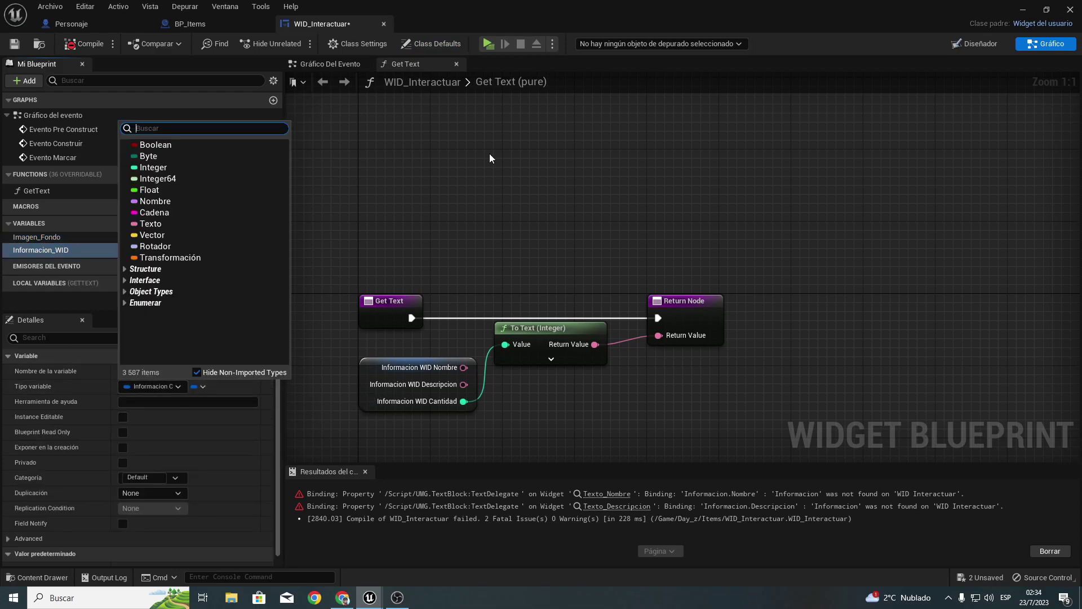
{"action": "type", "text": "informacion"}
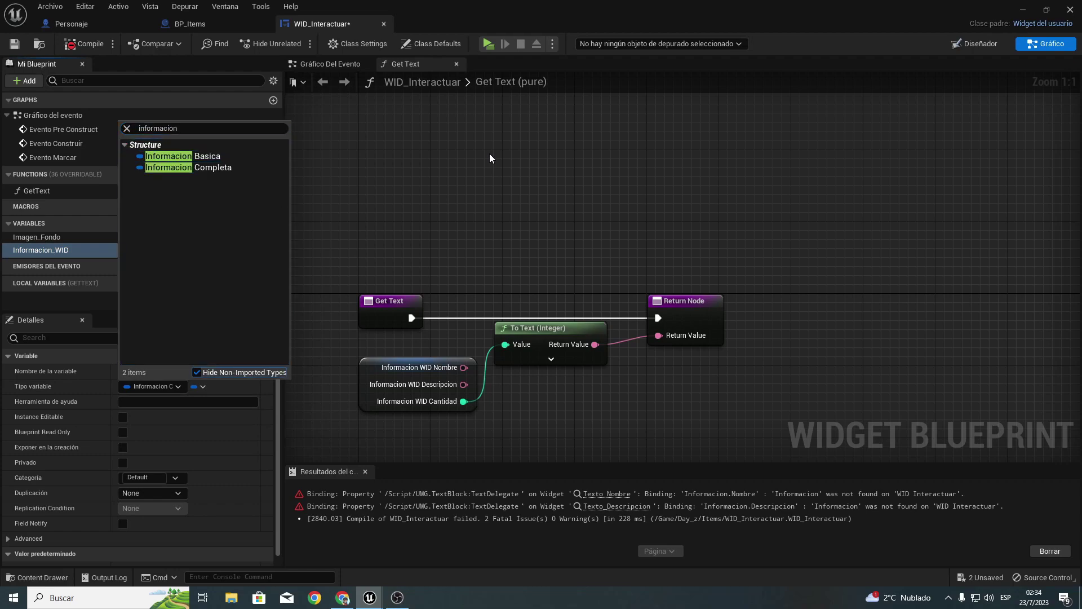
{"action": "key", "text": "Return"}
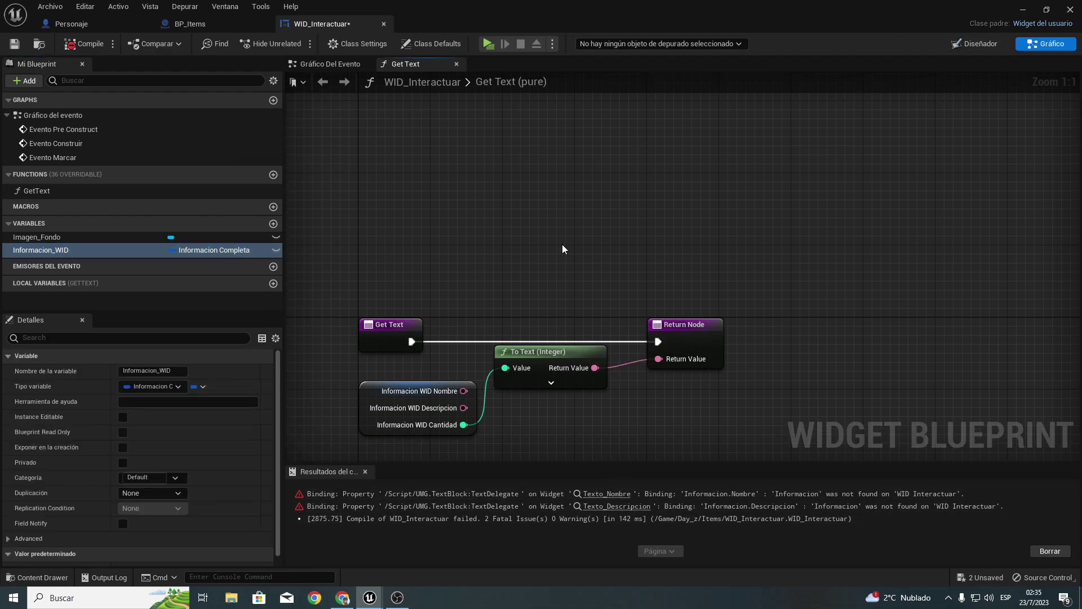
{"action": "left_click", "coordinate": [1022, 11]}
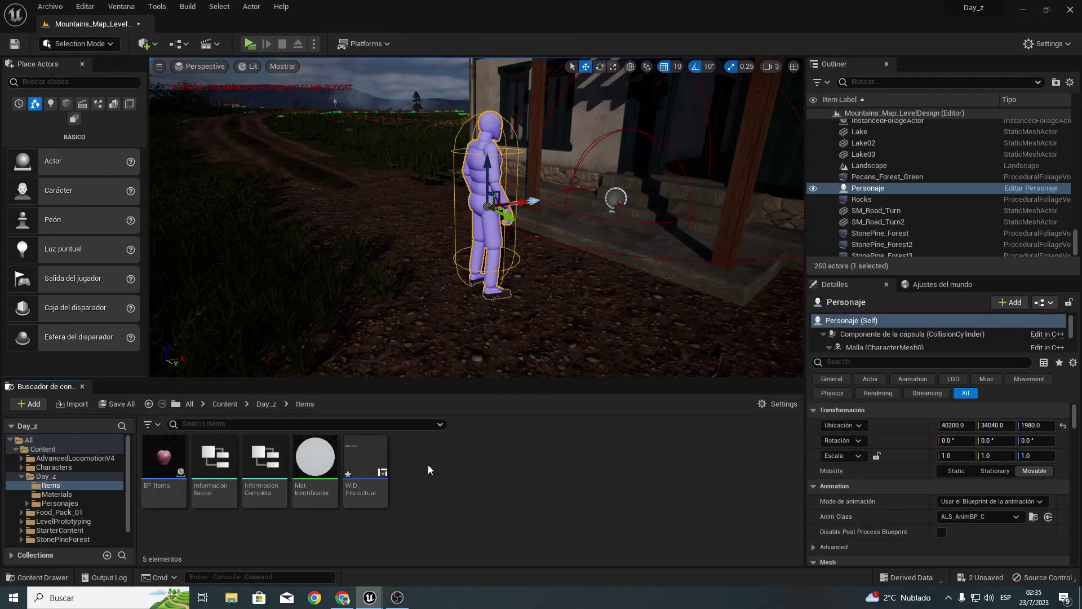
Step: Create a new enumeration named Items in the Items folder
{"action": "right_click", "coordinate": [431, 467]}
{"action": "mouse_move", "coordinate": [466, 288]}
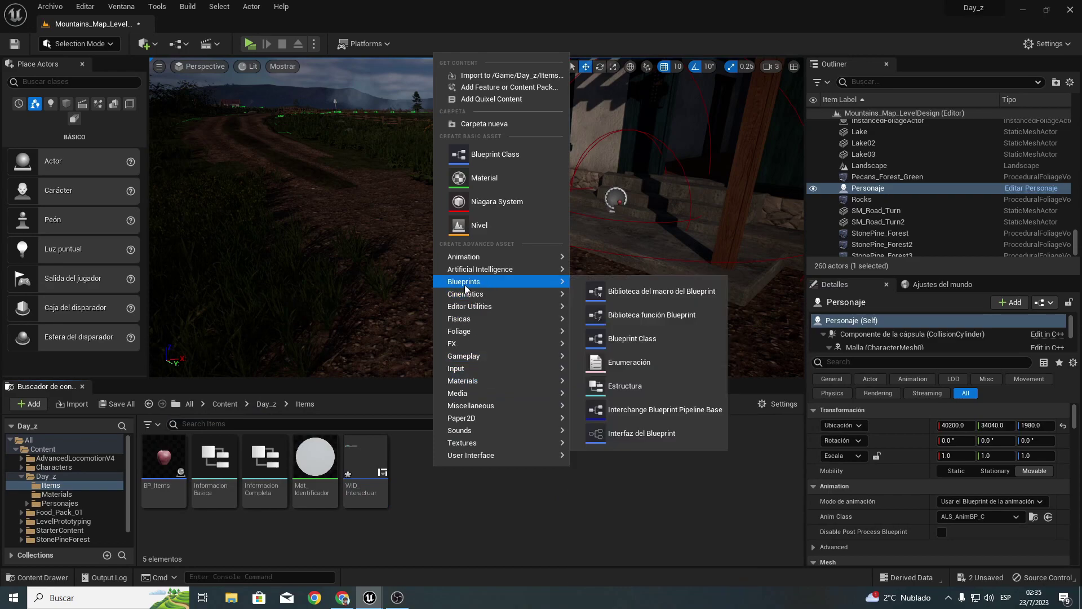
{"action": "left_click", "coordinate": [647, 388]}
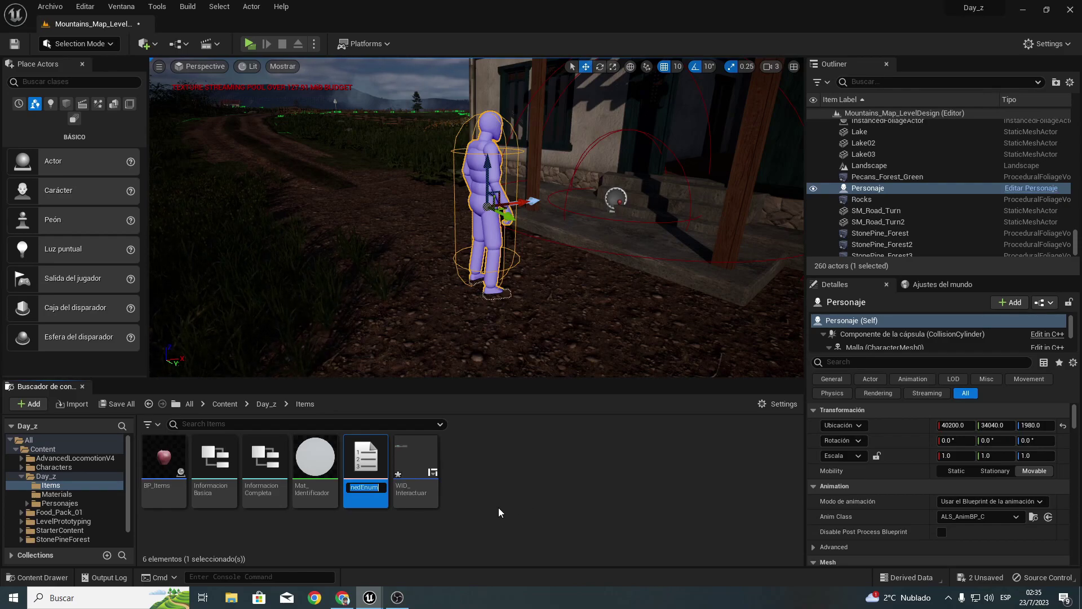
{"action": "type", "text": "Items"}
{"action": "key", "text": "Return"}
{"action": "key", "text": "Return"}
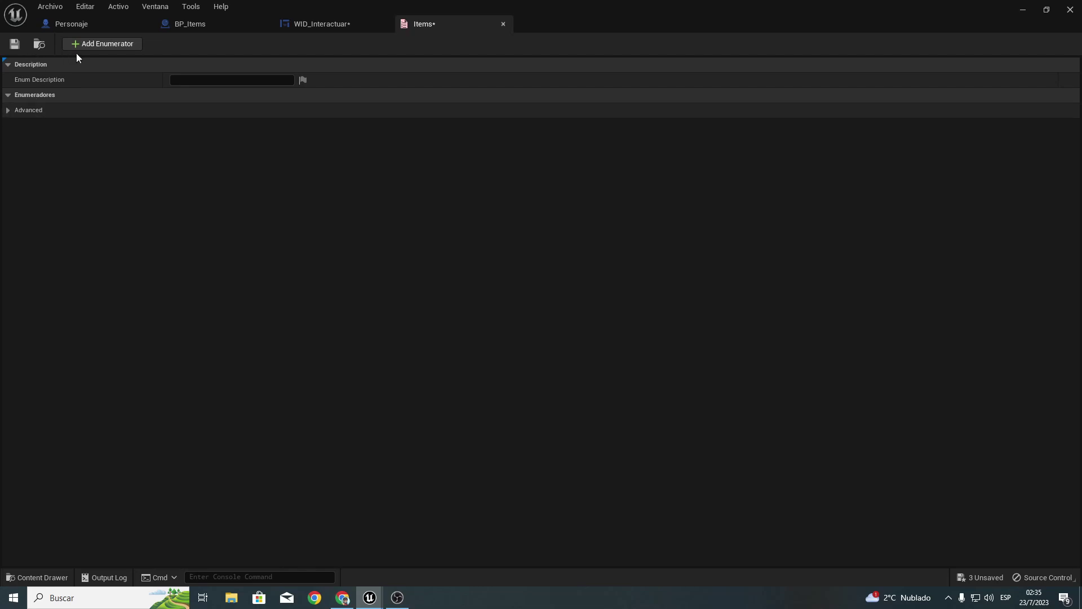
Step: Add two enumerators to Items and name the first one Manzana
{"action": "left_click", "coordinate": [104, 43]}
{"action": "left_click", "coordinate": [104, 44]}
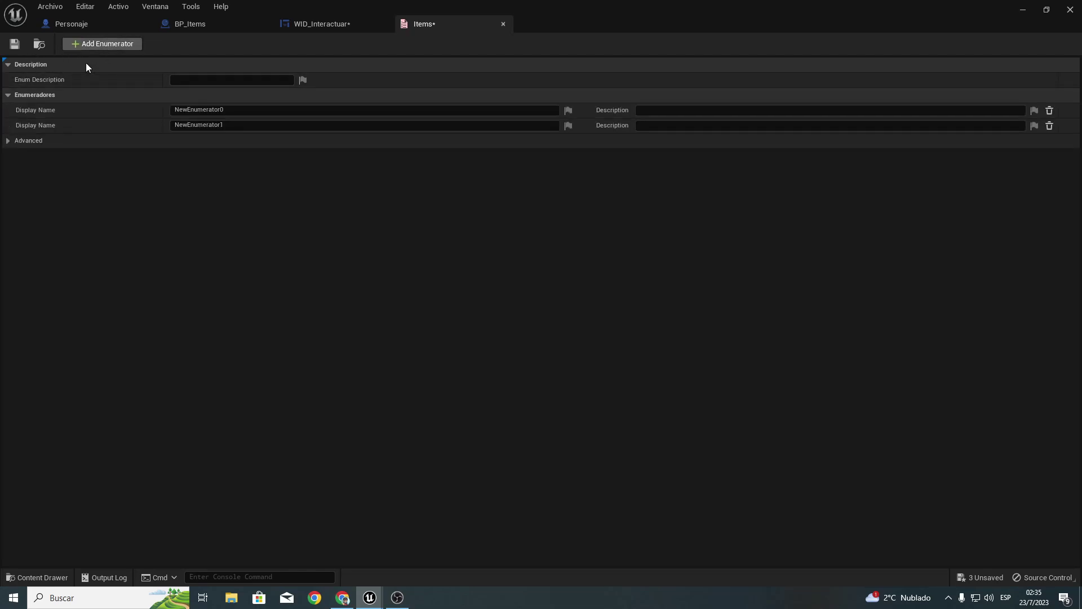
{"action": "left_click", "coordinate": [225, 110]}
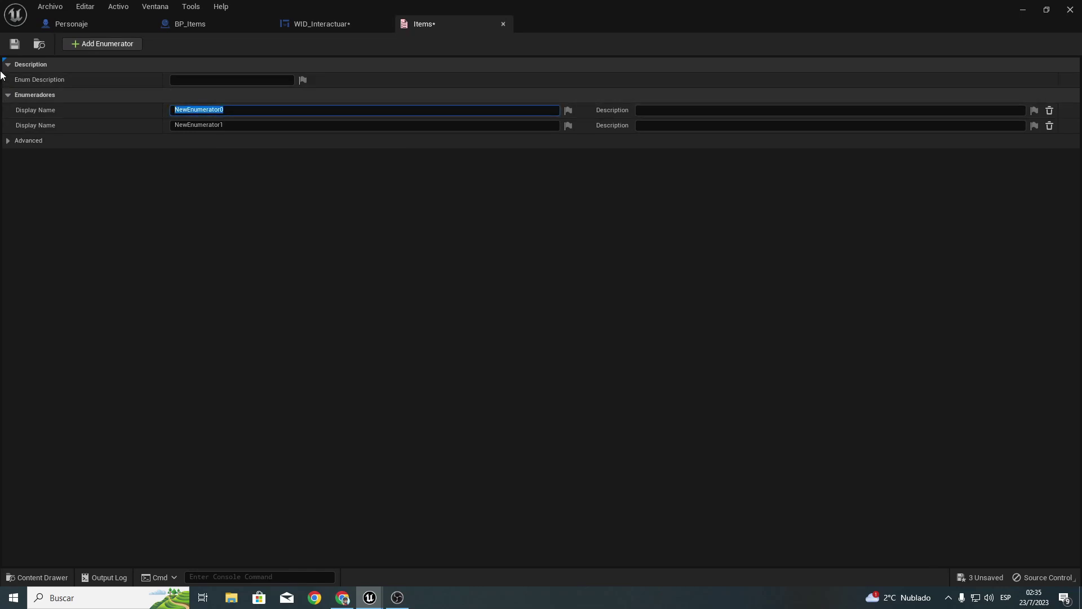
{"action": "type", "text": "Manzana"}
{"action": "key", "text": "Return"}
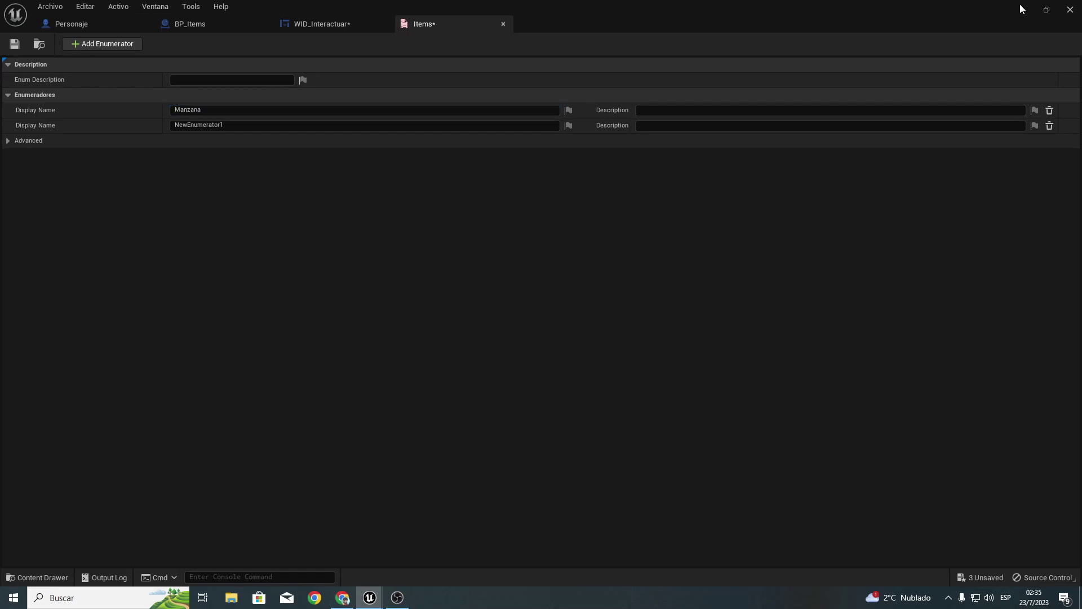
{"action": "left_click", "coordinate": [1024, 11]}
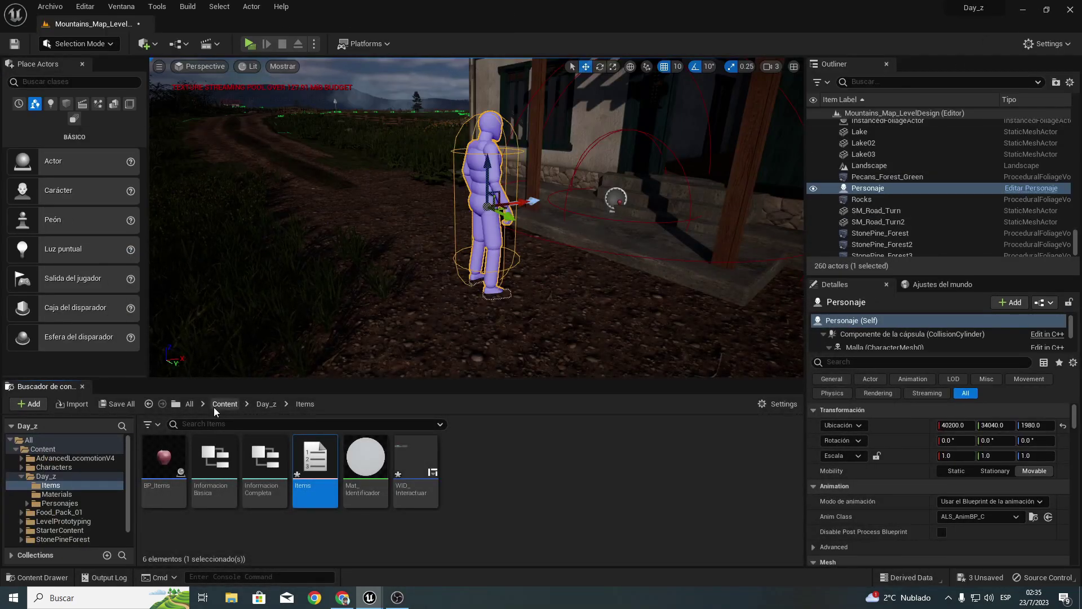
Step: Open Food_Pack_01 > Meshes and select the Food_Bread_Kaiser_Cheese_01 mesh
{"action": "double_click", "coordinate": [315, 457]}
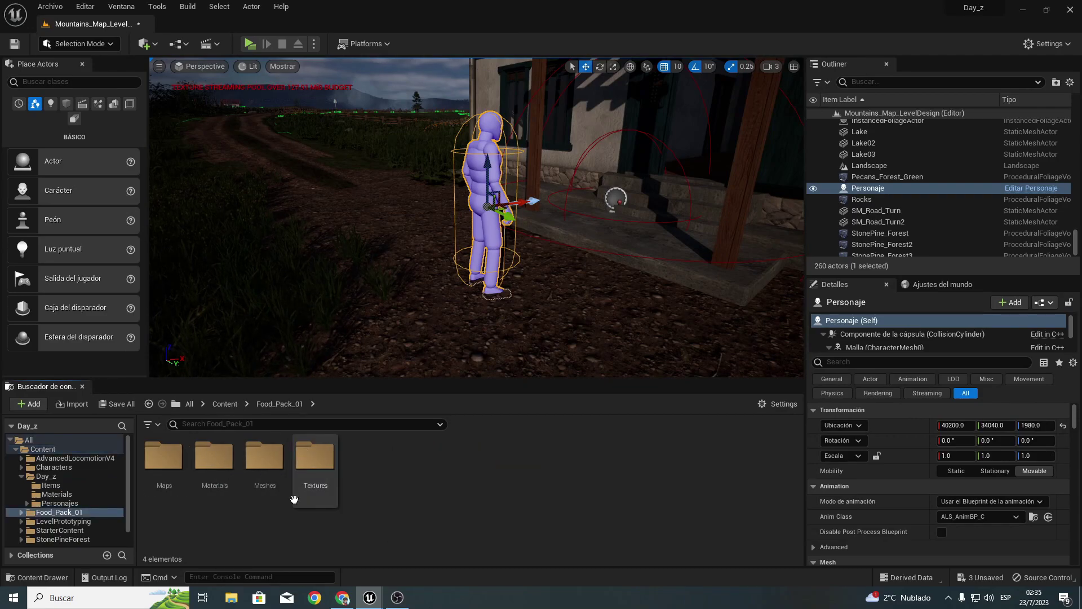
{"action": "double_click", "coordinate": [265, 482]}
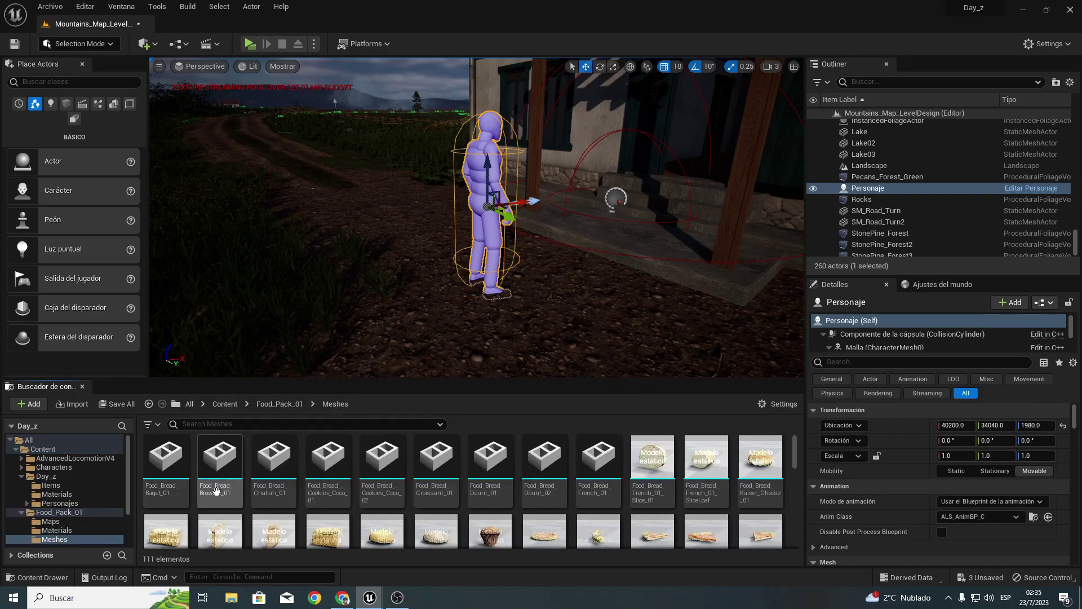
{"action": "scroll", "coordinate": [468, 499], "scroll_direction": "down", "scroll_amount": 2}
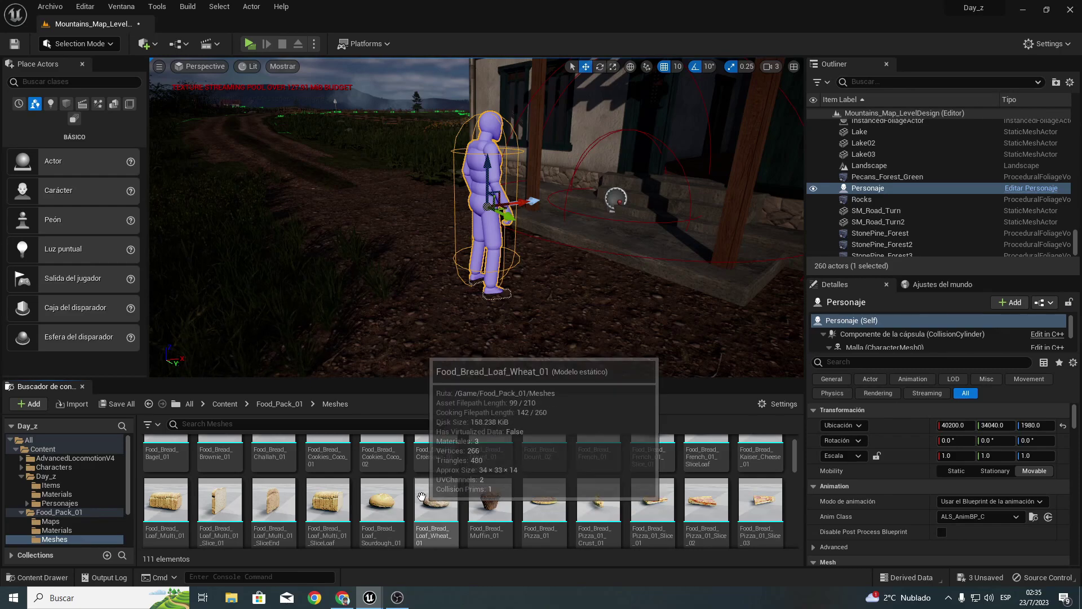
{"action": "scroll", "coordinate": [437, 510], "scroll_direction": "down", "scroll_amount": 3}
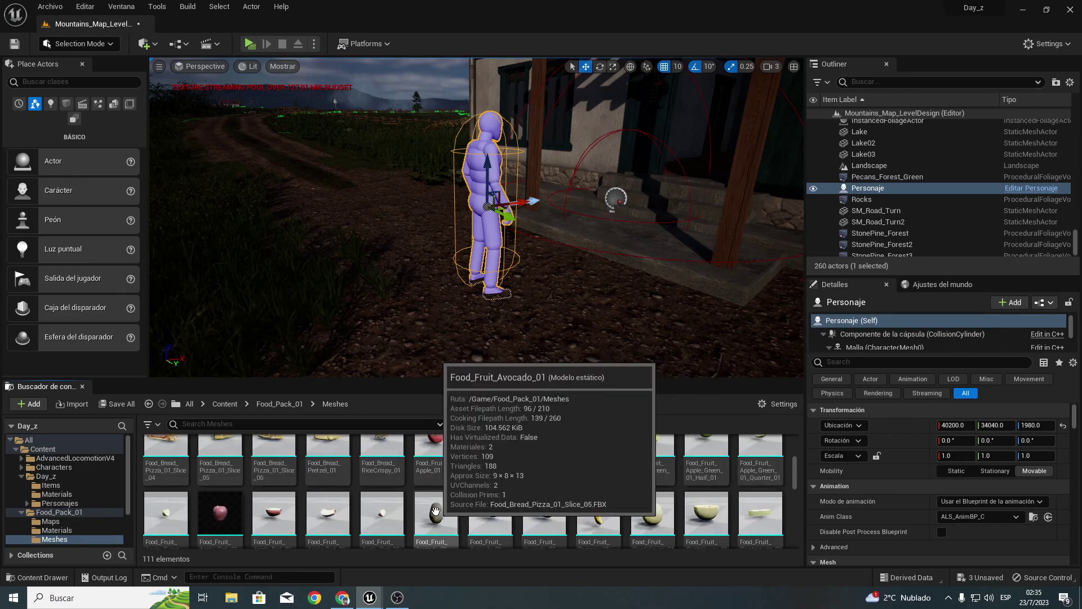
{"action": "scroll", "coordinate": [436, 510], "scroll_direction": "down", "scroll_amount": 1}
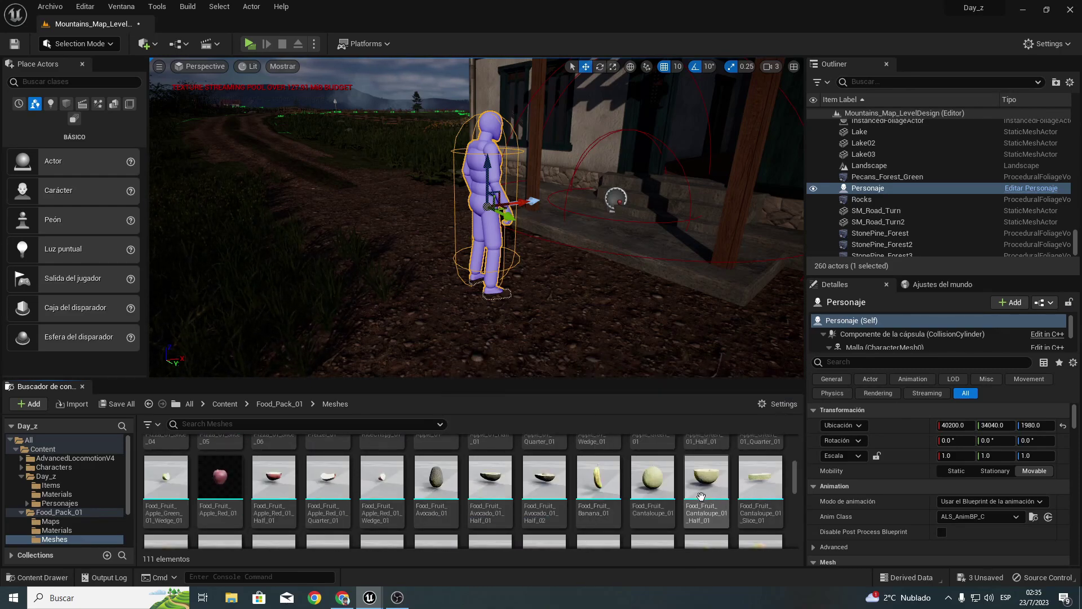
{"action": "scroll", "coordinate": [693, 494], "scroll_direction": "down", "scroll_amount": 2}
{"action": "scroll", "coordinate": [693, 495], "scroll_direction": "down", "scroll_amount": 2}
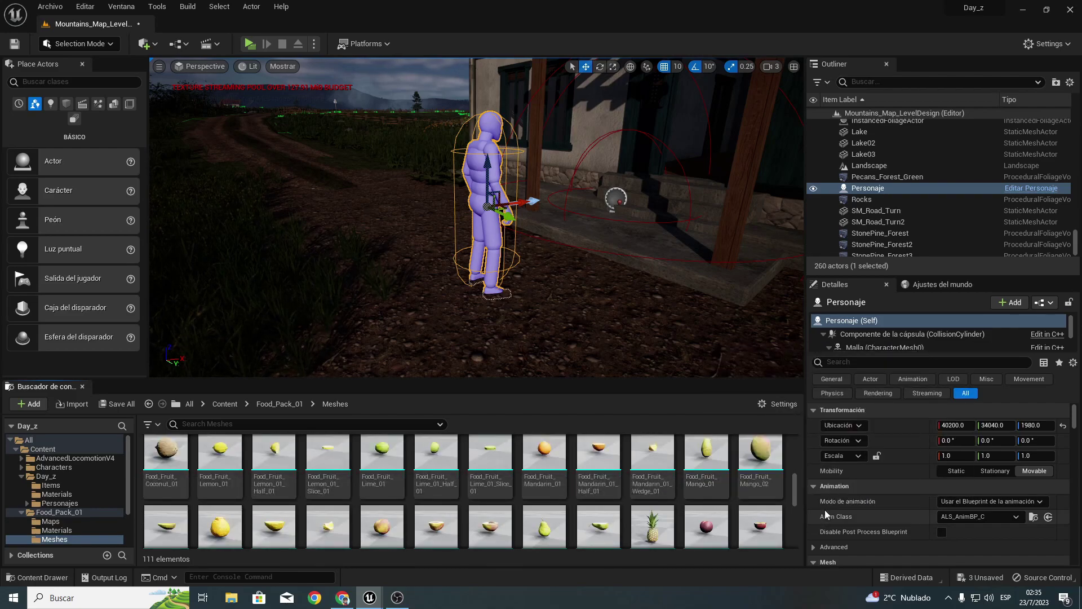
{"action": "mouse_move", "coordinate": [796, 503]}
{"action": "left_mouse_down"}
{"action": "mouse_move", "coordinate": [794, 532]}
{"action": "mouse_move", "coordinate": [795, 445]}
{"action": "left_mouse_up"}
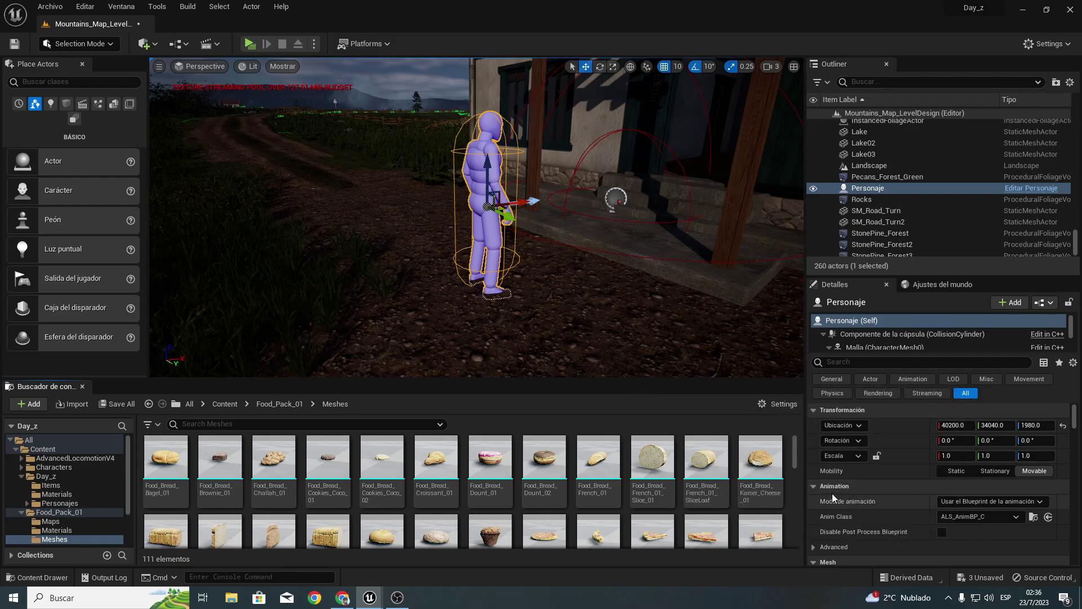
{"action": "left_click", "coordinate": [760, 462]}
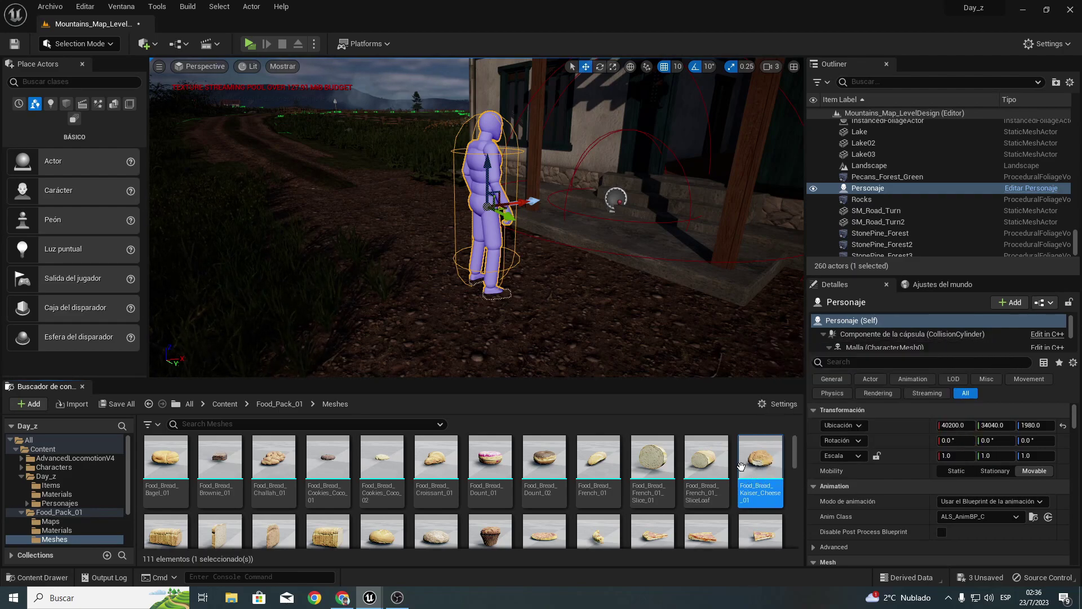
Step: Name the Items enum's second entry Pan, save it, and fly to the stone-wall item
{"action": "mouse_move", "coordinate": [368, 599]}
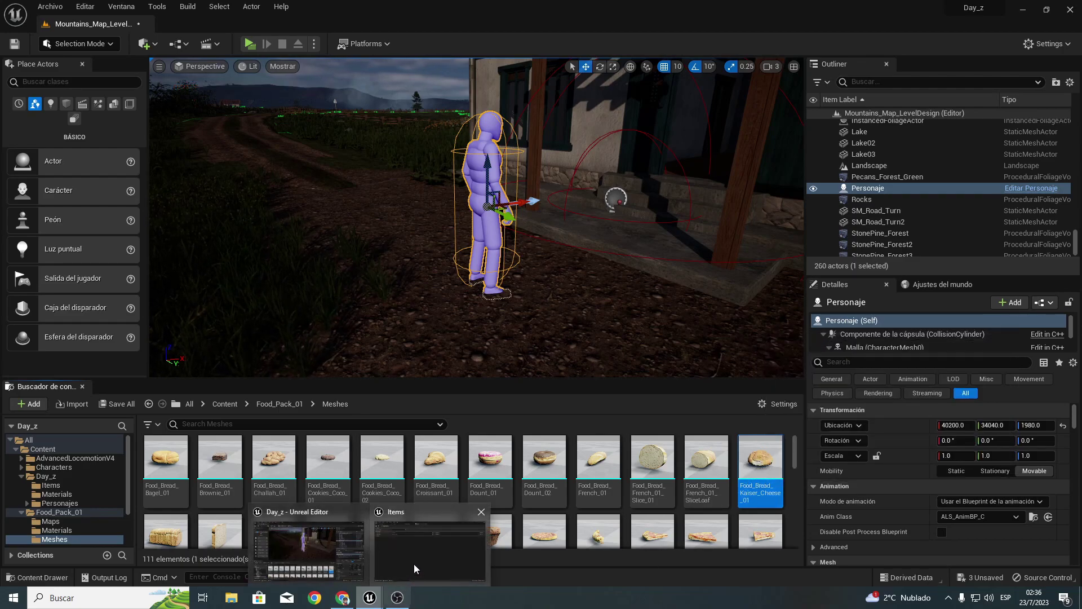
{"action": "left_click", "coordinate": [441, 532]}
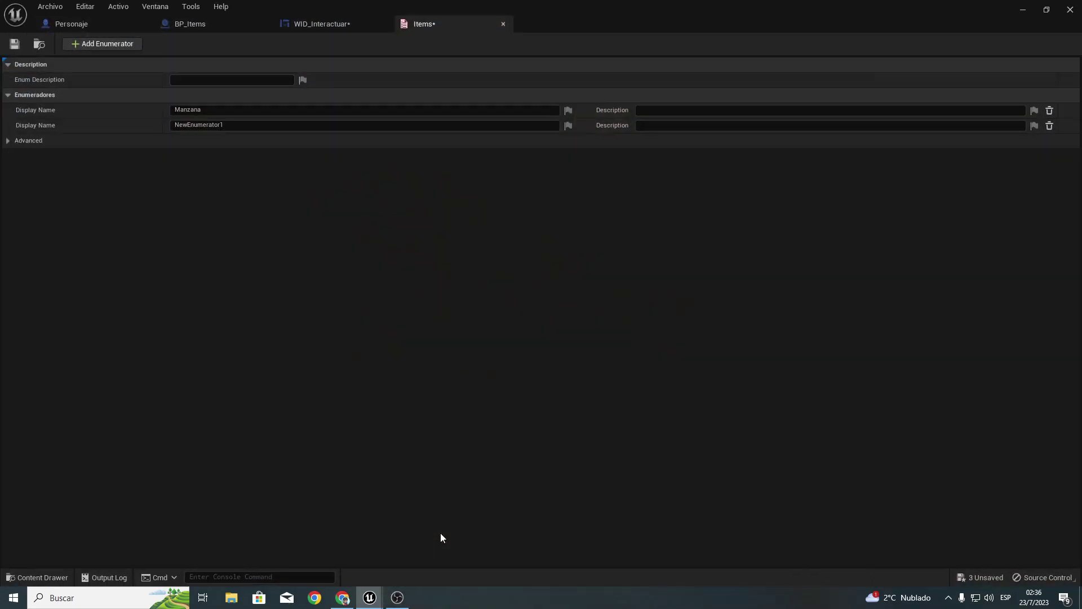
{"action": "left_click", "coordinate": [223, 125]}
{"action": "type", "text": "Pan"}
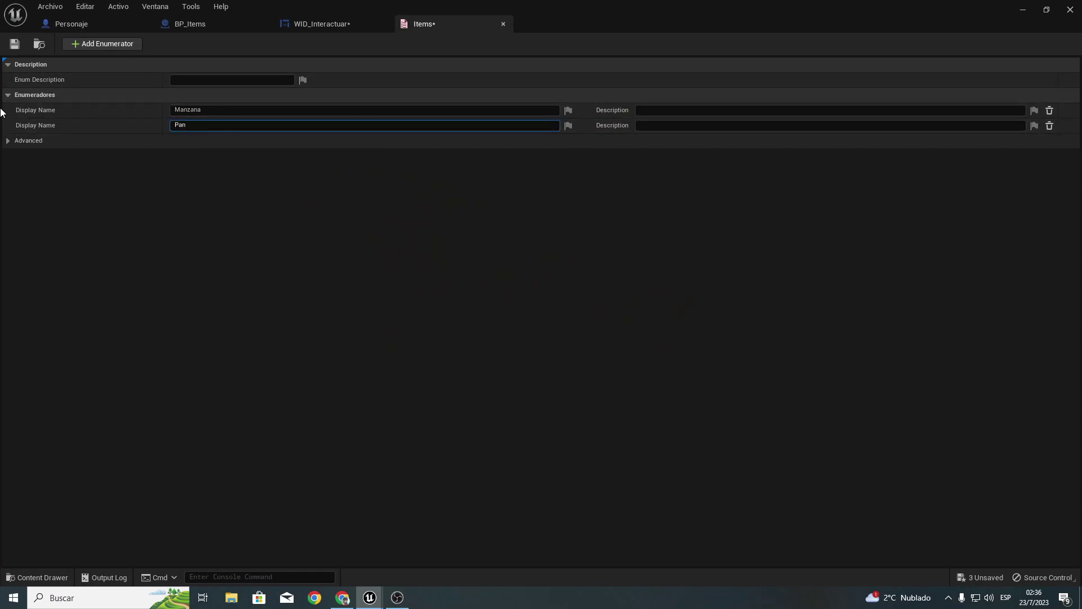
{"action": "key", "text": "Return"}
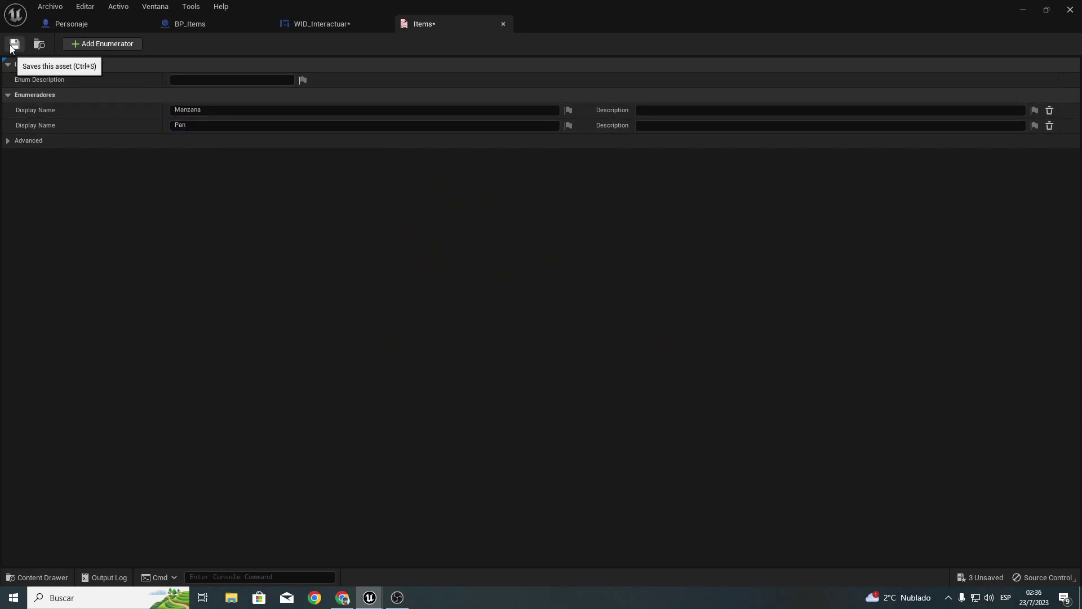
{"action": "left_click", "coordinate": [14, 43]}
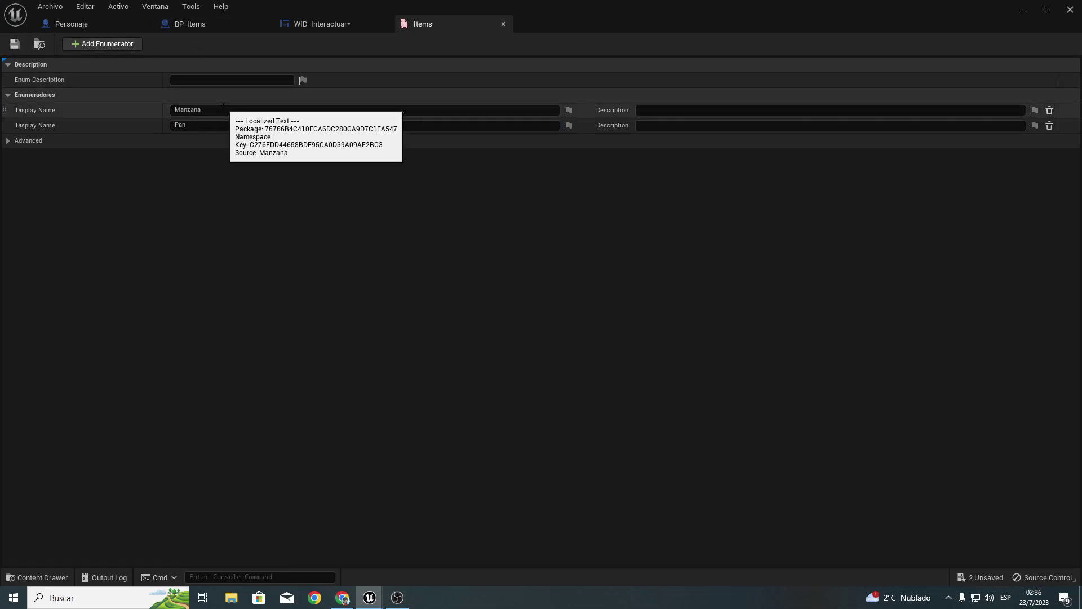
{"action": "left_click", "coordinate": [1023, 10]}
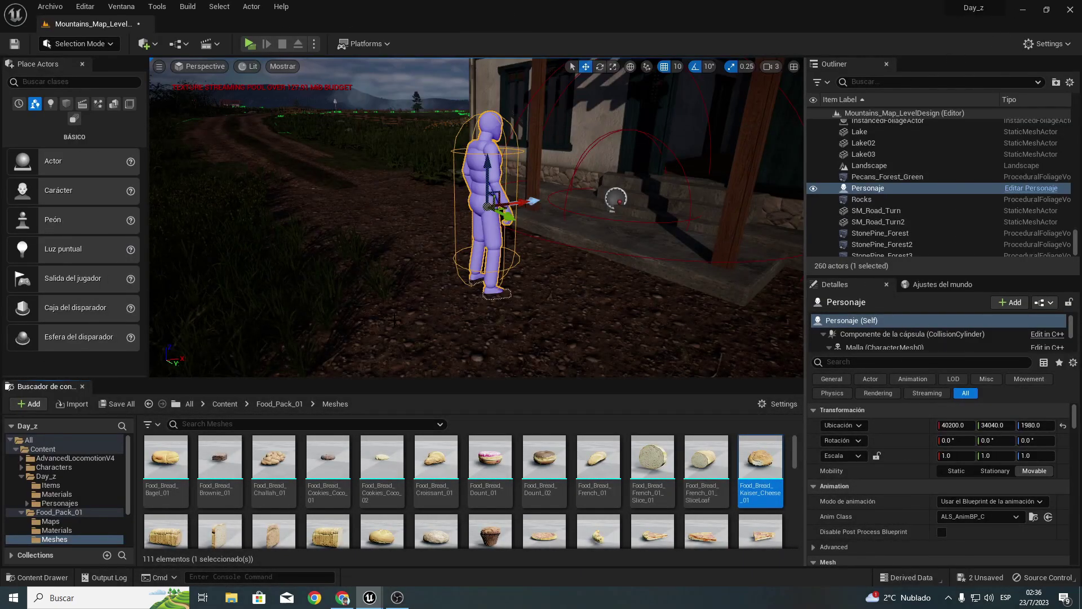
{"action": "right_click_drag", "start_coordinate": [388, 247], "coordinate": [388, 248]}
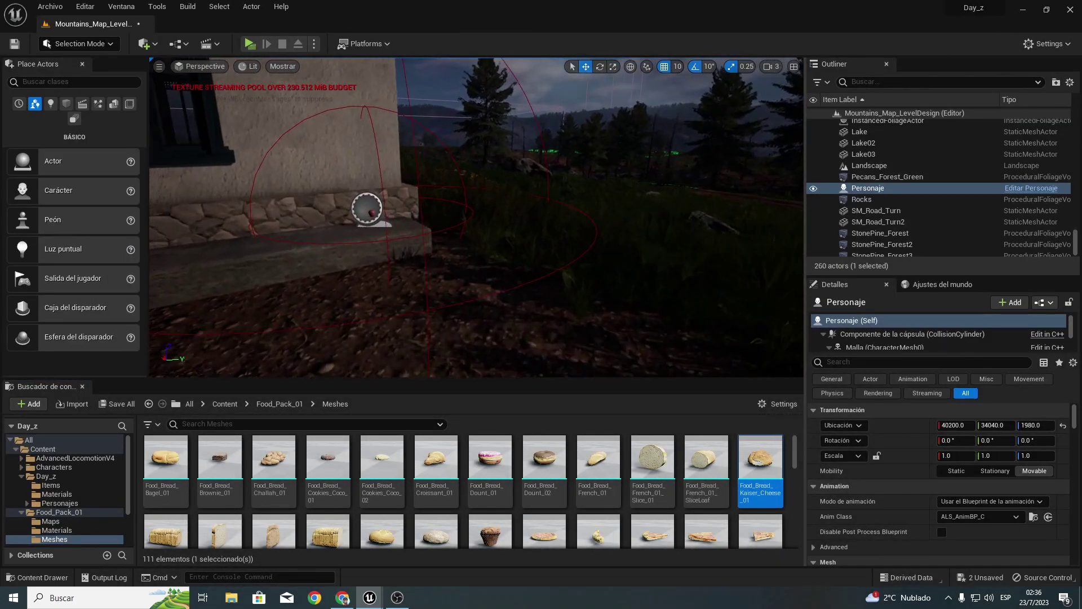
Step: Change BP_Items2's Informacioncompleta Nombre from Pera to Pan
{"action": "left_click", "coordinate": [423, 210]}
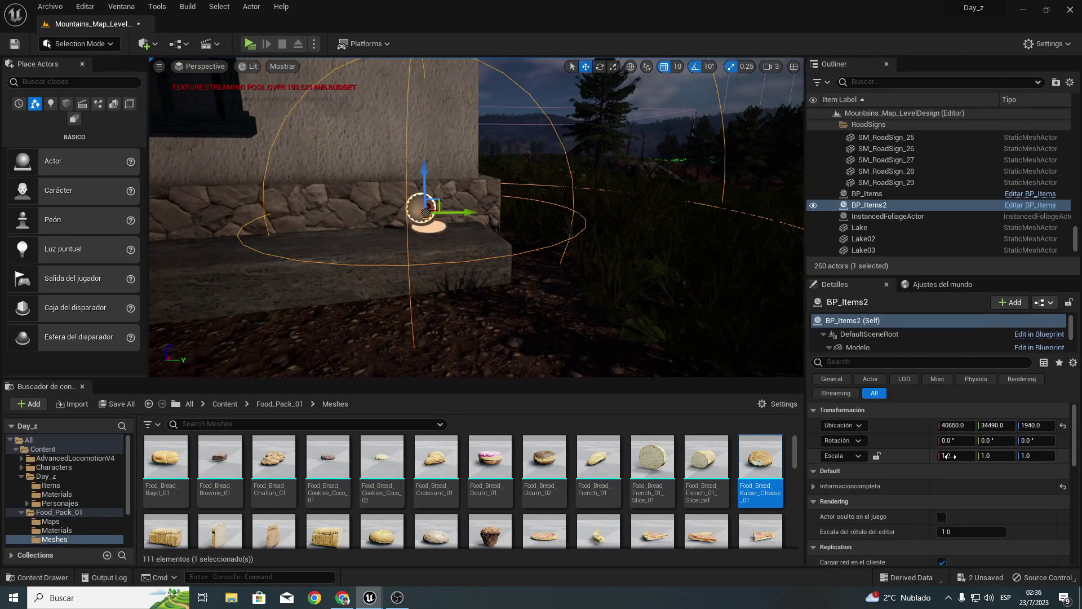
{"action": "left_click", "coordinate": [816, 485]}
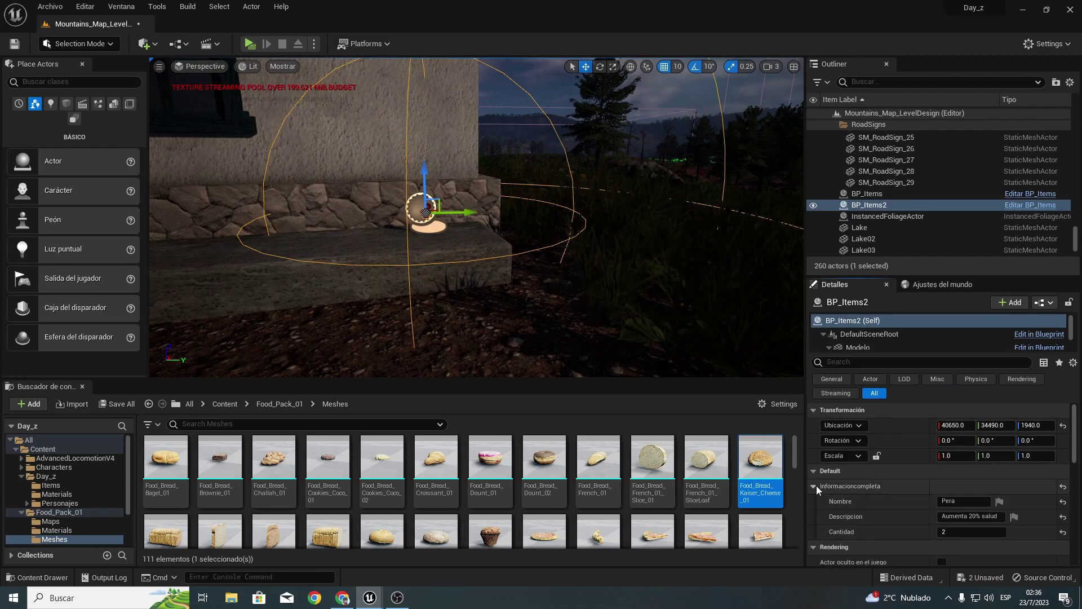
{"action": "left_click", "coordinate": [952, 501]}
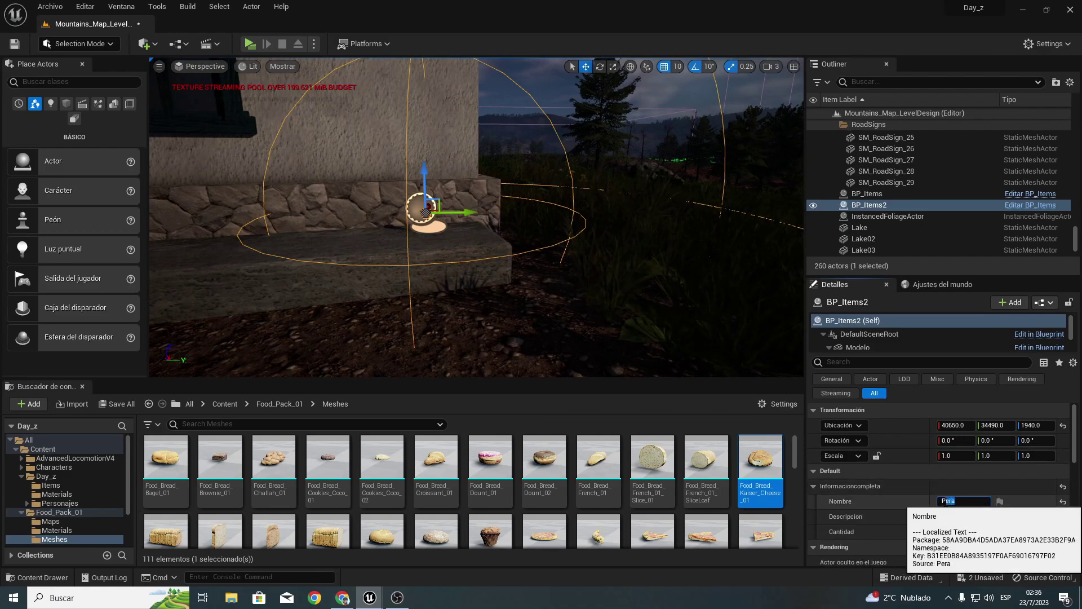
{"action": "type", "text": "PAa"}
{"action": "key", "text": "Return"}
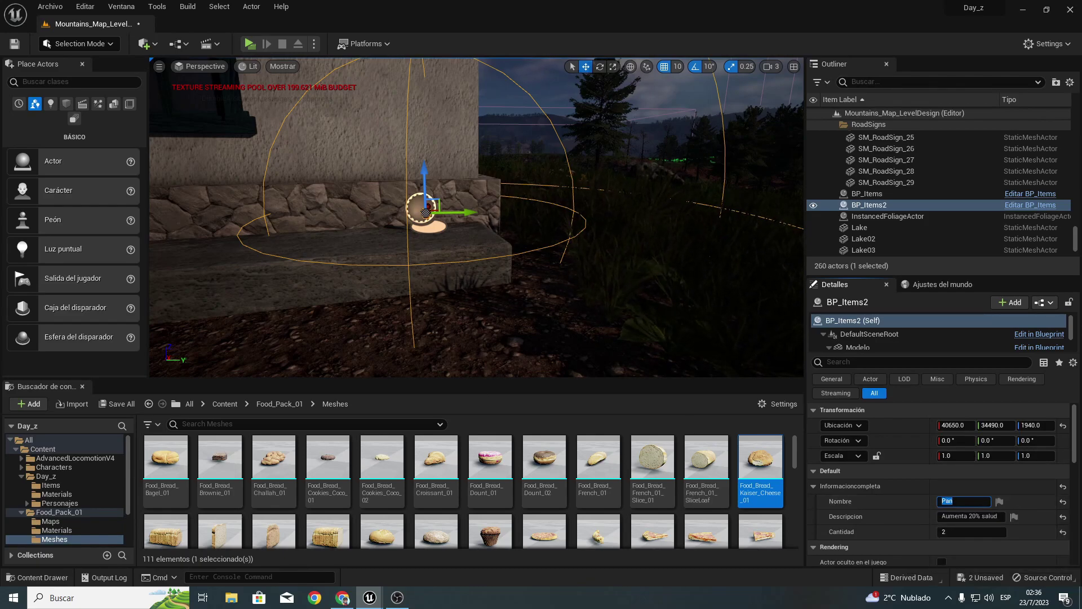
{"action": "right_click_drag", "start_coordinate": [348, 267], "coordinate": [304, 262]}
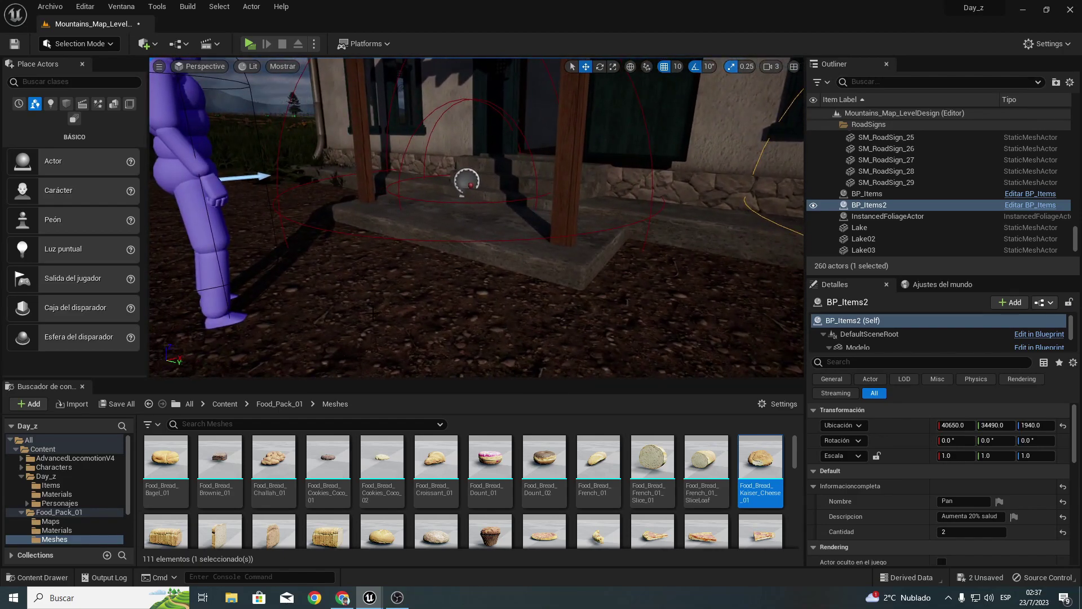
Step: Browse to Content > Day_z > Items and open the InformacionBasica structure
{"action": "left_click", "coordinate": [224, 404]}
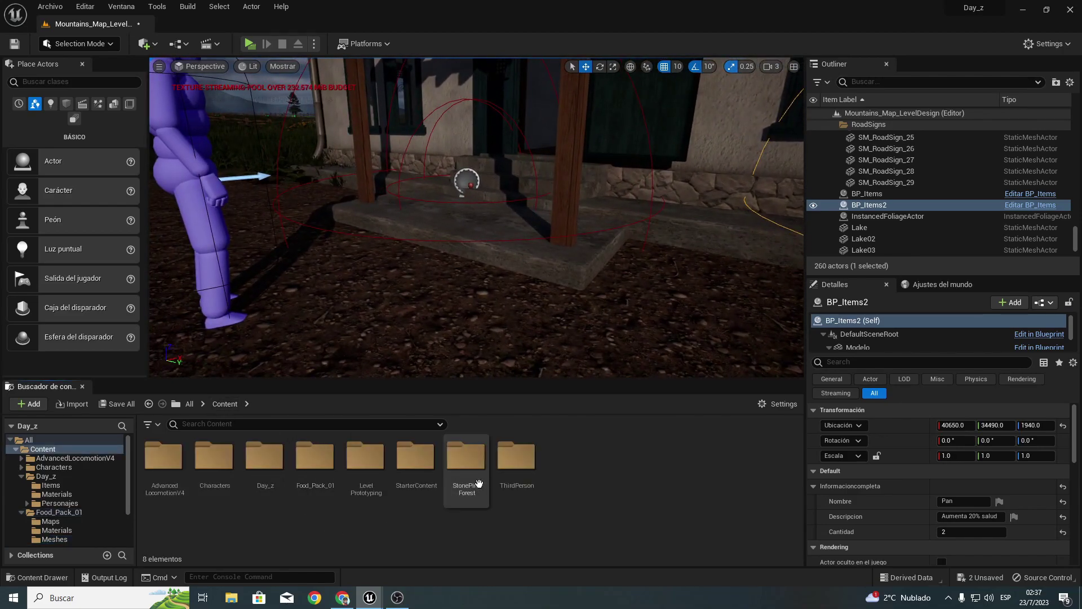
{"action": "double_click", "coordinate": [265, 456]}
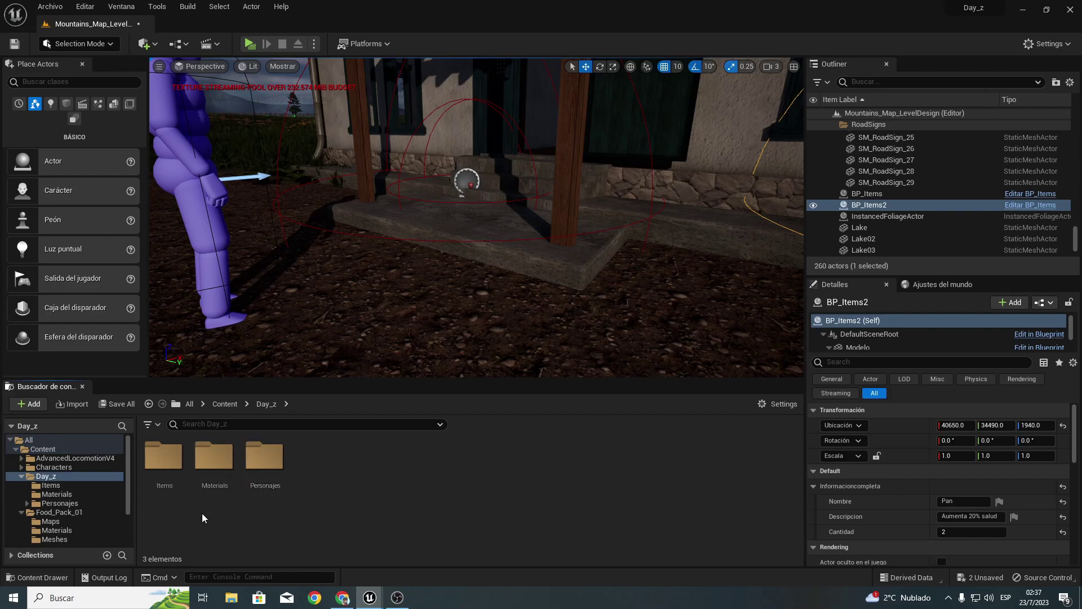
{"action": "double_click", "coordinate": [164, 457]}
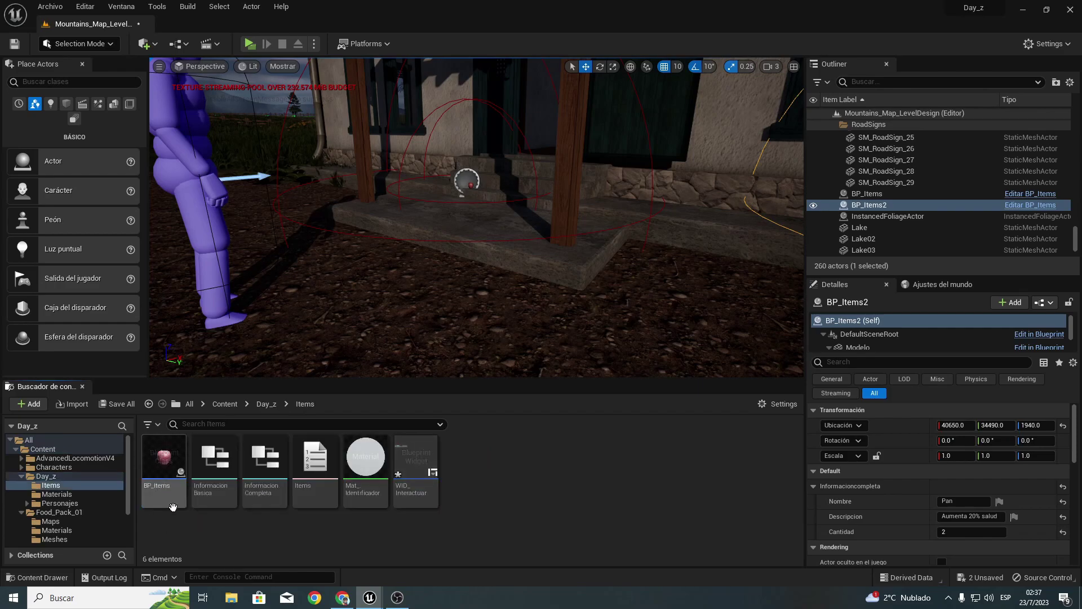
{"action": "double_click", "coordinate": [226, 465]}
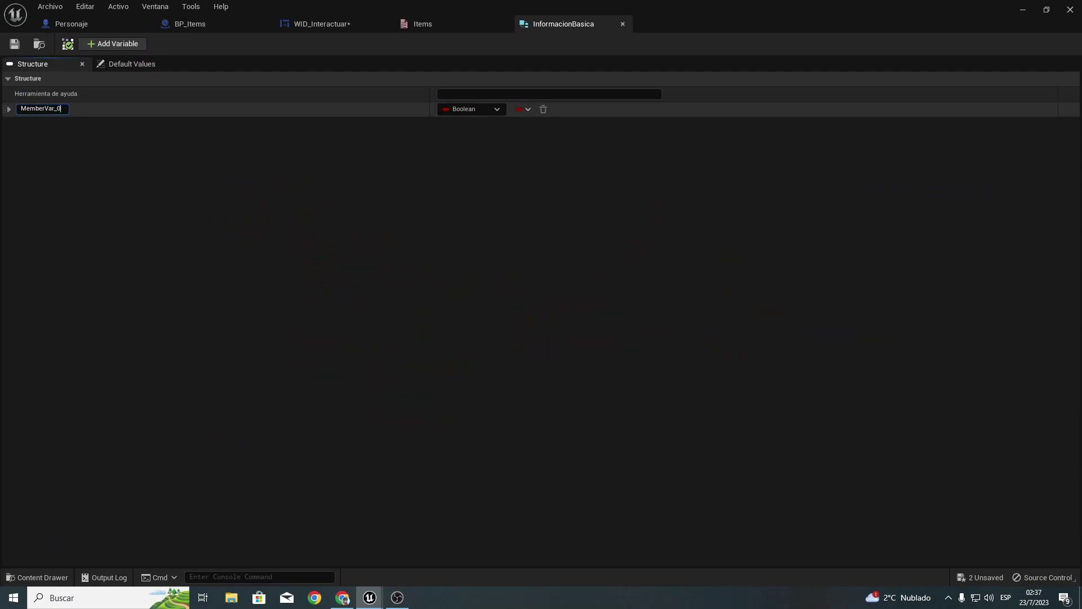
Step: Rename the first InformacionBasica member to Items and set its type to the Items enum
{"action": "type", "text": "Im"}
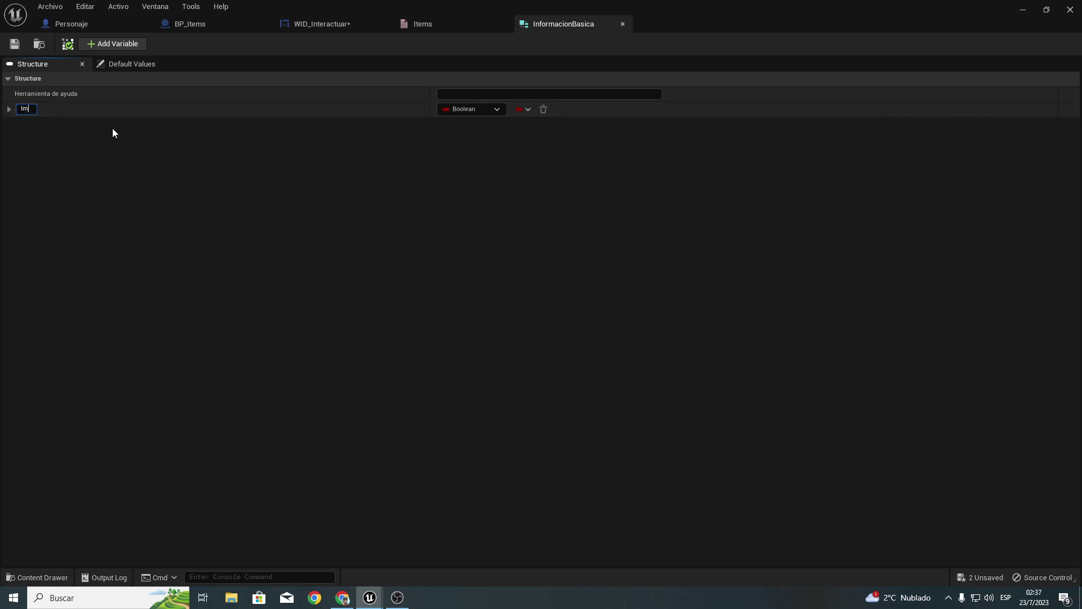
{"action": "key", "text": "BackSpace"}
{"action": "type", "text": "tems"}
{"action": "key", "text": "Return"}
{"action": "left_click", "coordinate": [465, 114]}
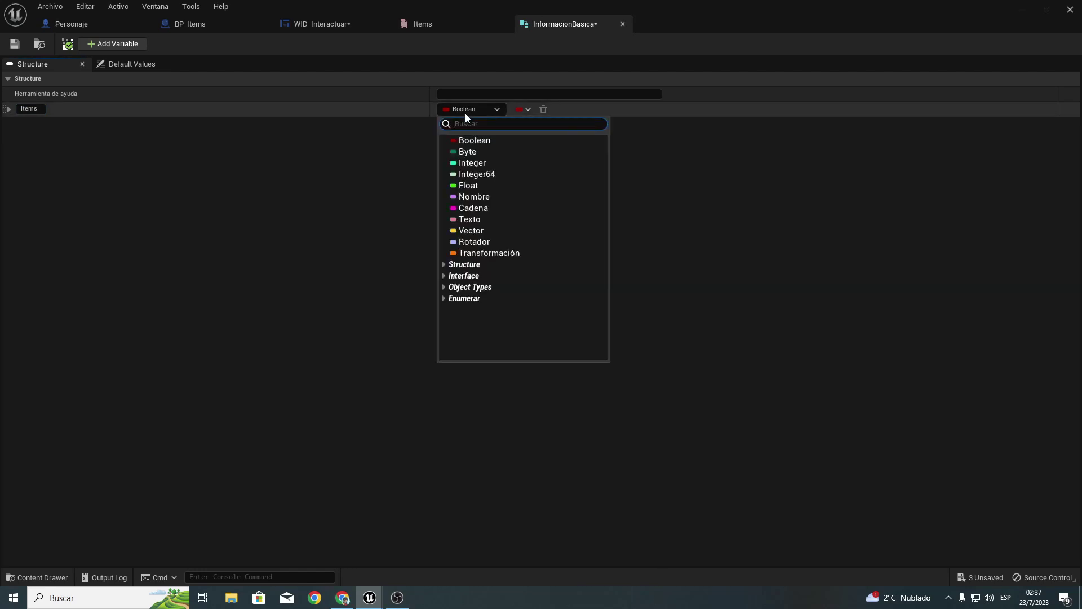
{"action": "type", "text": "items"}
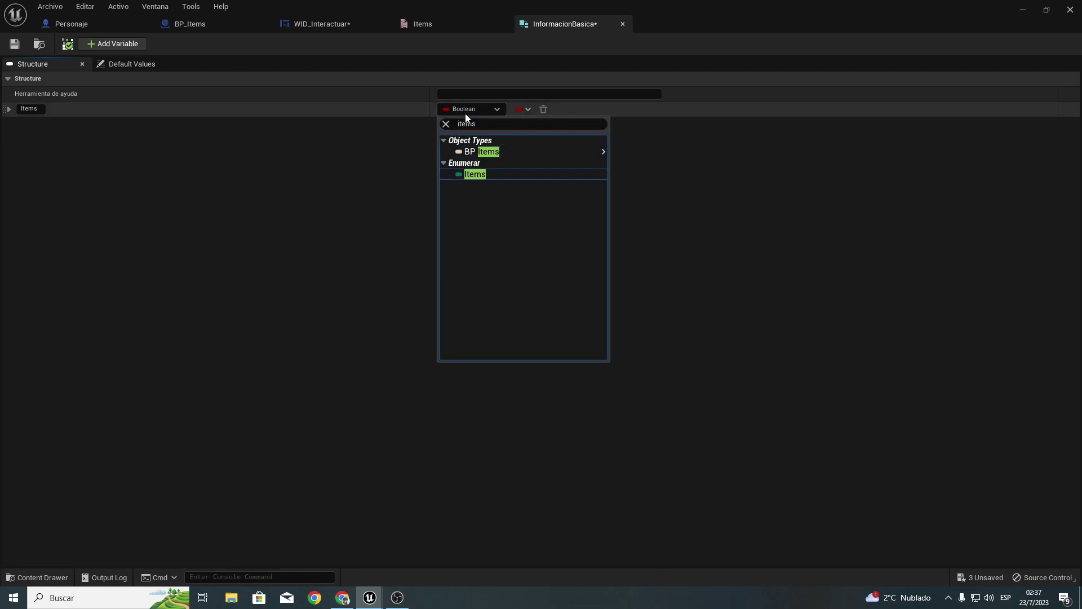
{"action": "key", "text": "Escape"}
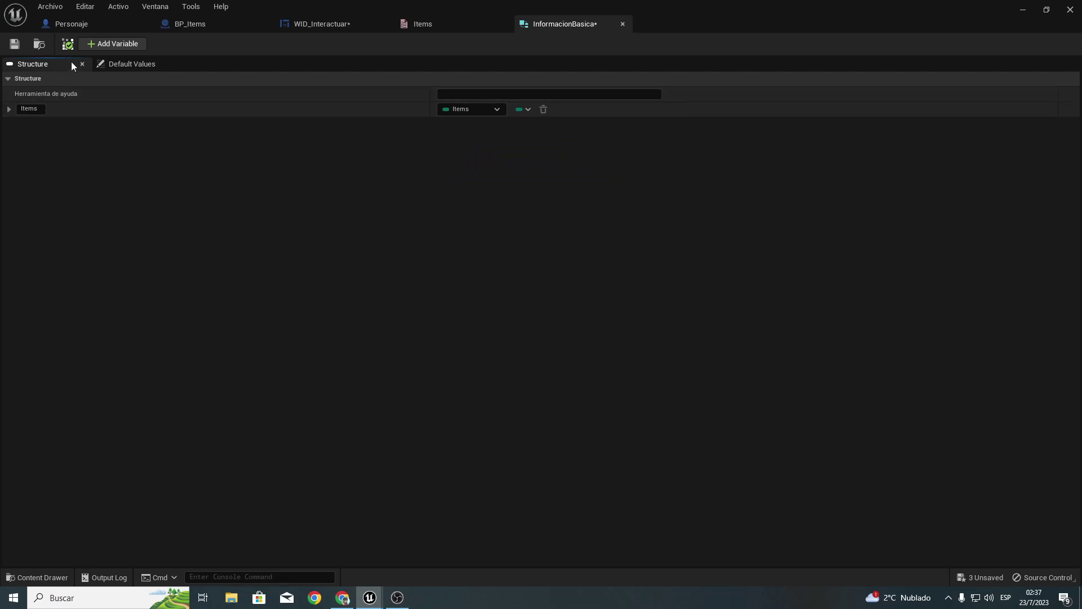
Step: Add an Integer member named Cantidad, then save and close the structure
{"action": "left_click", "coordinate": [93, 44]}
{"action": "left_click", "coordinate": [63, 124]}
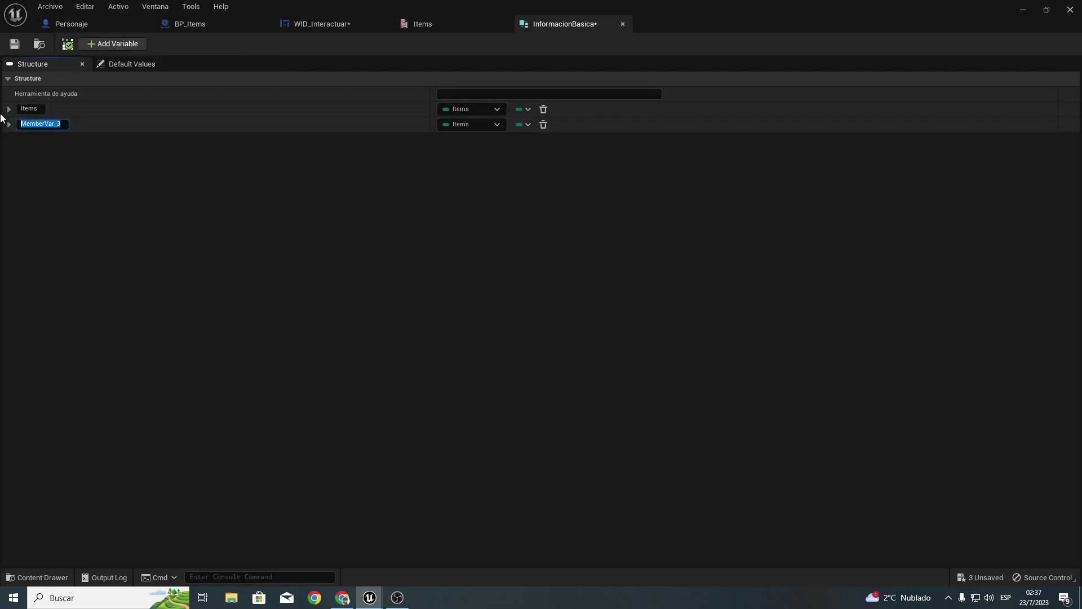
{"action": "type", "text": "c"}
{"action": "type", "text": "da"}
{"action": "key", "text": "Return"}
{"action": "left_click", "coordinate": [481, 125]}
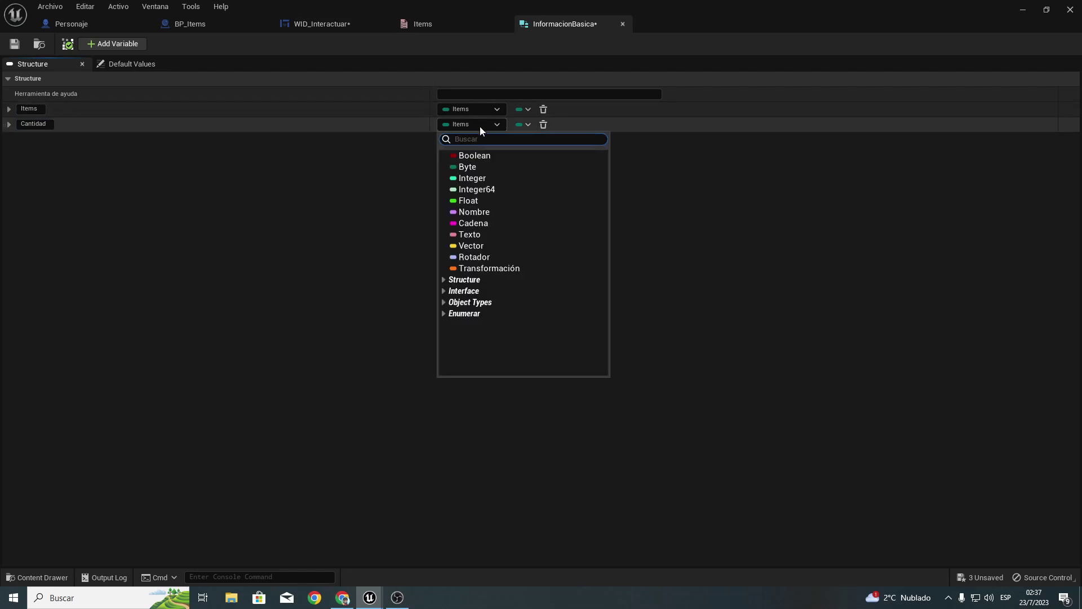
{"action": "left_click", "coordinate": [471, 178]}
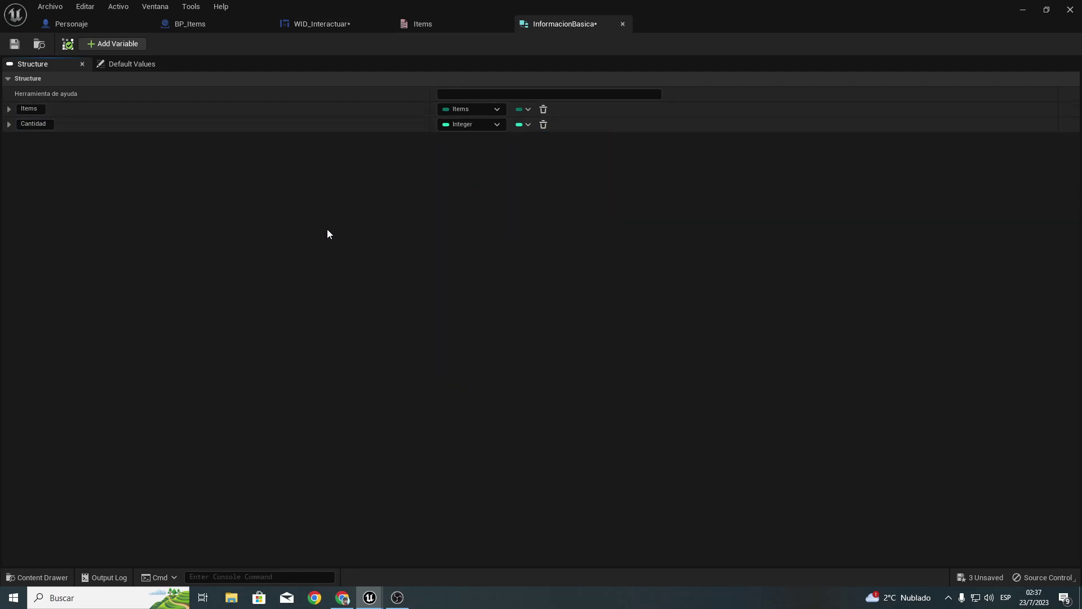
{"action": "left_click", "coordinate": [13, 45]}
{"action": "left_click", "coordinate": [1029, 9]}
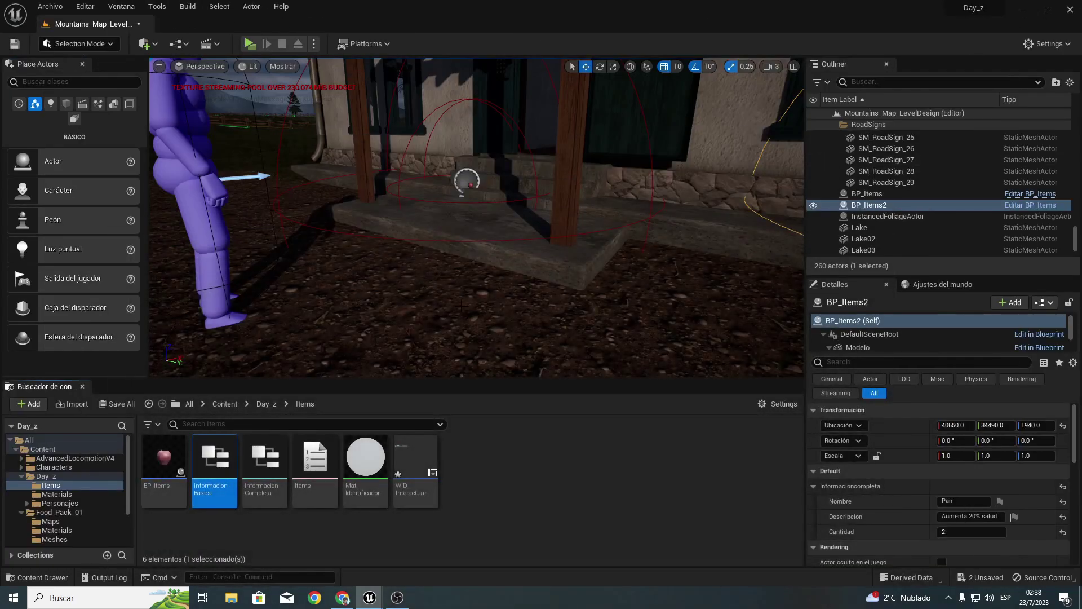
Step: In InformacionCompleta, add a member named Items of the Items enum type
{"action": "double_click", "coordinate": [266, 453]}
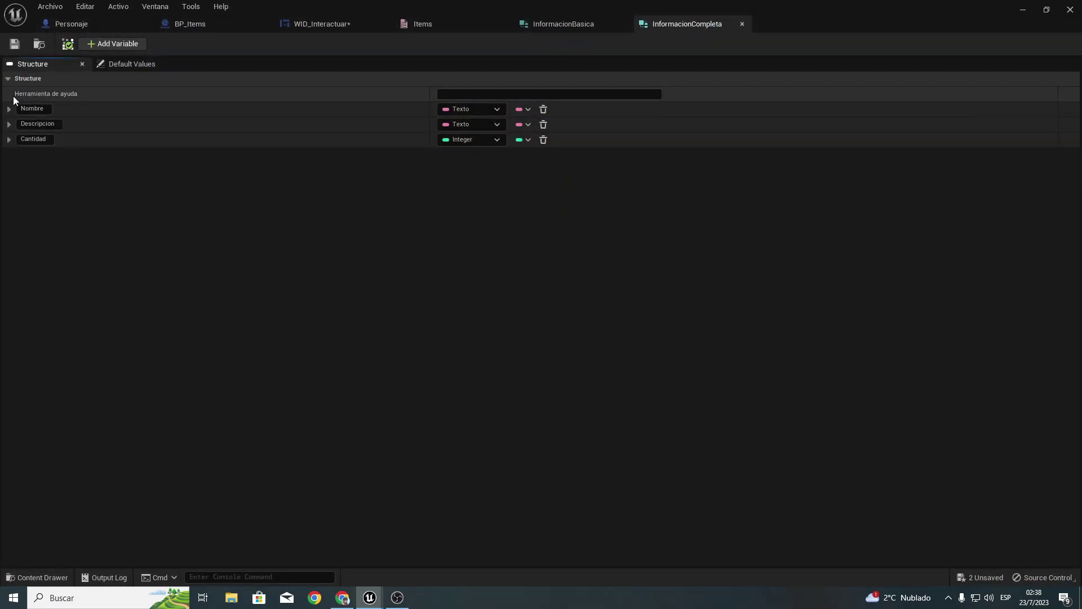
{"action": "left_click", "coordinate": [113, 44]}
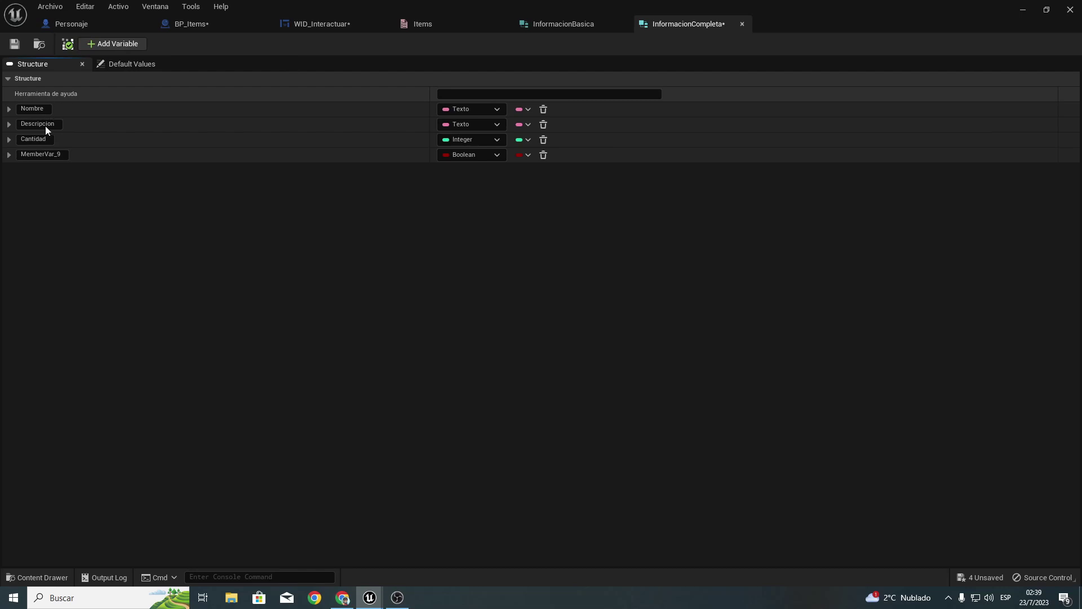
{"action": "type", "text": "U"}
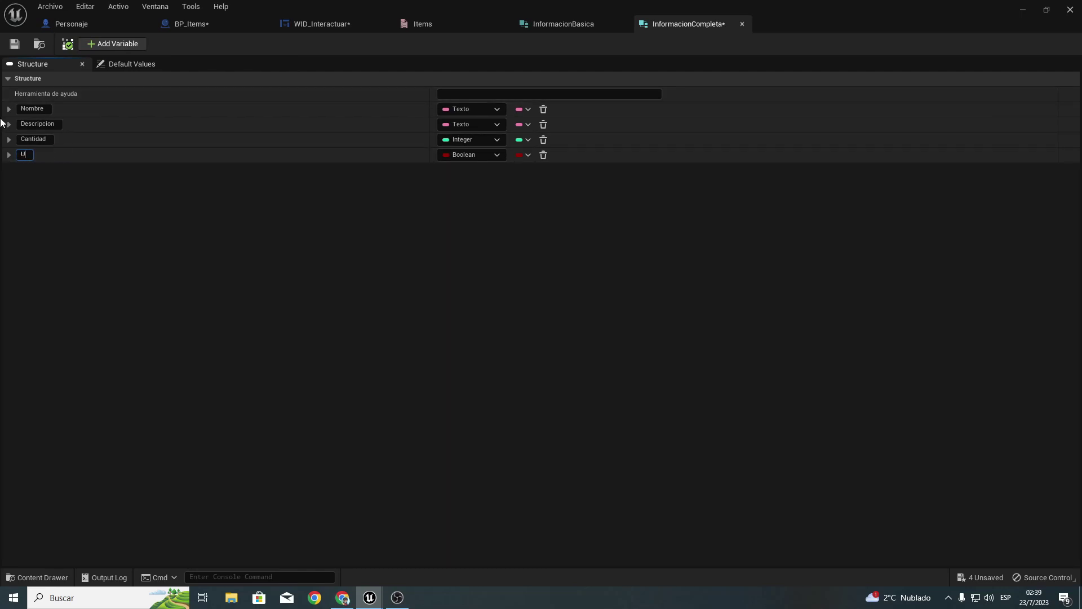
{"action": "type", "text": "tems"}
{"action": "key", "text": "Return"}
{"action": "left_click", "coordinate": [479, 157]}
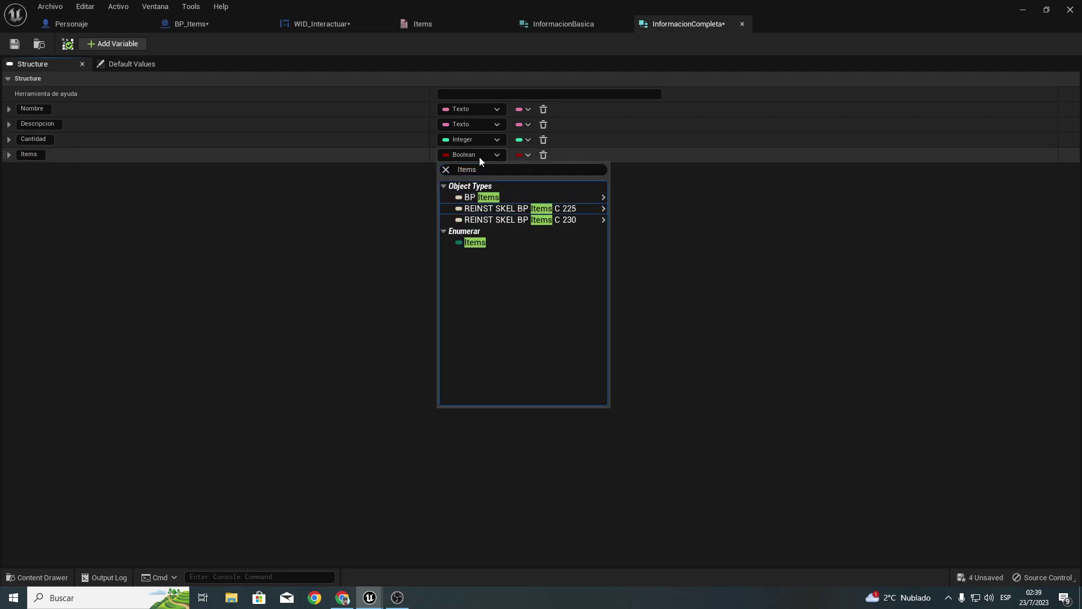
{"action": "key", "text": "Escape"}
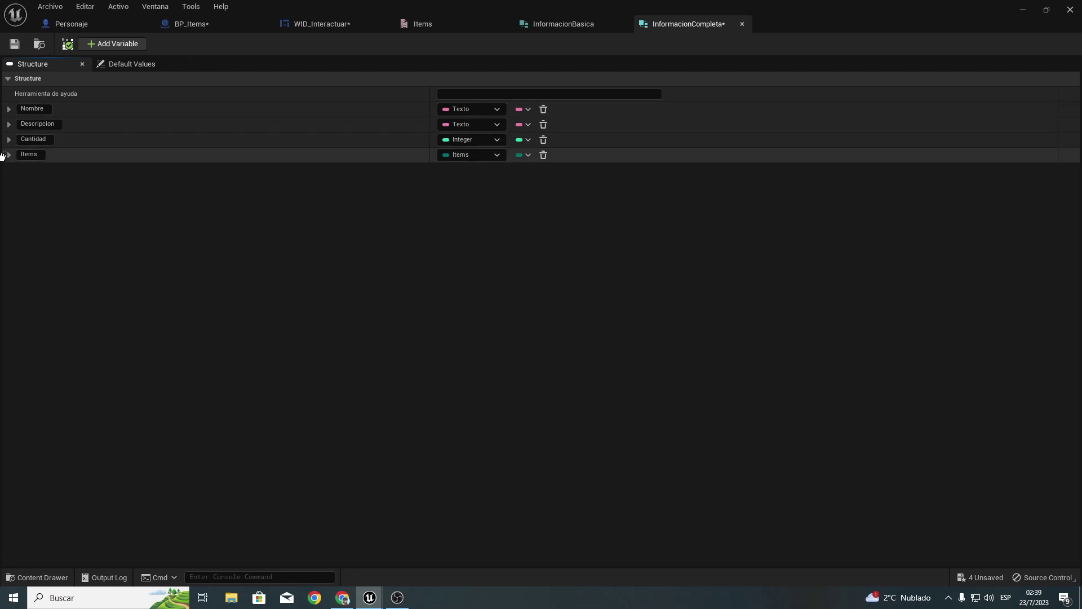
Step: Move Items above Nombre as the first member, then save and close the structure
{"action": "left_click_drag", "start_coordinate": [3, 157], "coordinate": [4, 117]}
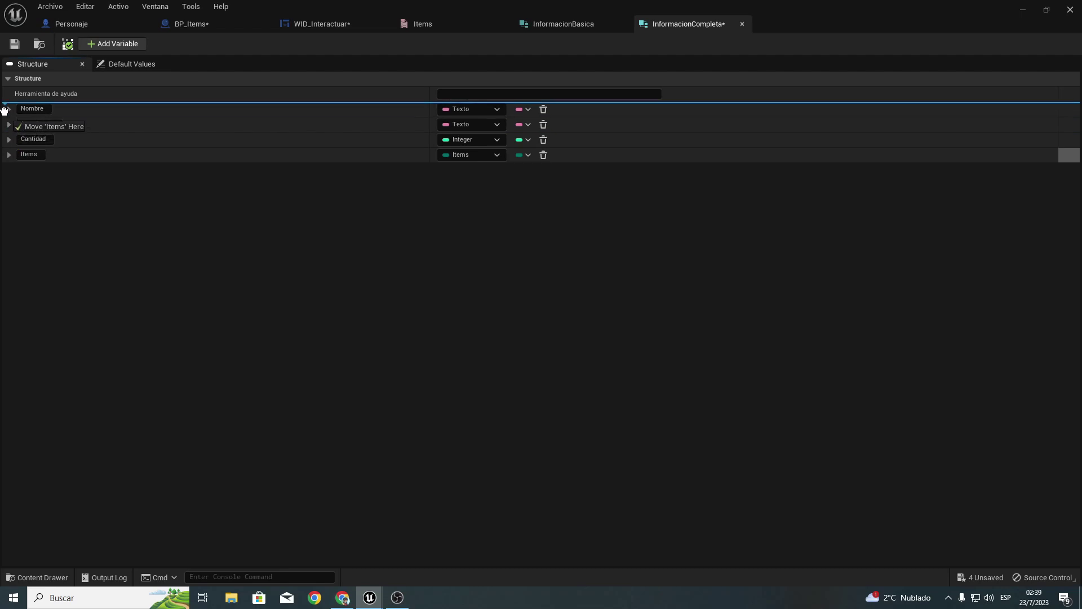
{"action": "left_click_drag", "start_coordinate": [3, 116], "coordinate": [6, 105]}
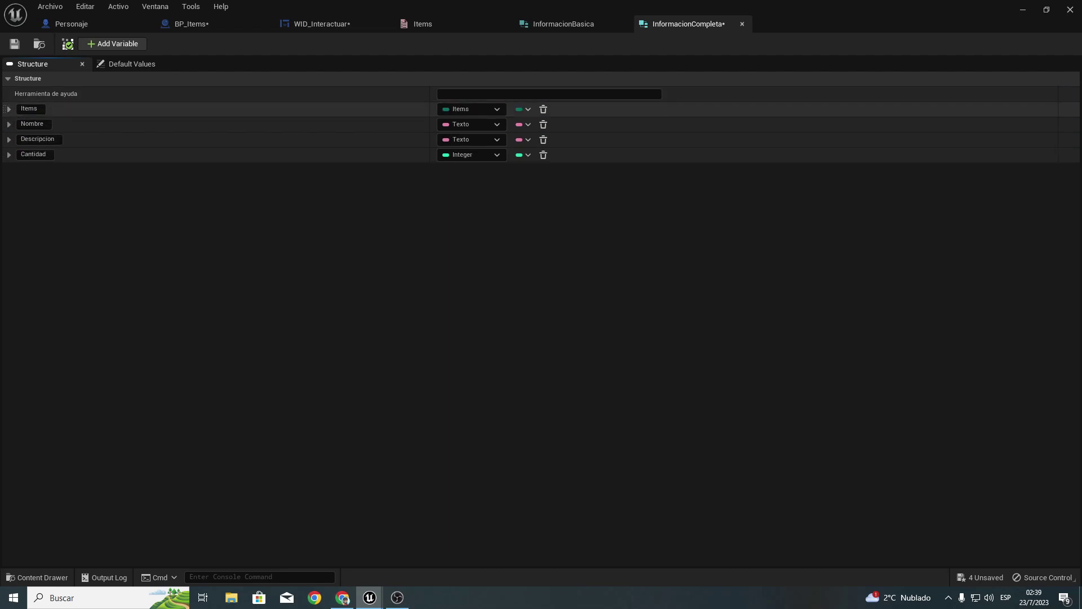
{"action": "left_click", "coordinate": [14, 44]}
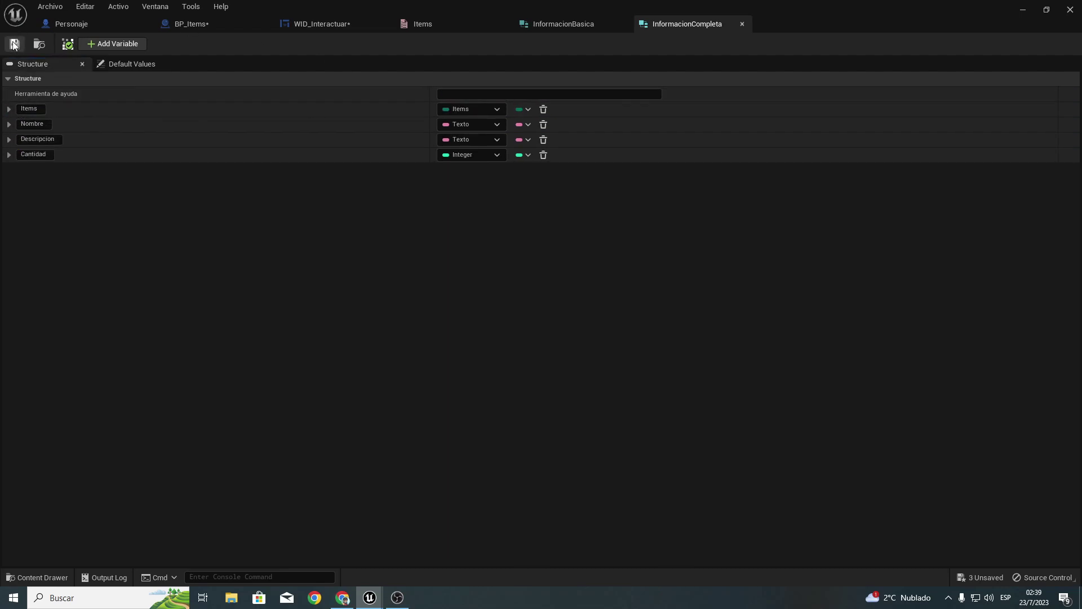
{"action": "left_click", "coordinate": [1024, 14]}
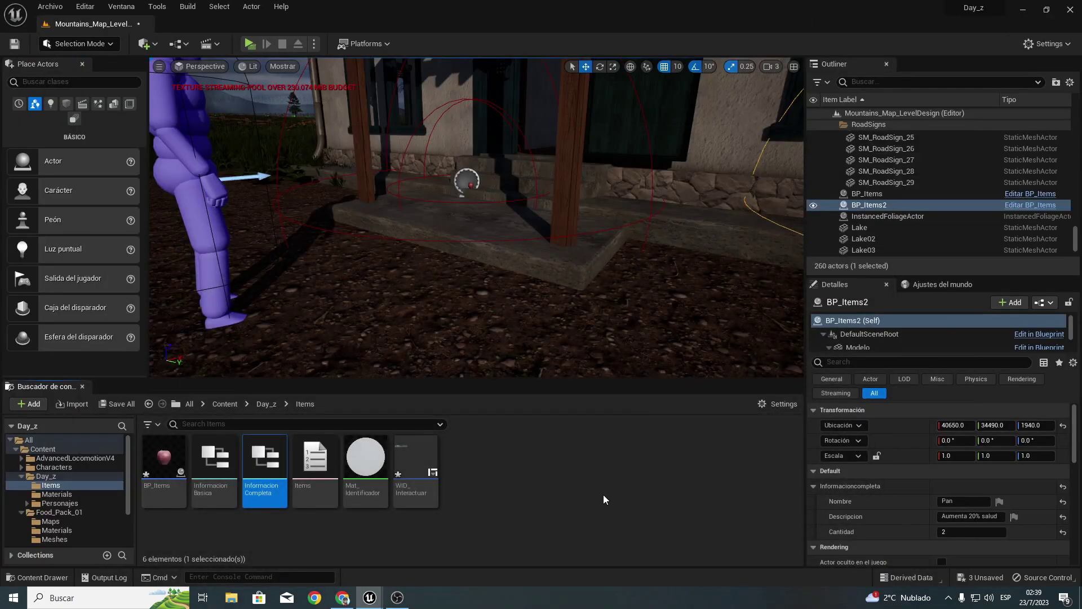
Step: Start a new data table from the Miscellaneous menu in the Items folder
{"action": "right_click", "coordinate": [466, 465]}
{"action": "mouse_move", "coordinate": [496, 454]}
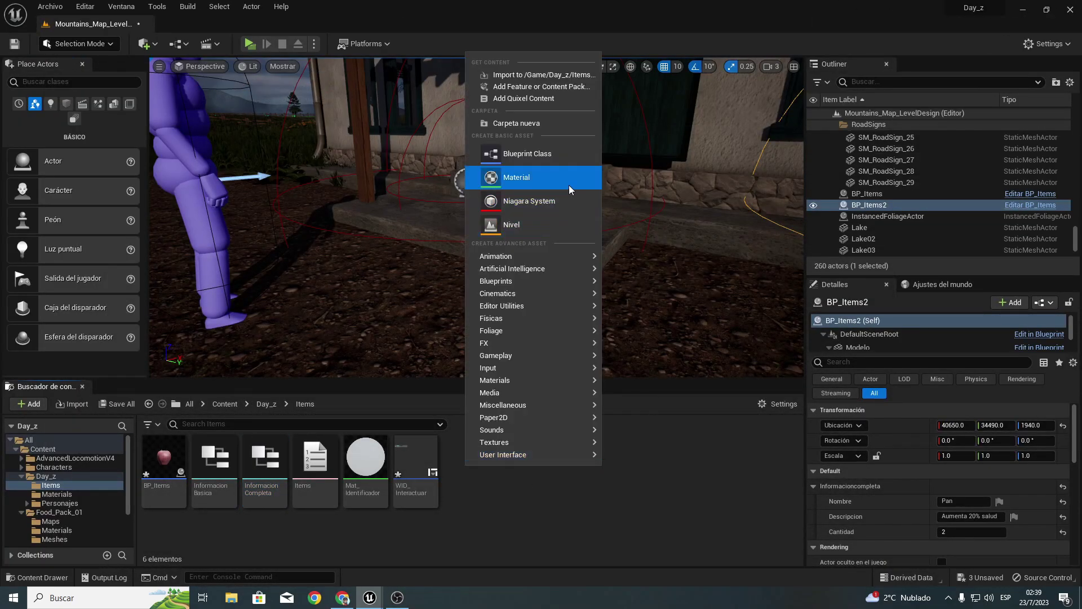
{"action": "mouse_move", "coordinate": [536, 360]}
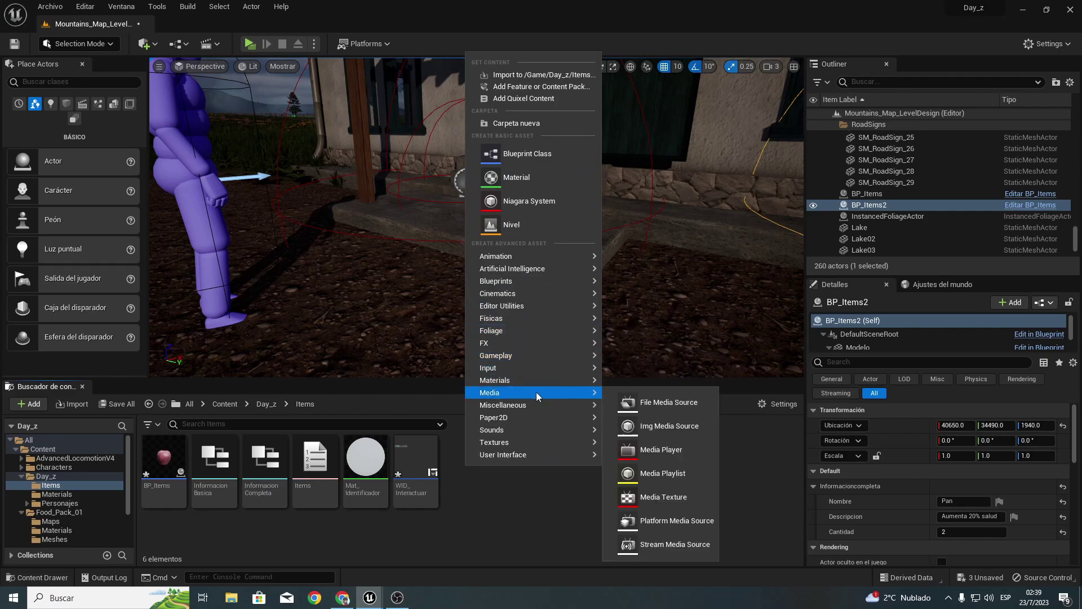
{"action": "mouse_move", "coordinate": [523, 410]}
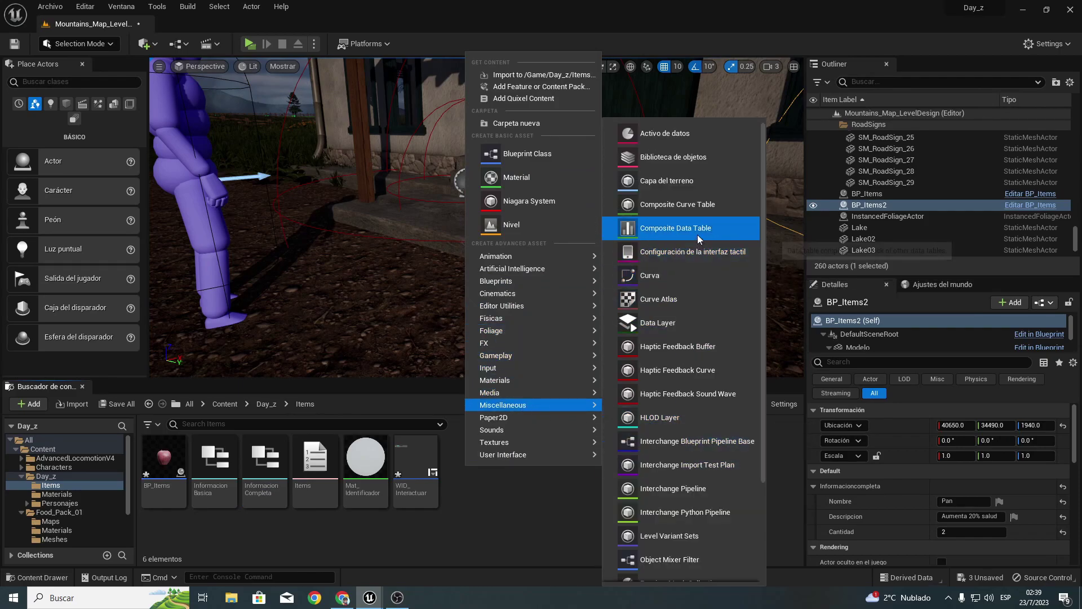
{"action": "scroll", "coordinate": [699, 422], "scroll_direction": "down", "scroll_amount": 3}
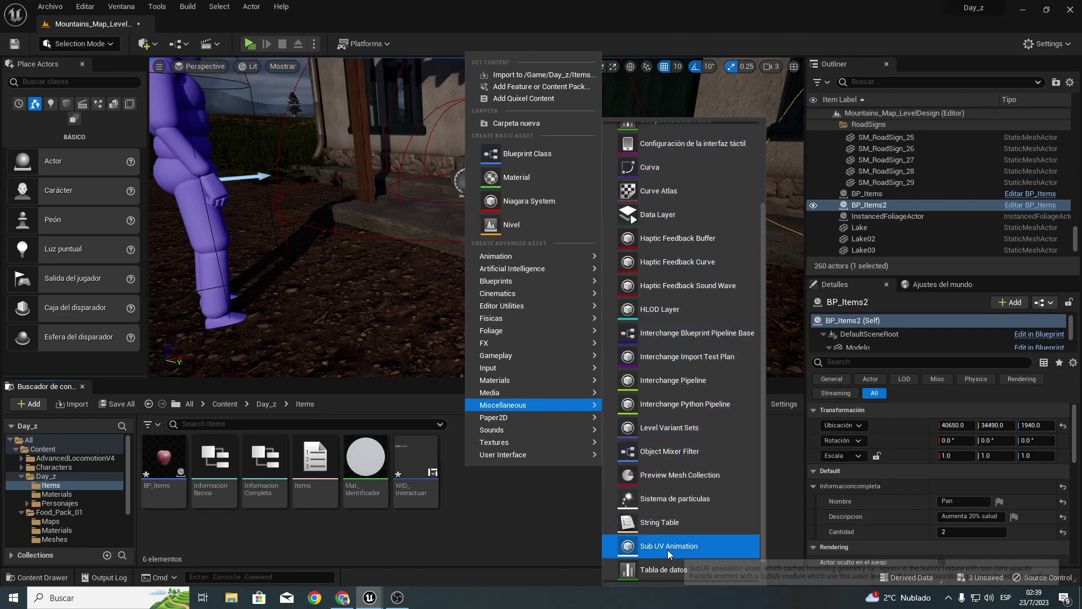
{"action": "left_click", "coordinate": [651, 569]}
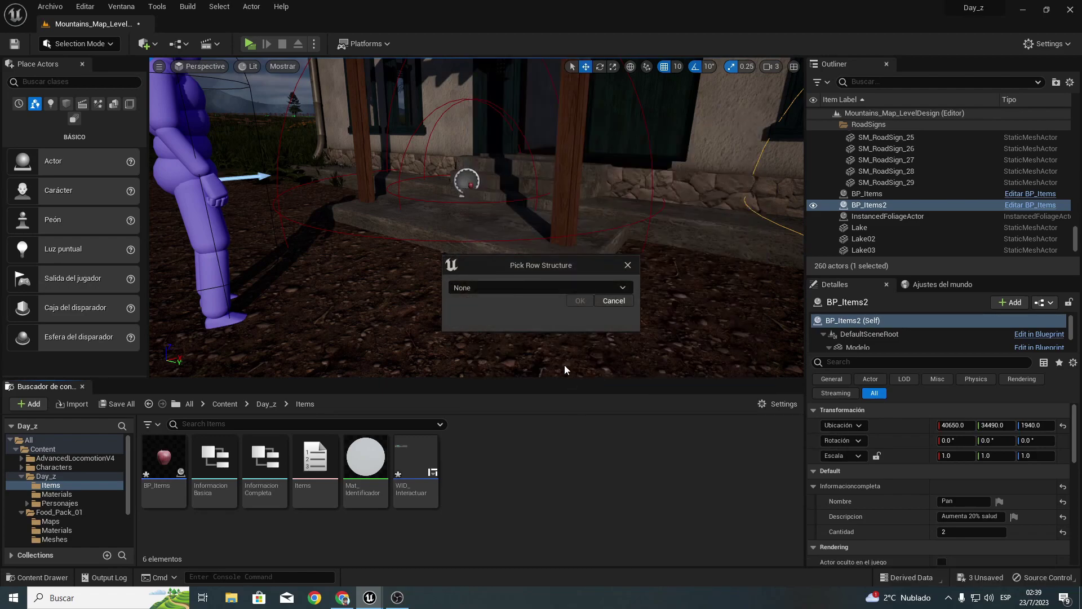
Step: Use InformacionCompleta as the row structure and name the table Tabla_Items
{"action": "left_click", "coordinate": [488, 289]}
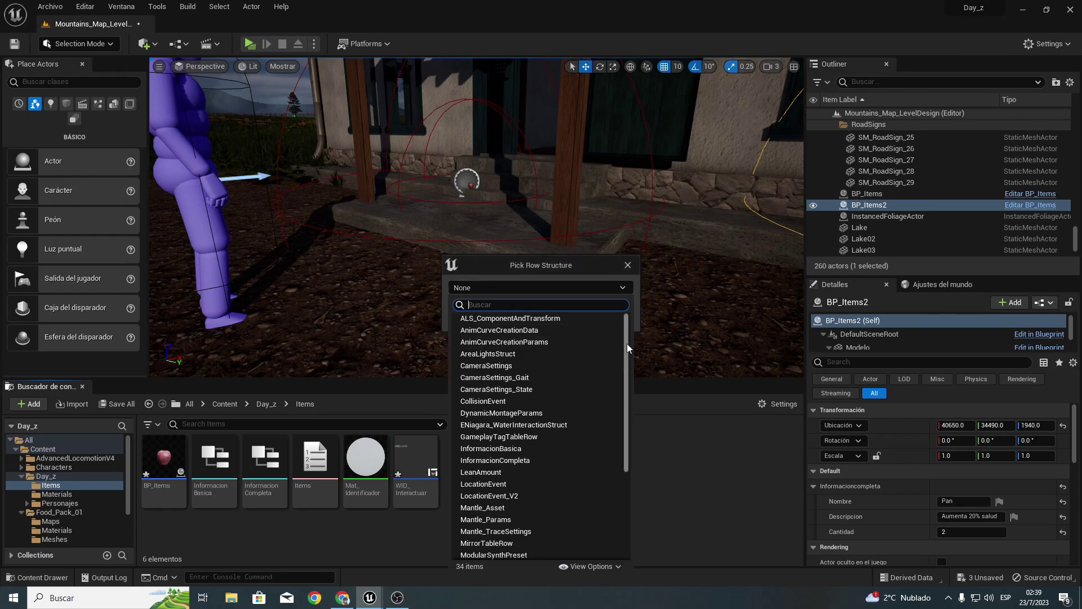
{"action": "mouse_move", "coordinate": [626, 343]}
{"action": "left_mouse_down"}
{"action": "mouse_move", "coordinate": [624, 450]}
{"action": "mouse_move", "coordinate": [627, 337]}
{"action": "left_mouse_up"}
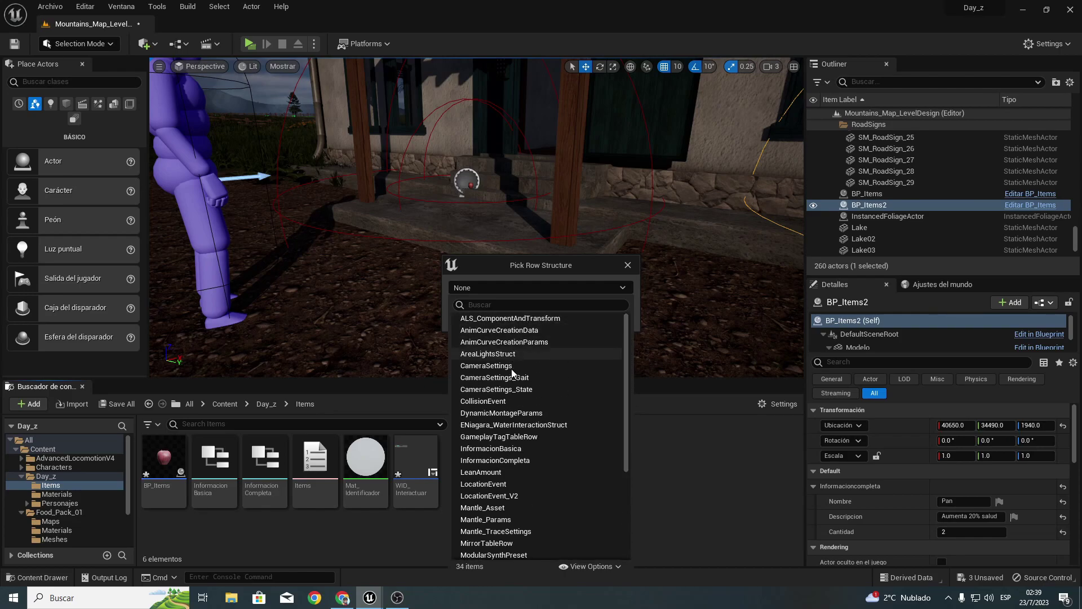
{"action": "left_click", "coordinate": [498, 305]}
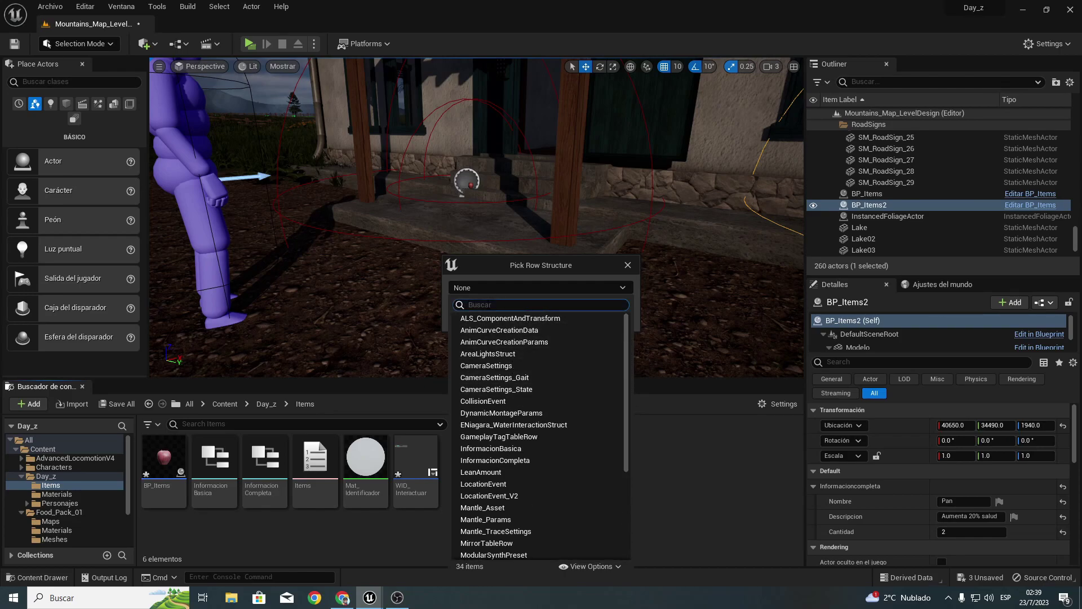
{"action": "type", "text": "inform"}
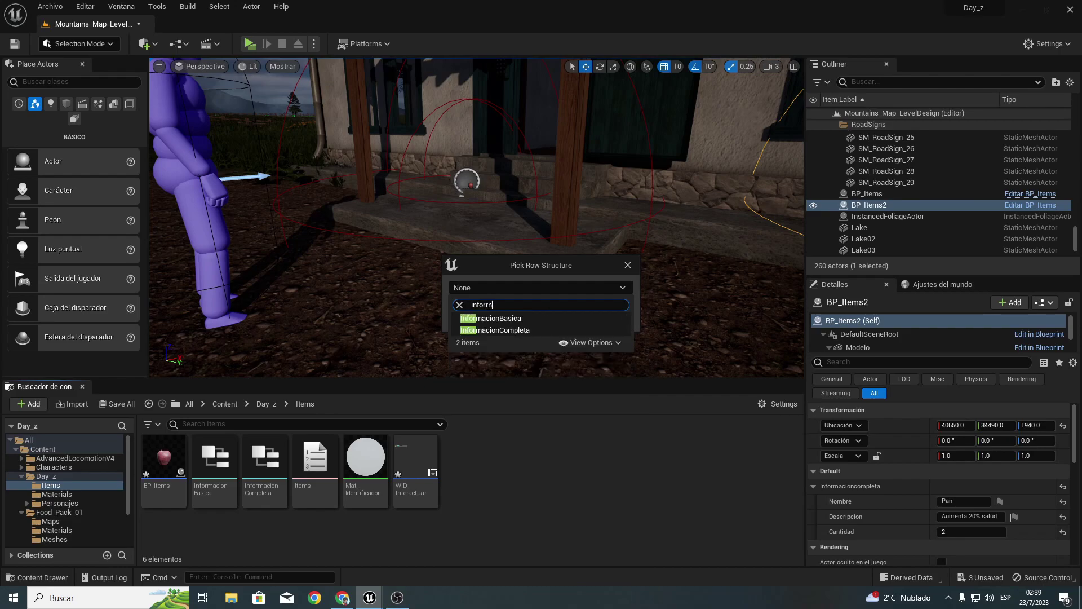
{"action": "type", "text": "a"}
{"action": "left_click", "coordinate": [506, 331]}
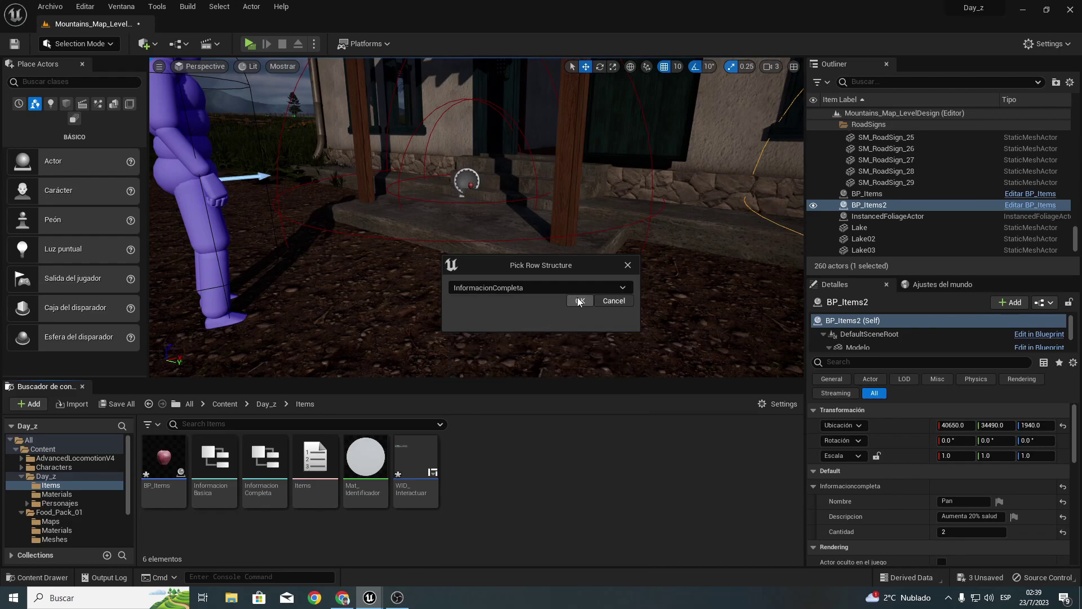
{"action": "left_click", "coordinate": [577, 300]}
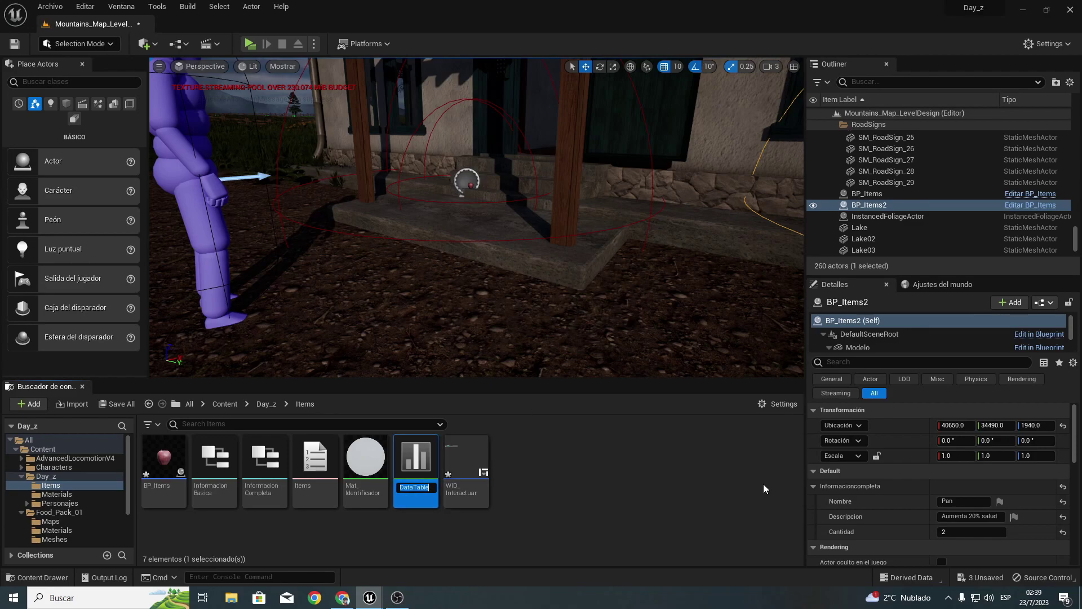
{"action": "type", "text": "T"}
{"action": "type", "text": "ems"}
Step: Confirm the Tabla_Items name and add two rows to the table
{"action": "key", "text": "Return"}
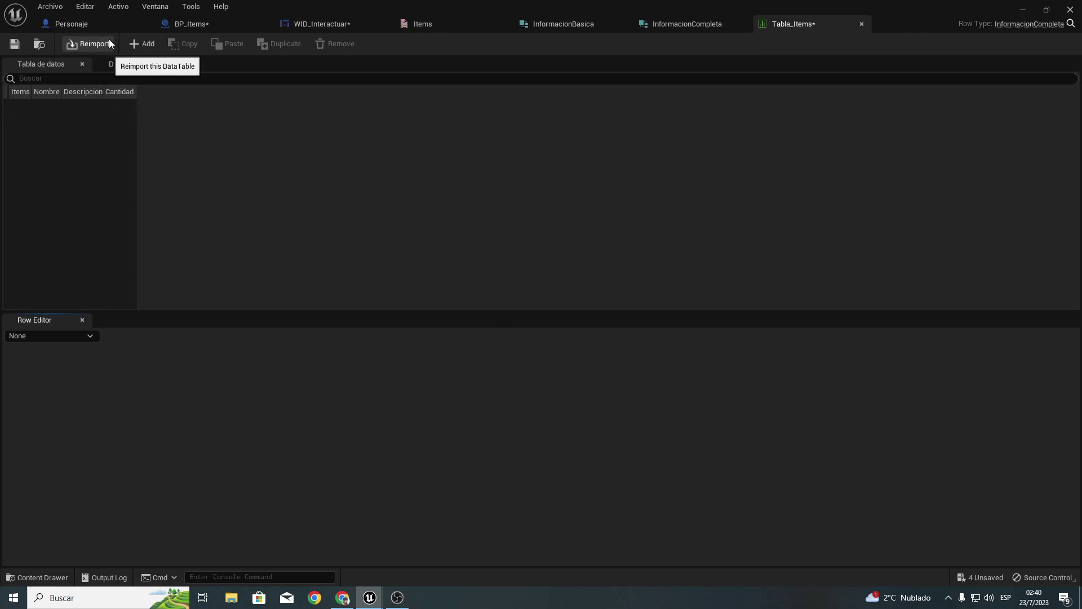
{"action": "left_click", "coordinate": [140, 43]}
{"action": "left_click", "coordinate": [140, 42]}
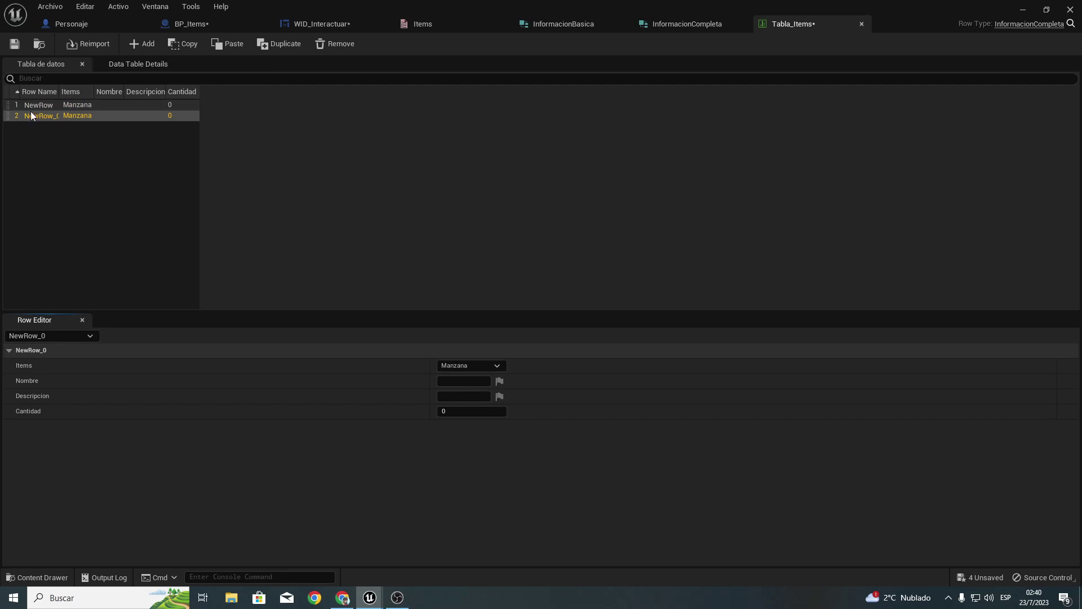
{"action": "left_click", "coordinate": [100, 106]}
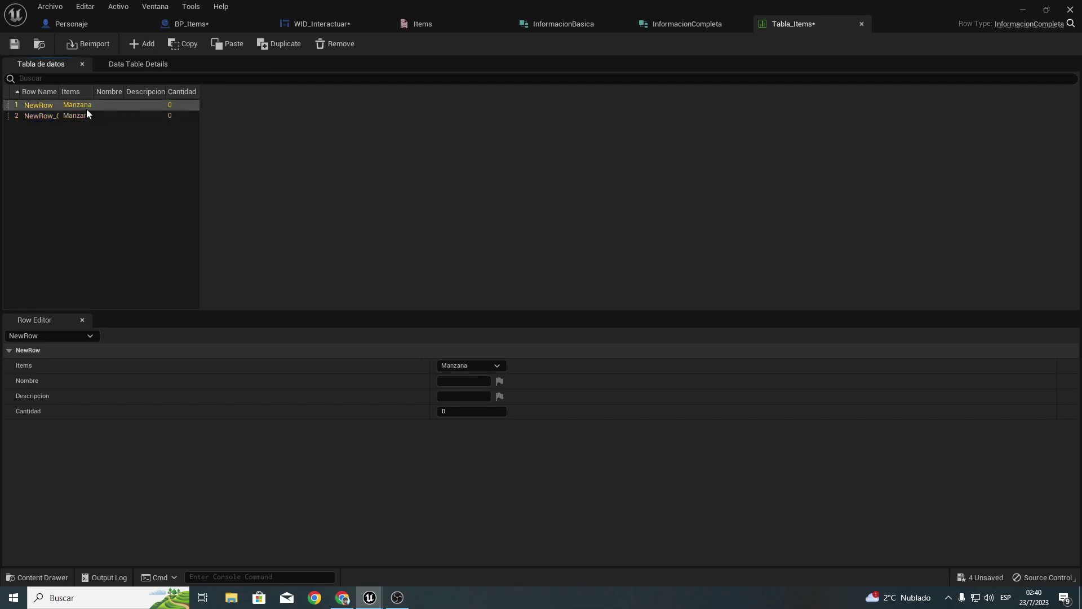
{"action": "left_click", "coordinate": [46, 116]}
{"action": "left_click", "coordinate": [44, 107]}
Step: Rename the two rows to Manzada and Pan
{"action": "double_click", "coordinate": [54, 104]}
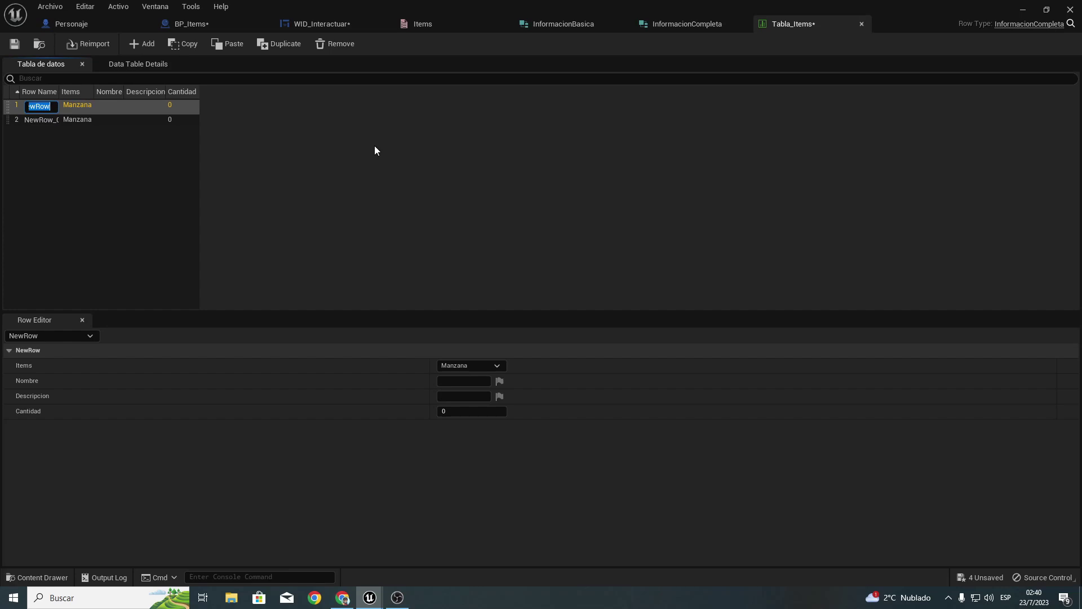
{"action": "type", "text": "Manzada"}
{"action": "key", "text": "Return"}
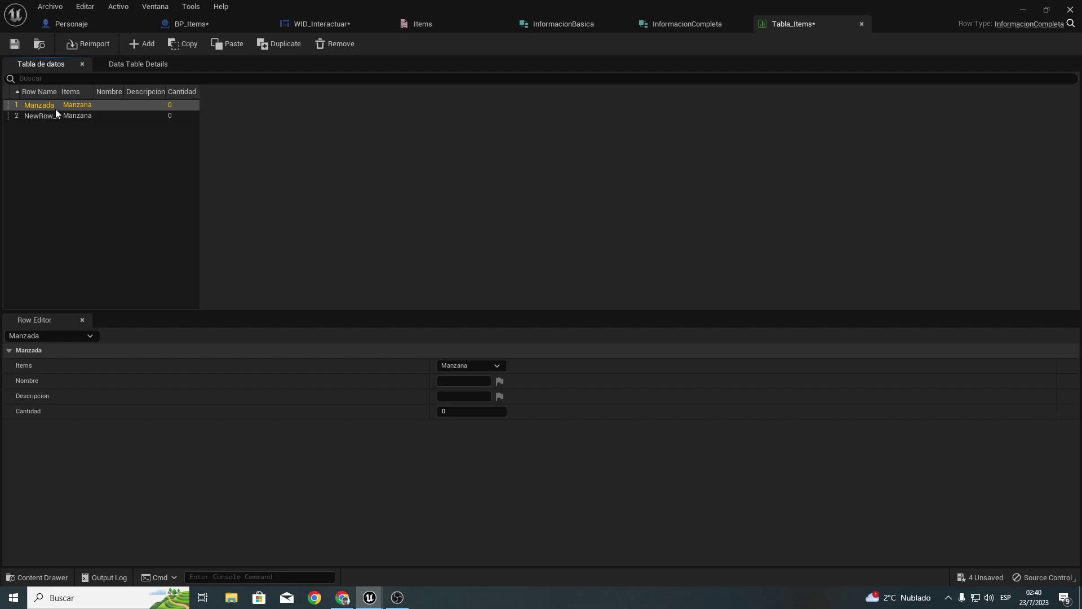
{"action": "left_click", "coordinate": [39, 118]}
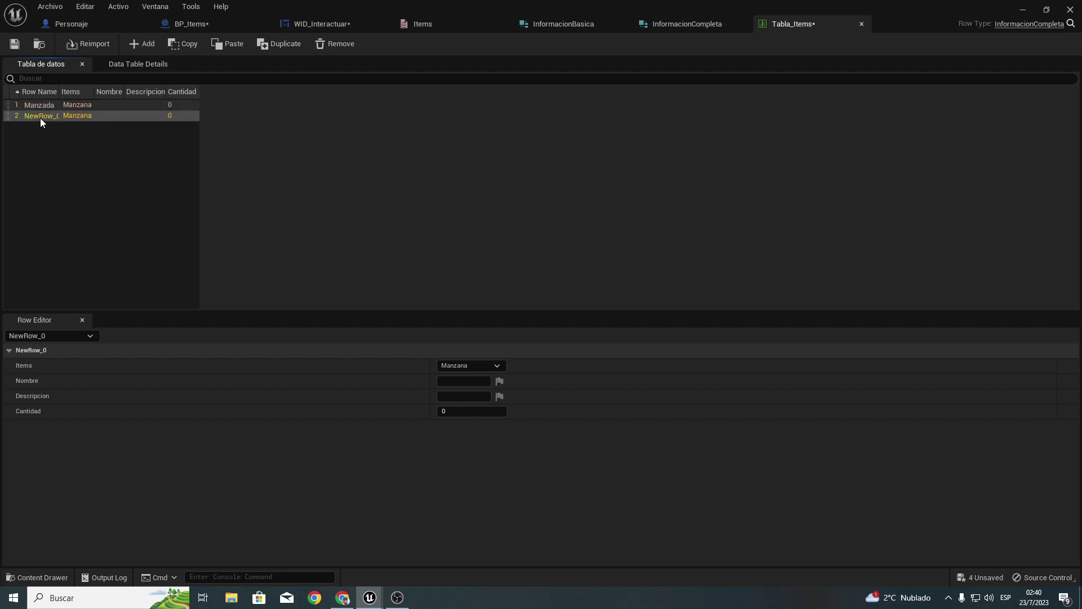
{"action": "double_click", "coordinate": [40, 119]}
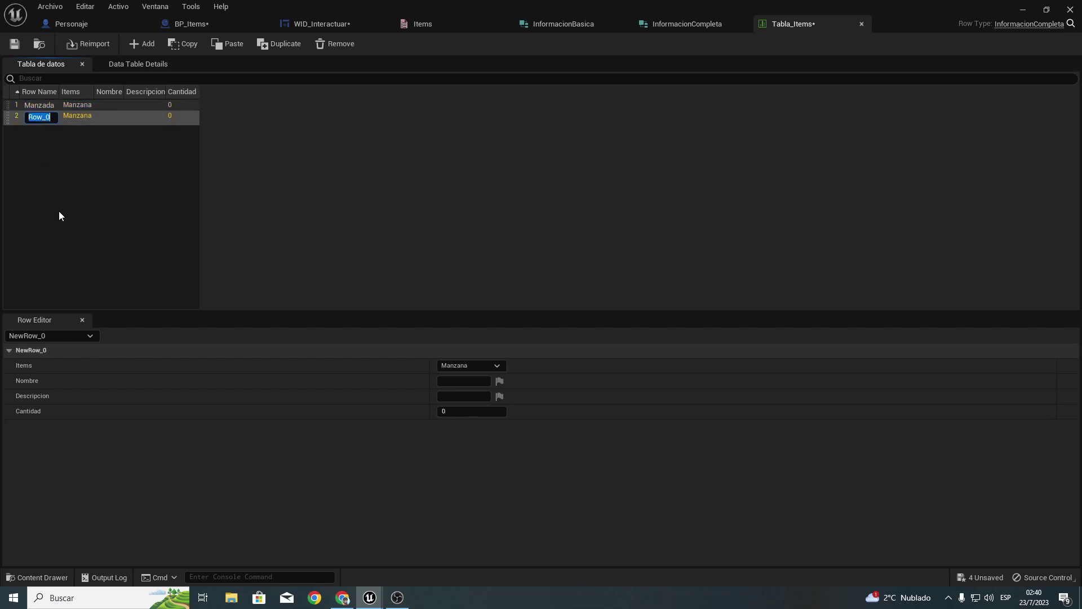
{"action": "type", "text": "Pan"}
{"action": "key", "text": "Return"}
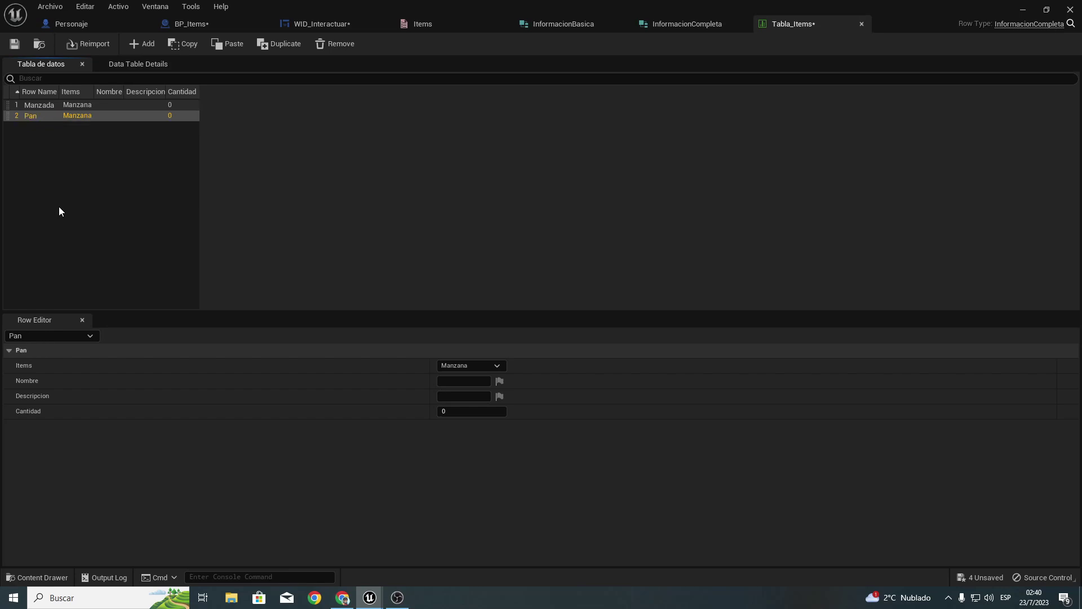
Step: Set the Pan row's Items value to Pan, save the table, and return to BP_Items
{"action": "left_click", "coordinate": [477, 366]}
{"action": "left_click", "coordinate": [462, 386]}
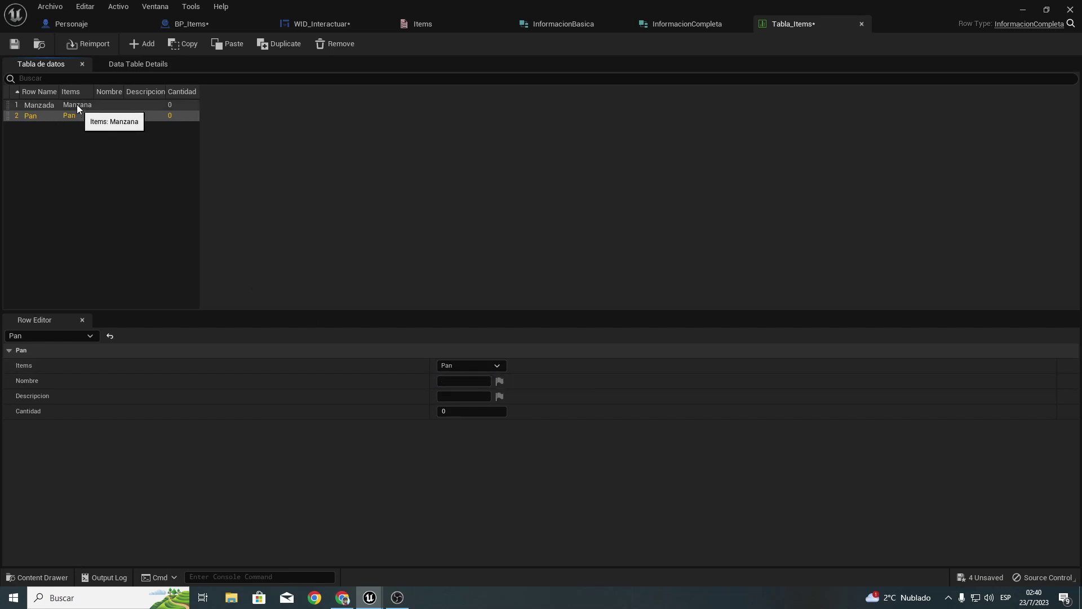
{"action": "key", "text": "ctrl+s"}
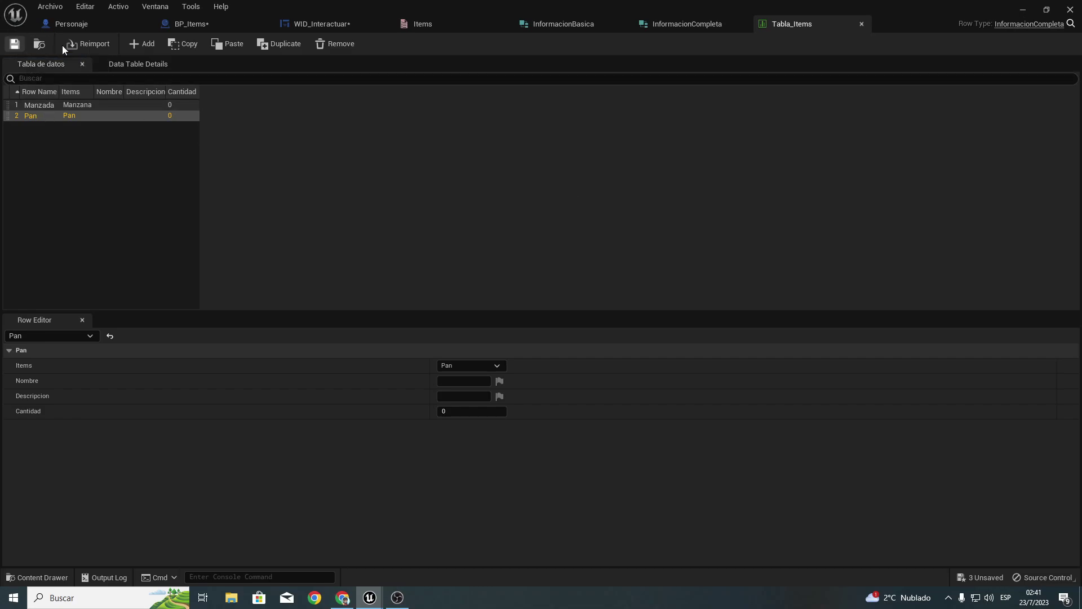
{"action": "left_click", "coordinate": [211, 22]}
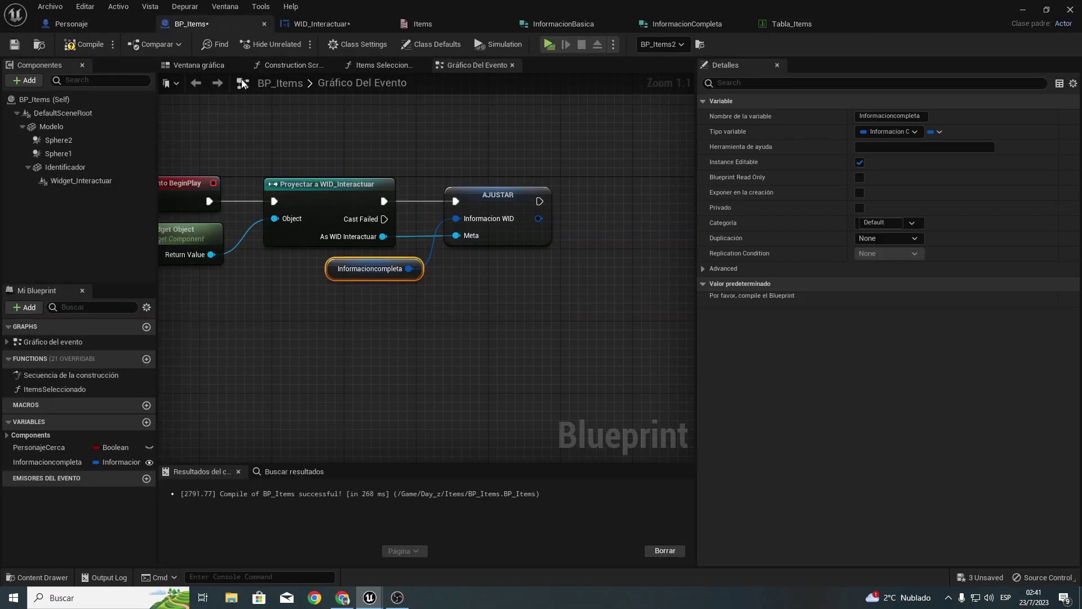
Step: Create a function named ObtenerInformaiconCompleta in the My Blueprint Functions list
{"action": "left_click", "coordinate": [146, 359]}
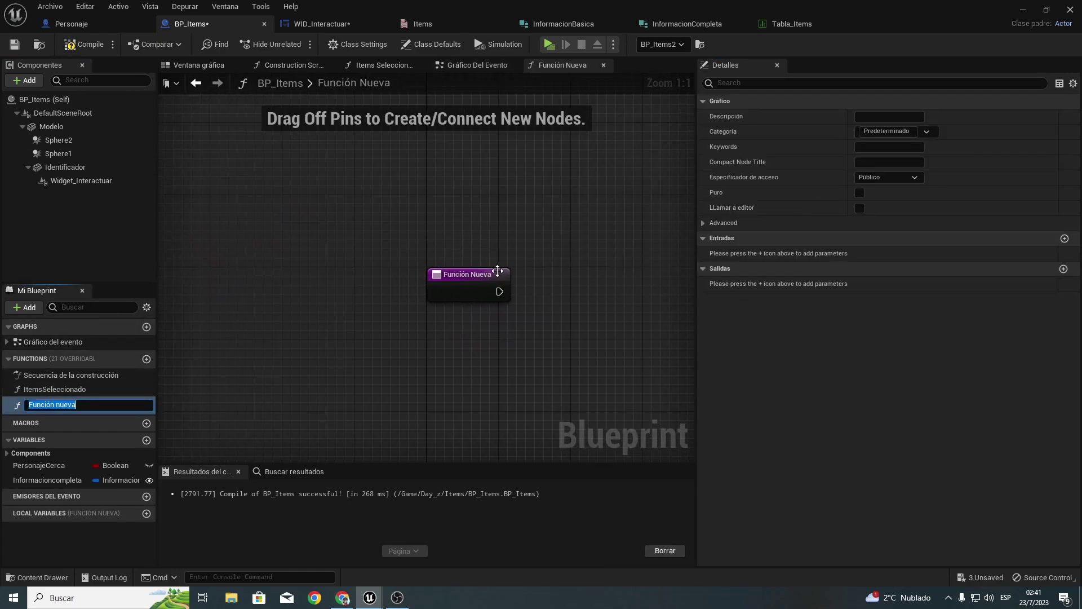
{"action": "type", "text": "PO"}
{"action": "key", "text": "BackSpace"}
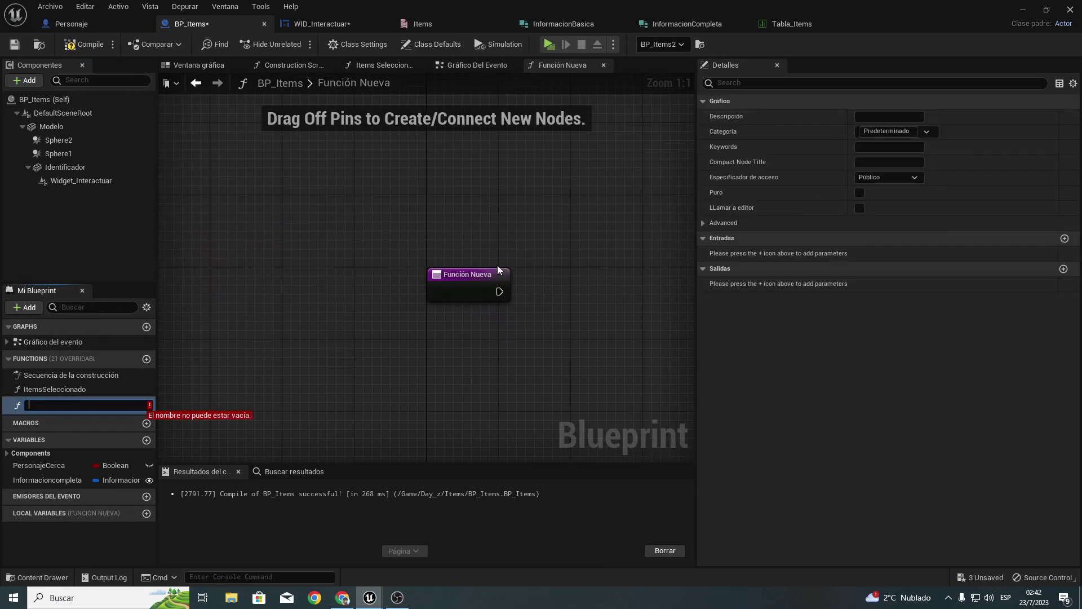
{"action": "type", "text": "ObtenerI"}
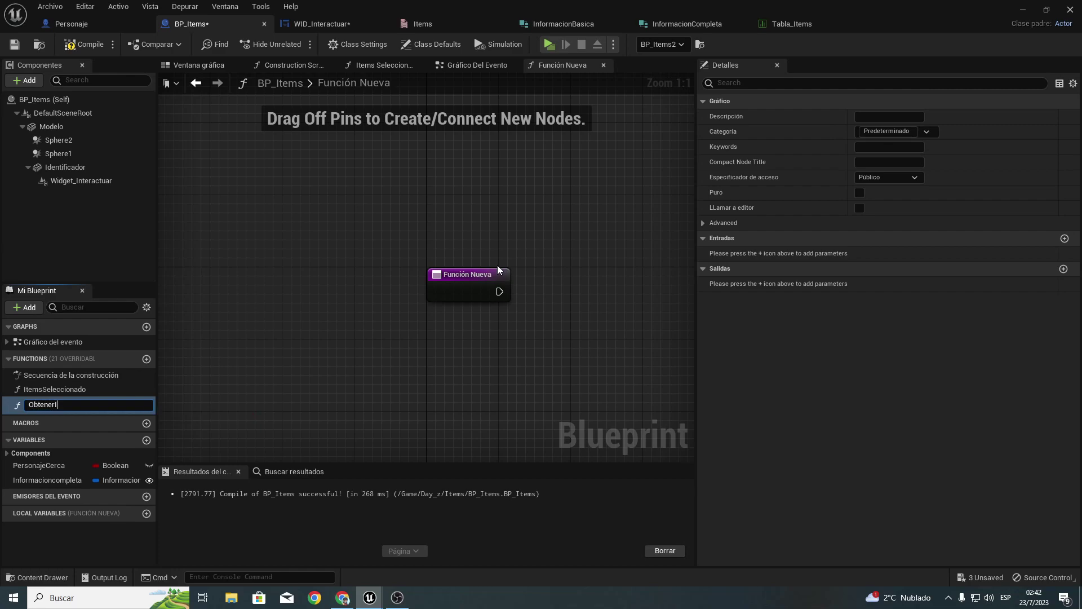
{"action": "type", "text": "rmaiconCompl"}
{"action": "type", "text": "eta"}
{"action": "key", "text": "Return"}
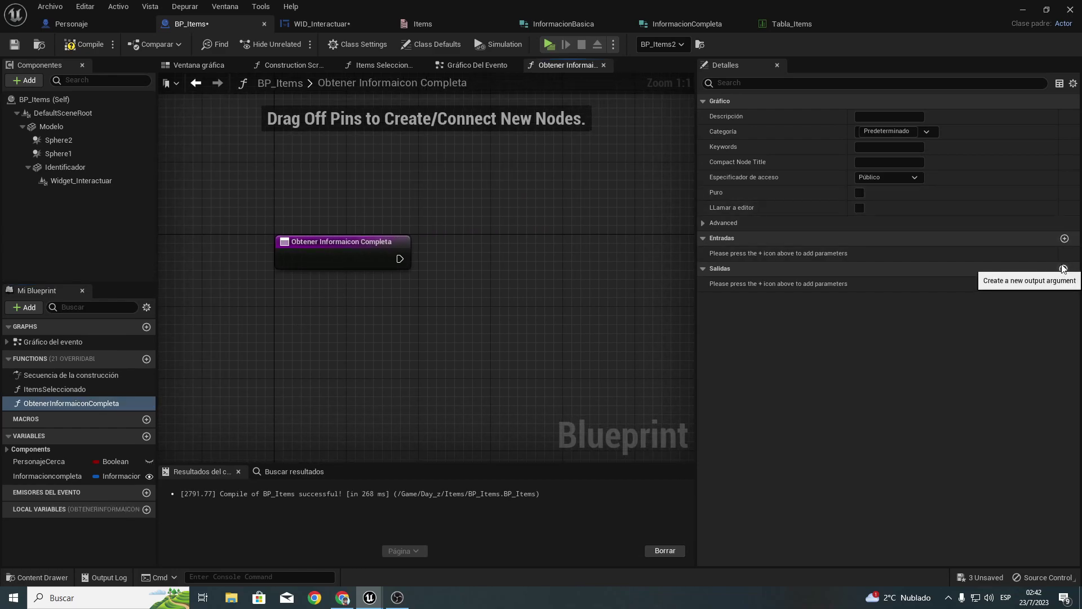
Step: Add a variable InformacionBasica of type Informacion Basica and compile BP_Items
{"action": "left_click", "coordinate": [147, 436]}
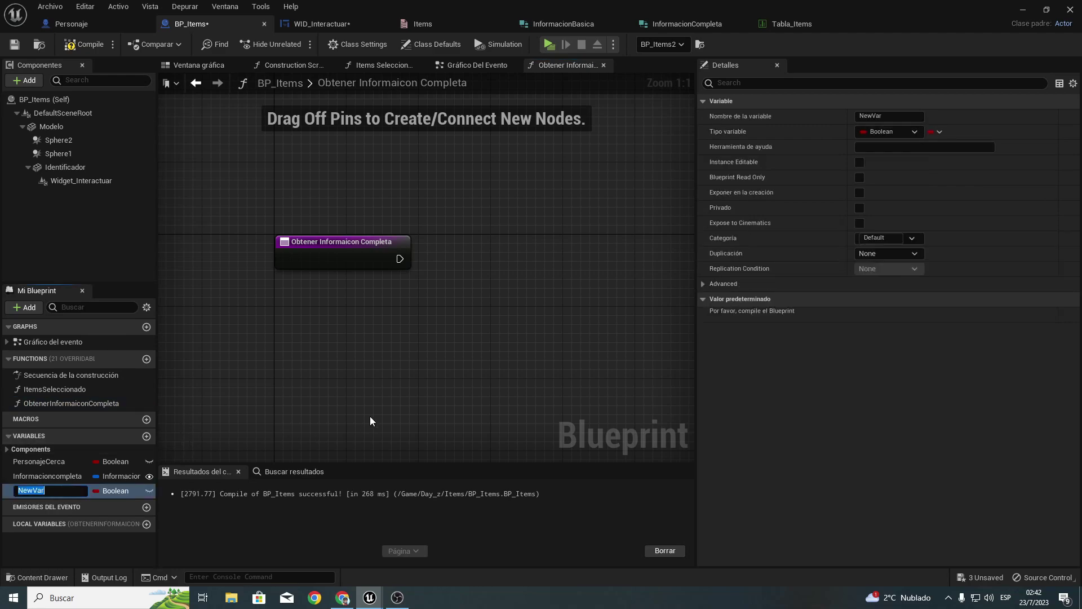
{"action": "type", "text": "InformacionB"}
{"action": "type", "text": "asica"}
{"action": "key", "text": "Return"}
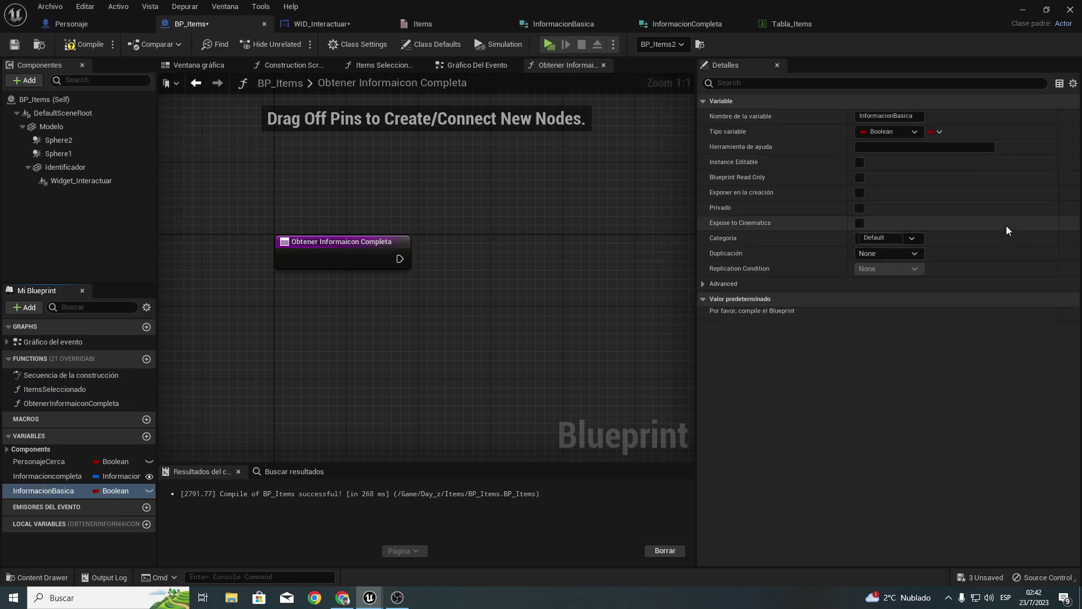
{"action": "left_click", "coordinate": [884, 131]}
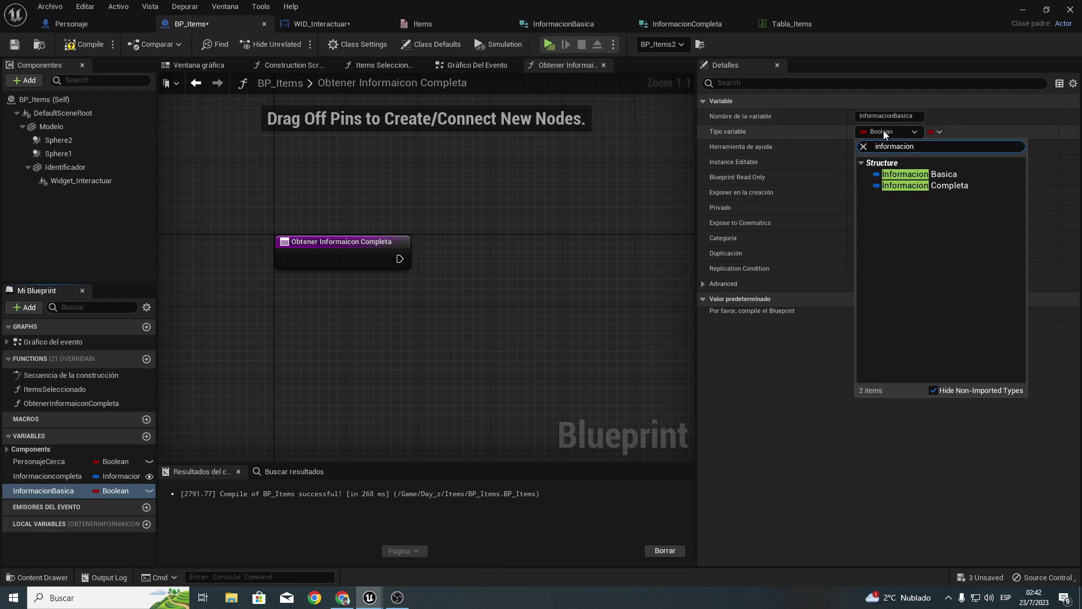
{"action": "key", "text": "Down"}
{"action": "key", "text": "Return"}
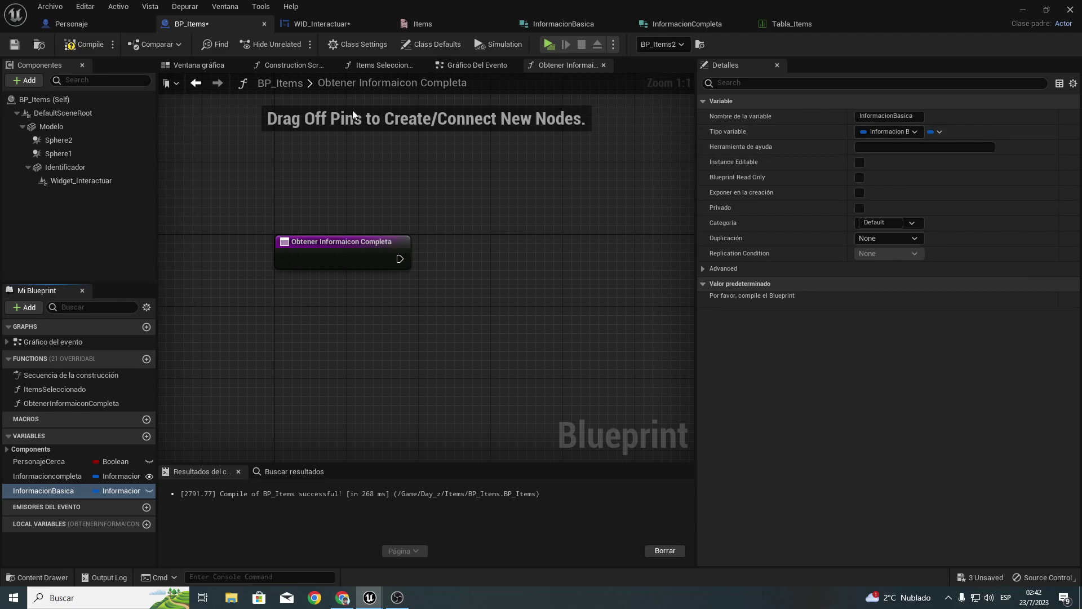
{"action": "left_click", "coordinate": [85, 45]}
{"action": "left_click", "coordinate": [316, 245]}
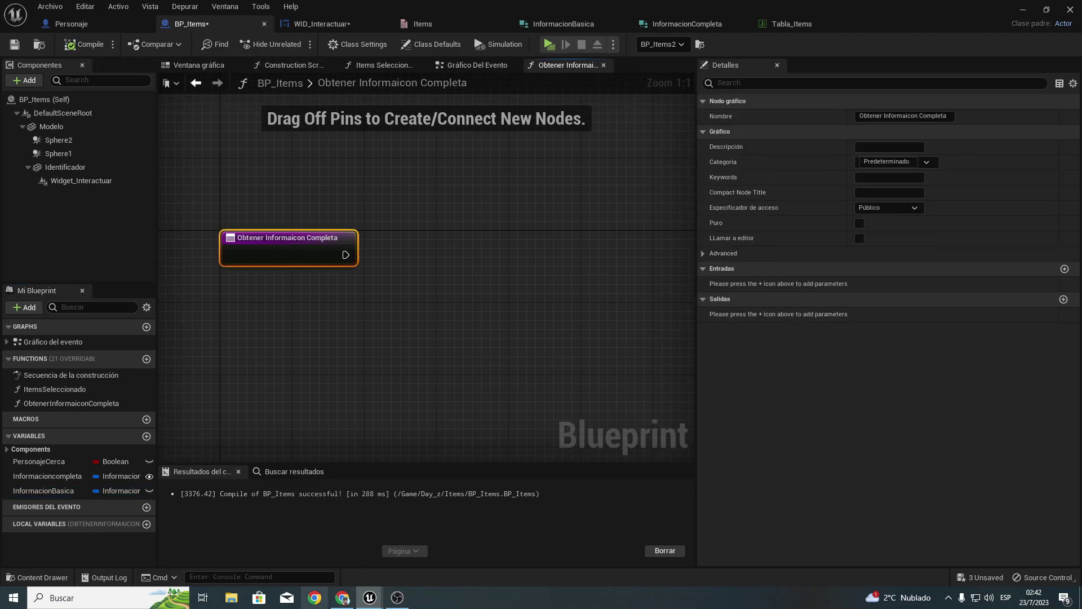
Step: Add one input and one output, typed Informacion Basica and Informacion Completa respectively
{"action": "left_click", "coordinate": [1064, 269]}
{"action": "left_click", "coordinate": [1063, 300]}
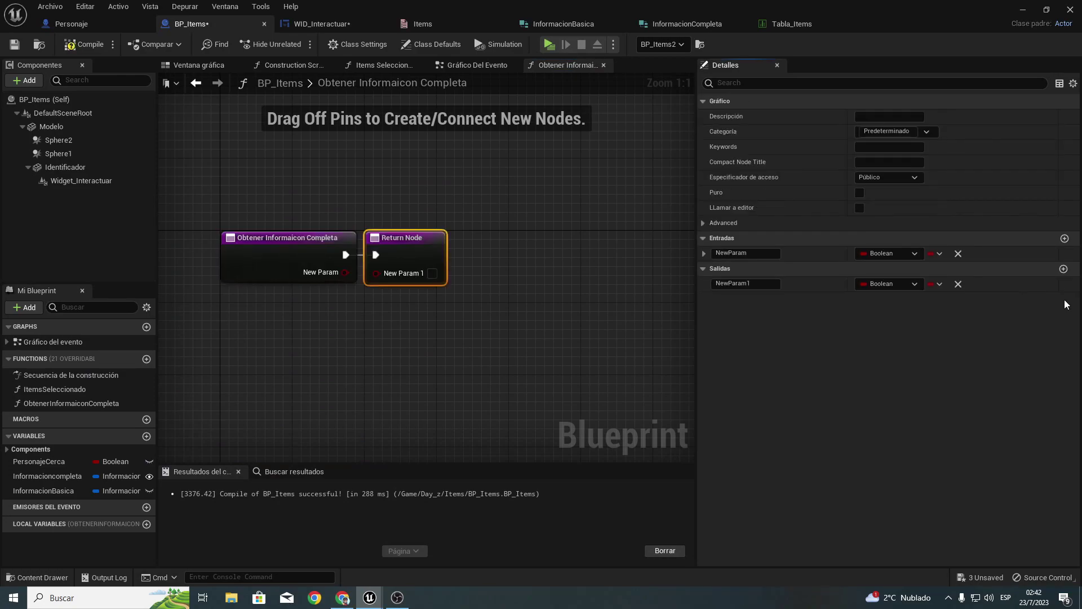
{"action": "left_click", "coordinate": [892, 254]}
{"action": "type", "text": "inf"}
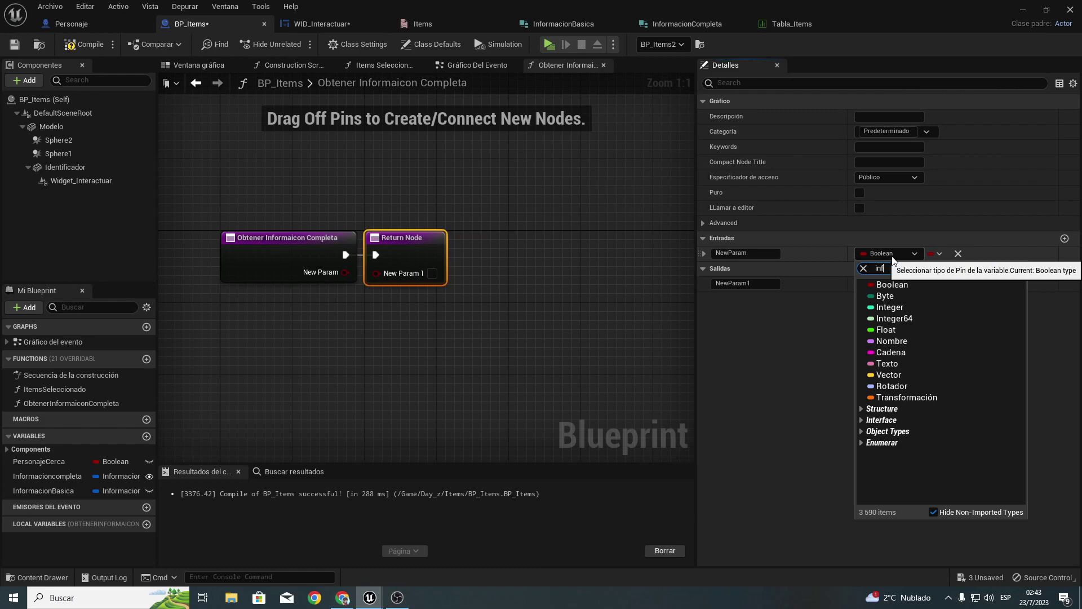
{"action": "type", "text": "ormai"}
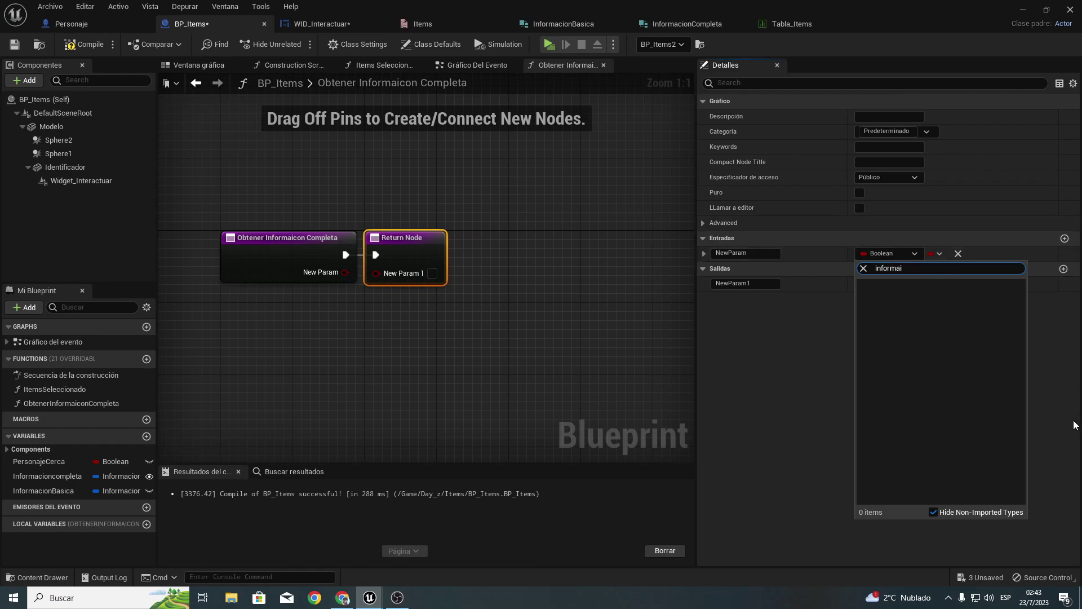
{"action": "key", "text": "BackSpace"}
{"action": "type", "text": "cionba"}
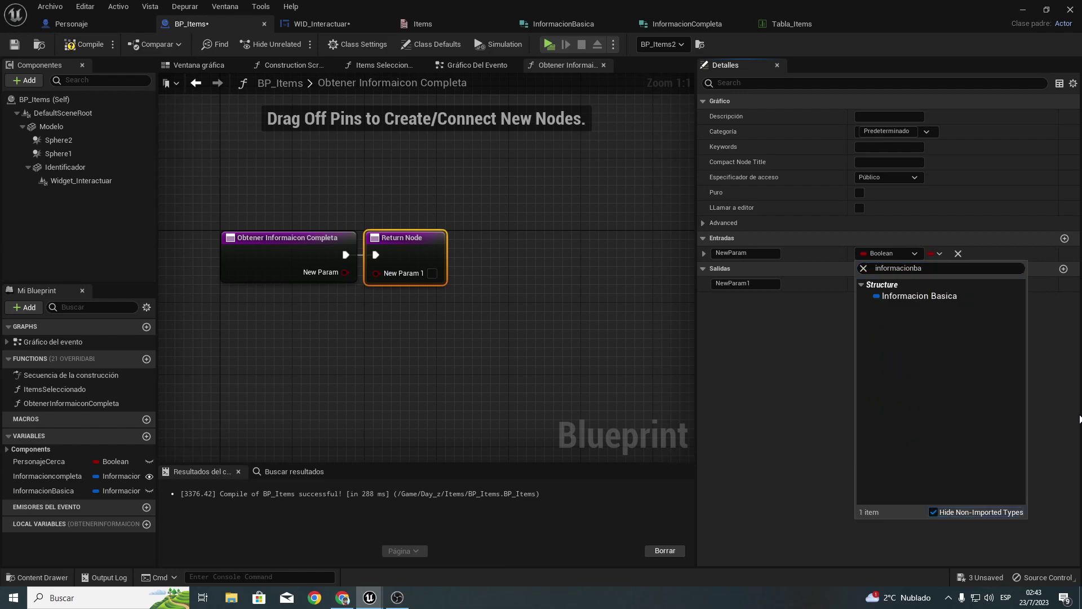
{"action": "key", "text": "Return"}
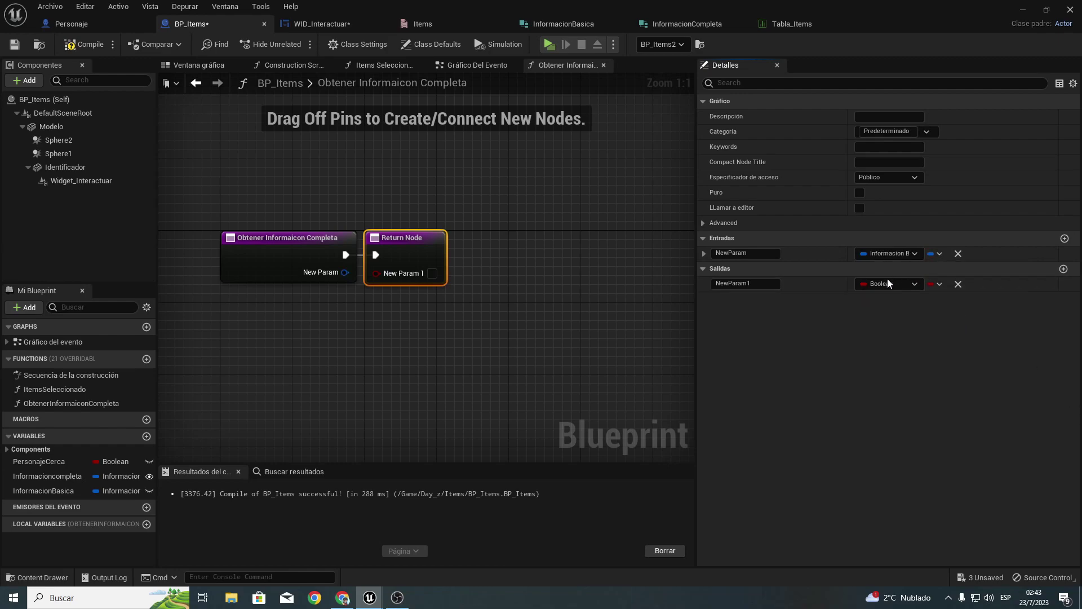
{"action": "left_click", "coordinate": [887, 284]}
{"action": "type", "text": "informaci"}
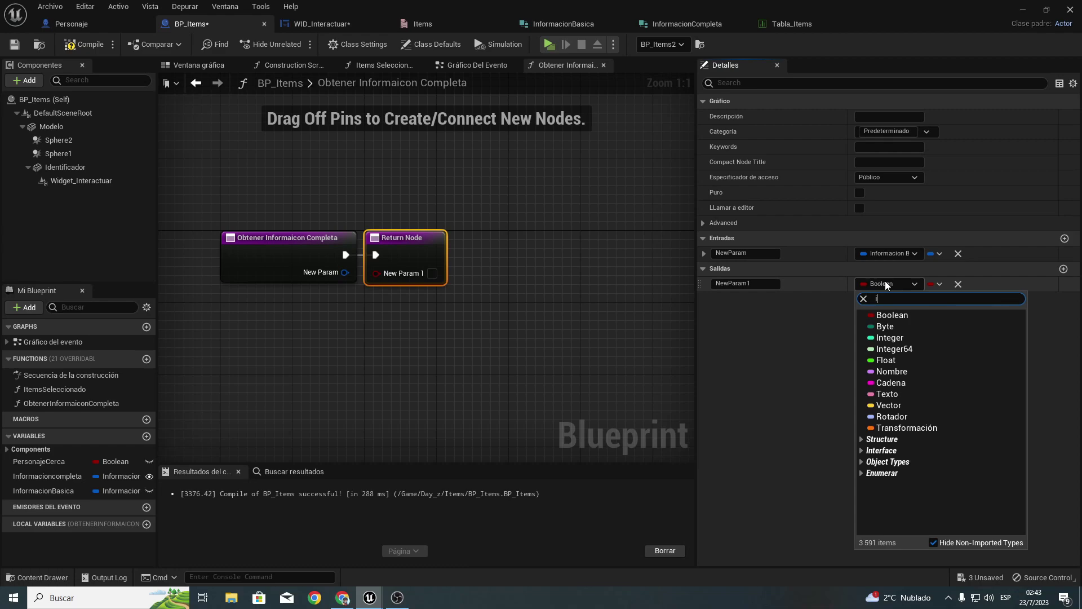
{"action": "type", "text": "cionco"}
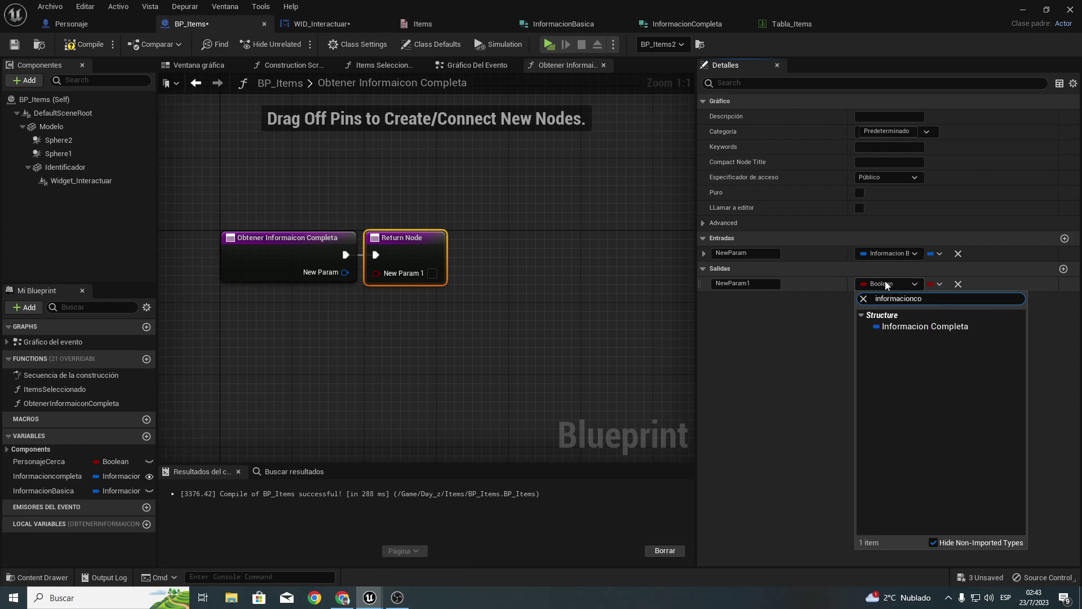
{"action": "key", "text": "Escape"}
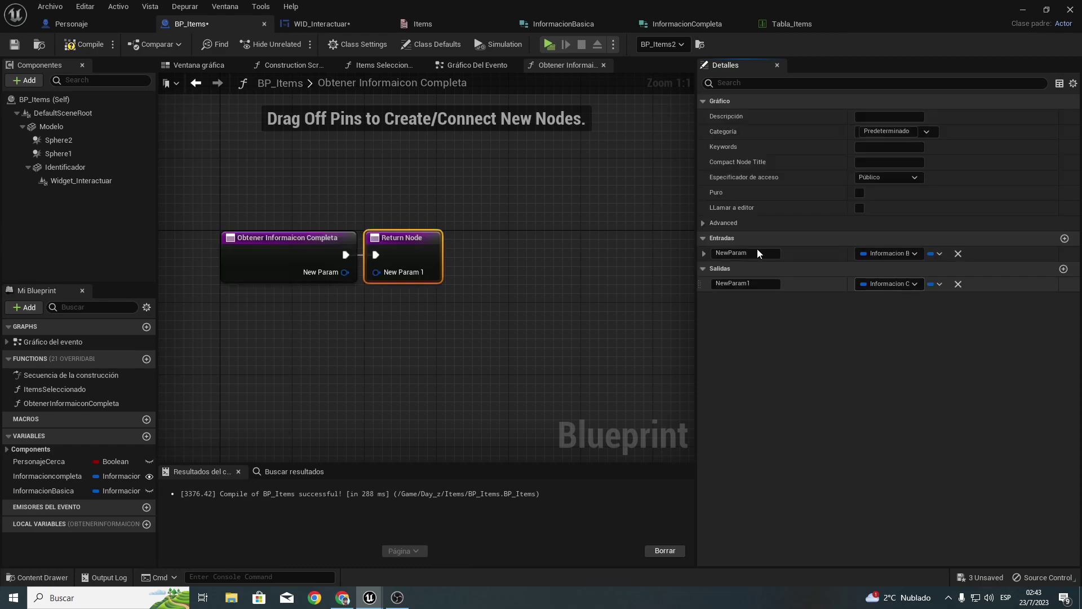
{"action": "left_click", "coordinate": [750, 253]}
Step: Name the input InformacionBasica and the output informacionCompleta
{"action": "type", "text": "Informacionbasica"}
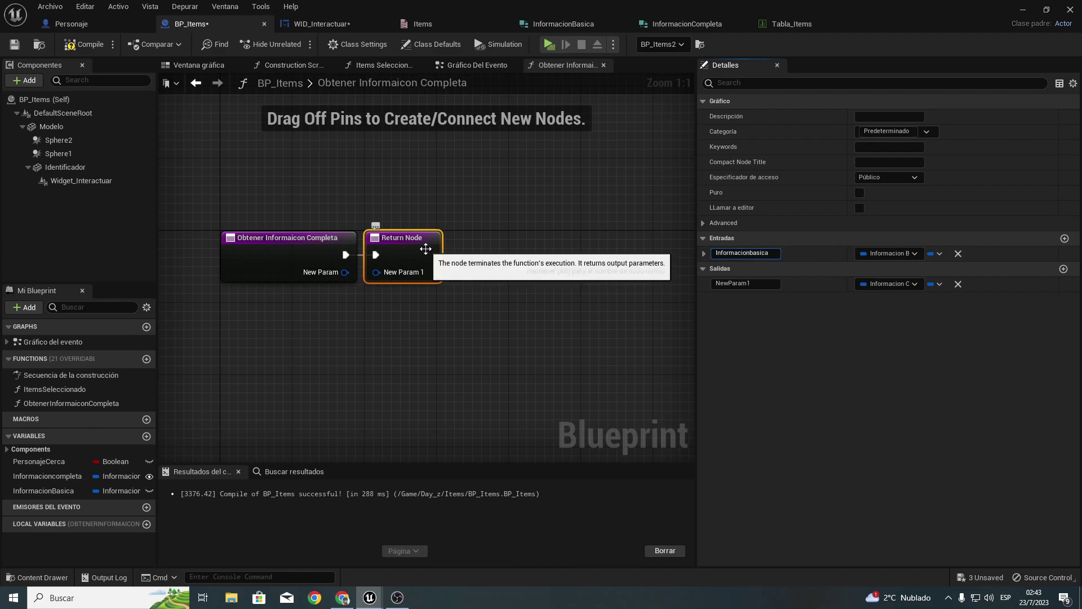
{"action": "key", "text": "Return"}
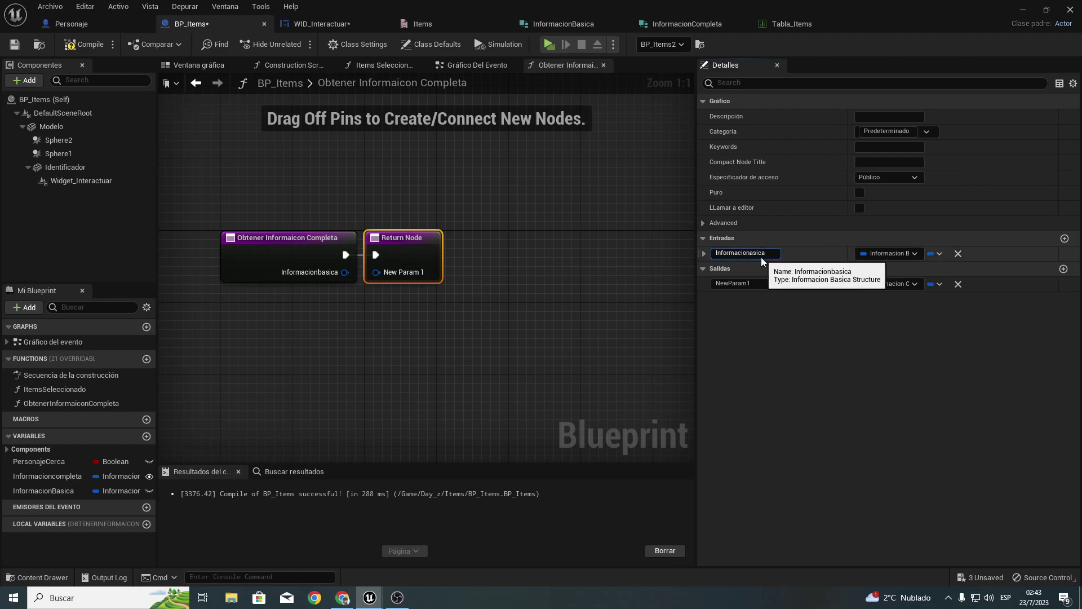
{"action": "type", "text": "B"}
{"action": "key", "text": "Return"}
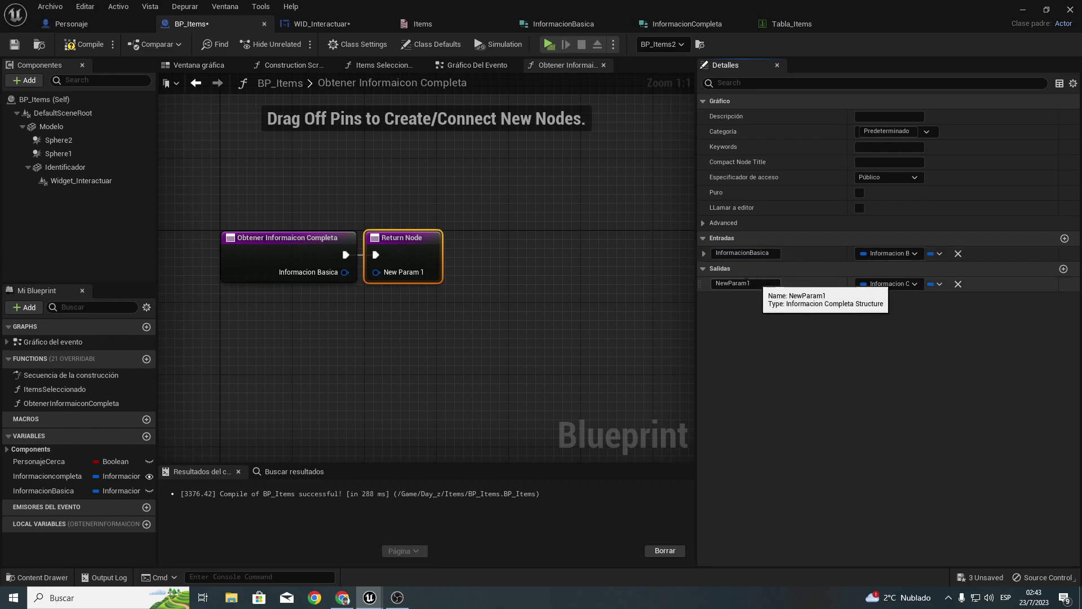
{"action": "left_click", "coordinate": [744, 283]}
{"action": "type", "text": "informa"}
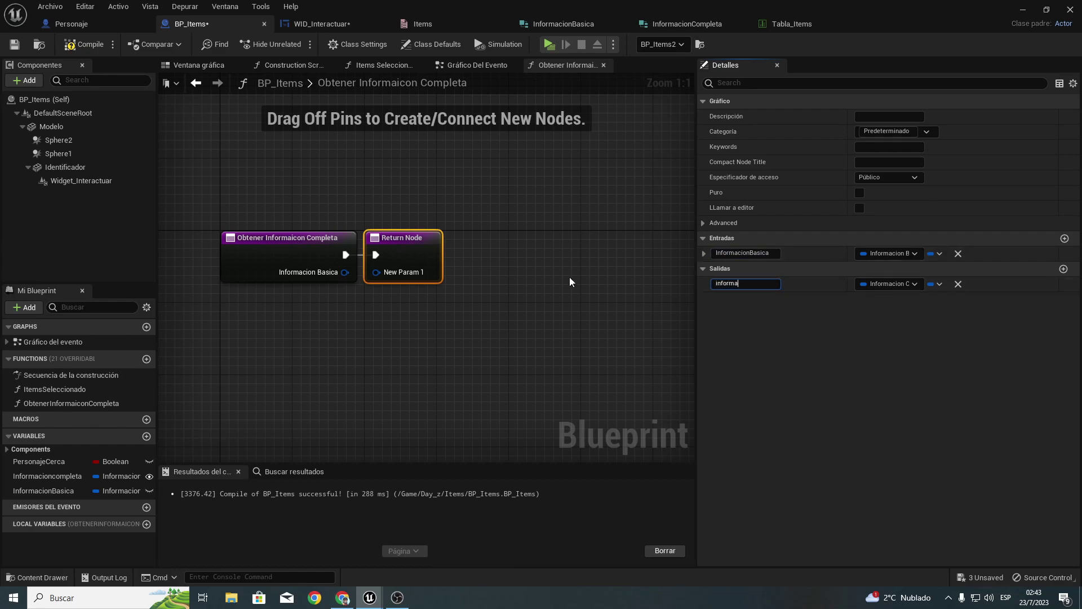
{"action": "type", "text": "cionCom"}
{"action": "type", "text": "pleta"}
{"action": "key", "text": "Return"}
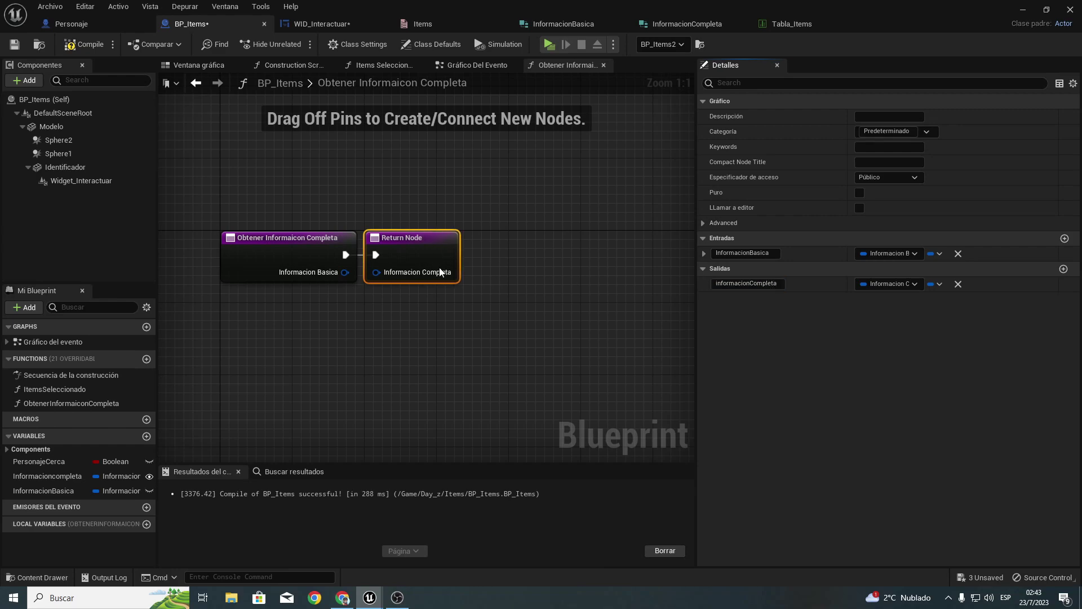
{"action": "right_click_drag", "start_coordinate": [423, 254], "coordinate": [327, 252]}
Step: Add a Get Data Table Row Names node after the function entry, before the Return Node
{"action": "left_click_drag", "start_coordinate": [326, 251], "coordinate": [500, 251]}
{"action": "mouse_move", "coordinate": [188, 340]}
{"action": "right_mouse_down"}
{"action": "mouse_move", "coordinate": [360, 338]}
{"action": "mouse_move", "coordinate": [237, 336]}
{"action": "mouse_move", "coordinate": [329, 290]}
{"action": "right_mouse_up"}
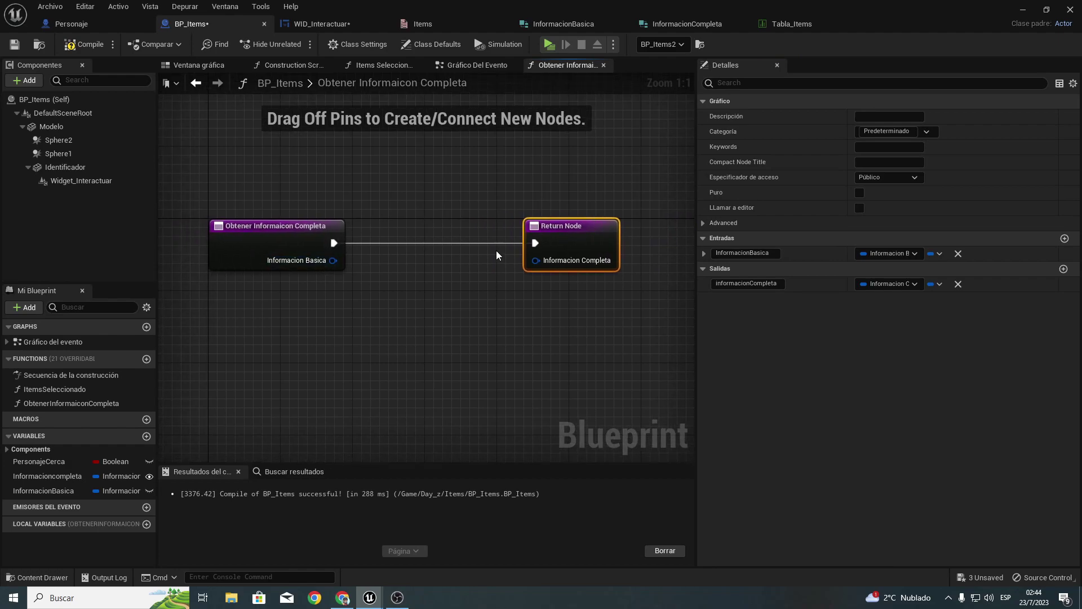
{"action": "left_click_drag", "start_coordinate": [561, 228], "coordinate": [669, 228]}
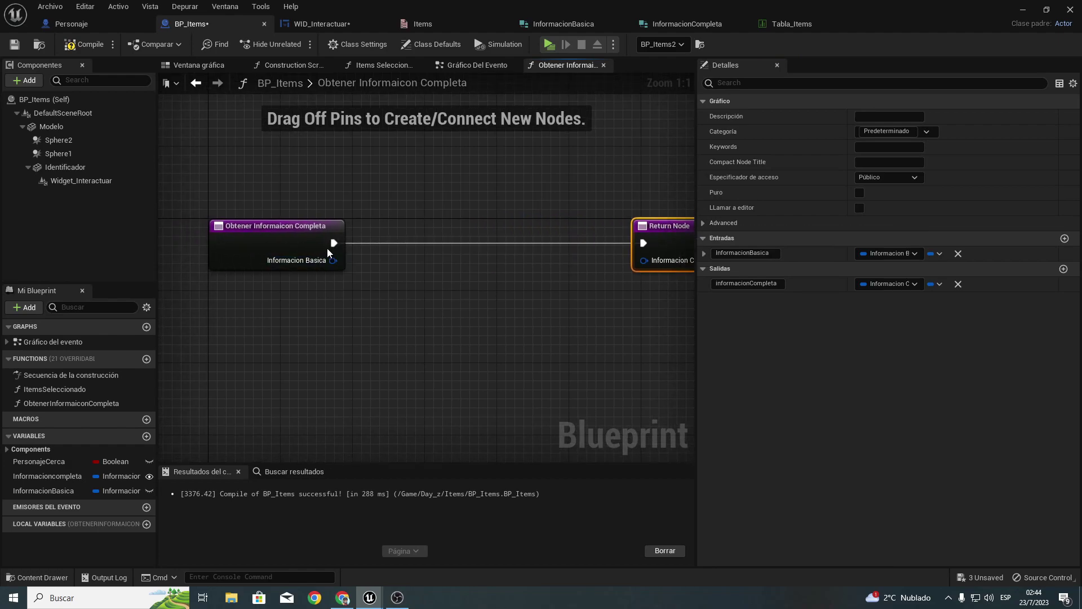
{"action": "left_click_drag", "start_coordinate": [333, 243], "coordinate": [379, 240]}
{"action": "type", "text": "getda"}
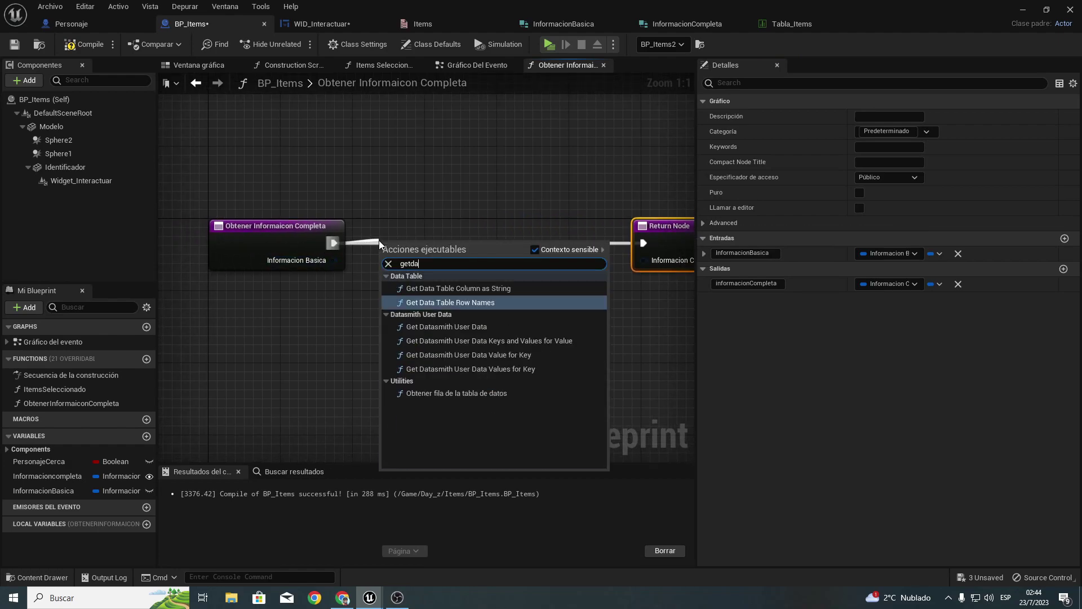
{"action": "type", "text": "ta"}
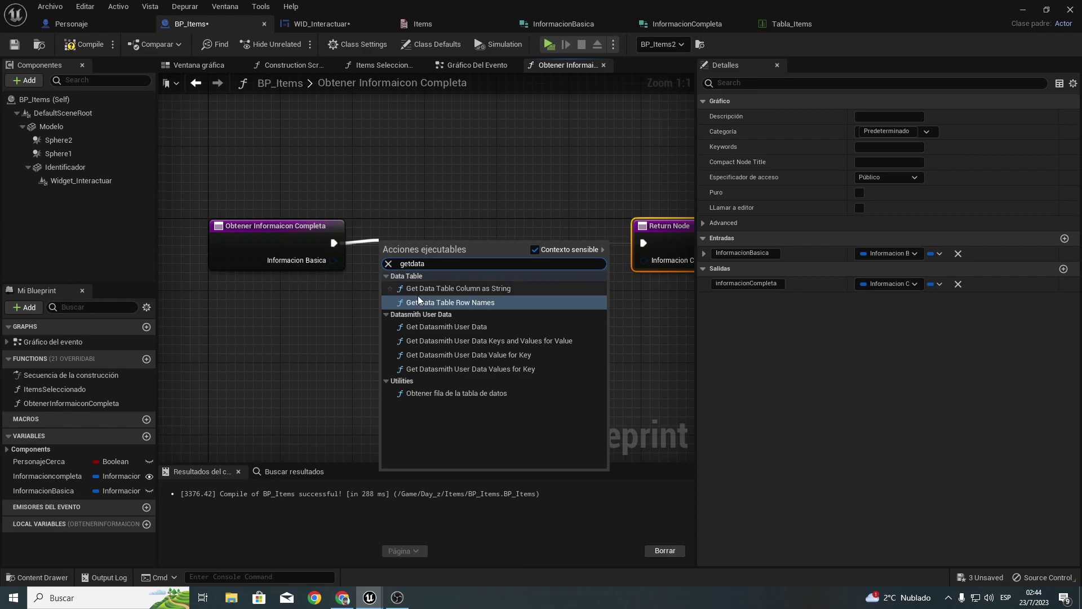
{"action": "left_click", "coordinate": [476, 302]}
{"action": "left_click_drag", "start_coordinate": [443, 265], "coordinate": [461, 231]}
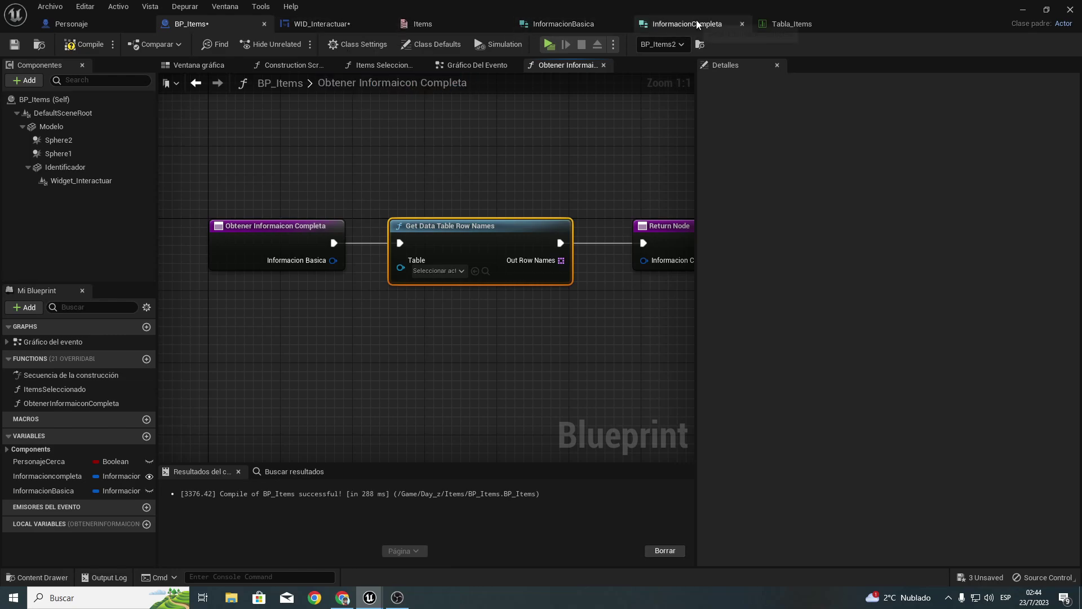
Step: Switch to Tabla_Items and review the Manzada and Pan rows
{"action": "left_click", "coordinate": [792, 23]}
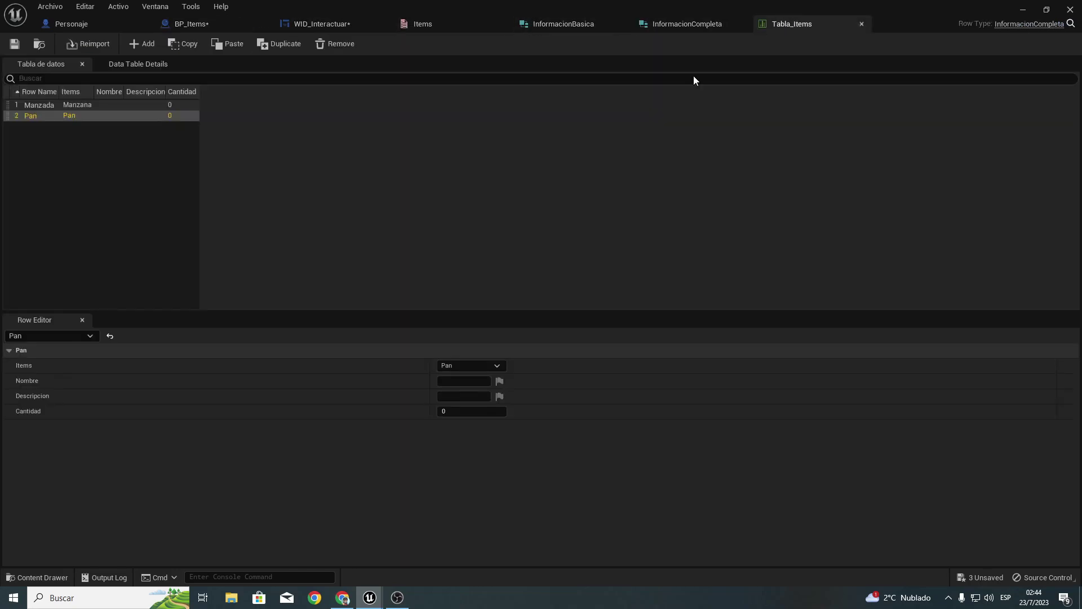
{"action": "left_click", "coordinate": [38, 106]}
{"action": "left_click", "coordinate": [42, 115]}
Step: Split the entry's Informacion Basica pin into Items and Cantidad
{"action": "left_click", "coordinate": [206, 25]}
{"action": "mouse_move", "coordinate": [387, 198]}
{"action": "right_mouse_down"}
{"action": "mouse_move", "coordinate": [317, 192]}
{"action": "mouse_move", "coordinate": [487, 182]}
{"action": "right_mouse_up"}
{"action": "right_click", "coordinate": [425, 240]}
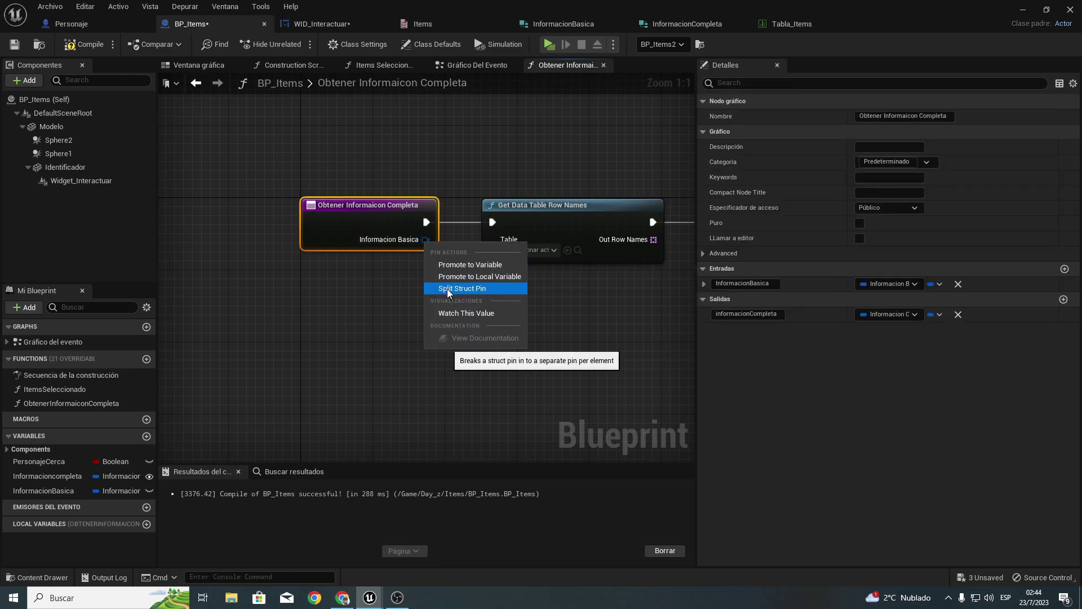
{"action": "left_click", "coordinate": [449, 288]}
Step: Set Tabla_Items as the Table on the Get Data Table Row Names node
{"action": "right_click_drag", "start_coordinate": [394, 245], "coordinate": [509, 237]}
{"action": "left_click_drag", "start_coordinate": [463, 222], "coordinate": [431, 220]}
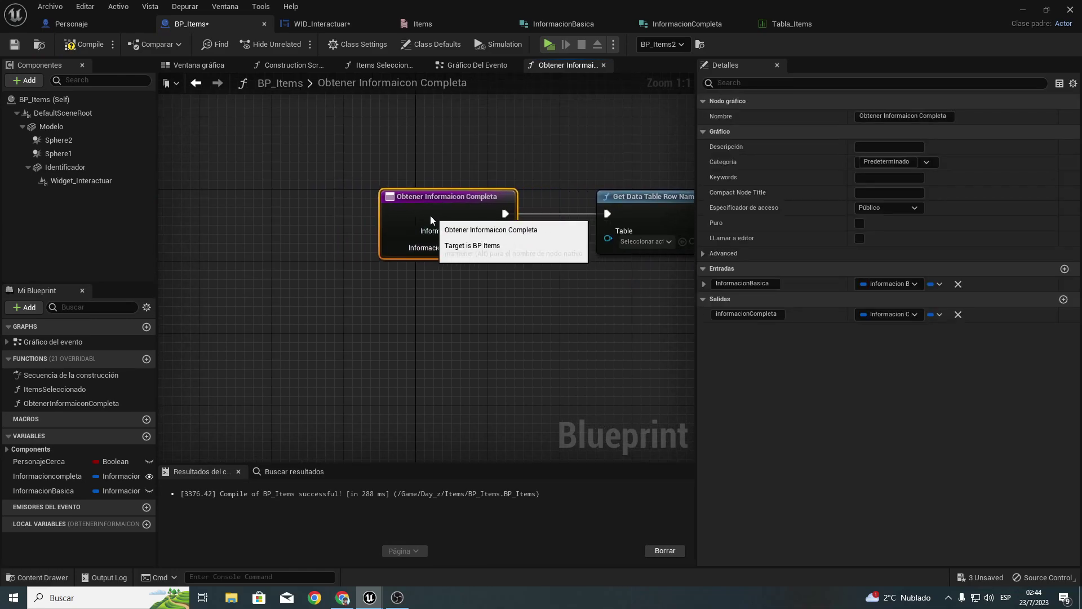
{"action": "right_click_drag", "start_coordinate": [431, 220], "coordinate": [321, 244]}
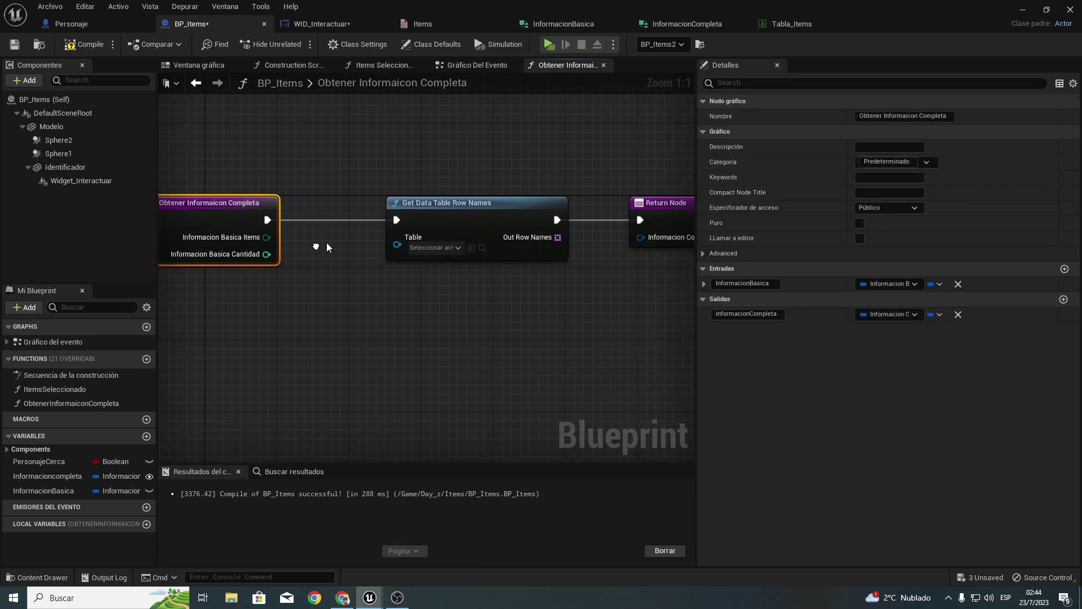
{"action": "left_click", "coordinate": [436, 247]}
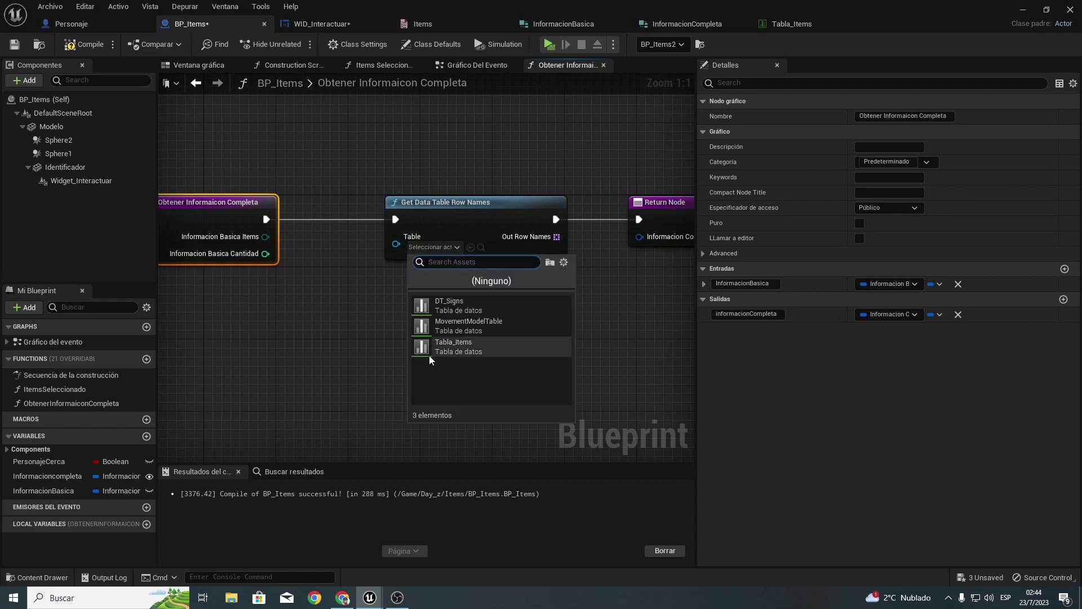
{"action": "left_click", "coordinate": [466, 348]}
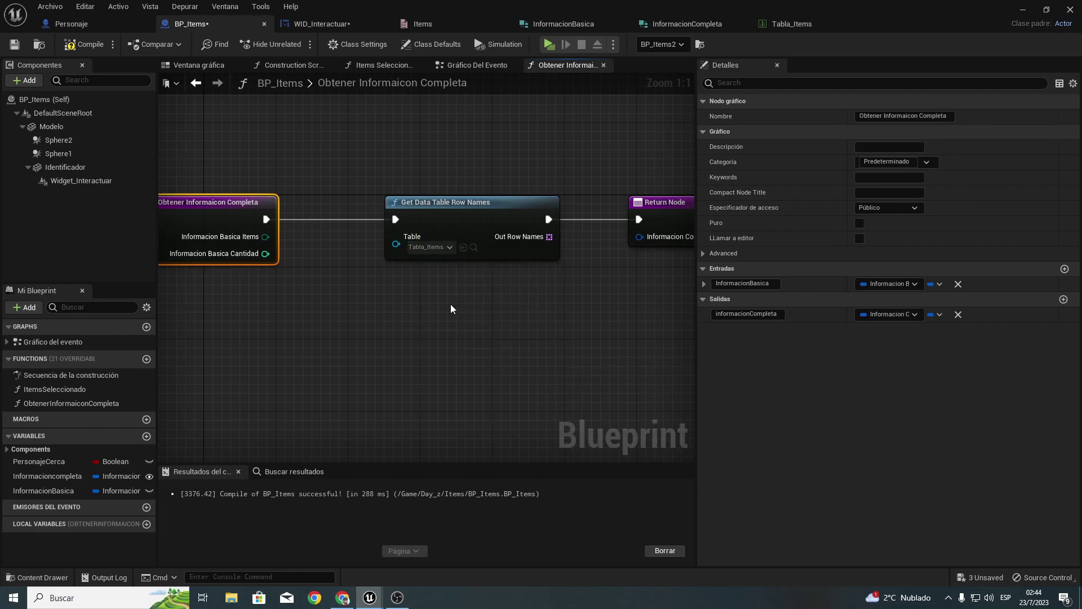
{"action": "right_click_drag", "start_coordinate": [450, 309], "coordinate": [446, 306]}
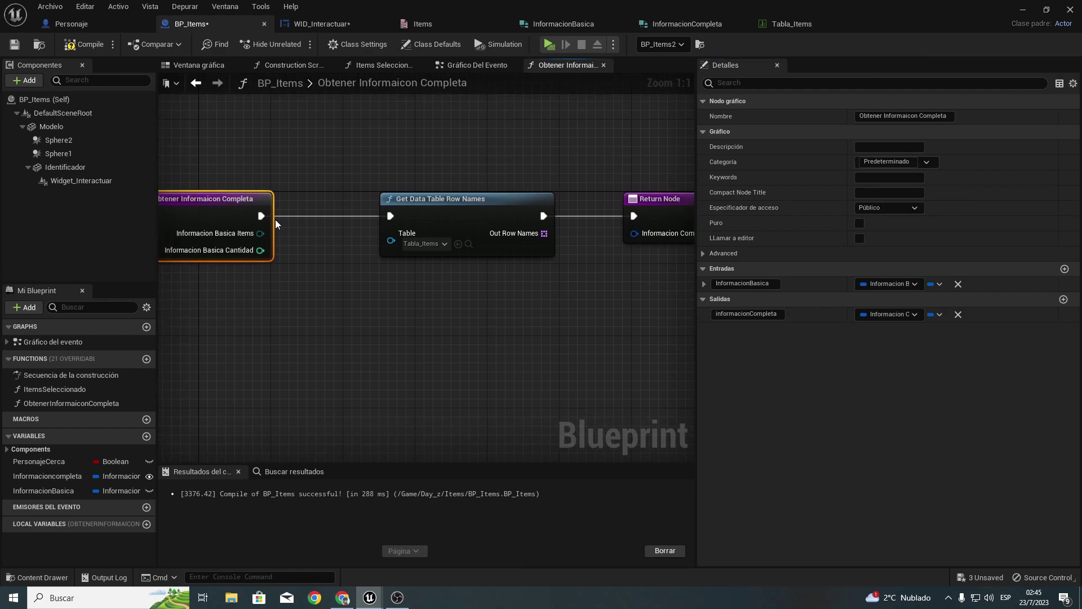
Step: Add a Get Data Table Row node after the function entry
{"action": "left_click_drag", "start_coordinate": [264, 215], "coordinate": [370, 306]}
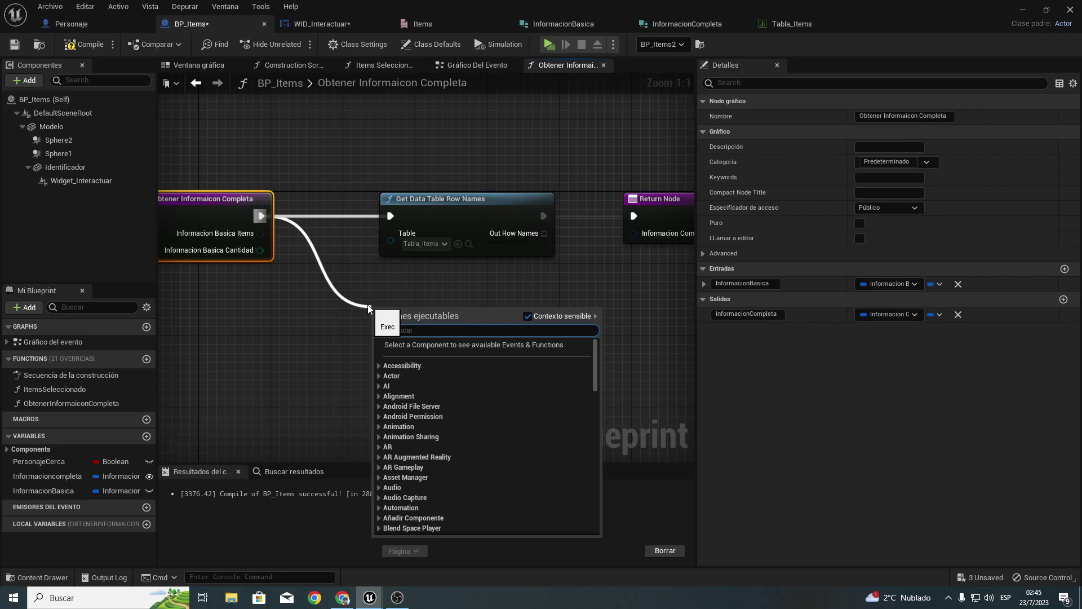
{"action": "type", "text": "get"}
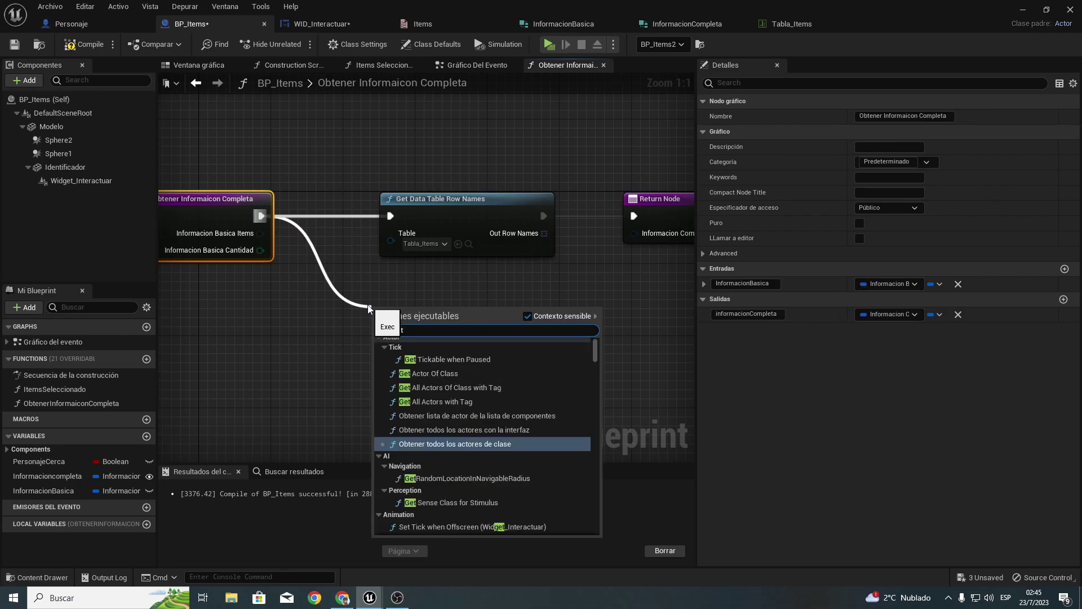
{"action": "type", "text": "data"}
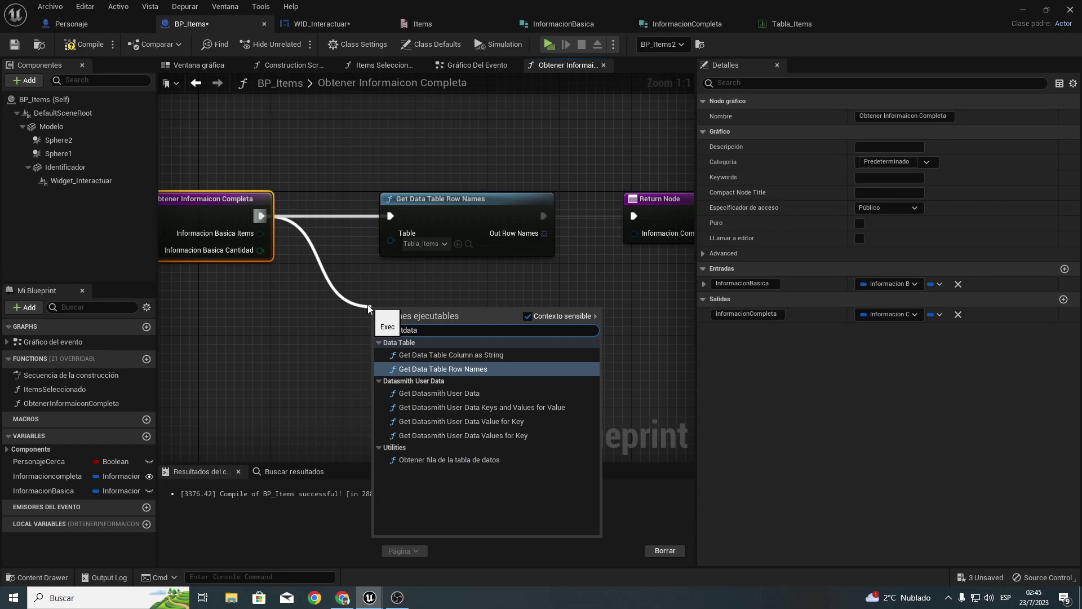
{"action": "key", "text": "Down"}
{"action": "key", "text": "Down"}
{"action": "key", "text": "Down"}
{"action": "key", "text": "Down"}
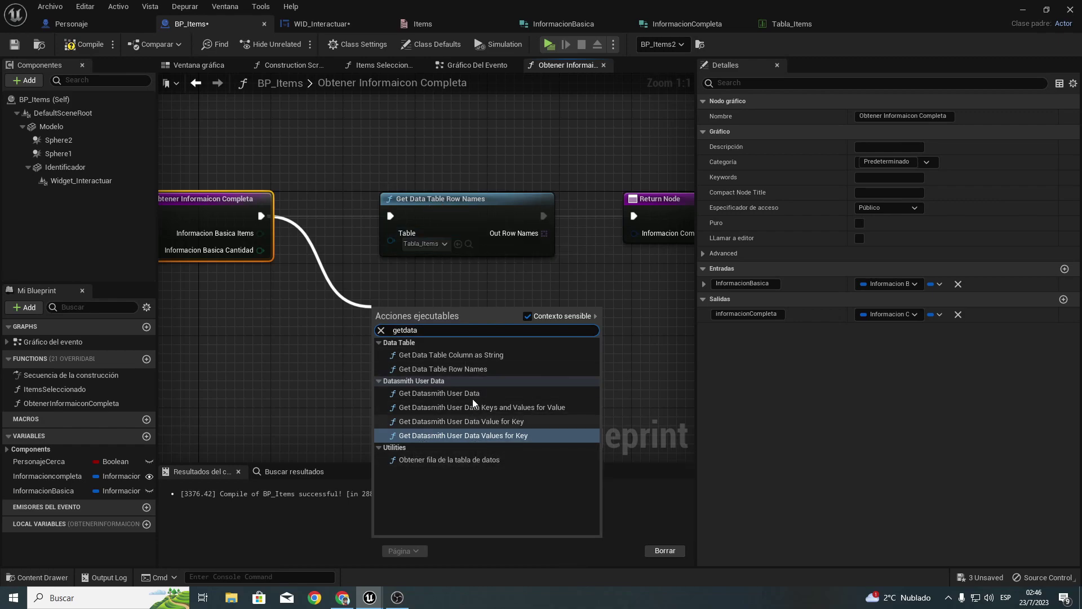
{"action": "left_click", "coordinate": [417, 460]}
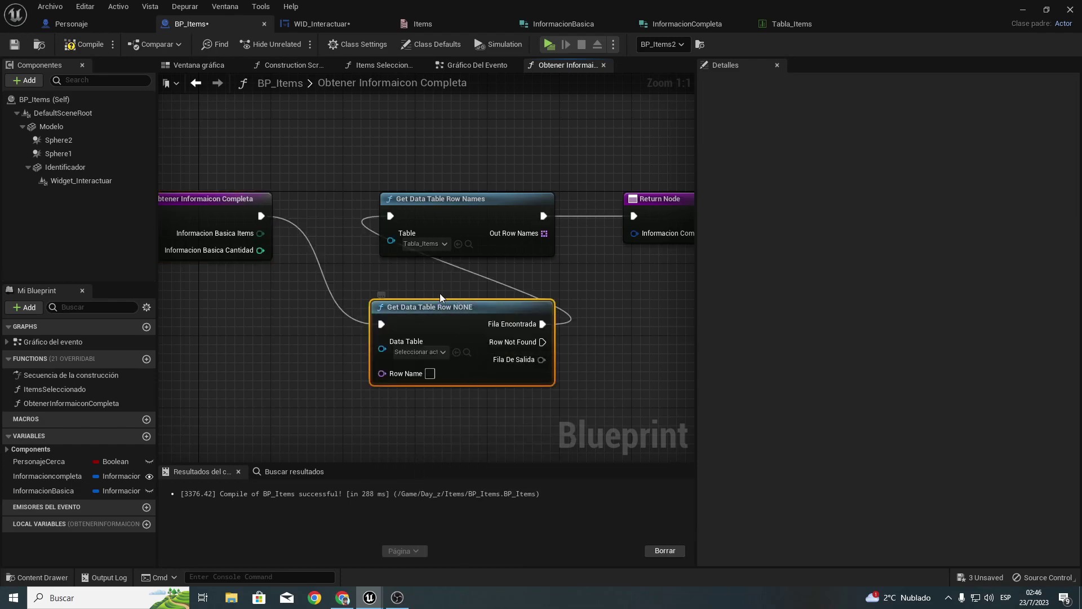
{"action": "right_click_drag", "start_coordinate": [440, 297], "coordinate": [404, 323]}
Step: Delete the Get Data Table Row Names node and set Get Data Table Row's table to Tabla_Items
{"action": "left_click", "coordinate": [425, 249]}
{"action": "key", "text": "Delete"}
{"action": "left_click_drag", "start_coordinate": [390, 348], "coordinate": [407, 241]}
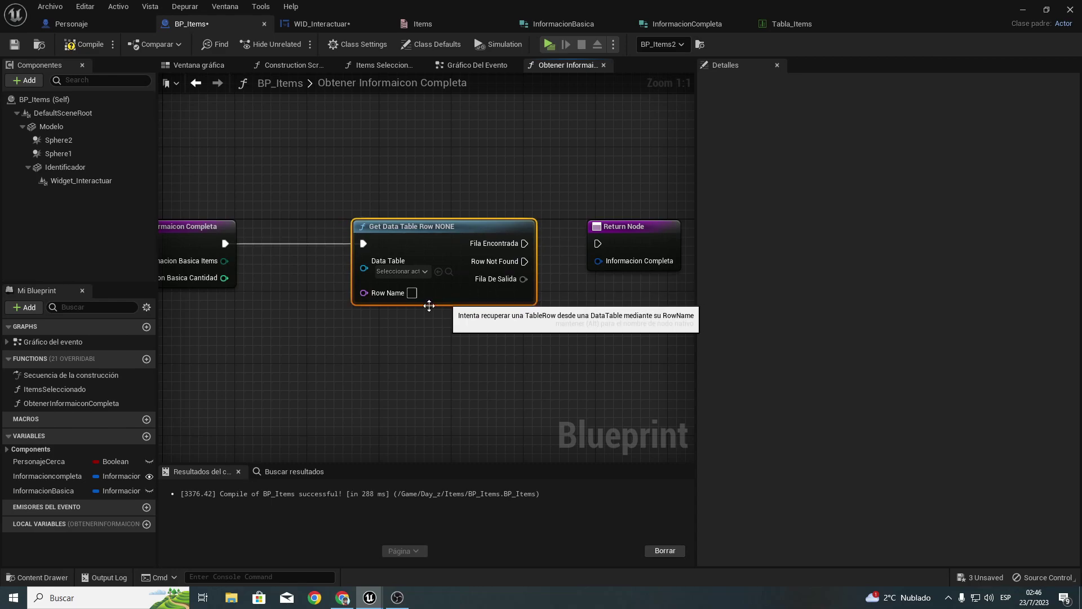
{"action": "right_click_drag", "start_coordinate": [429, 306], "coordinate": [498, 290]}
{"action": "left_click", "coordinate": [472, 255]}
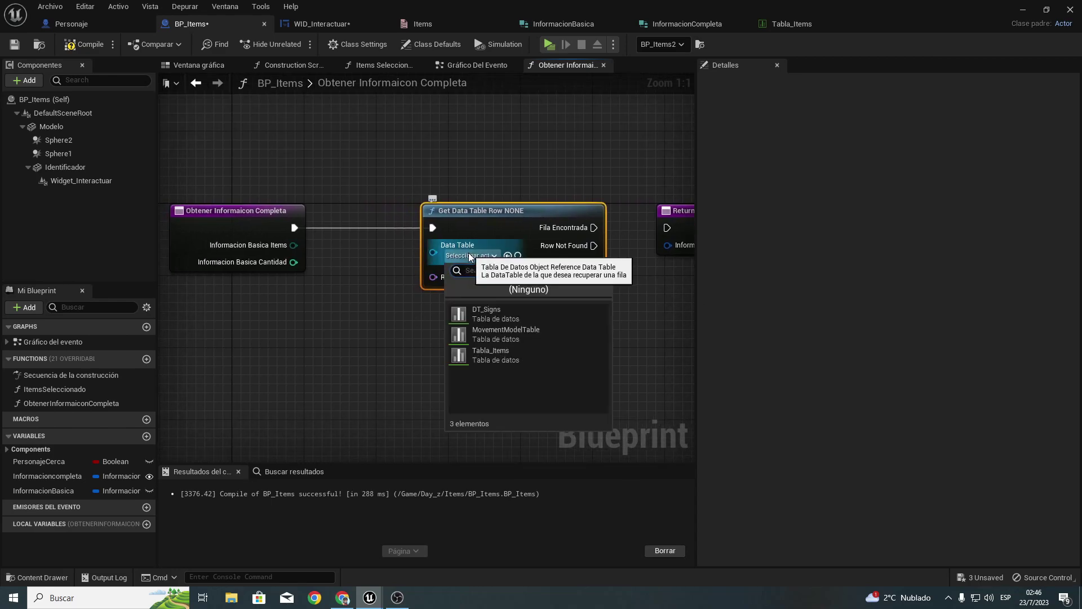
{"action": "left_click", "coordinate": [490, 353]}
Step: Wire the found-row branch to the Return Node and link Items toward Row Name
{"action": "right_click_drag", "start_coordinate": [620, 234], "coordinate": [482, 268]}
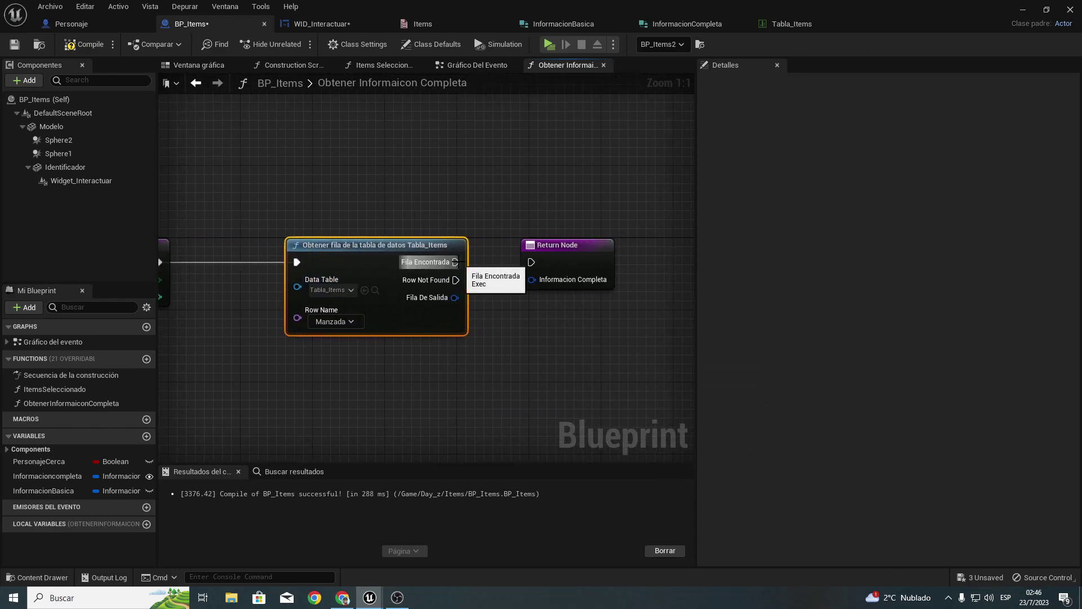
{"action": "left_click_drag", "start_coordinate": [456, 262], "coordinate": [531, 261]}
{"action": "right_click_drag", "start_coordinate": [301, 274], "coordinate": [557, 265]}
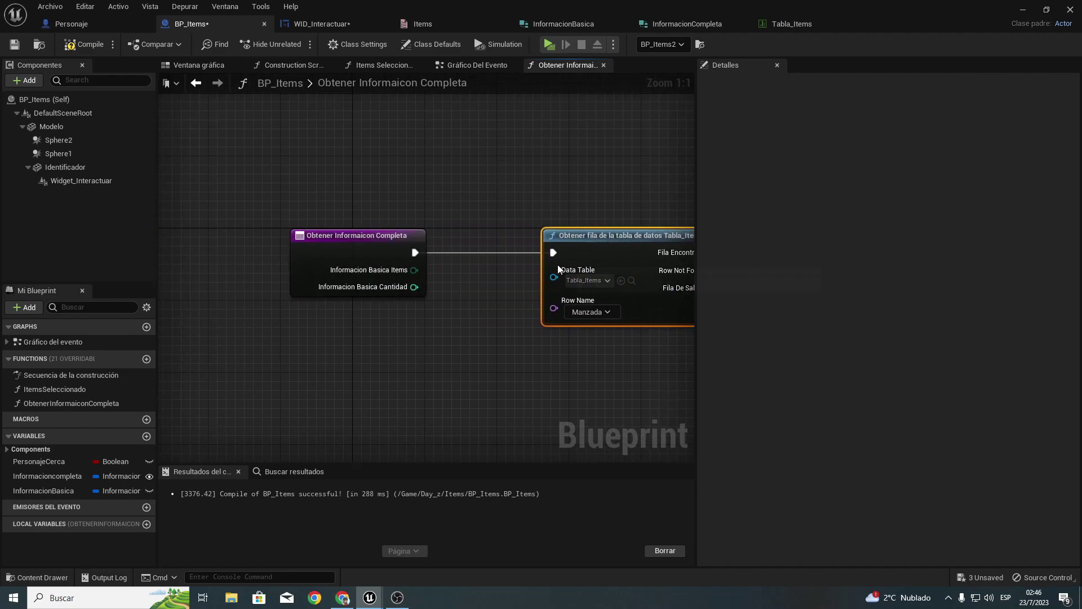
{"action": "right_click_drag", "start_coordinate": [348, 305], "coordinate": [467, 307]}
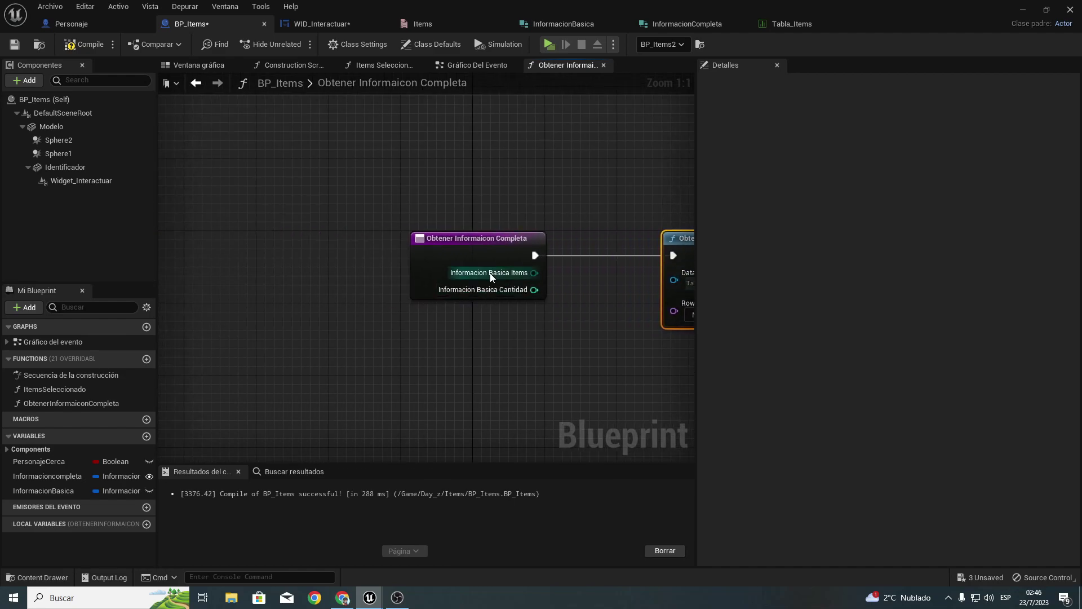
{"action": "left_click_drag", "start_coordinate": [486, 266], "coordinate": [367, 265]}
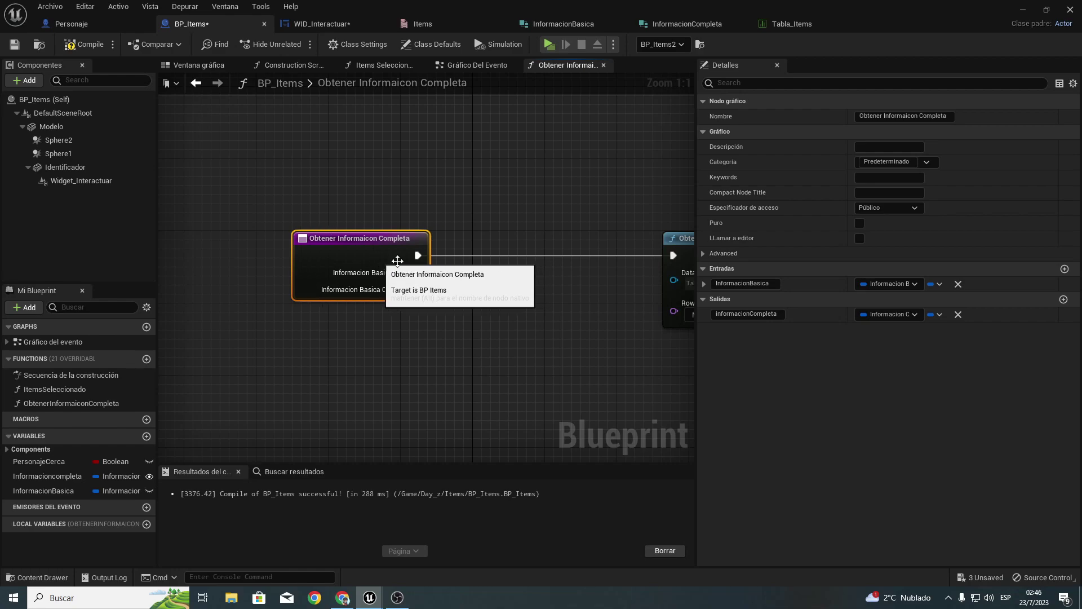
{"action": "right_click_drag", "start_coordinate": [527, 284], "coordinate": [369, 286]}
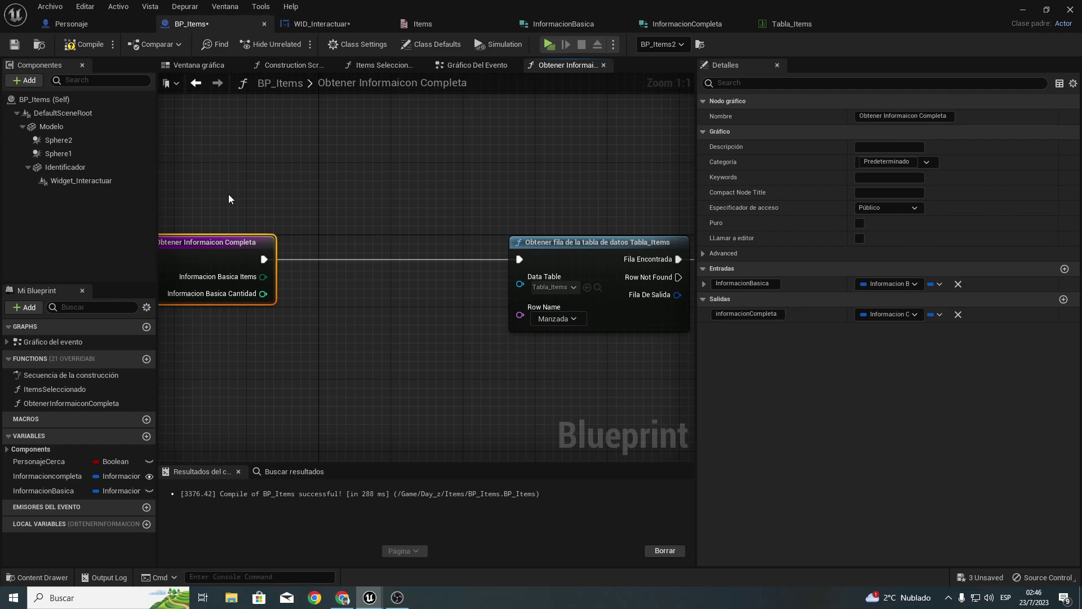
{"action": "mouse_move", "coordinate": [230, 205]}
{"action": "right_mouse_down"}
{"action": "mouse_move", "coordinate": [445, 222]}
{"action": "mouse_move", "coordinate": [241, 189]}
{"action": "right_mouse_up"}
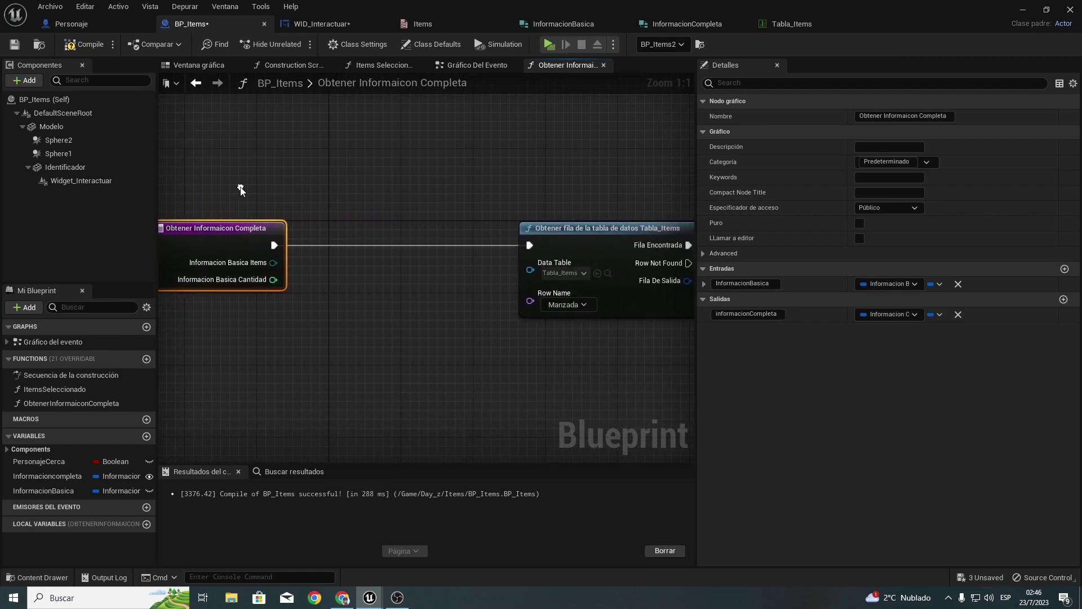
{"action": "mouse_move", "coordinate": [273, 263]}
{"action": "left_mouse_down"}
{"action": "mouse_move", "coordinate": [531, 305]}
{"action": "mouse_move", "coordinate": [298, 265]}
{"action": "mouse_move", "coordinate": [337, 244]}
{"action": "left_mouse_up"}
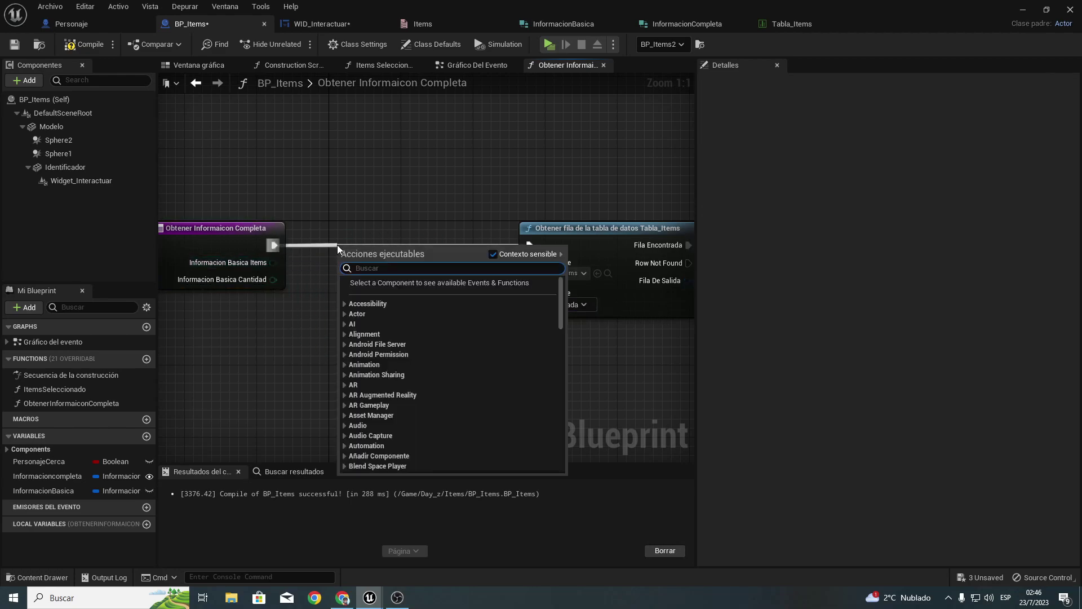
Step: Route Informacion Basica Items through Enumerar por cadena into Mostrar texto, then delete the print node
{"action": "type", "text": "mostrar"}
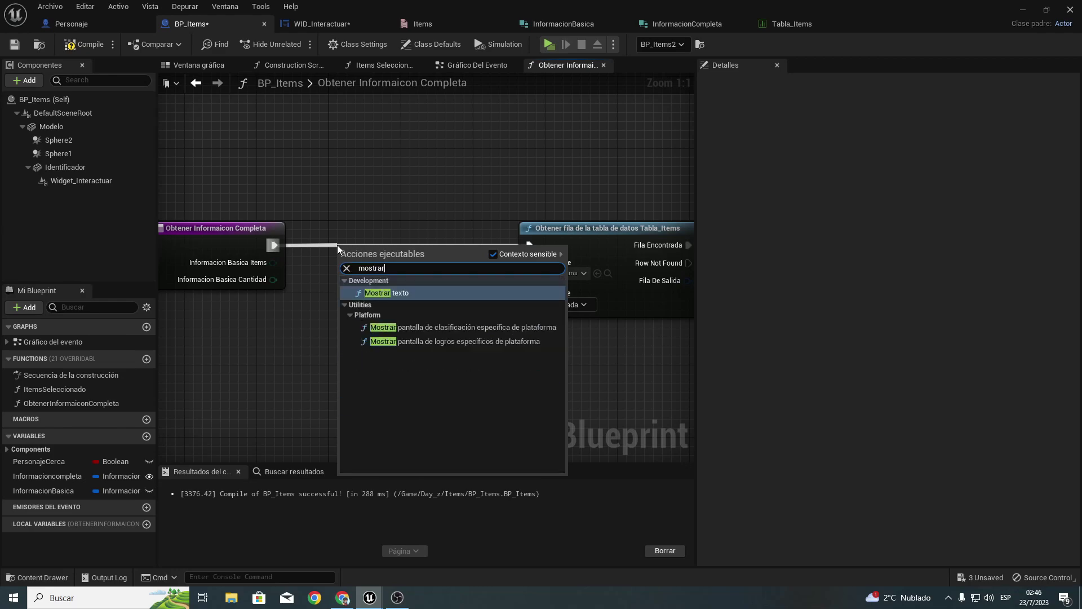
{"action": "key", "text": "Return"}
{"action": "left_click_drag", "start_coordinate": [360, 246], "coordinate": [424, 83]}
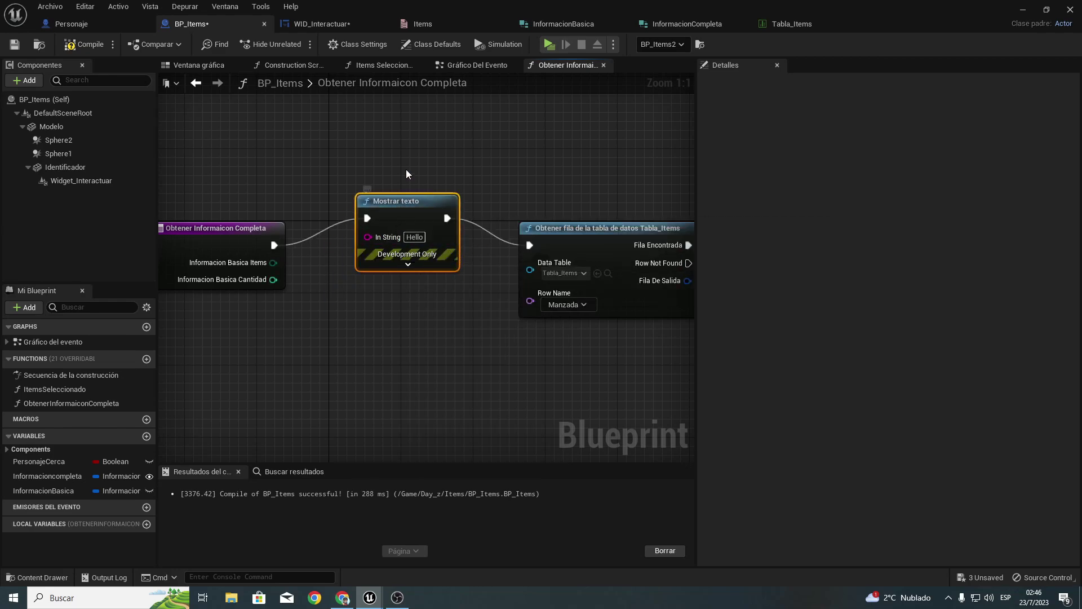
{"action": "right_click_drag", "start_coordinate": [364, 221], "coordinate": [434, 297]}
{"action": "mouse_move", "coordinate": [343, 338]}
{"action": "left_mouse_down"}
{"action": "mouse_move", "coordinate": [456, 197]}
{"action": "mouse_move", "coordinate": [482, 196]}
{"action": "left_mouse_up"}
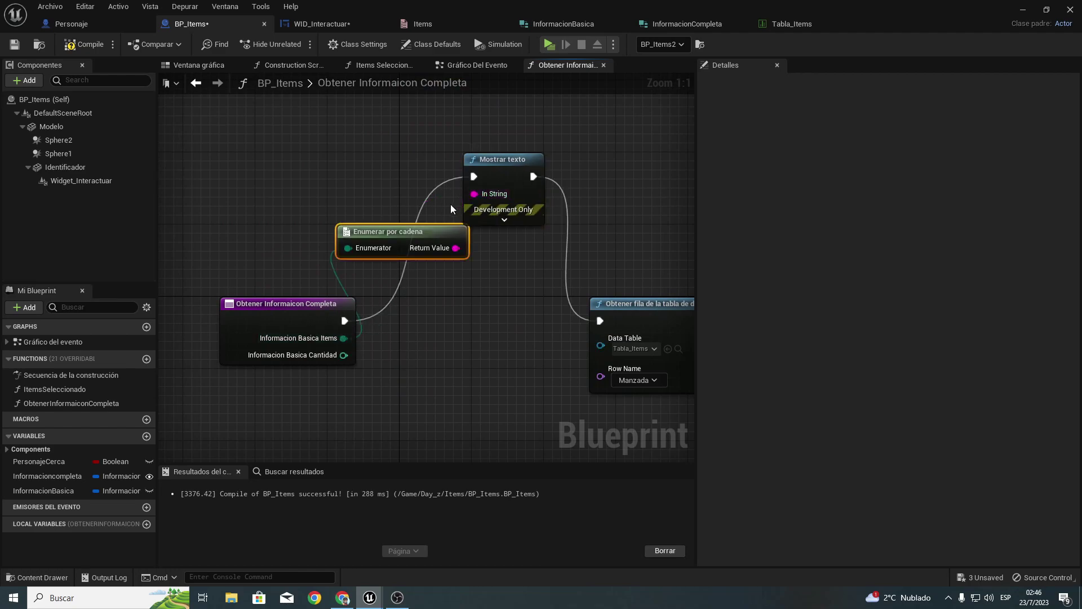
{"action": "mouse_move", "coordinate": [381, 189]}
{"action": "left_mouse_down"}
{"action": "mouse_move", "coordinate": [425, 263]}
{"action": "mouse_move", "coordinate": [417, 248]}
{"action": "left_mouse_up"}
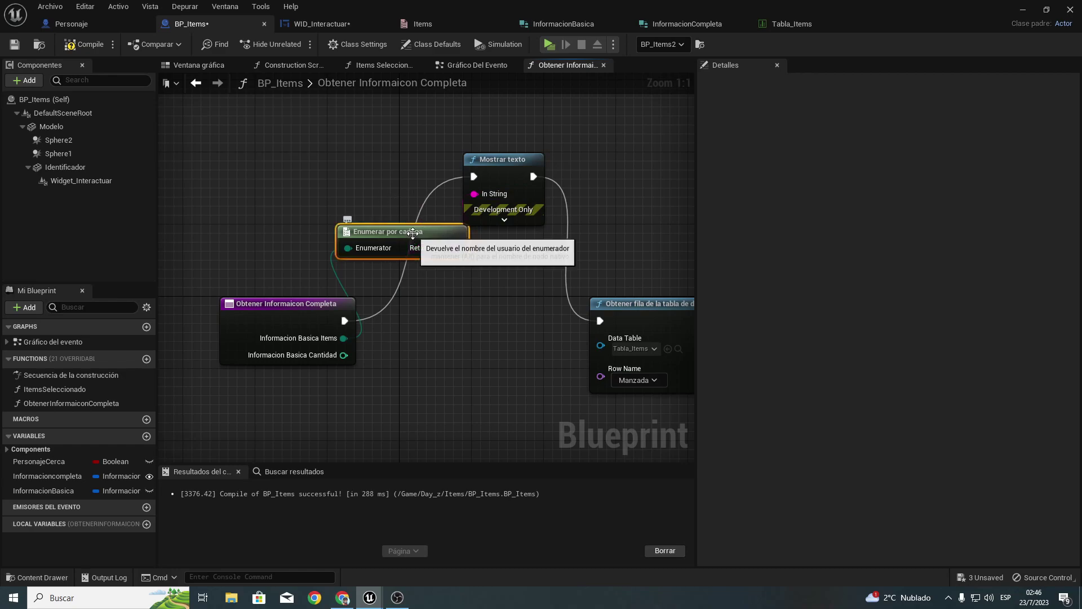
{"action": "right_click_drag", "start_coordinate": [453, 198], "coordinate": [396, 192]}
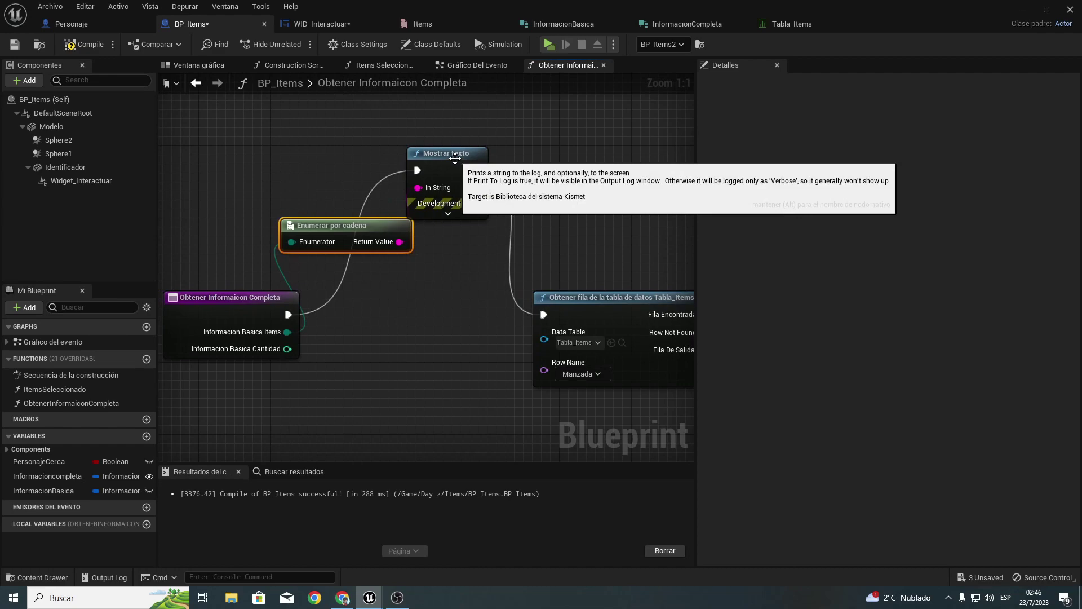
{"action": "left_click_drag", "start_coordinate": [455, 156], "coordinate": [519, 156]}
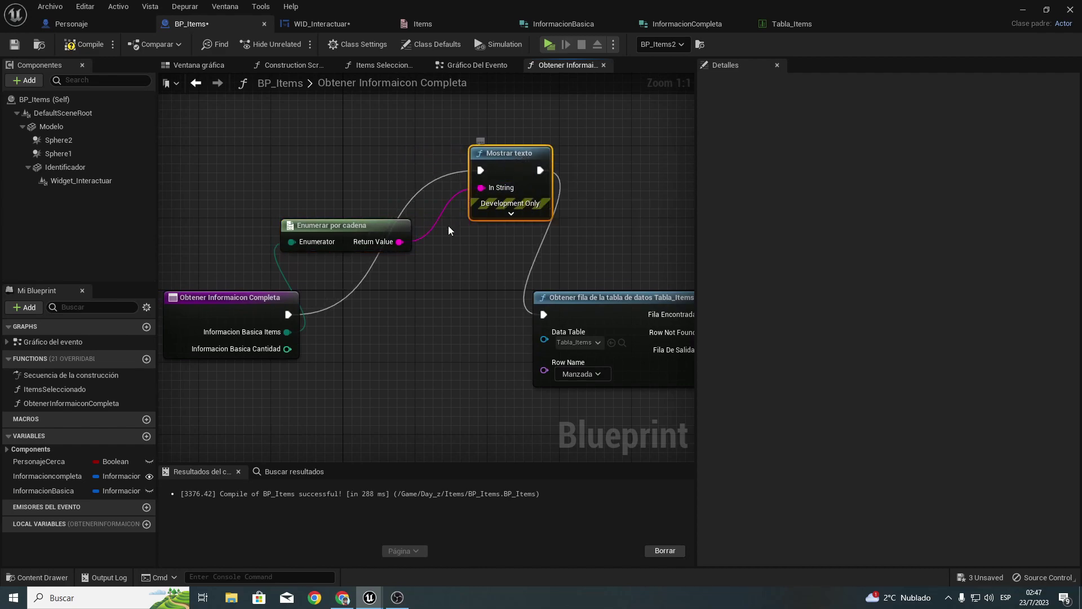
{"action": "key", "text": "Delete"}
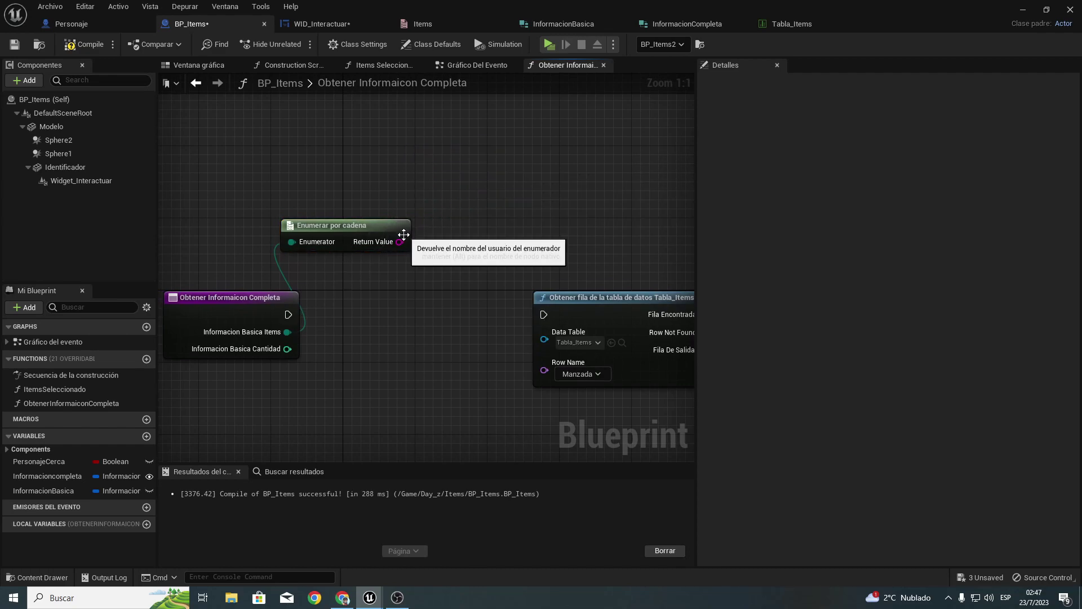
Step: Link the enumerator's Return Value to Row Name through a String-to-Name conversion and align the nodes
{"action": "mouse_move", "coordinate": [400, 242]}
{"action": "left_mouse_down"}
{"action": "mouse_move", "coordinate": [458, 305]}
{"action": "mouse_move", "coordinate": [556, 374]}
{"action": "left_mouse_up"}
{"action": "left_click_drag", "start_coordinate": [351, 180], "coordinate": [478, 311]}
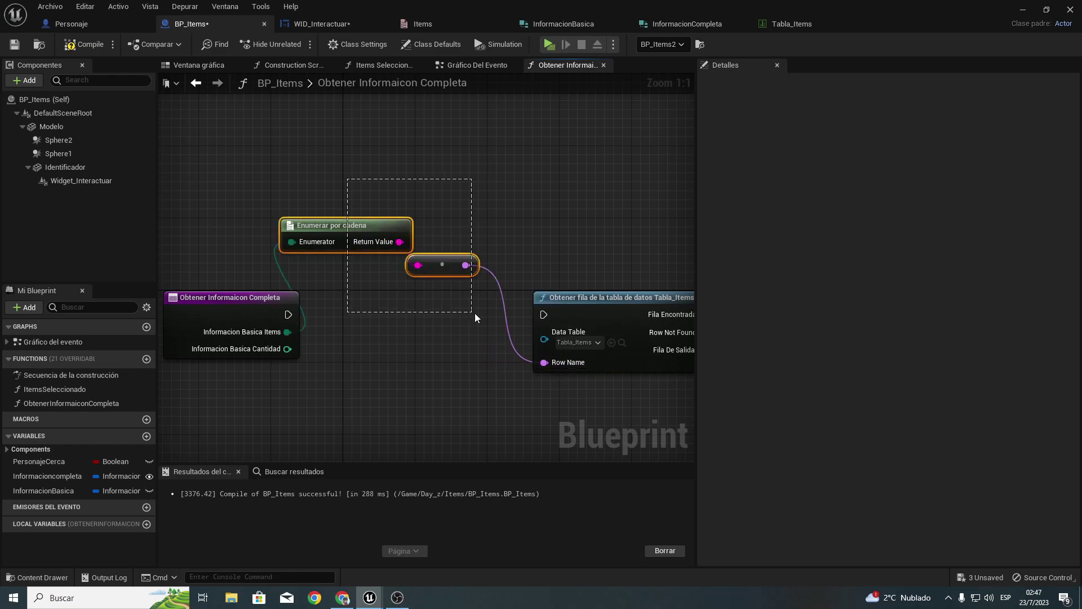
{"action": "mouse_move", "coordinate": [448, 265]}
{"action": "left_mouse_down"}
{"action": "mouse_move", "coordinate": [466, 292]}
{"action": "mouse_move", "coordinate": [475, 420]}
{"action": "left_mouse_up"}
{"action": "key", "text": "q"}
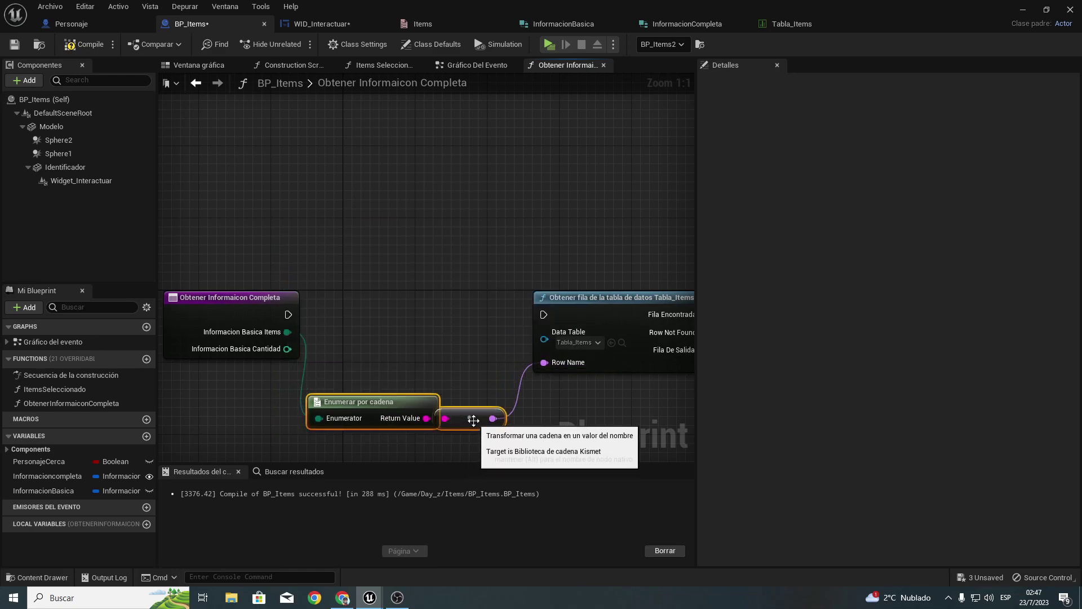
{"action": "left_click", "coordinate": [454, 370]}
Step: Wire the function entry's execution into the Obtener fila row lookup
{"action": "right_click_drag", "start_coordinate": [481, 422], "coordinate": [406, 395]}
{"action": "left_click", "coordinate": [407, 395]}
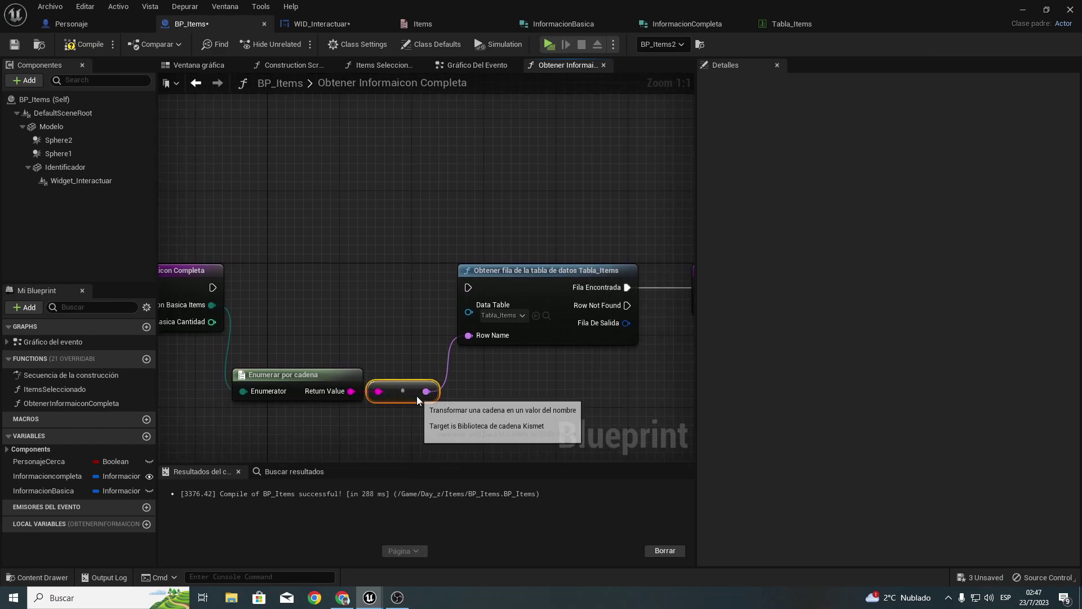
{"action": "right_click_drag", "start_coordinate": [215, 274], "coordinate": [243, 270]}
{"action": "left_click_drag", "start_coordinate": [242, 283], "coordinate": [494, 286]}
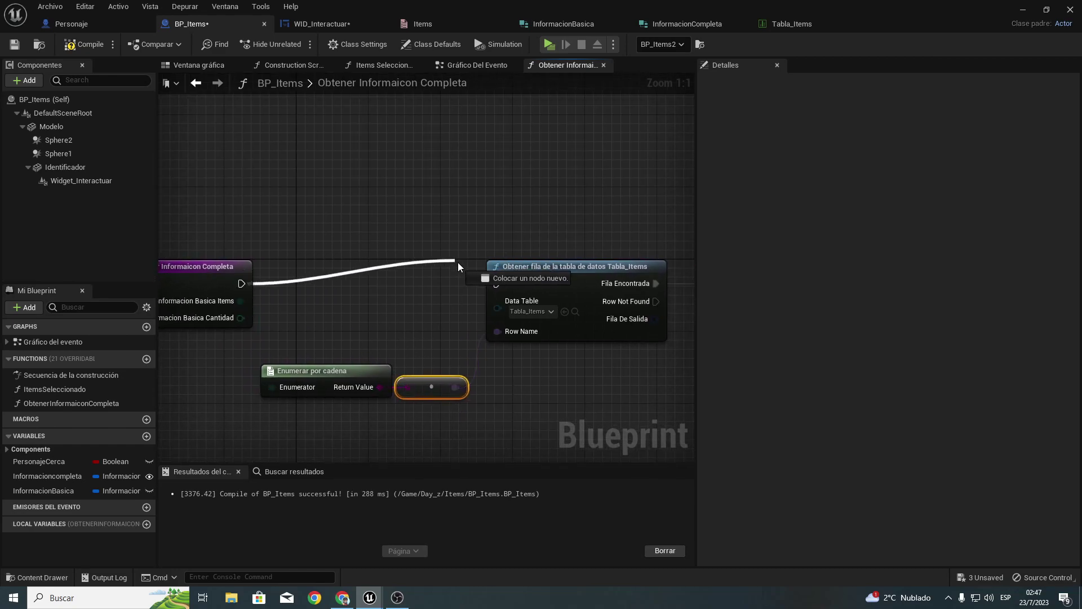
{"action": "mouse_move", "coordinate": [438, 278]}
{"action": "right_mouse_down"}
{"action": "mouse_move", "coordinate": [322, 236]}
{"action": "mouse_move", "coordinate": [194, 236]}
{"action": "right_mouse_up"}
{"action": "right_click_drag", "start_coordinate": [500, 355], "coordinate": [394, 348]}
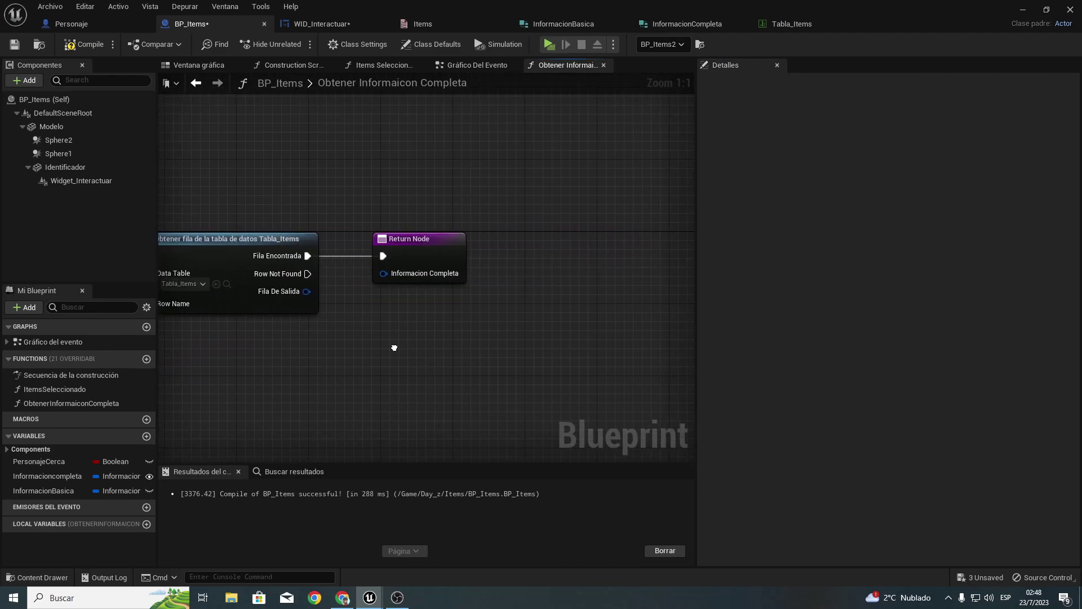
Step: Split the Fila De Salida output and the Return Node's Informacion Completa input into their fields
{"action": "right_click", "coordinate": [302, 290]}
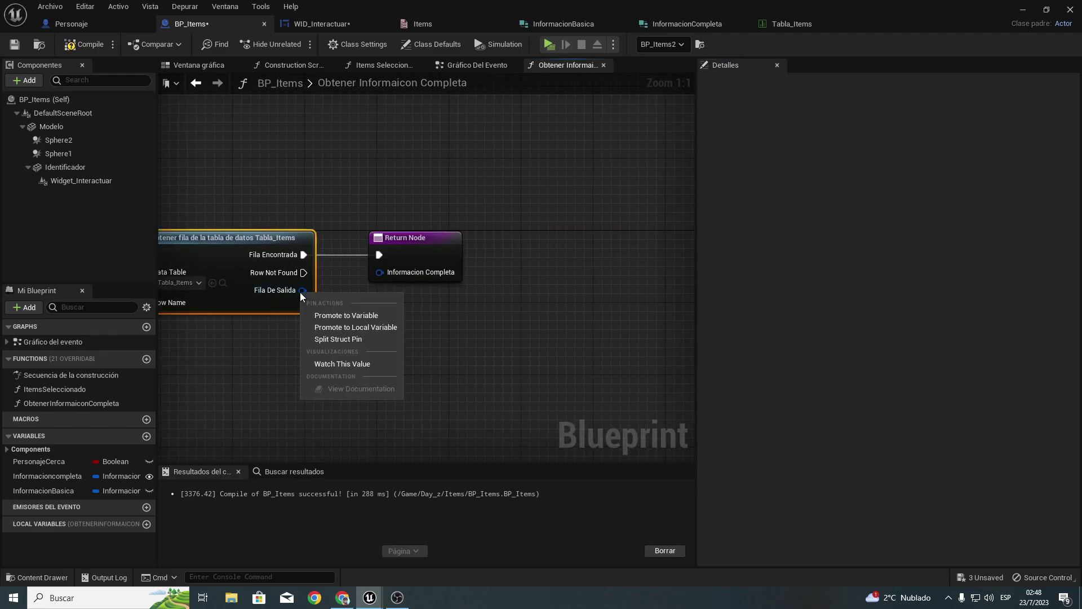
{"action": "left_click", "coordinate": [318, 338]}
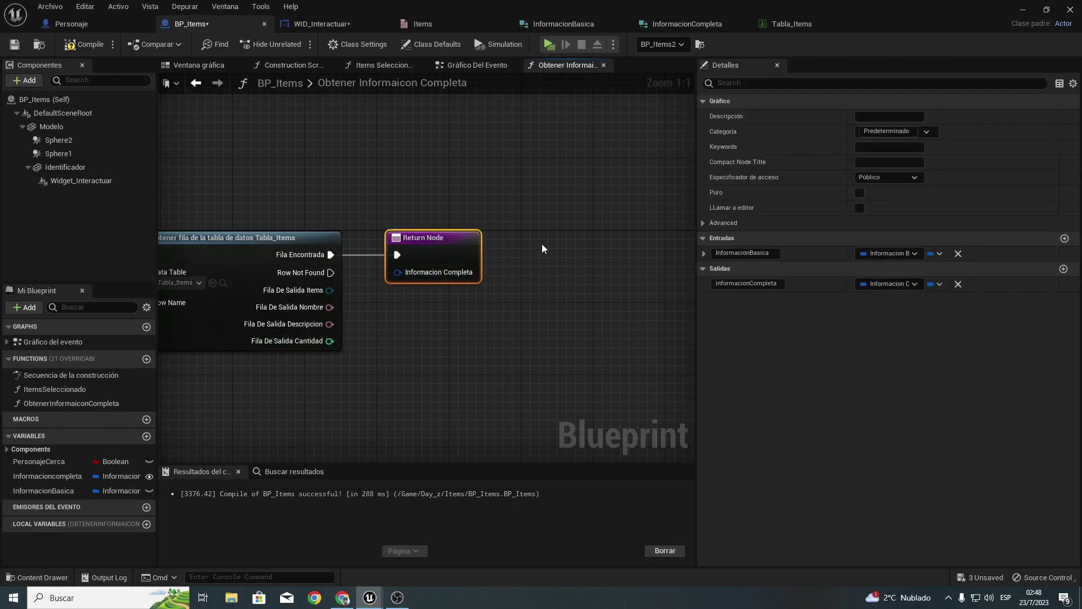
{"action": "left_click_drag", "start_coordinate": [428, 254], "coordinate": [626, 254]}
{"action": "right_click", "coordinate": [579, 275]}
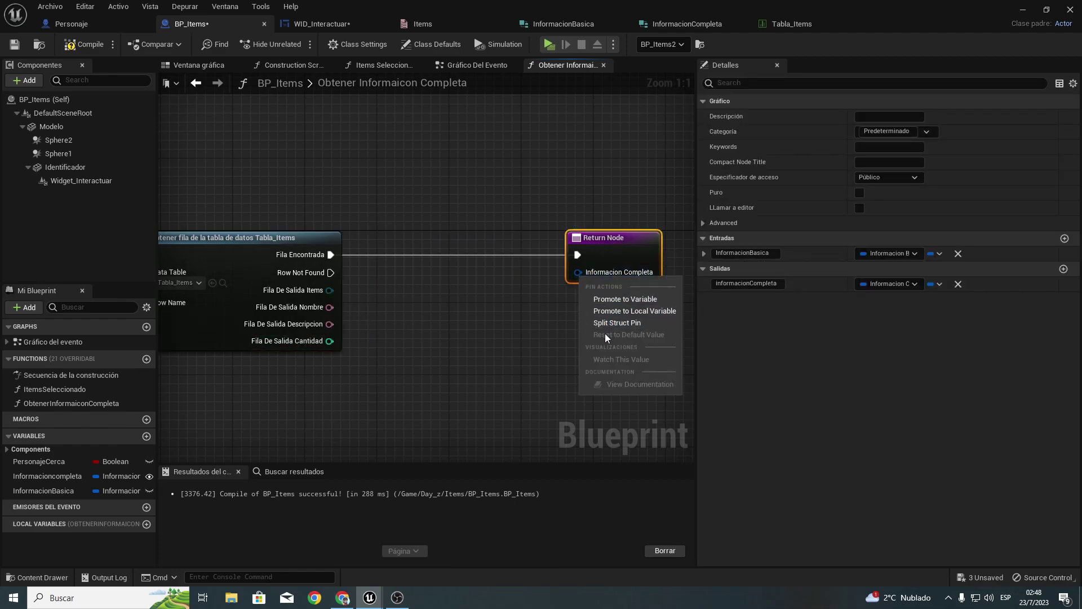
{"action": "left_click", "coordinate": [607, 326]}
{"action": "right_click_drag", "start_coordinate": [516, 328], "coordinate": [471, 302]}
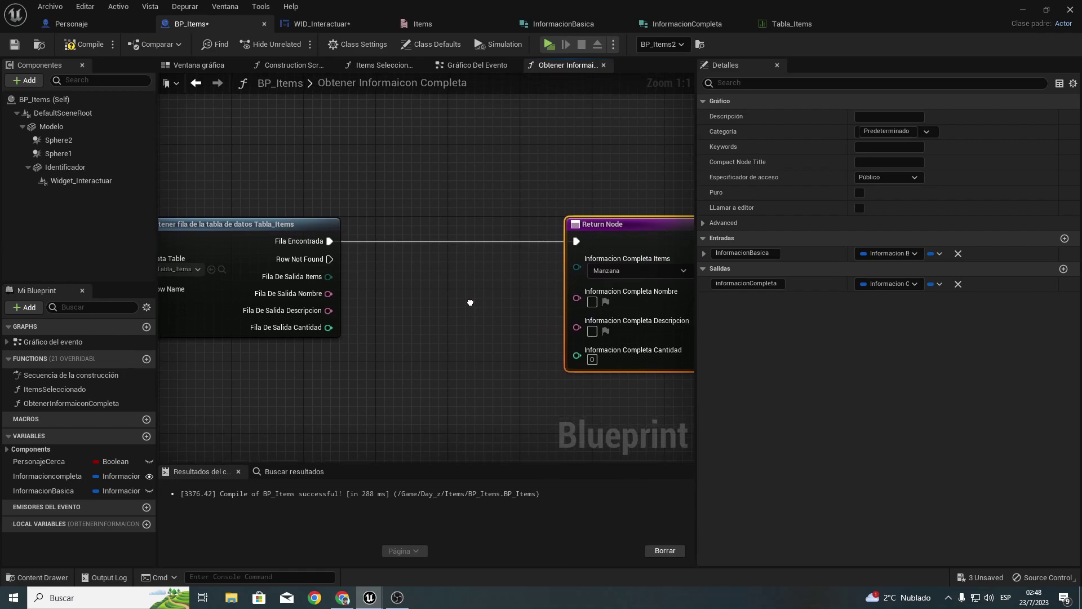
{"action": "right_click_drag", "start_coordinate": [364, 282], "coordinate": [314, 272]}
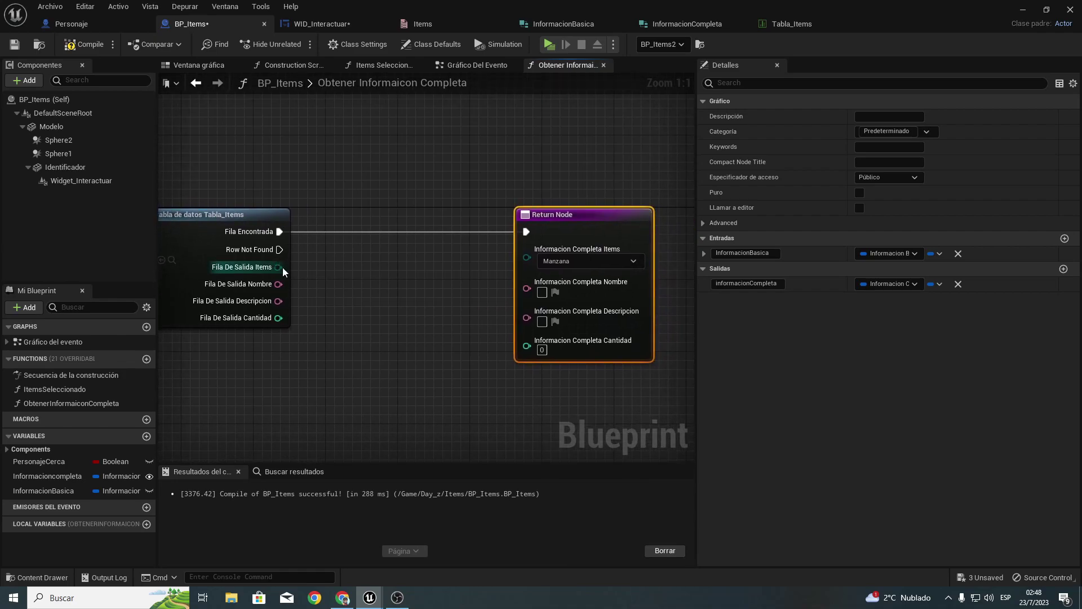
Step: Connect the row's Items, Nombre and Descripcion to the matching Return Node inputs
{"action": "left_click_drag", "start_coordinate": [278, 266], "coordinate": [533, 255]}
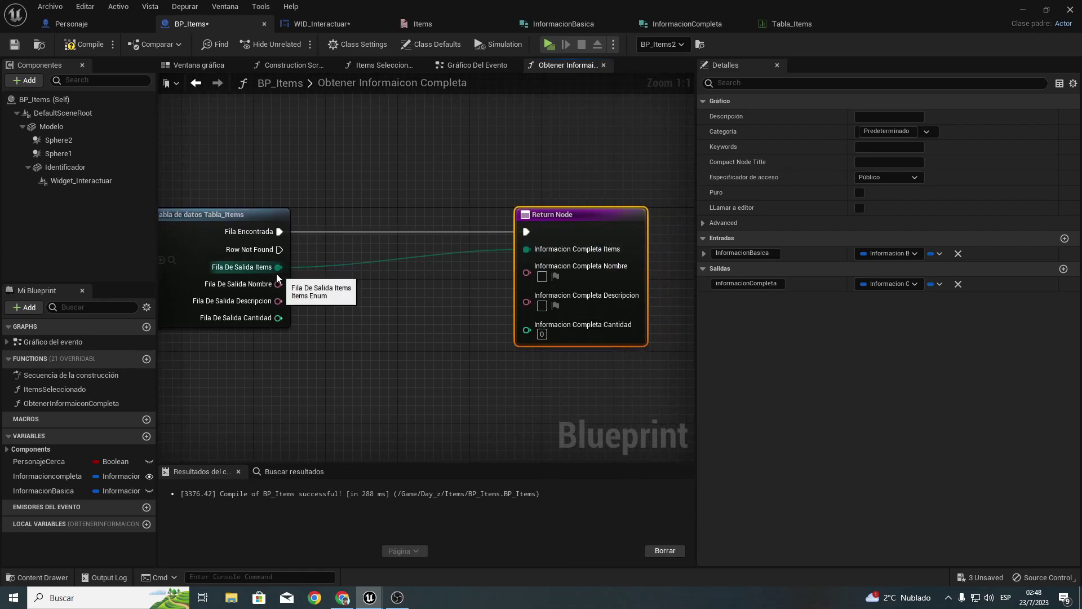
{"action": "mouse_move", "coordinate": [278, 284]}
{"action": "left_mouse_down"}
{"action": "mouse_move", "coordinate": [527, 273]}
{"action": "mouse_move", "coordinate": [278, 300]}
{"action": "left_mouse_up"}
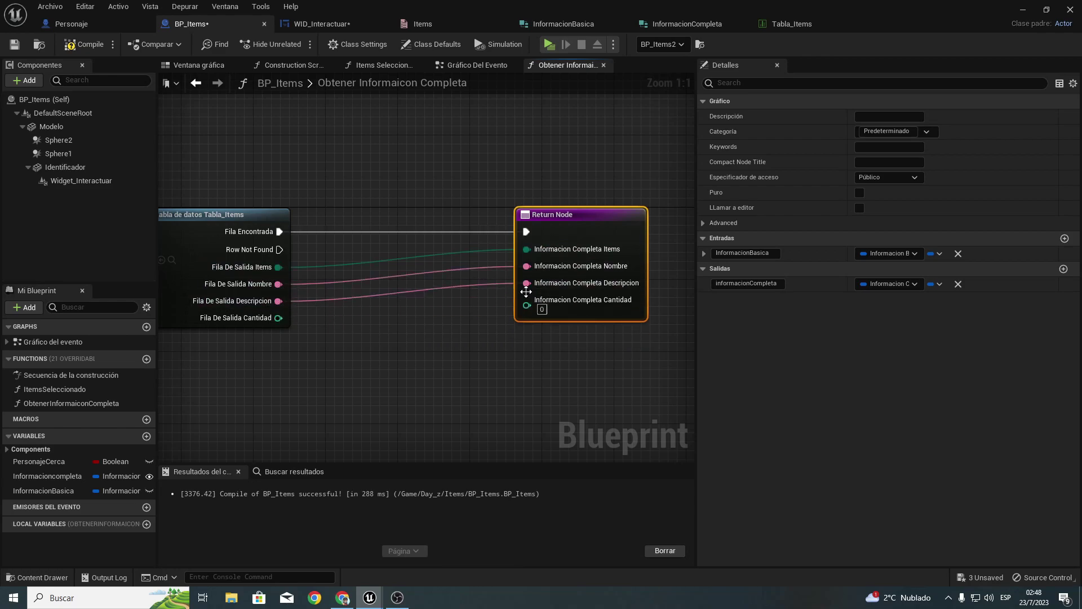
{"action": "right_click_drag", "start_coordinate": [472, 336], "coordinate": [327, 285]}
{"action": "left_click_drag", "start_coordinate": [329, 277], "coordinate": [387, 258]}
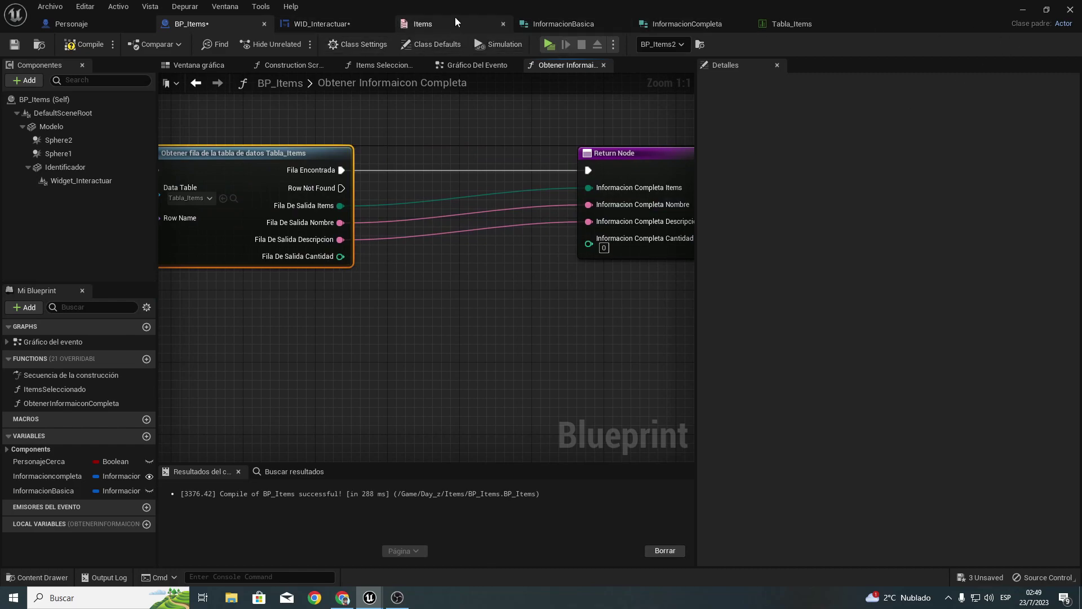
Step: Open and minimise Tabla_Items repeatedly while turning the viewport camera around the level
{"action": "left_click", "coordinate": [792, 24]}
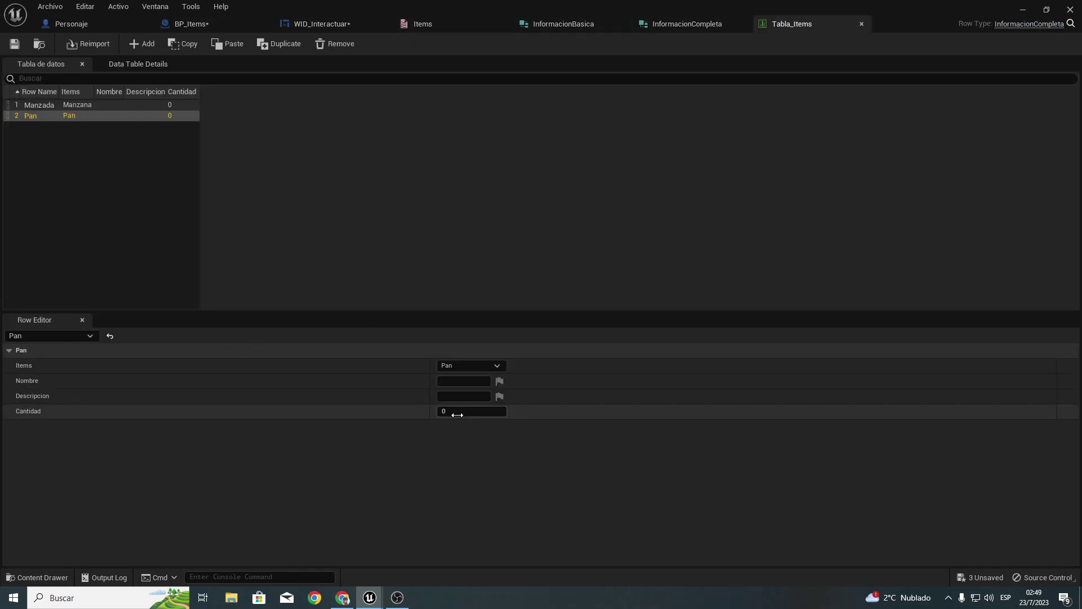
{"action": "left_click", "coordinate": [1023, 10]}
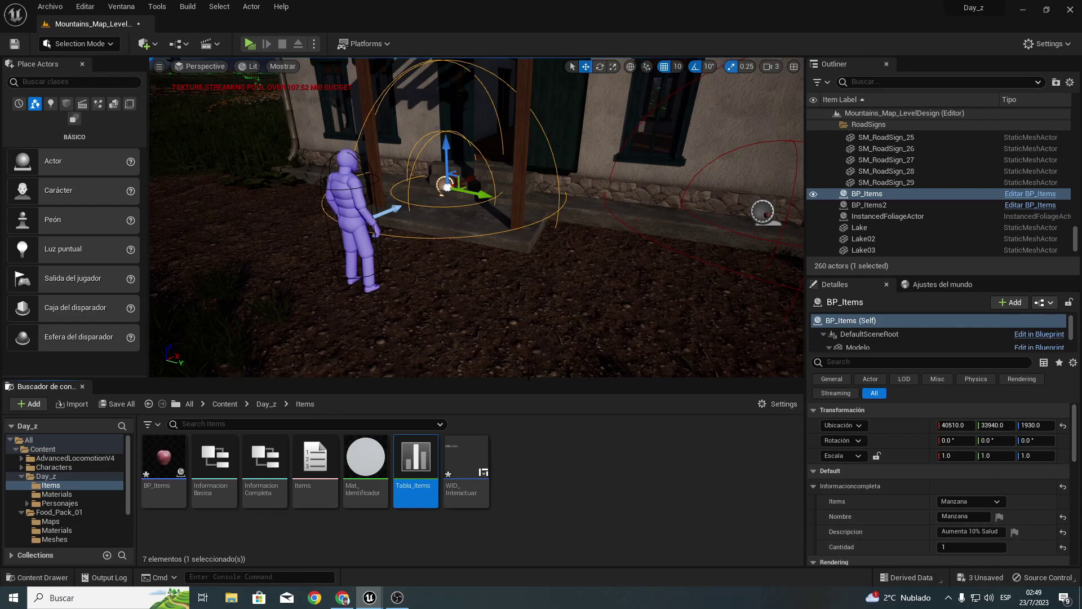
{"action": "right_click_drag", "start_coordinate": [468, 260], "coordinate": [395, 260]}
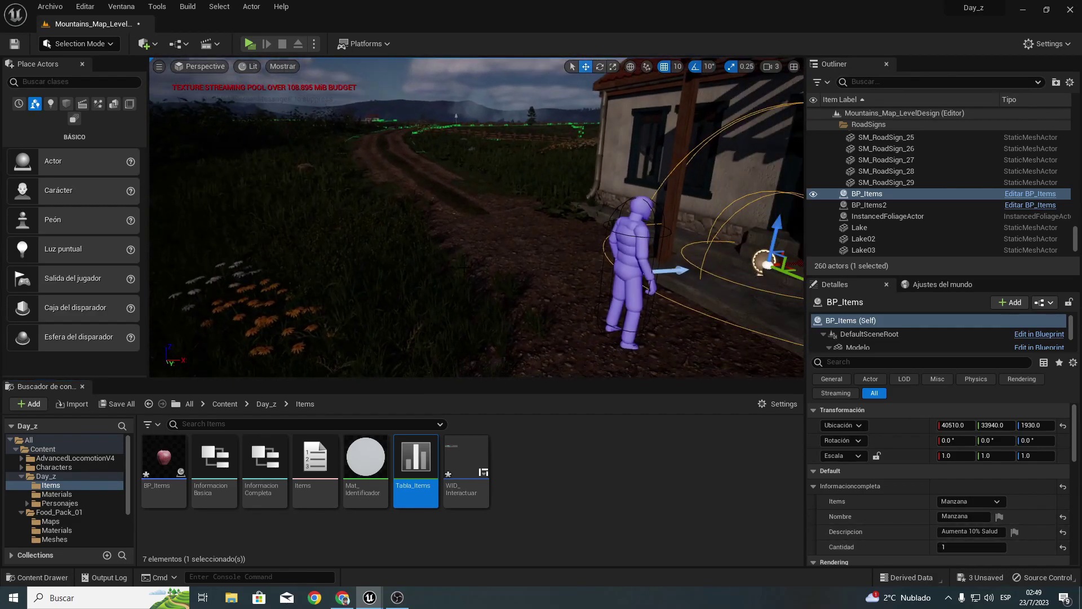
{"action": "double_click", "coordinate": [428, 466]}
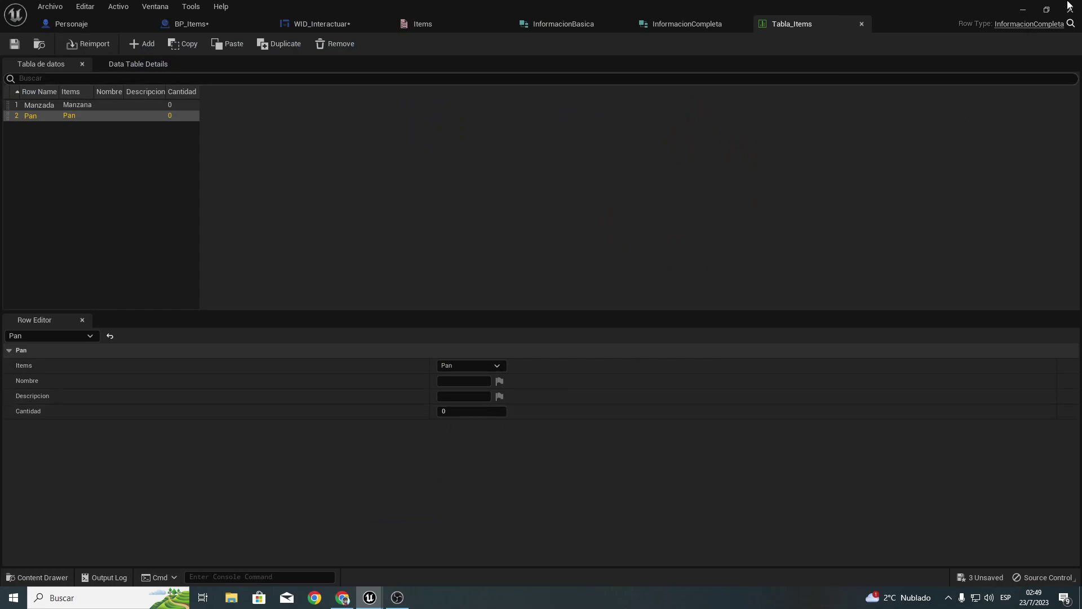
{"action": "left_click", "coordinate": [1023, 10]}
{"action": "right_click_drag", "start_coordinate": [719, 89], "coordinate": [620, 68]}
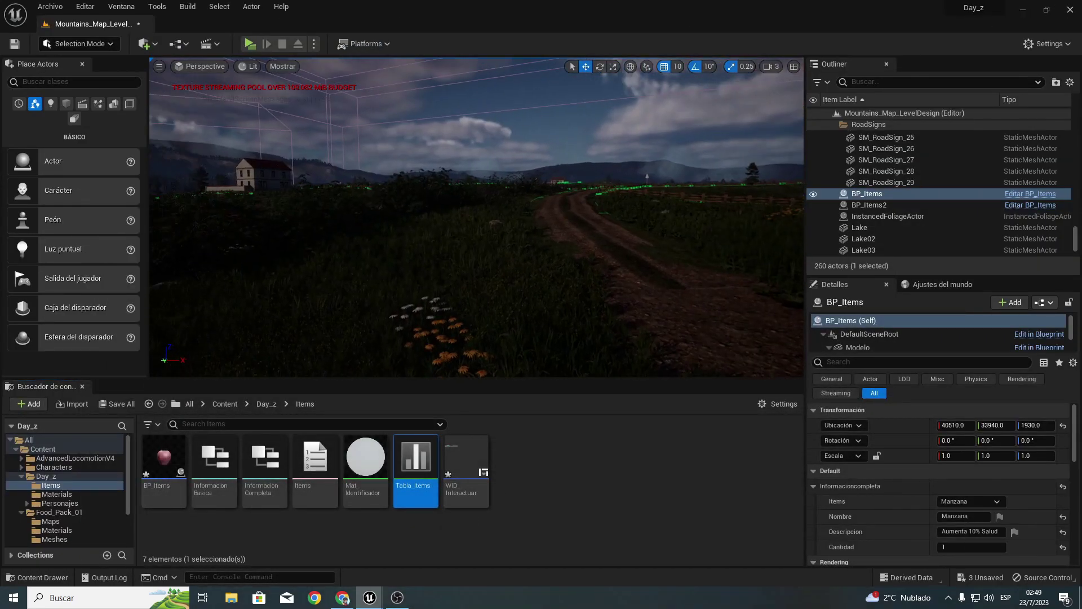
{"action": "right_click_drag", "start_coordinate": [383, 219], "coordinate": [404, 219]}
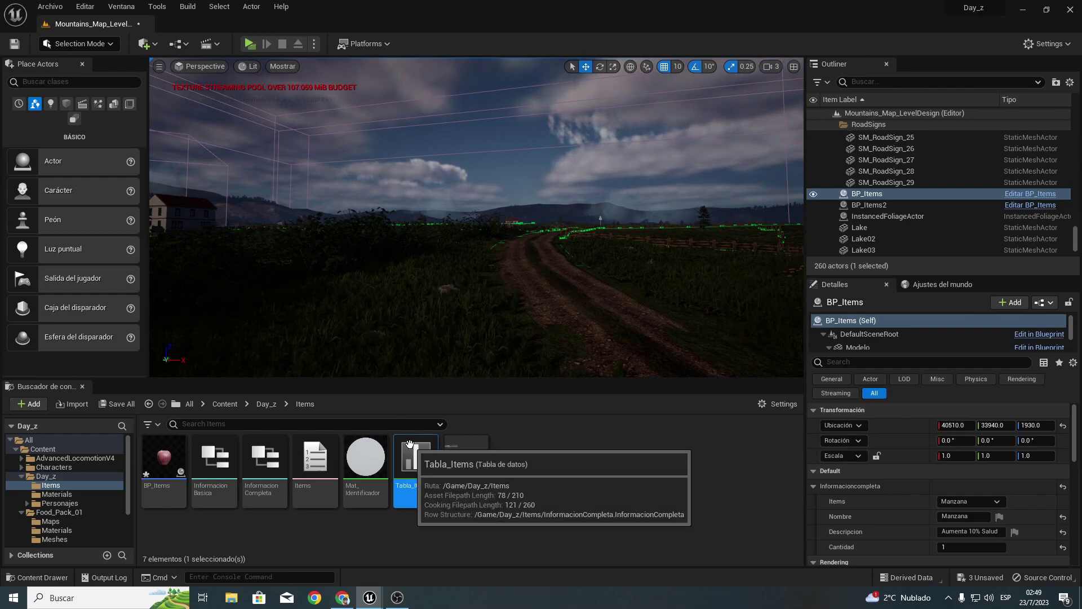
{"action": "double_click", "coordinate": [416, 468]}
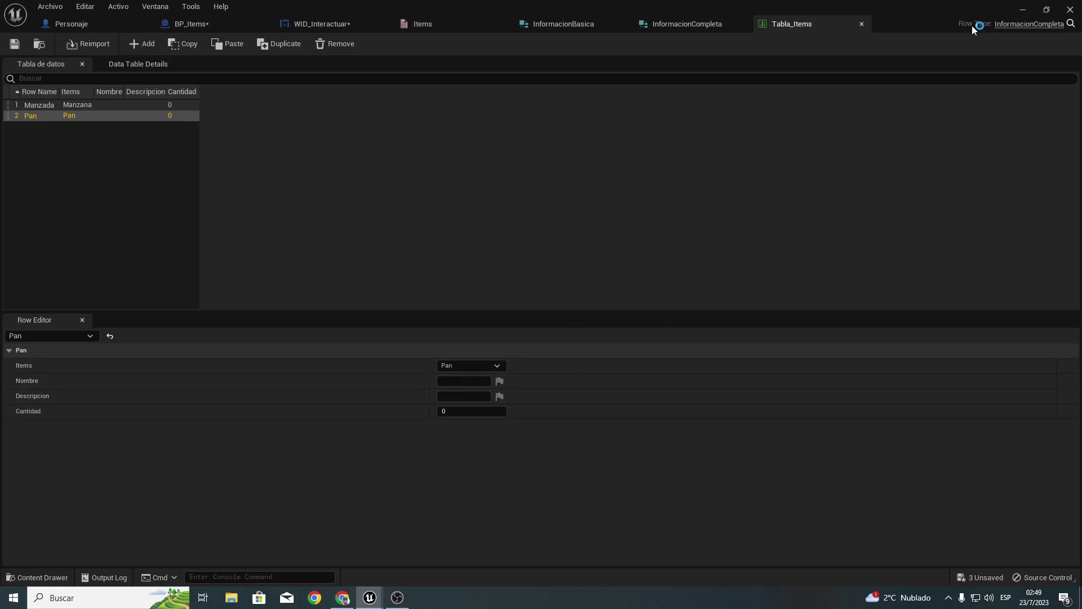
{"action": "left_click", "coordinate": [1023, 10]}
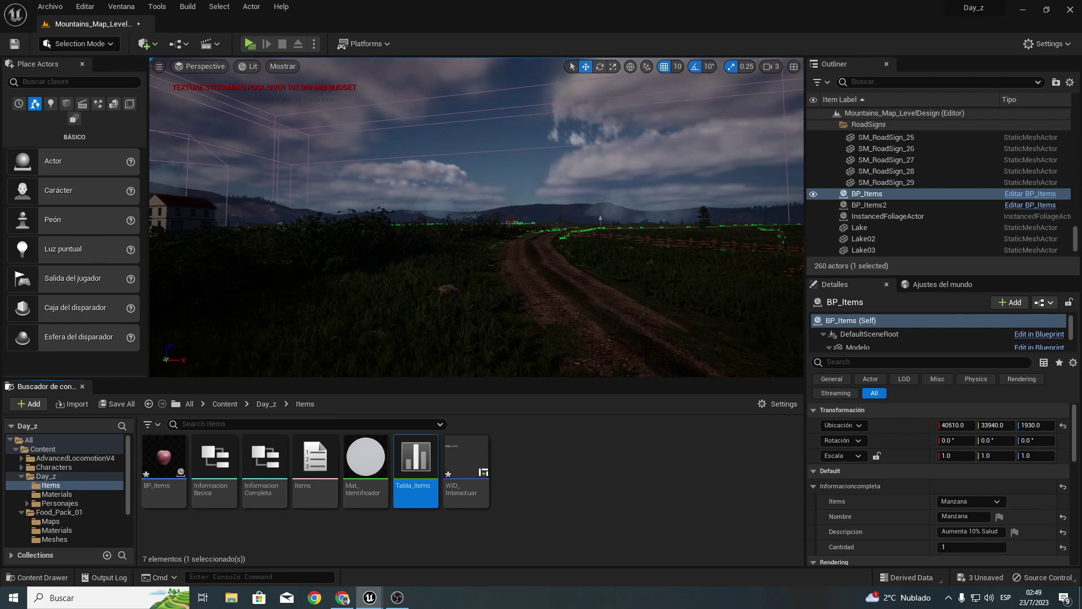
Step: Fly the camera to the selected BP_Items actor by the porch steps
{"action": "right_click_drag", "start_coordinate": [355, 199], "coordinate": [403, 207]}
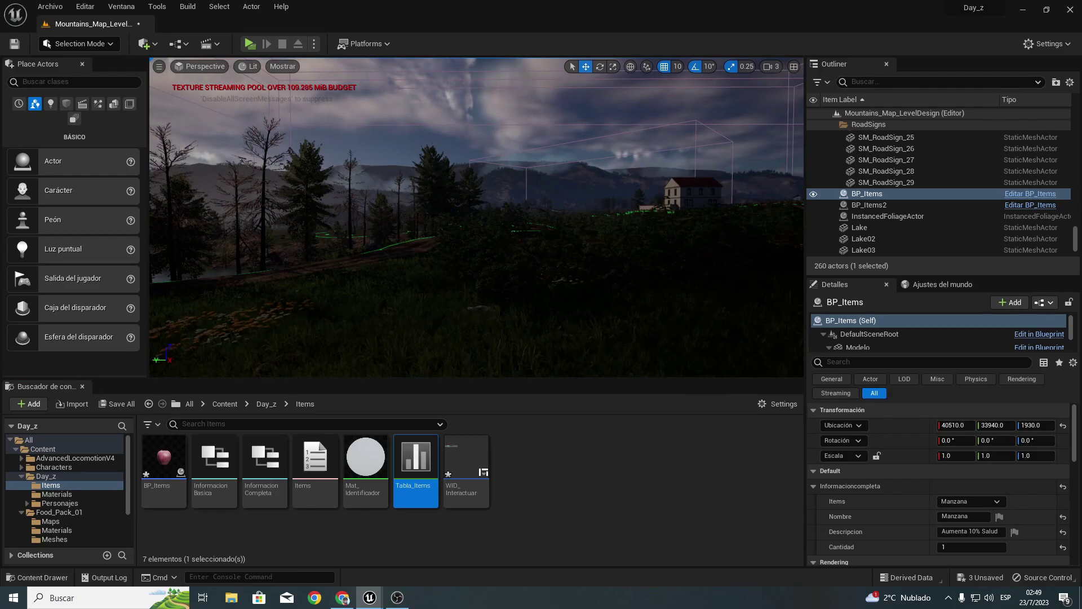
{"action": "key", "text": "f"}
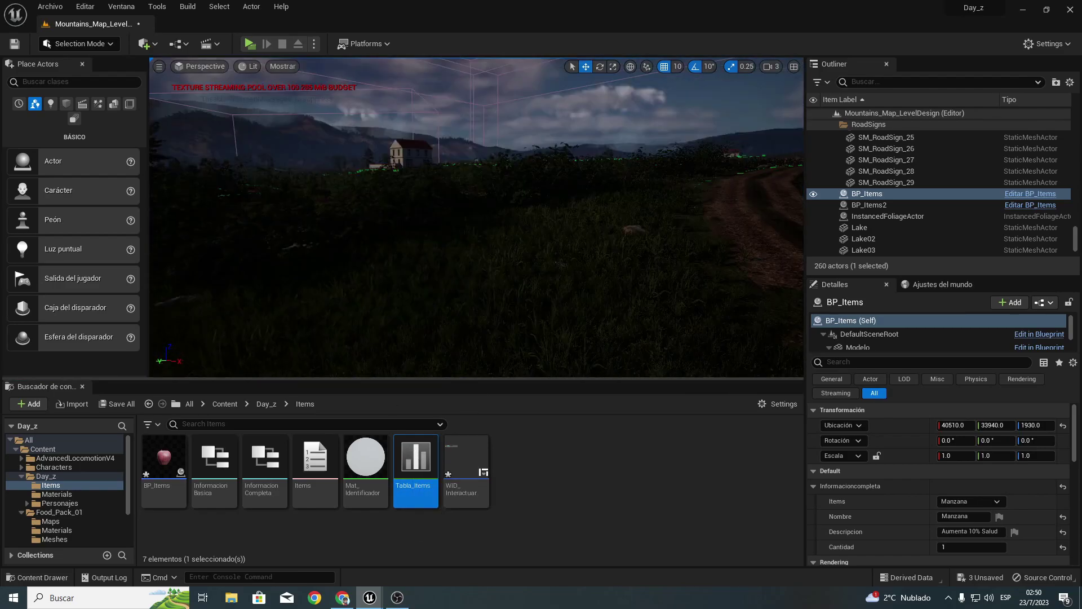
{"action": "right_click_drag", "start_coordinate": [355, 238], "coordinate": [355, 238]}
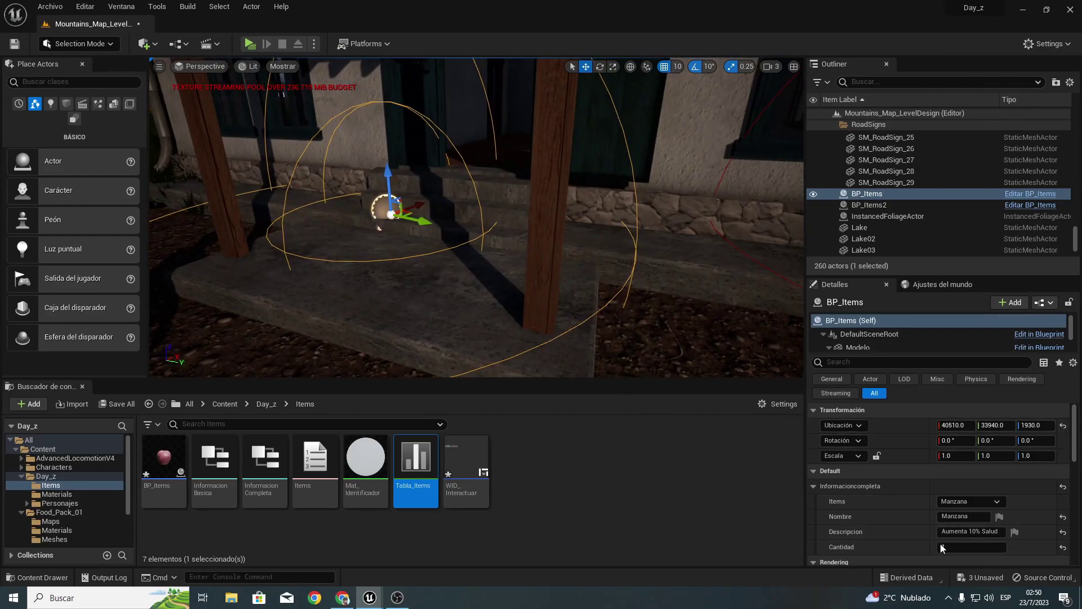
{"action": "right_click_drag", "start_coordinate": [222, 223], "coordinate": [222, 223]}
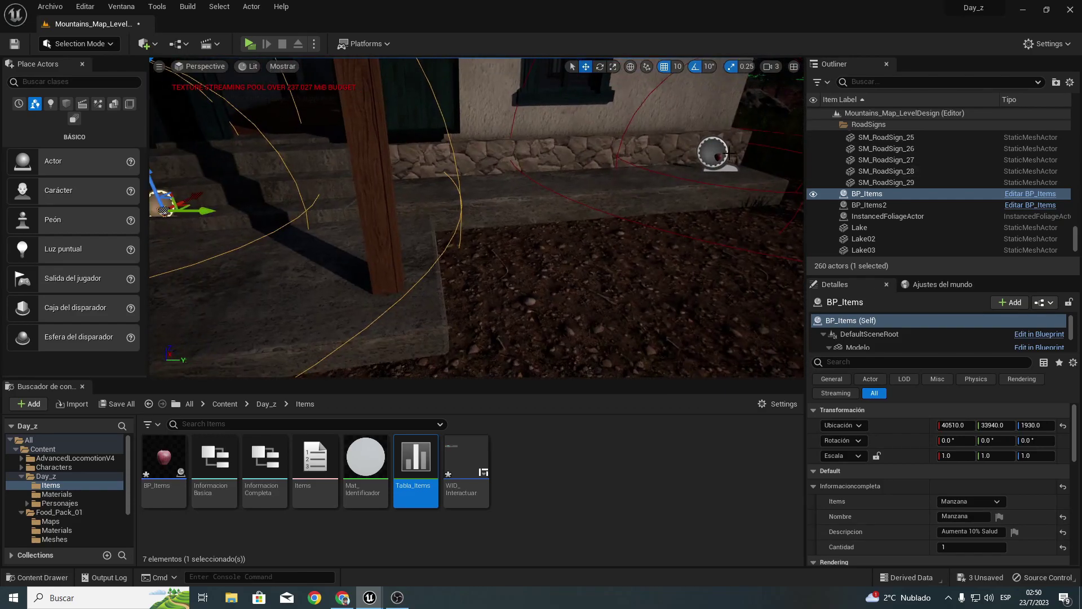
Step: Select and frame BP_Items2, then restore the Tabla_Items data table
{"action": "left_click", "coordinate": [716, 154]}
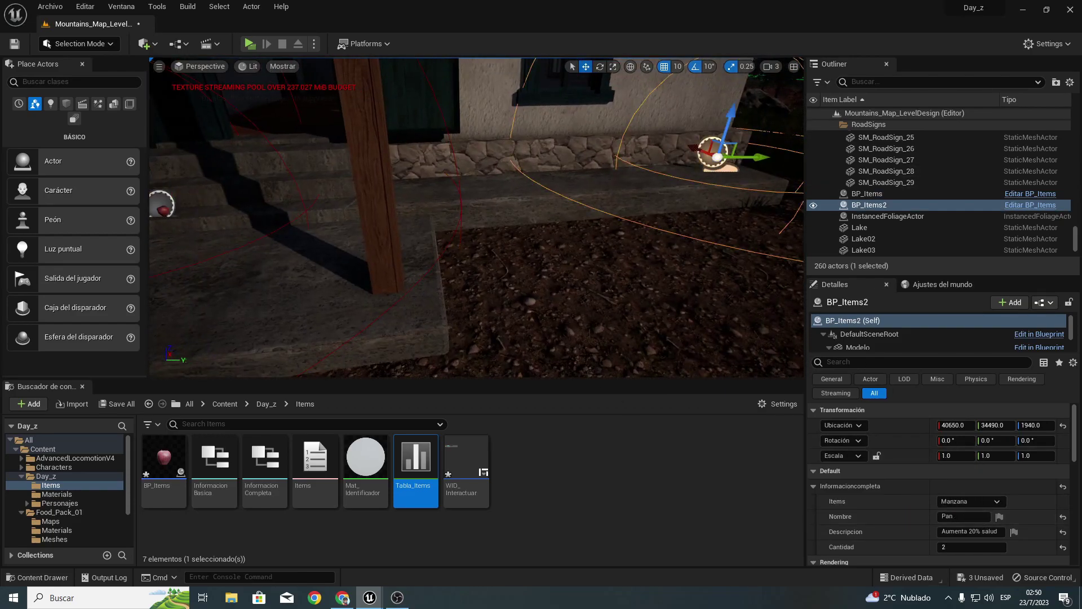
{"action": "key", "text": "f"}
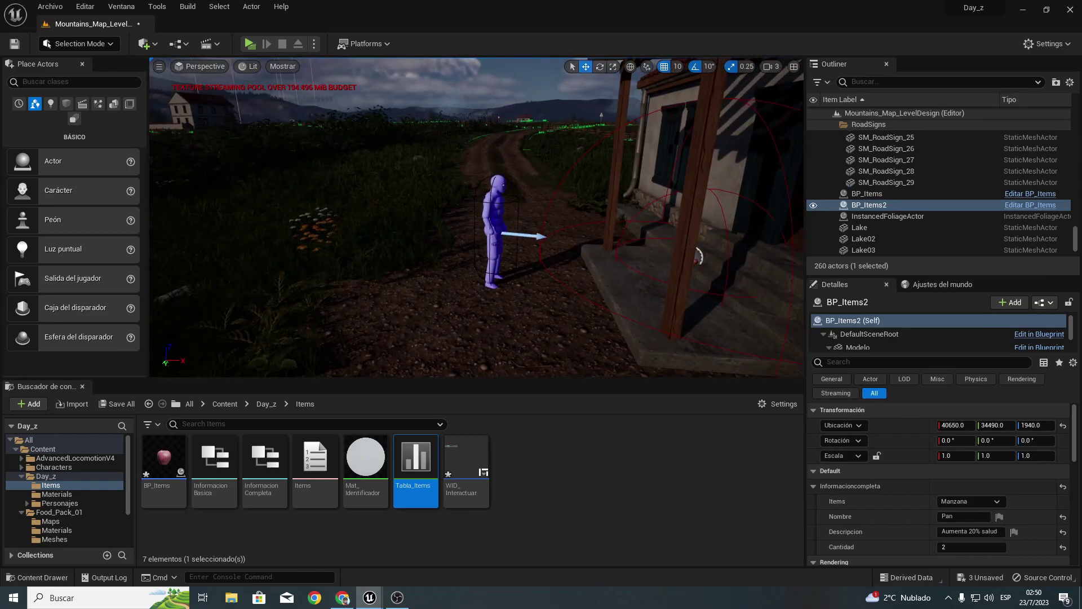
{"action": "mouse_move", "coordinate": [367, 599]}
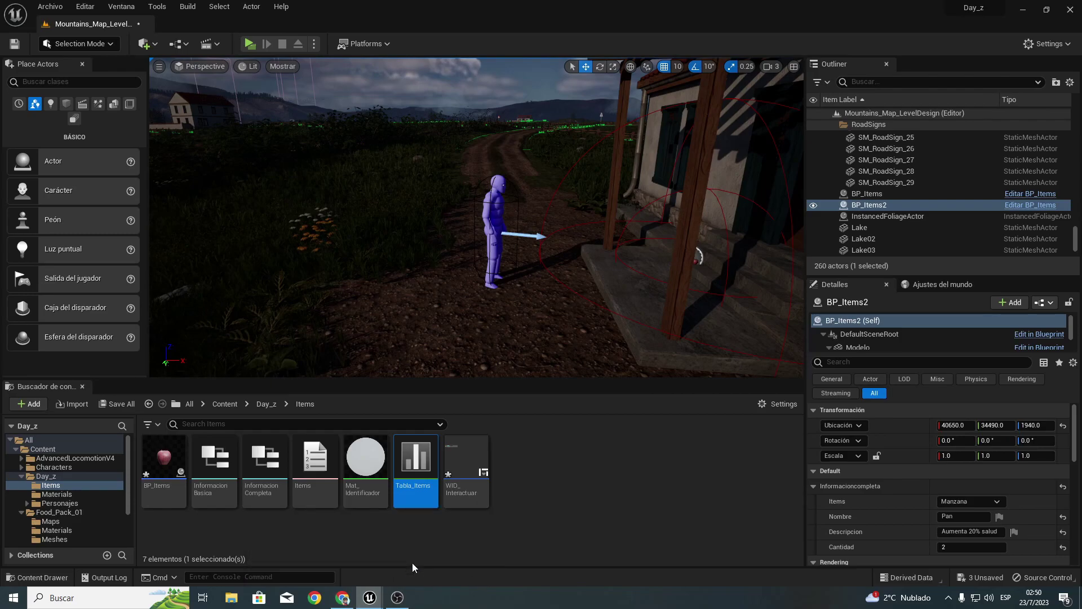
{"action": "left_click", "coordinate": [412, 563]}
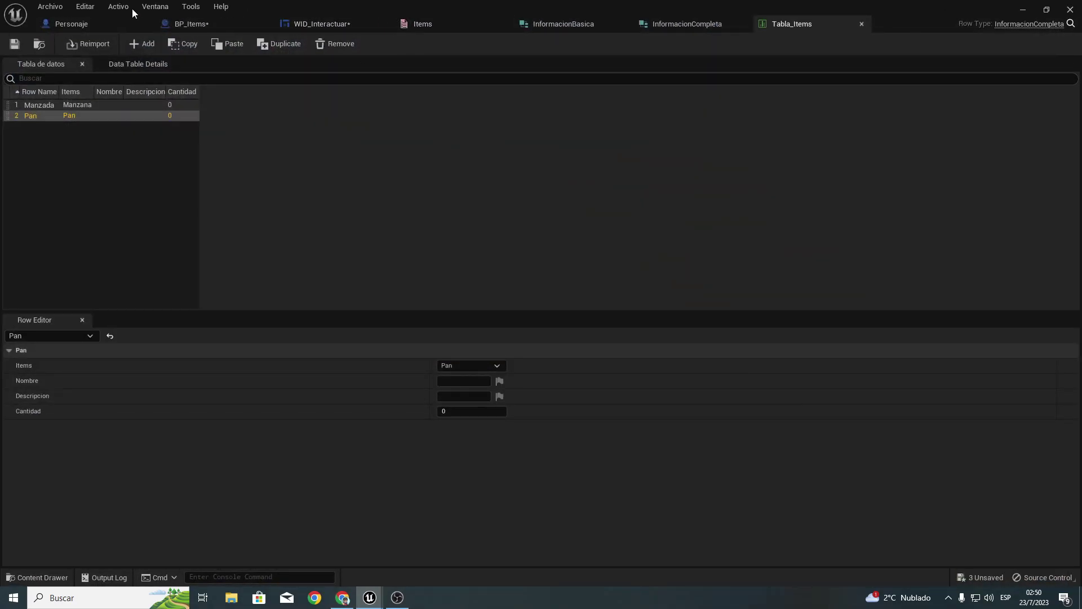
Step: Back in BP_Items, wire the Cantidad value into the function's Return Node
{"action": "left_click", "coordinate": [209, 26]}
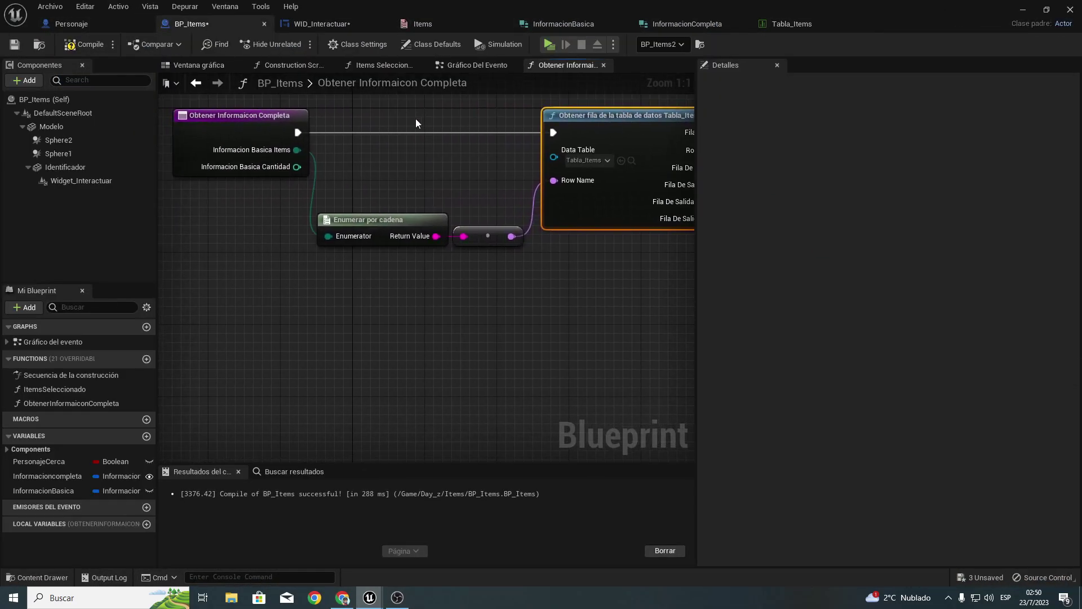
{"action": "left_click_drag", "start_coordinate": [302, 166], "coordinate": [562, 210]}
{"action": "right_click_drag", "start_coordinate": [382, 199], "coordinate": [562, 208]}
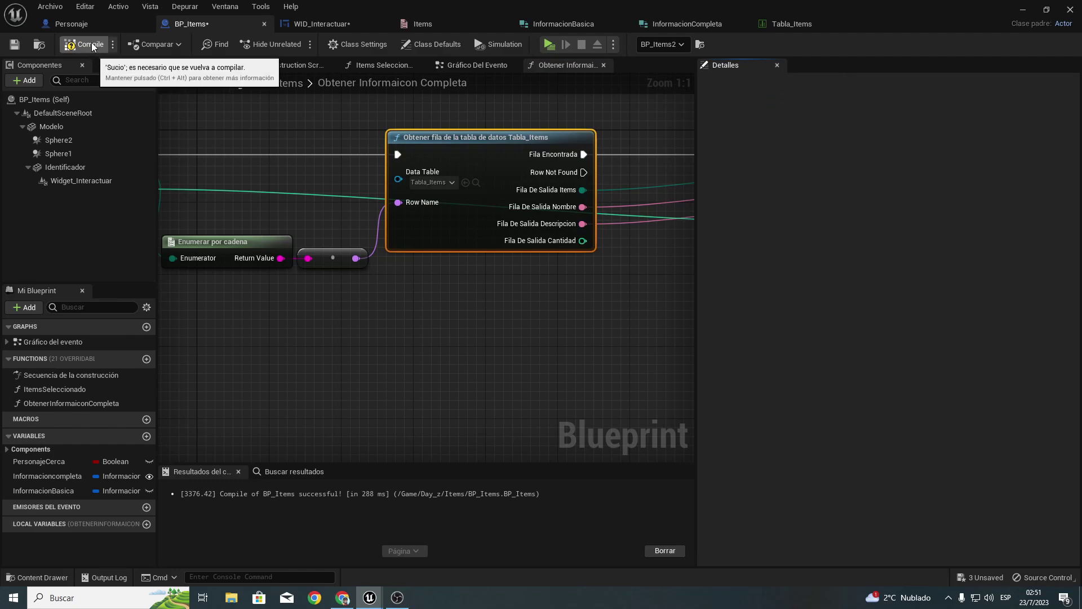
Step: In the Event Graph, place an Obtener Informaicon Completa call chained after the widget cast
{"action": "left_click", "coordinate": [451, 64]}
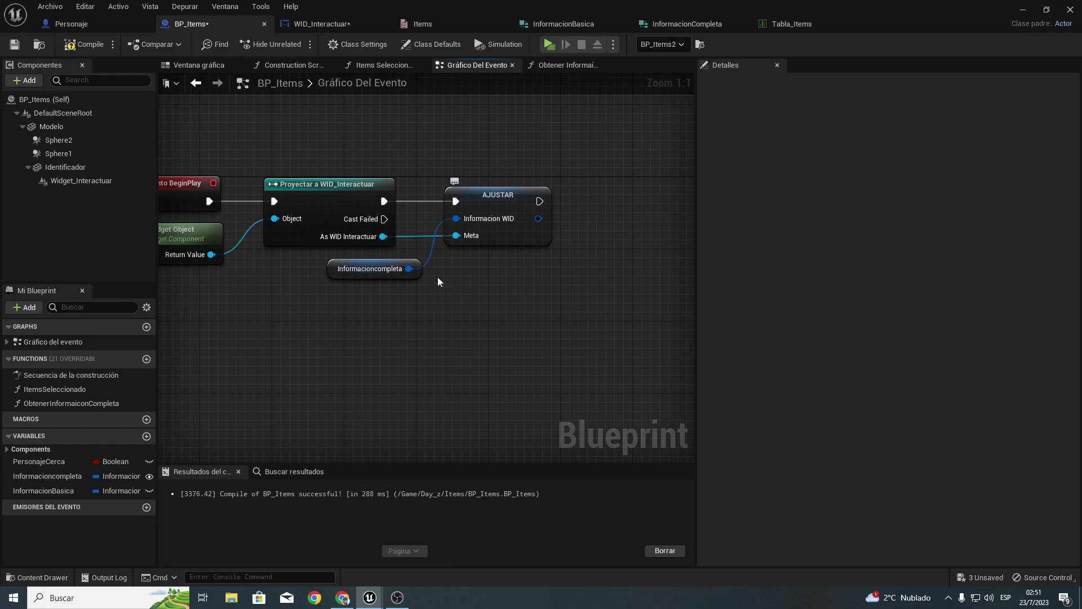
{"action": "mouse_move", "coordinate": [418, 300]}
{"action": "left_mouse_down"}
{"action": "mouse_move", "coordinate": [507, 206]}
{"action": "mouse_move", "coordinate": [630, 201]}
{"action": "left_mouse_up"}
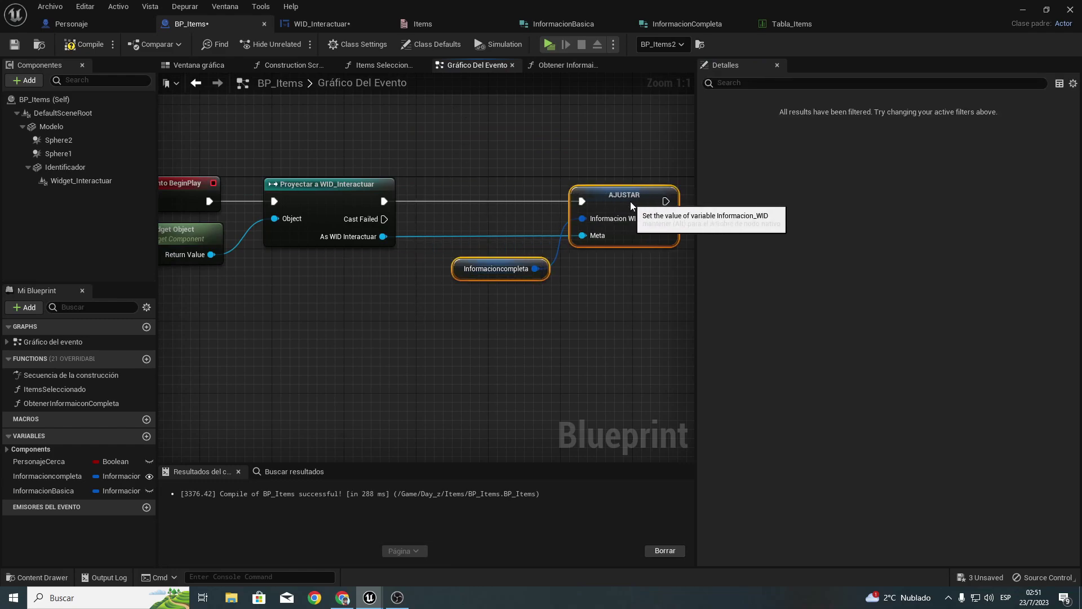
{"action": "right_click_drag", "start_coordinate": [480, 226], "coordinate": [355, 225]}
{"action": "left_click_drag", "start_coordinate": [460, 199], "coordinate": [510, 198]}
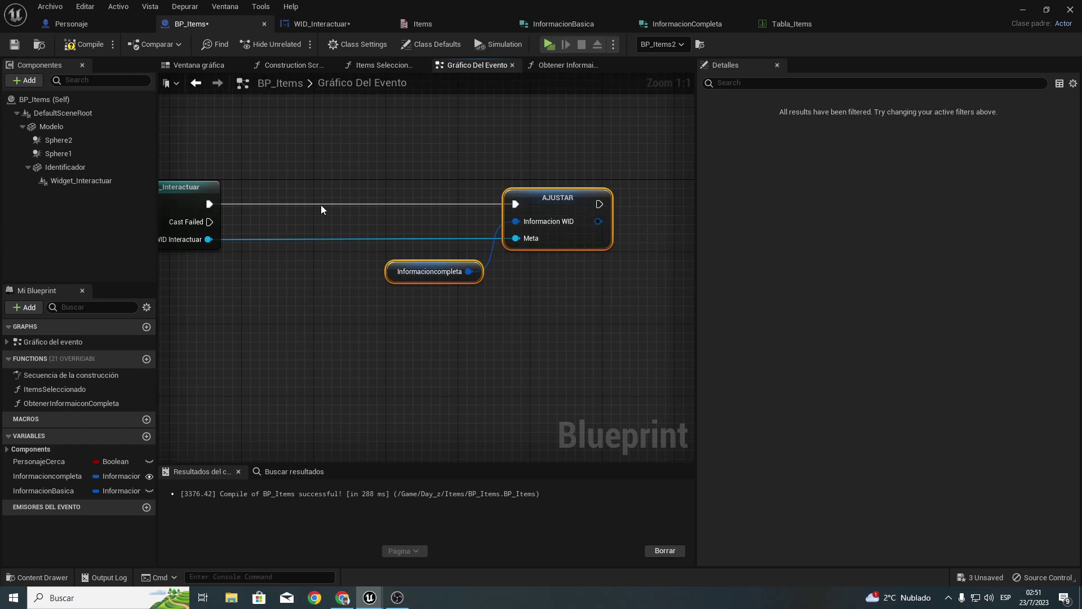
{"action": "right_click_drag", "start_coordinate": [57, 369], "coordinate": [208, 371]}
{"action": "left_click_drag", "start_coordinate": [73, 403], "coordinate": [445, 181]}
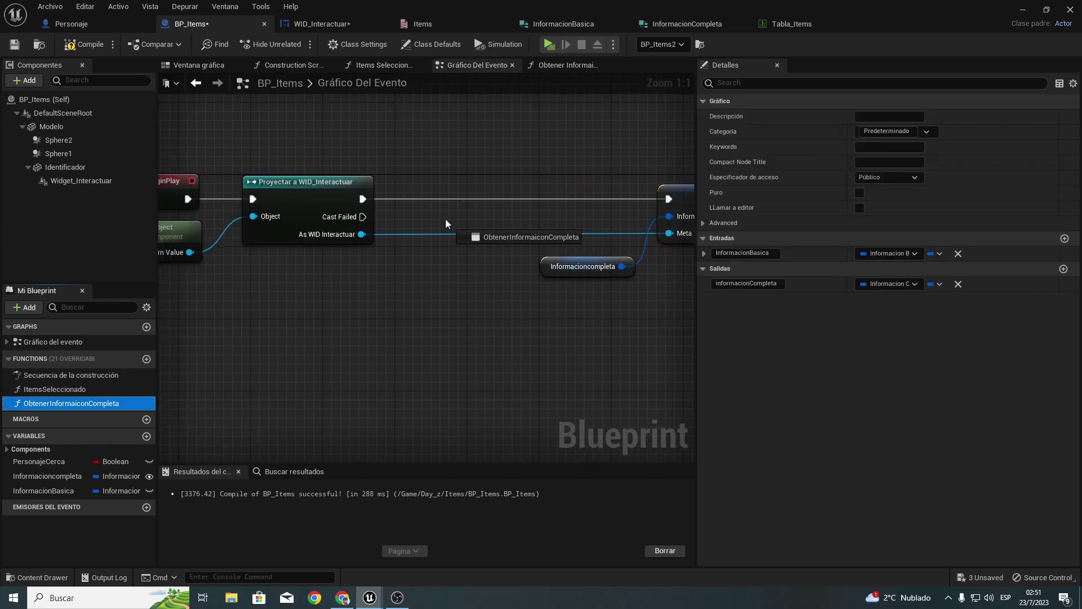
{"action": "mouse_move", "coordinate": [71, 402]}
{"action": "left_mouse_down"}
{"action": "mouse_move", "coordinate": [445, 181]}
{"action": "mouse_move", "coordinate": [362, 199]}
{"action": "left_mouse_up"}
{"action": "left_click_drag", "start_coordinate": [555, 237], "coordinate": [544, 229]}
{"action": "right_click_drag", "start_coordinate": [544, 229], "coordinate": [370, 240]}
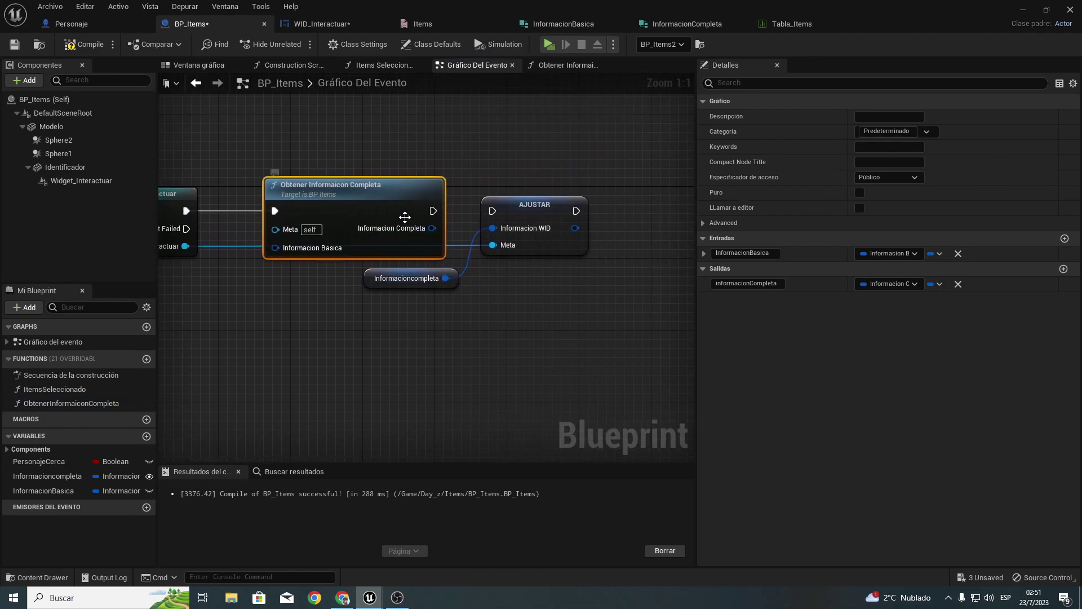
Step: Delete the old Informacioncompleta getter and move the AJUSTAR node right
{"action": "right_click_drag", "start_coordinate": [493, 280], "coordinate": [404, 282]}
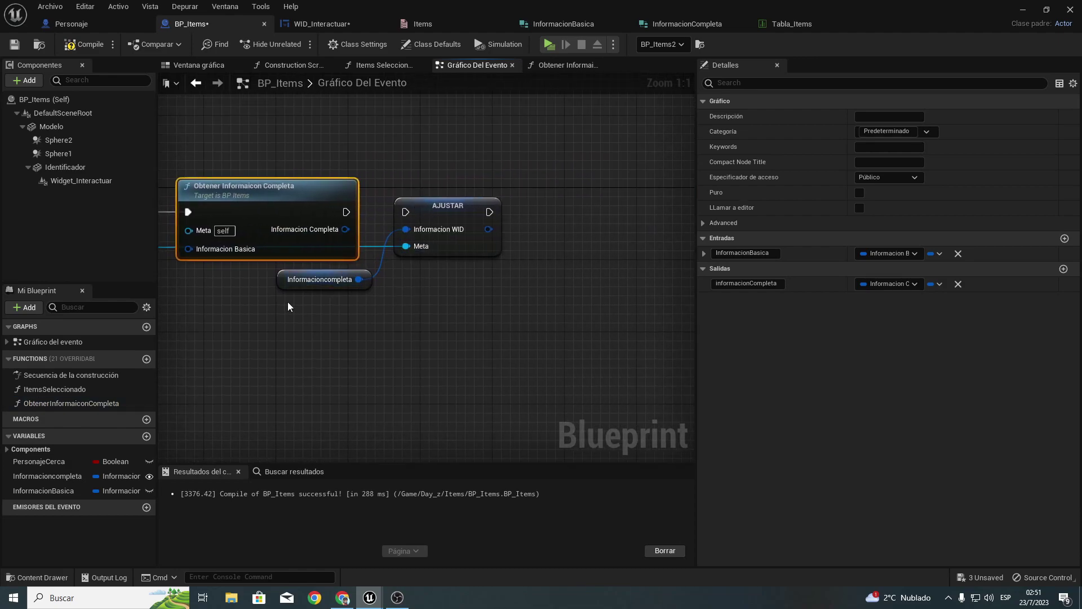
{"action": "right_click", "coordinate": [331, 281]}
{"action": "left_click", "coordinate": [389, 296]}
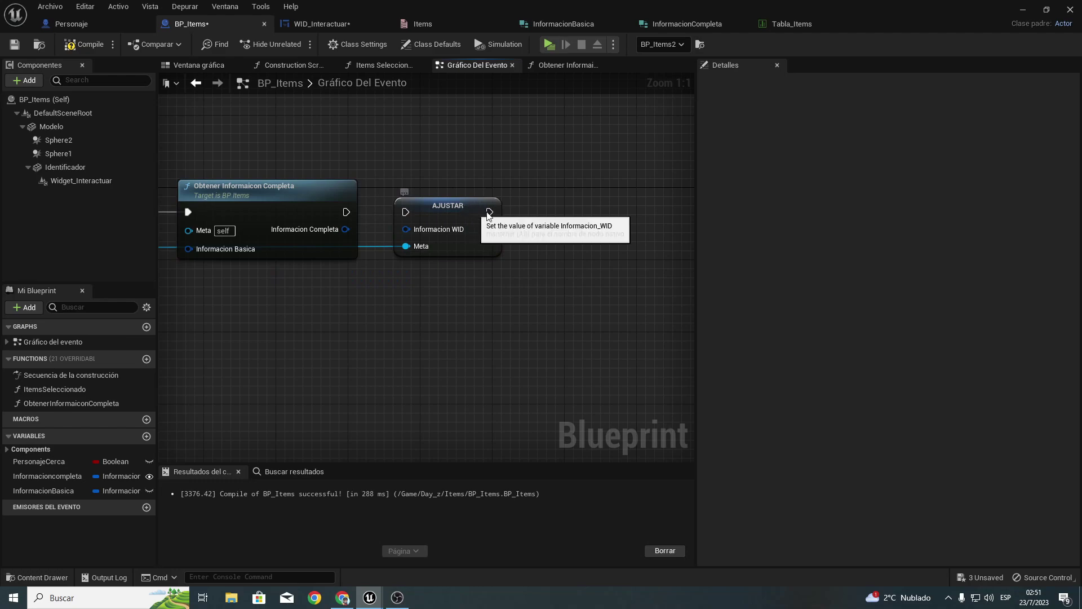
{"action": "left_click_drag", "start_coordinate": [472, 207], "coordinate": [581, 208]}
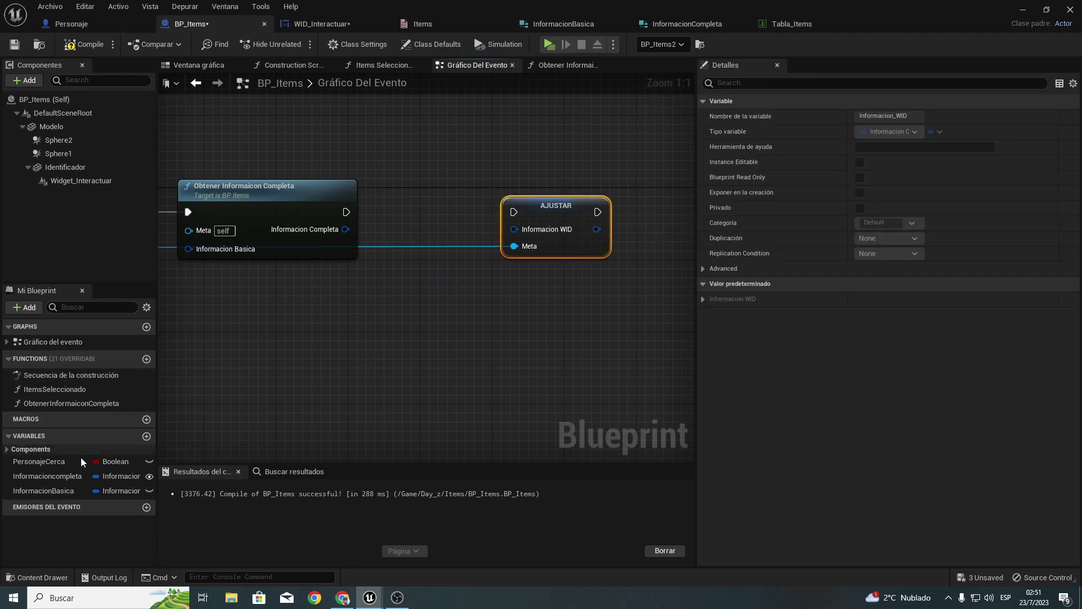
Step: Add a Set Informacioncompleta fed by the function result and pass its value into Informacion WID
{"action": "left_click_drag", "start_coordinate": [59, 476], "coordinate": [405, 207]}
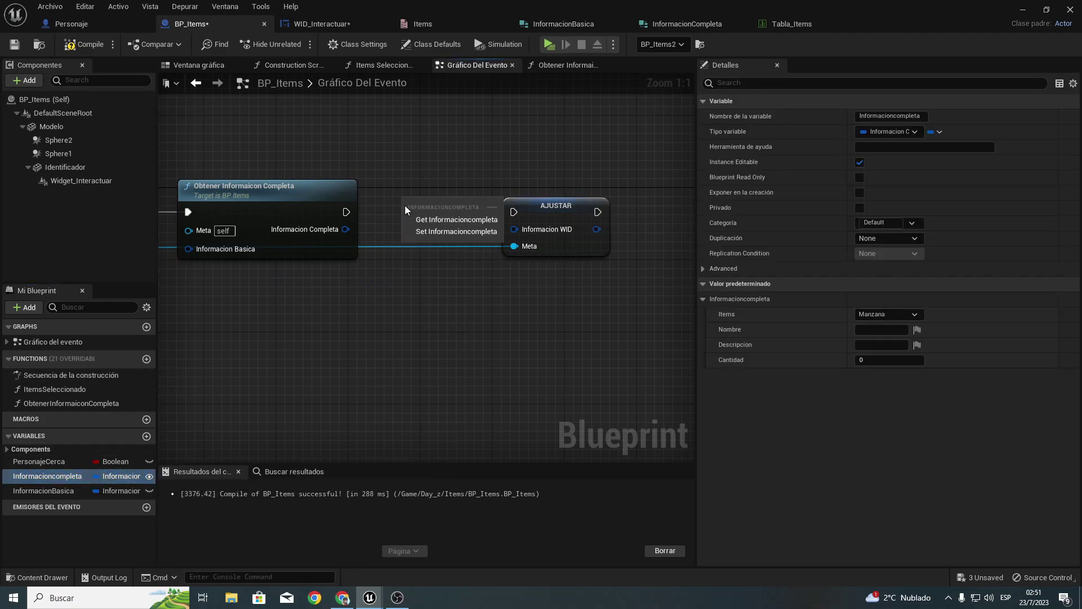
{"action": "left_click", "coordinate": [454, 231]}
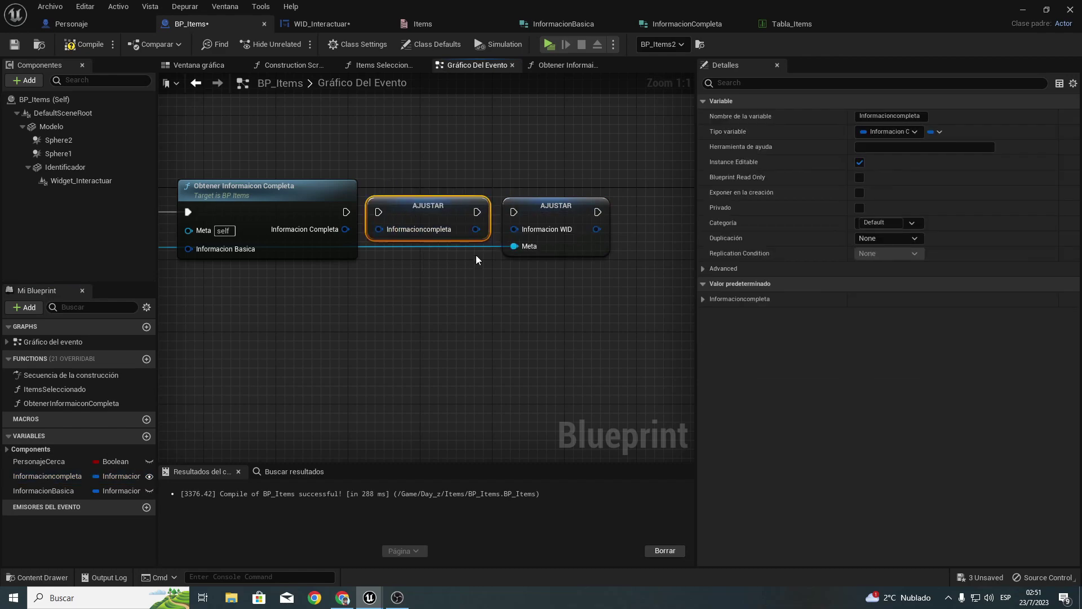
{"action": "mouse_move", "coordinate": [346, 230]}
{"action": "left_mouse_down"}
{"action": "mouse_move", "coordinate": [375, 229]}
{"action": "mouse_move", "coordinate": [377, 210]}
{"action": "left_mouse_up"}
{"action": "right_click_drag", "start_coordinate": [472, 238], "coordinate": [398, 238]}
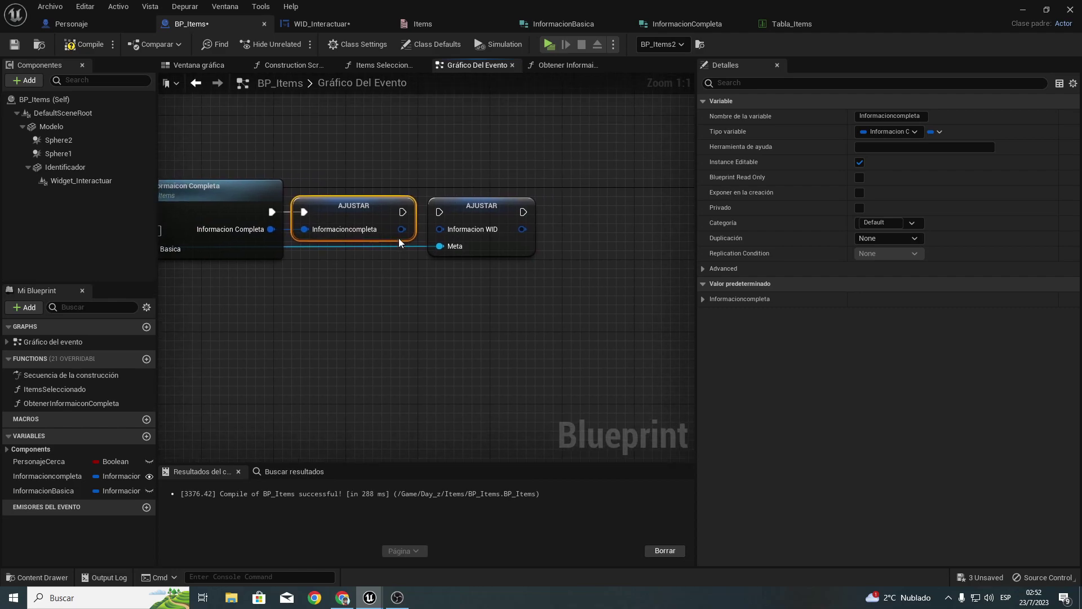
{"action": "left_click_drag", "start_coordinate": [401, 229], "coordinate": [445, 231]}
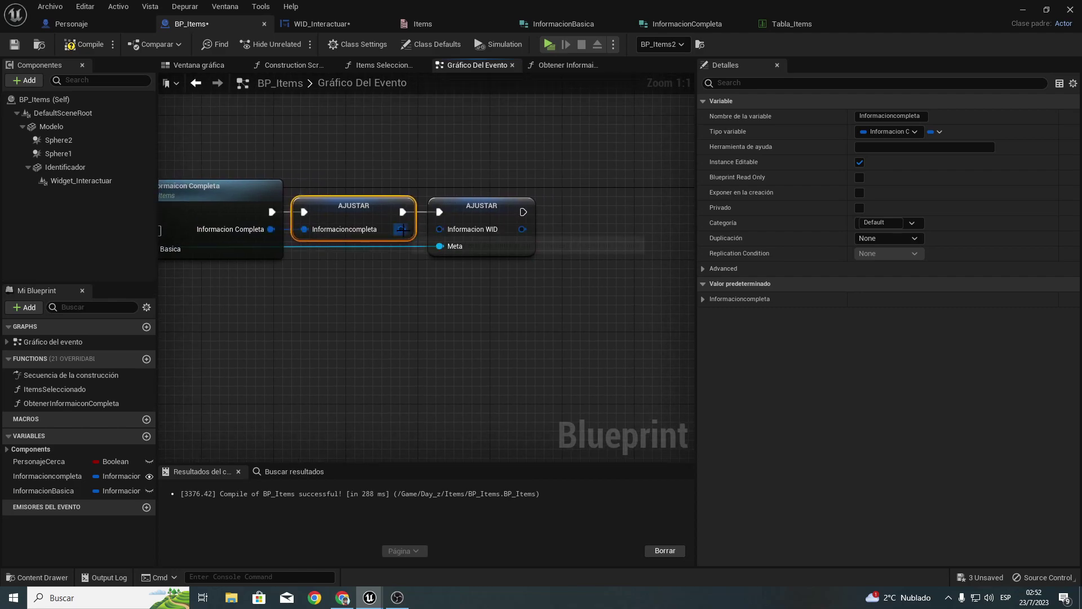
{"action": "right_click_drag", "start_coordinate": [306, 285], "coordinate": [669, 286]}
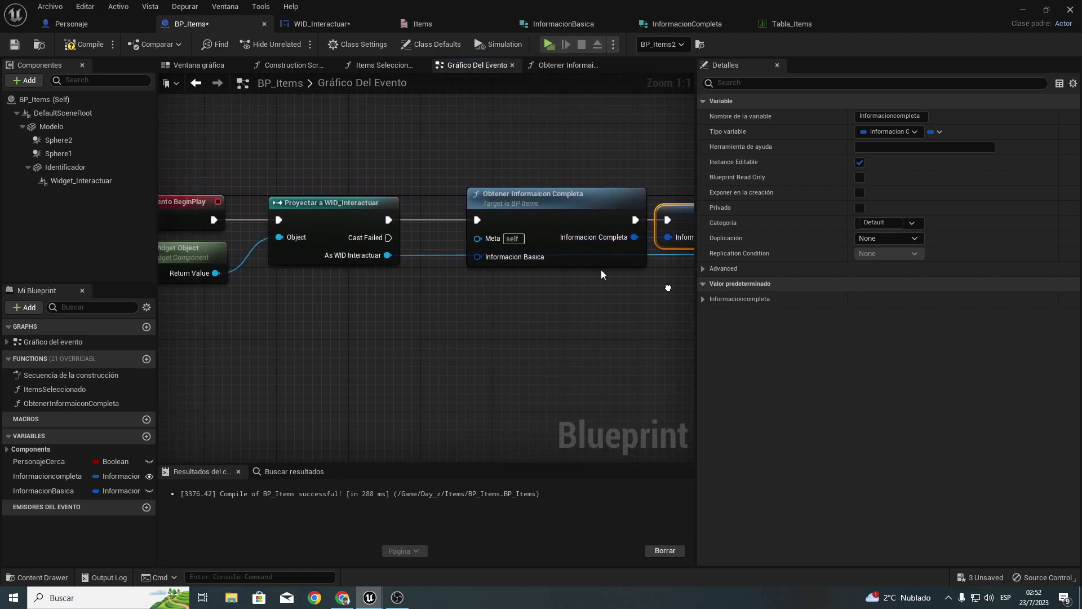
Step: Feed an InformacionBasica getter into the function's input and add a reroute on the widget wire
{"action": "left_click_drag", "start_coordinate": [43, 490], "coordinate": [342, 287]}
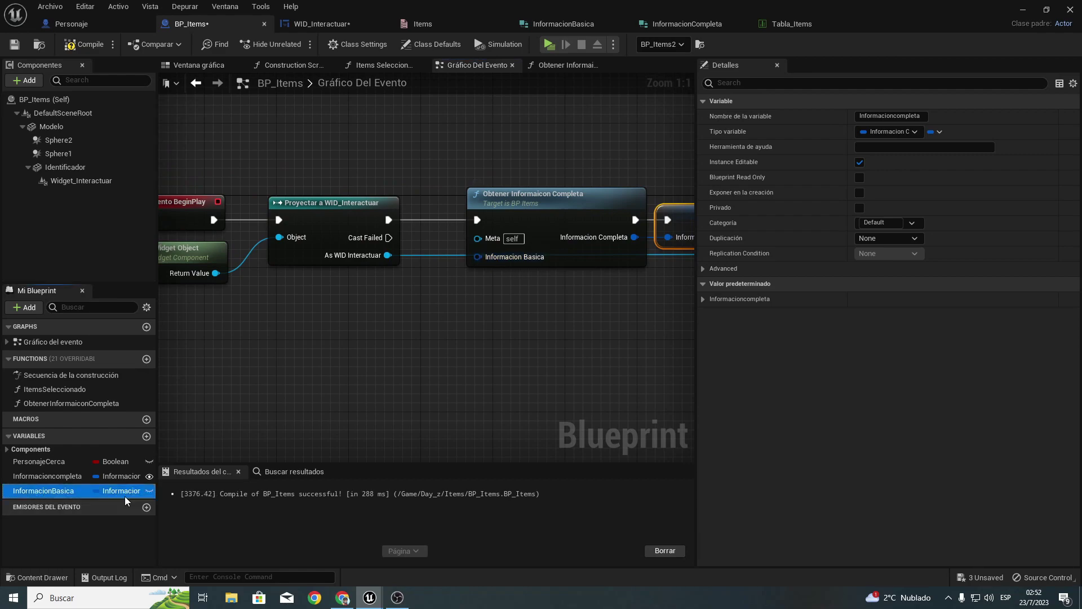
{"action": "left_click", "coordinate": [395, 310]}
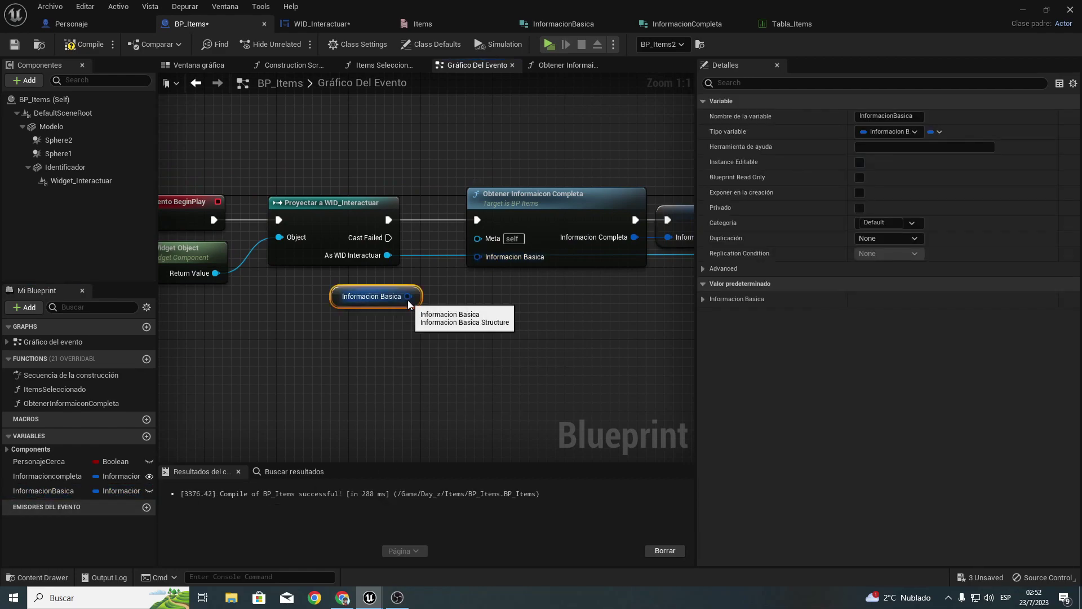
{"action": "left_click_drag", "start_coordinate": [408, 296], "coordinate": [483, 257]}
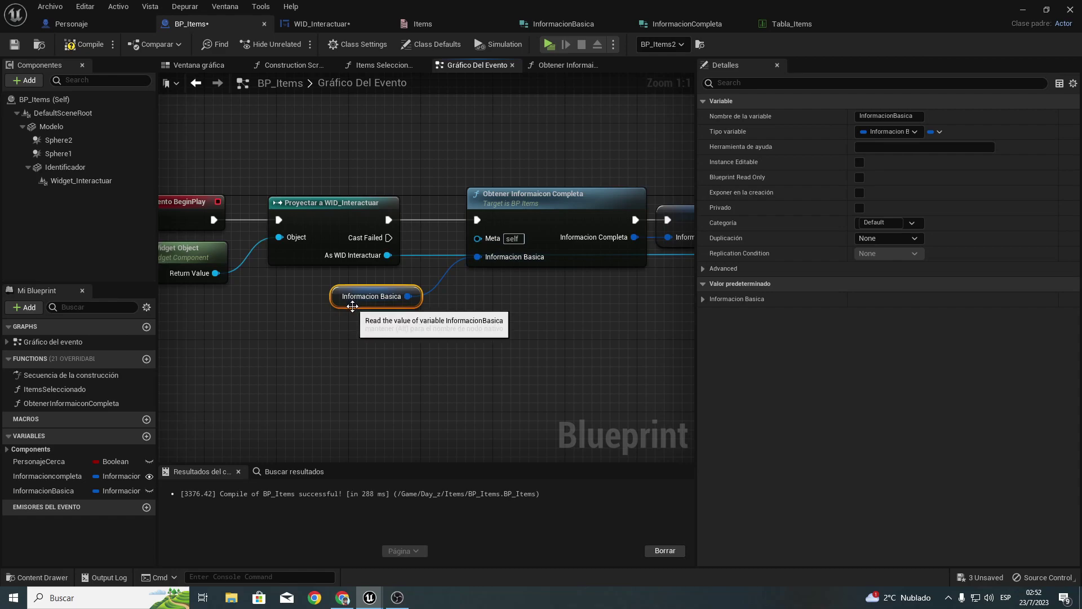
{"action": "left_click_drag", "start_coordinate": [353, 304], "coordinate": [353, 295]}
{"action": "right_click_drag", "start_coordinate": [353, 296], "coordinate": [240, 279]}
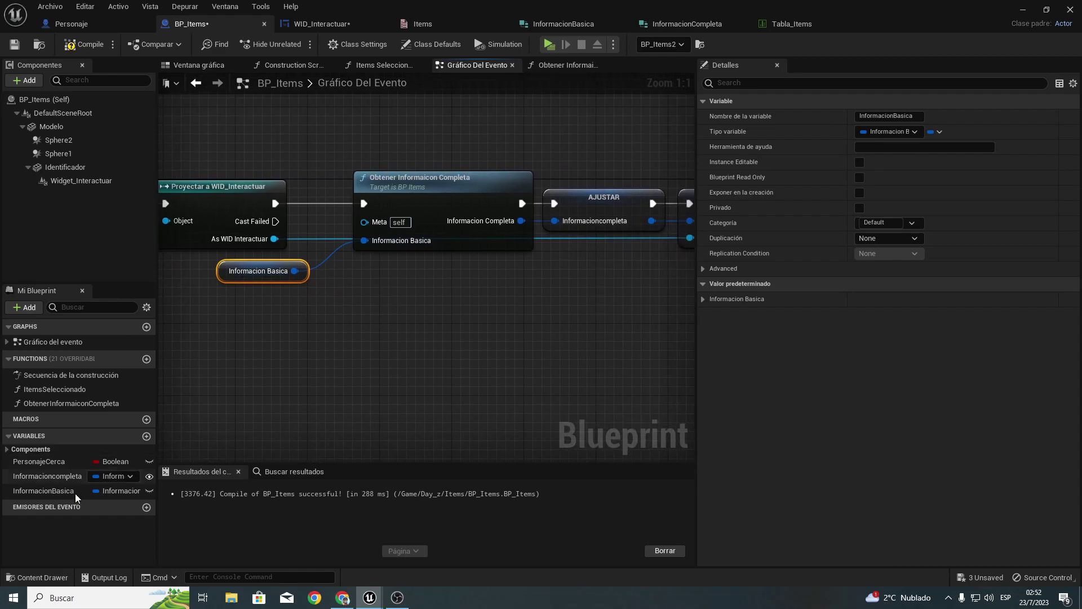
{"action": "double_click", "coordinate": [306, 237]}
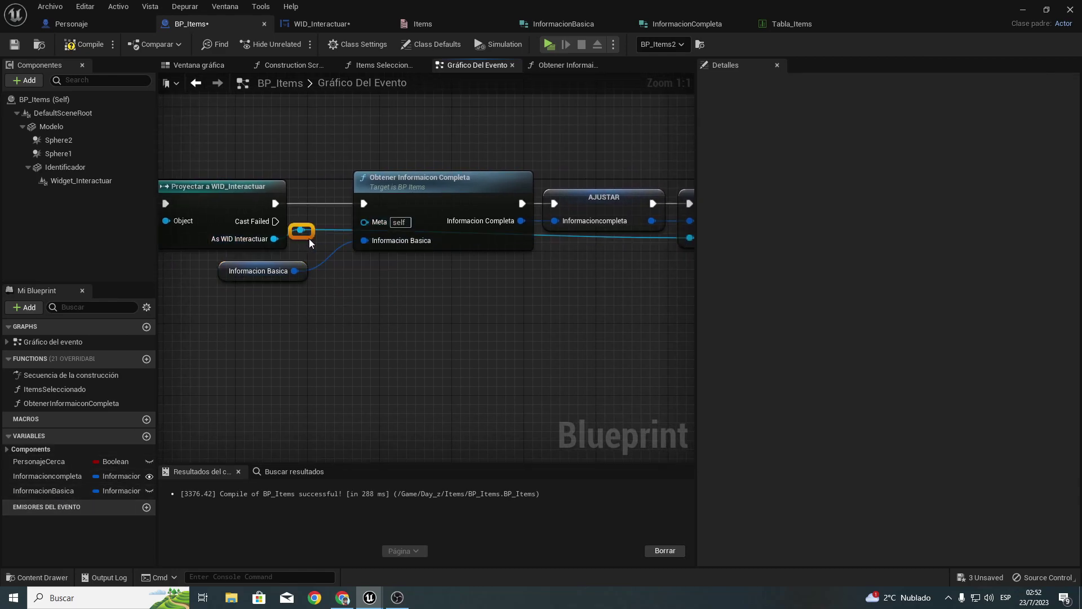
{"action": "left_click_drag", "start_coordinate": [300, 230], "coordinate": [301, 157]}
{"action": "right_click_drag", "start_coordinate": [381, 268], "coordinate": [433, 317]}
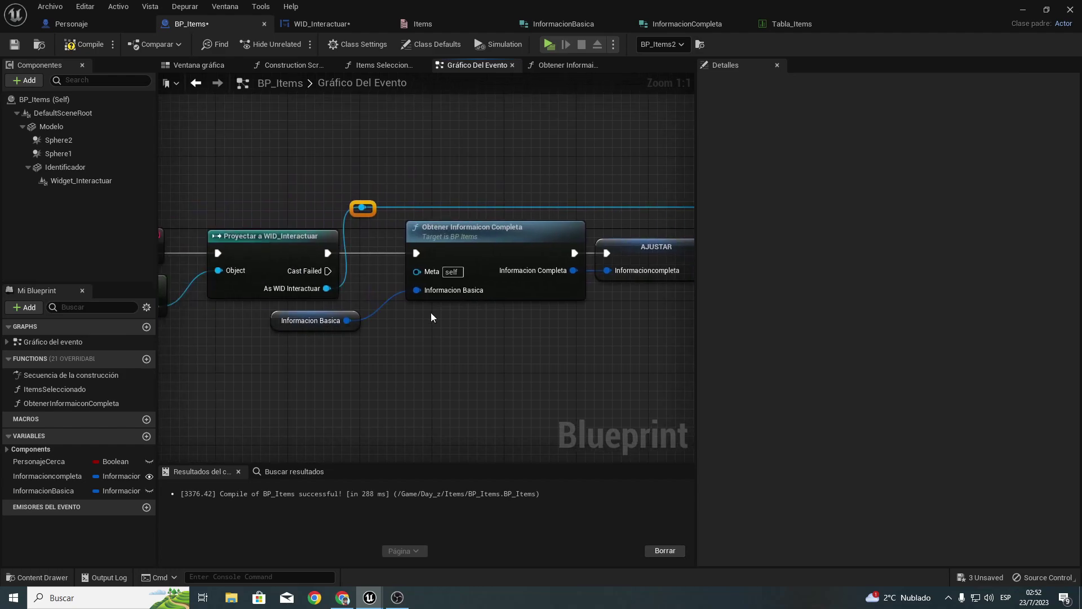
Step: Turn off Instance Editable for Informacioncompleta and turn it on for InformacionBasica
{"action": "left_click", "coordinate": [37, 477]}
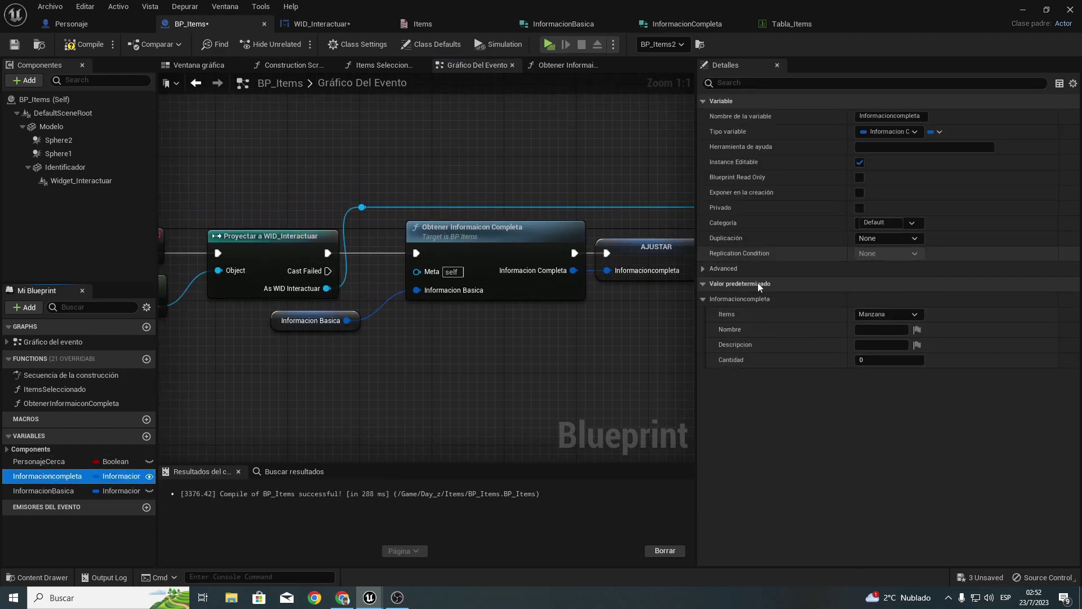
{"action": "left_click", "coordinate": [150, 477]}
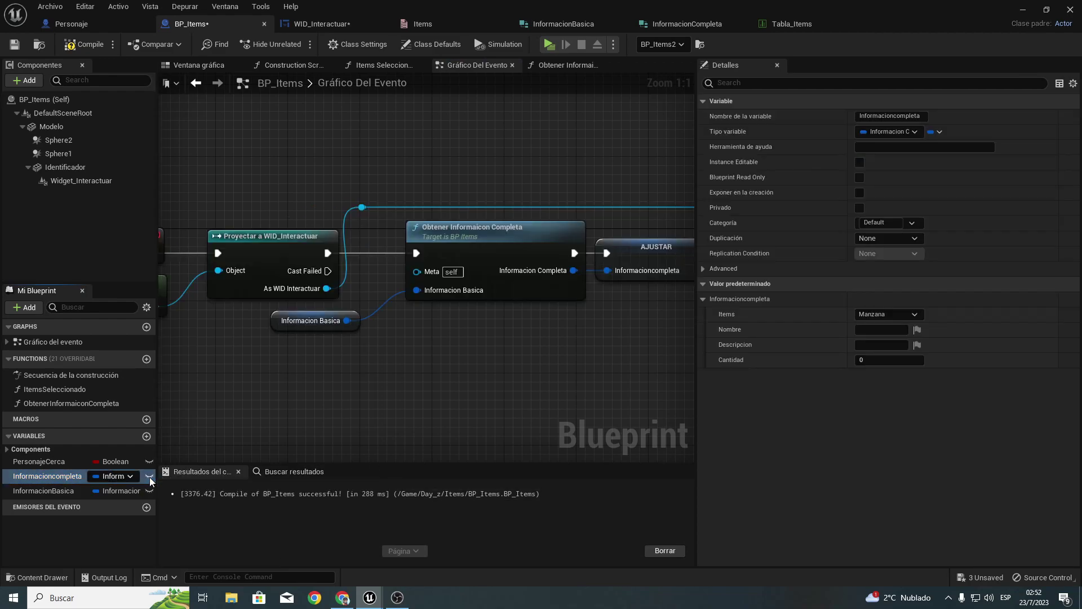
{"action": "left_click", "coordinate": [133, 495]}
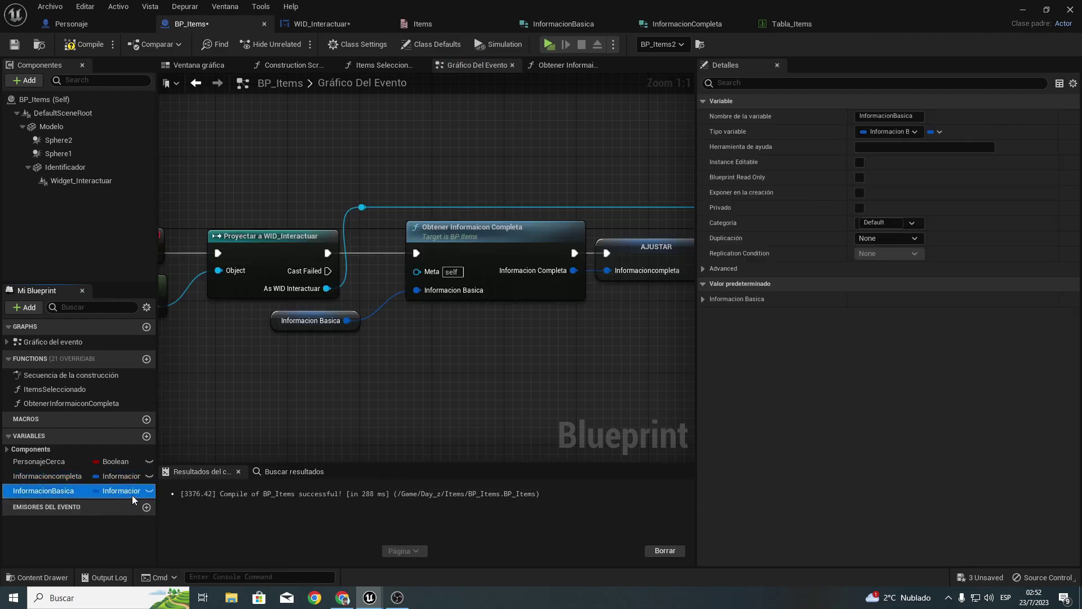
{"action": "left_click", "coordinate": [149, 491]}
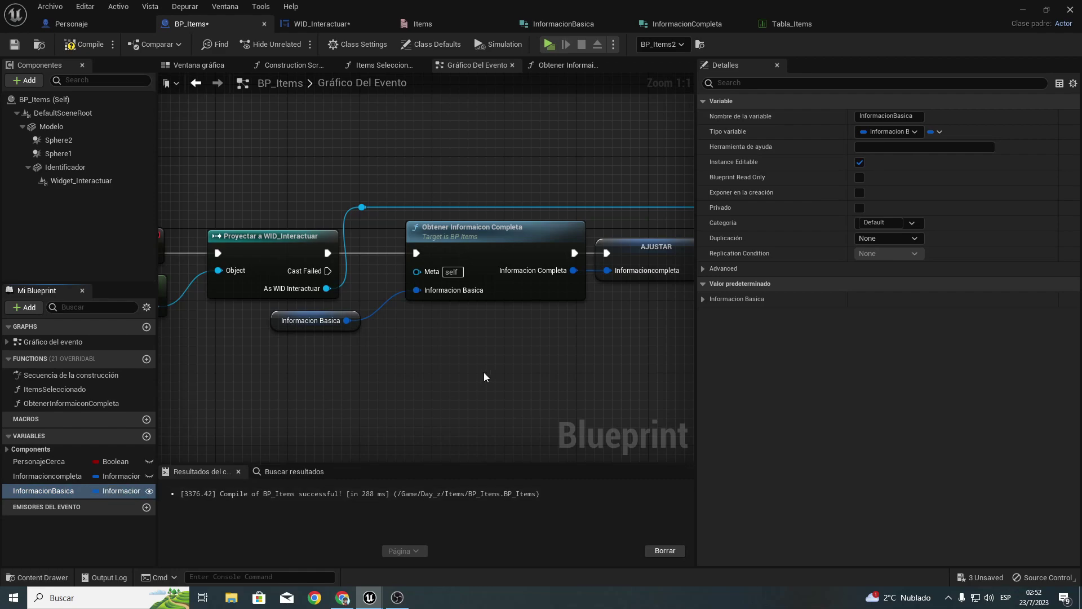
{"action": "right_click_drag", "start_coordinate": [484, 372], "coordinate": [346, 332]}
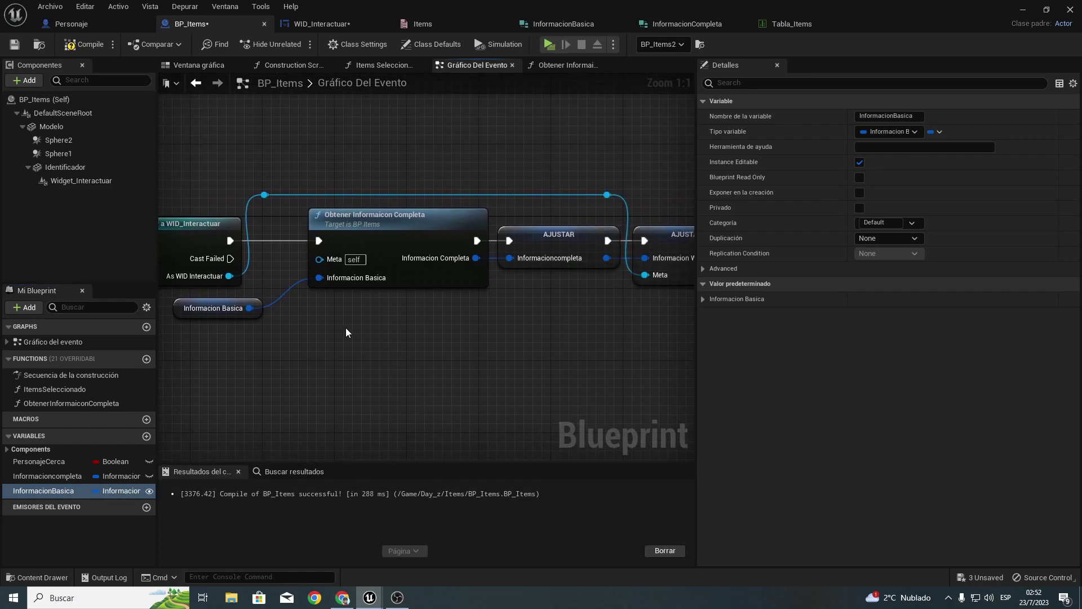
Step: Save BP_Items, expose InformacionBasica on spawn, recompile, and start Play in Editor
{"action": "left_click", "coordinate": [17, 45]}
{"action": "left_click", "coordinate": [860, 195]}
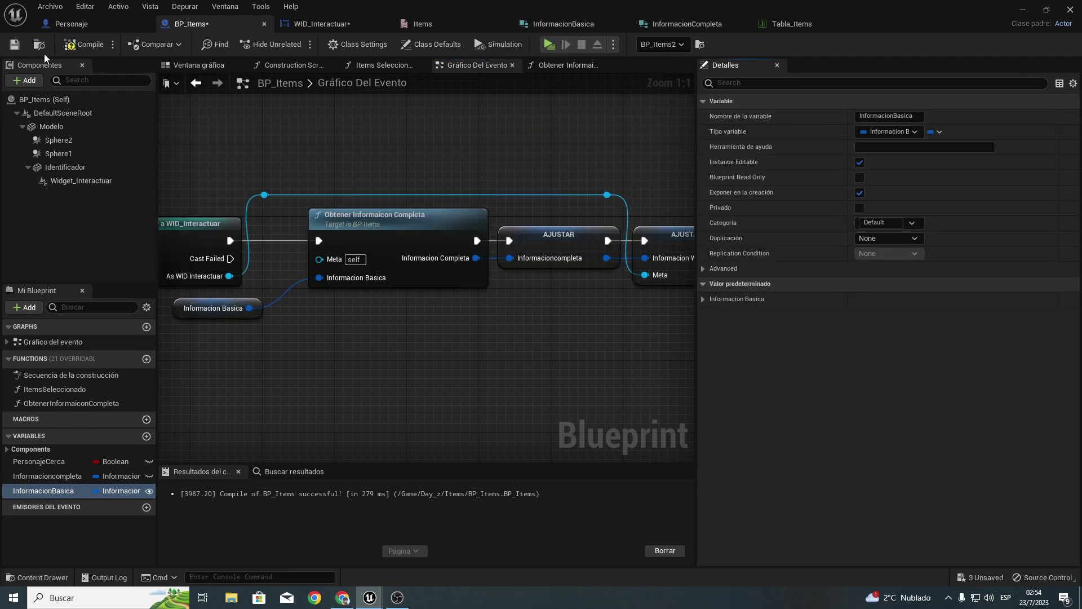
{"action": "left_click", "coordinate": [97, 45]}
{"action": "left_click", "coordinate": [546, 46]}
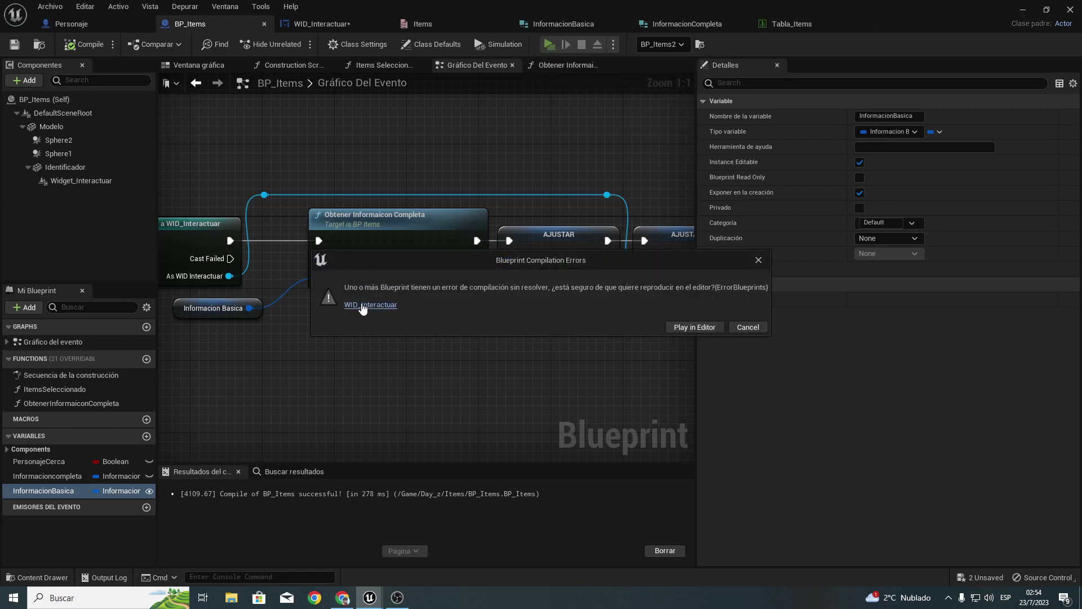
Step: Open WID_Interactuar from the error dialog, close the Message Log, and recompile the widget
{"action": "left_click", "coordinate": [364, 305]}
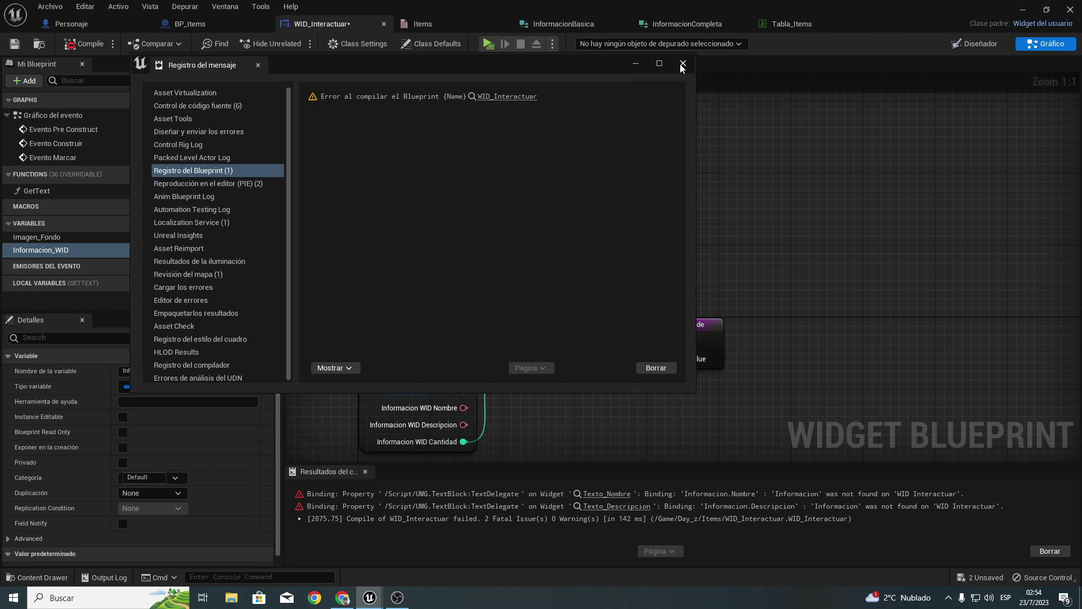
{"action": "left_click", "coordinate": [682, 64]}
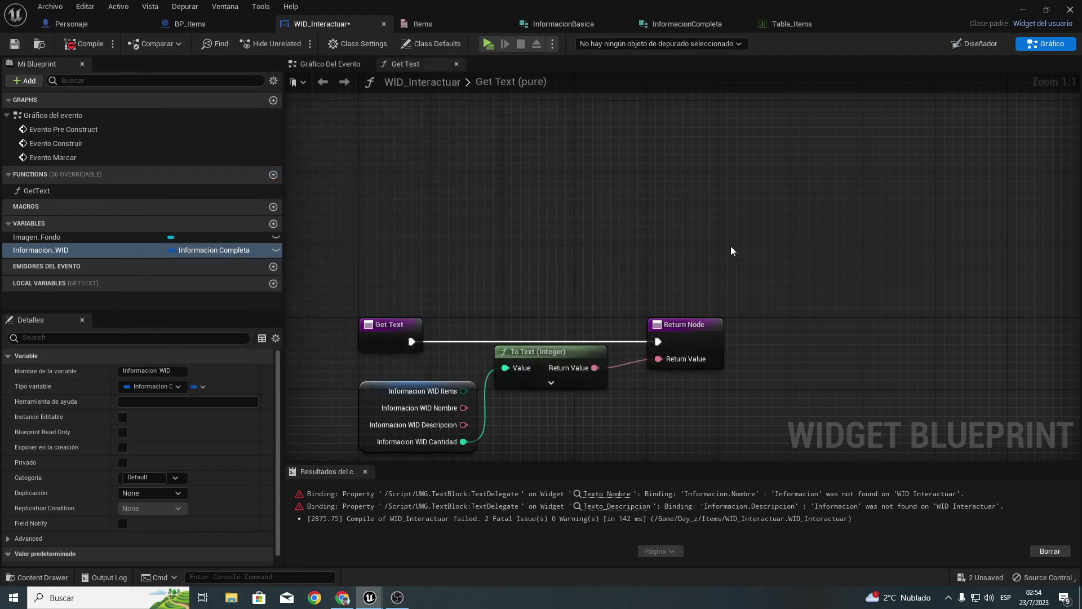
{"action": "left_click", "coordinate": [92, 44]}
{"action": "right_click_drag", "start_coordinate": [370, 180], "coordinate": [568, 179]}
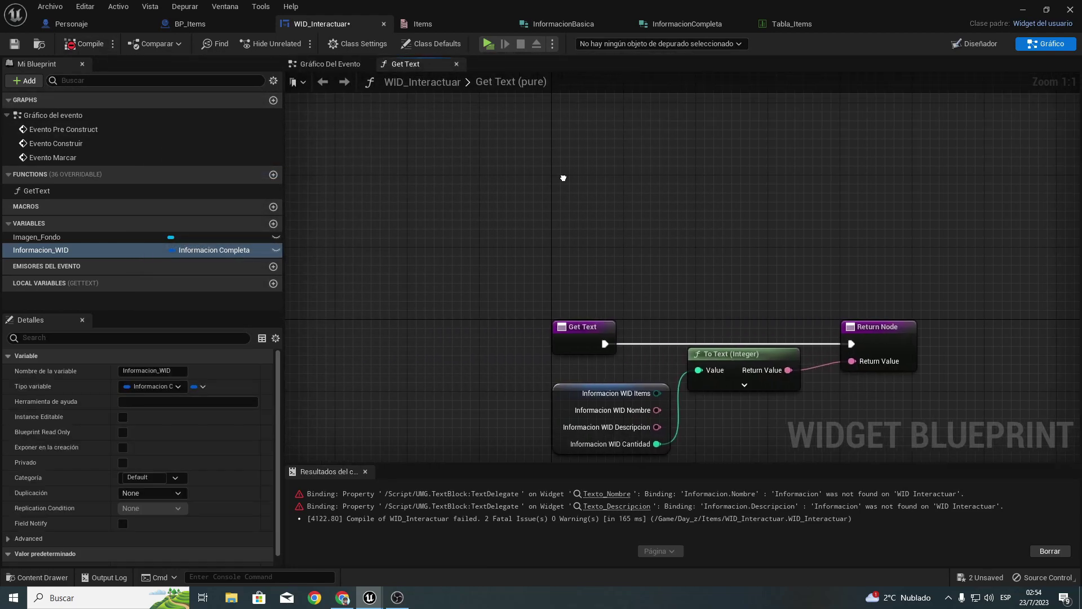
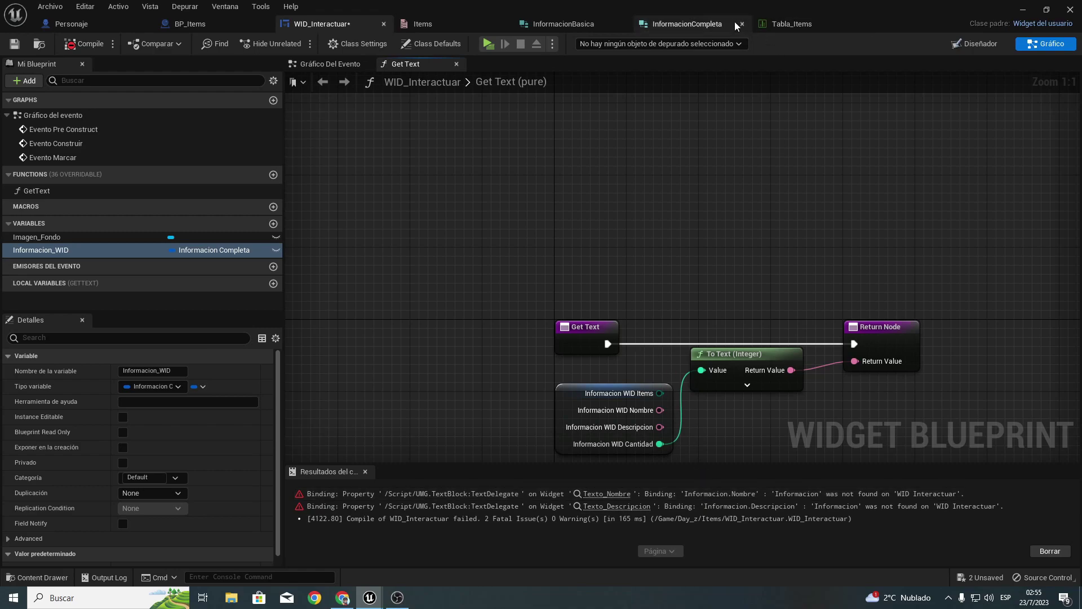
Step: In the Designer, bind Texto_Nombre's Texto to Informacion_WID > Nombre, replacing the broken binding
{"action": "left_click", "coordinate": [39, 191]}
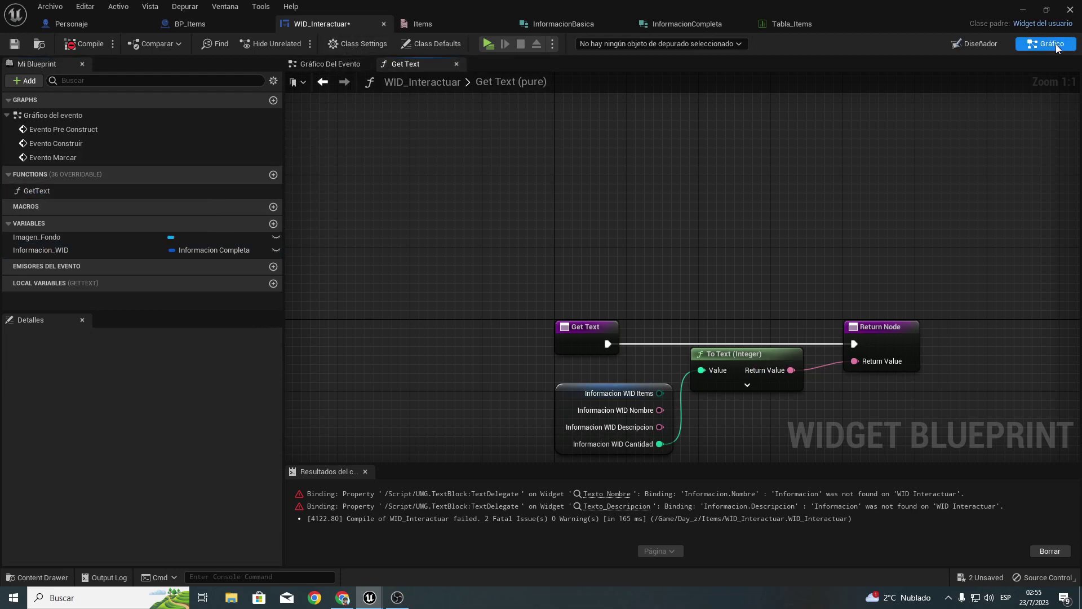
{"action": "left_click", "coordinate": [978, 44]}
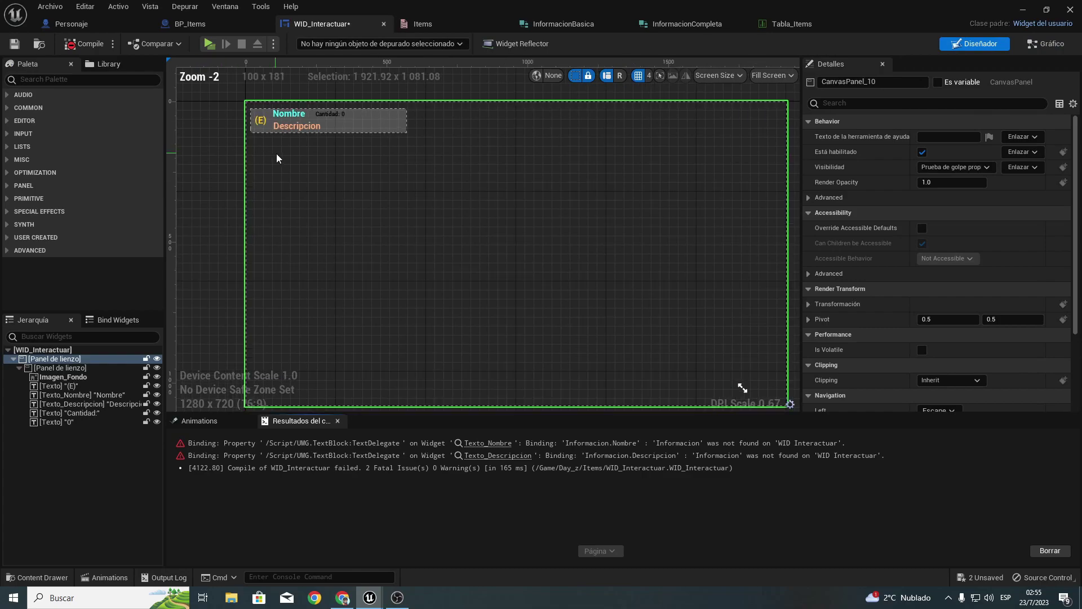
{"action": "scroll", "coordinate": [279, 151], "scroll_direction": "up", "scroll_amount": 3}
{"action": "scroll", "coordinate": [341, 313], "scroll_direction": "up", "scroll_amount": 2}
{"action": "scroll", "coordinate": [347, 225], "scroll_direction": "up", "scroll_amount": 1}
{"action": "scroll", "coordinate": [363, 202], "scroll_direction": "up", "scroll_amount": 1}
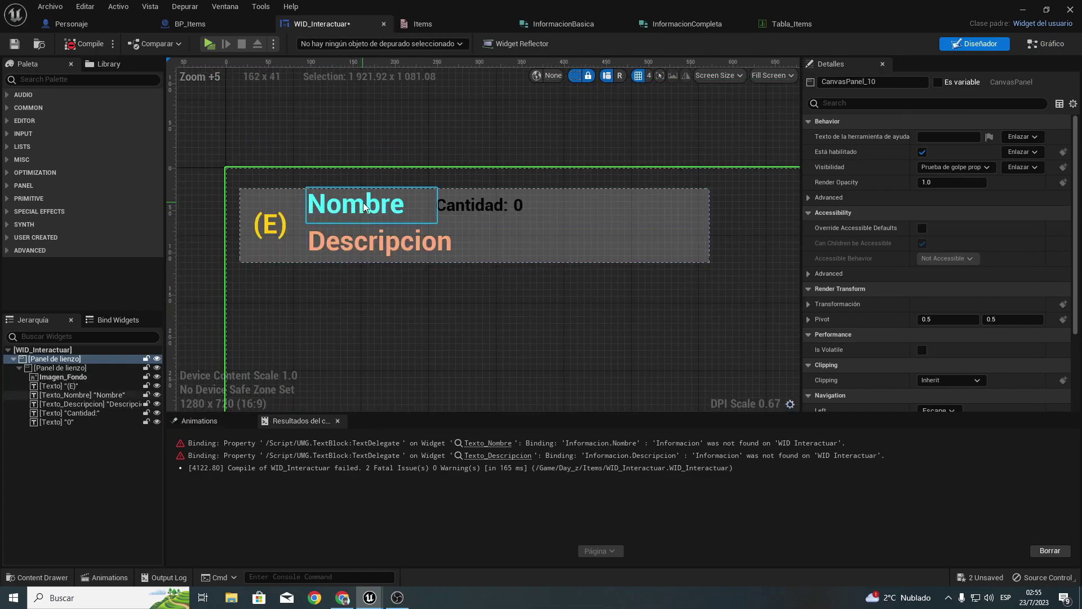
{"action": "left_click", "coordinate": [363, 205]}
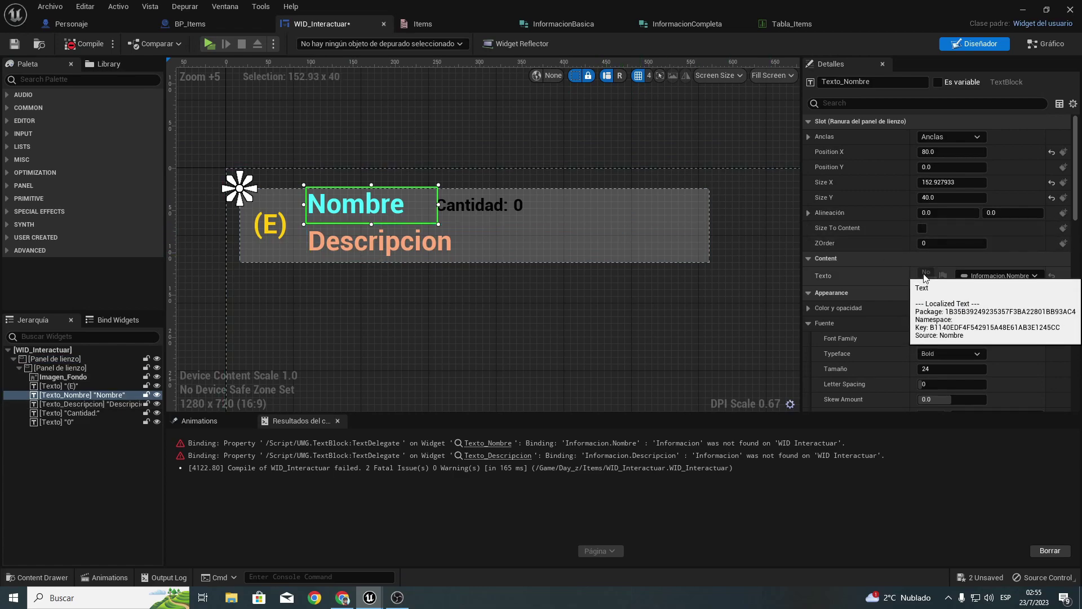
{"action": "left_click", "coordinate": [1002, 277]}
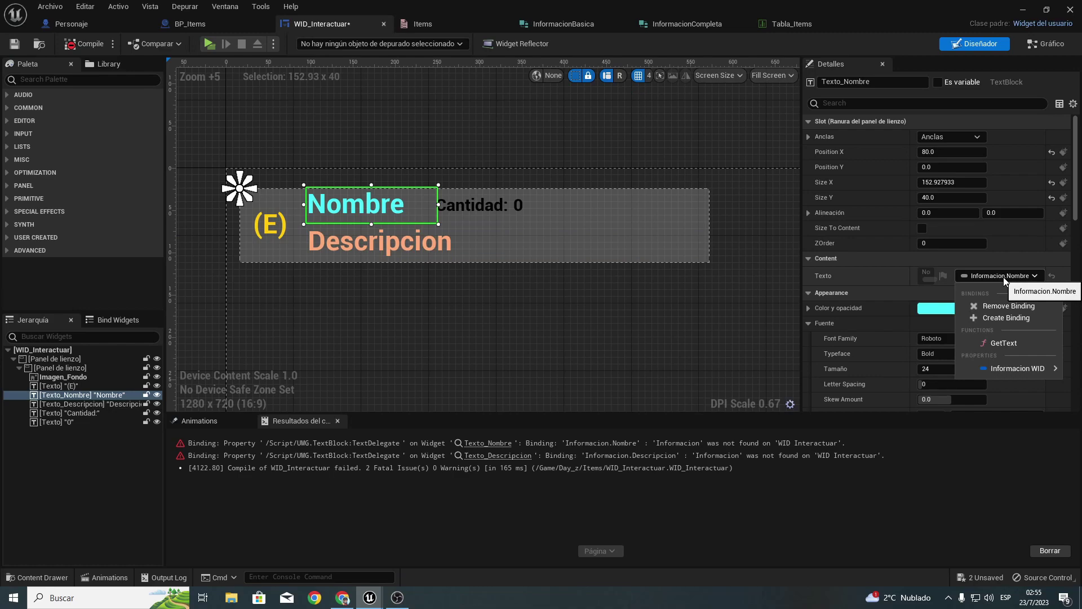
{"action": "mouse_move", "coordinate": [998, 370]}
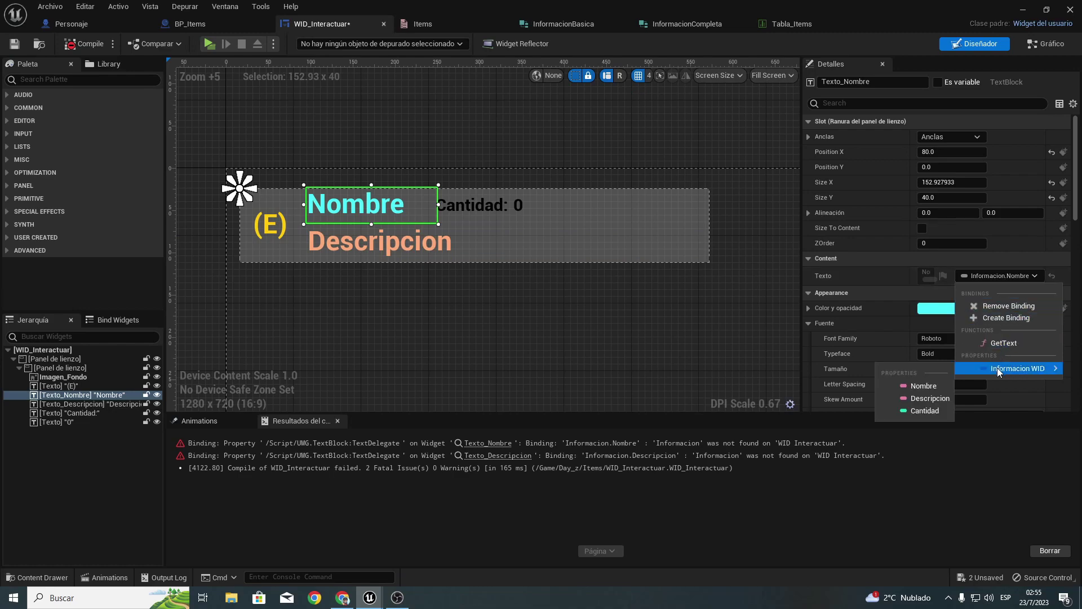
{"action": "left_click", "coordinate": [906, 384]}
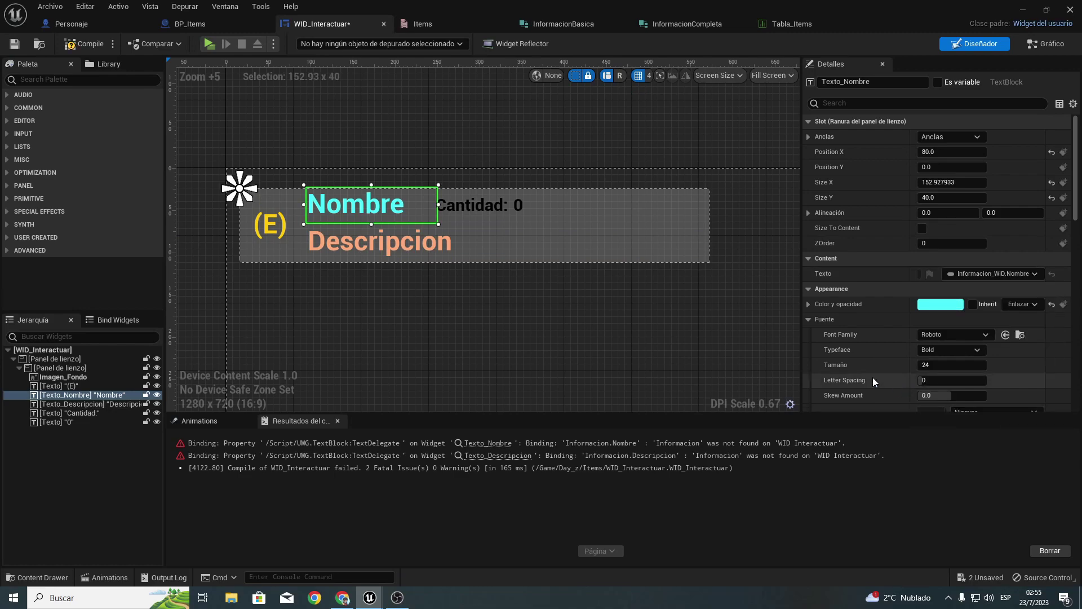
Step: Bind Texto_Descripcion to Informacion_WID > Descripcion, compile the widget, and start a play session
{"action": "left_click", "coordinate": [315, 242]}
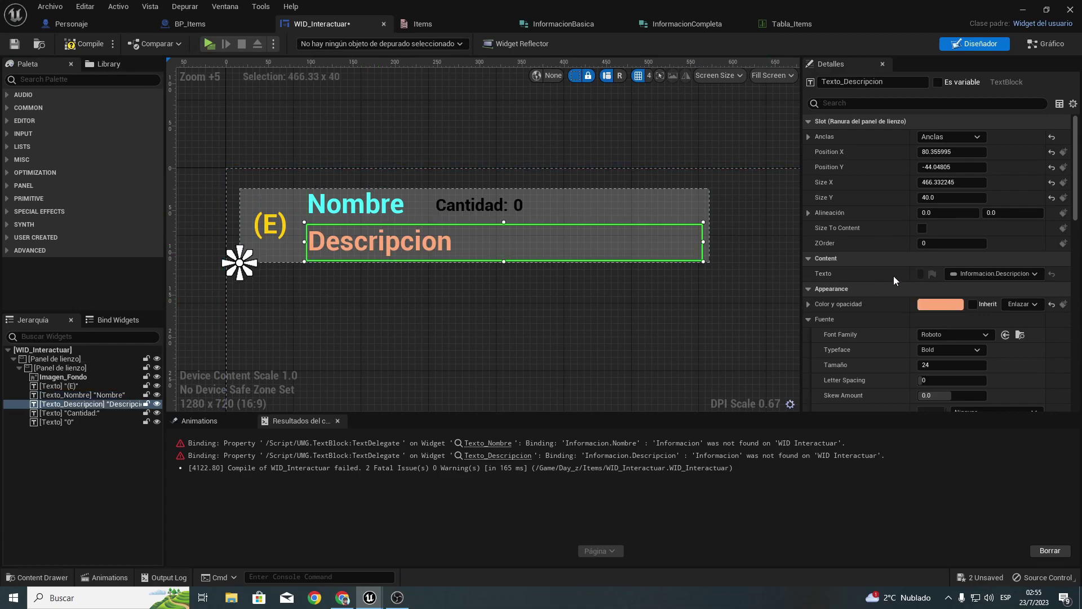
{"action": "left_click", "coordinate": [979, 273]}
{"action": "mouse_move", "coordinate": [986, 365]}
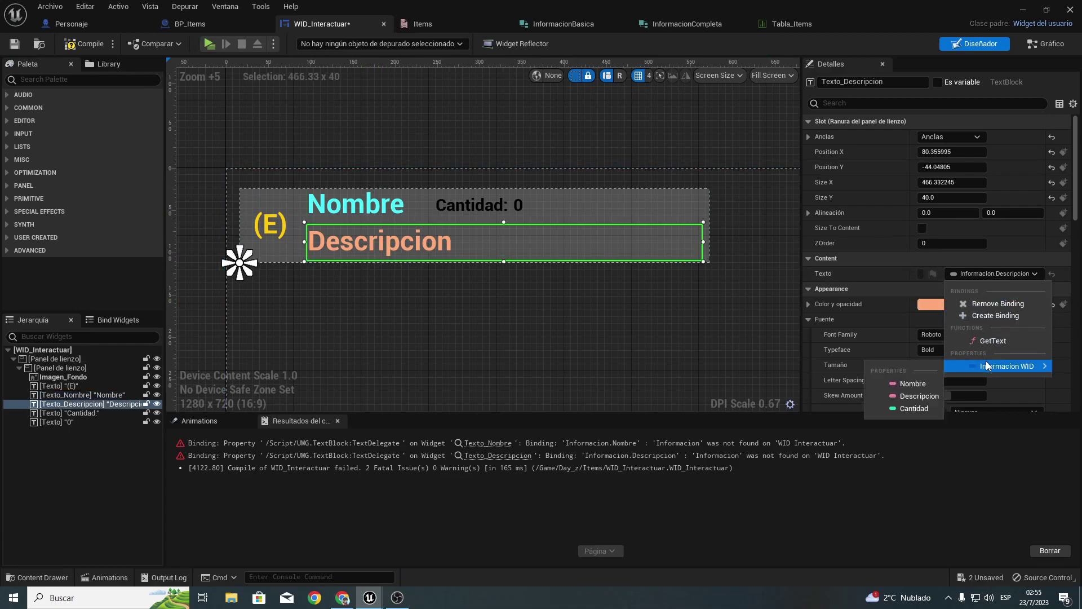
{"action": "left_click", "coordinate": [919, 396]}
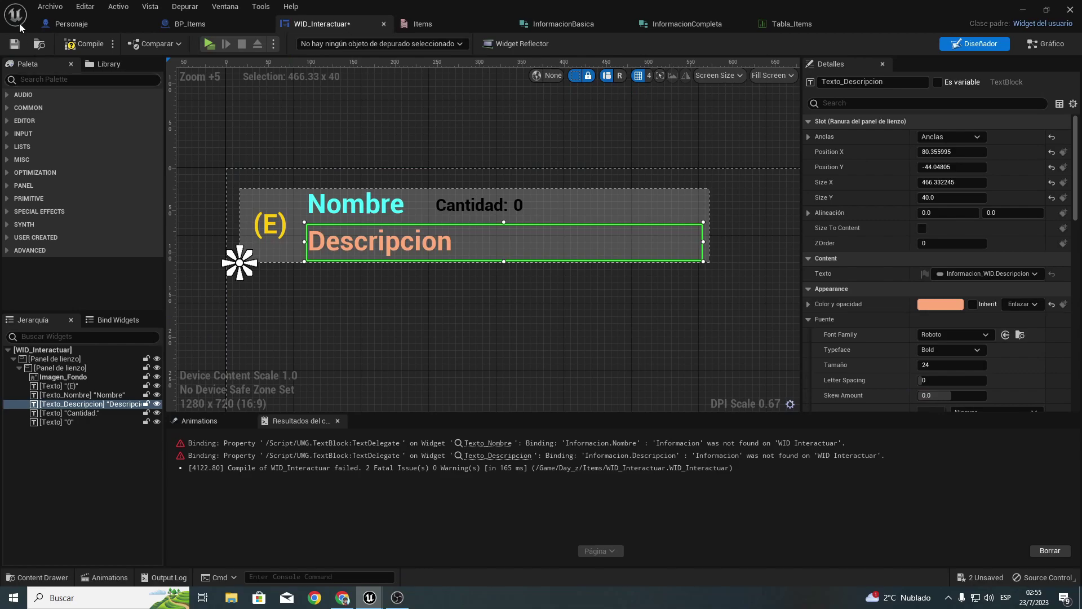
{"action": "left_click", "coordinate": [81, 43]}
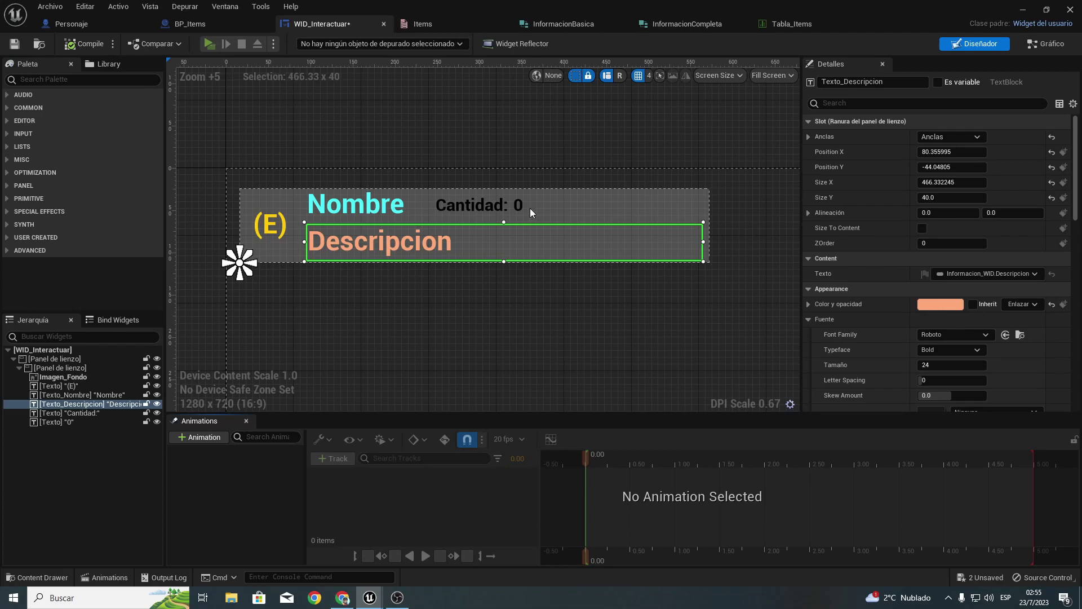
{"action": "key", "text": "alt+p"}
Step: In the level editor, frame and select BP_Items and set its Cantidad to 1
{"action": "left_click", "coordinate": [1022, 10]}
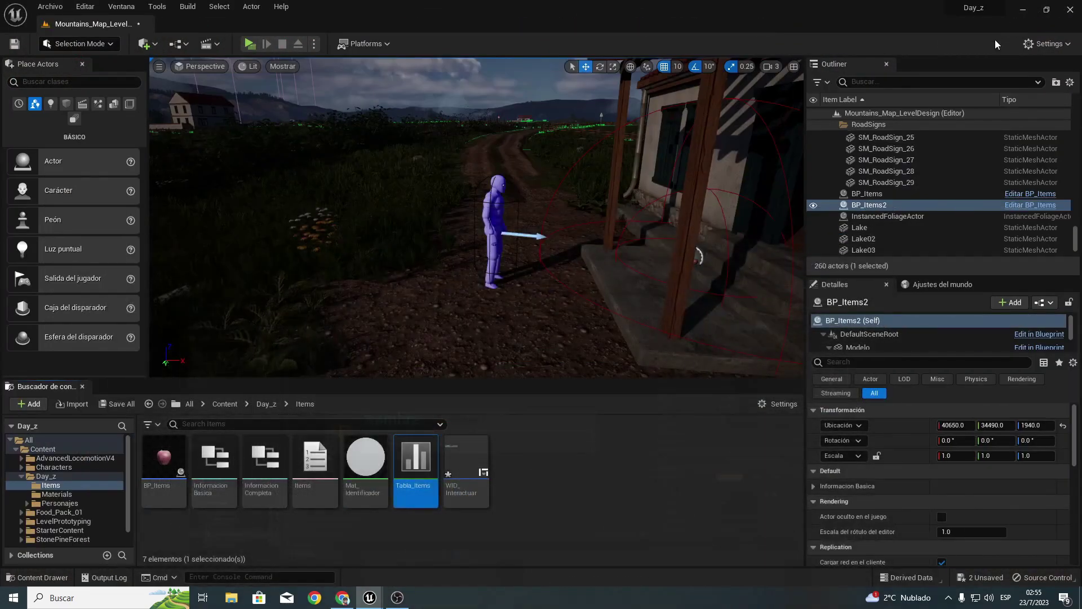
{"action": "key", "text": "f"}
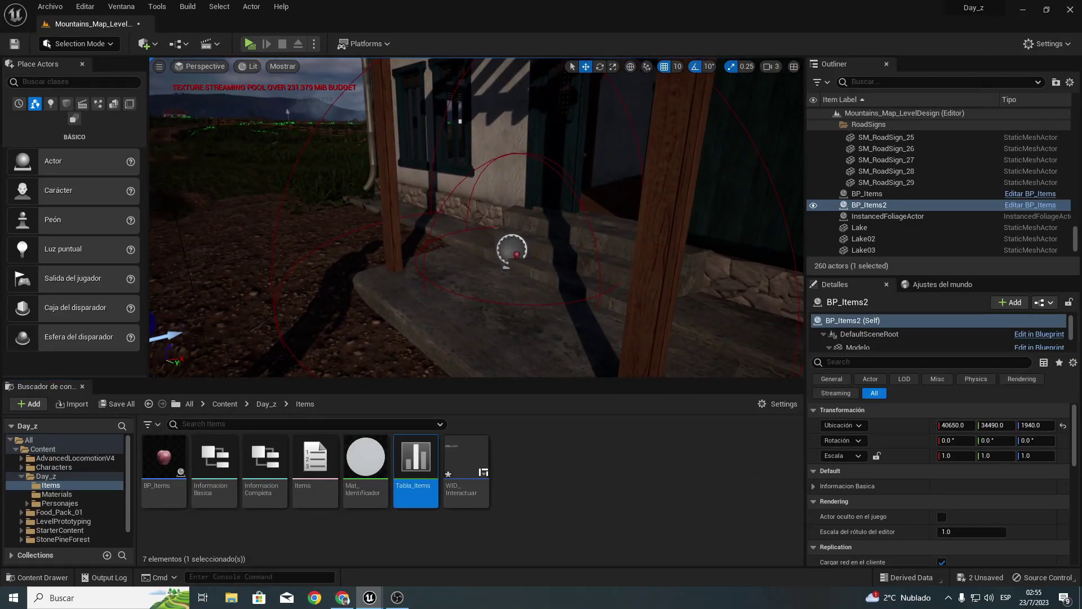
{"action": "left_click", "coordinate": [518, 254]}
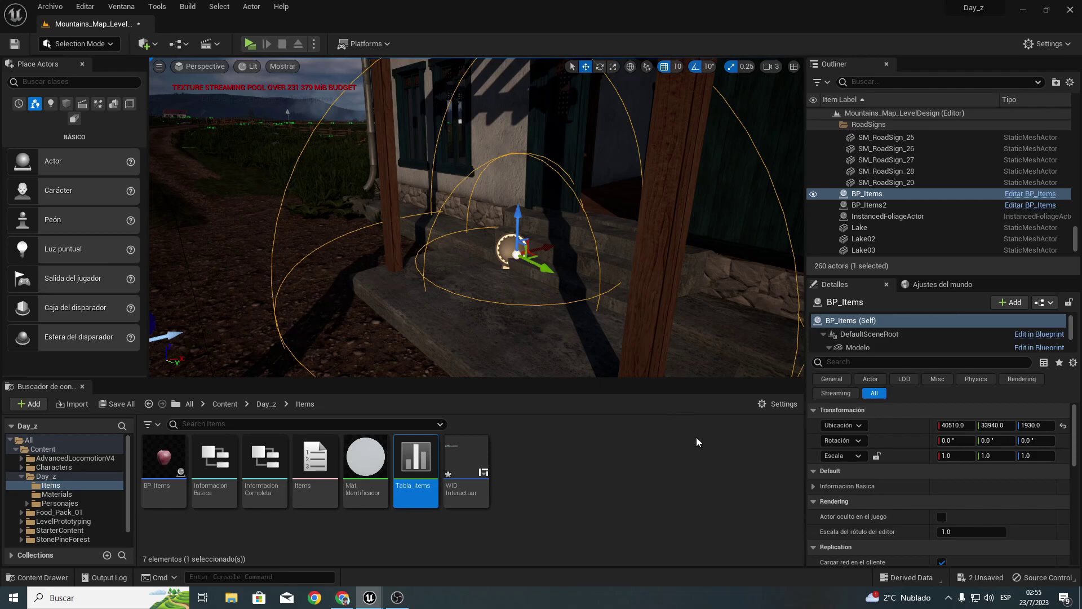
{"action": "left_click", "coordinate": [813, 486]}
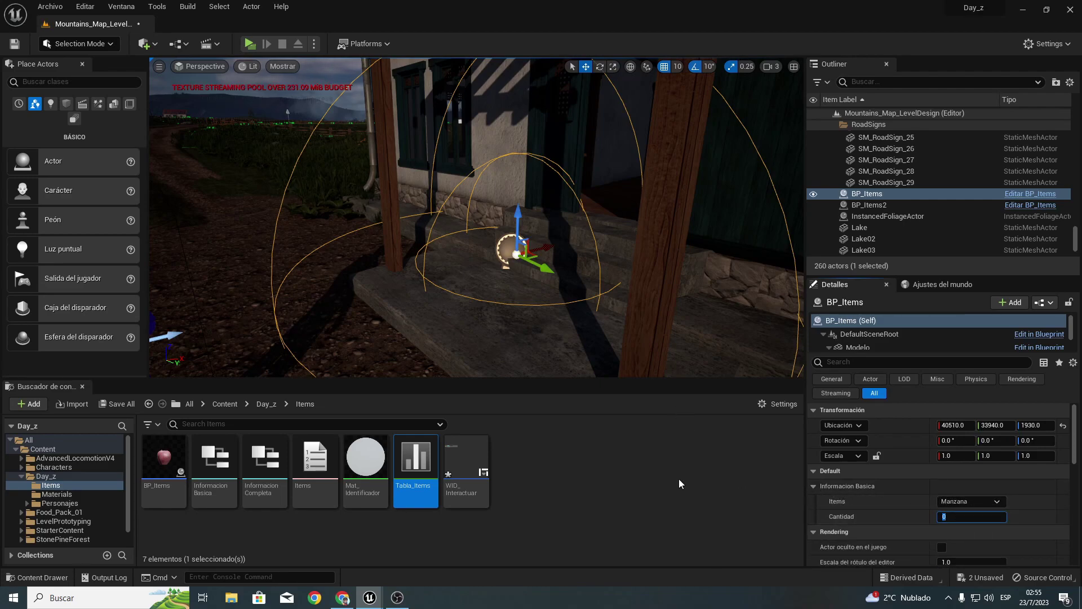
{"action": "type", "text": "1"}
Step: Set BP_Items2 to Pan with Cantidad 2, then launch a play preview
{"action": "right_click_drag", "start_coordinate": [483, 326], "coordinate": [323, 239]}
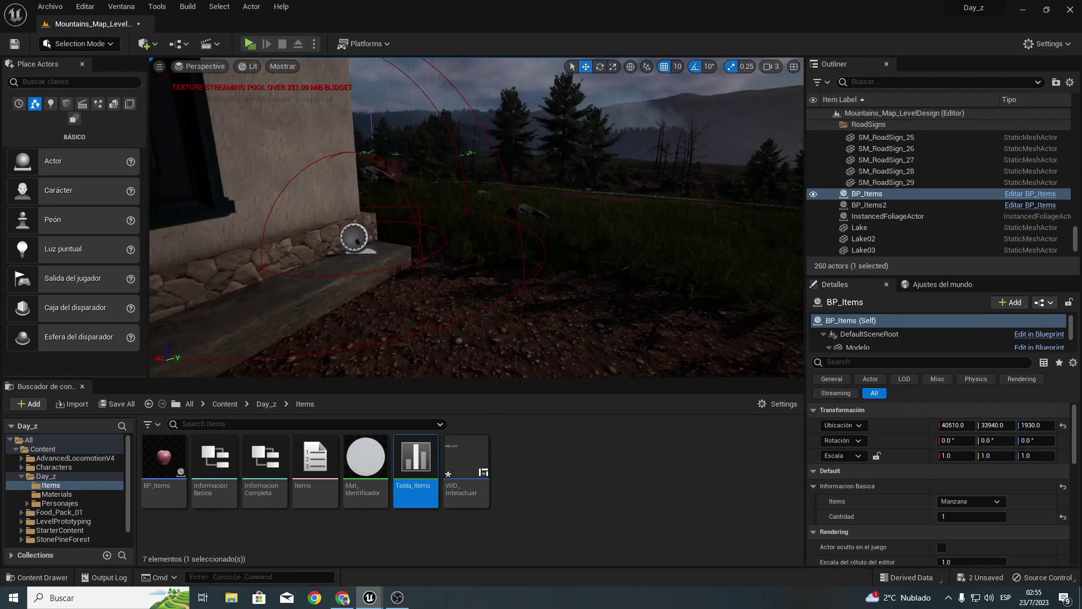
{"action": "left_click", "coordinate": [358, 241]}
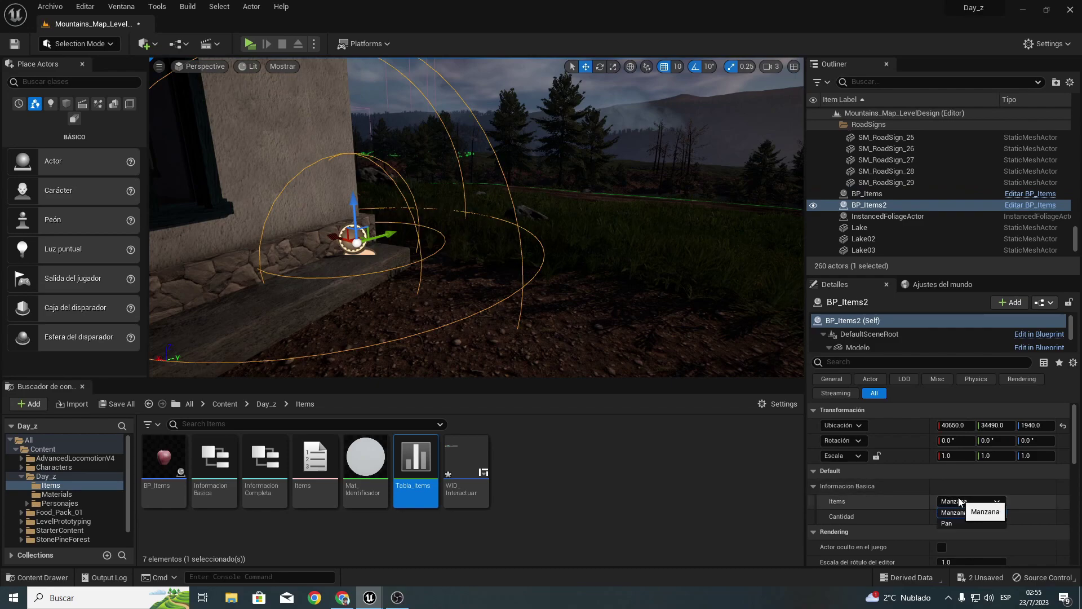
{"action": "left_click", "coordinate": [958, 501]}
{"action": "left_click", "coordinate": [954, 521]}
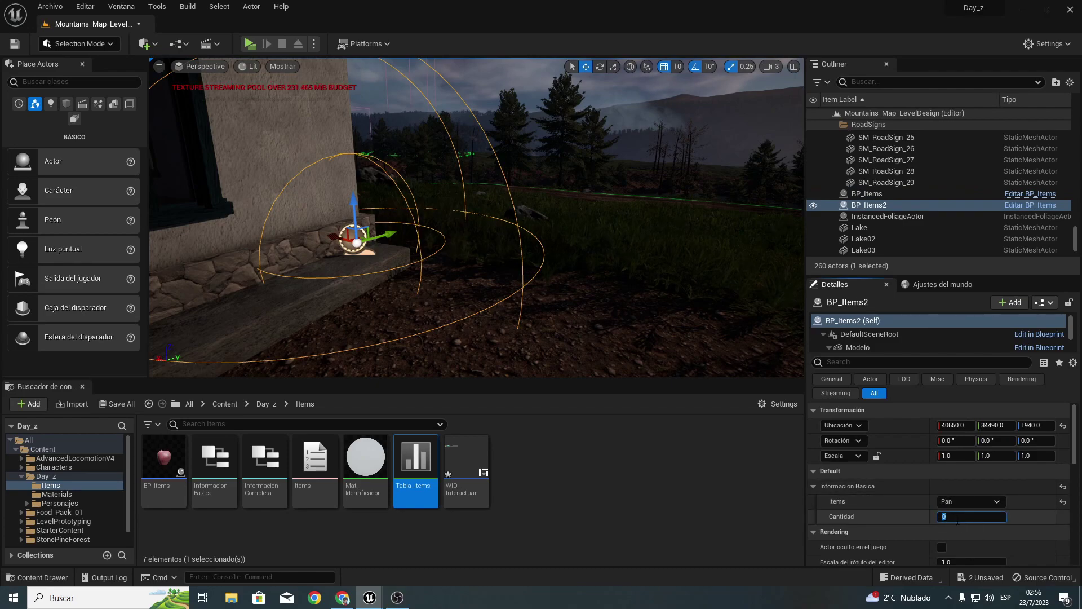
{"action": "type", "text": "2"}
{"action": "key", "text": "Return"}
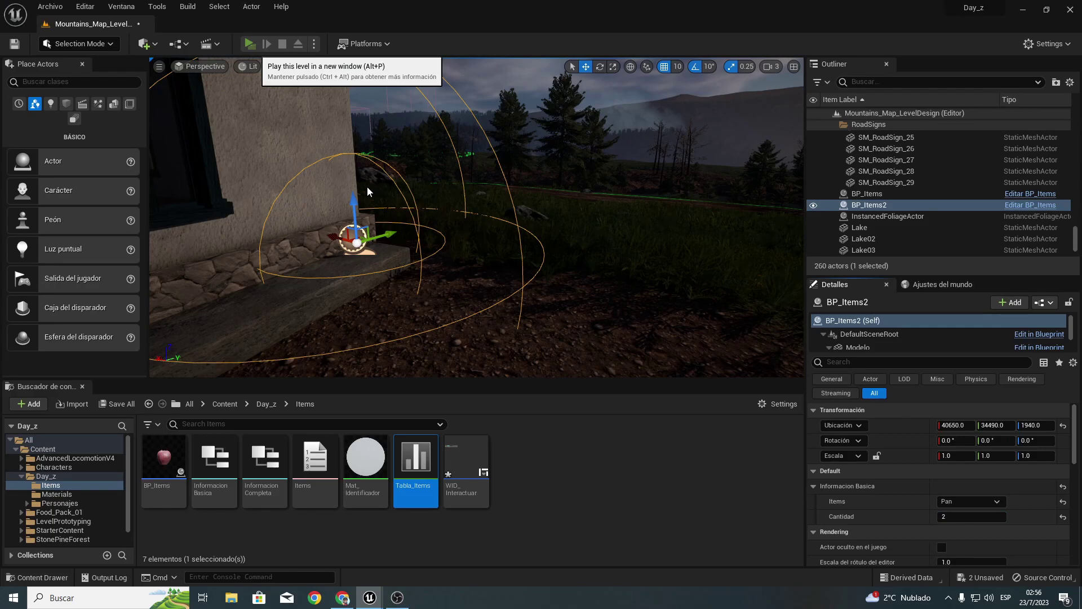
{"action": "key", "text": "alt+p"}
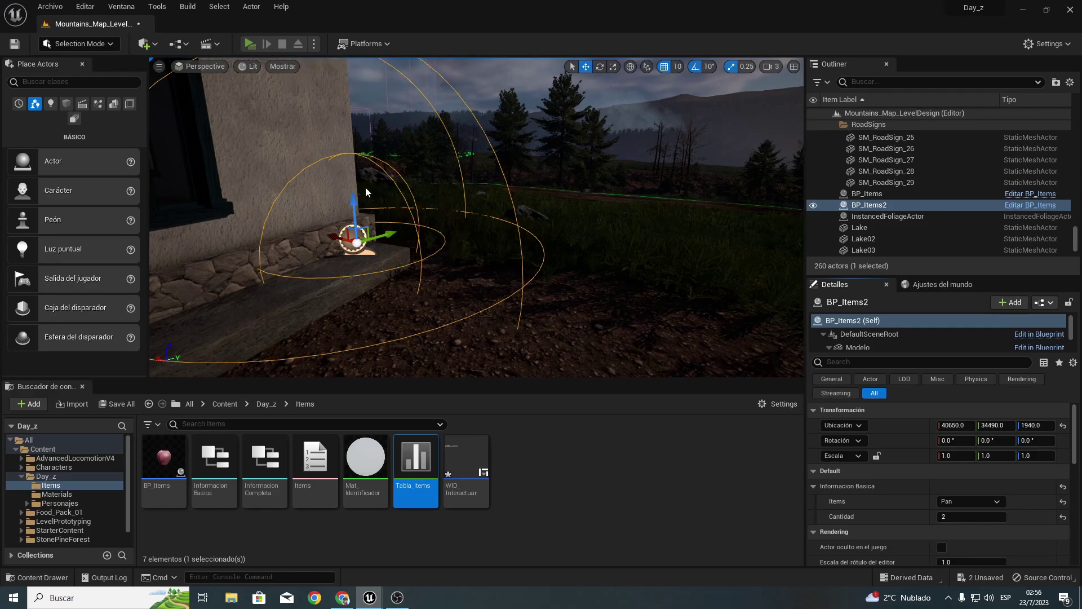
{"action": "key", "text": "w"}
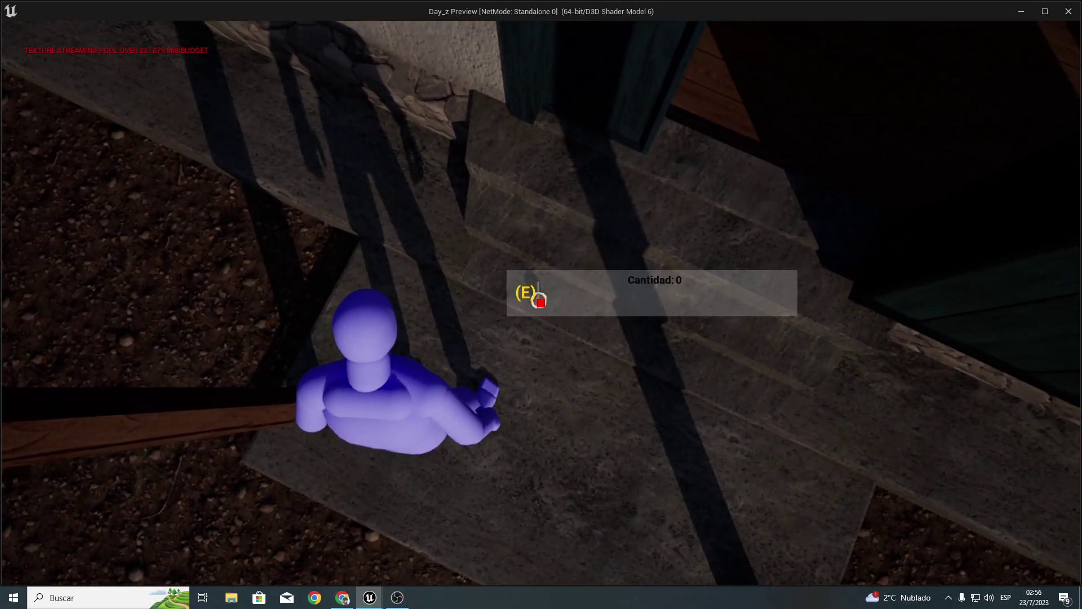
Step: Walk the character up to the item to check the (E) pickup prompt, then close the preview
{"action": "key", "text": "w"}
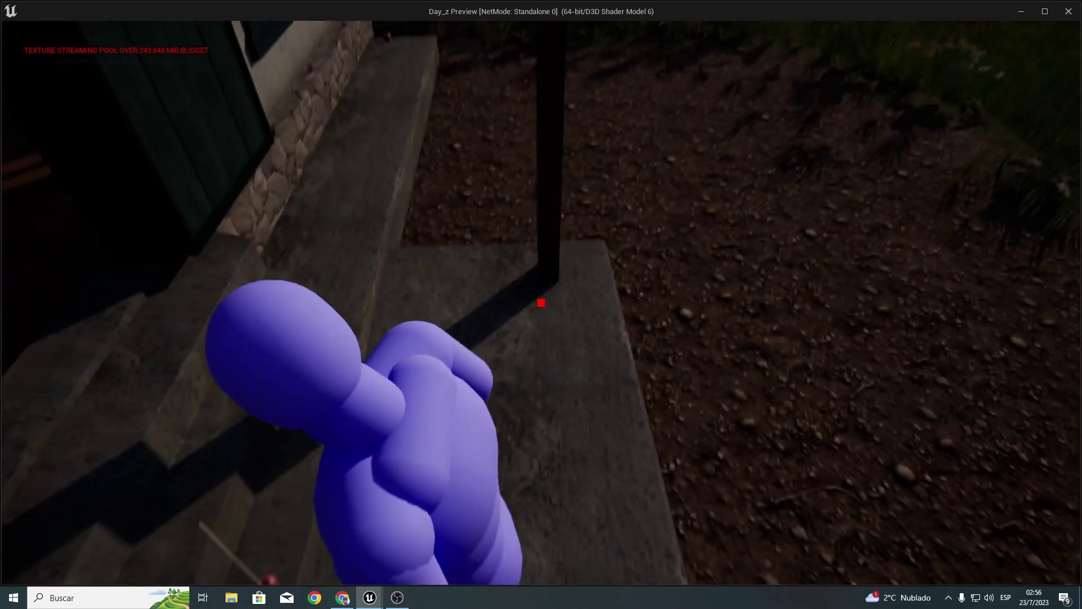
{"action": "key", "text": "w"}
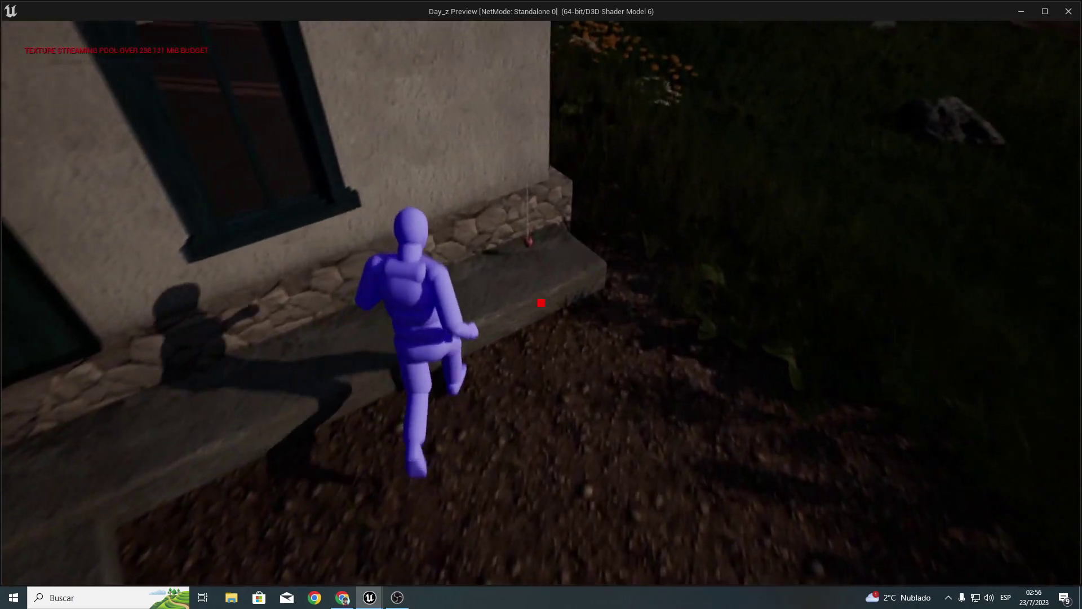
{"action": "key", "text": "Escape"}
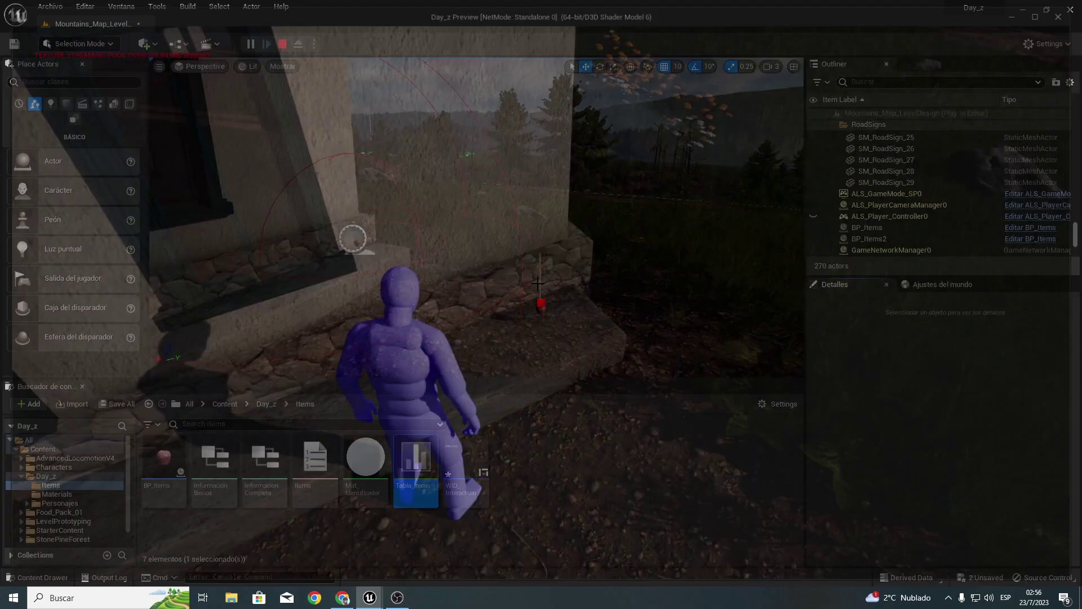
Step: Open BP_Items' Obtener Informaicon Completa function graph and pan across its nodes
{"action": "mouse_move", "coordinate": [369, 597]}
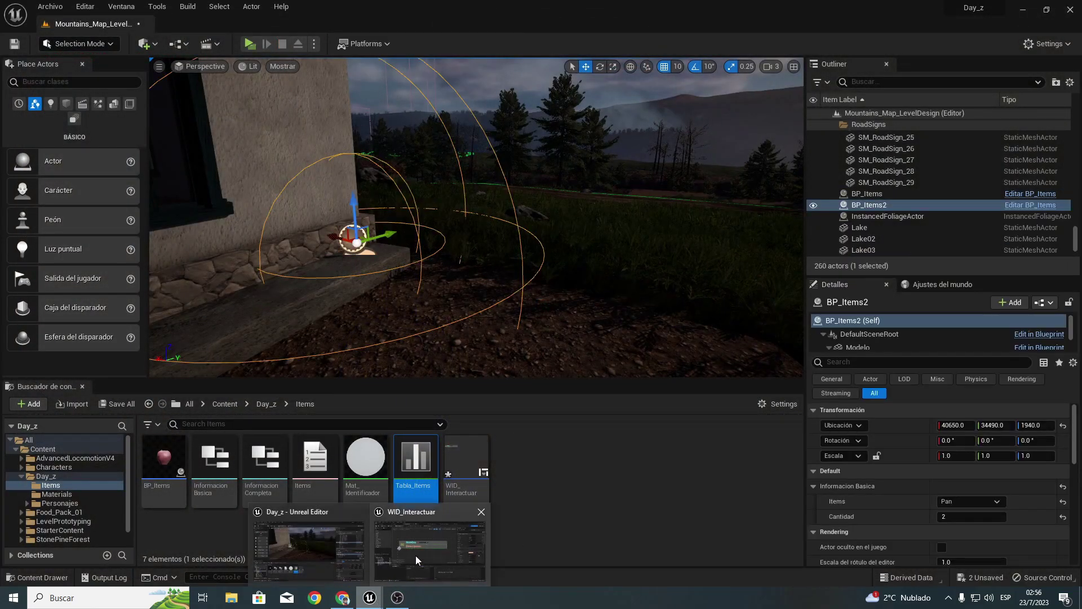
{"action": "left_click", "coordinate": [415, 555]}
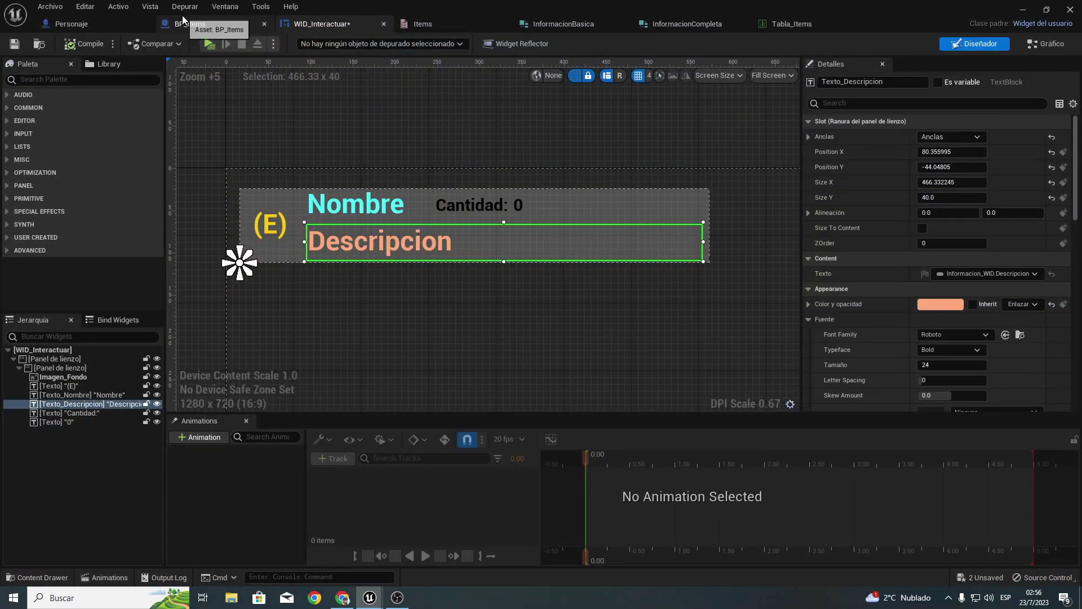
{"action": "left_click", "coordinate": [225, 23]}
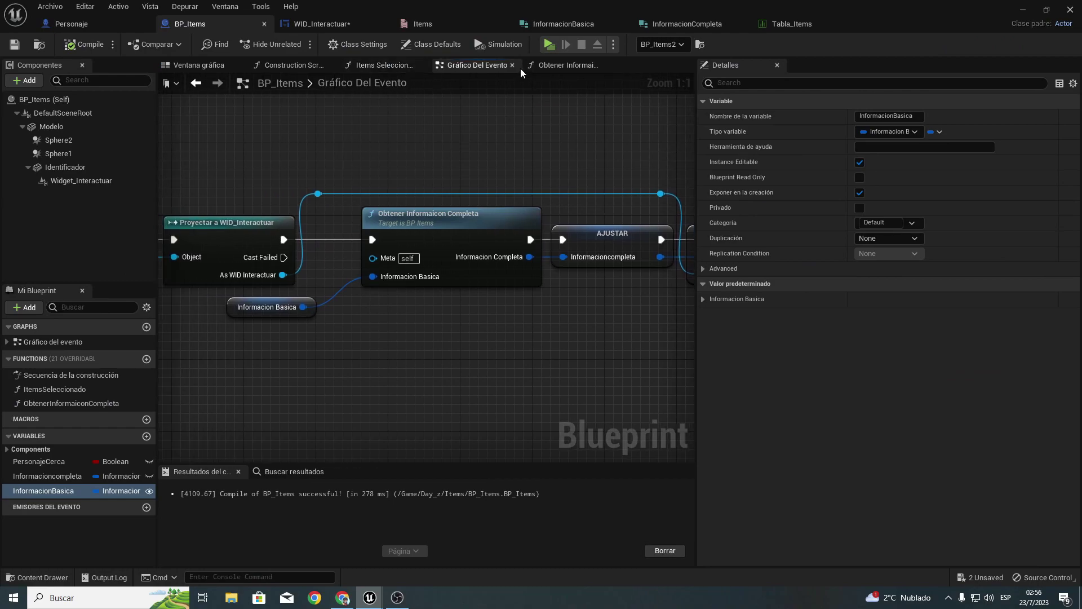
{"action": "left_click", "coordinate": [550, 67]}
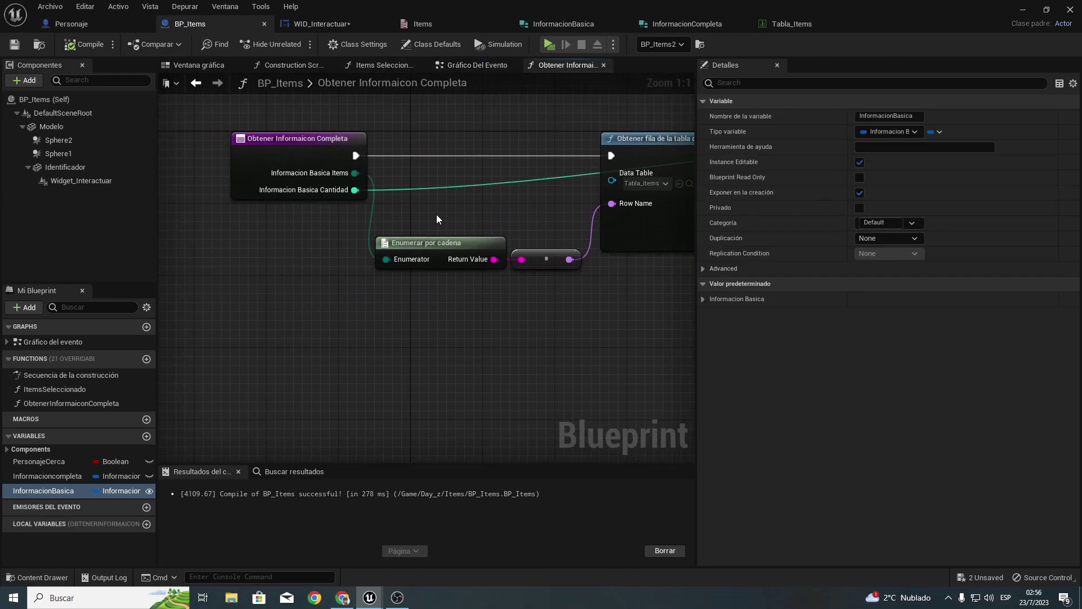
{"action": "left_click_drag", "start_coordinate": [436, 214], "coordinate": [570, 319]}
{"action": "right_click_drag", "start_coordinate": [570, 319], "coordinate": [530, 378]}
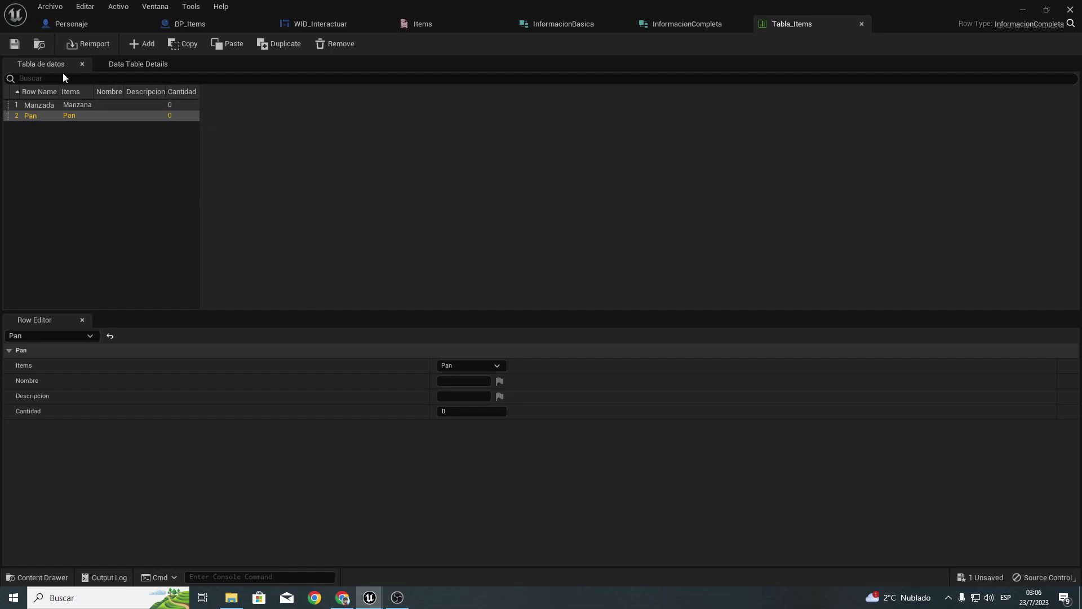
Step: Fill the Manzada row with Nombre 'Manzana' and its 15% health description
{"action": "left_click", "coordinate": [41, 103]}
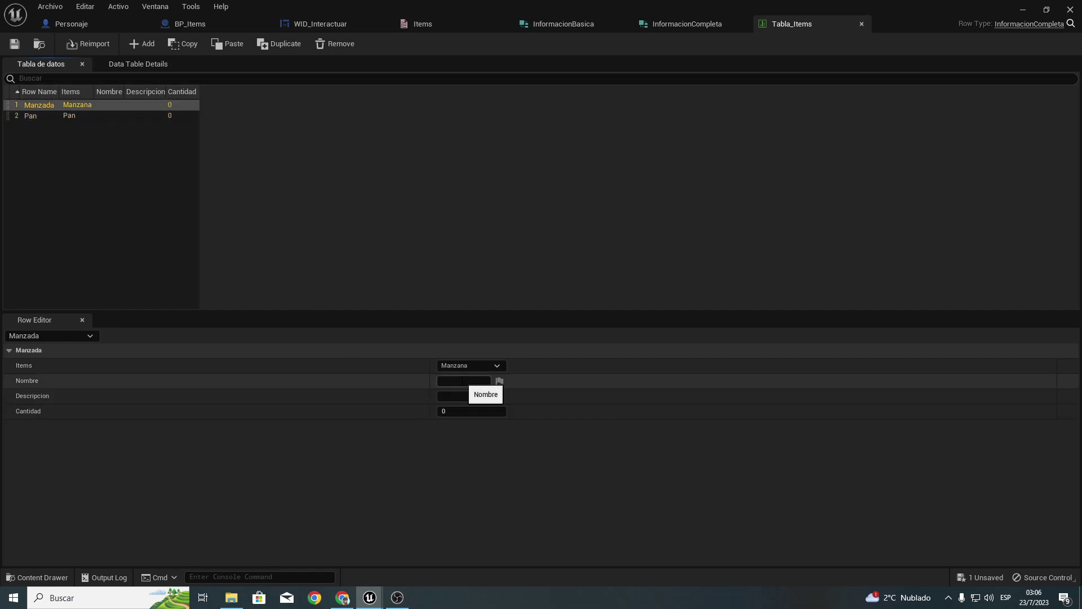
{"action": "left_click", "coordinate": [463, 381]}
{"action": "type", "text": "na"}
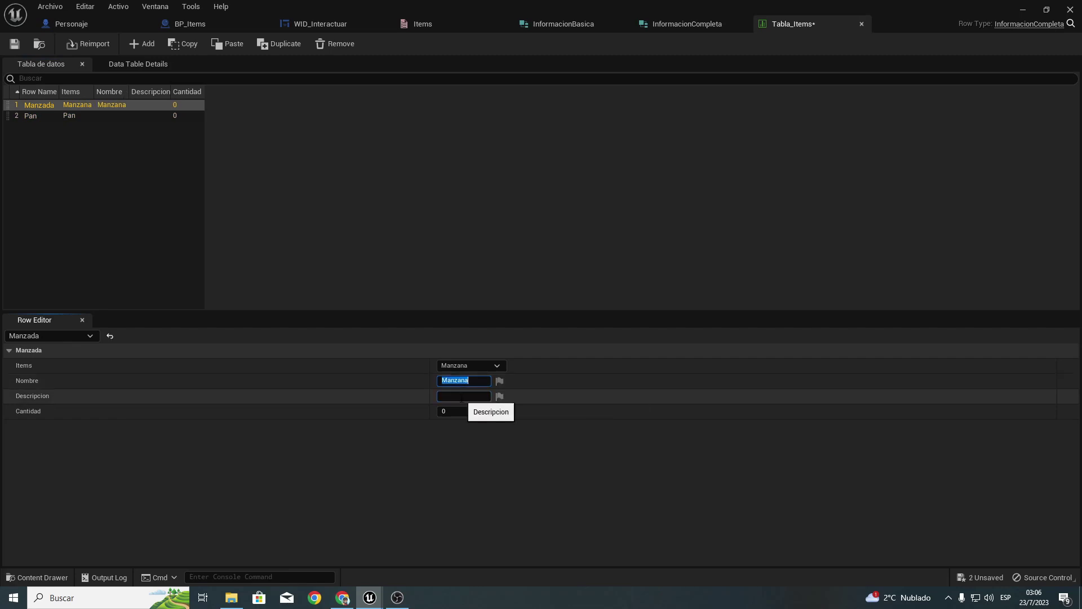
{"action": "key", "text": "Tab"}
{"action": "type", "text": "Ahumenta 15% Salud"}
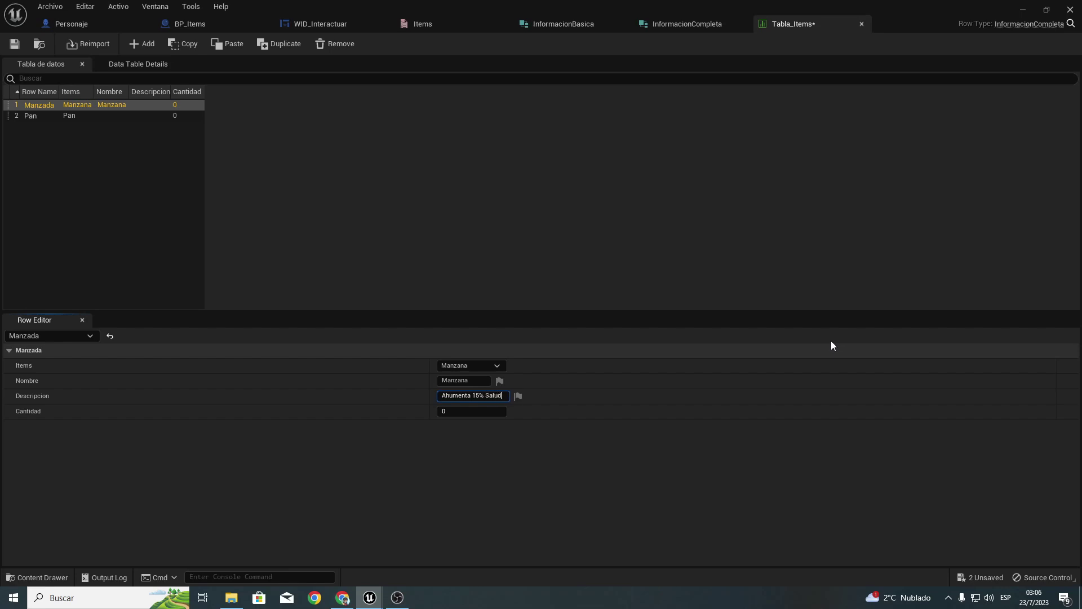
{"action": "key", "text": "Return"}
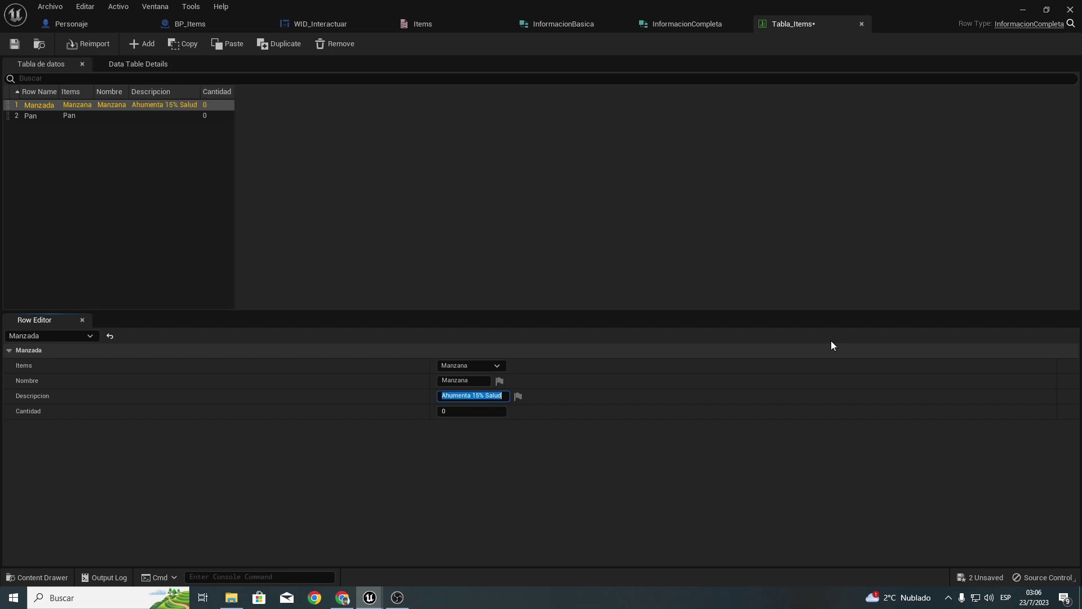
Step: Give the Pan row its name and 'Aumenta 20% Salud' description, then save Tabla_Items
{"action": "left_click", "coordinate": [63, 115]}
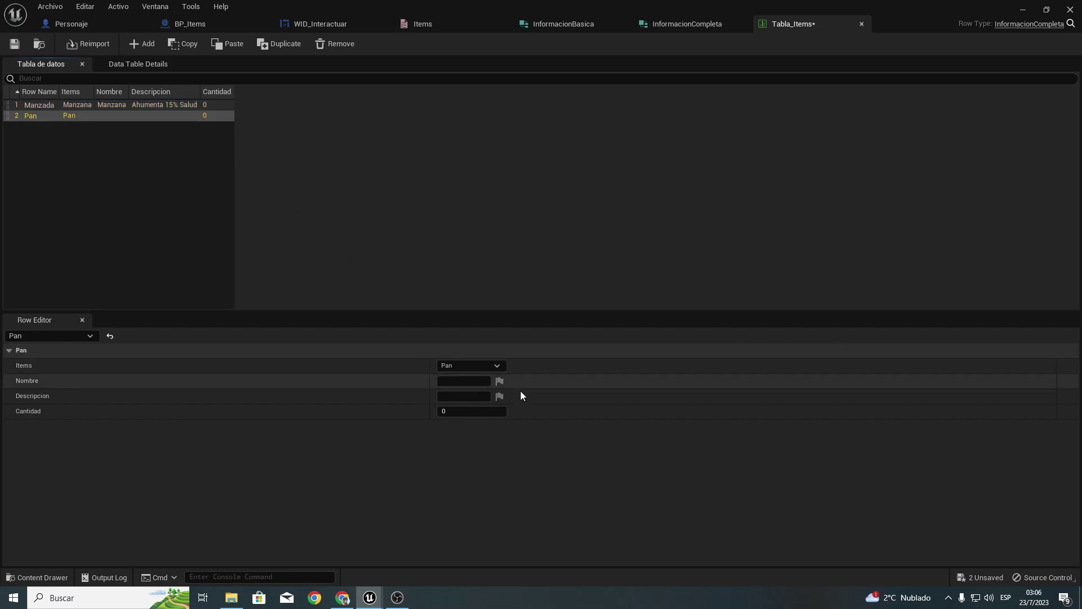
{"action": "left_click", "coordinate": [462, 380]}
{"action": "type", "text": "Pan"}
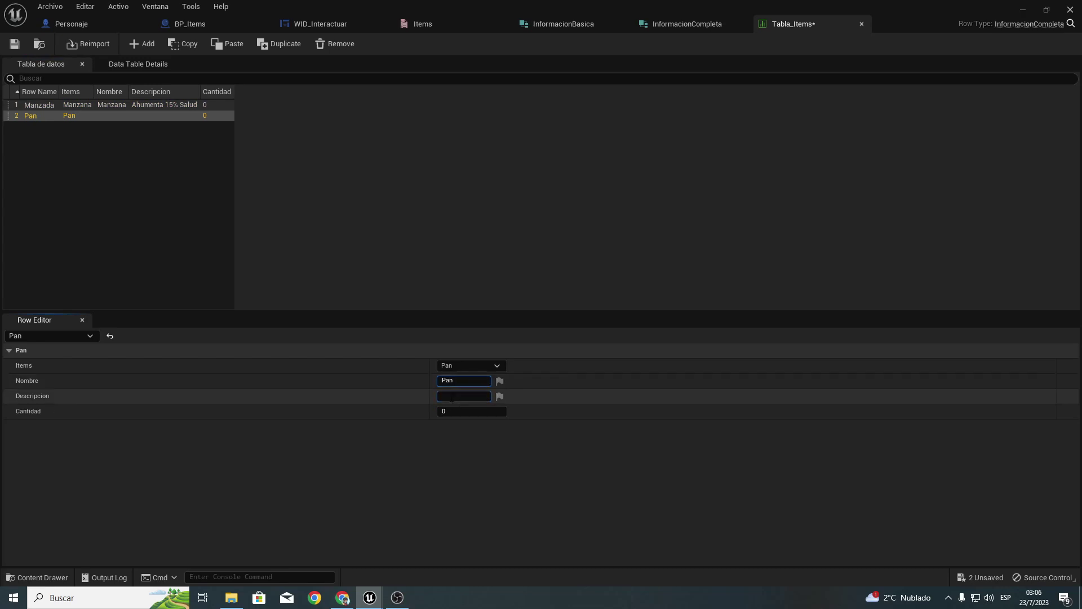
{"action": "left_click", "coordinate": [451, 396]}
{"action": "type", "text": "Aumenta 20% Salud"}
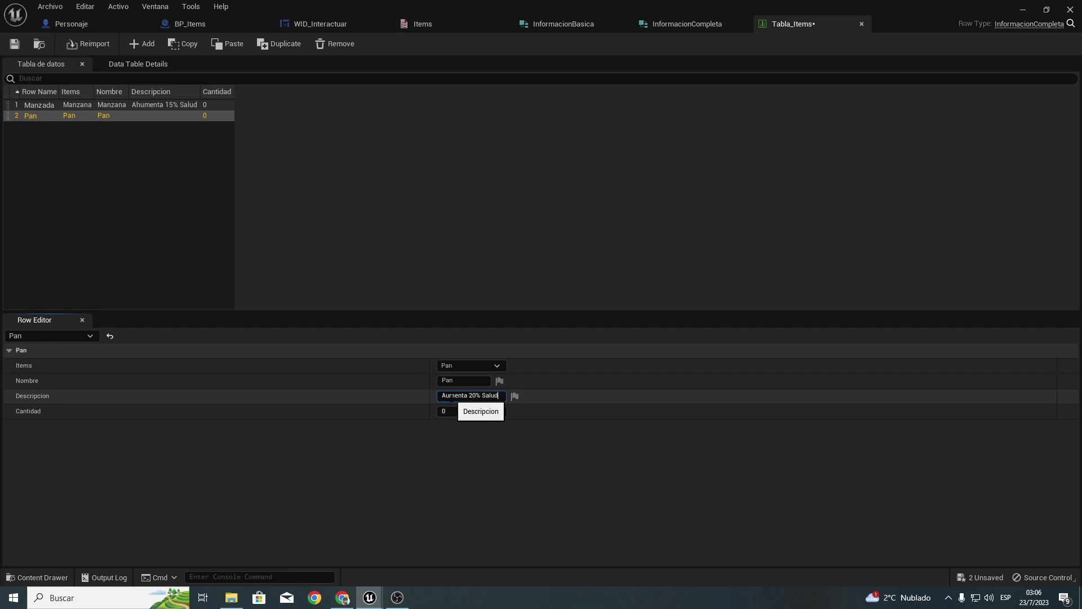
{"action": "key", "text": "Return"}
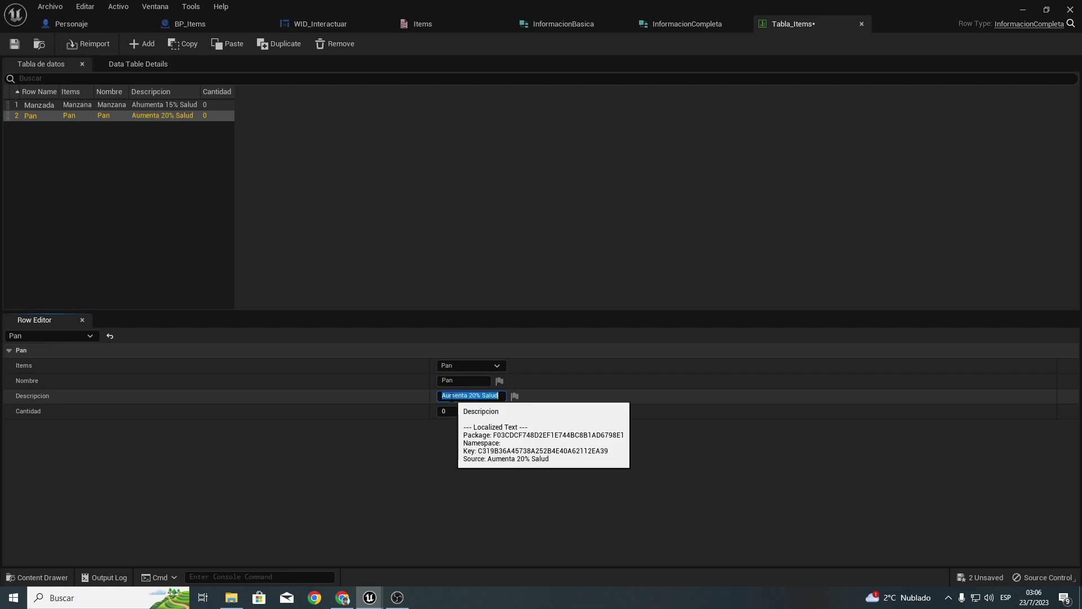
{"action": "left_click", "coordinate": [15, 43]}
{"action": "left_click", "coordinate": [246, 23]}
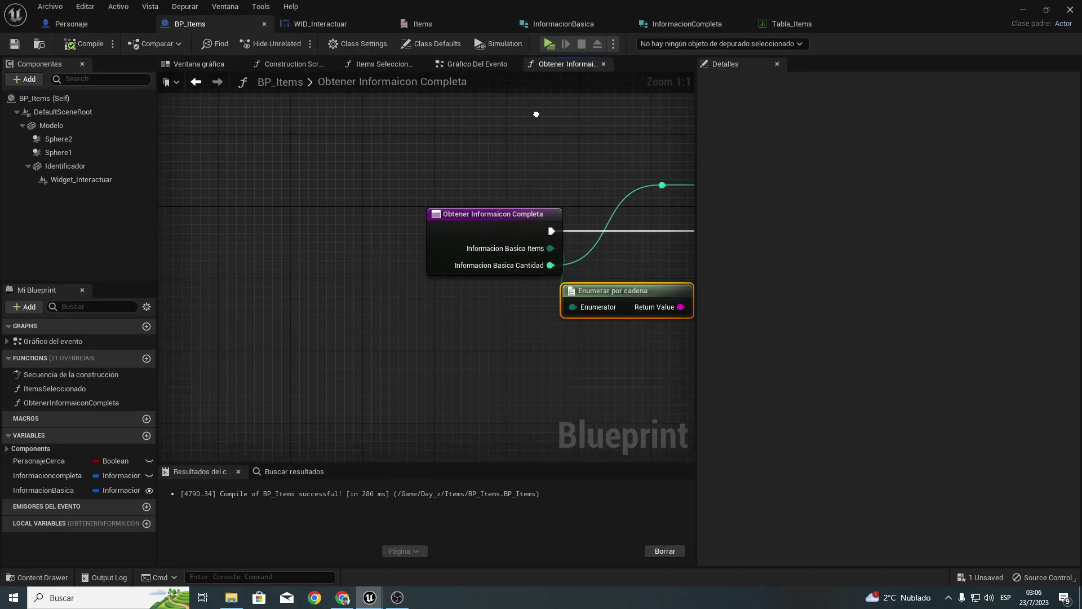
Step: Pan the function graph to review the data table row node and completed Return Node
{"action": "right_click_drag", "start_coordinate": [303, 258], "coordinate": [403, 252]}
{"action": "right_click_drag", "start_coordinate": [648, 256], "coordinate": [169, 251]}
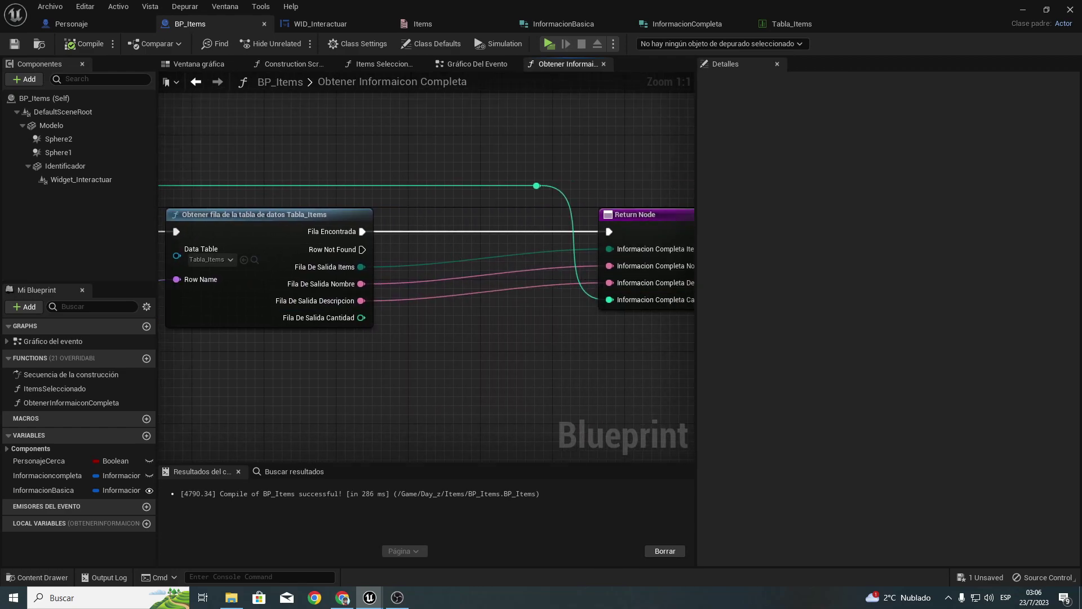
{"action": "right_click_drag", "start_coordinate": [414, 212], "coordinate": [336, 185]}
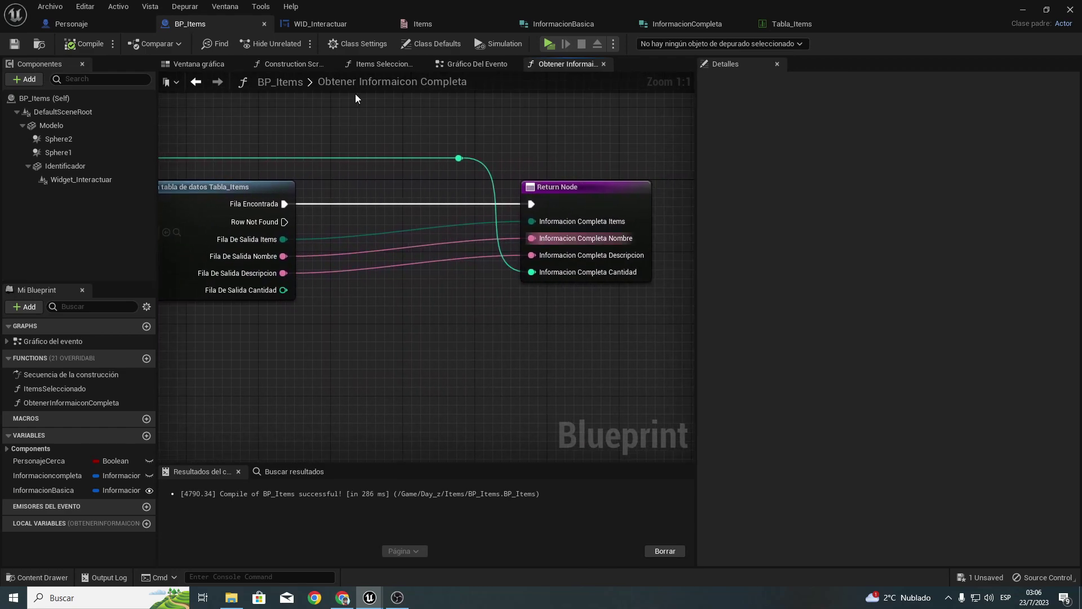
Step: Back in the level, re-enter BP_Items2's Cantidad as 2 and select the Manzana pickup
{"action": "left_click", "coordinate": [1024, 11]}
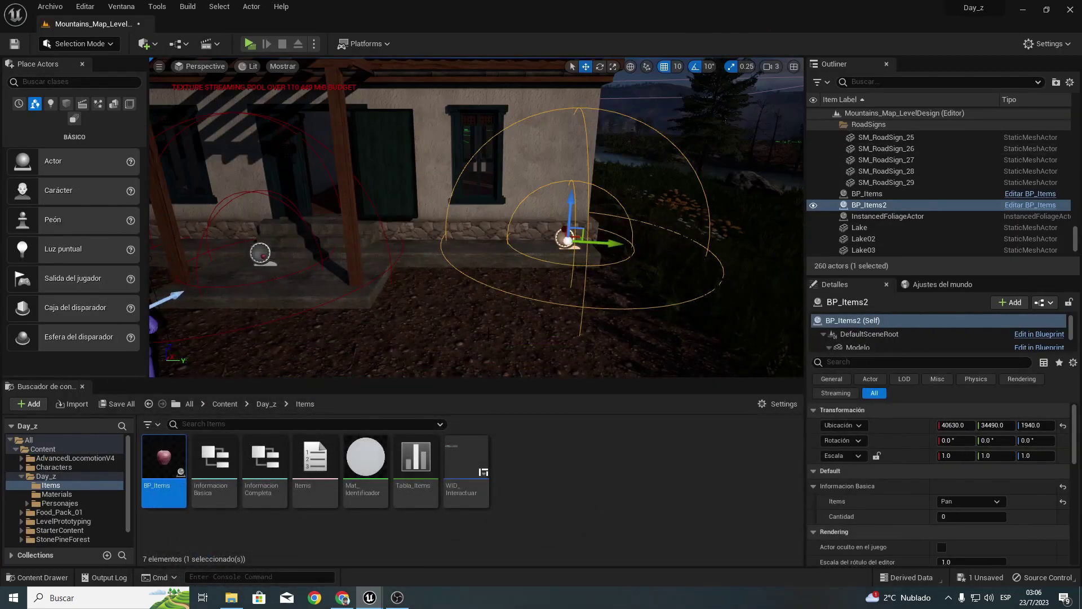
{"action": "left_click", "coordinate": [961, 517]}
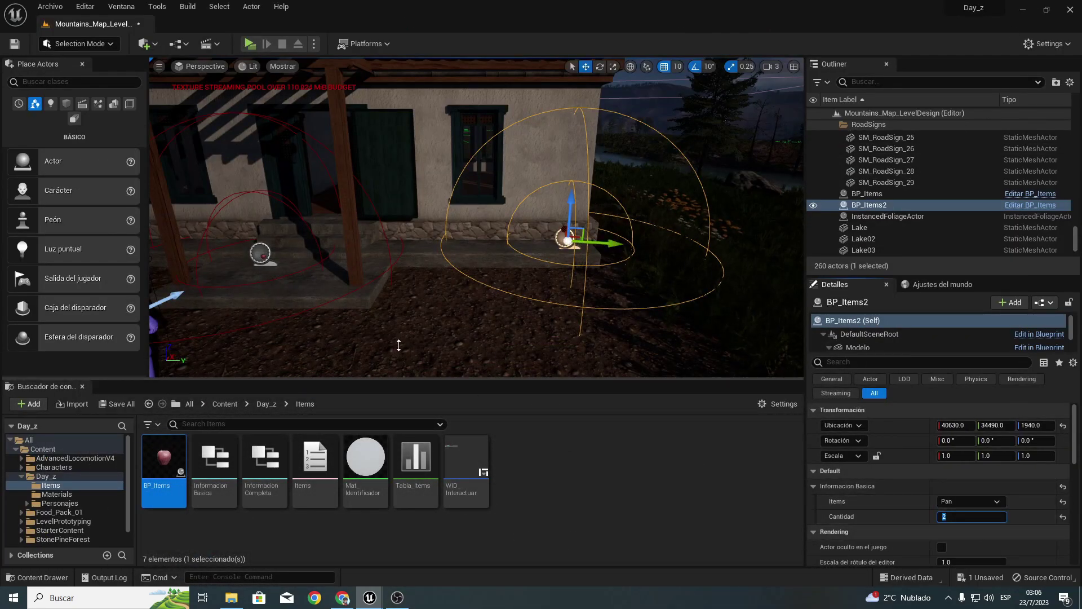
{"action": "left_click", "coordinate": [262, 257]}
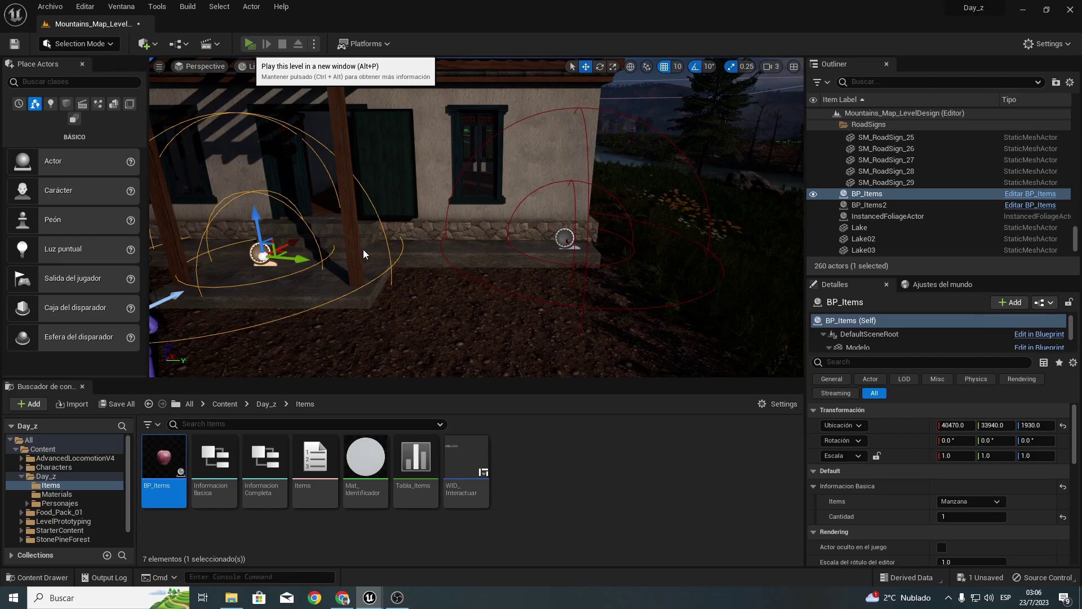
Step: Play-test the level and walk to the Manzana pickup; its prompt still shows Cantidad: 0
{"action": "key", "text": "alt+p"}
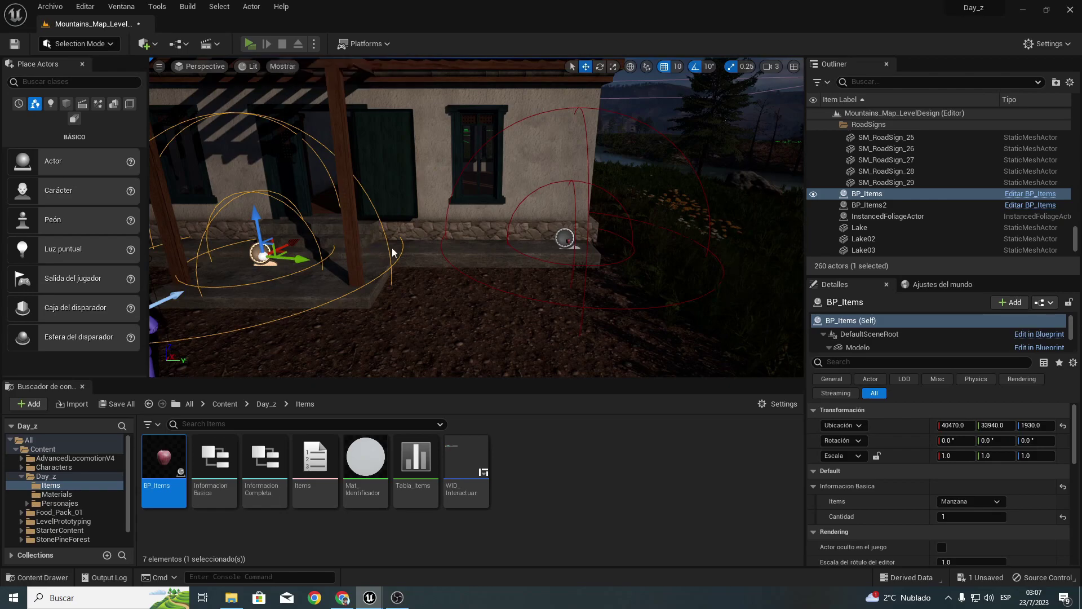
{"action": "key", "text": "w"}
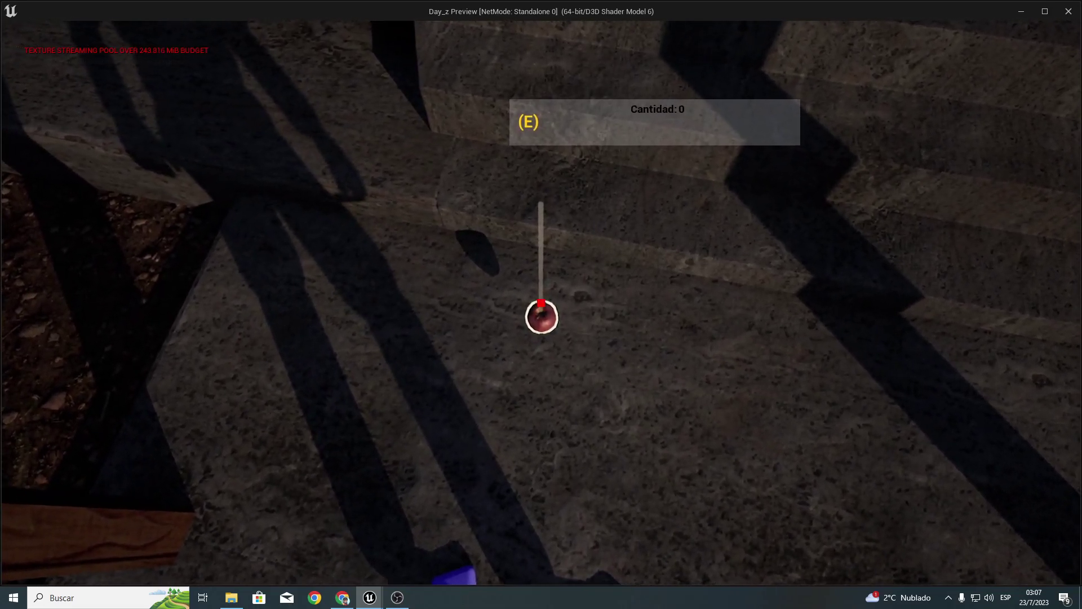
{"action": "key", "text": "Escape"}
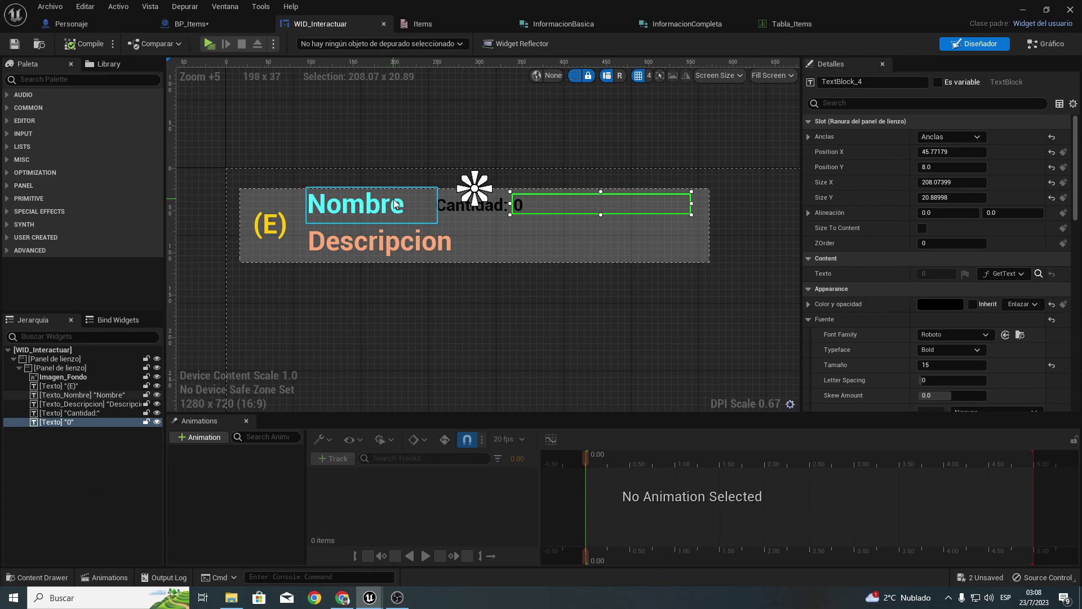
Step: Remove the quantity '0' text's binding and delete the old GetText function from the graph
{"action": "left_click", "coordinate": [500, 228]}
{"action": "left_click", "coordinate": [539, 211]}
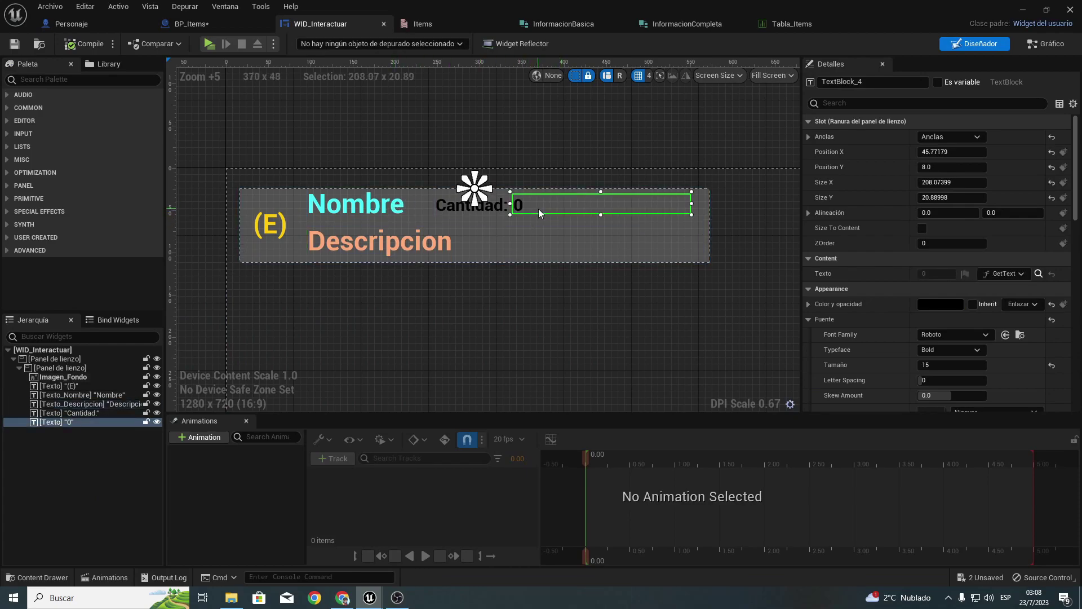
{"action": "left_click", "coordinate": [1019, 273]}
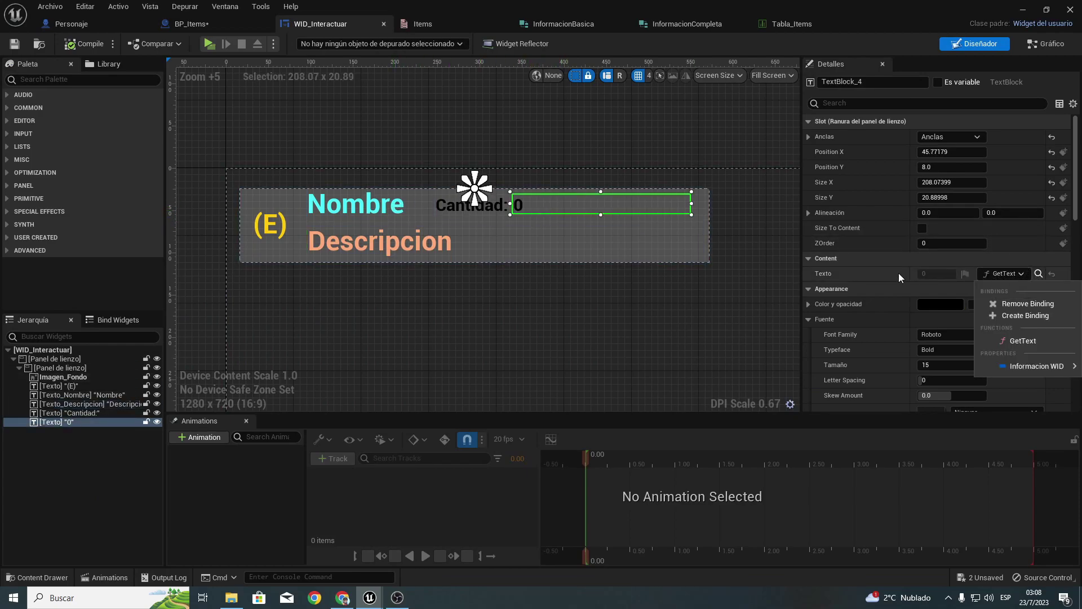
{"action": "left_click", "coordinate": [1015, 305]}
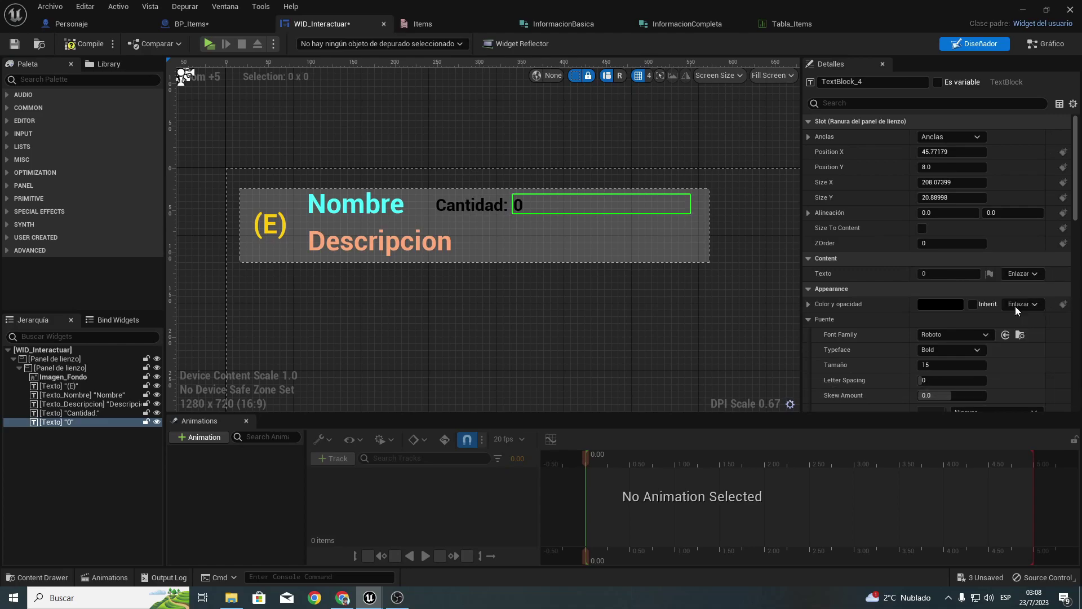
{"action": "left_click", "coordinate": [590, 132]}
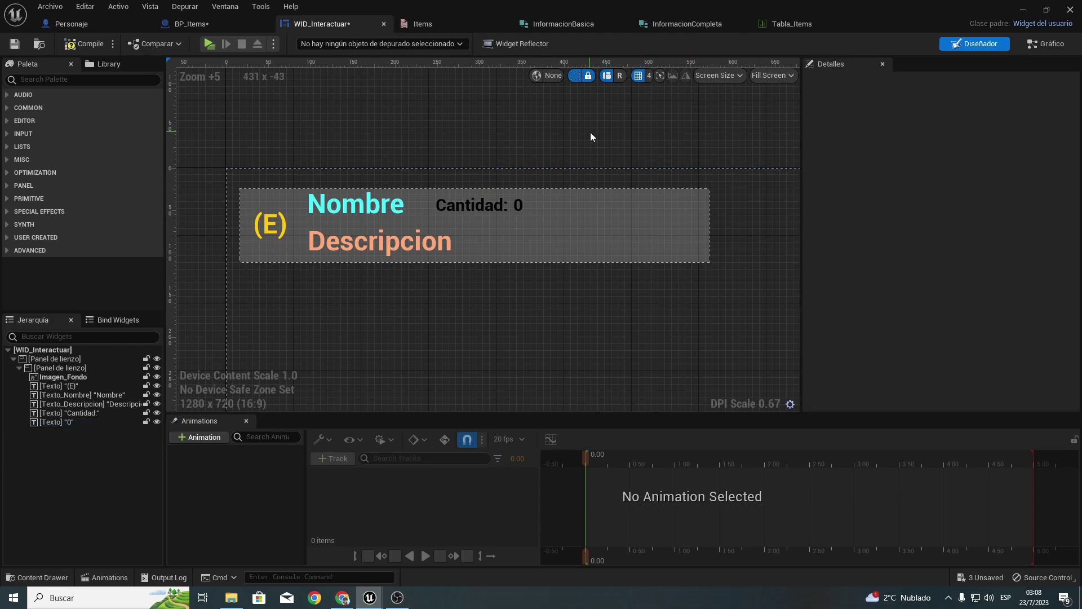
{"action": "left_click", "coordinate": [1049, 43]}
{"action": "left_click", "coordinate": [41, 191]}
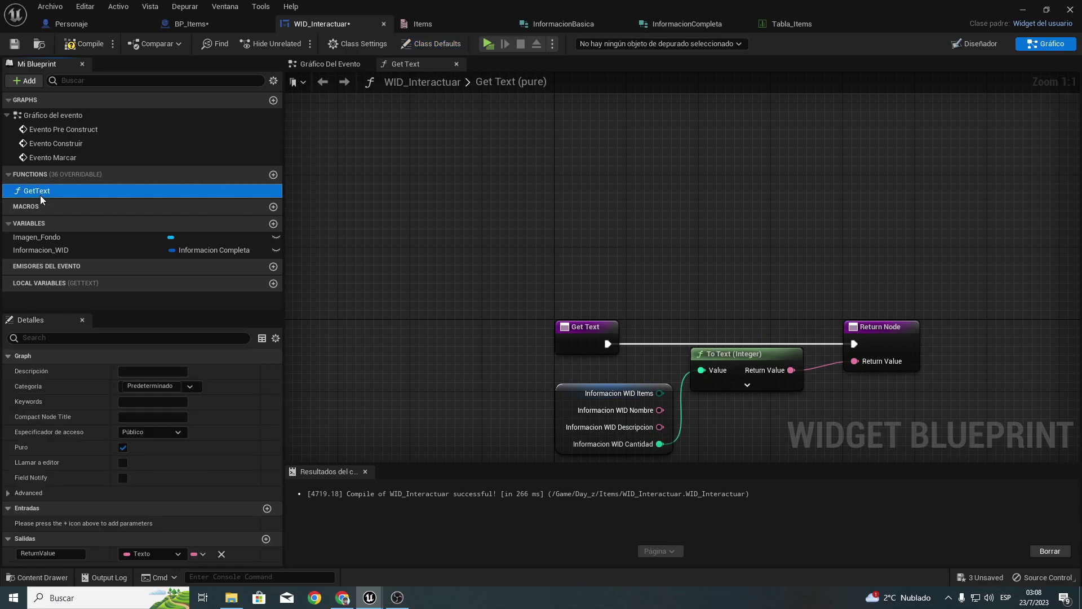
{"action": "key", "text": "Delete"}
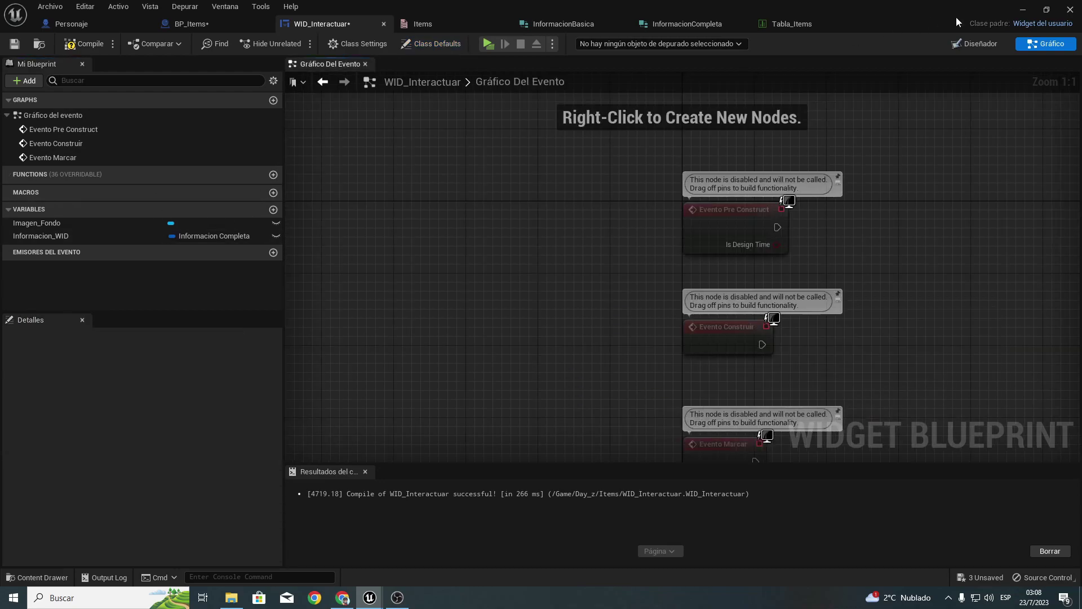
Step: Create a fresh, empty Get Text binding for the quantity text block
{"action": "left_click", "coordinate": [978, 44]}
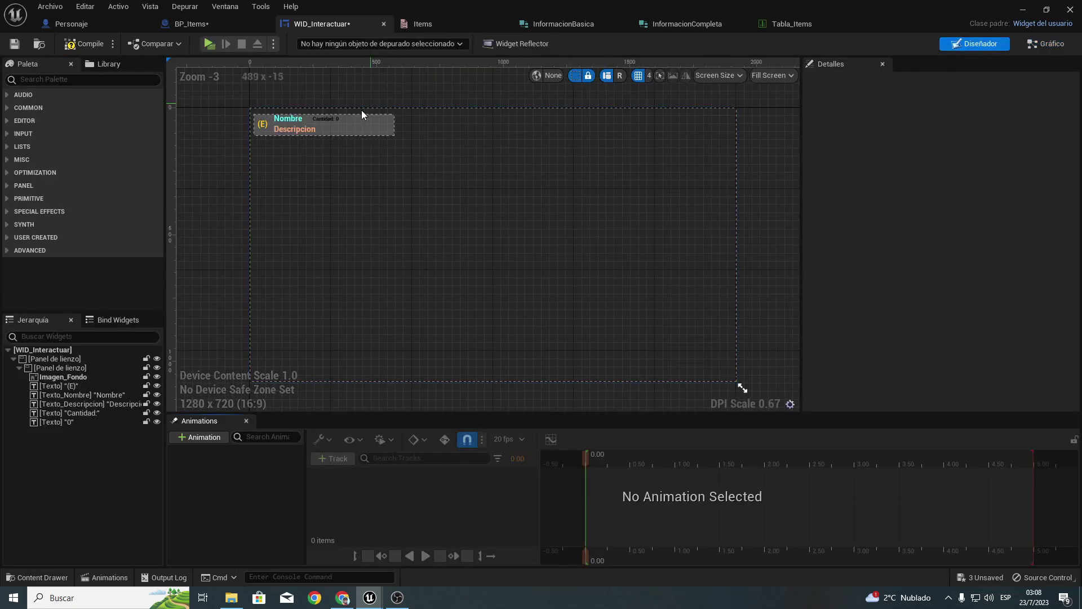
{"action": "scroll", "coordinate": [352, 116], "scroll_direction": "up", "scroll_amount": 5}
{"action": "scroll", "coordinate": [349, 119], "scroll_direction": "up", "scroll_amount": 1}
{"action": "left_click", "coordinate": [299, 104]}
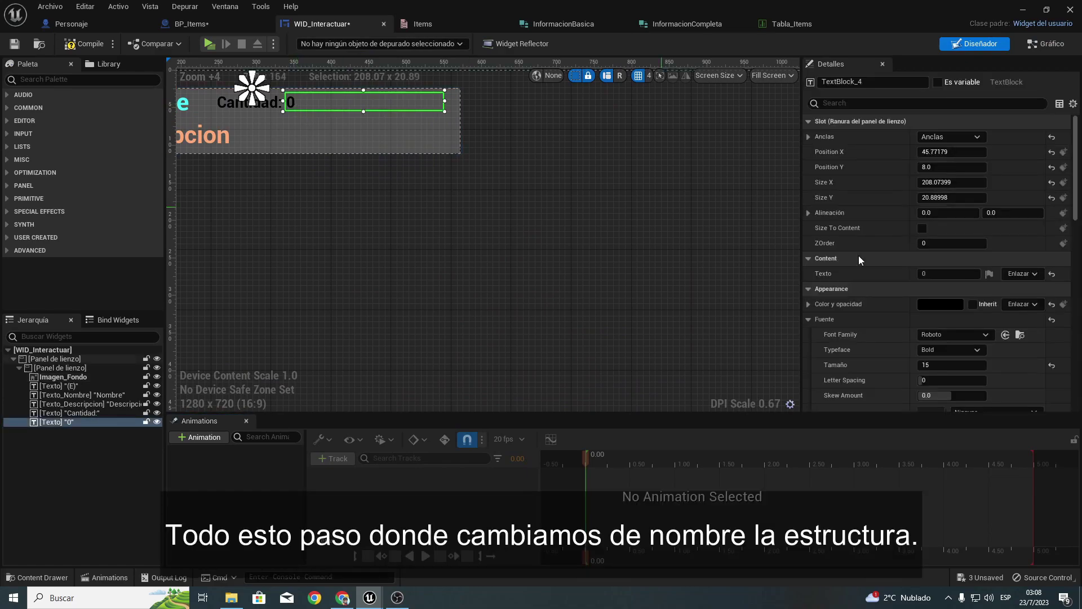
{"action": "left_click", "coordinate": [1025, 276]}
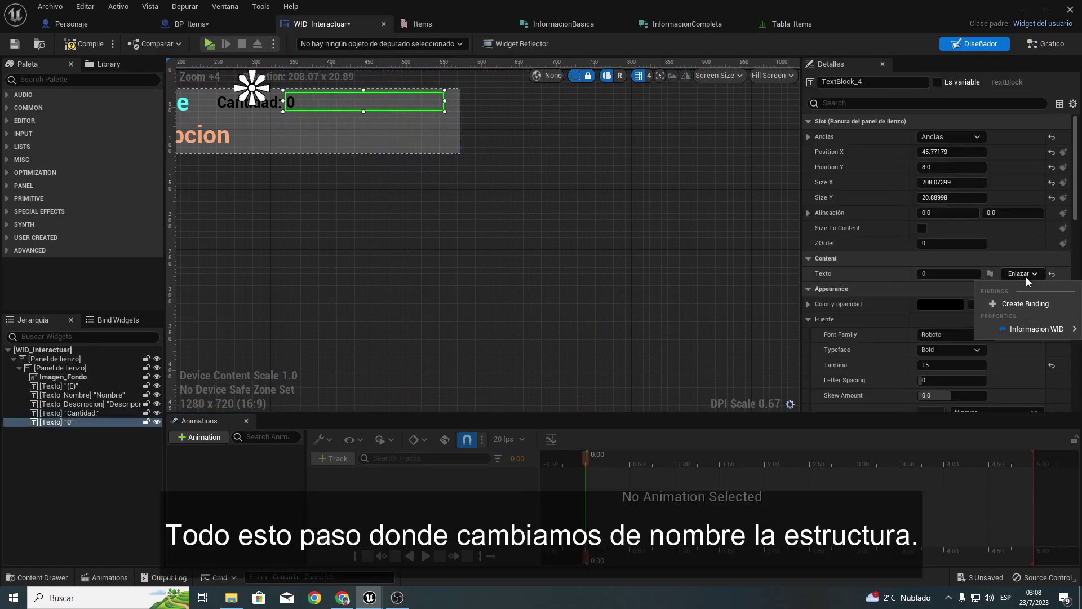
{"action": "left_click", "coordinate": [1013, 301]}
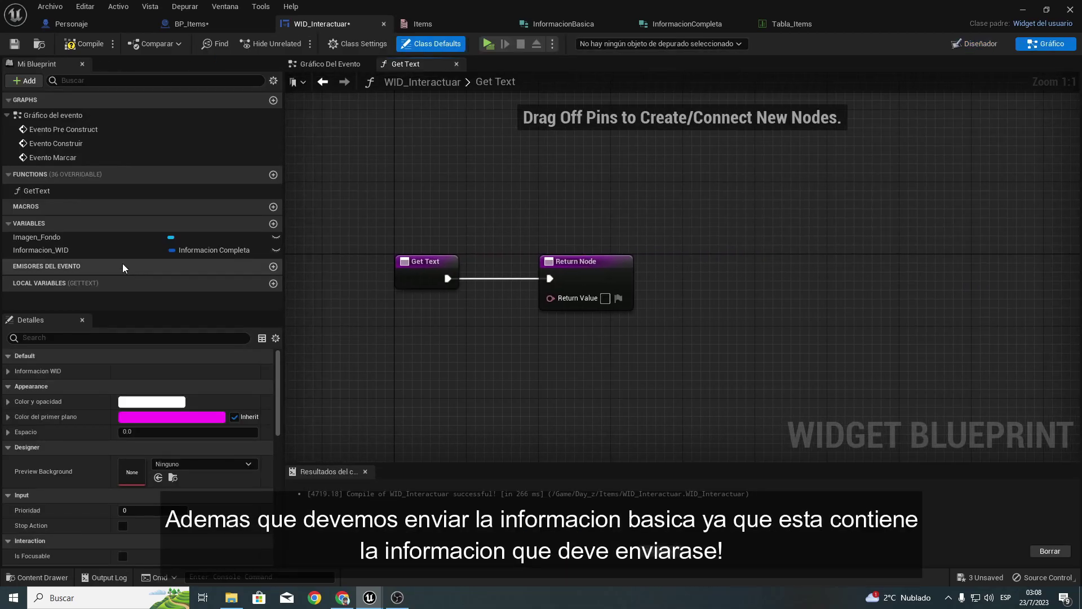
Step: Add a Get Informacion_WID node, split its struct pin, and connect Cantidad to the Return Value
{"action": "left_click", "coordinate": [40, 248]}
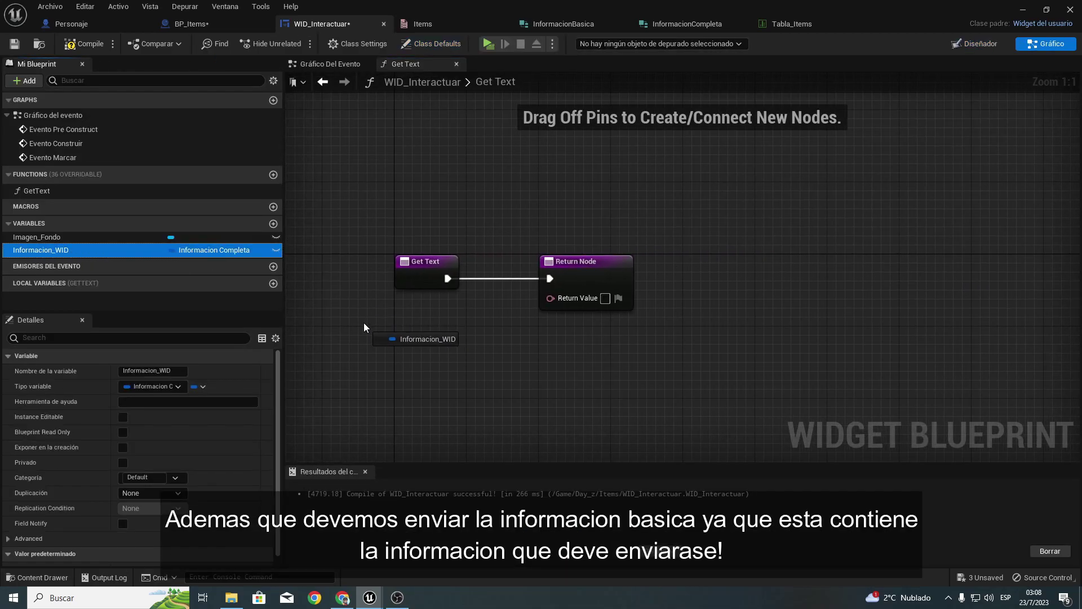
{"action": "left_click_drag", "start_coordinate": [303, 291], "coordinate": [364, 323]}
{"action": "left_click", "coordinate": [414, 345]}
{"action": "right_click", "coordinate": [427, 328]}
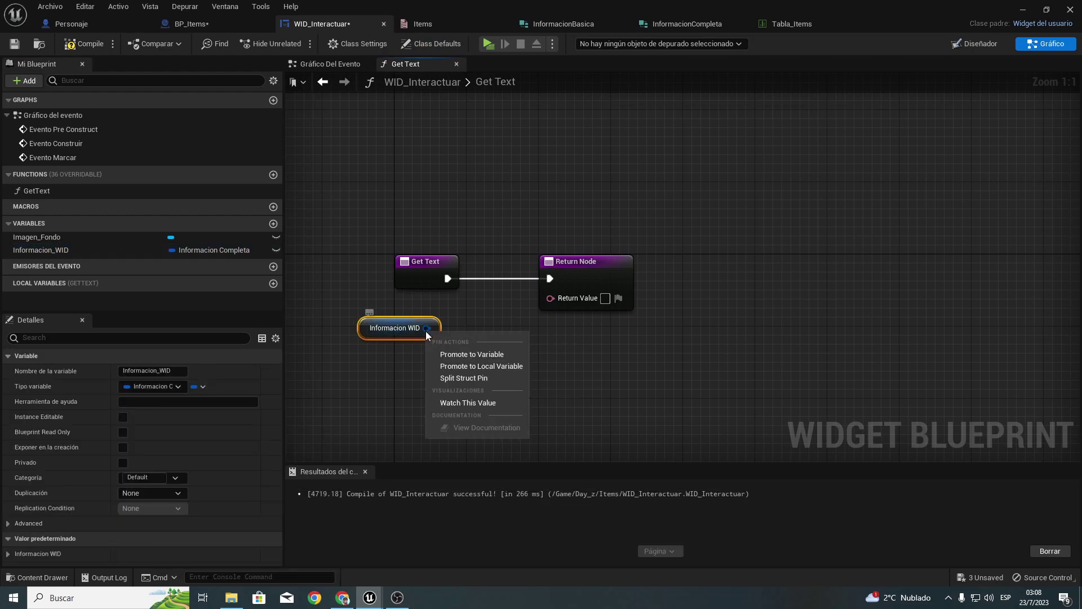
{"action": "left_click", "coordinate": [467, 379]}
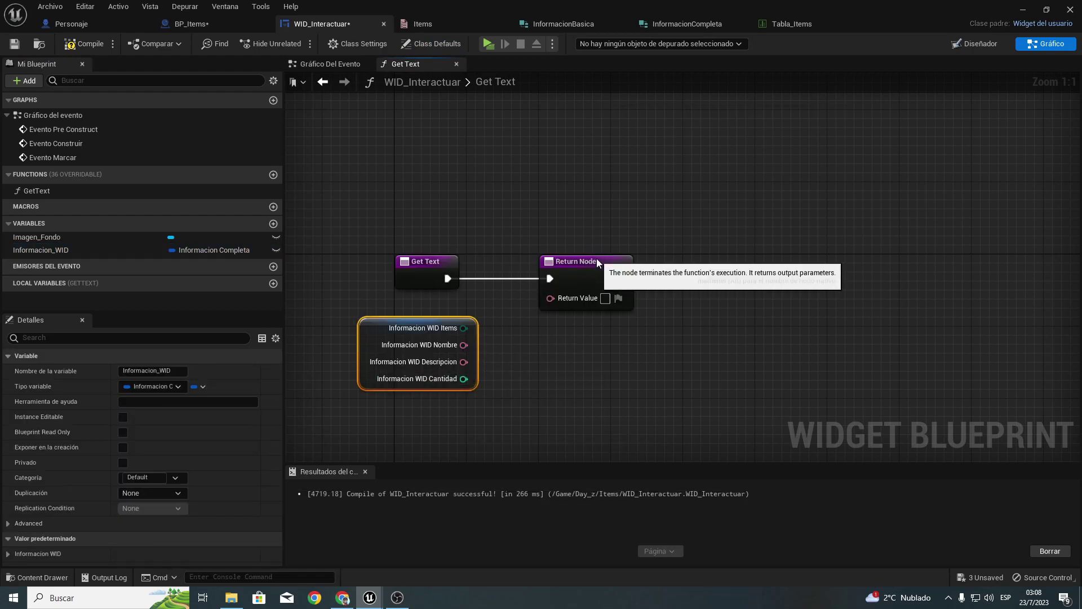
{"action": "left_click_drag", "start_coordinate": [597, 259], "coordinate": [745, 260]}
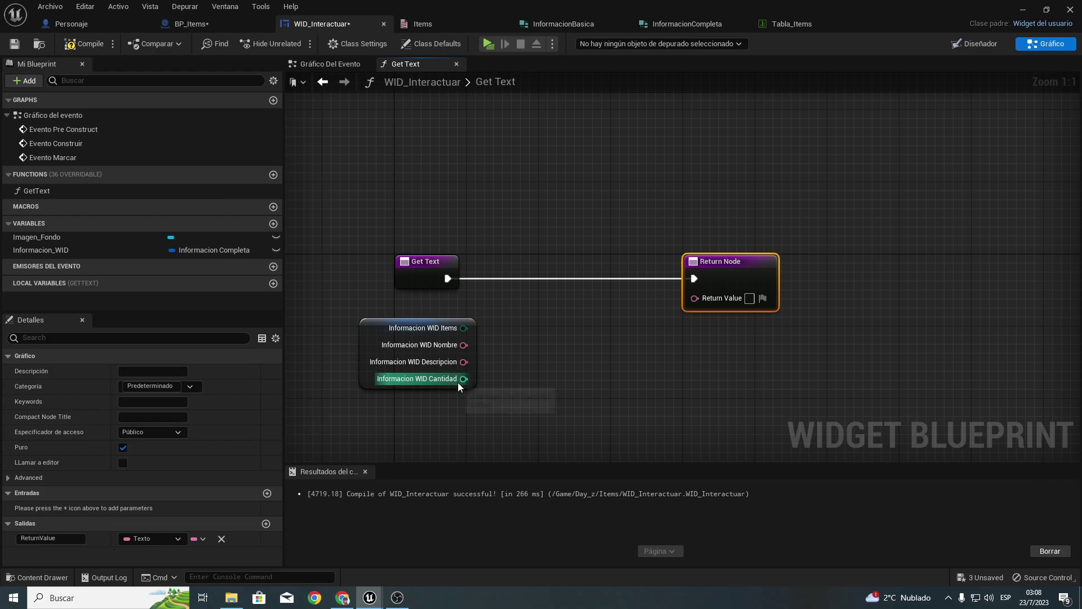
{"action": "left_click_drag", "start_coordinate": [463, 378], "coordinate": [712, 295]}
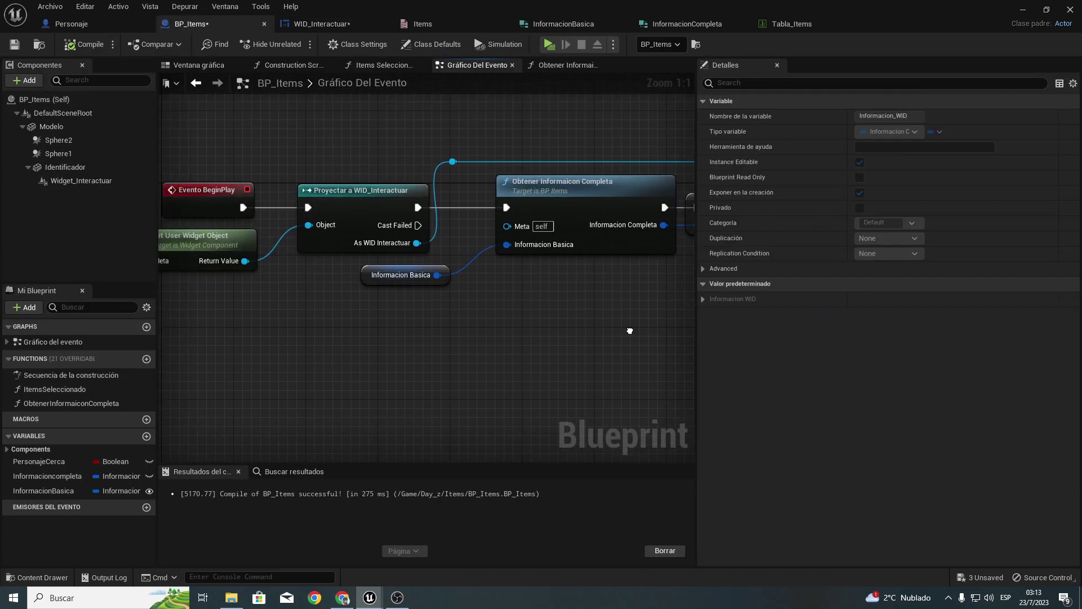
Step: Switch to WID_Interactuar and look over its Get Text and event graph nodes
{"action": "right_click_drag", "start_coordinate": [364, 287], "coordinate": [278, 370]}
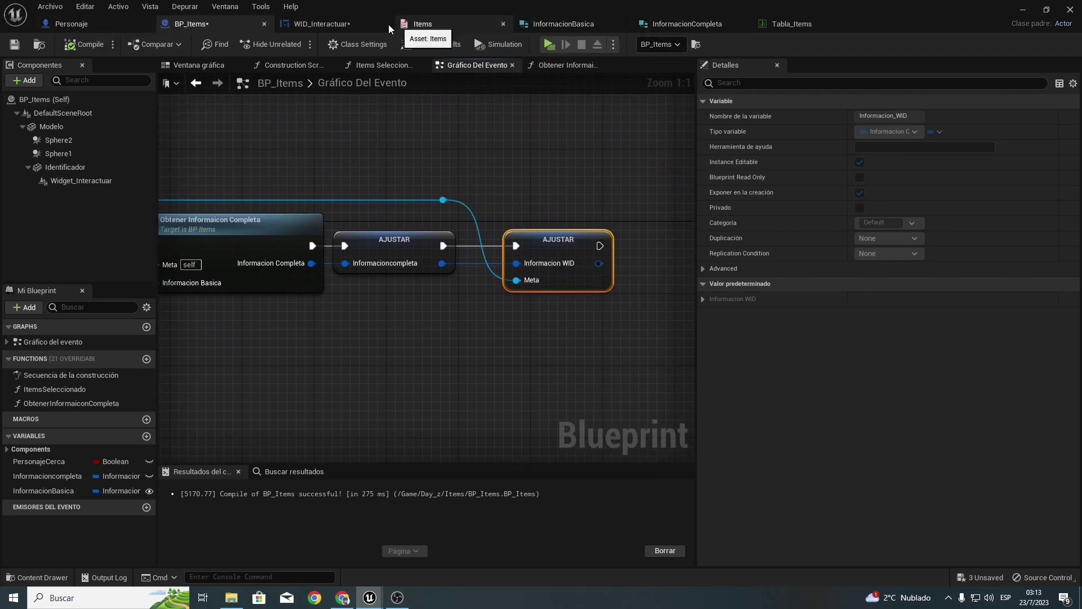
{"action": "left_click", "coordinate": [346, 25]}
{"action": "right_click_drag", "start_coordinate": [641, 204], "coordinate": [501, 154]}
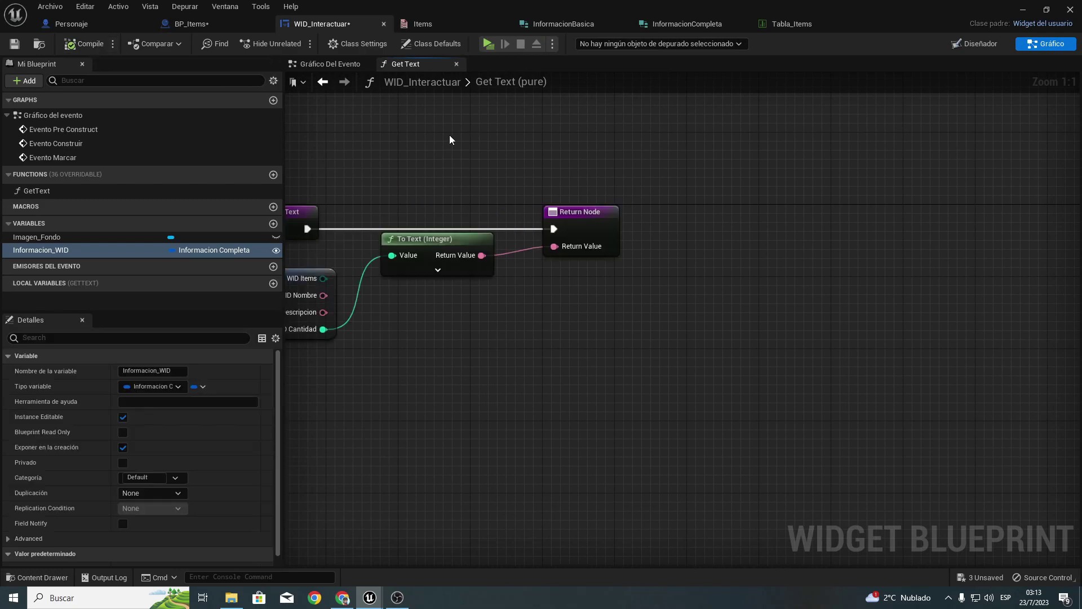
{"action": "left_click", "coordinate": [327, 64]}
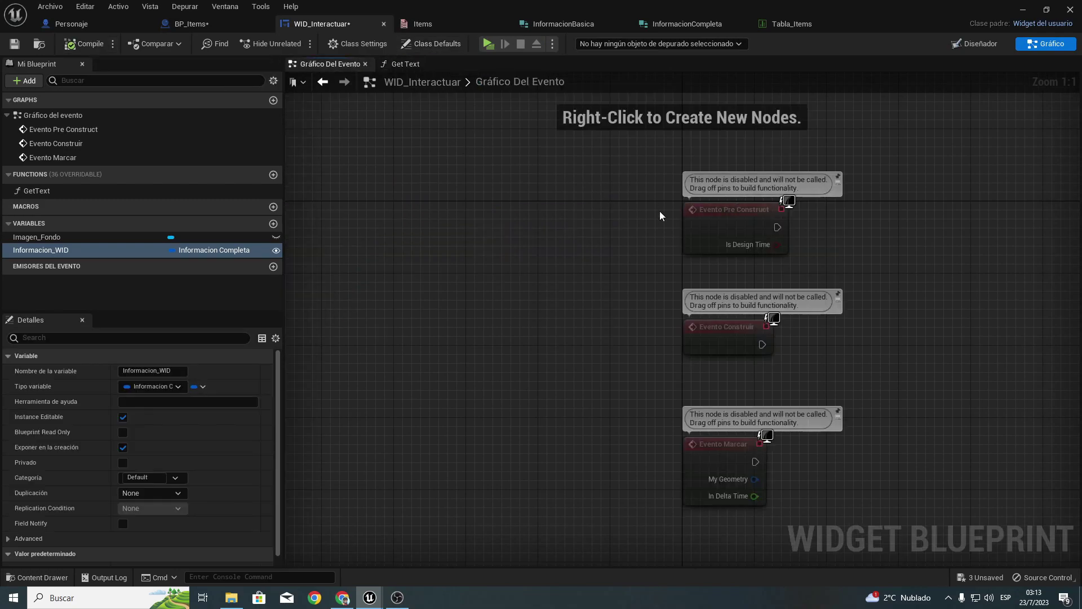
{"action": "right_click_drag", "start_coordinate": [661, 216], "coordinate": [328, 162]}
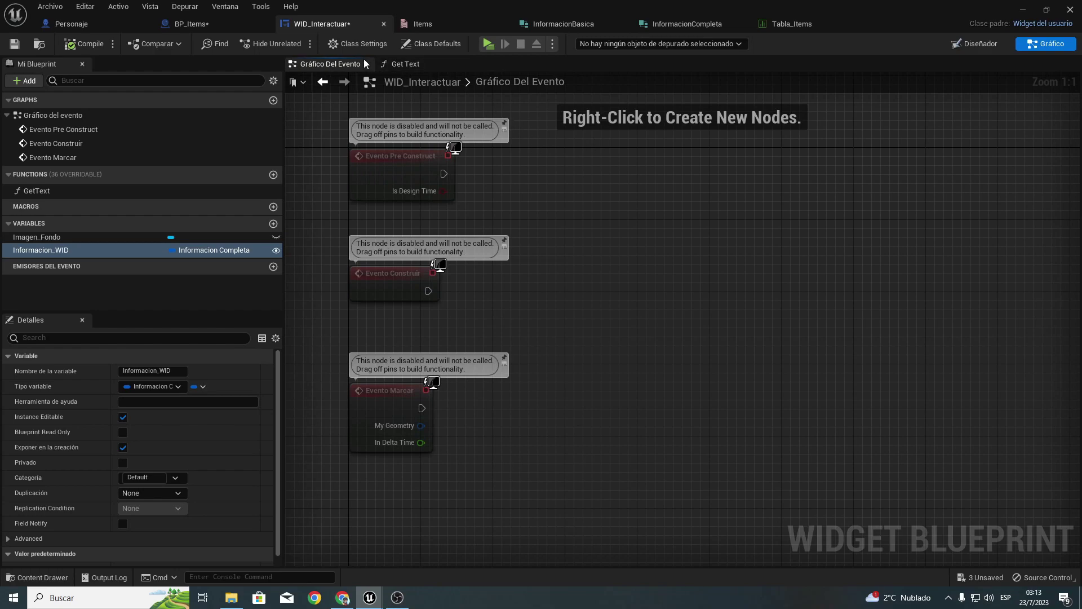
Step: Back in Get Text, inspect the Informacion_WID variable's properties, then minimize to the level
{"action": "left_click", "coordinate": [406, 64]}
{"action": "right_click_drag", "start_coordinate": [419, 305], "coordinate": [648, 333]}
{"action": "left_click_drag", "start_coordinate": [501, 405], "coordinate": [900, 267]}
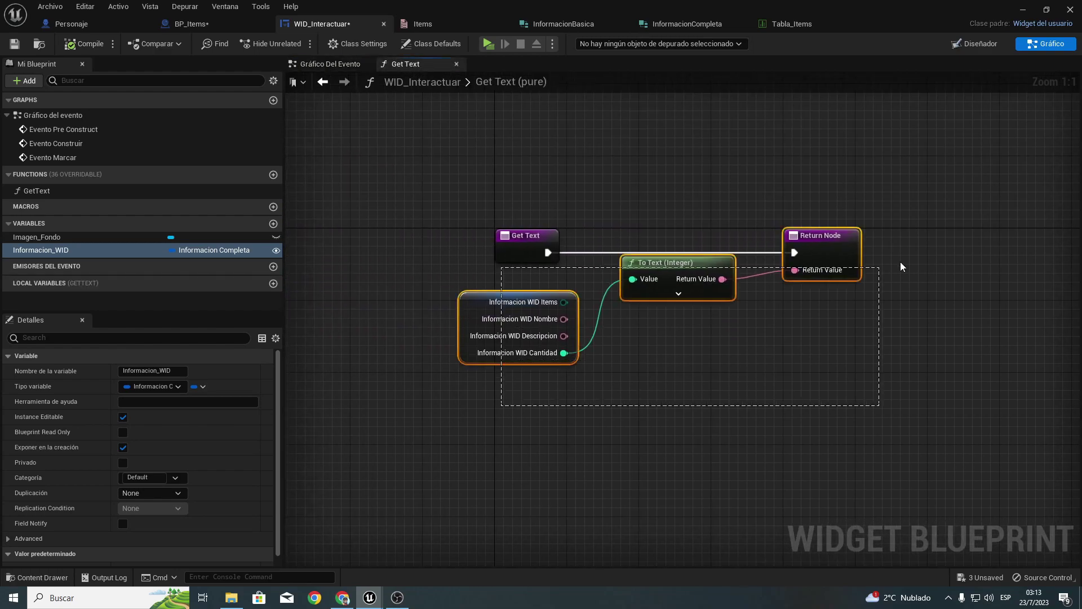
{"action": "left_click", "coordinate": [700, 355]}
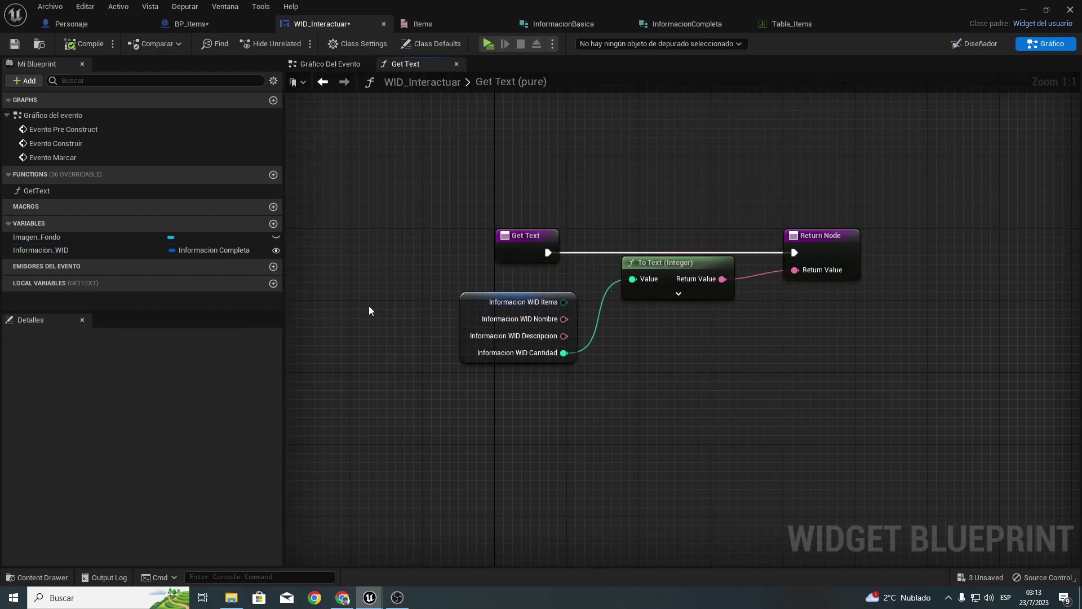
{"action": "left_click", "coordinate": [93, 247]}
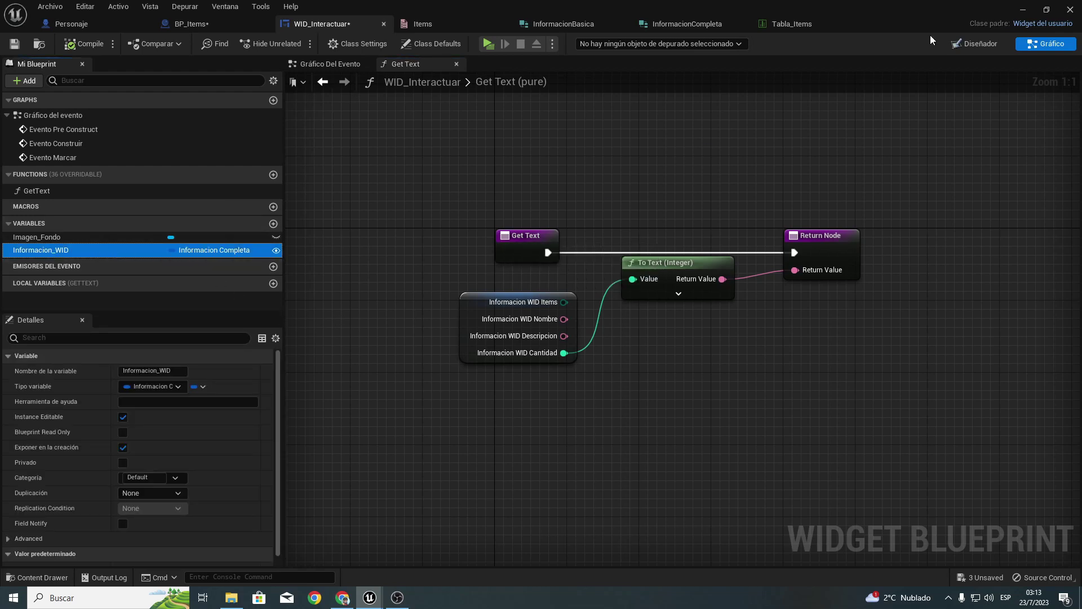
{"action": "left_click", "coordinate": [1024, 10]}
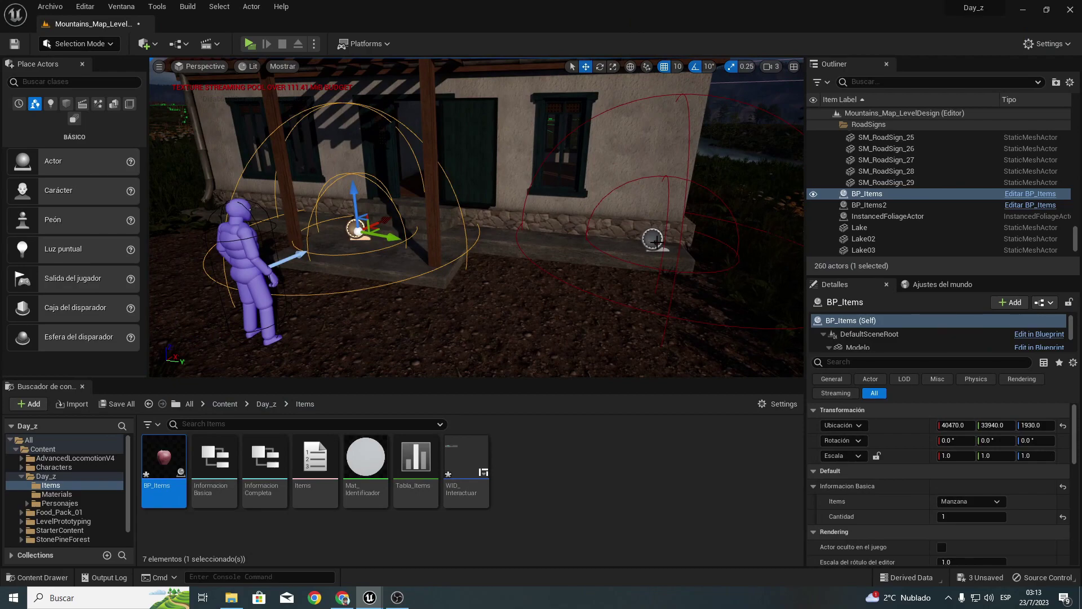
Step: Delete the original BP_Items apple pickup from the level
{"action": "left_click", "coordinate": [654, 241]}
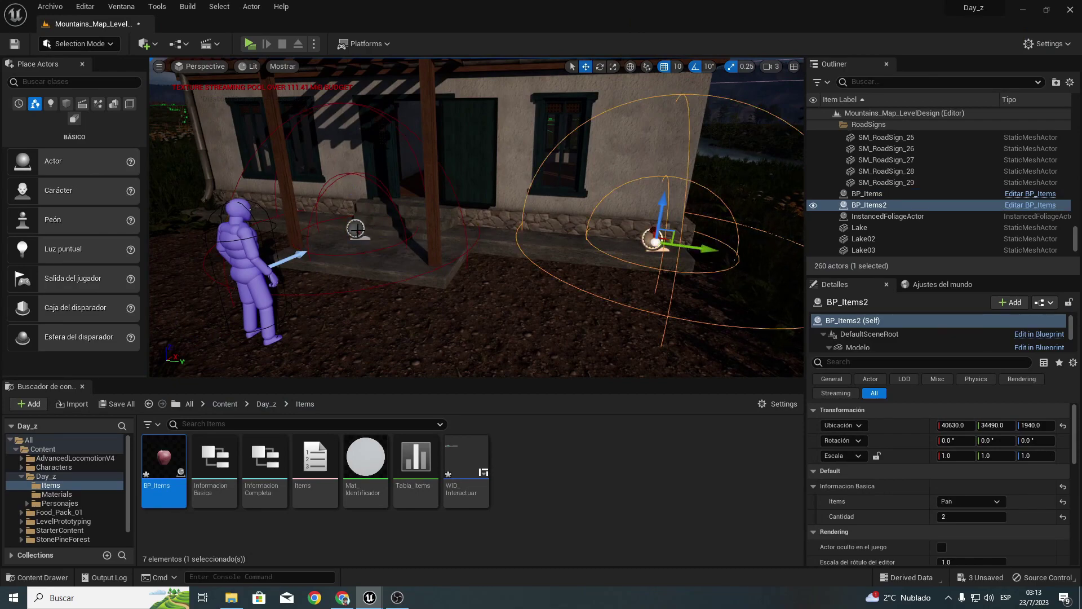
{"action": "left_click", "coordinate": [356, 229]}
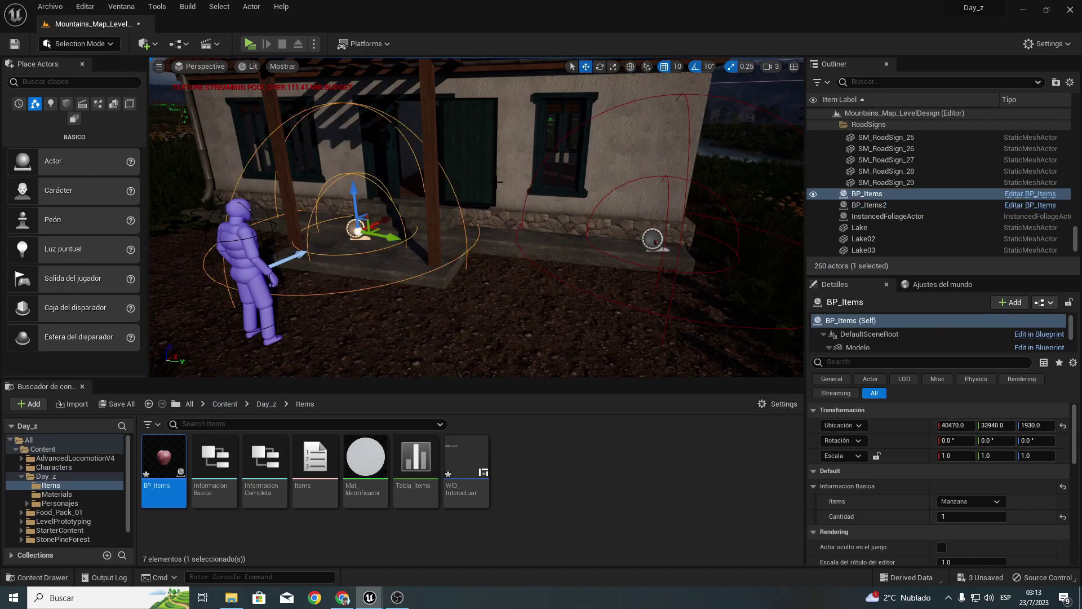
{"action": "left_click_drag", "start_coordinate": [354, 189], "coordinate": [367, 147]}
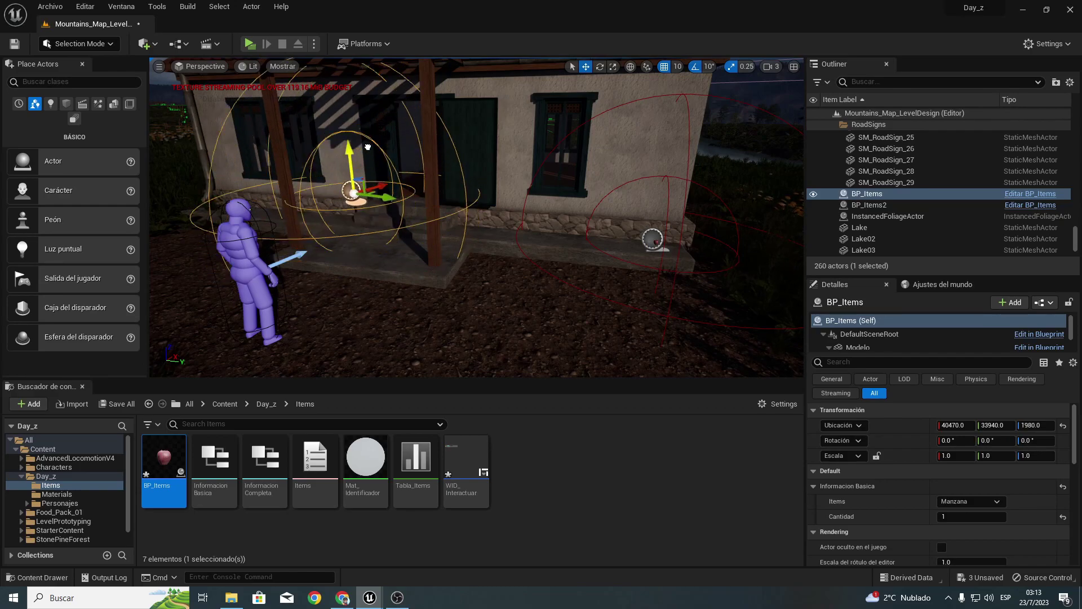
{"action": "key", "text": "Delete"}
Step: Alt-drag a duplicate of BP_Items2 and place the copy, BP_Items3, on the porch steps
{"action": "left_click", "coordinate": [654, 241]}
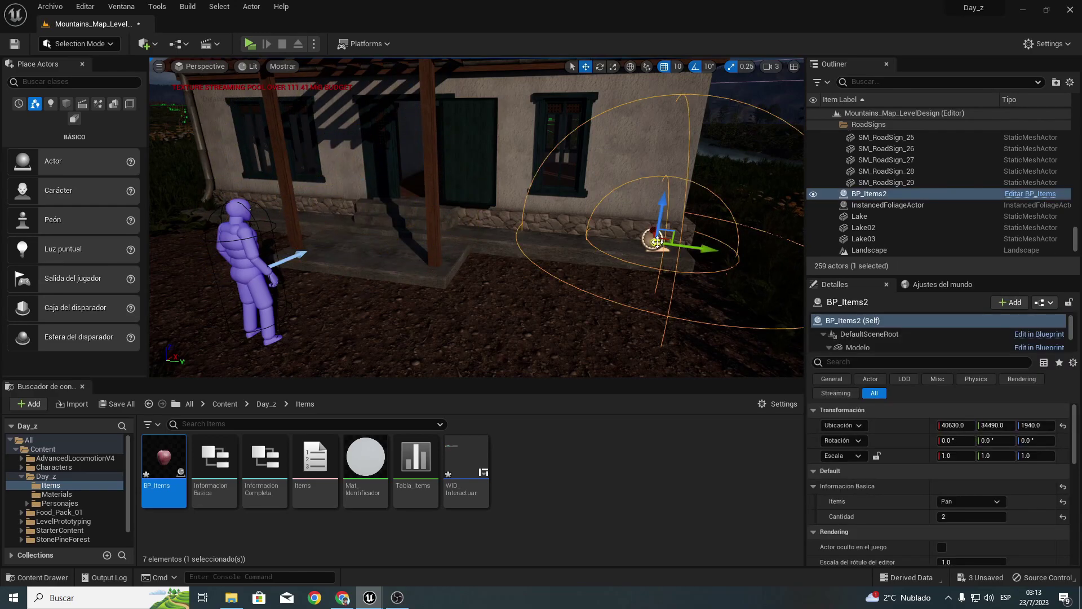
{"action": "left_click_drag", "start_coordinate": [654, 241], "coordinate": [428, 238], "text": "alt"}
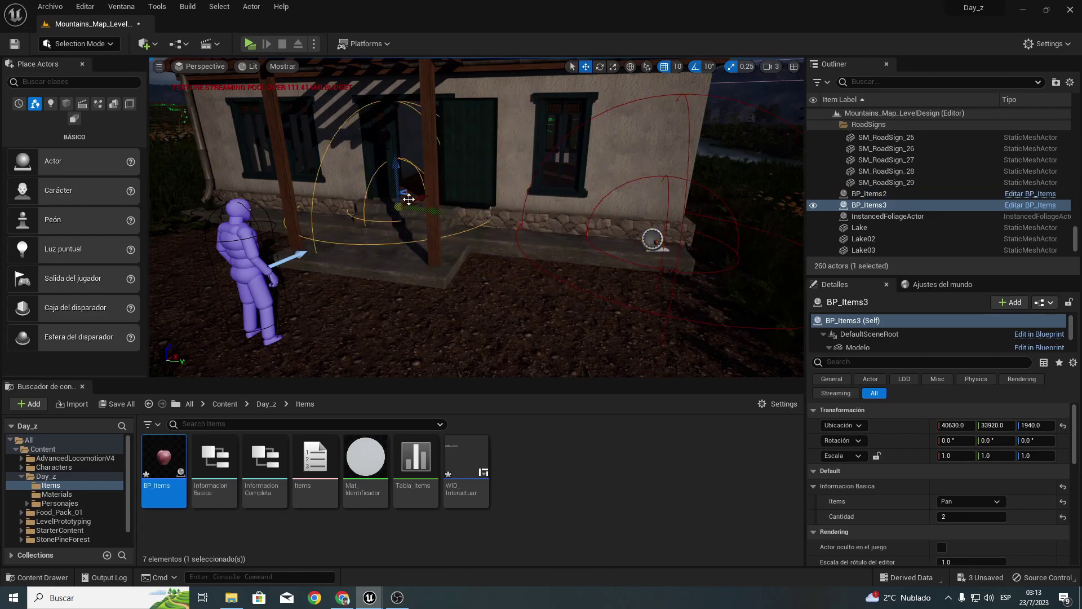
{"action": "left_click_drag", "start_coordinate": [421, 194], "coordinate": [397, 219]}
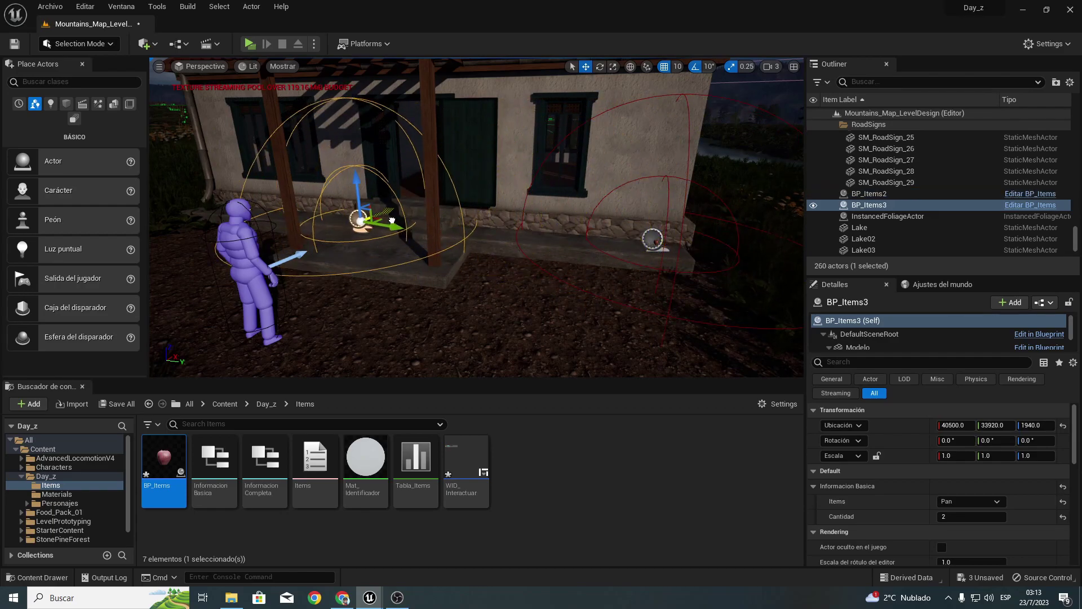
{"action": "mouse_move", "coordinate": [397, 218]}
{"action": "right_mouse_down"}
{"action": "mouse_move", "coordinate": [383, 219]}
{"action": "mouse_move", "coordinate": [392, 209]}
{"action": "right_mouse_up"}
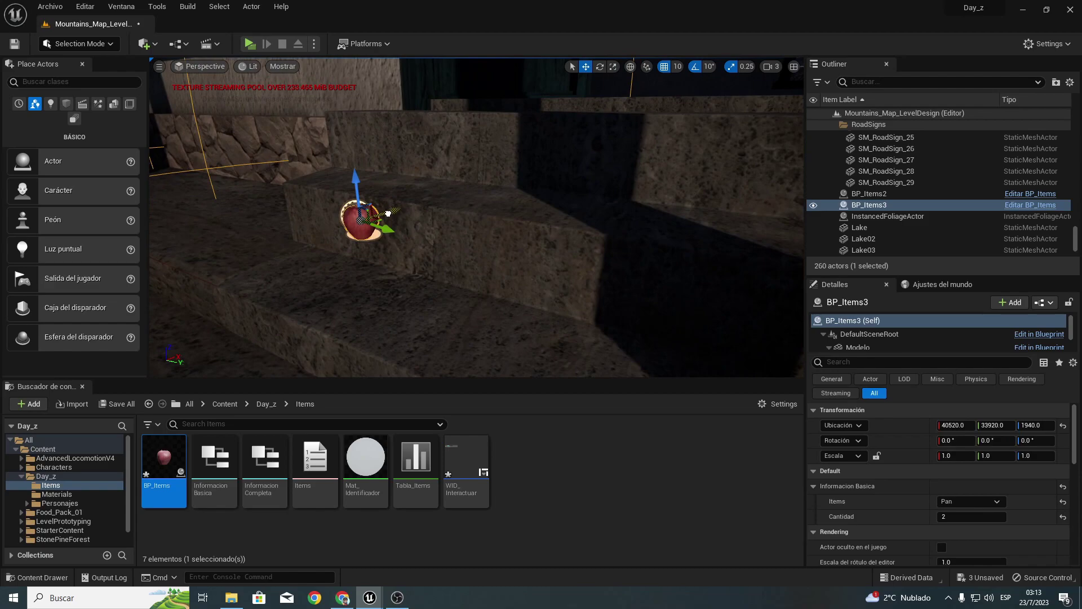
{"action": "left_click_drag", "start_coordinate": [388, 213], "coordinate": [381, 215]}
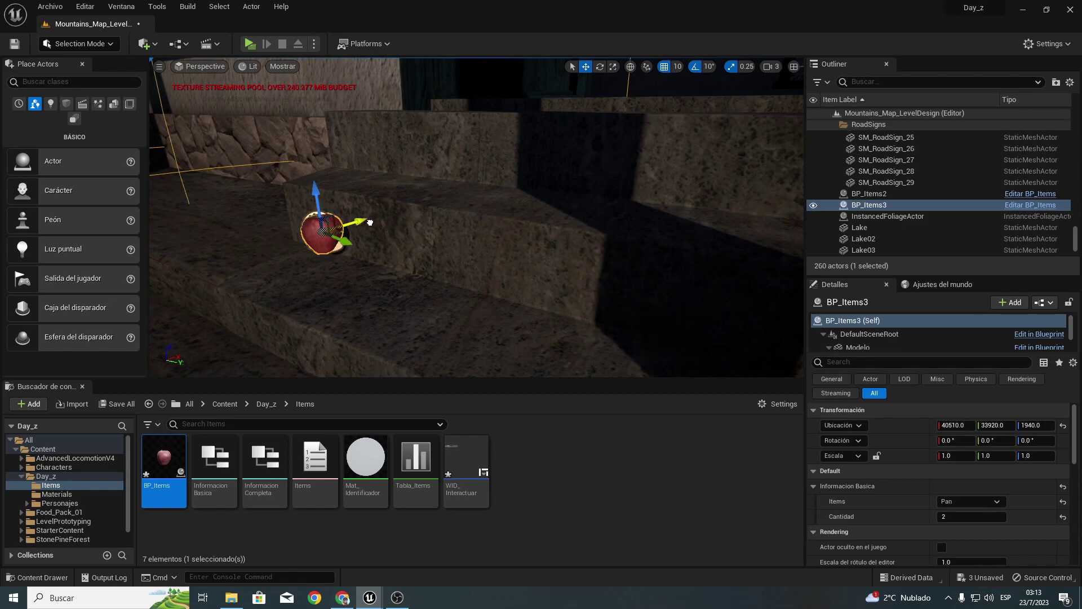
Step: Set BP_Items3's item type to Manzana and open the Tabla_Items data table
{"action": "left_click", "coordinate": [968, 499]}
{"action": "left_click", "coordinate": [956, 513]}
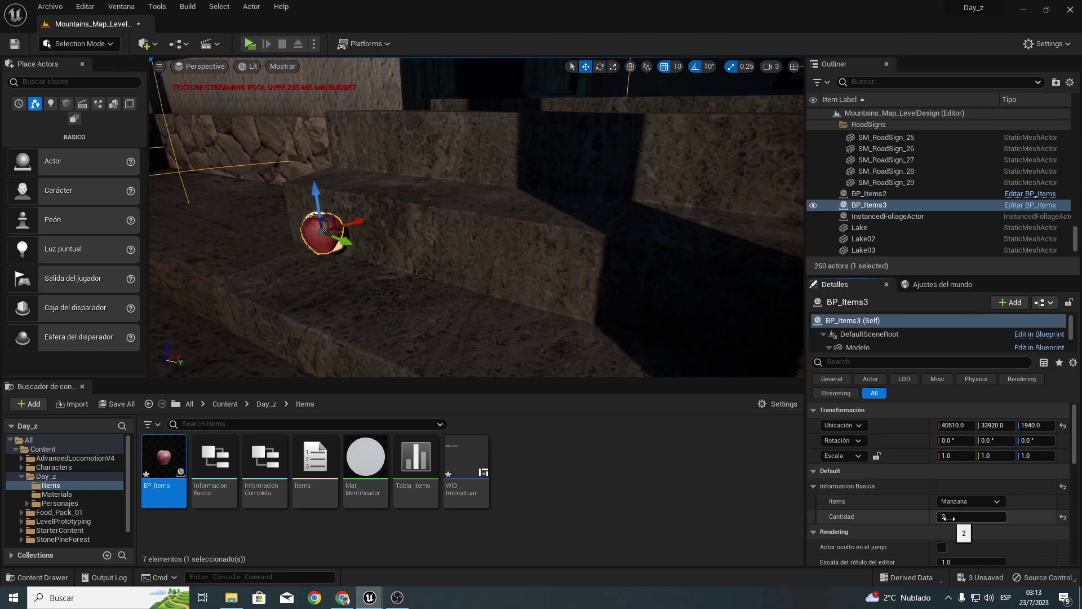
{"action": "left_click", "coordinate": [957, 517]}
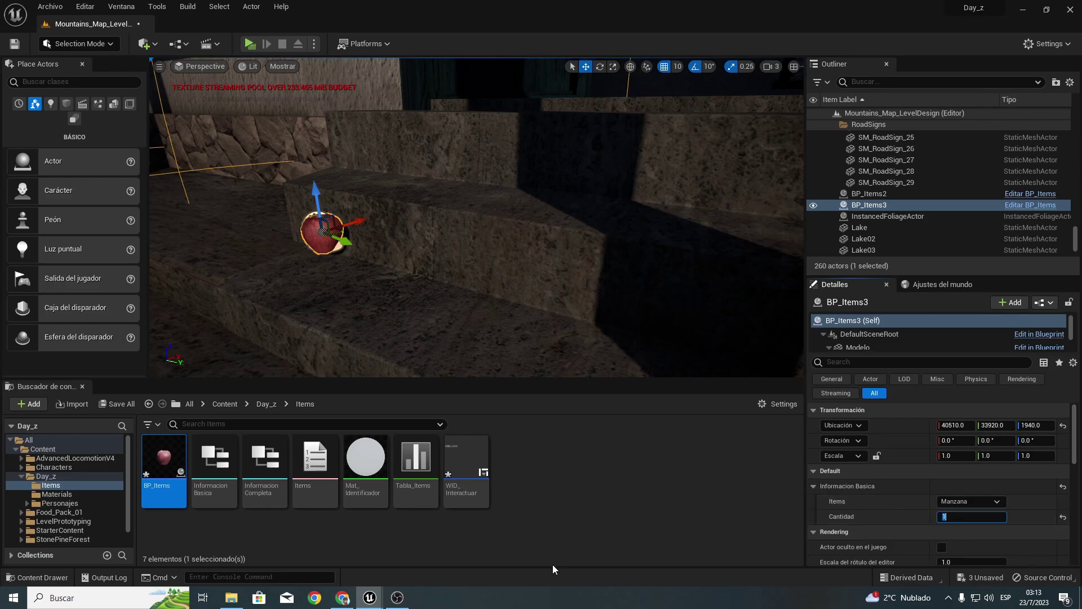
{"action": "double_click", "coordinate": [424, 495]}
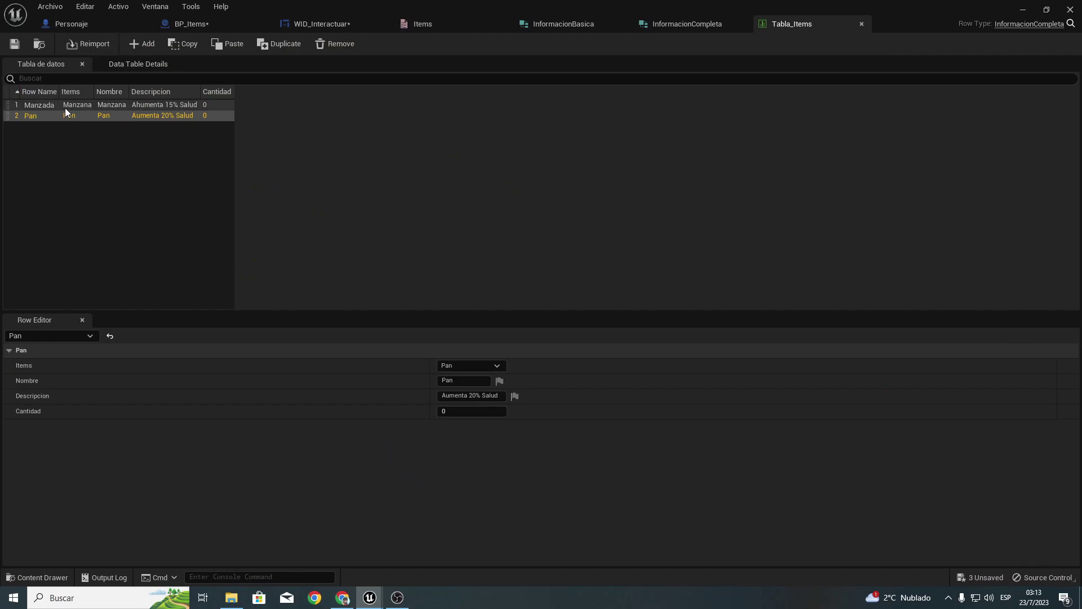
Step: View the misspelled Manzada row in Tabla_Items, then return to WID_Interactuar's Get Text graph
{"action": "left_click", "coordinate": [46, 106]}
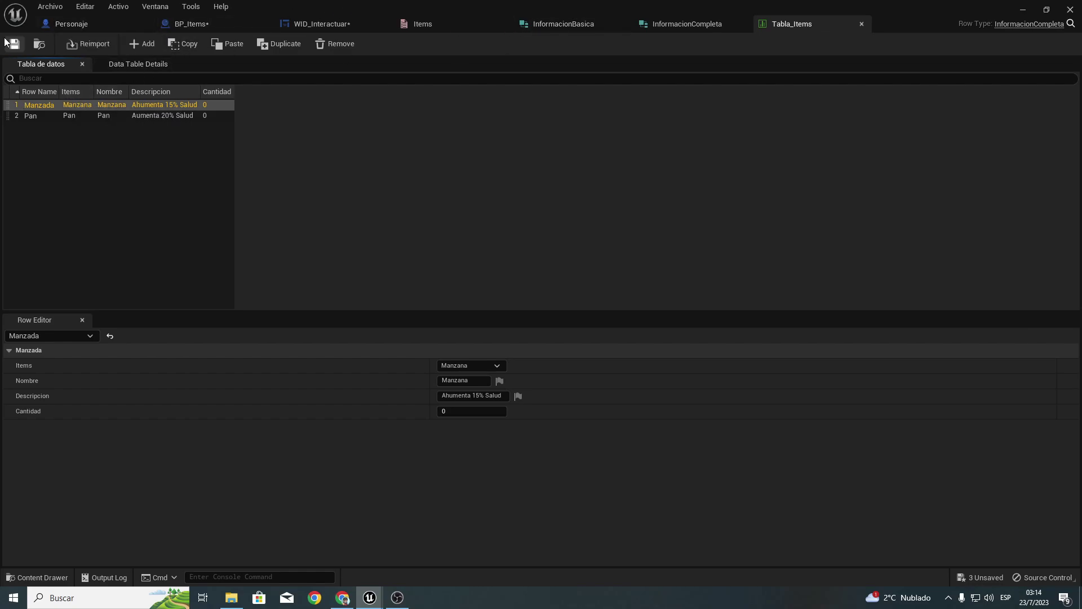
{"action": "left_click", "coordinate": [332, 25]}
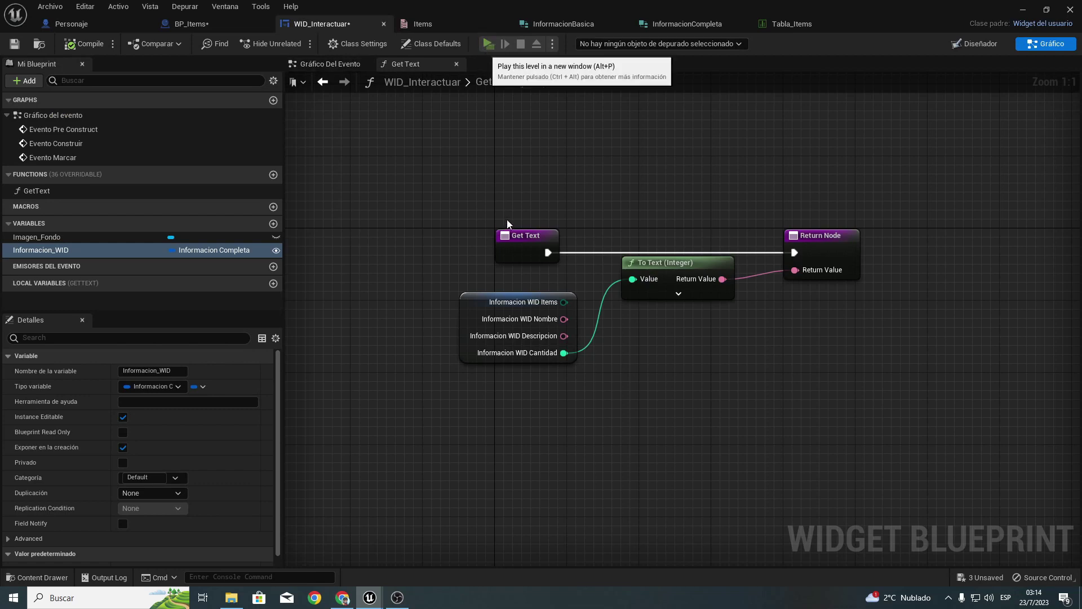
{"action": "key", "text": "alt+p"}
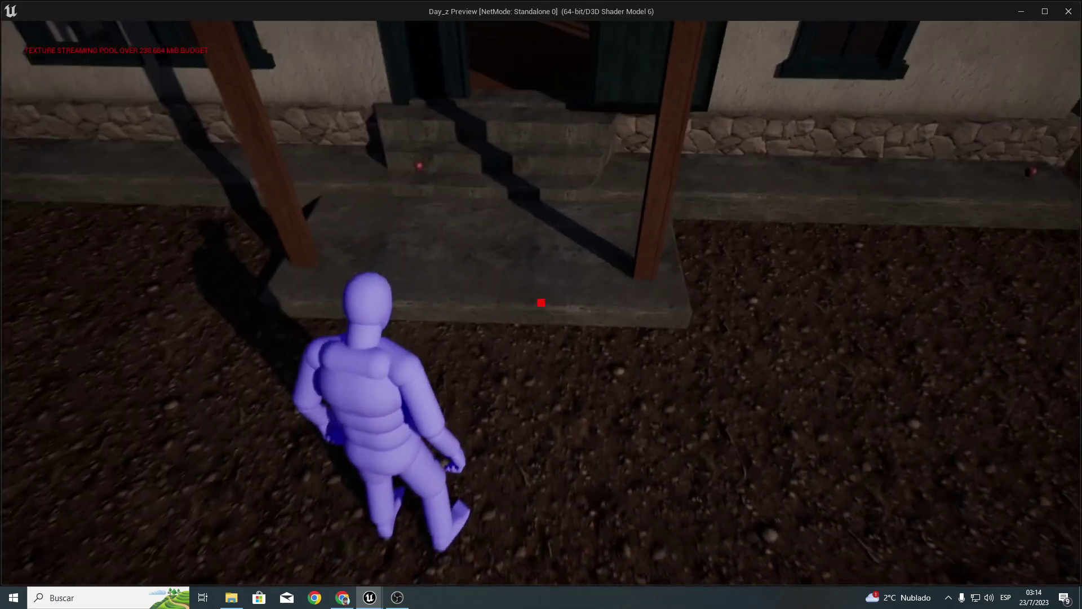
{"action": "key", "text": "w"}
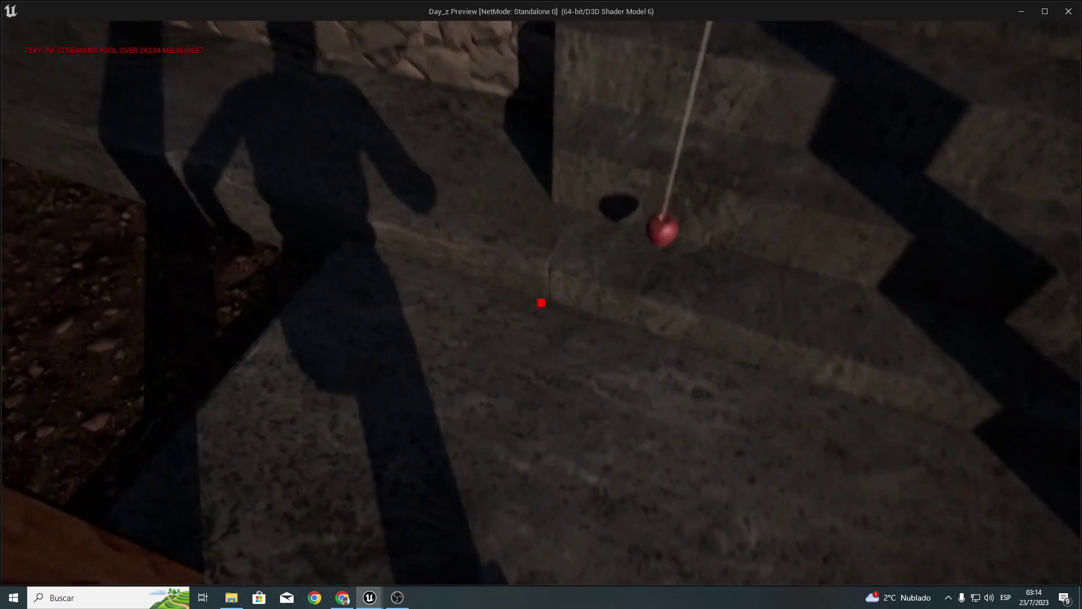
{"action": "mouse_move", "coordinate": [541, 303]}
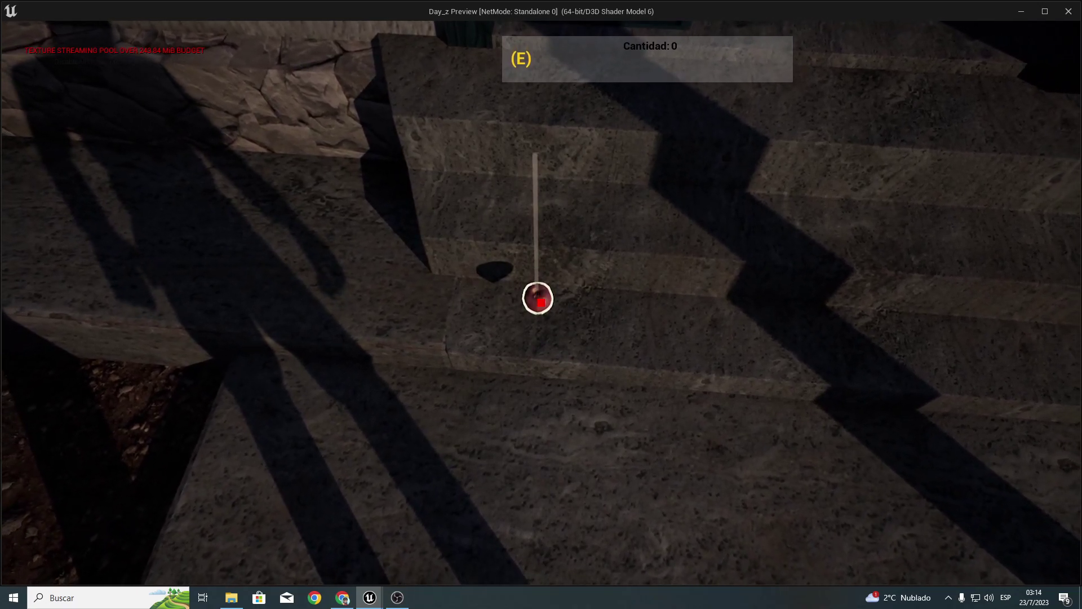
{"action": "key", "text": "e"}
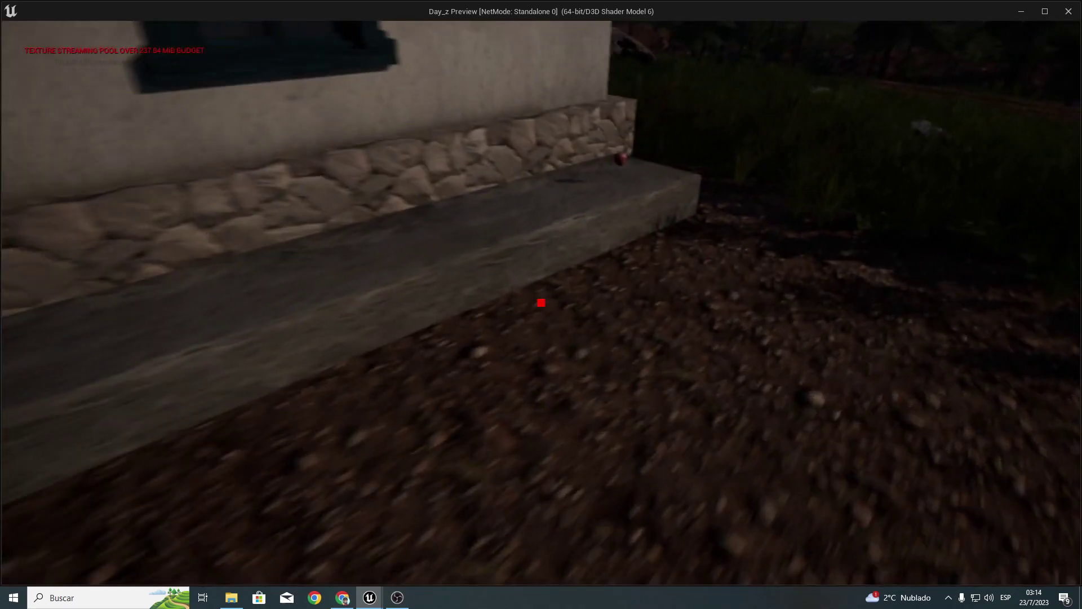
{"action": "key", "text": "w"}
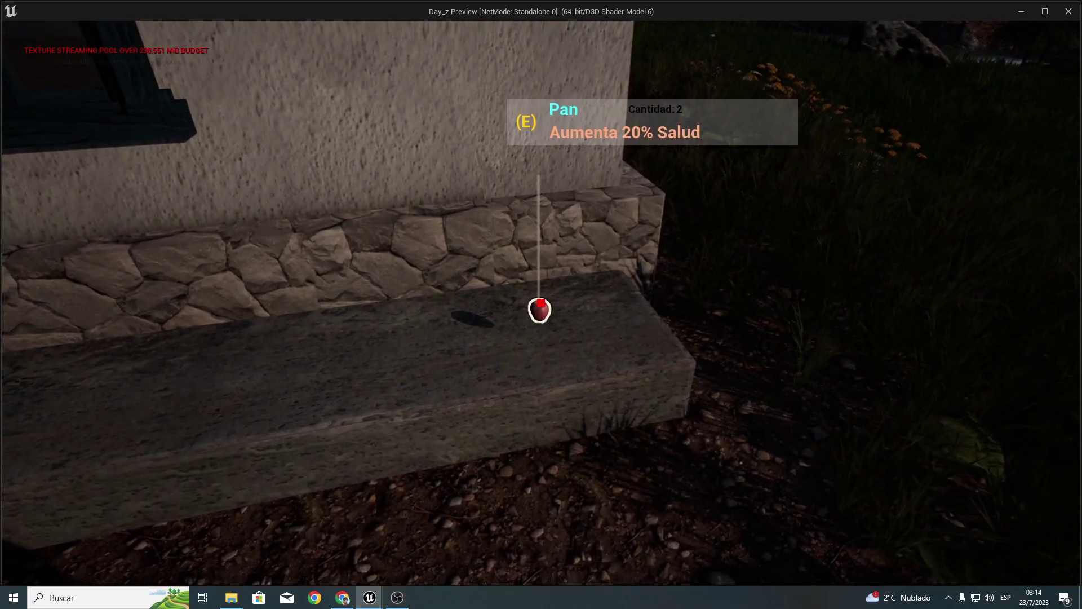
{"action": "key", "text": "e"}
Step: Stop the play session, return to the level, and nudge and frame the apple pickup
{"action": "key", "text": "alt+Tab"}
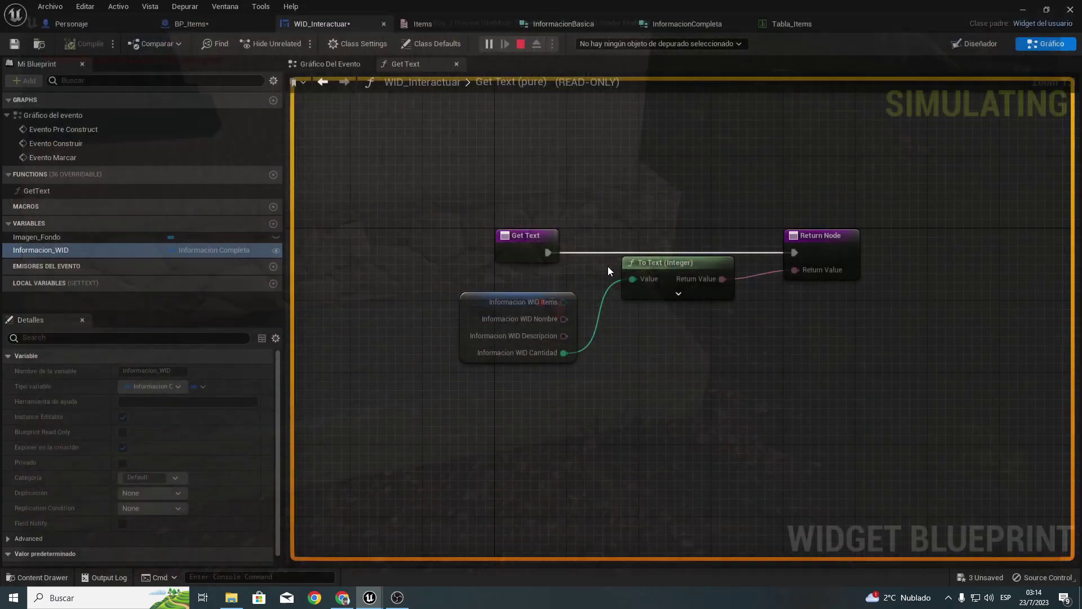
{"action": "key", "text": "Escape"}
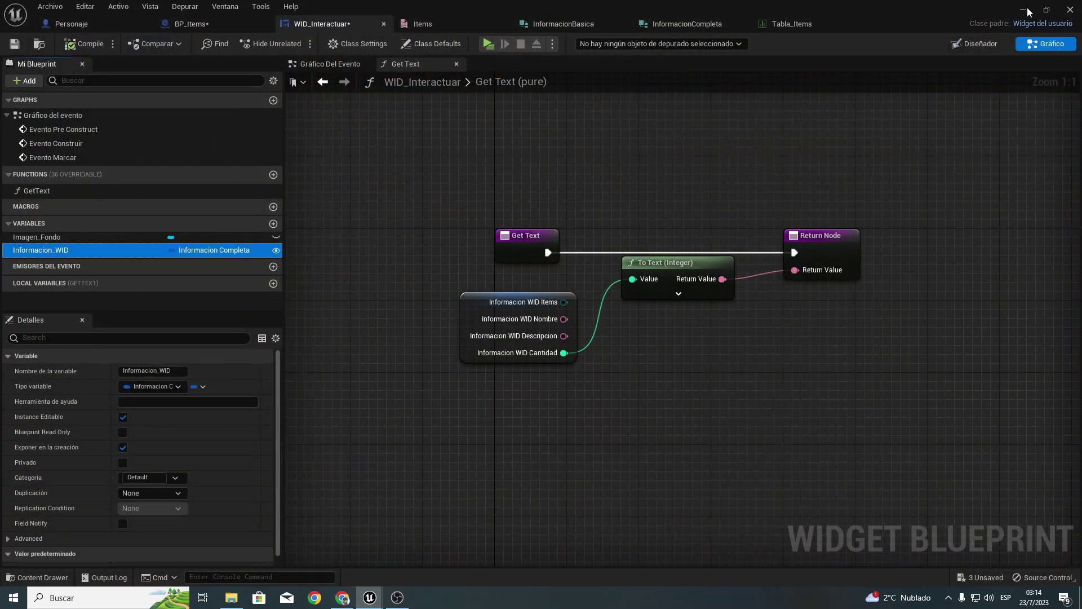
{"action": "left_click", "coordinate": [1027, 11]}
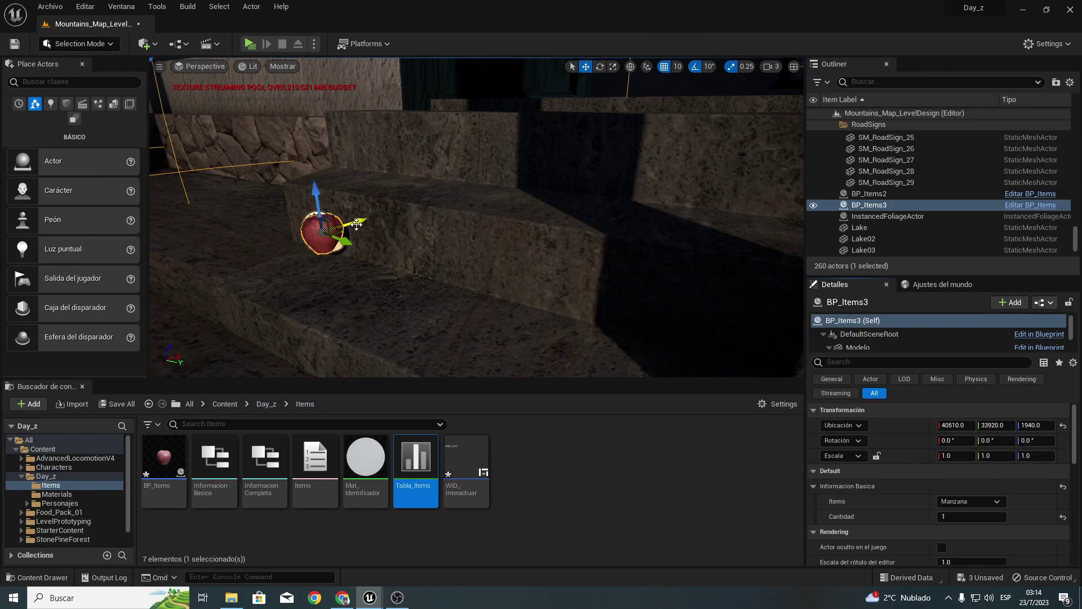
{"action": "left_click_drag", "start_coordinate": [336, 228], "coordinate": [340, 231]}
{"action": "key", "text": "f"}
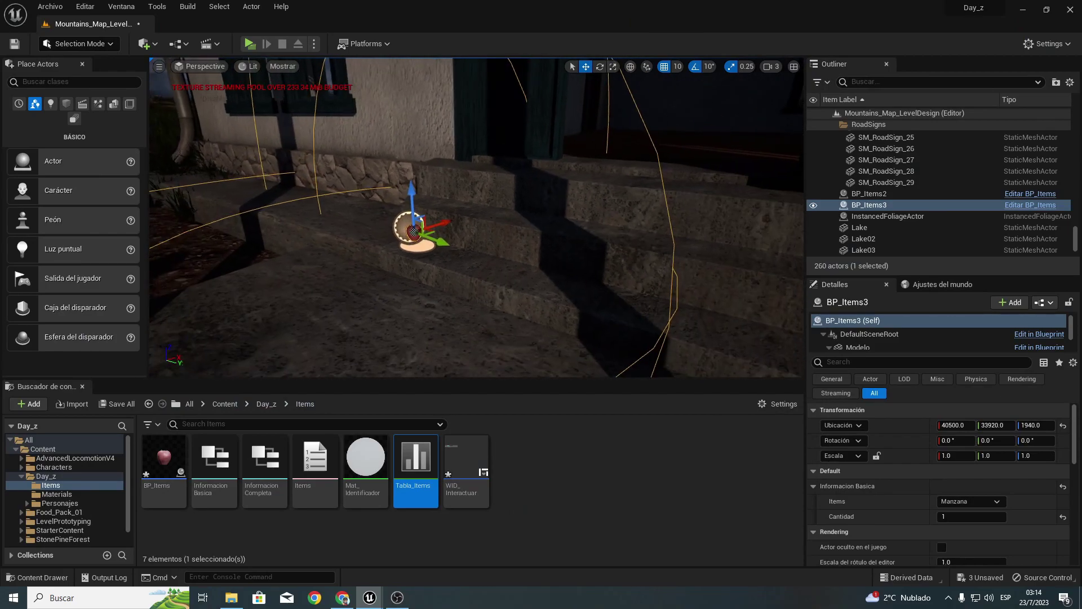
Step: Review the InformacionCompleta and InformacionBasica structures and the Items enum's Manzana entry
{"action": "double_click", "coordinate": [425, 463]}
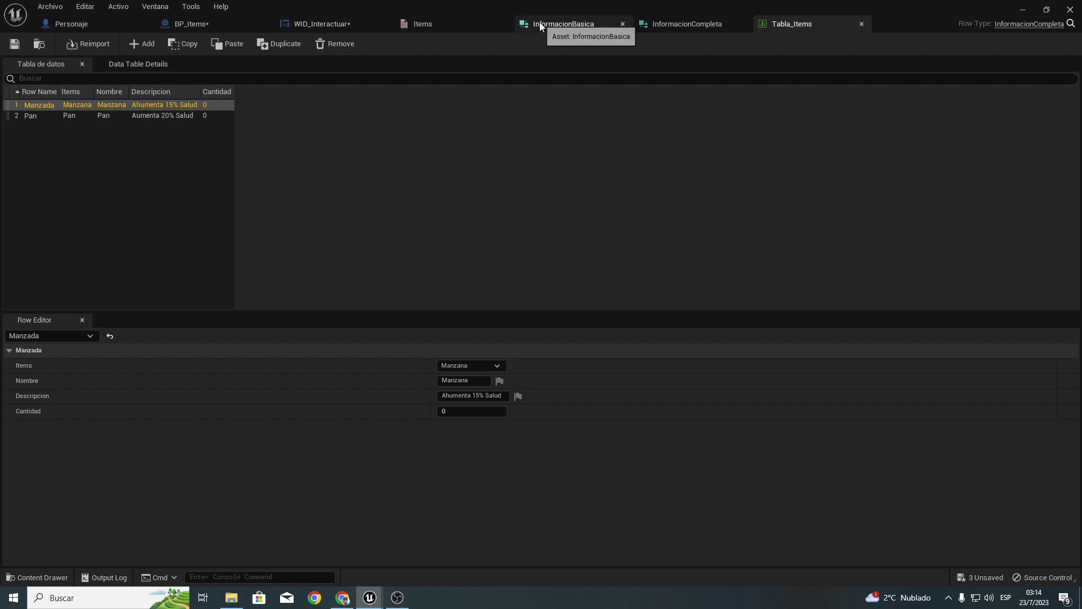
{"action": "left_click", "coordinate": [670, 25]}
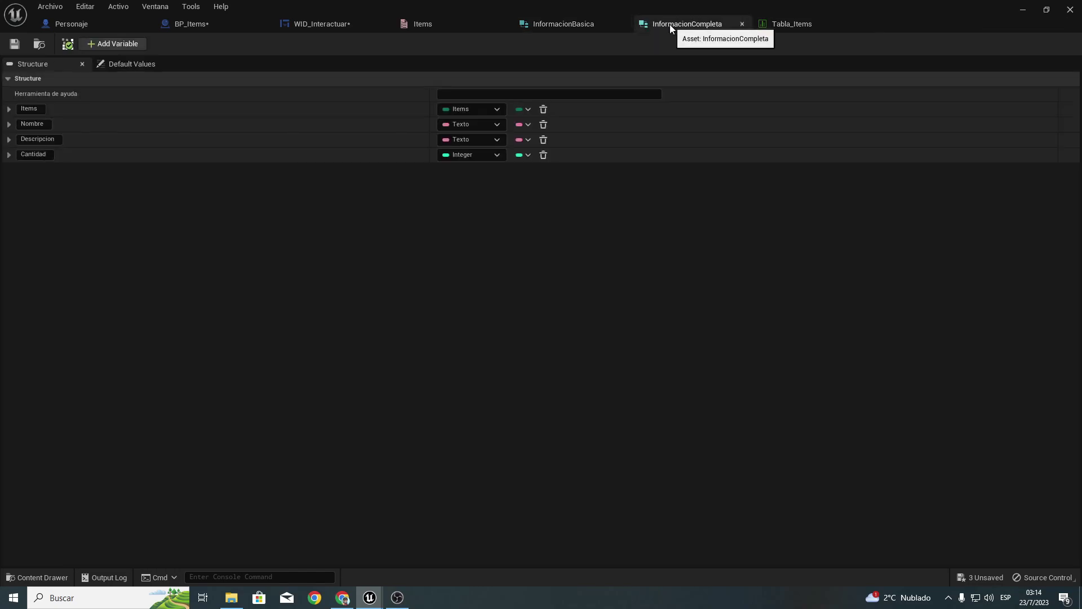
{"action": "left_click", "coordinate": [571, 24]}
{"action": "left_click", "coordinate": [444, 23]}
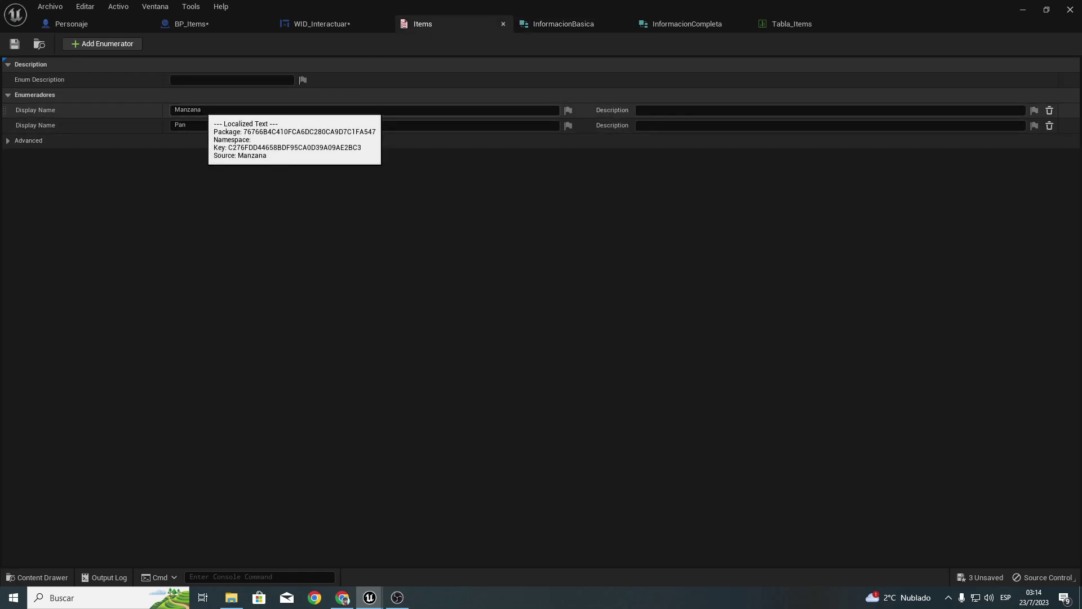
{"action": "left_click", "coordinate": [196, 115]}
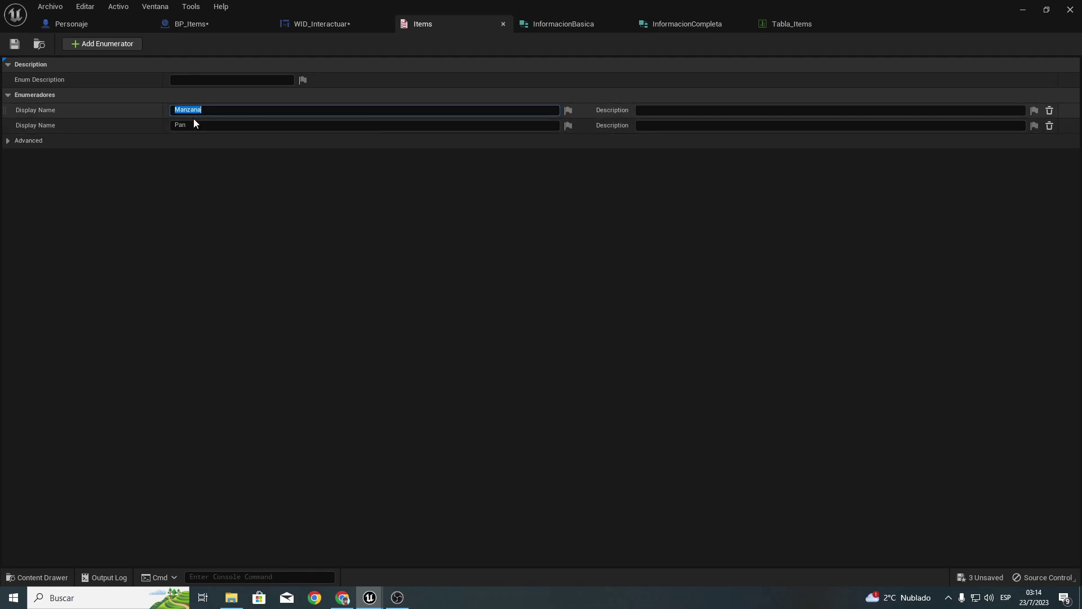
Step: Rename the Tabla_Items row Manzada to Manzana and save the data table
{"action": "left_click", "coordinate": [786, 25]}
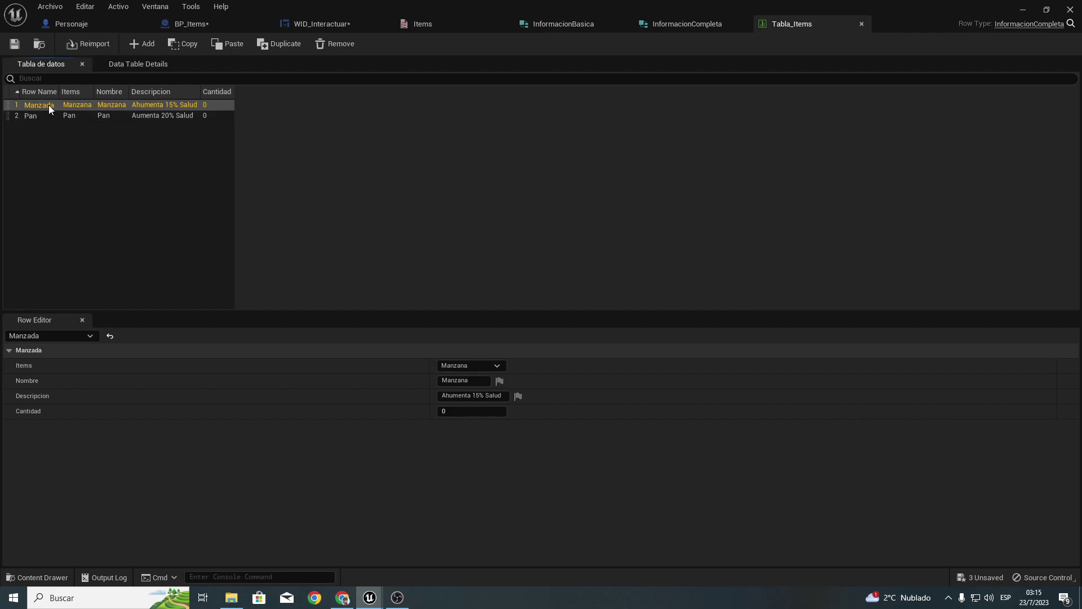
{"action": "double_click", "coordinate": [48, 106]}
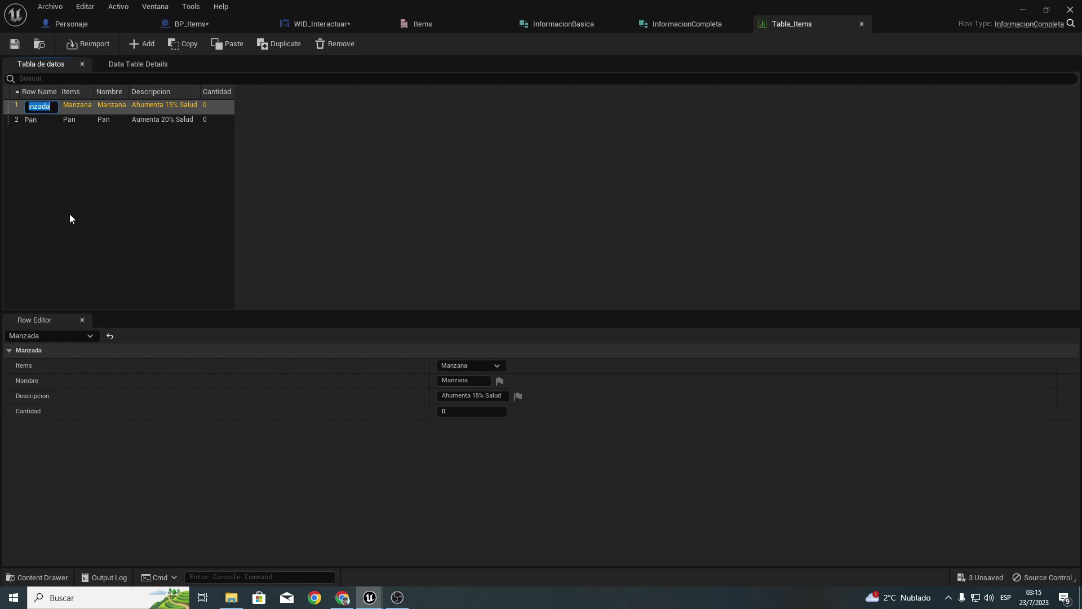
{"action": "type", "text": "Manzana"}
{"action": "key", "text": "Return"}
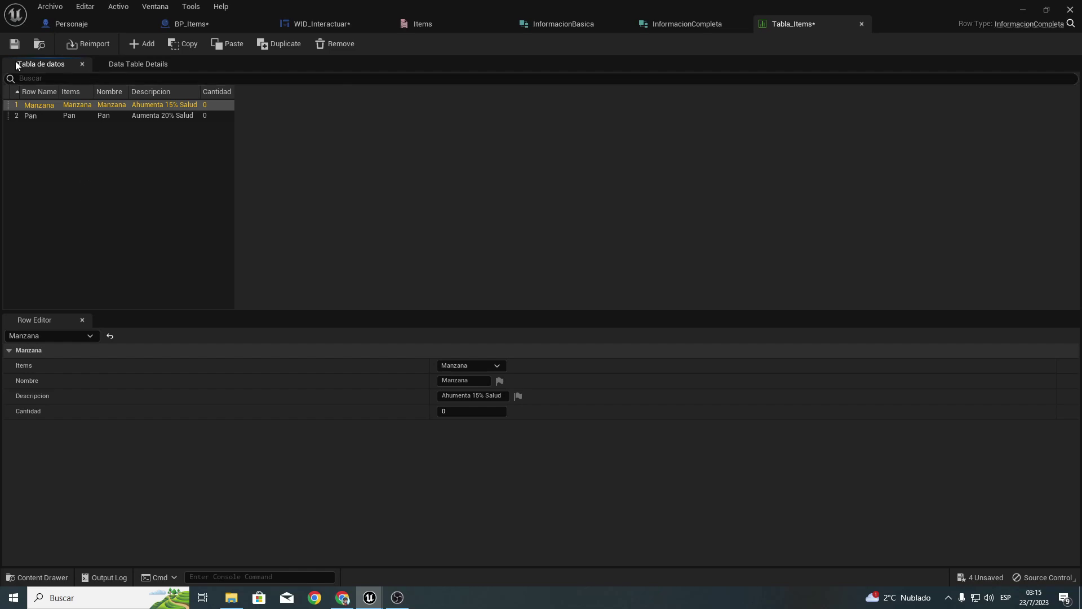
{"action": "left_click", "coordinate": [14, 44]}
Step: Back in the level, change BP_Items3's Items dropdown to Pan
{"action": "left_click", "coordinate": [1021, 8]}
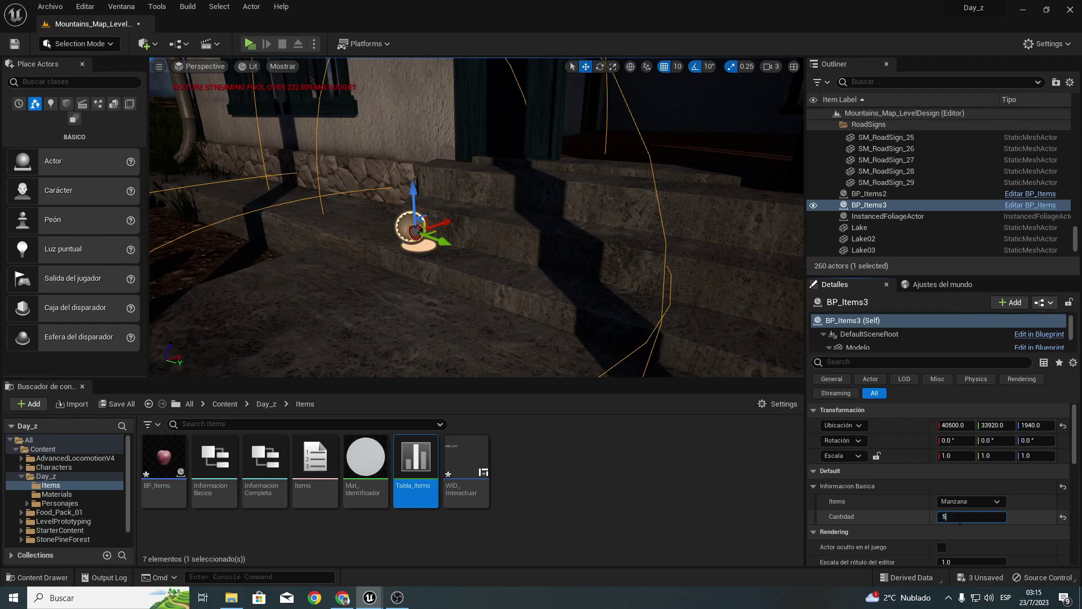
{"action": "left_click", "coordinate": [969, 501]}
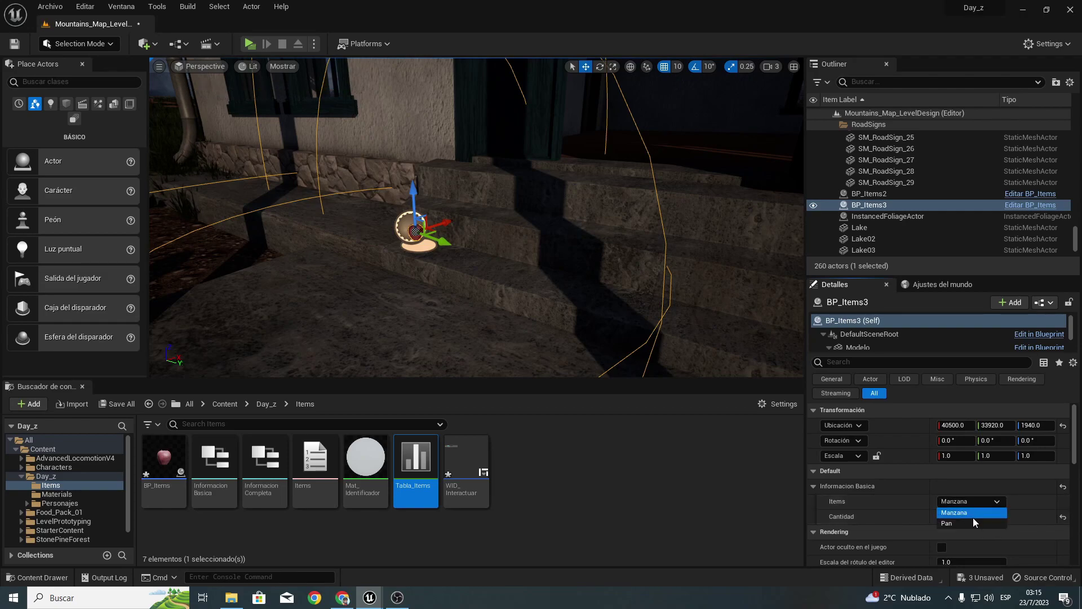
{"action": "left_click", "coordinate": [971, 514]}
{"action": "left_click", "coordinate": [969, 502]}
{"action": "left_click", "coordinate": [254, 49]}
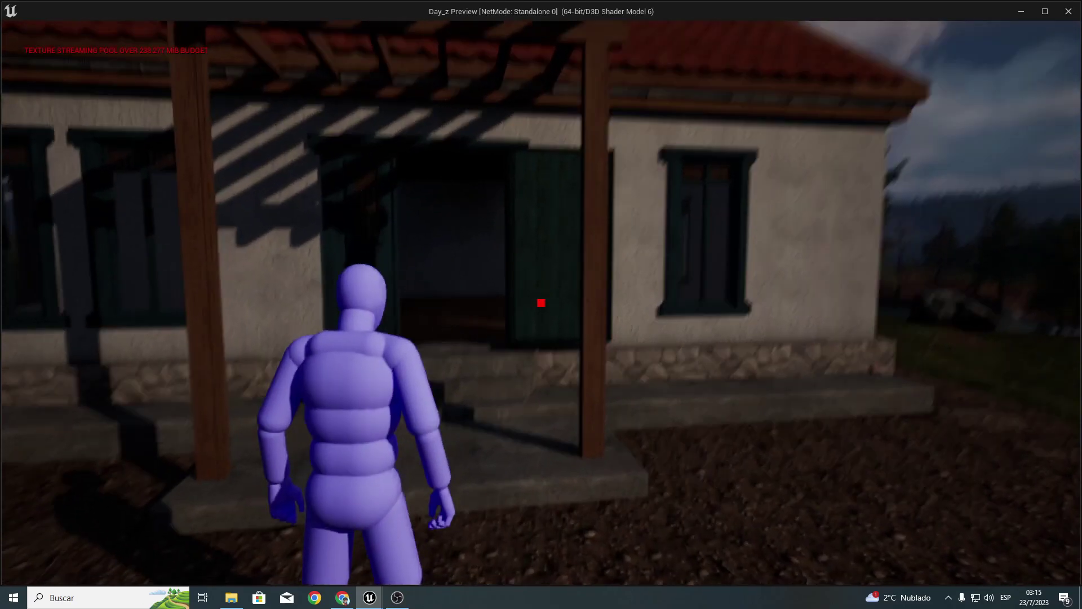
Step: Walk up to the pickup in play to see the Pan prompt, Cantidad: 5, then exit
{"action": "key", "text": "v"}
{"action": "key", "text": "w"}
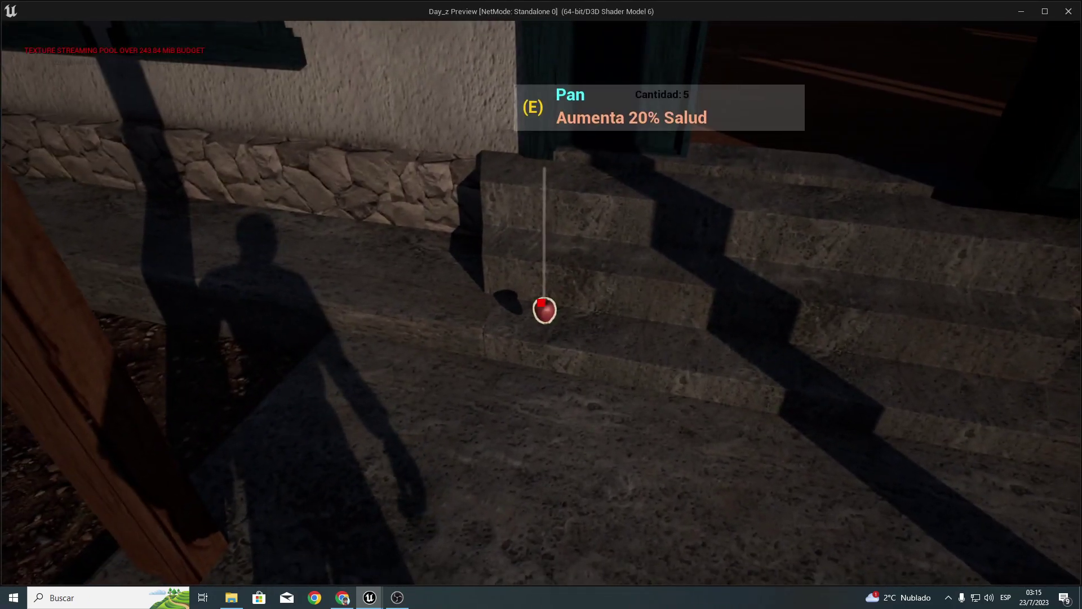
{"action": "key", "text": "s"}
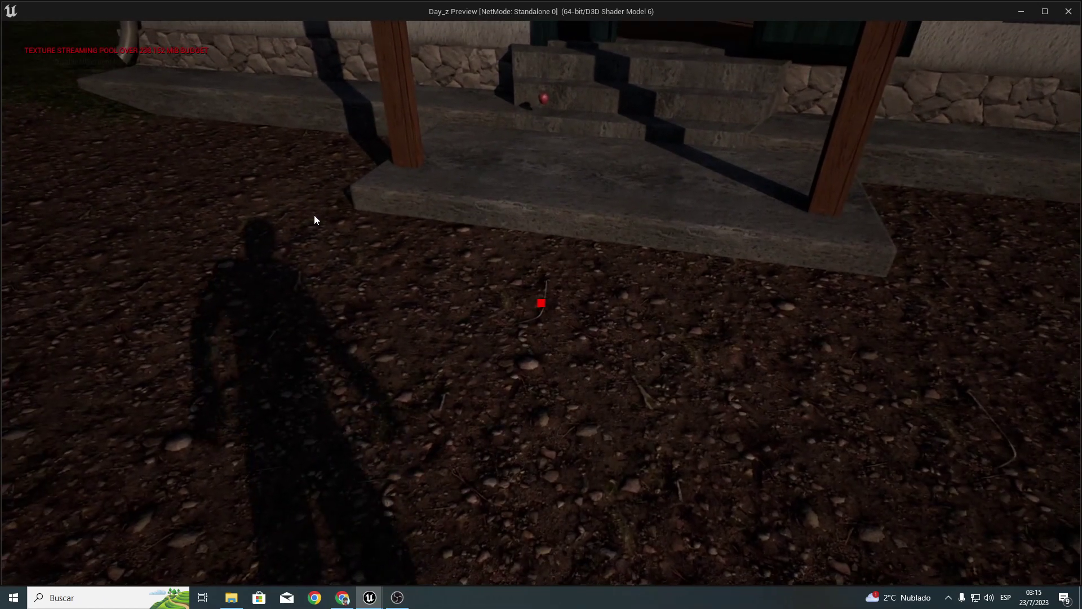
{"action": "key", "text": "Escape"}
Step: Select BP_Items3 and set its Items value back to Manzana
{"action": "left_click", "coordinate": [869, 204]}
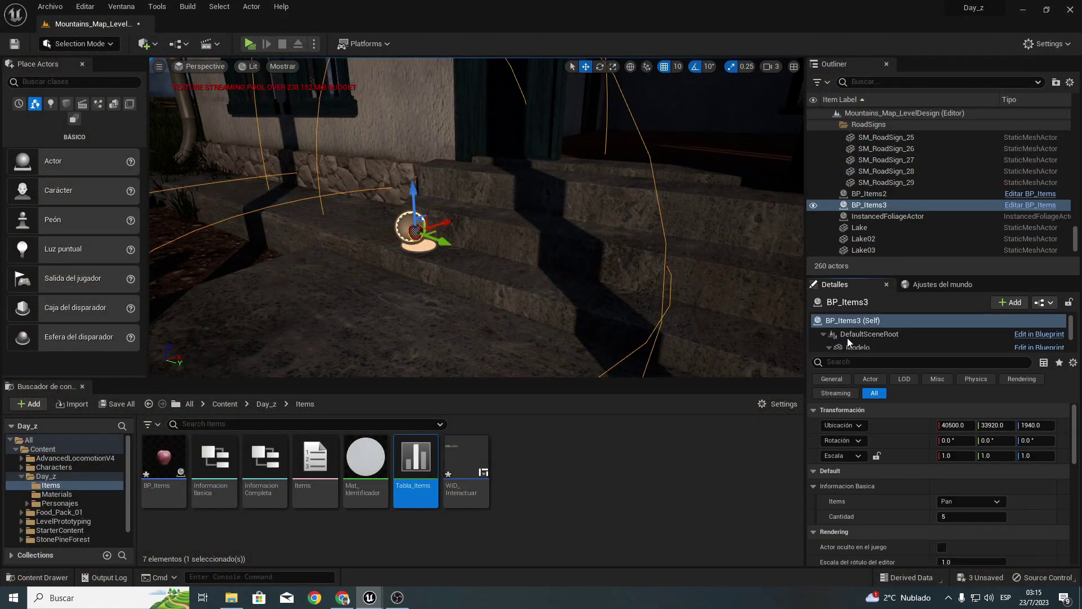
{"action": "left_click", "coordinate": [969, 500]}
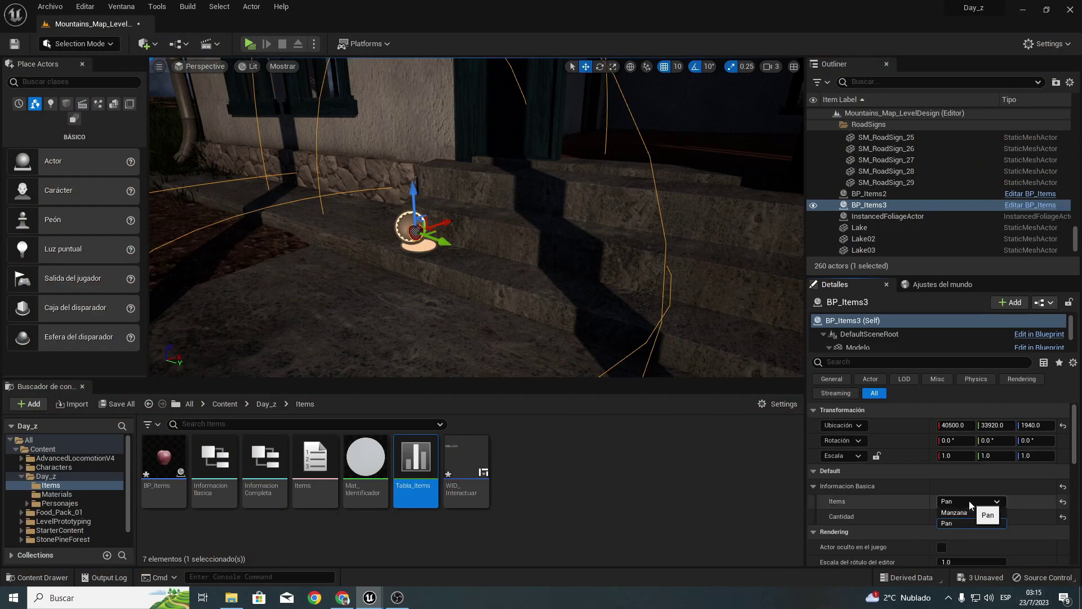
{"action": "left_click", "coordinate": [956, 514]}
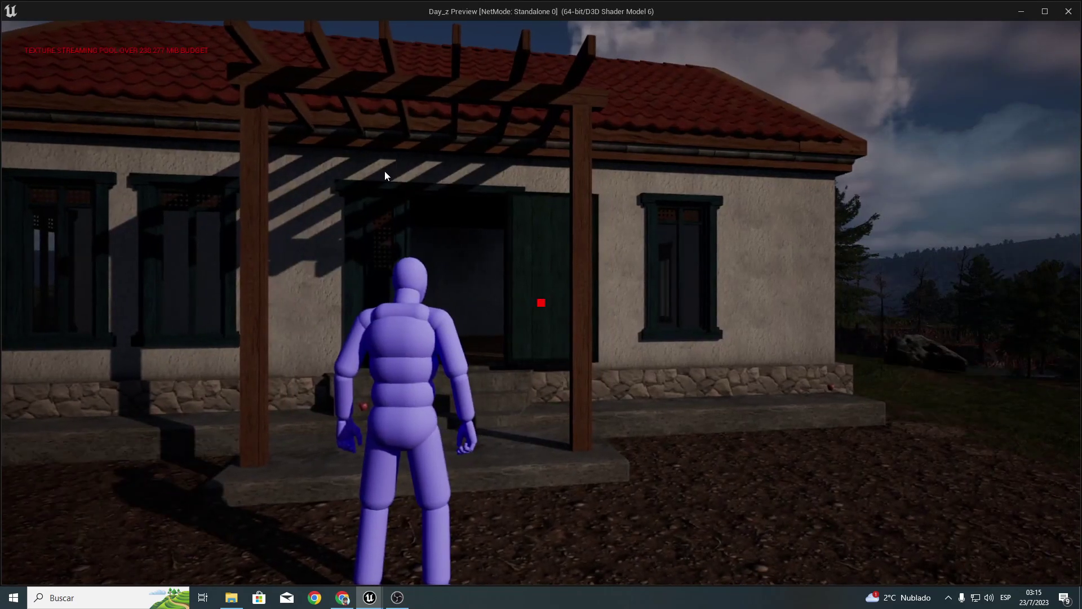
Step: Walk to the apple and the Pan item to check their prompts, then stop playing
{"action": "left_click", "coordinate": [385, 171]}
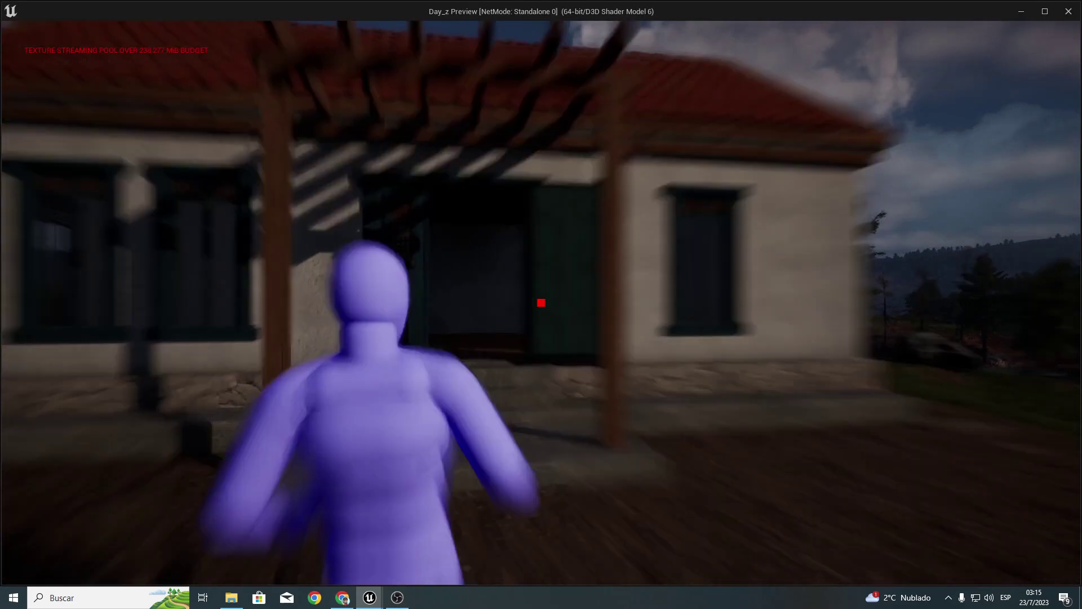
{"action": "key", "text": "w"}
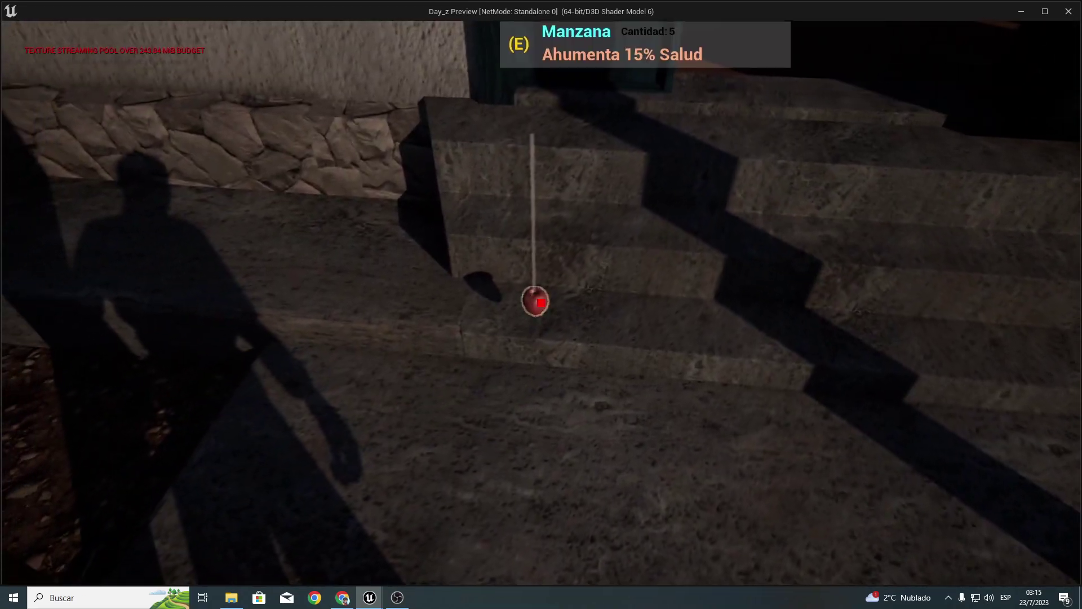
{"action": "key", "text": "s"}
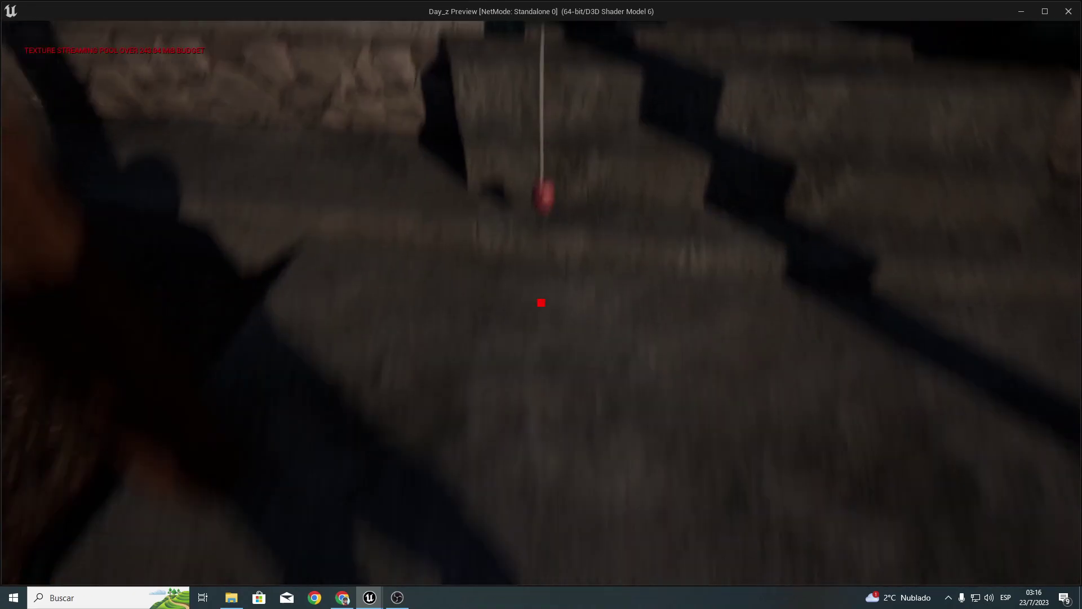
{"action": "key", "text": "w"}
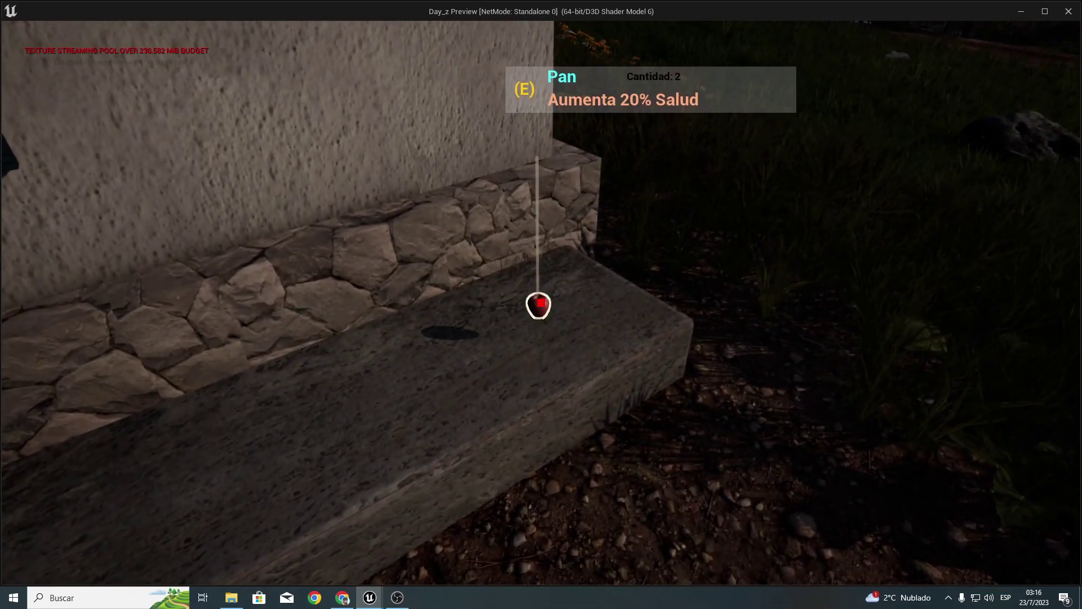
{"action": "key", "text": "w"}
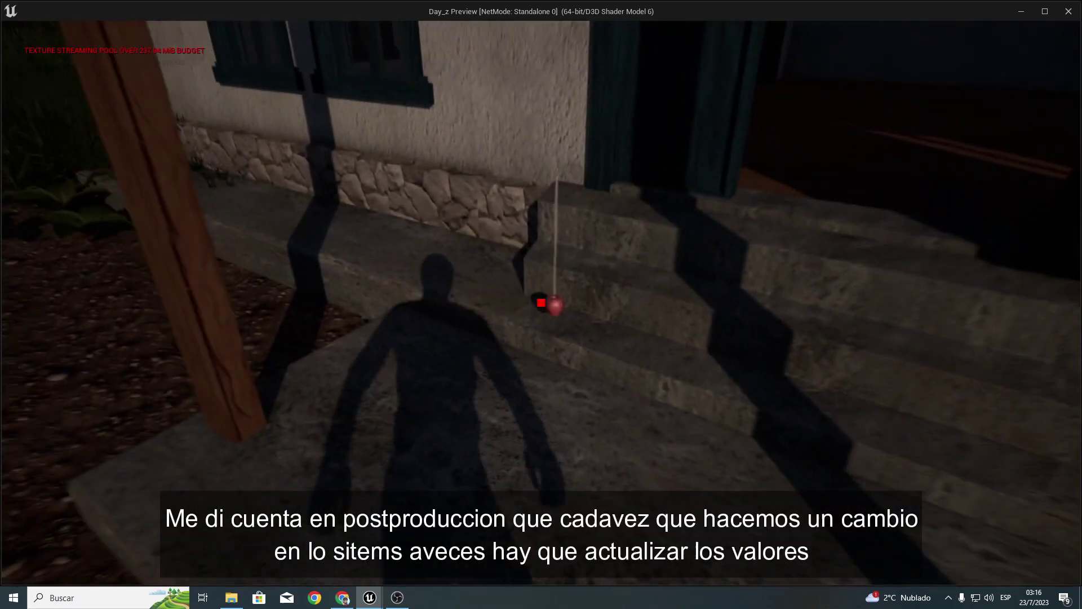
{"action": "mouse_move", "coordinate": [541, 307]}
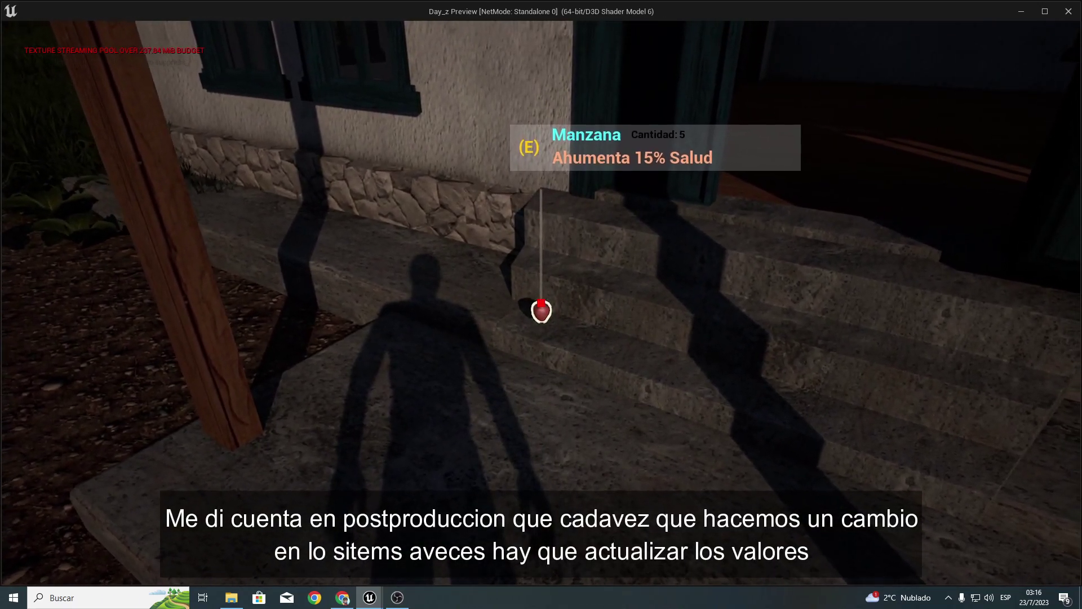
{"action": "key", "text": "alt+Tab"}
{"action": "key", "text": "Escape"}
Step: Duplicate BP_Items3 into a new pickup, BP_Items4
{"action": "left_click", "coordinate": [419, 258]}
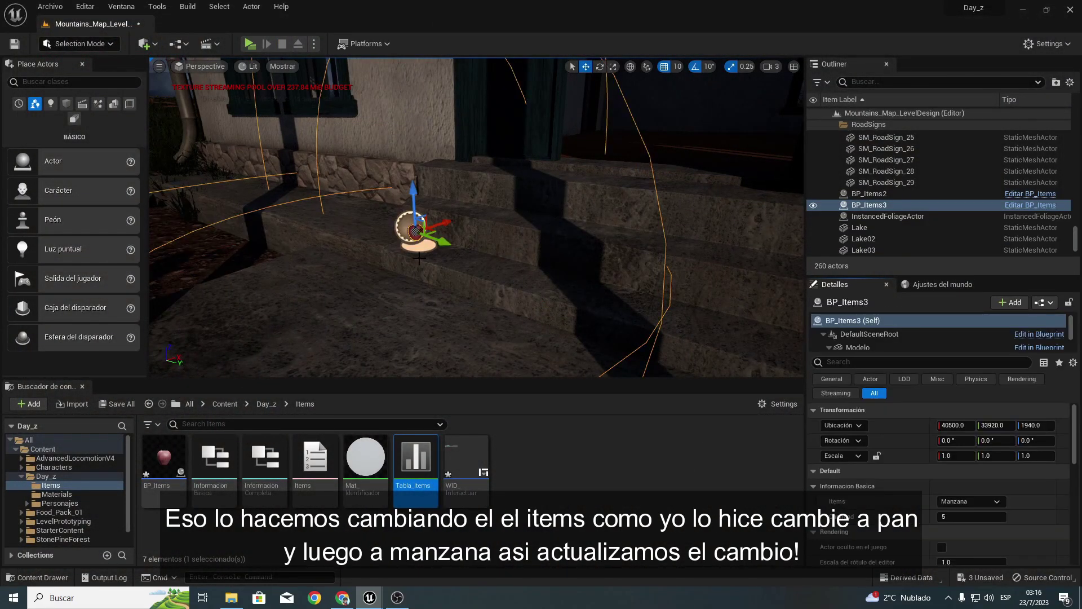
{"action": "right_click_drag", "start_coordinate": [322, 288], "coordinate": [398, 292]}
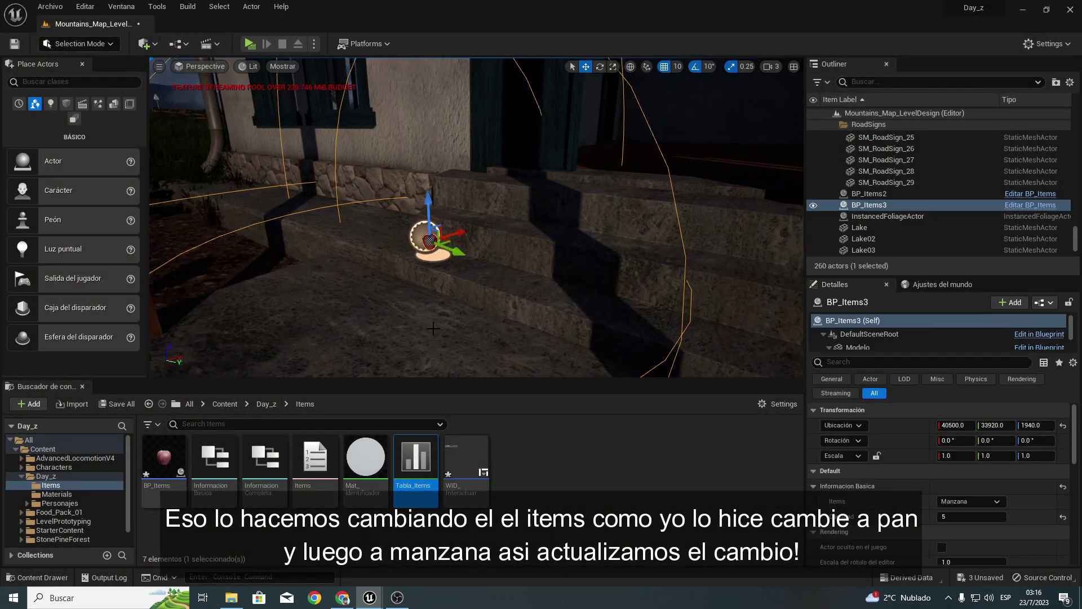
{"action": "right_click_drag", "start_coordinate": [433, 328], "coordinate": [417, 327]}
{"action": "right_click_drag", "start_coordinate": [395, 255], "coordinate": [395, 256]}
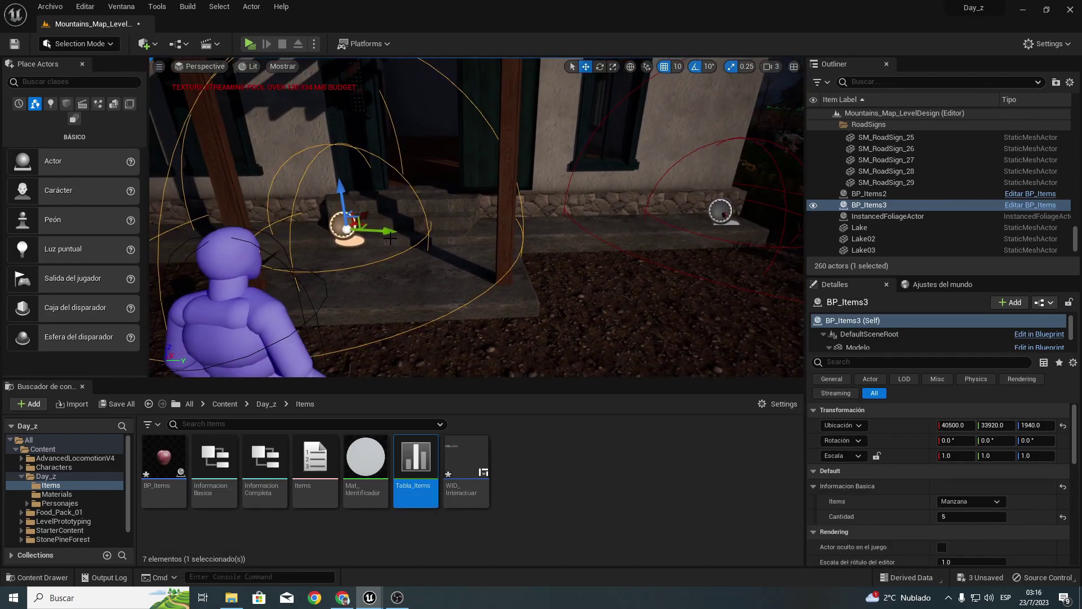
{"action": "left_click_drag", "start_coordinate": [389, 238], "coordinate": [624, 261], "text": "alt"}
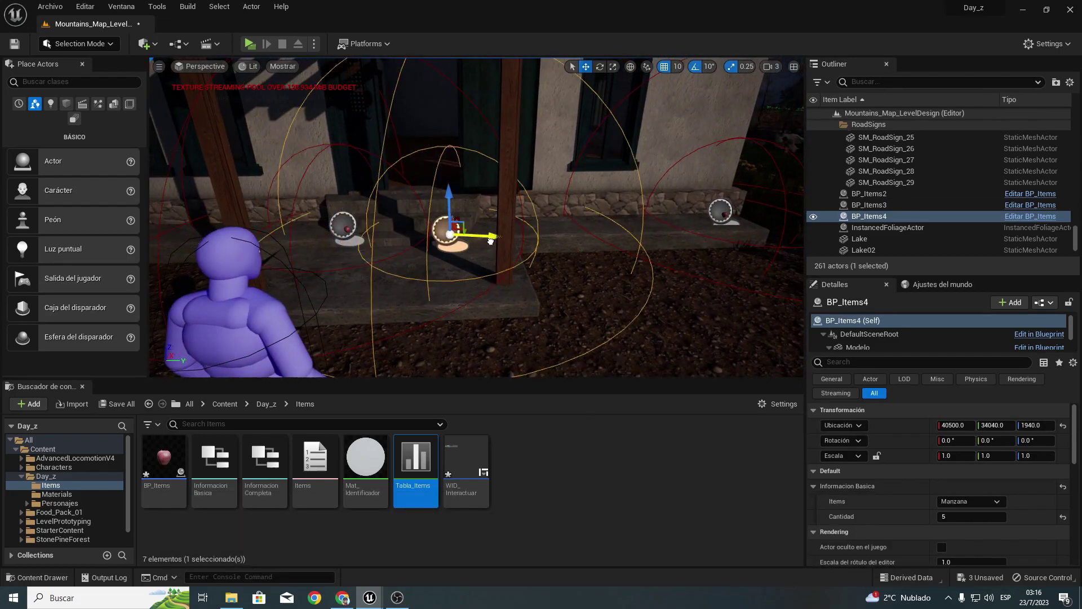
{"action": "right_click_drag", "start_coordinate": [572, 224], "coordinate": [571, 224]}
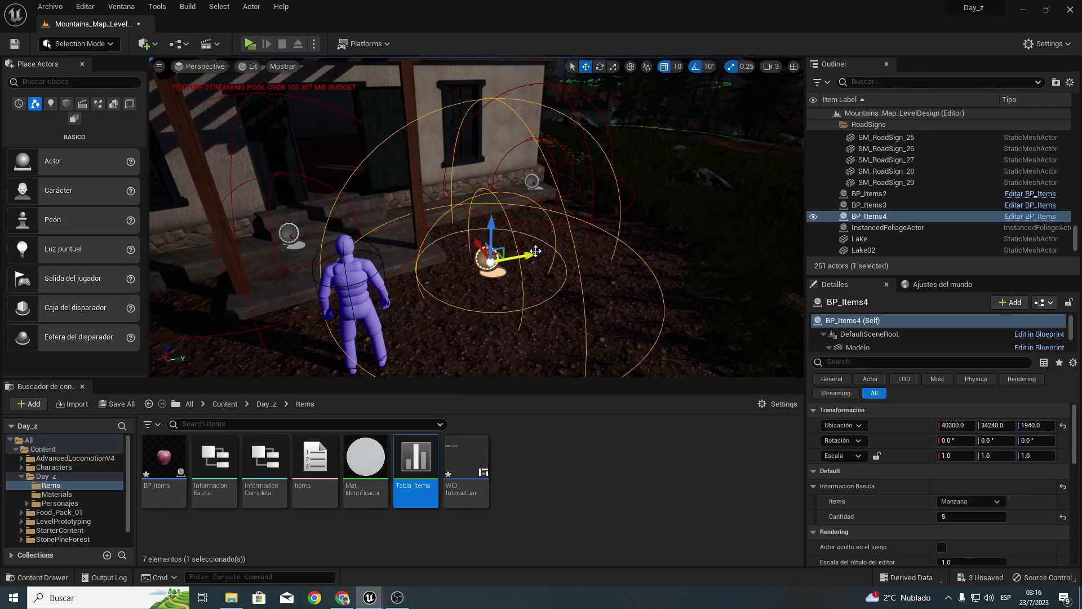
Step: Move BP_Items4 off the porch onto the grass and set its Cantidad to 1
{"action": "mouse_move", "coordinate": [521, 257]}
{"action": "left_mouse_down"}
{"action": "mouse_move", "coordinate": [676, 227]}
{"action": "mouse_move", "coordinate": [689, 241]}
{"action": "left_mouse_up"}
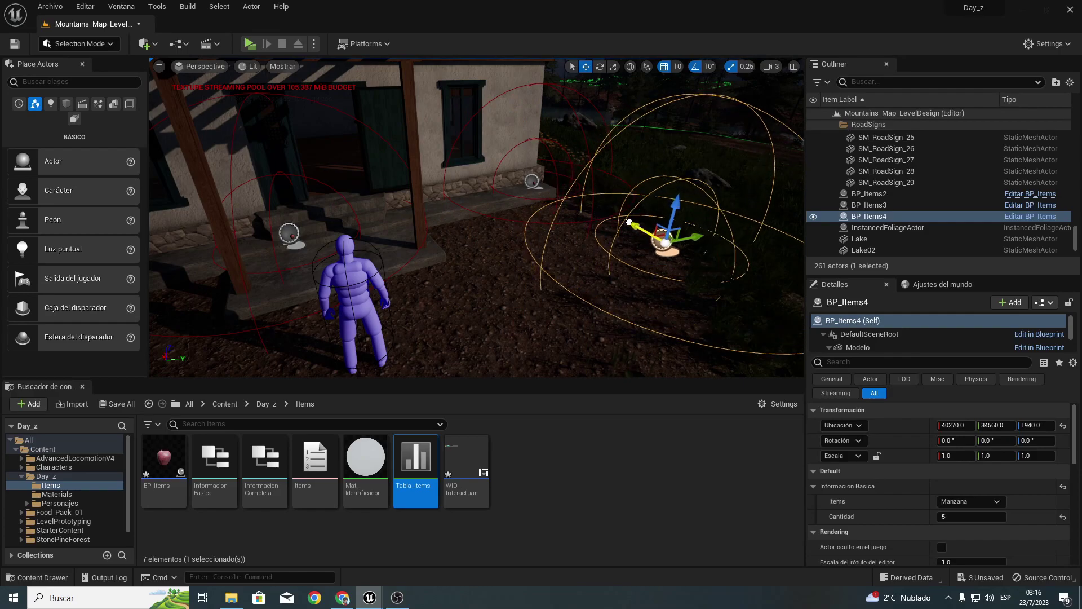
{"action": "key", "text": "f"}
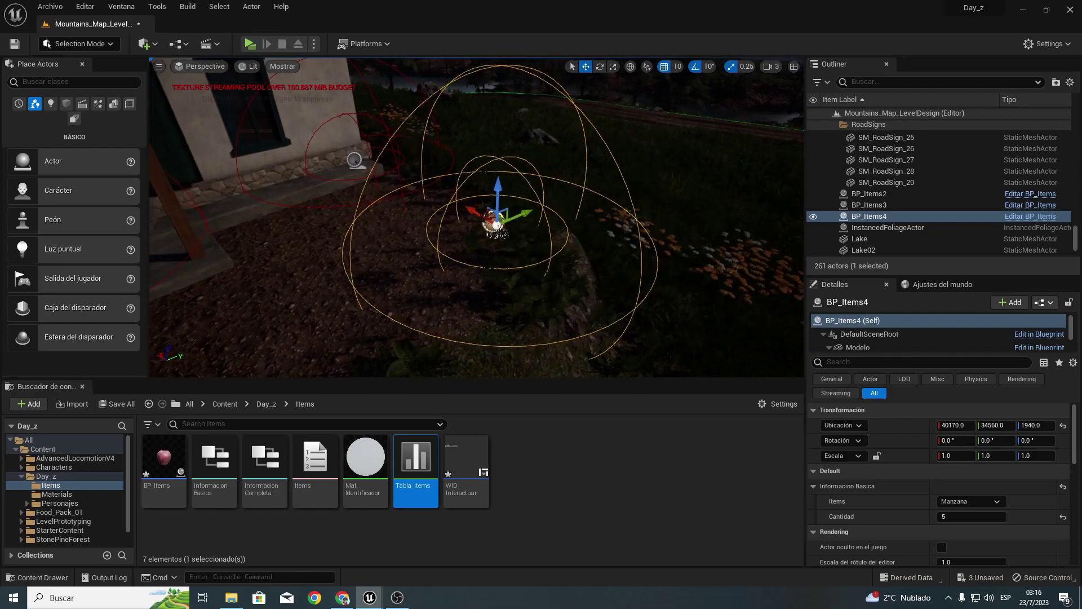
{"action": "left_click", "coordinate": [964, 515]}
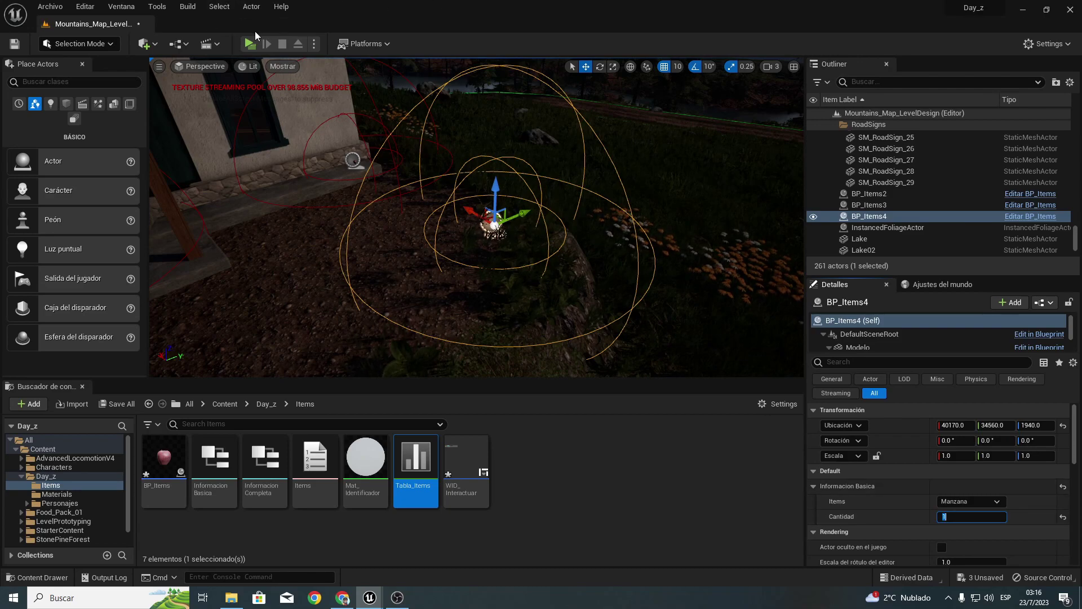
{"action": "key", "text": "Return"}
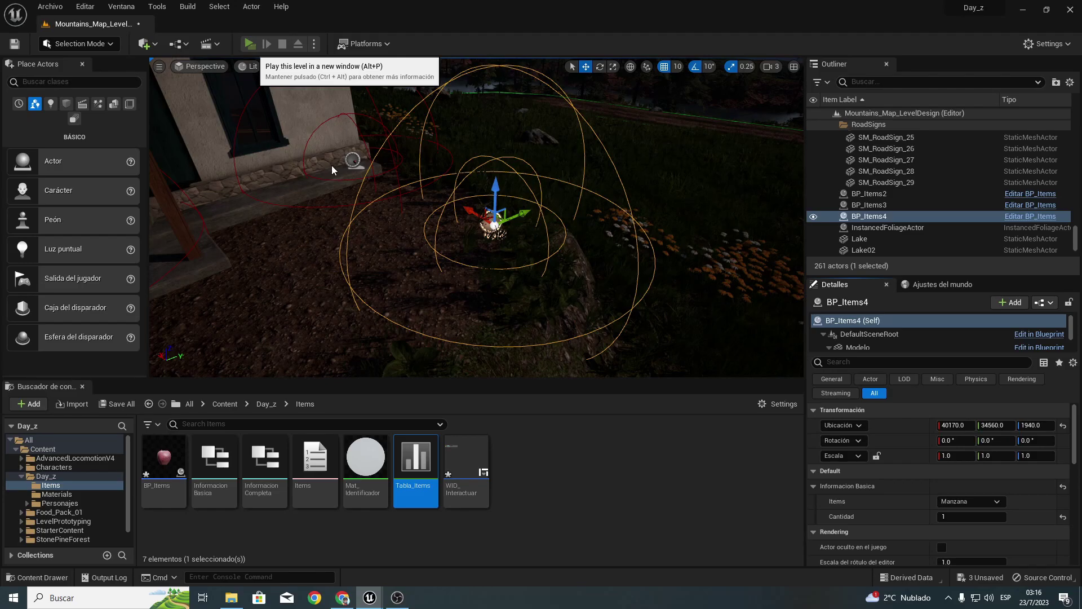
Step: Play the level, walk past the steps apple out to the grassy field, then stop the test
{"action": "key", "text": "alt+p"}
{"action": "key", "text": "w"}
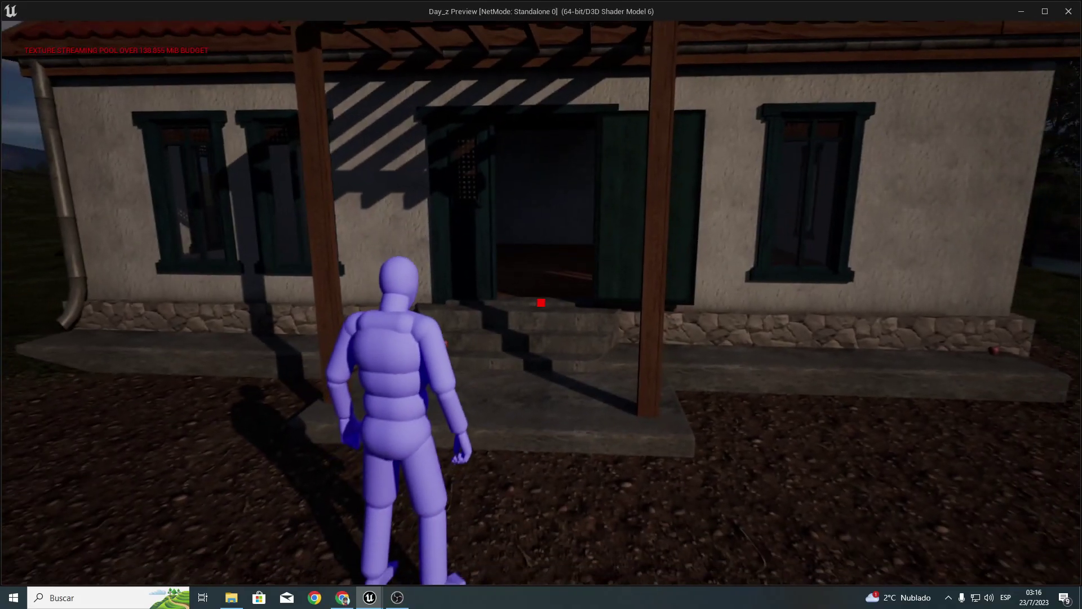
{"action": "key", "text": "w"}
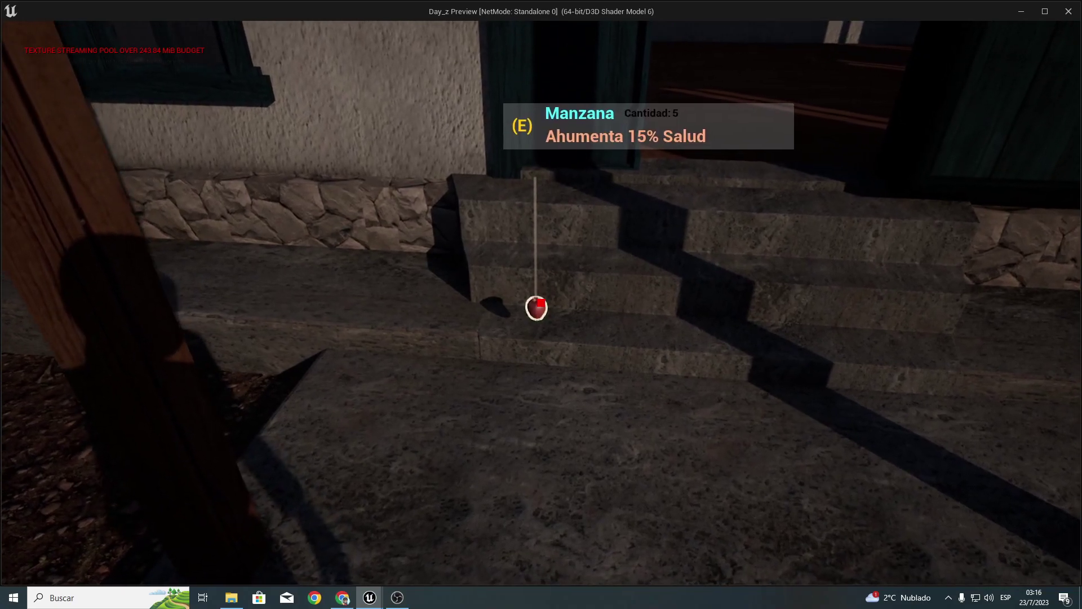
{"action": "key", "text": "w"}
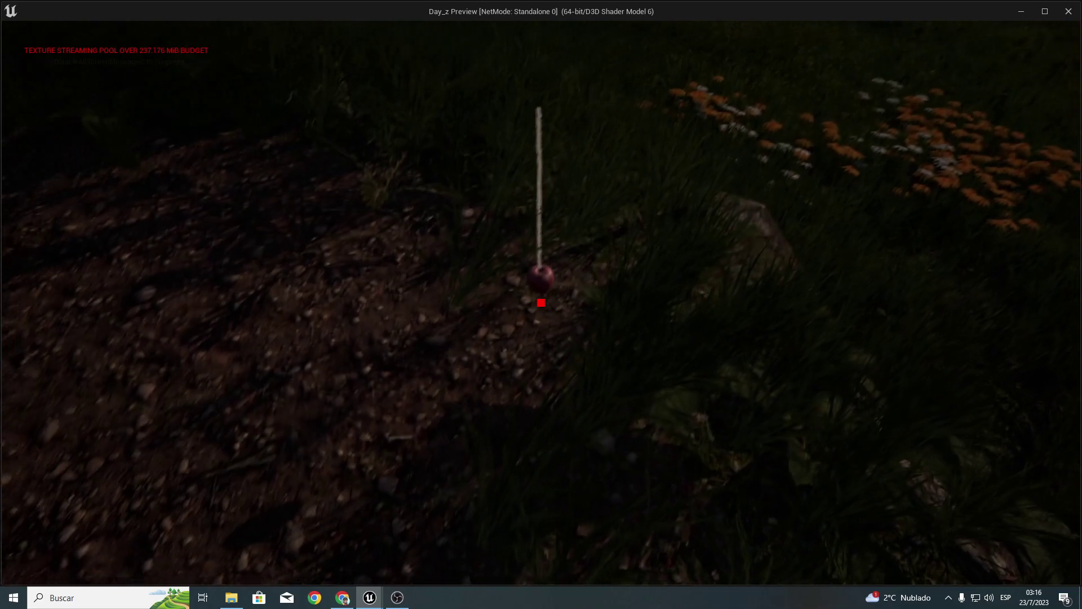
{"action": "mouse_move", "coordinate": [541, 303]}
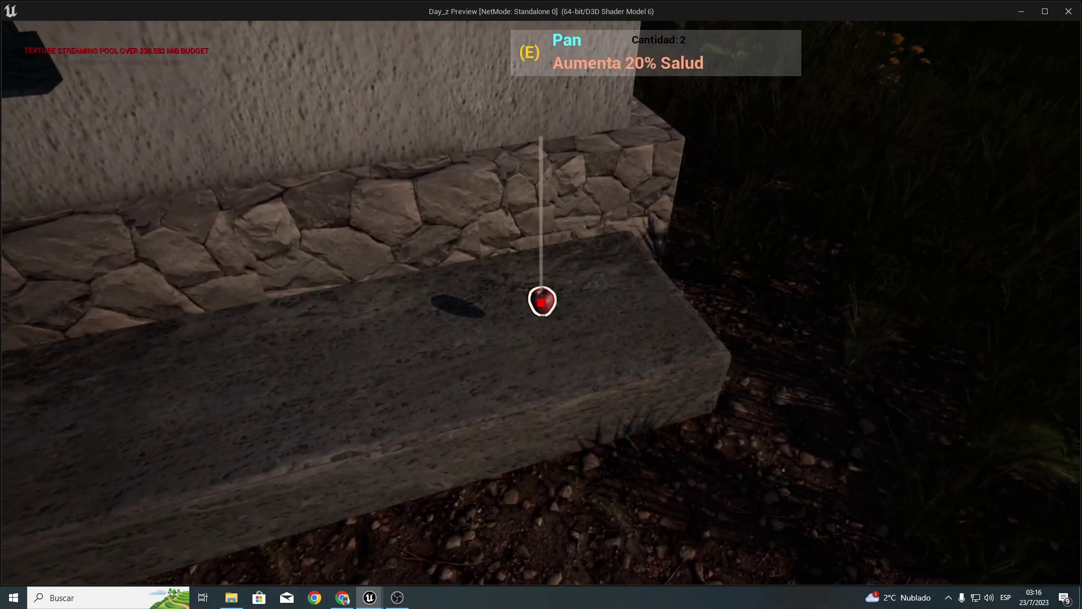
{"action": "key", "text": "alt+Tab"}
{"action": "key", "text": "Escape"}
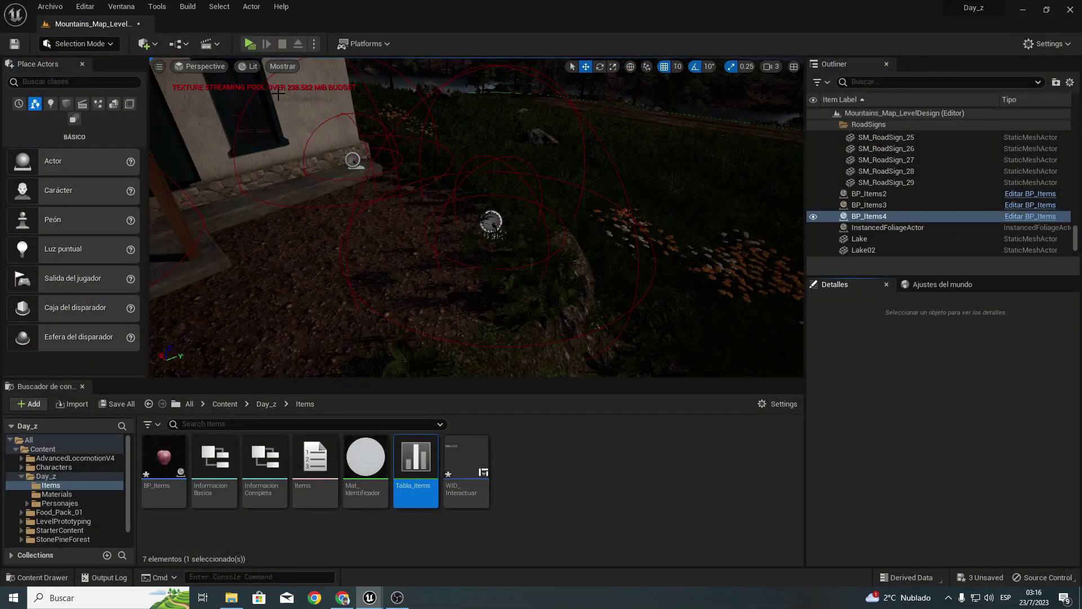
Step: Save All, confirming the three unsaved assets including Mountains_Map_LevelDesign
{"action": "mouse_move", "coordinate": [375, 602]}
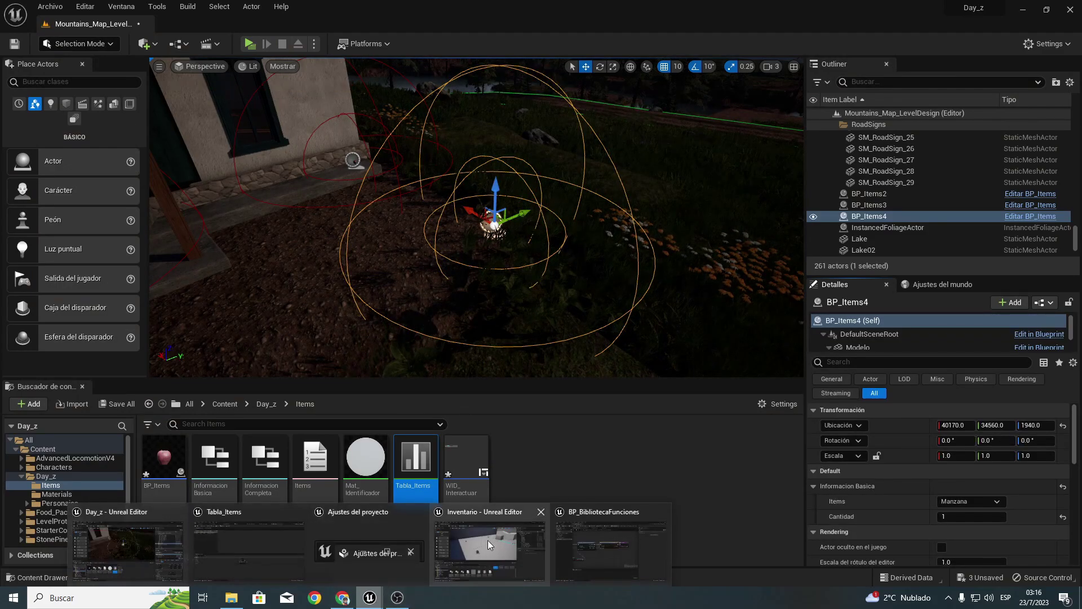
{"action": "left_click", "coordinate": [120, 402]}
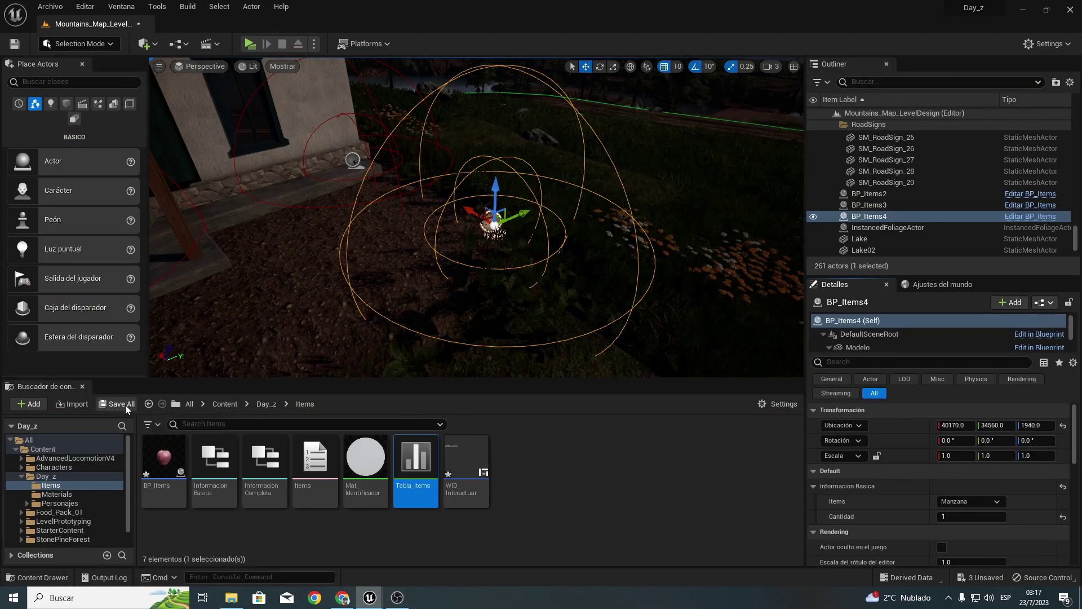
{"action": "left_click", "coordinate": [599, 429]}
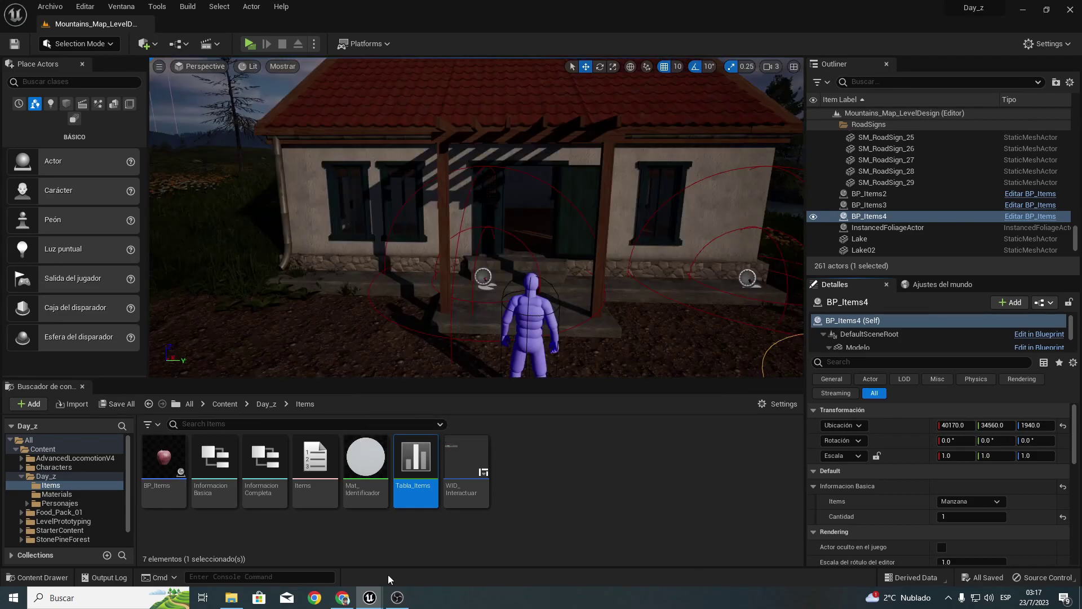
Step: Bring the editor forward and open BP_Items' Obtener Informaicon Completa function graph
{"action": "mouse_move", "coordinate": [369, 596]}
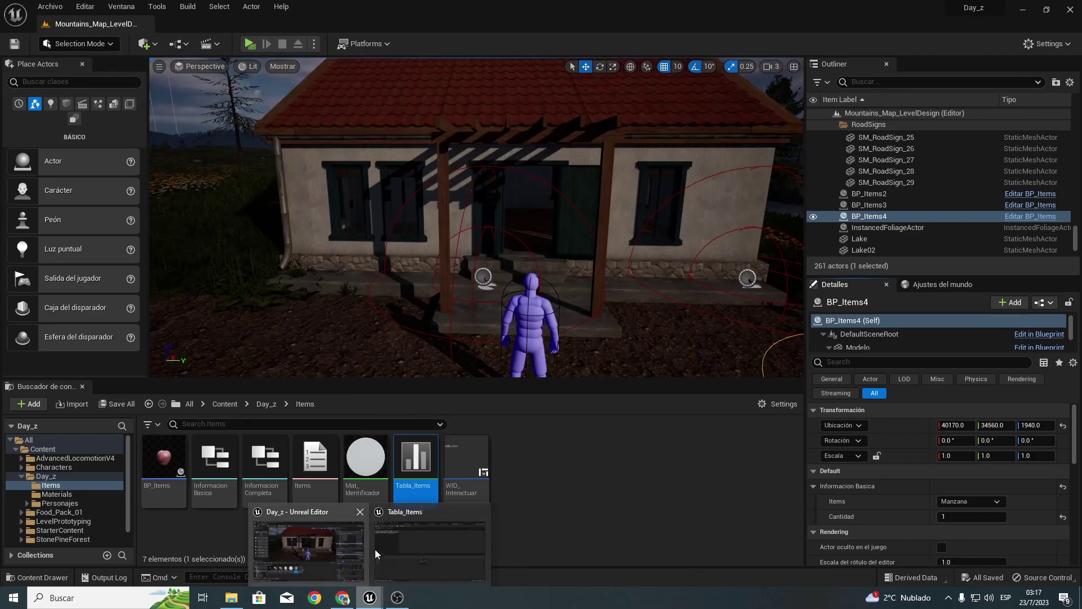
{"action": "left_click", "coordinate": [395, 544]}
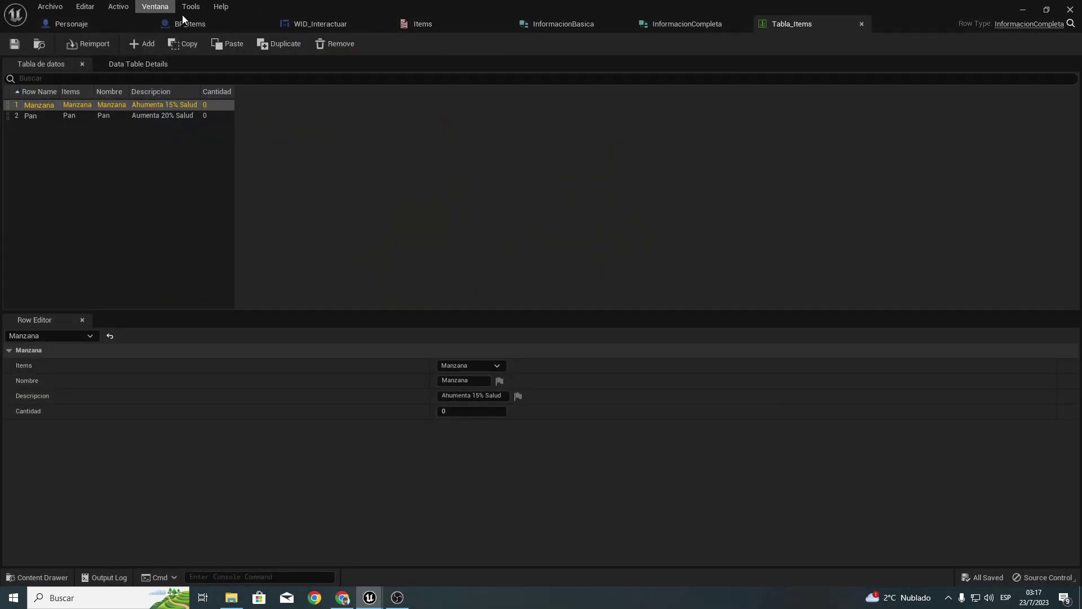
{"action": "left_click", "coordinate": [198, 23]}
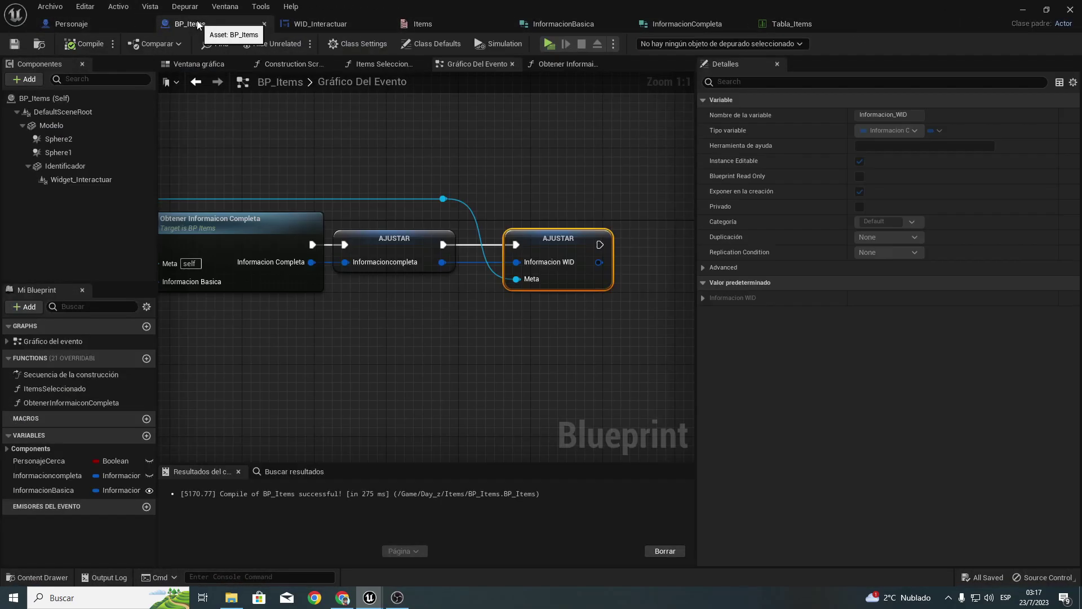
{"action": "left_click", "coordinate": [558, 65]}
Step: Examine the Enumerar por cadena node and the Obtener fila de la tabla de datos lookup
{"action": "mouse_move", "coordinate": [346, 140]}
{"action": "right_mouse_down"}
{"action": "mouse_move", "coordinate": [623, 161]}
{"action": "mouse_move", "coordinate": [386, 160]}
{"action": "right_mouse_up"}
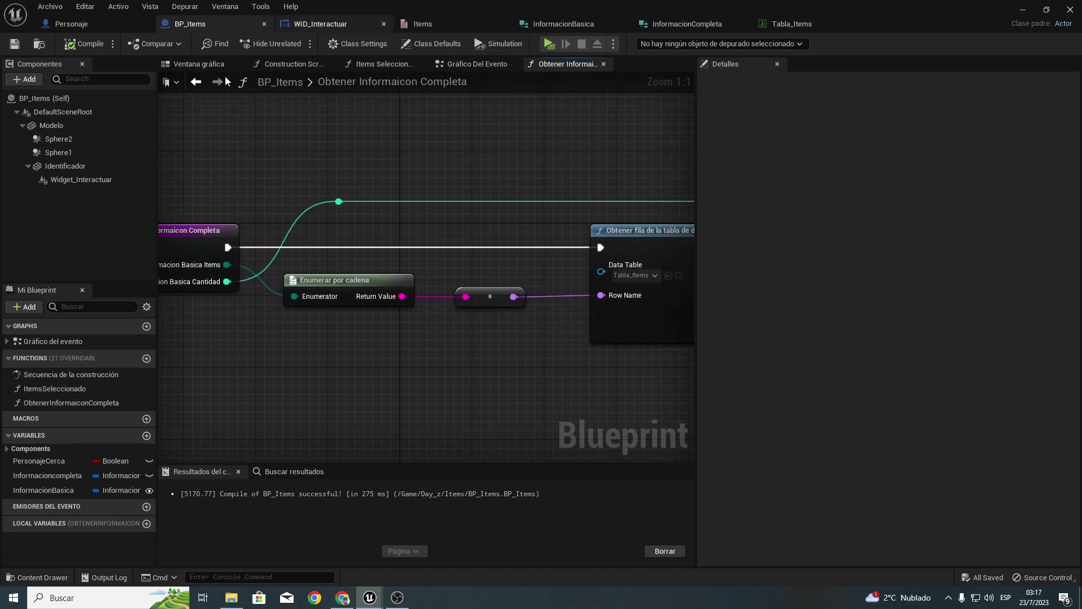
{"action": "left_click_drag", "start_coordinate": [335, 343], "coordinate": [354, 263]}
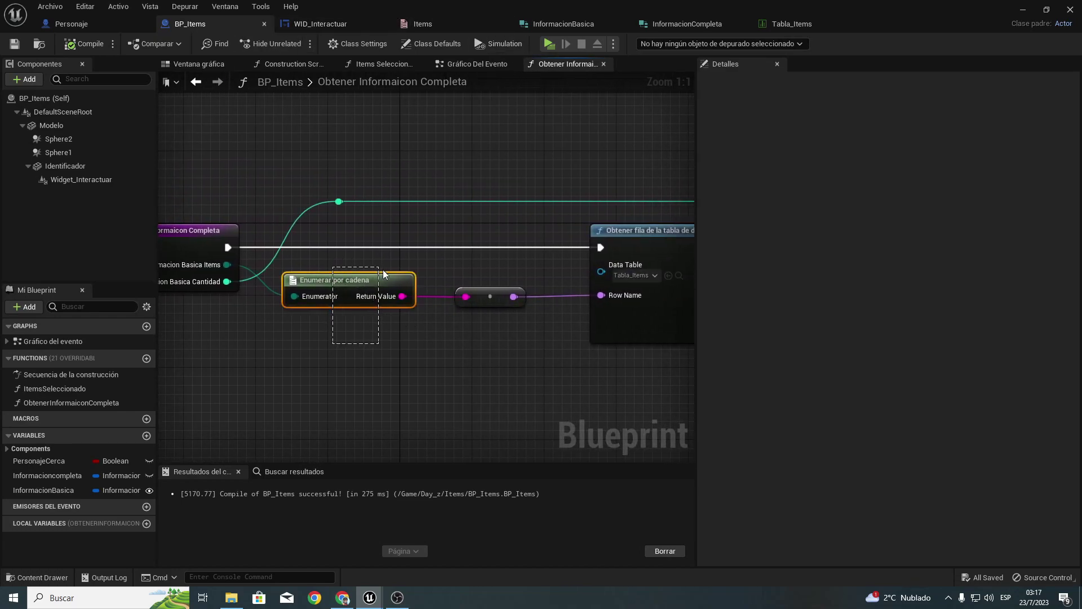
{"action": "right_click_drag", "start_coordinate": [451, 270], "coordinate": [341, 273]}
{"action": "left_click_drag", "start_coordinate": [342, 275], "coordinate": [427, 355]}
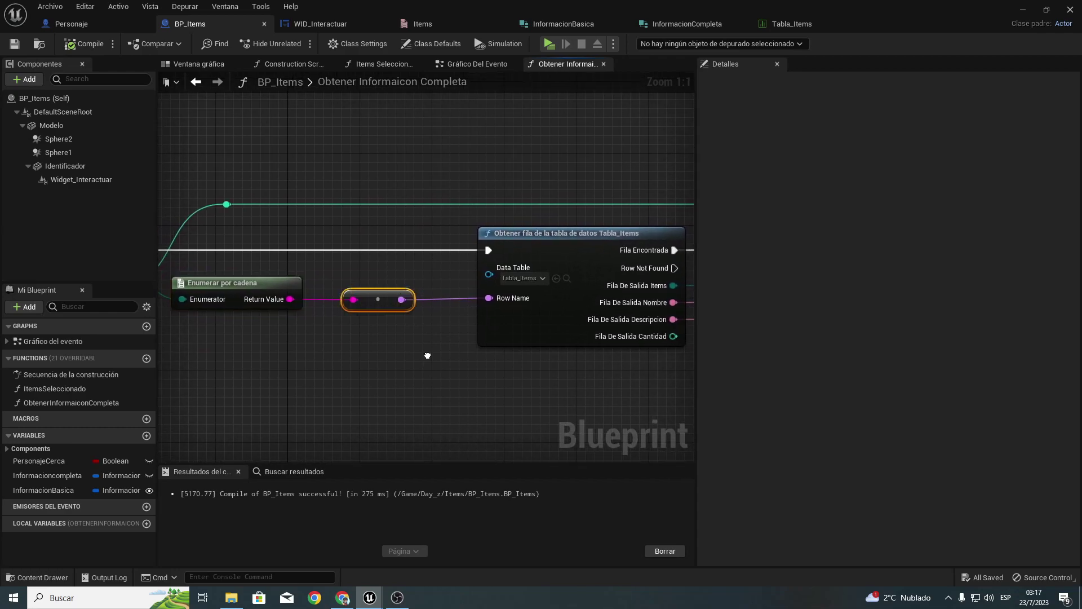
{"action": "right_click_drag", "start_coordinate": [427, 355], "coordinate": [362, 369]}
Step: Shift the reroute and Return nodes left and frame the entry node and full row lookup
{"action": "left_click_drag", "start_coordinate": [367, 362], "coordinate": [473, 374]}
{"action": "right_click_drag", "start_coordinate": [474, 374], "coordinate": [158, 378]}
{"action": "mouse_move", "coordinate": [476, 182]}
{"action": "left_mouse_down"}
{"action": "mouse_move", "coordinate": [640, 262]}
{"action": "mouse_move", "coordinate": [473, 251]}
{"action": "left_mouse_up"}
{"action": "right_click_drag", "start_coordinate": [473, 251], "coordinate": [250, 235]}
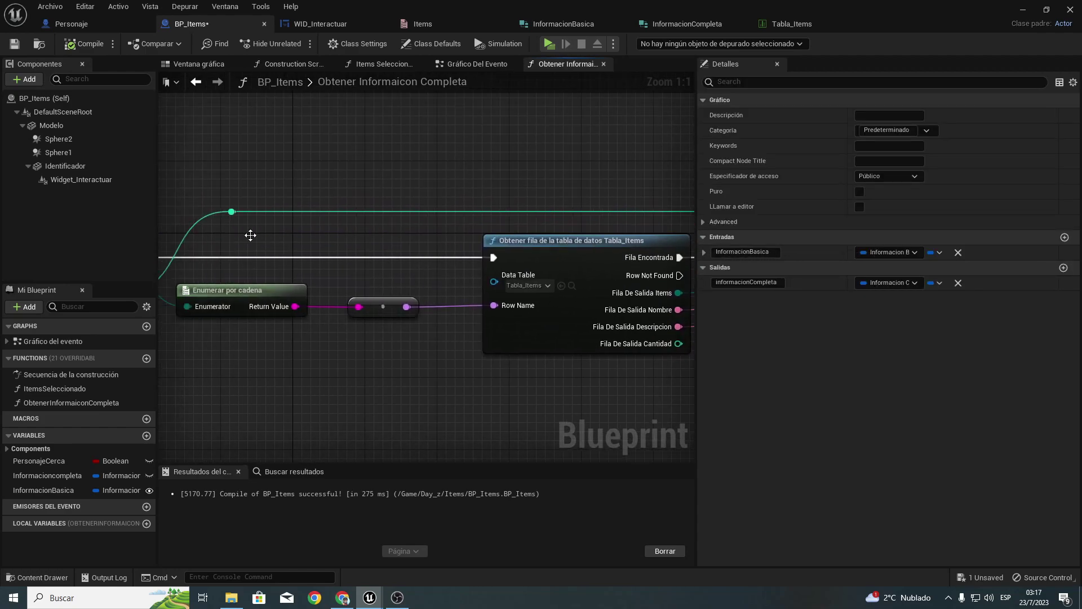
{"action": "mouse_move", "coordinate": [188, 214]}
{"action": "right_mouse_down"}
{"action": "mouse_move", "coordinate": [393, 227]}
{"action": "mouse_move", "coordinate": [201, 247]}
{"action": "right_mouse_up"}
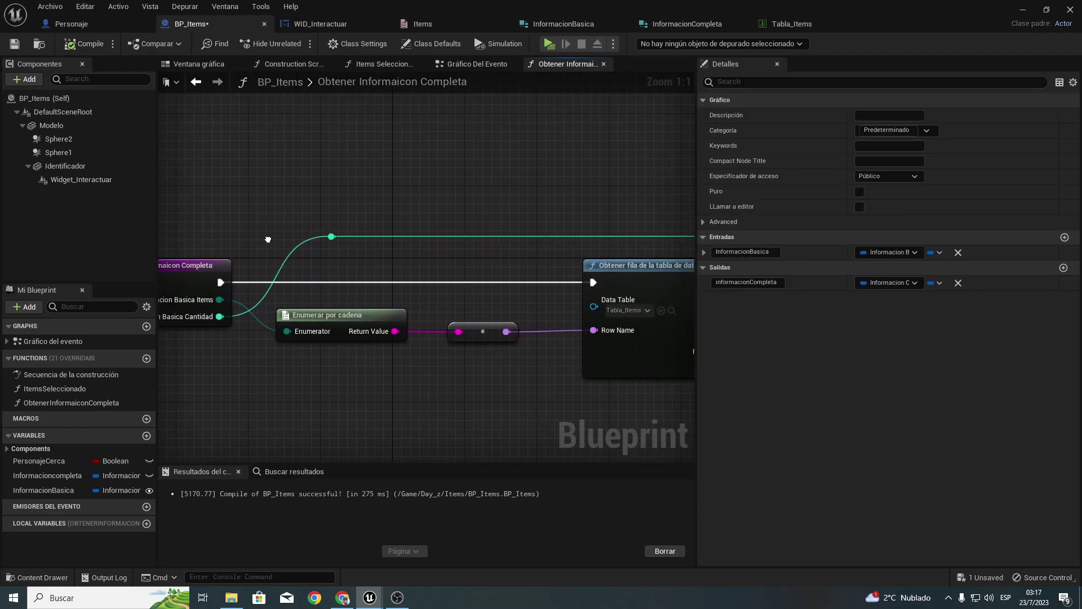
{"action": "right_click_drag", "start_coordinate": [386, 255], "coordinate": [389, 174]}
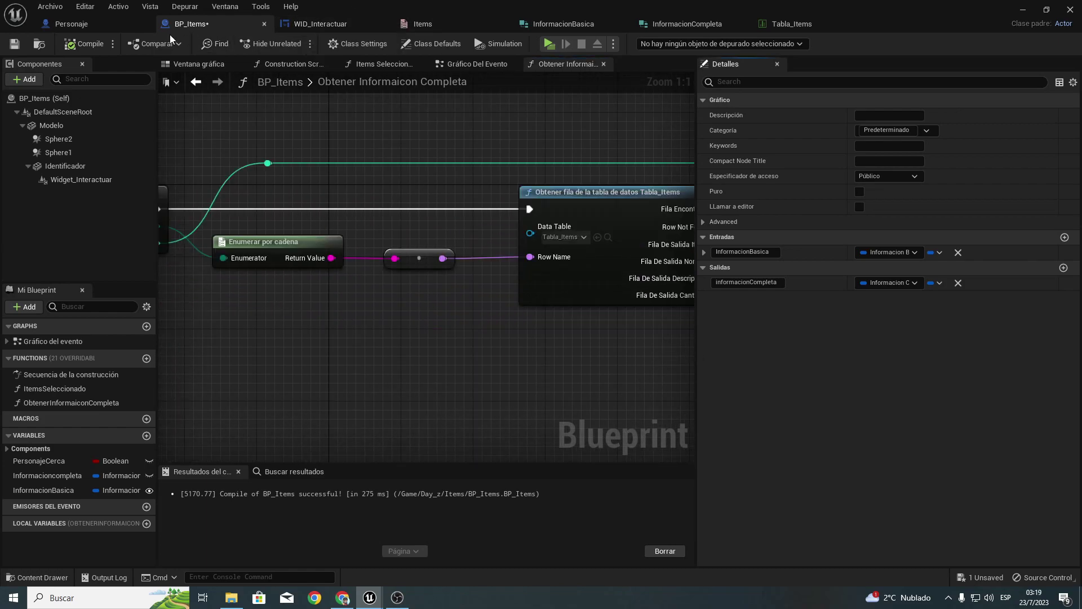
Step: In the Personaje blueprint, file the ItemsSeleccionado variable under a new category named Inventario
{"action": "left_click", "coordinate": [93, 23]}
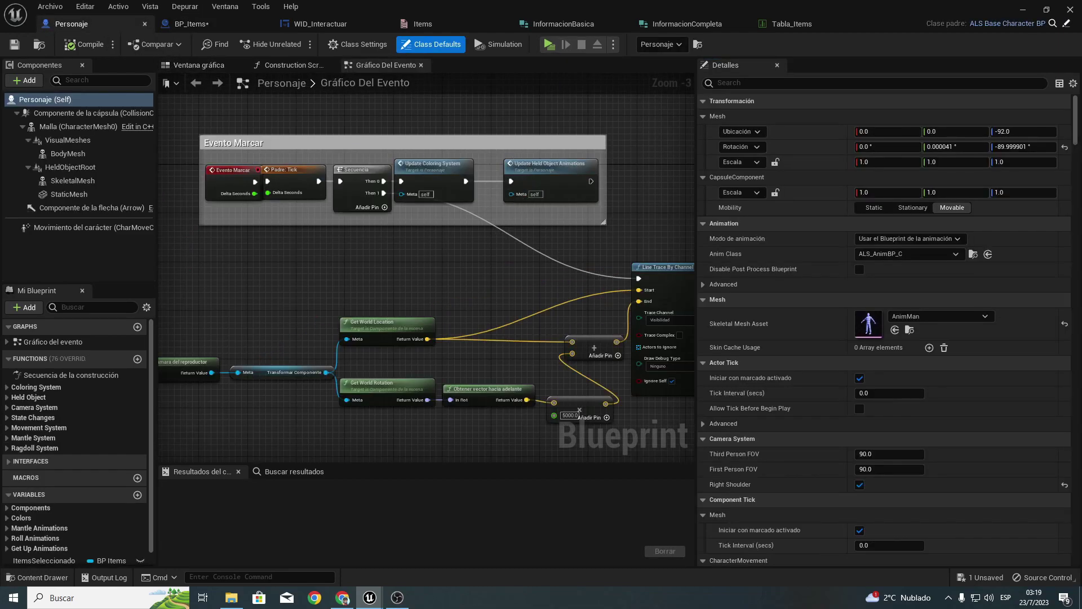
{"action": "right_click_drag", "start_coordinate": [496, 231], "coordinate": [361, 134]}
{"action": "scroll", "coordinate": [60, 420], "scroll_direction": "down", "scroll_amount": 1}
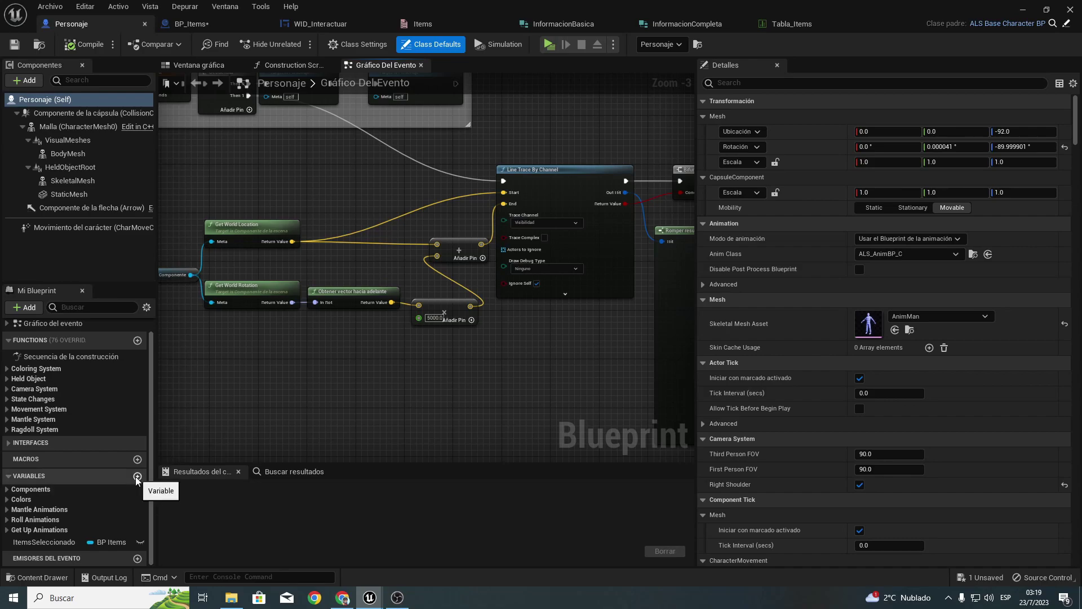
{"action": "left_click", "coordinate": [45, 541]}
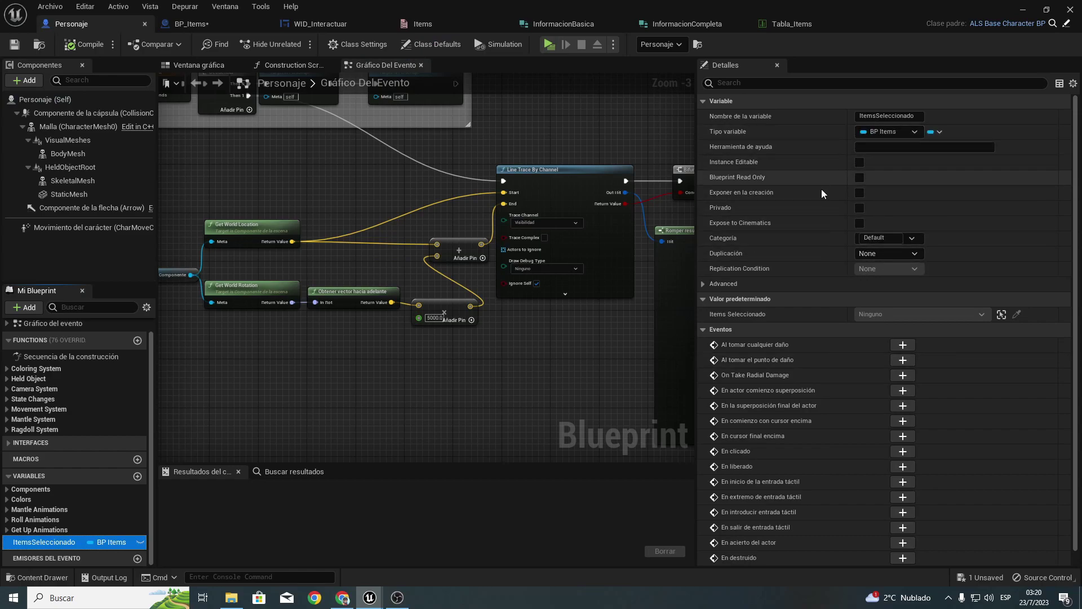
{"action": "left_click", "coordinate": [878, 237]}
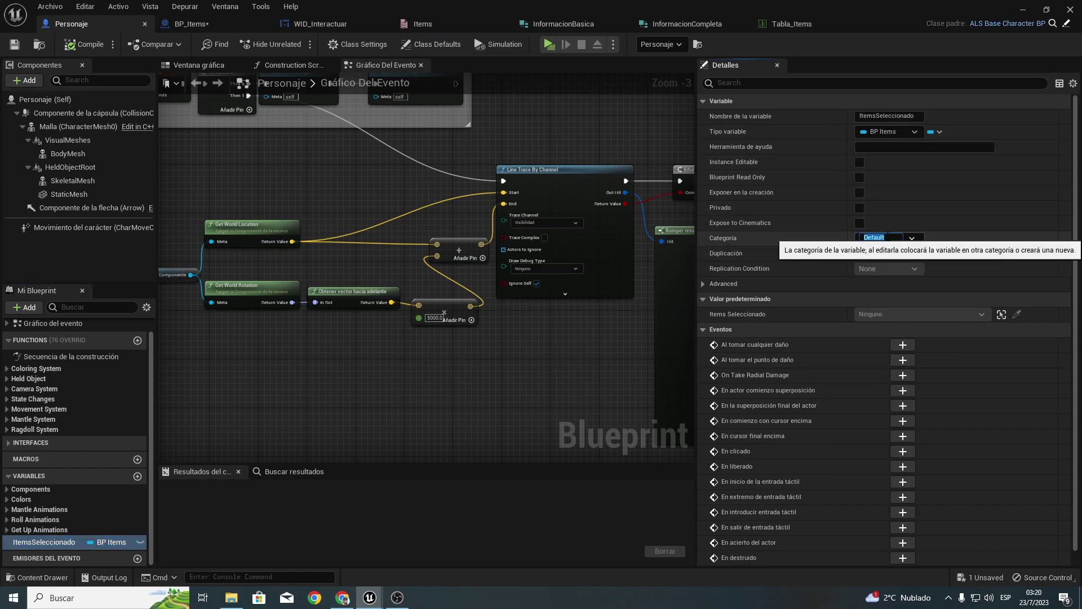
{"action": "left_click", "coordinate": [912, 238]}
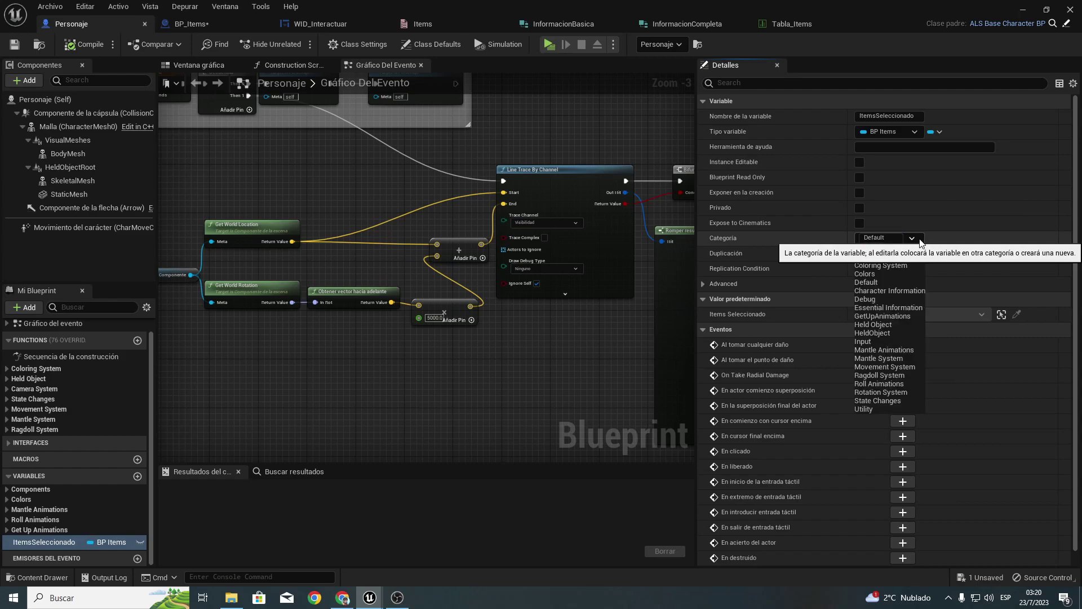
{"action": "key", "text": "Escape"}
{"action": "type", "text": "Inventario"}
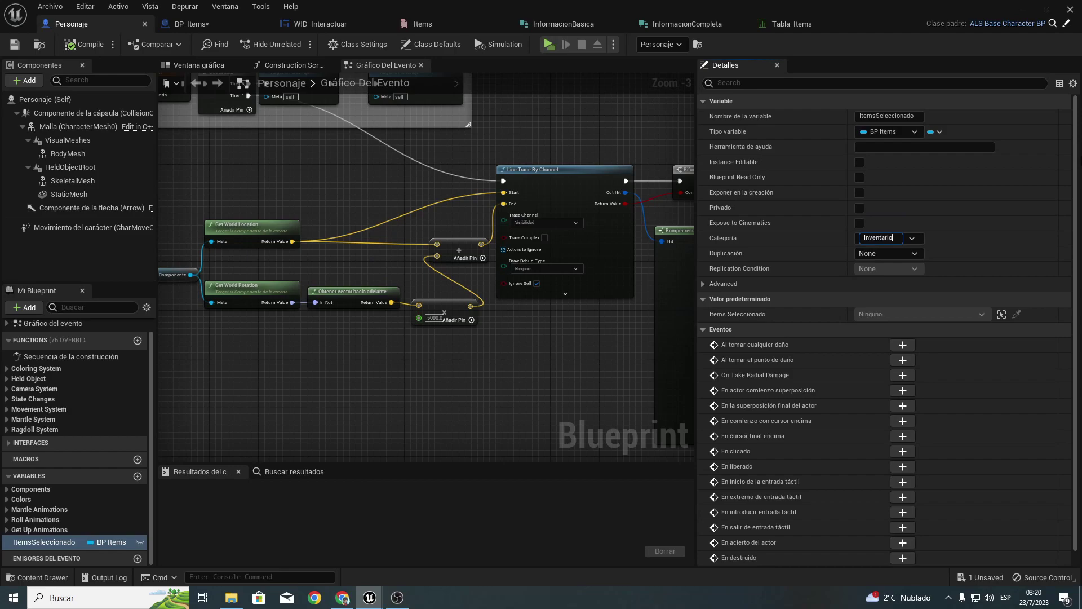
{"action": "key", "text": "Return"}
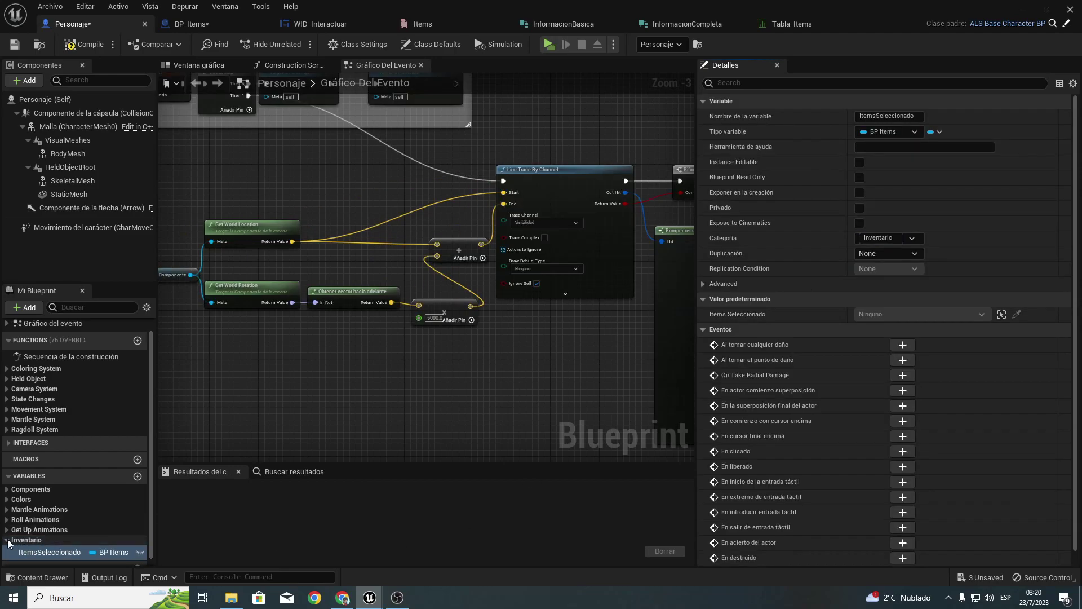
{"action": "left_click", "coordinate": [9, 542]}
Step: Add a new variable named Inventario to Personaje and place it in the Inventario category
{"action": "left_click", "coordinate": [7, 544]}
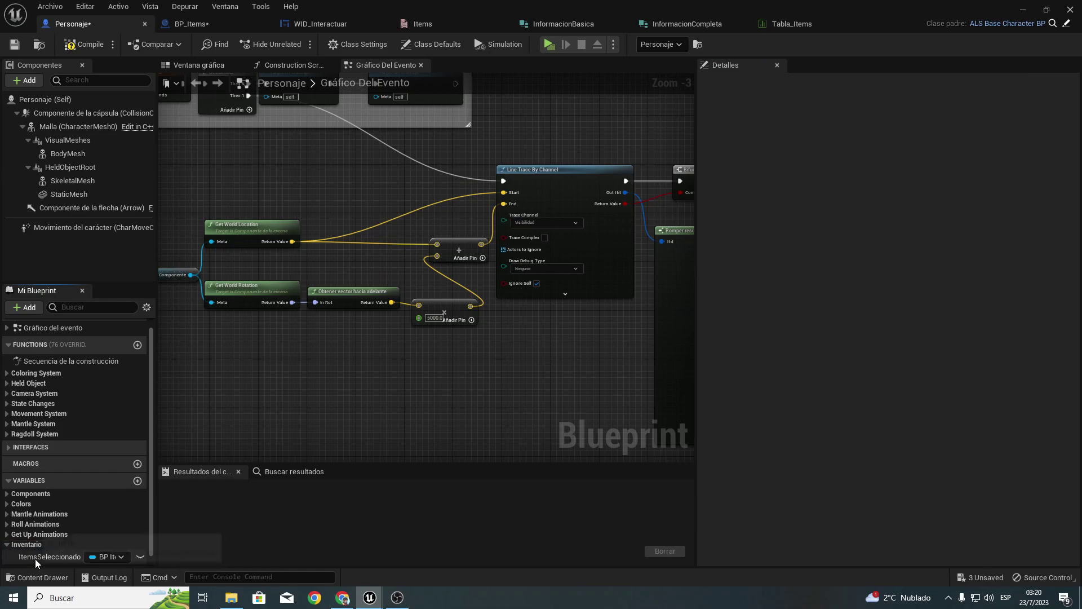
{"action": "left_click", "coordinate": [137, 481]}
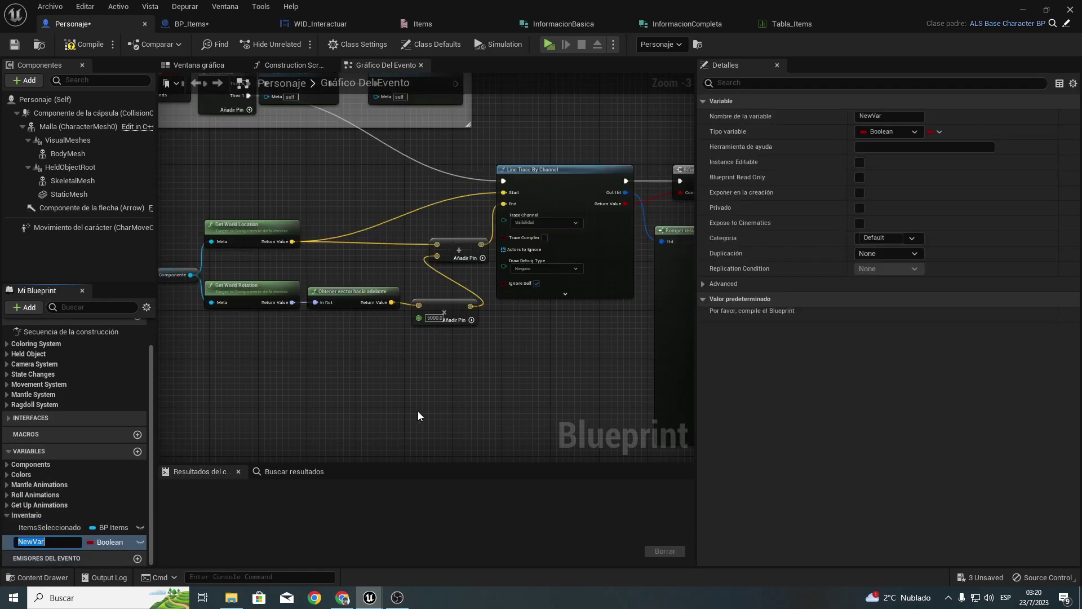
{"action": "type", "text": "Inventa"}
{"action": "type", "text": "rio+"}
{"action": "key", "text": "Return"}
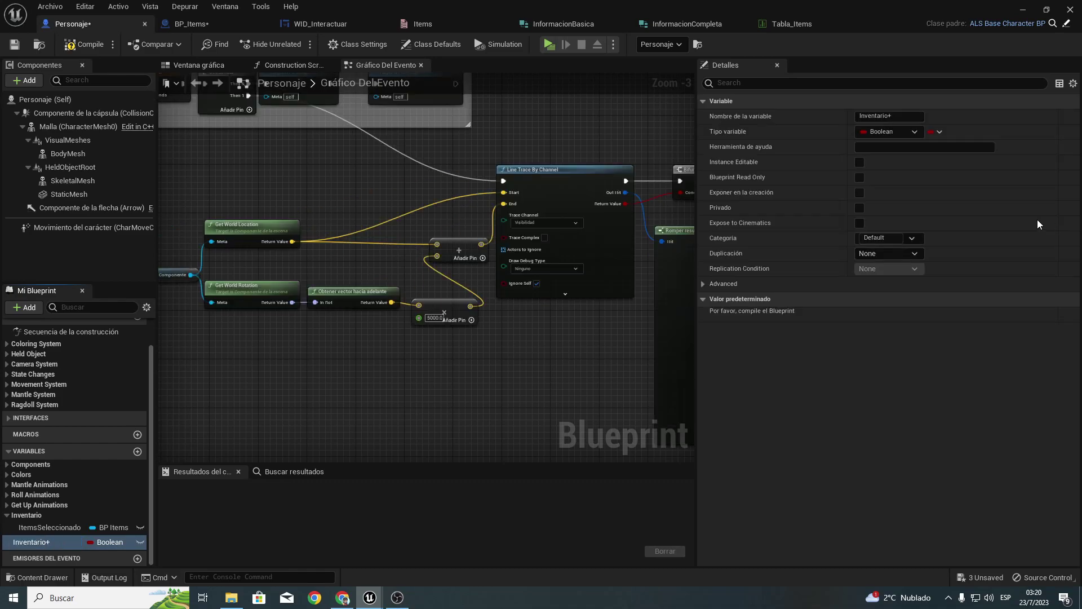
{"action": "left_click", "coordinate": [900, 116]}
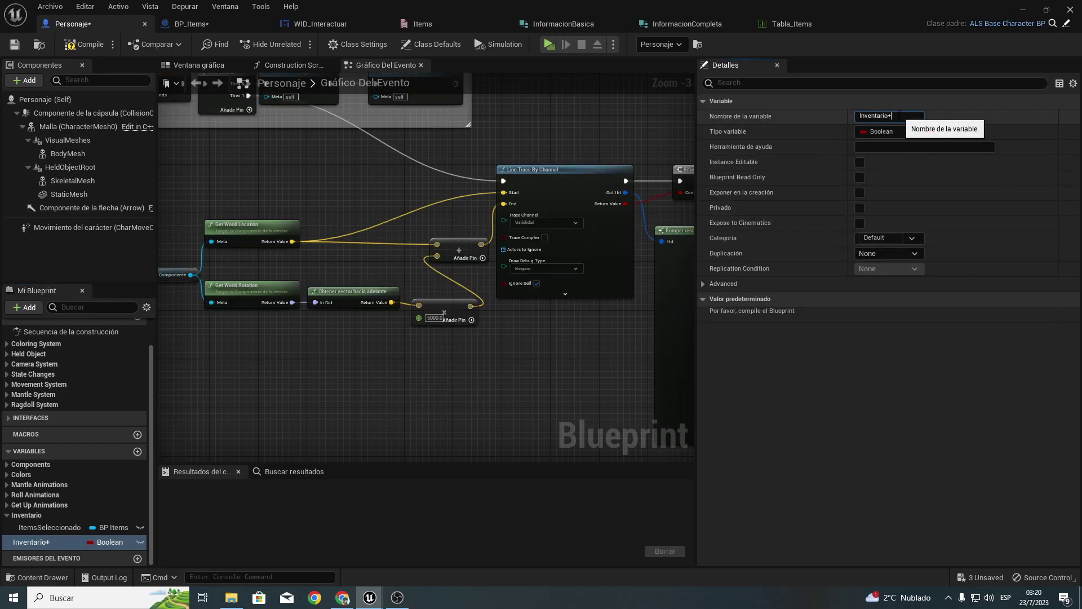
{"action": "key", "text": "Return"}
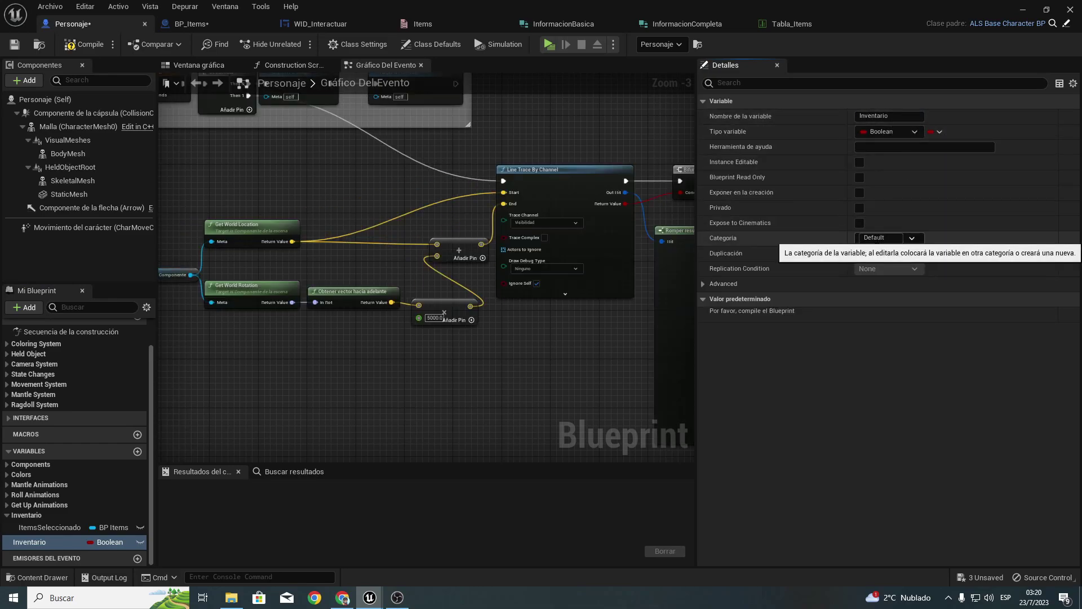
{"action": "left_click", "coordinate": [919, 244]}
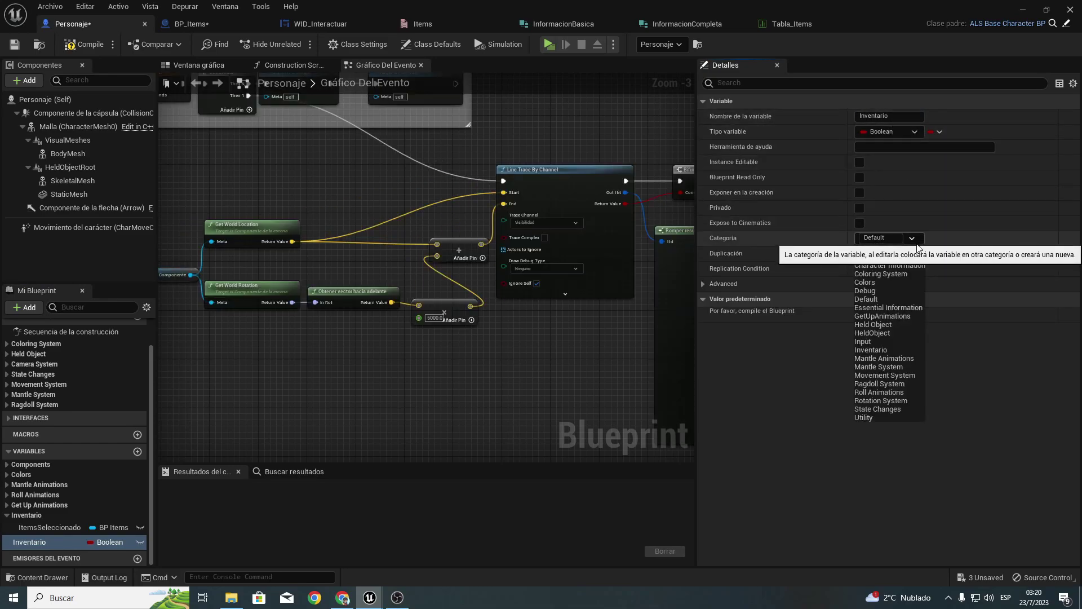
{"action": "left_click", "coordinate": [876, 349]}
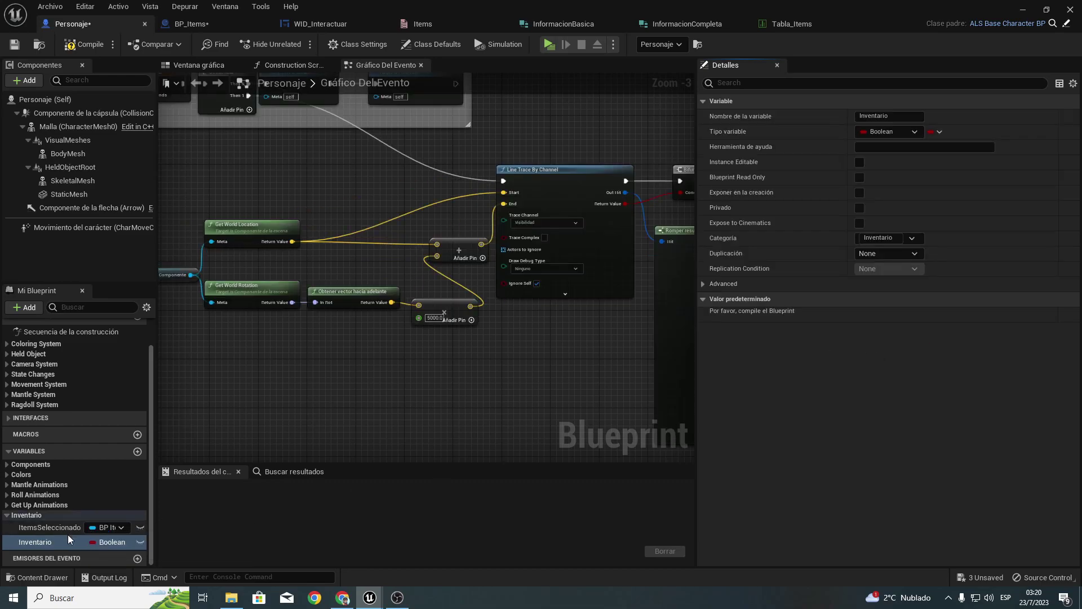
Step: Make Inventario a map from Items keys to Informacion Completa values, then compile
{"action": "left_click", "coordinate": [894, 131]}
{"action": "type", "text": "Items"}
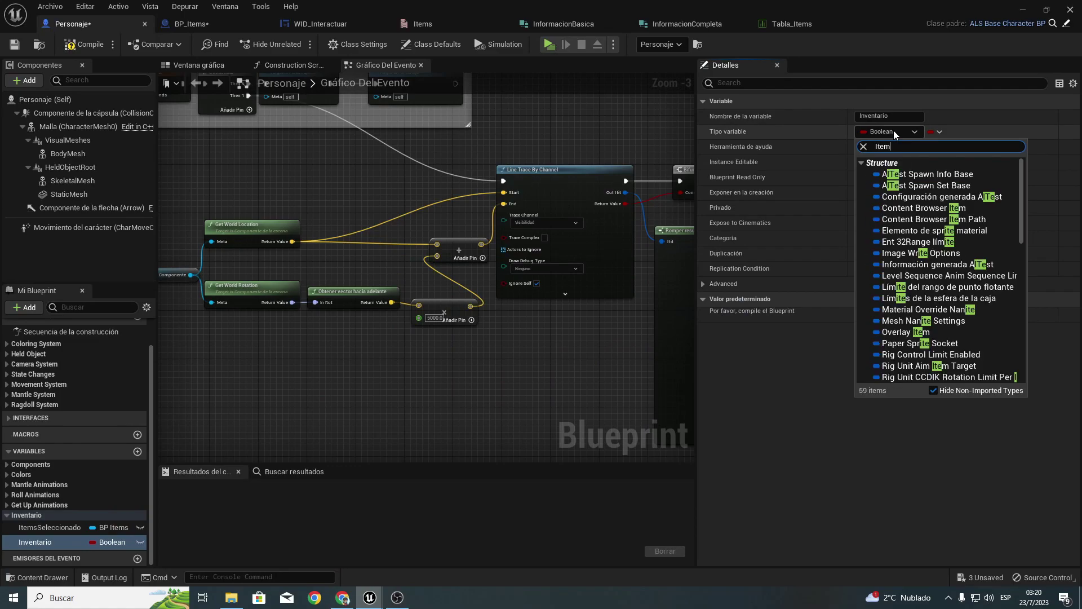
{"action": "left_click", "coordinate": [896, 197]}
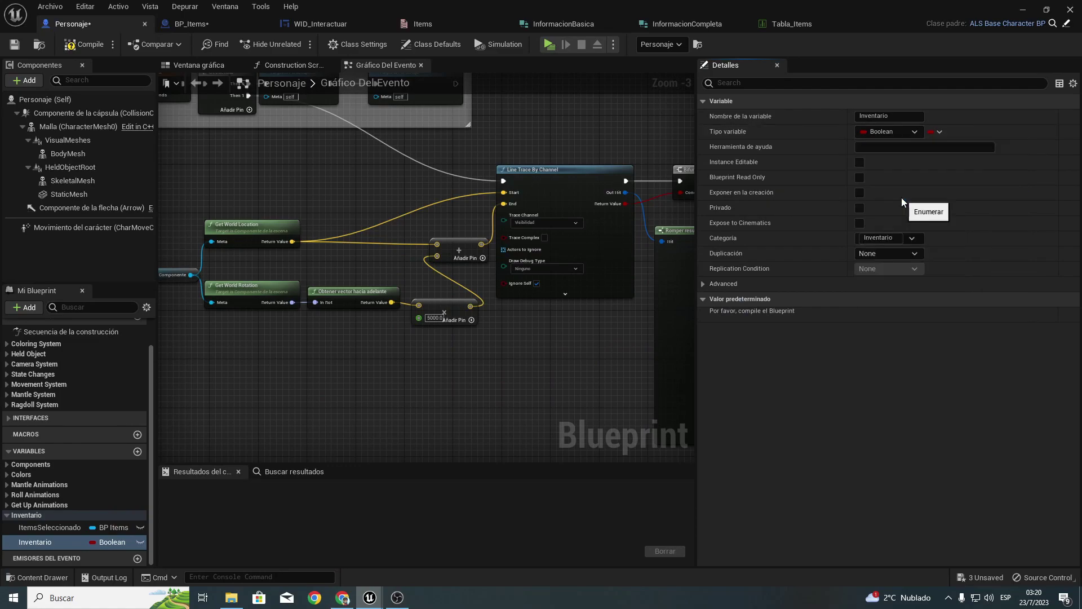
{"action": "left_click", "coordinate": [936, 132]}
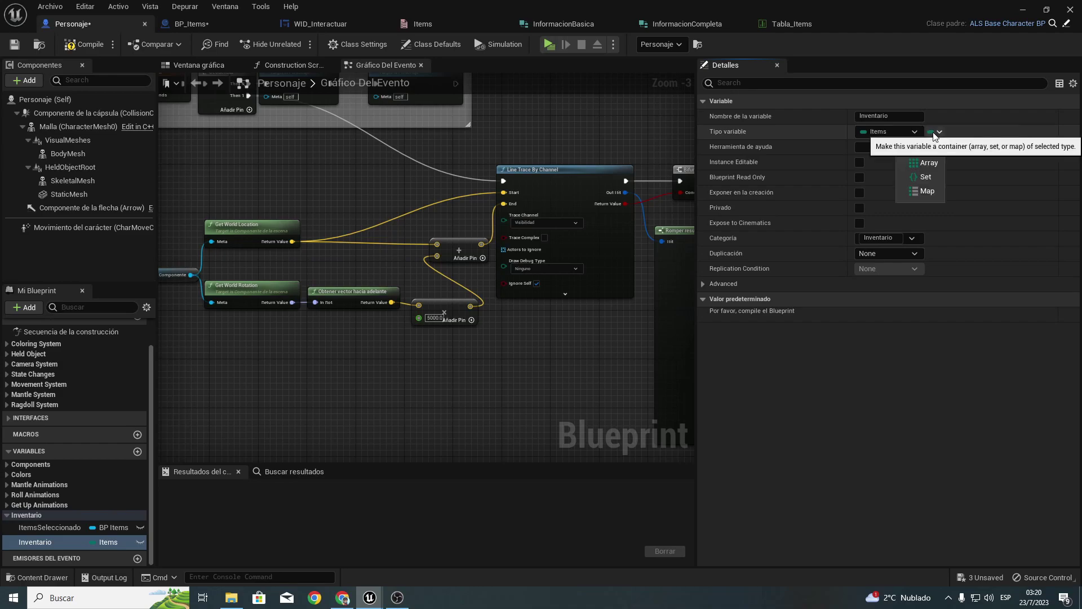
{"action": "left_click", "coordinate": [923, 190]}
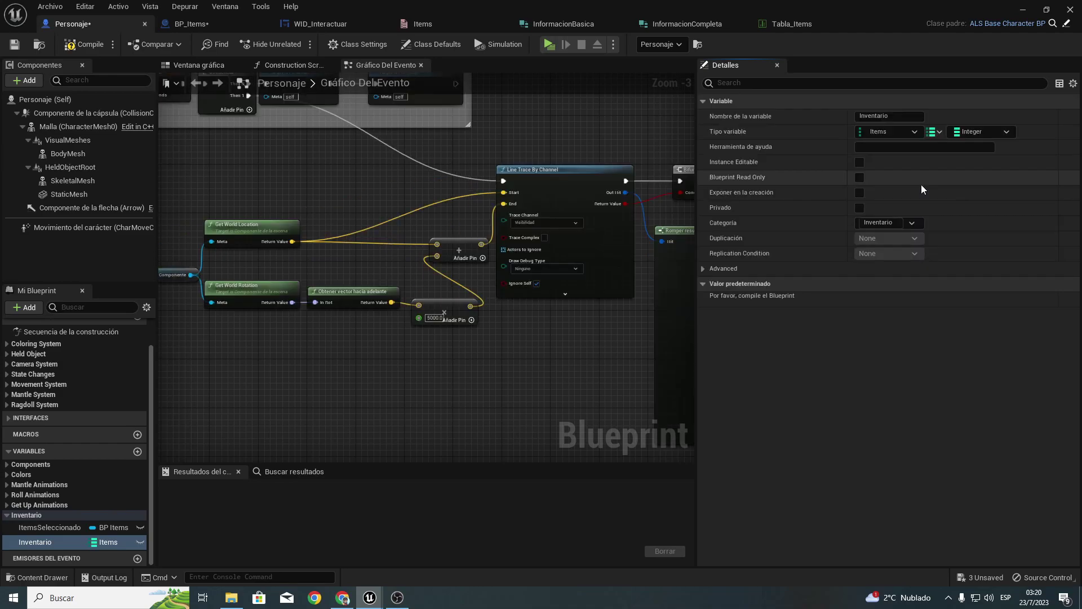
{"action": "left_click", "coordinate": [975, 134]}
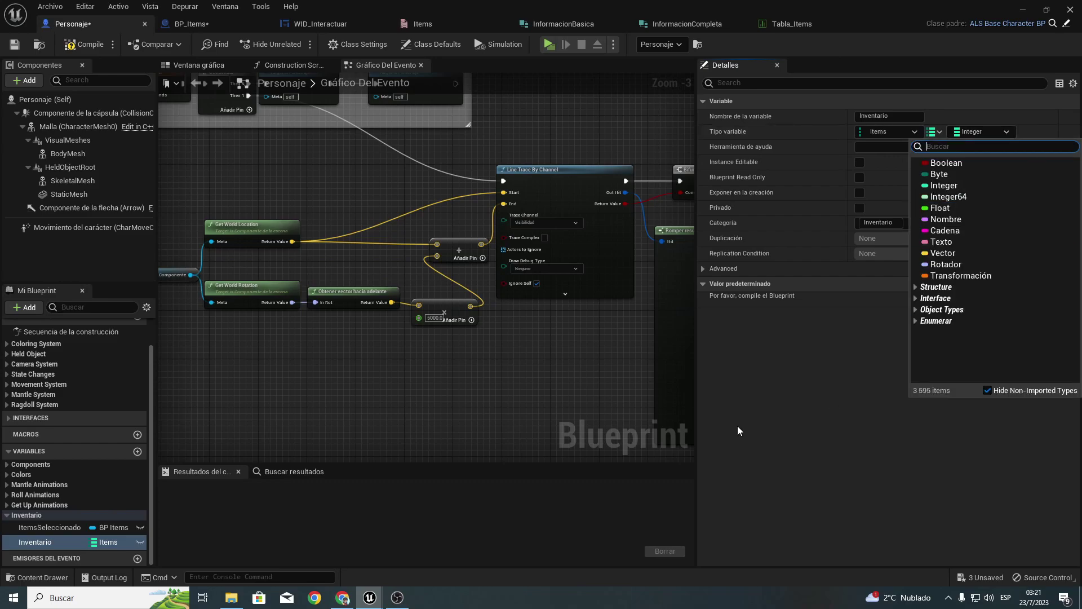
{"action": "type", "text": "in"}
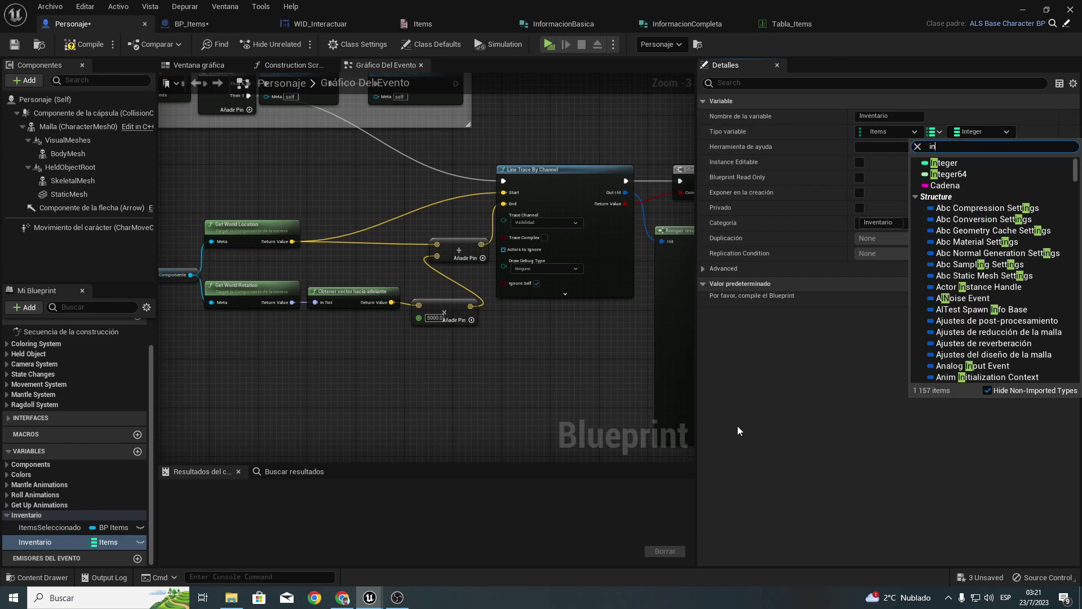
{"action": "type", "text": "formacion"}
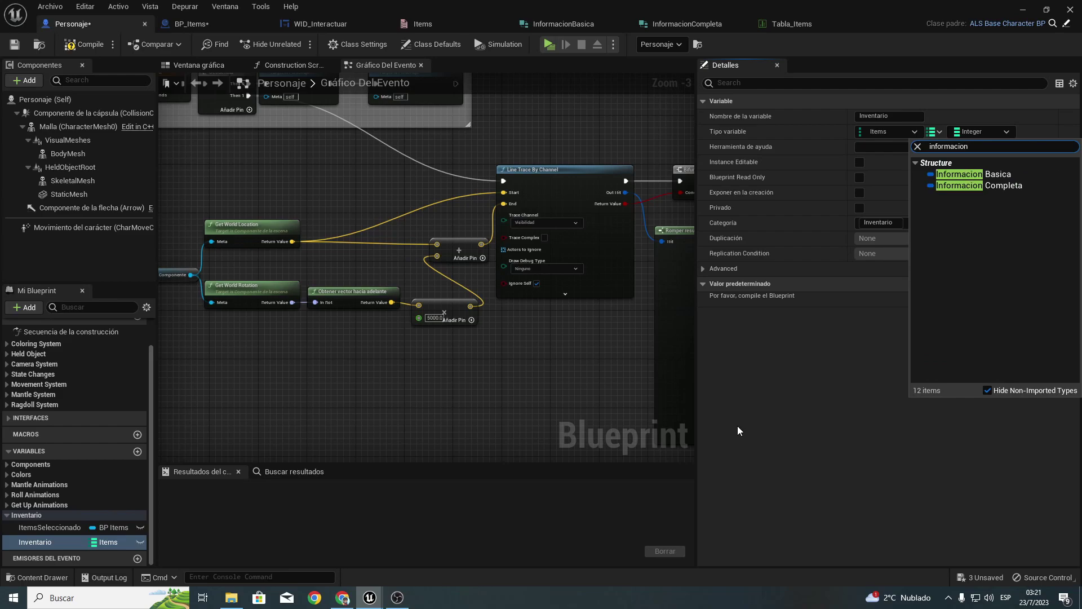
{"action": "key", "text": "Down"}
{"action": "key", "text": "Return"}
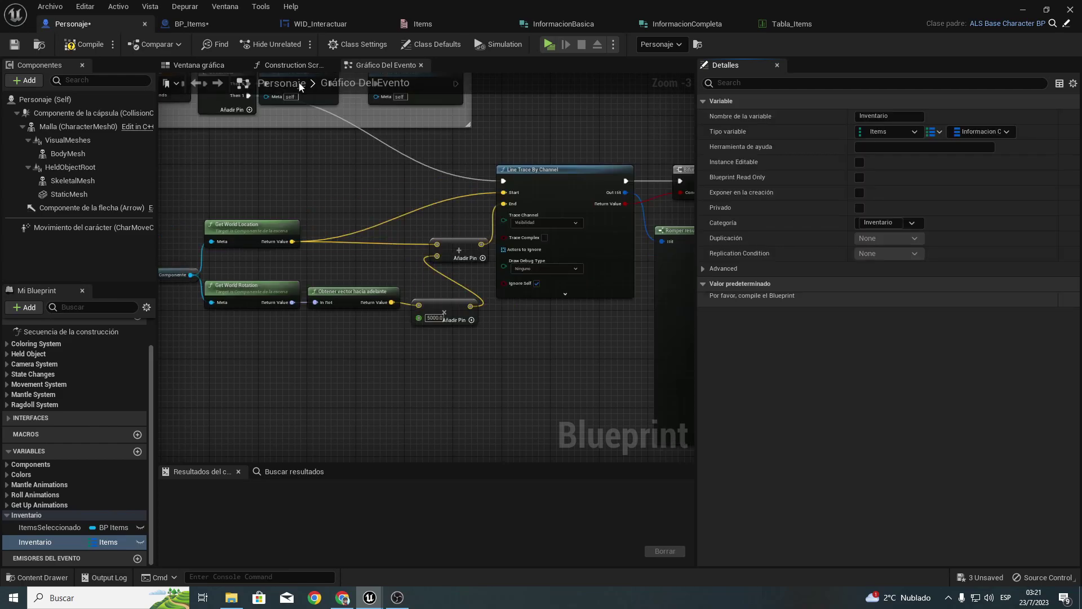
{"action": "left_click", "coordinate": [84, 44]}
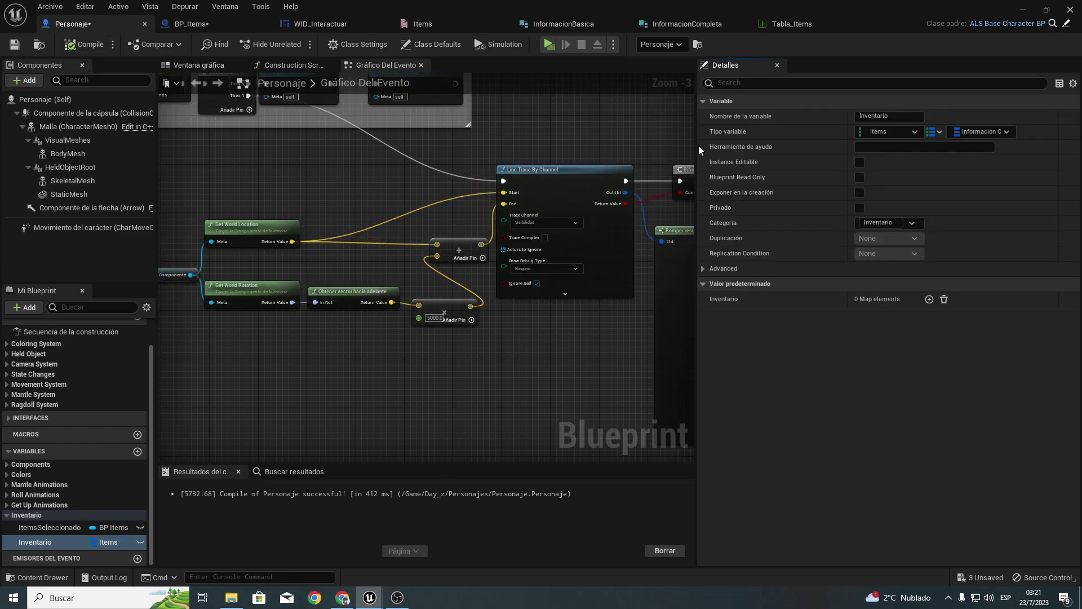
Step: Add Pan and Manzana entries to the Inventario map's default value
{"action": "left_click", "coordinate": [929, 299]}
{"action": "left_click", "coordinate": [712, 314]}
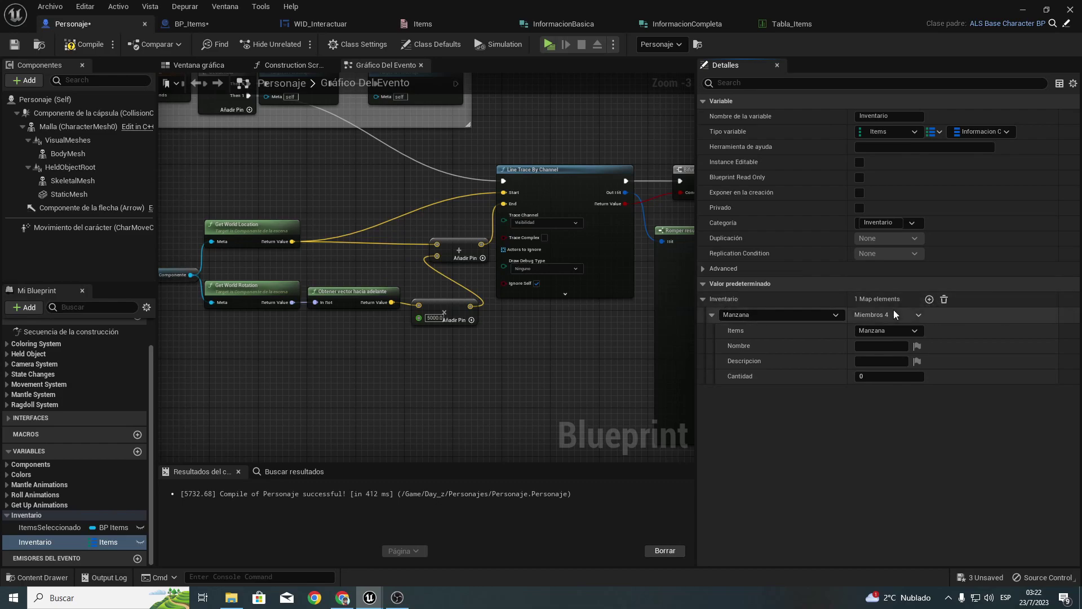
{"action": "left_click", "coordinate": [930, 300]}
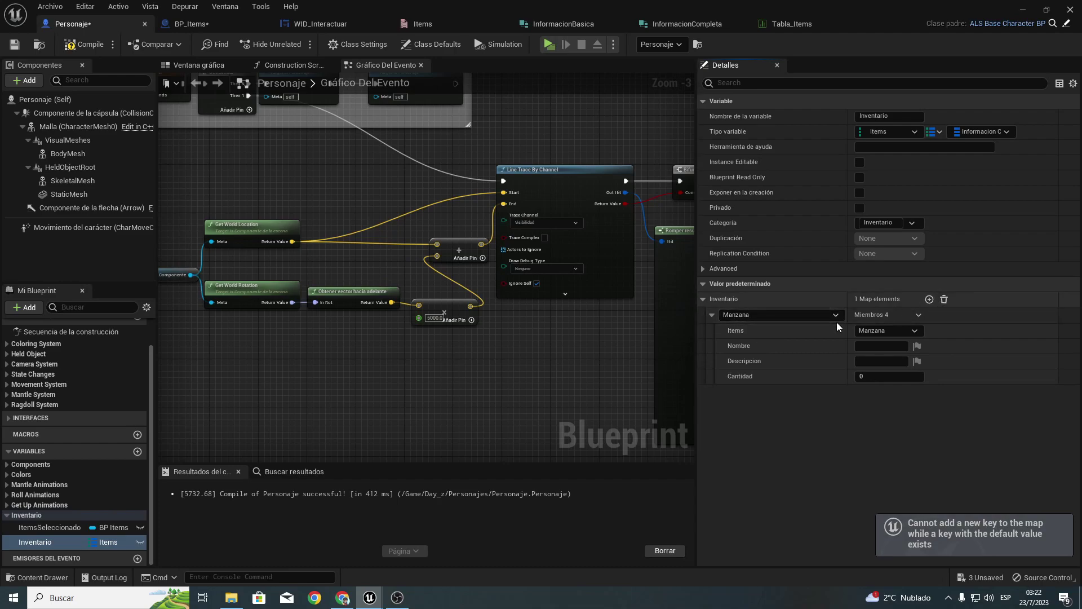
{"action": "left_click", "coordinate": [806, 315]}
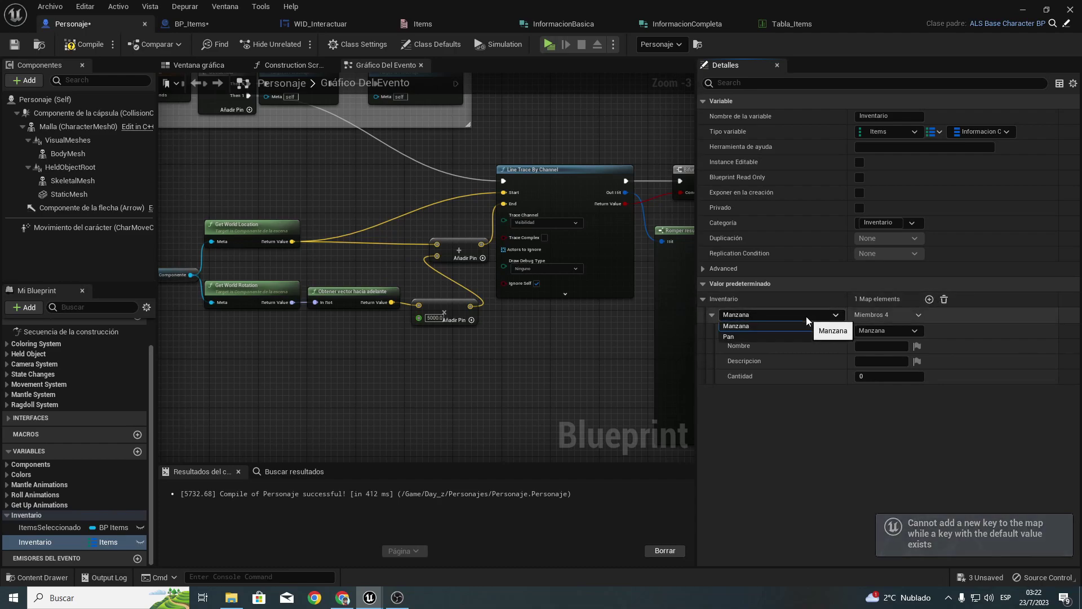
{"action": "left_click", "coordinate": [726, 336]}
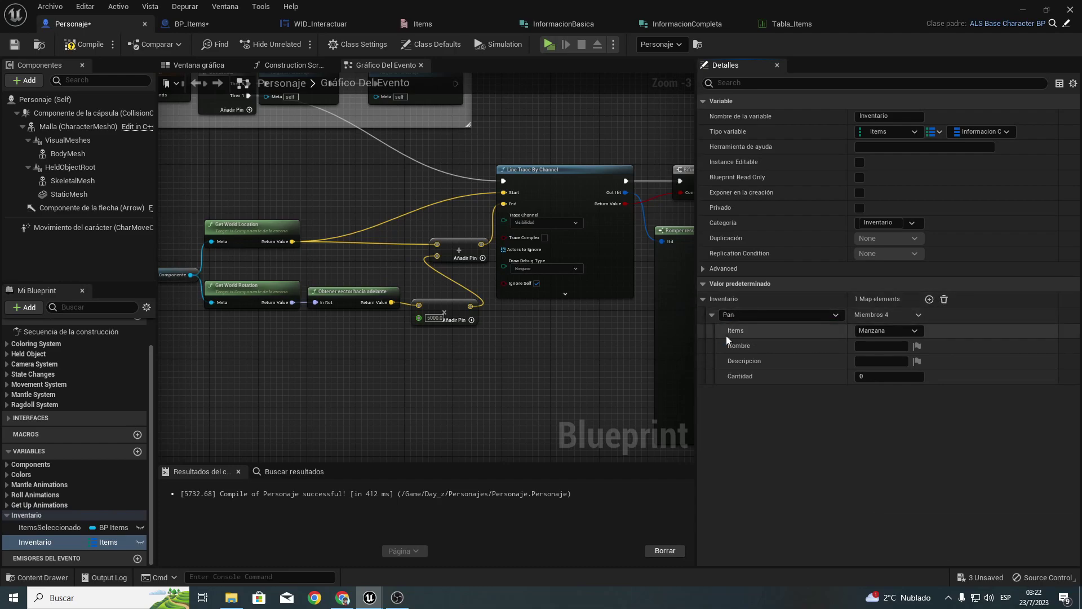
{"action": "left_click", "coordinate": [929, 299]}
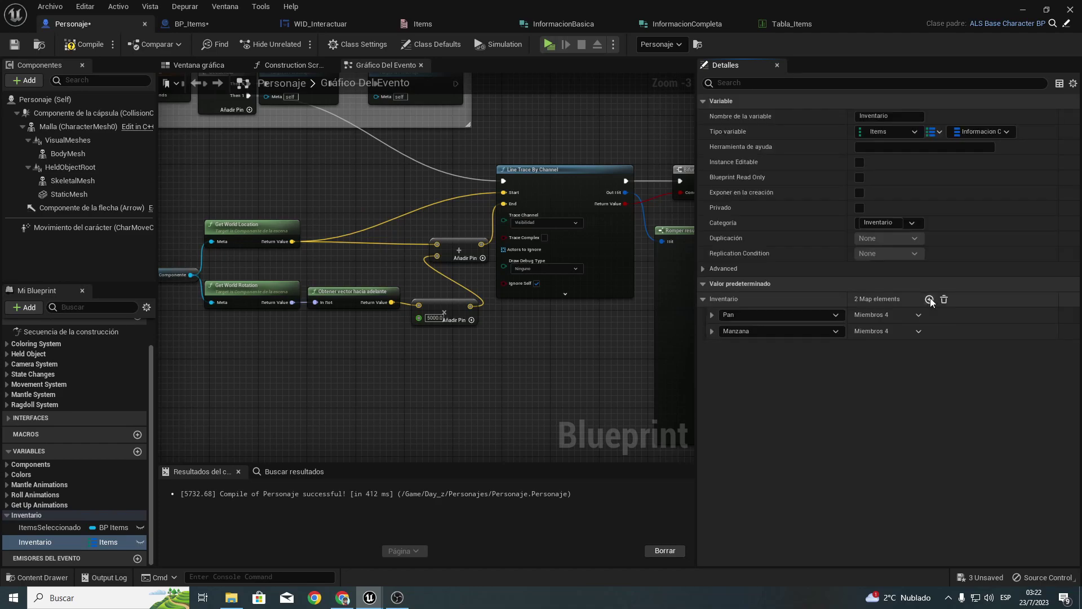
{"action": "left_click", "coordinate": [747, 331]}
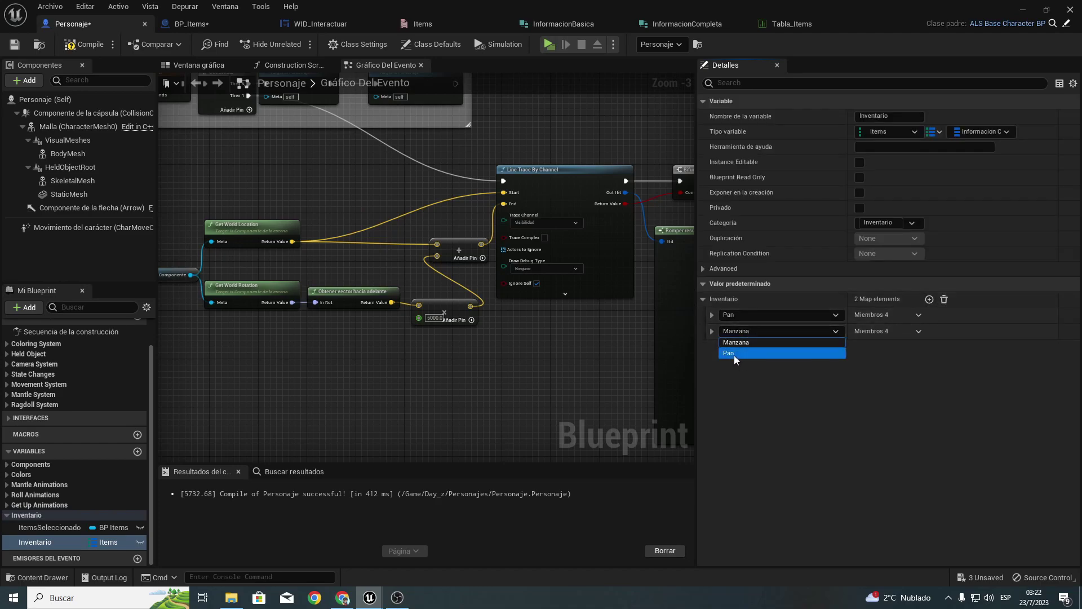
{"action": "left_click", "coordinate": [805, 385]}
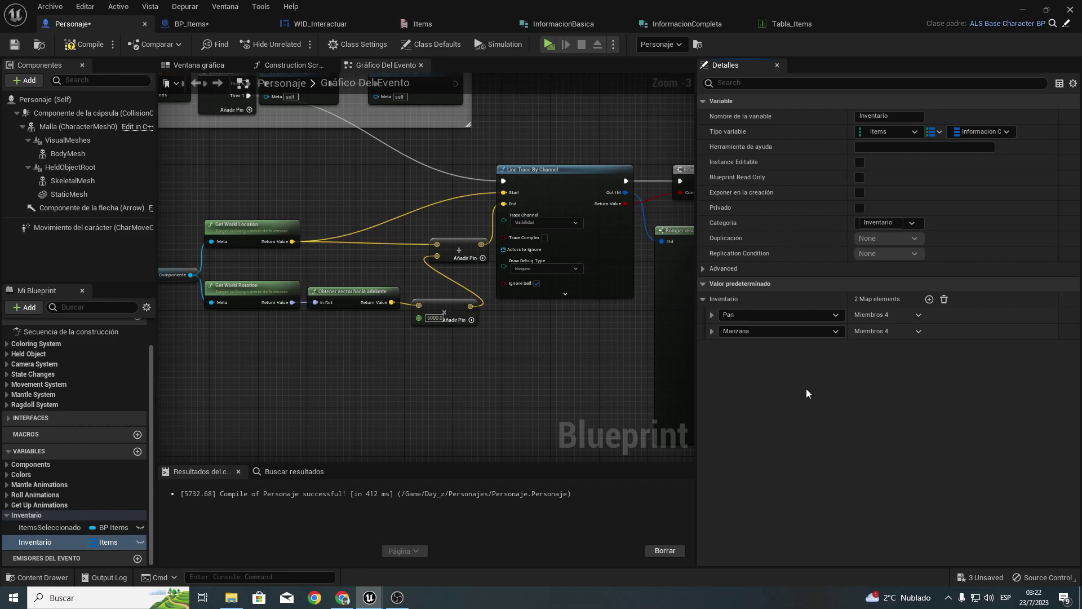
Step: Clear all entries from Inventario's default value, then compile and save Personaje
{"action": "left_click", "coordinate": [1023, 11]}
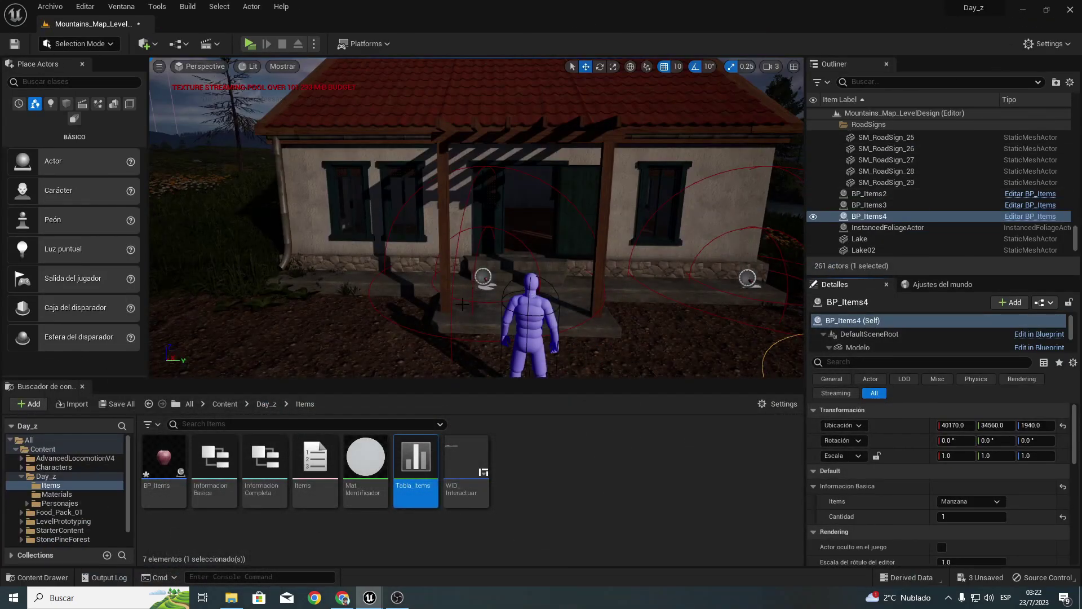
{"action": "mouse_move", "coordinate": [371, 599]}
{"action": "left_click", "coordinate": [430, 556]}
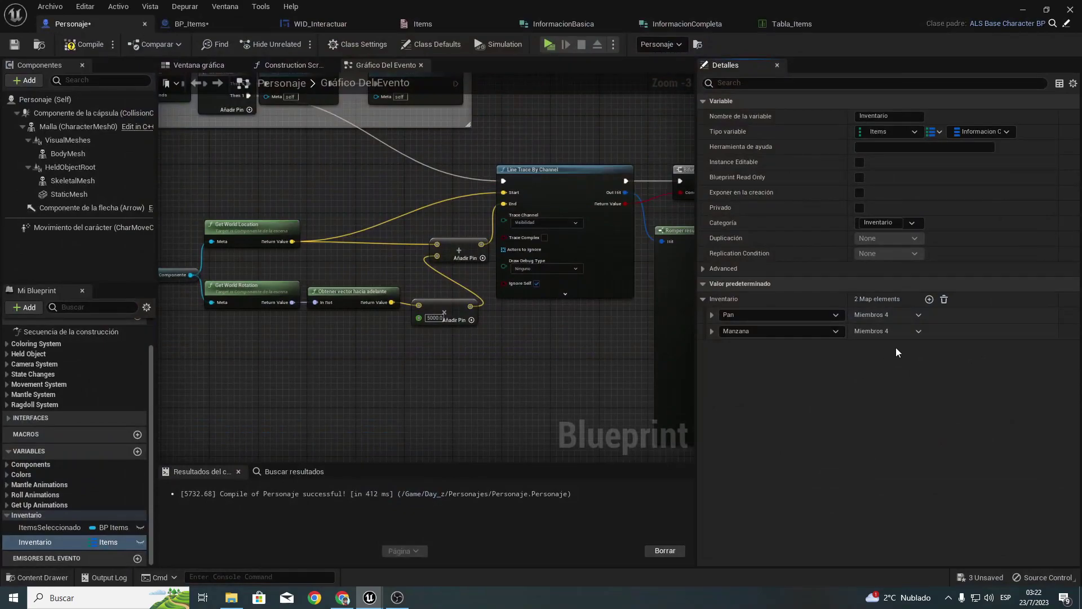
{"action": "left_click", "coordinate": [930, 299]}
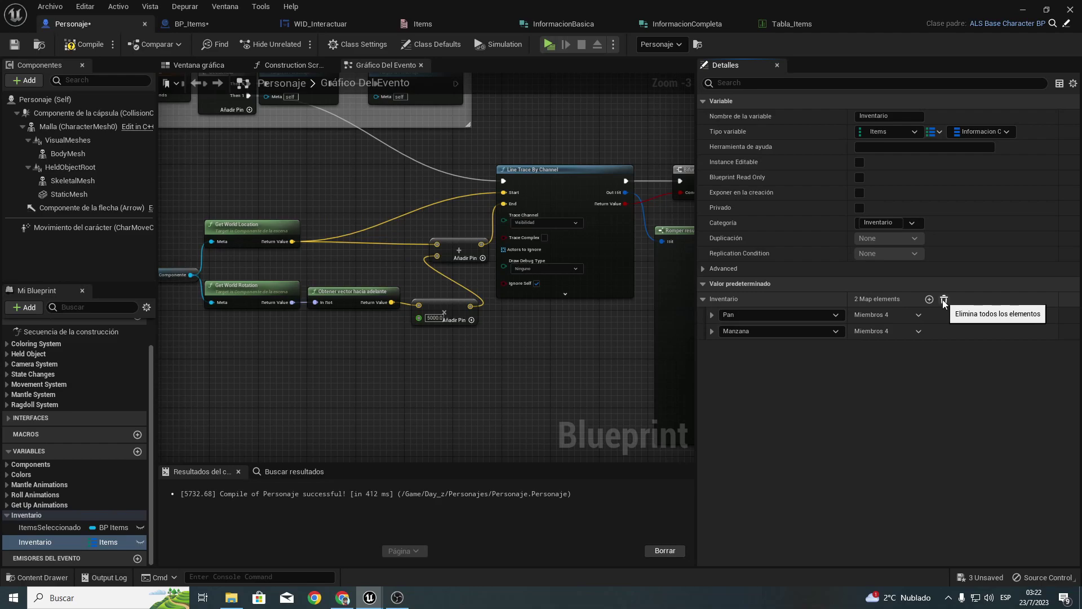
{"action": "left_click", "coordinate": [943, 301]}
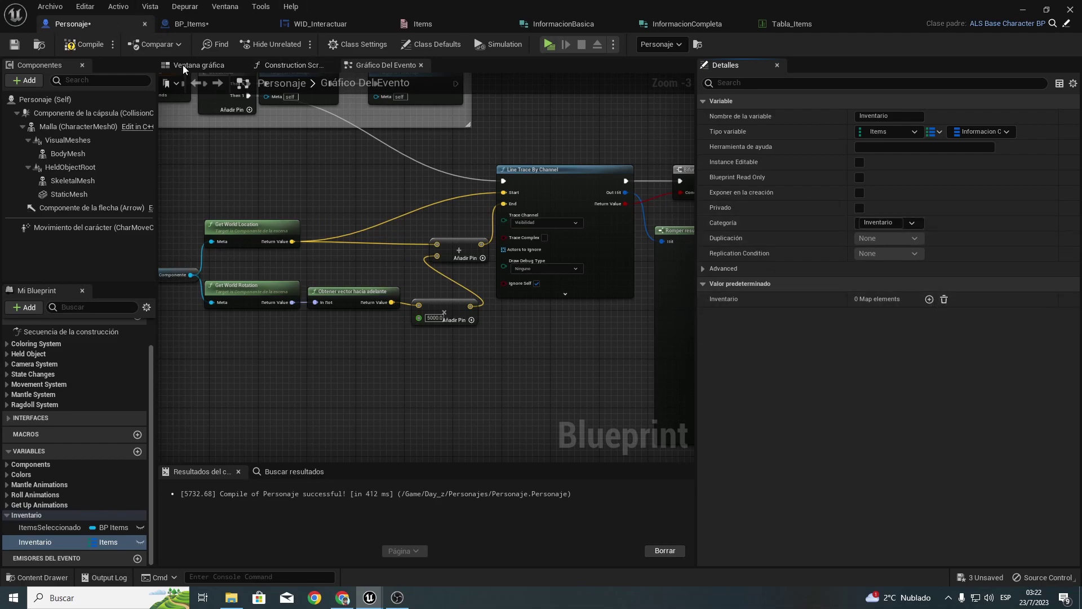
{"action": "left_click", "coordinate": [79, 44]}
{"action": "mouse_move", "coordinate": [388, 361]}
{"action": "right_mouse_down"}
{"action": "mouse_move", "coordinate": [498, 375]}
{"action": "mouse_move", "coordinate": [212, 350]}
{"action": "right_mouse_up"}
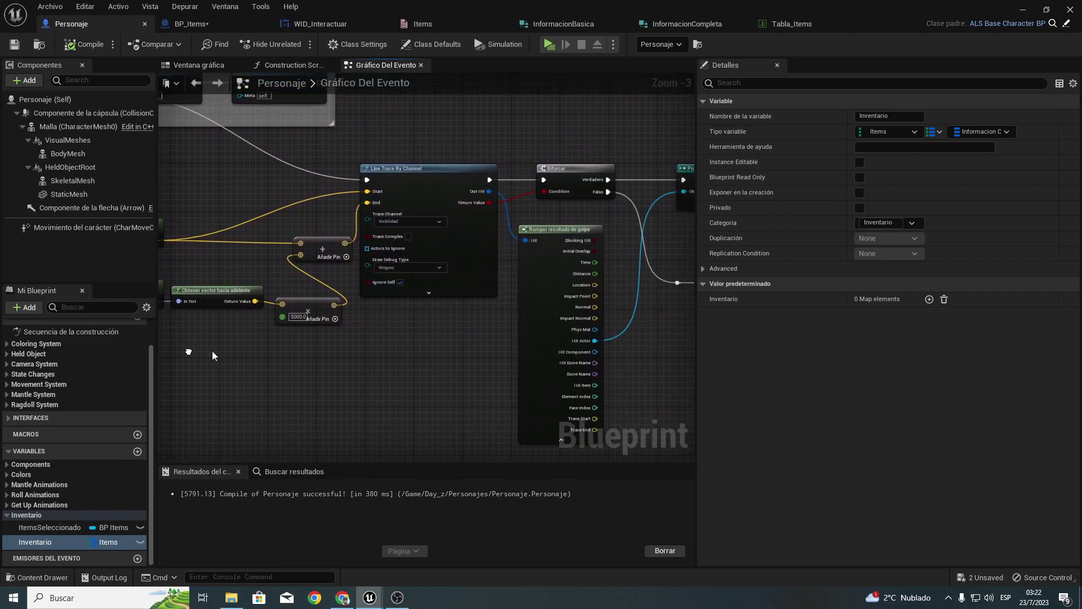
{"action": "right_click_drag", "start_coordinate": [394, 355], "coordinate": [386, 284]}
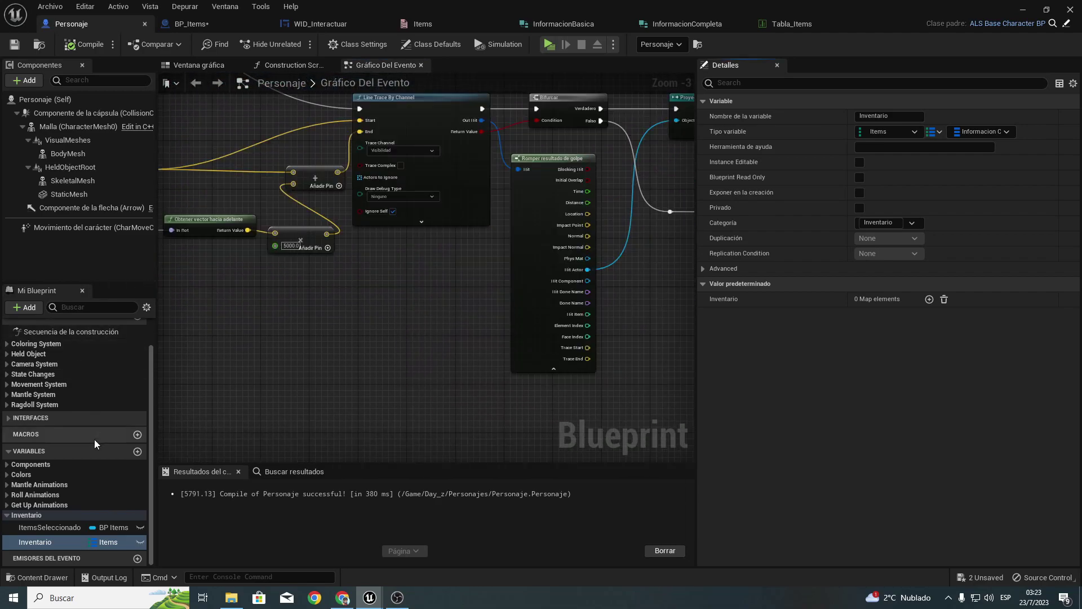
{"action": "scroll", "coordinate": [90, 437], "scroll_direction": "up", "scroll_amount": 2}
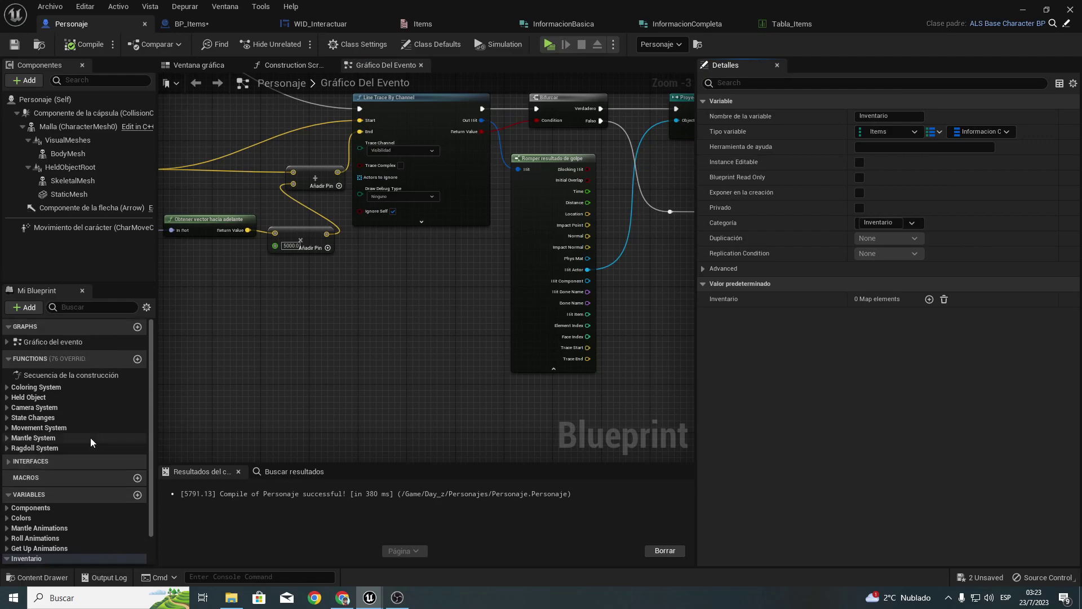
Step: Create the AgregarItemsAInventario function with one input of type Informacion Completa
{"action": "left_click", "coordinate": [138, 360]}
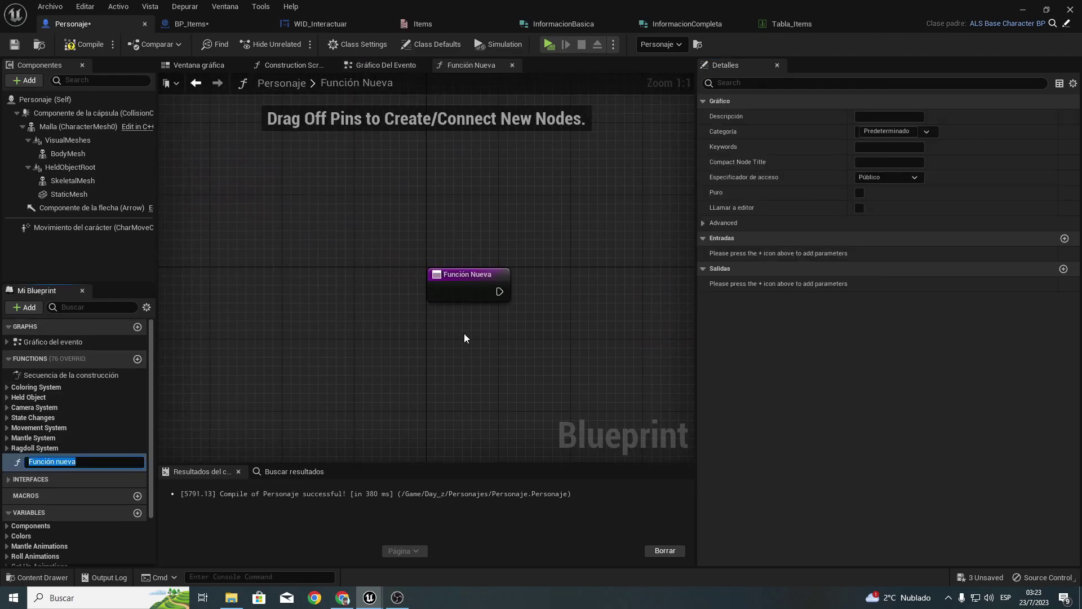
{"action": "type", "text": "AgregarIte"}
{"action": "type", "text": "msAI"}
{"action": "type", "text": "nventario"}
{"action": "key", "text": "Return"}
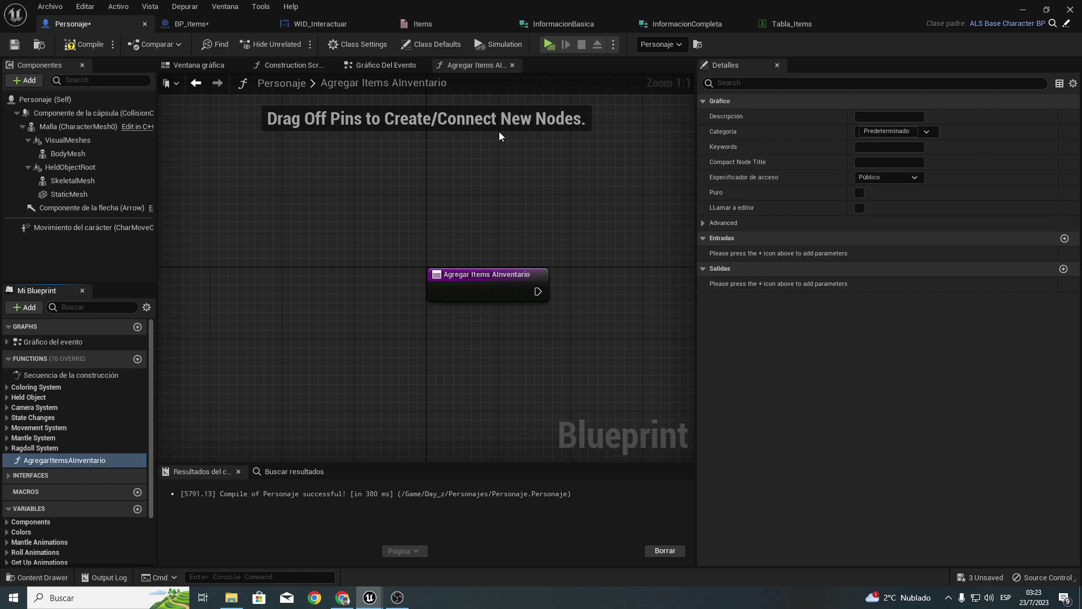
{"action": "left_click", "coordinate": [1065, 238]}
{"action": "left_click", "coordinate": [879, 254]}
{"action": "type", "text": "im"}
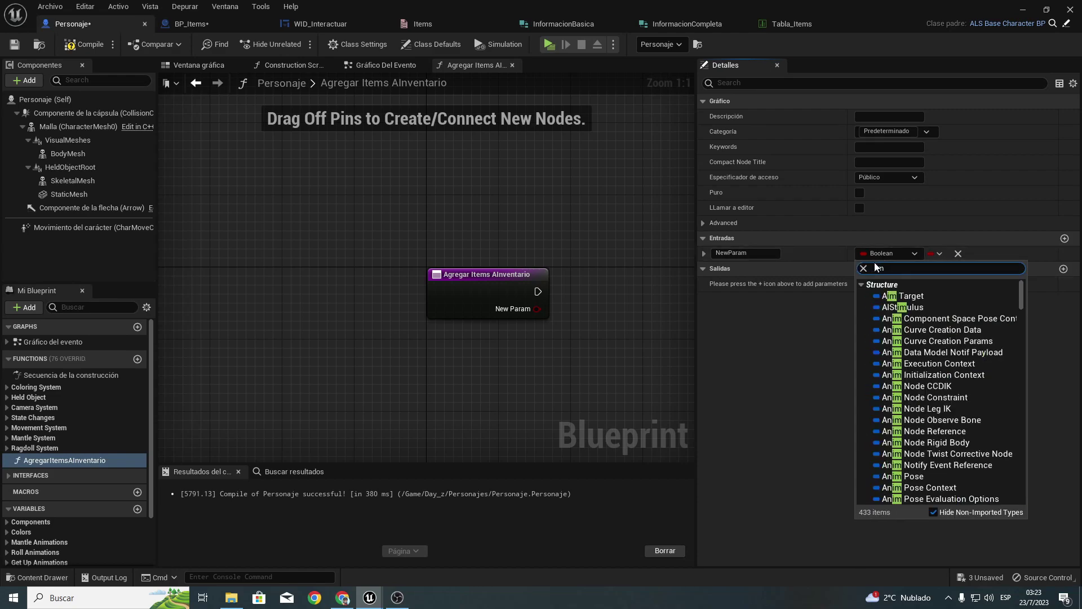
{"action": "type", "text": "informa"}
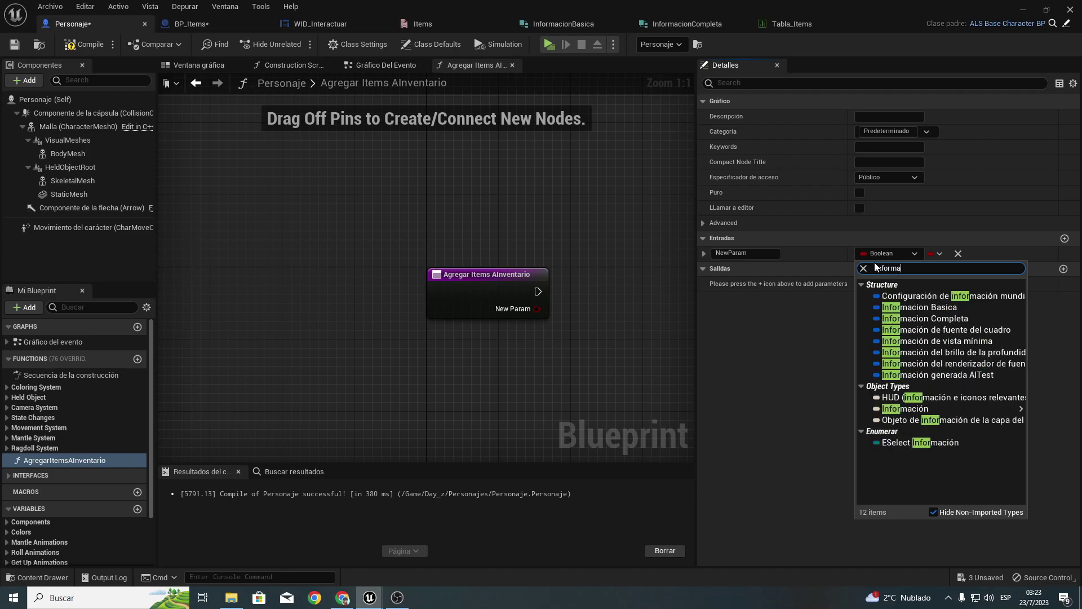
{"action": "type", "text": "cion"}
{"action": "key", "text": "Return"}
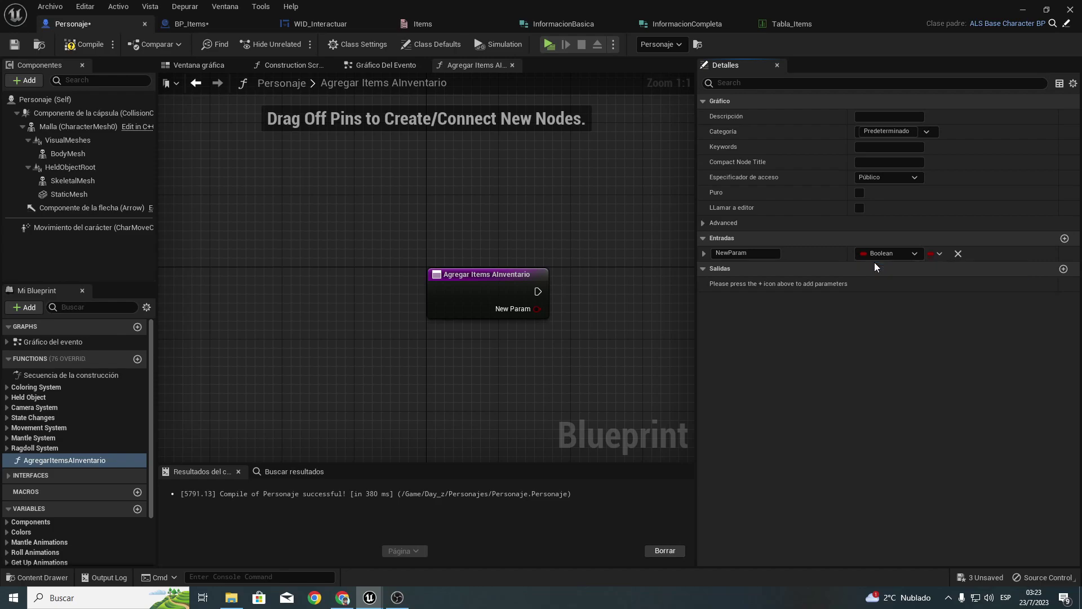
Step: Rename the function's input parameter to informacionCompleta
{"action": "left_click", "coordinate": [744, 253]}
{"action": "type", "text": "Items"}
{"action": "key", "text": "Return"}
{"action": "right_click_drag", "start_coordinate": [566, 163], "coordinate": [370, 191]}
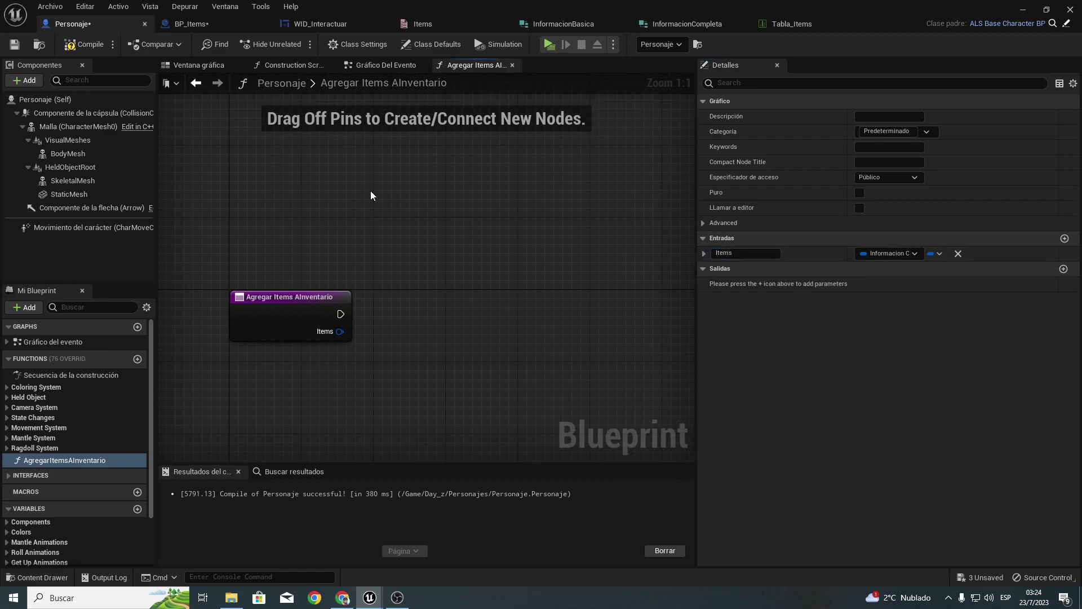
{"action": "left_click", "coordinate": [744, 252]}
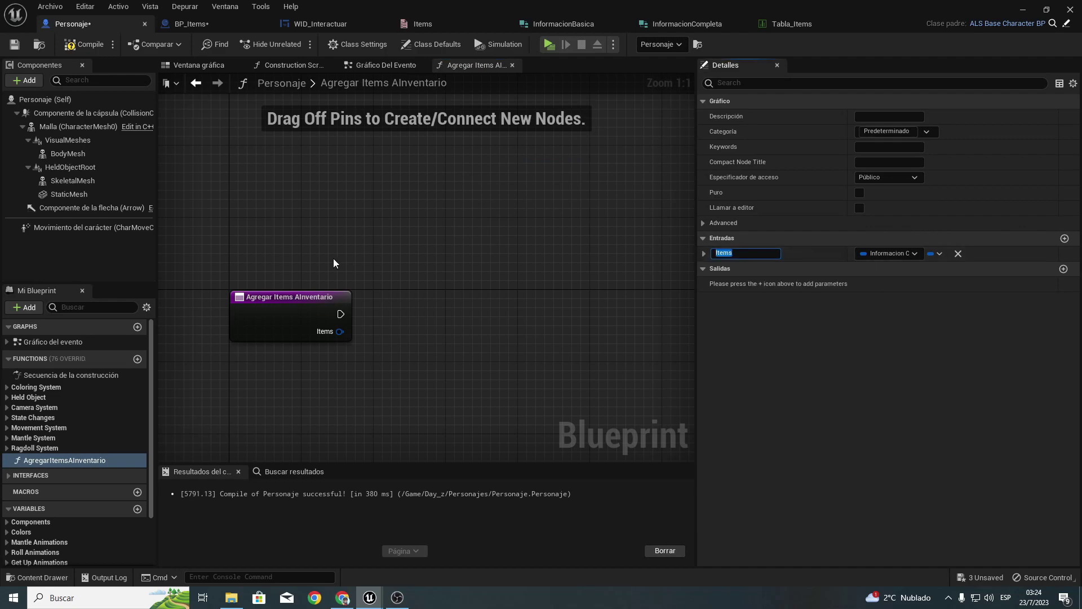
{"action": "type", "text": "informacion"}
{"action": "type", "text": "Com"}
{"action": "type", "text": "pleta"}
{"action": "key", "text": "Return"}
Step: Split the informacionCompleta input pin into Items, Nombre, Descripcion and Cantidad
{"action": "right_click", "coordinate": [417, 293]}
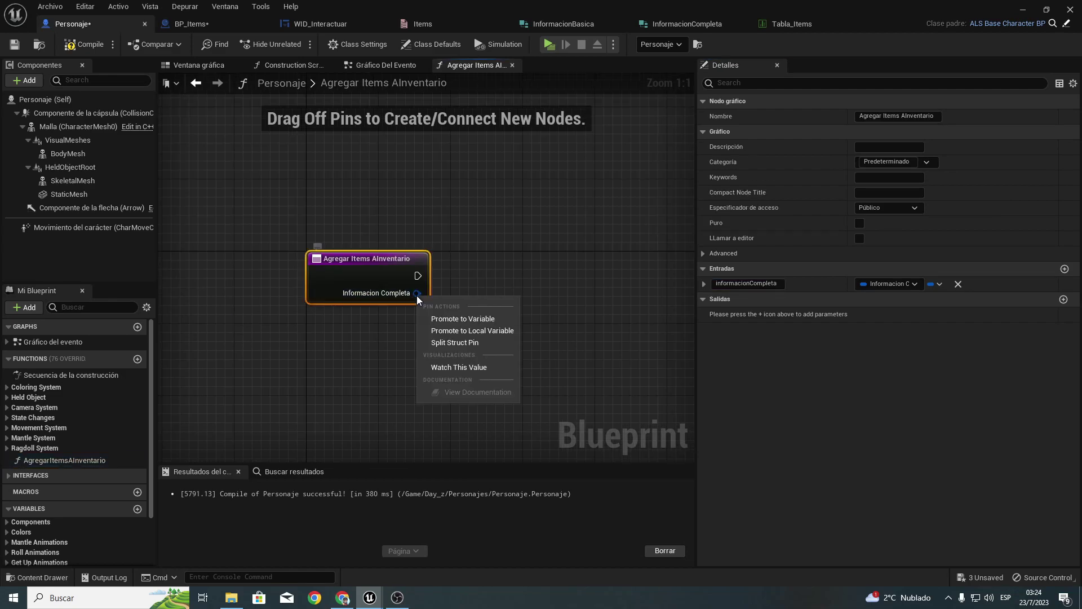
{"action": "left_click", "coordinate": [444, 343]}
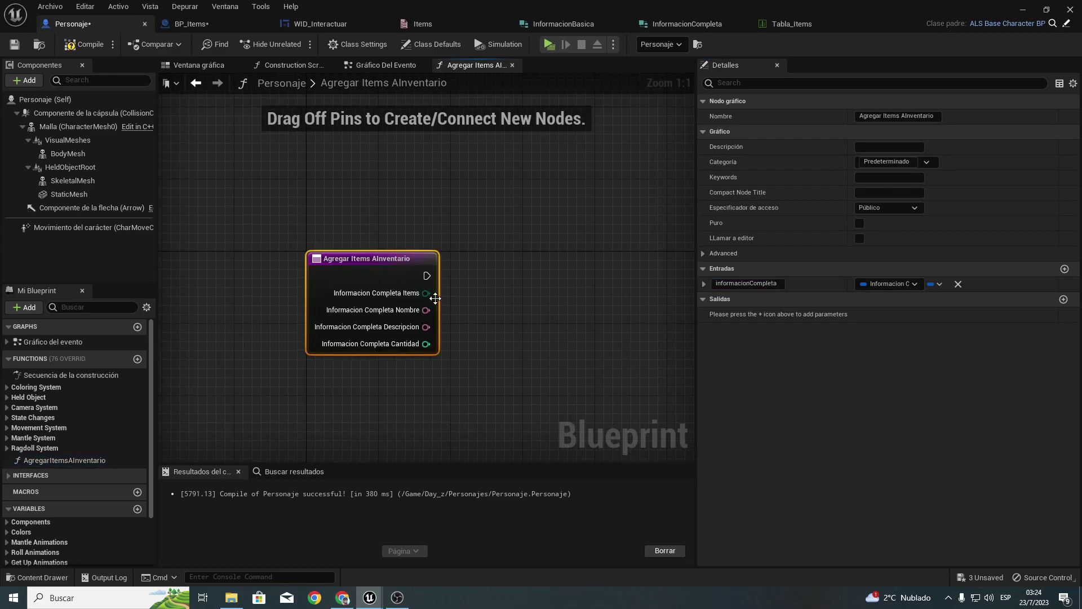
{"action": "mouse_move", "coordinate": [426, 292]}
{"action": "left_mouse_down"}
{"action": "mouse_move", "coordinate": [484, 338]}
{"action": "mouse_move", "coordinate": [478, 317]}
{"action": "left_mouse_up"}
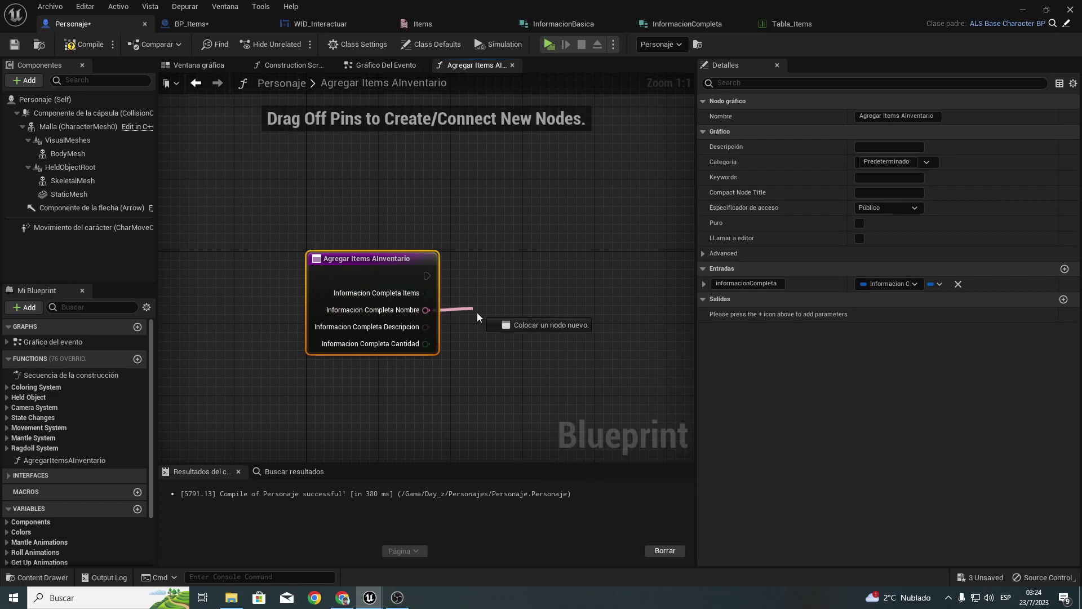
{"action": "left_click", "coordinate": [503, 286]}
{"action": "right_click_drag", "start_coordinate": [503, 286], "coordinate": [404, 255]}
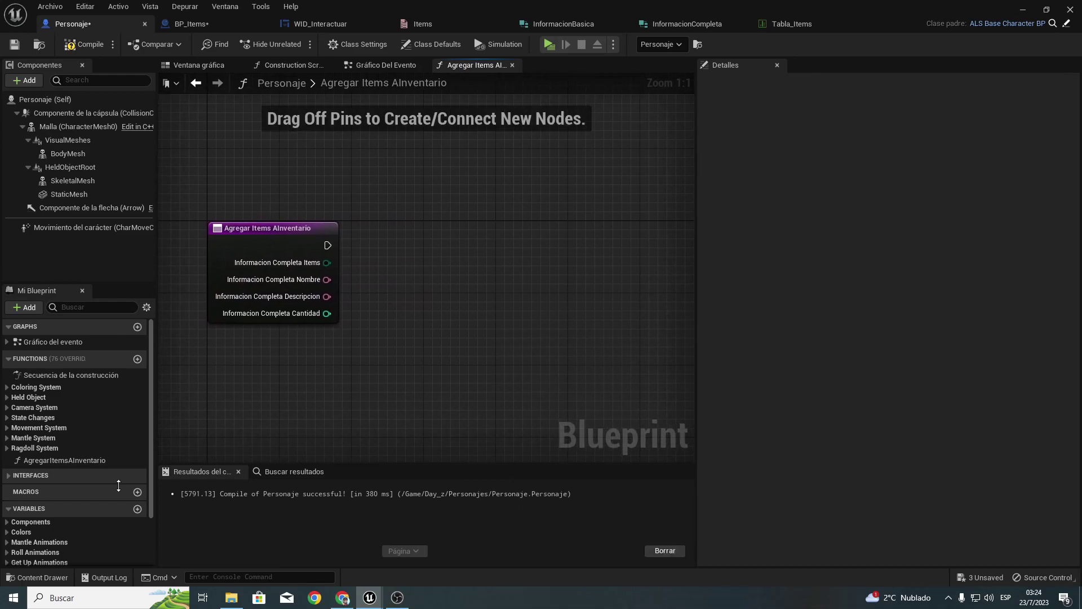
Step: Drop a Get Inventario node into the AgregarItemsAInventario graph
{"action": "scroll", "coordinate": [68, 501], "scroll_direction": "down", "scroll_amount": 4}
{"action": "mouse_move", "coordinate": [42, 527]}
{"action": "left_mouse_down"}
{"action": "mouse_move", "coordinate": [403, 274]}
{"action": "mouse_move", "coordinate": [376, 287]}
{"action": "left_mouse_up"}
{"action": "left_click", "coordinate": [382, 296]}
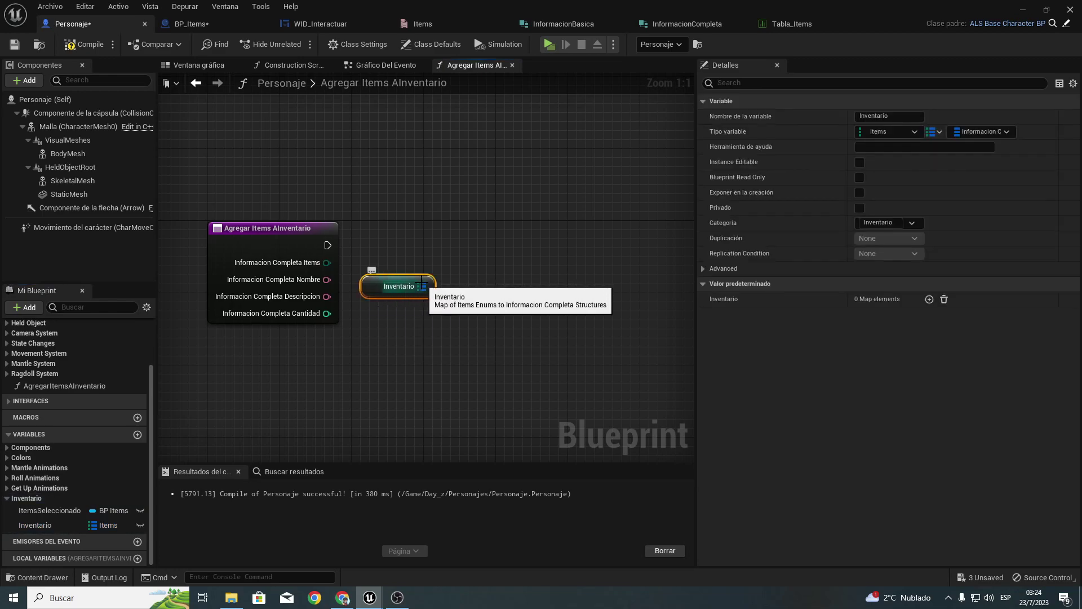
{"action": "left_click_drag", "start_coordinate": [366, 288], "coordinate": [394, 288]}
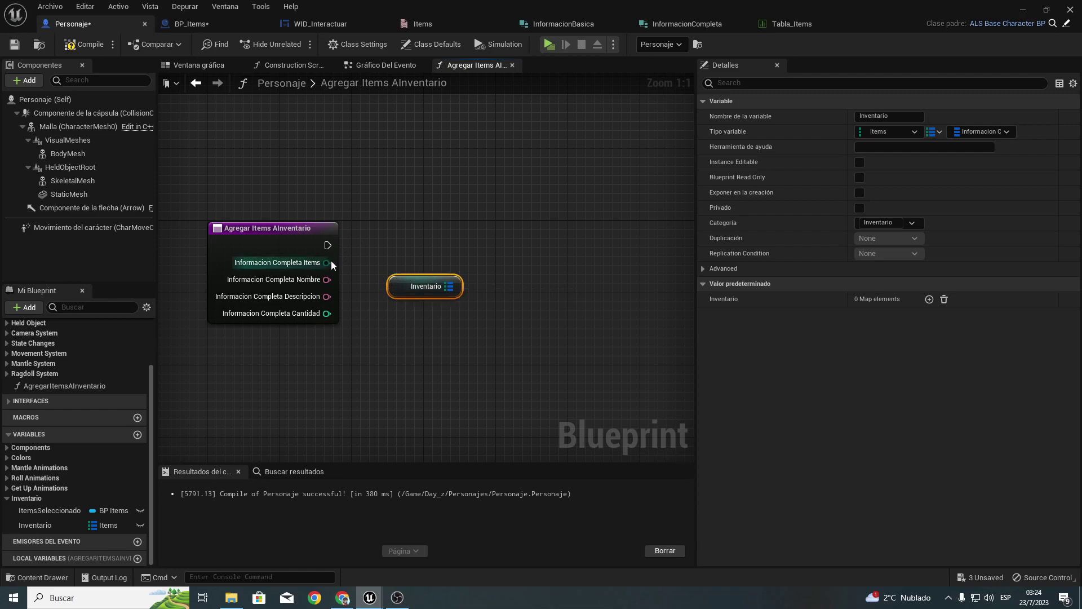
{"action": "left_click_drag", "start_coordinate": [327, 262], "coordinate": [512, 259]}
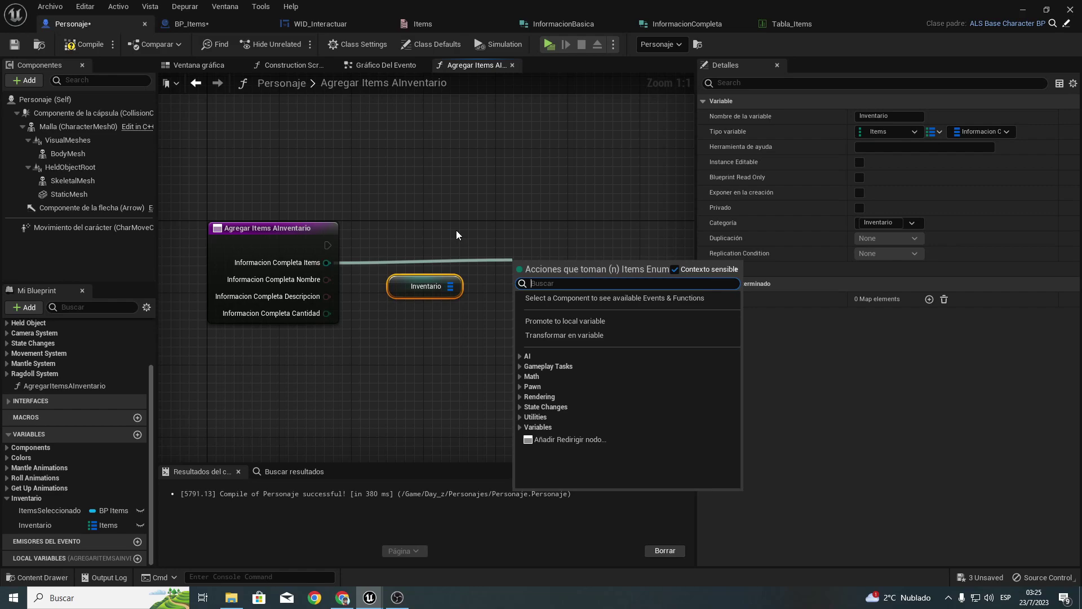
Step: Add a FIND node on the Inventario map, keyed by the Informacion Completa Items pin
{"action": "left_click", "coordinate": [455, 230]}
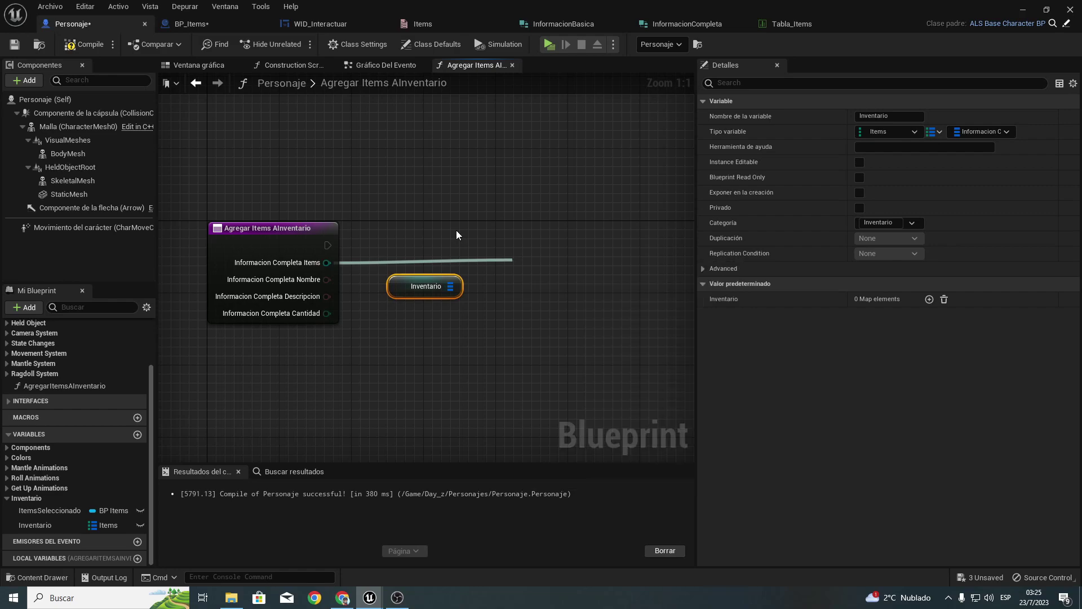
{"action": "right_click_drag", "start_coordinate": [469, 239], "coordinate": [416, 235]}
{"action": "mouse_move", "coordinate": [352, 279]}
{"action": "left_mouse_down"}
{"action": "mouse_move", "coordinate": [339, 306]}
{"action": "mouse_move", "coordinate": [435, 309]}
{"action": "left_mouse_up"}
{"action": "type", "text": "find"}
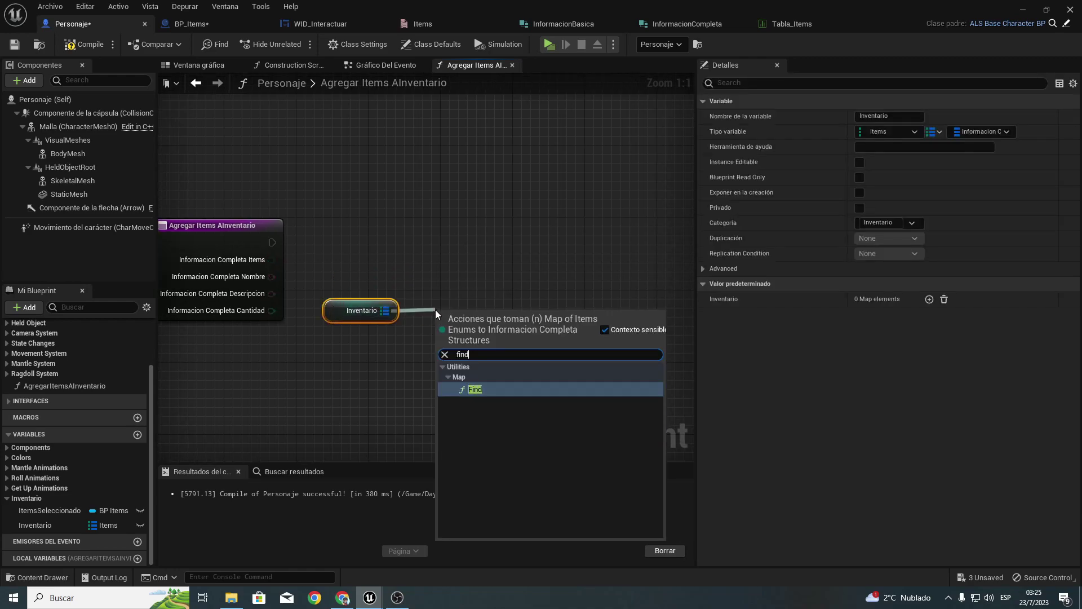
{"action": "key", "text": "Return"}
{"action": "left_click_drag", "start_coordinate": [489, 328], "coordinate": [482, 322]}
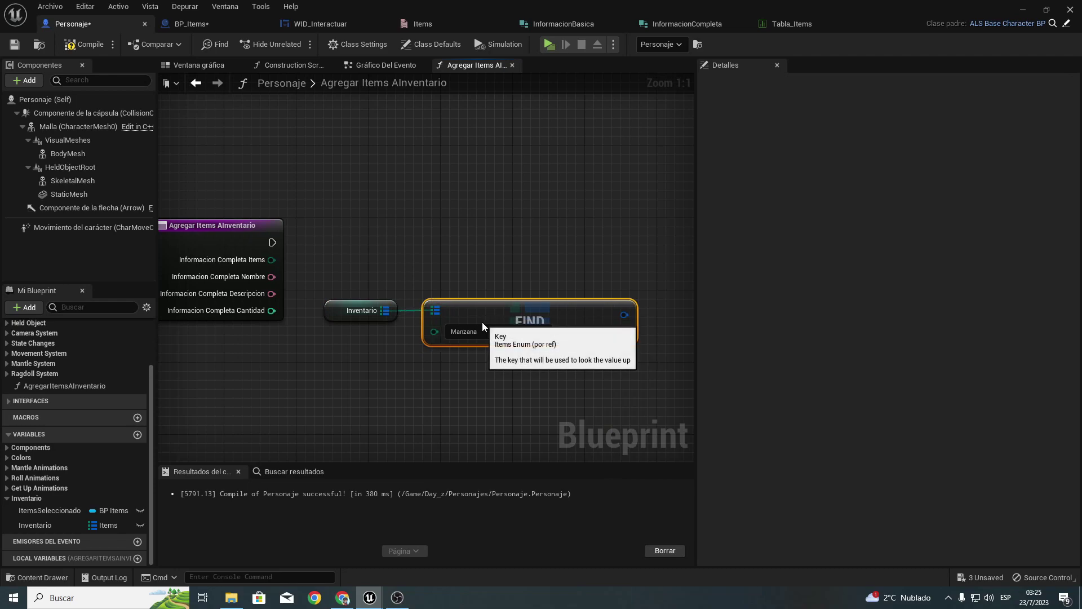
{"action": "mouse_move", "coordinate": [271, 260]}
{"action": "left_mouse_down"}
{"action": "mouse_move", "coordinate": [304, 242]}
{"action": "mouse_move", "coordinate": [442, 334]}
{"action": "left_mouse_up"}
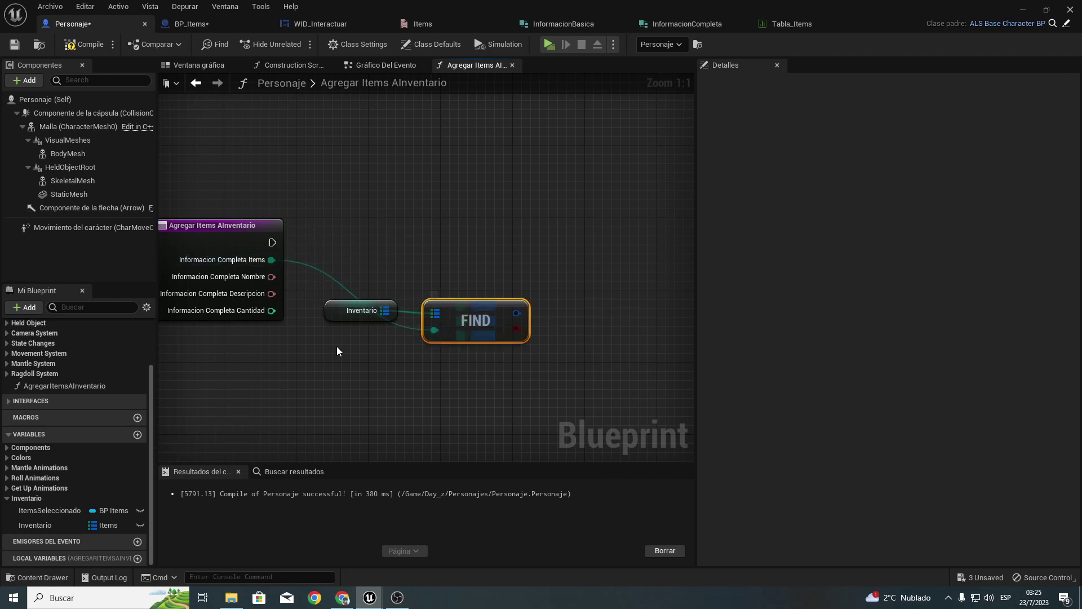
Step: Rearrange the function entry, Inventario and FIND nodes in the graph
{"action": "mouse_move", "coordinate": [337, 346]}
{"action": "left_mouse_down"}
{"action": "mouse_move", "coordinate": [491, 300]}
{"action": "mouse_move", "coordinate": [461, 306]}
{"action": "left_mouse_up"}
{"action": "left_click", "coordinate": [377, 252]}
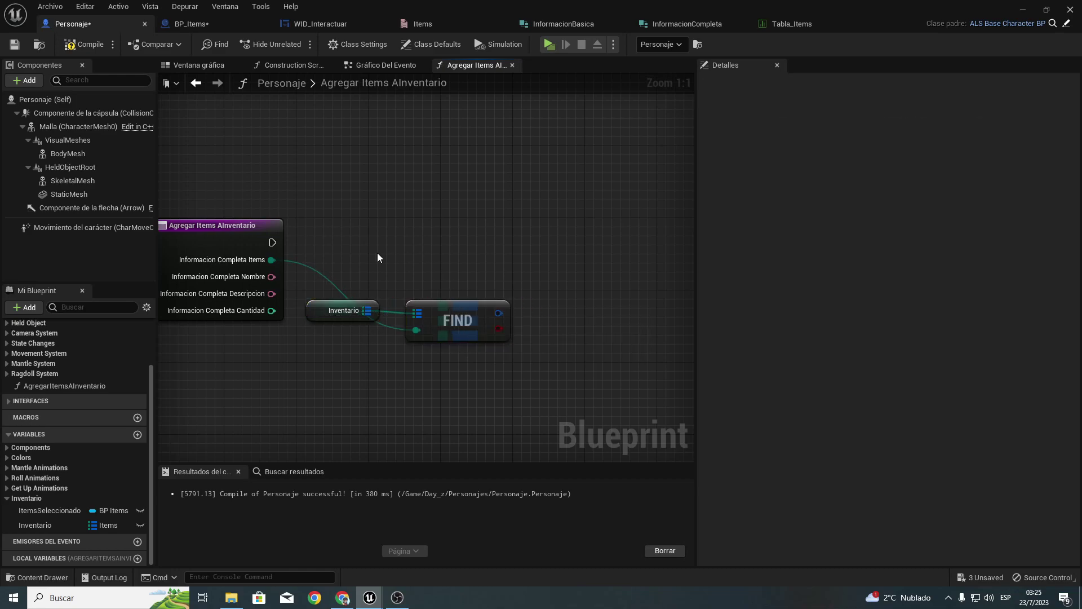
{"action": "right_click_drag", "start_coordinate": [377, 253], "coordinate": [497, 273]}
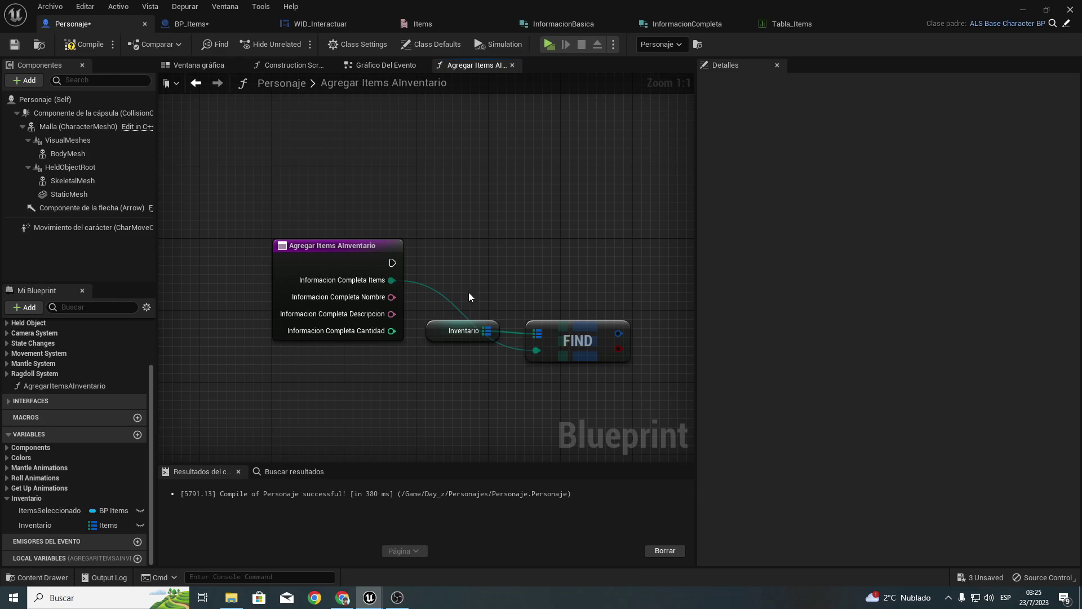
{"action": "left_click_drag", "start_coordinate": [469, 293], "coordinate": [632, 370]}
{"action": "right_click_drag", "start_coordinate": [566, 304], "coordinate": [511, 295]}
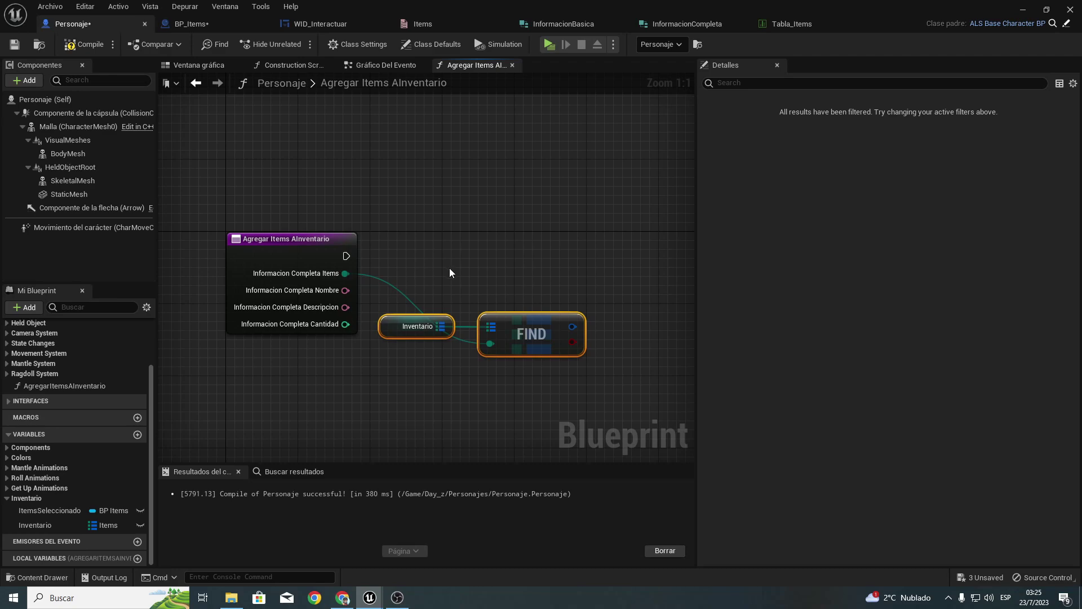
{"action": "right_click_drag", "start_coordinate": [450, 272], "coordinate": [394, 239]}
{"action": "left_click_drag", "start_coordinate": [367, 251], "coordinate": [468, 343]}
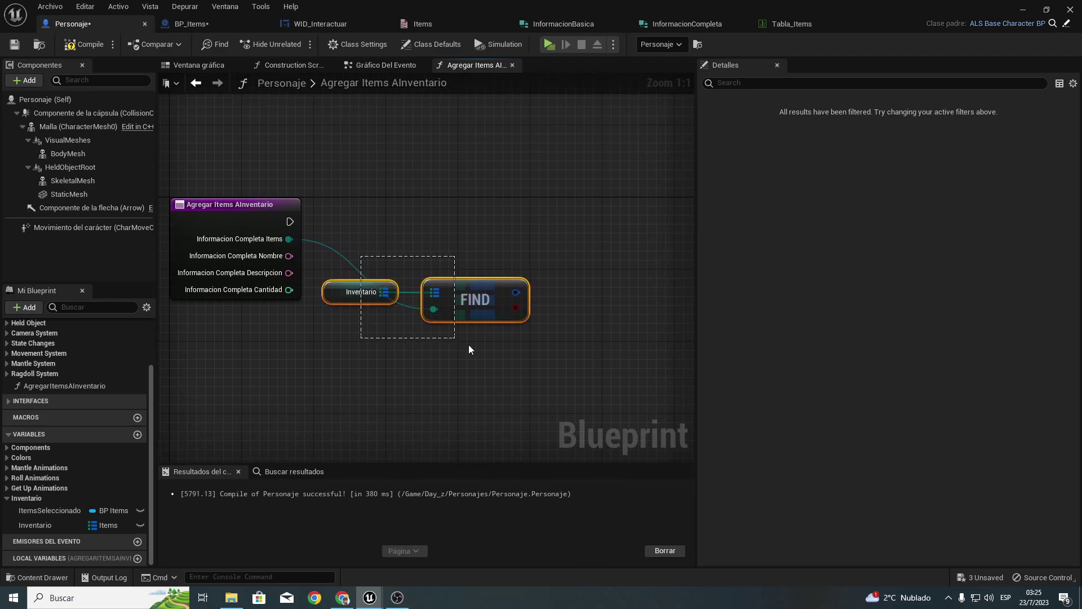
{"action": "left_click_drag", "start_coordinate": [493, 306], "coordinate": [448, 342]}
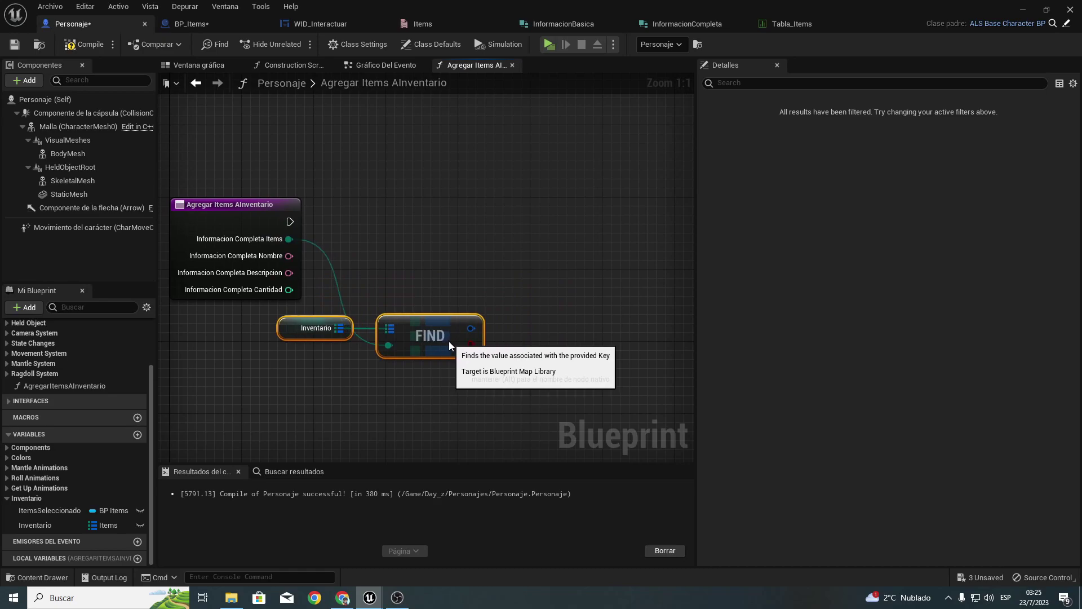
{"action": "right_click_drag", "start_coordinate": [458, 273], "coordinate": [473, 307]}
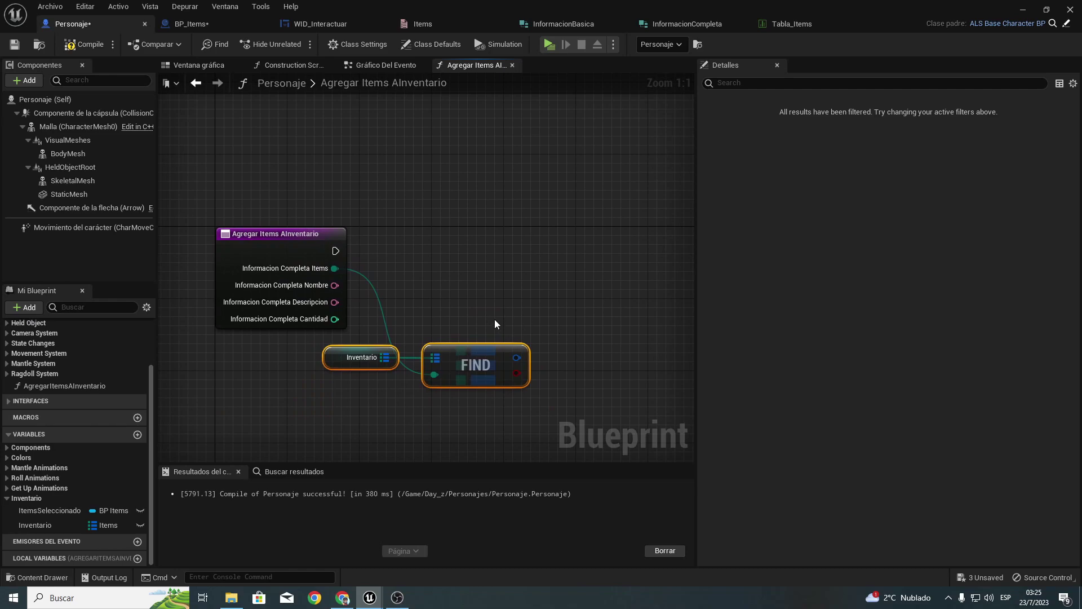
{"action": "right_click_drag", "start_coordinate": [445, 292], "coordinate": [445, 287]}
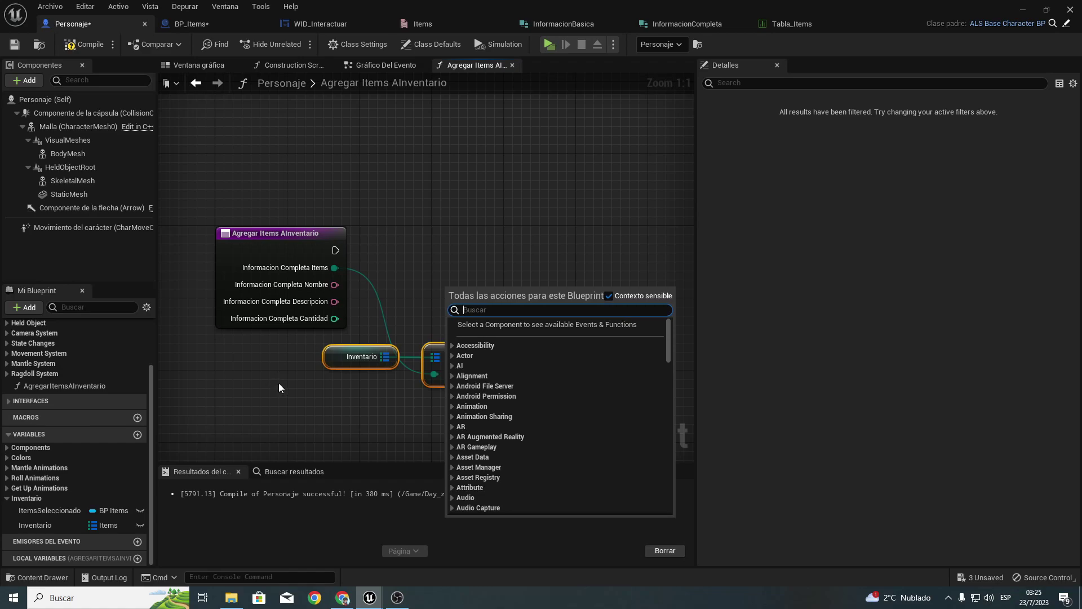
{"action": "left_click_drag", "start_coordinate": [280, 381], "coordinate": [376, 346]}
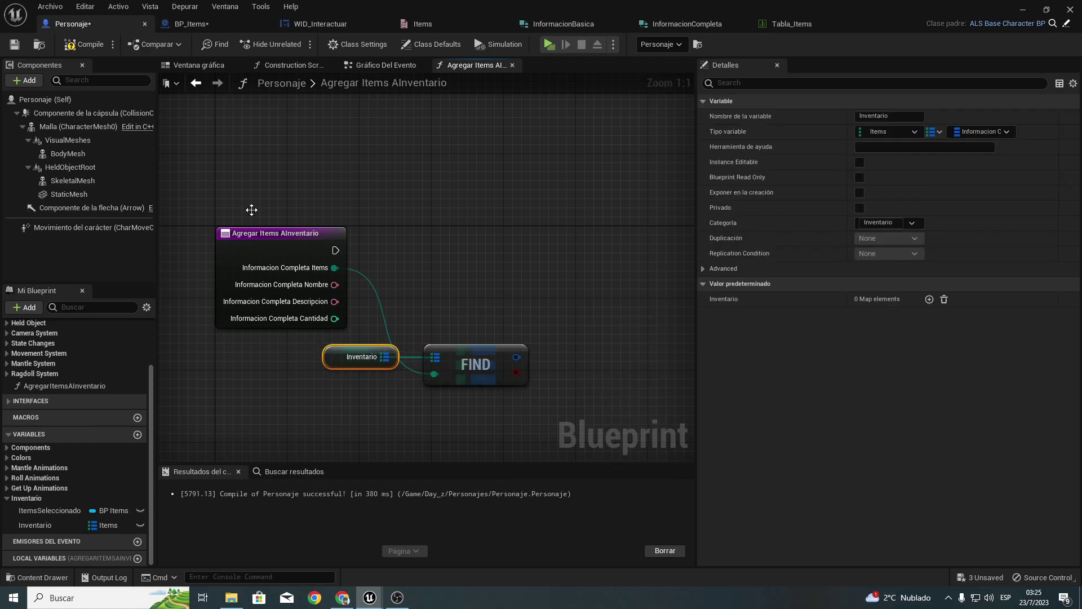
{"action": "mouse_move", "coordinate": [247, 191]}
{"action": "left_mouse_down"}
{"action": "mouse_move", "coordinate": [434, 432]}
{"action": "mouse_move", "coordinate": [604, 421]}
{"action": "left_mouse_up"}
{"action": "left_click", "coordinate": [434, 266]}
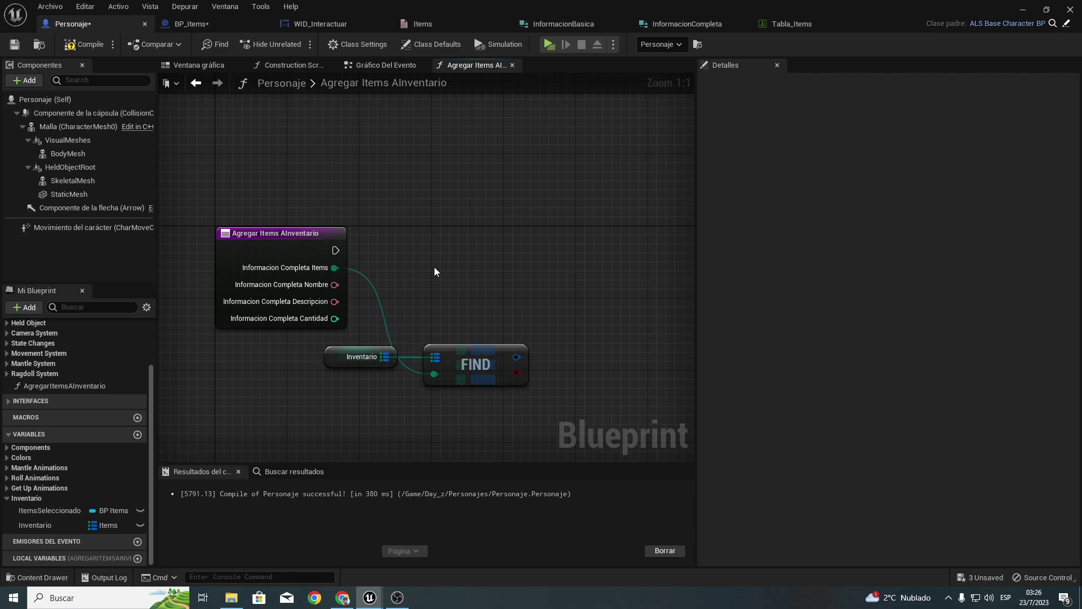
{"action": "right_click_drag", "start_coordinate": [412, 248], "coordinate": [346, 180]}
{"action": "left_click_drag", "start_coordinate": [365, 309], "coordinate": [460, 259]}
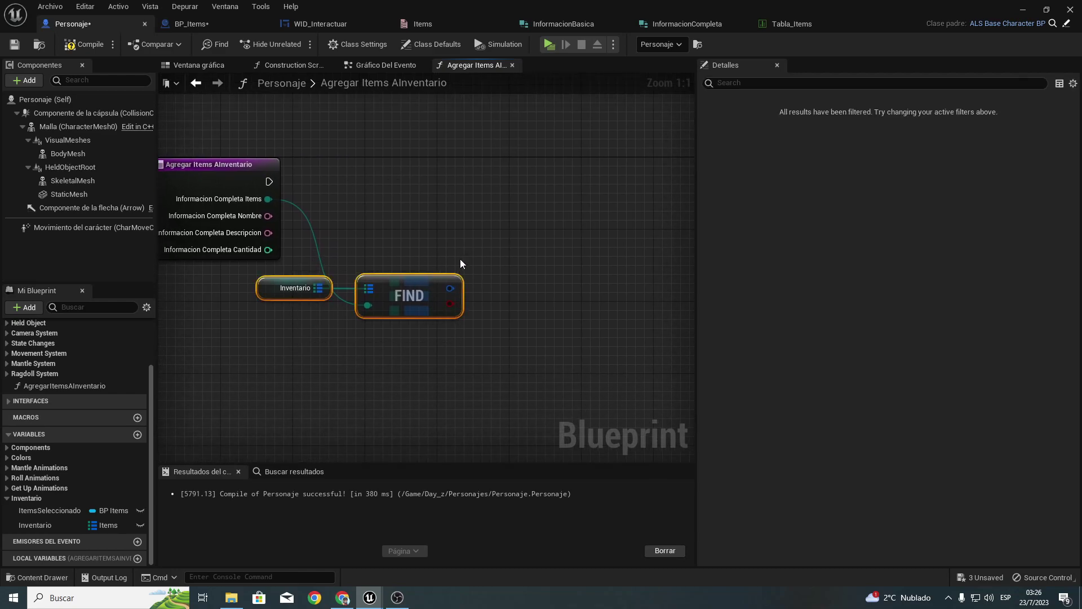
{"action": "right_click_drag", "start_coordinate": [460, 259], "coordinate": [471, 251]}
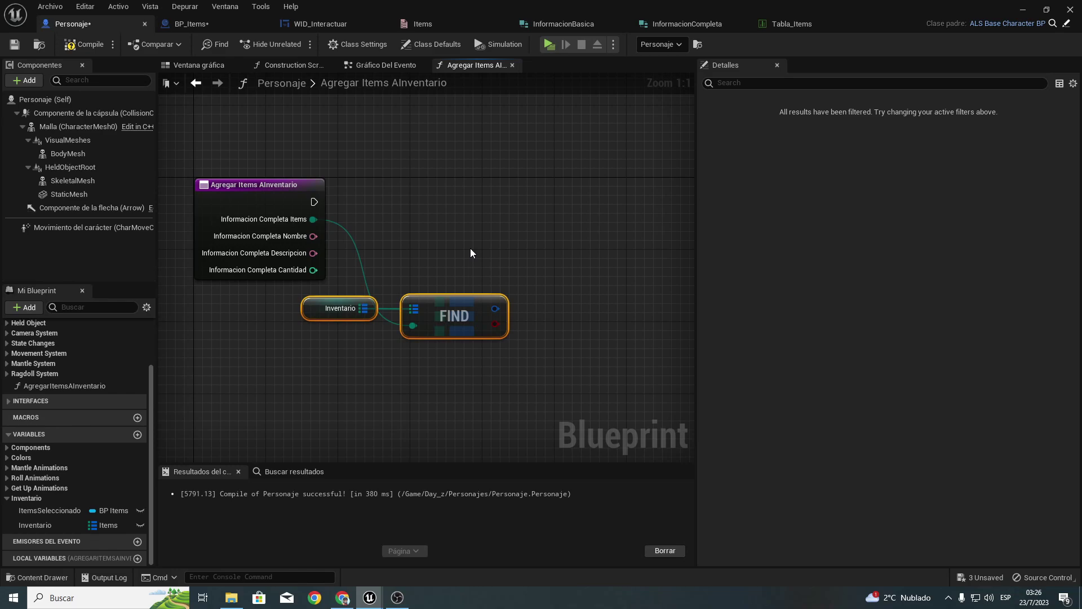
{"action": "right_click_drag", "start_coordinate": [471, 252], "coordinate": [412, 295]}
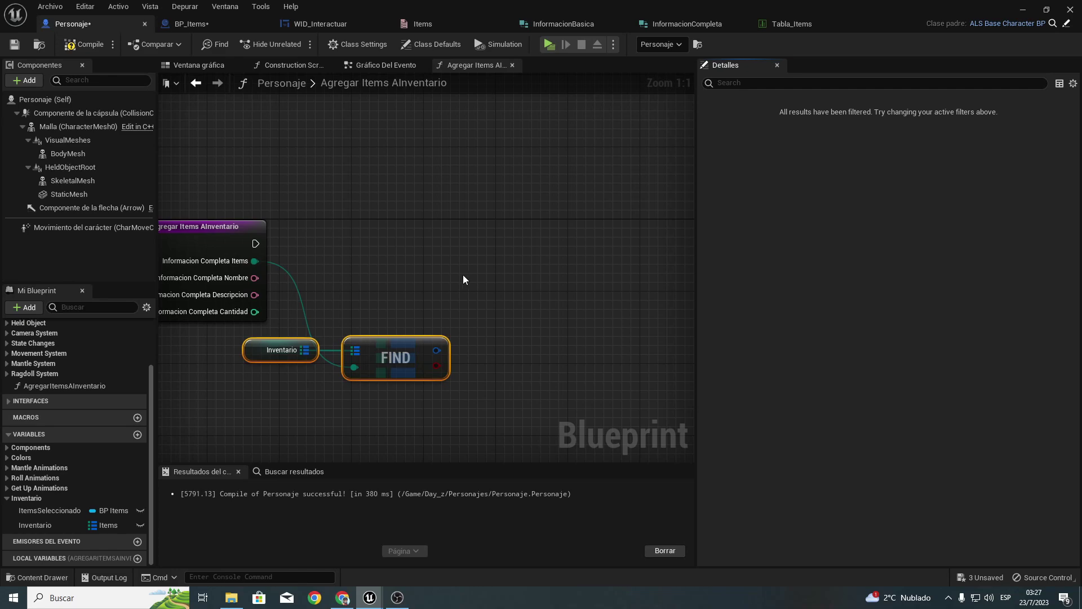
Step: Add a Branch after the function entry, conditioned on FIND's found result
{"action": "left_click", "coordinate": [507, 239]}
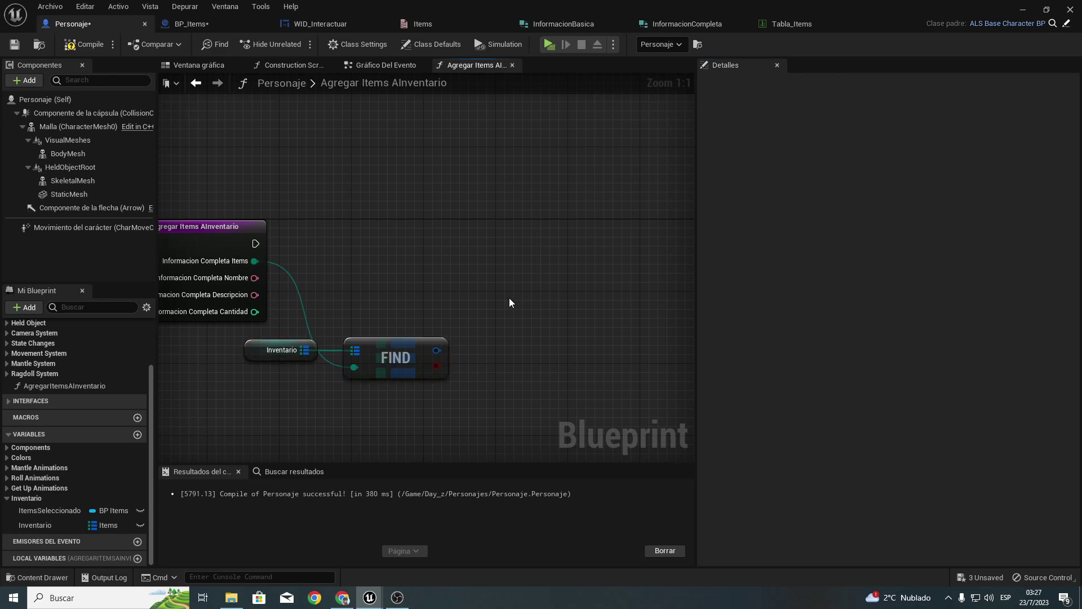
{"action": "left_click", "coordinate": [499, 248]}
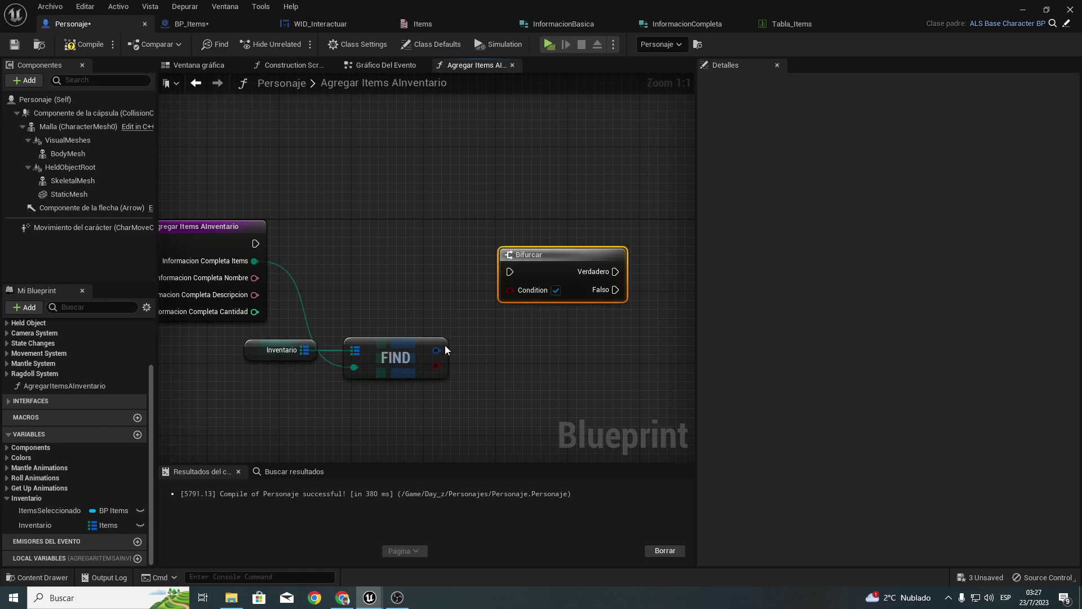
{"action": "mouse_move", "coordinate": [432, 366]}
{"action": "left_mouse_down"}
{"action": "mouse_move", "coordinate": [511, 290]}
{"action": "mouse_move", "coordinate": [256, 244]}
{"action": "left_mouse_up"}
{"action": "left_click_drag", "start_coordinate": [535, 266], "coordinate": [525, 237]}
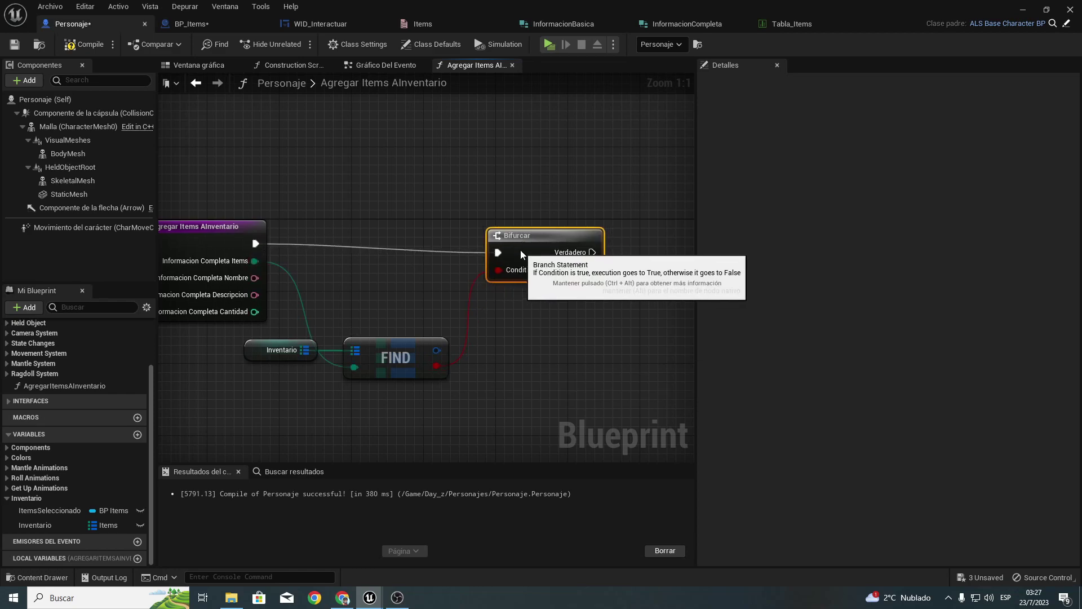
{"action": "right_click_drag", "start_coordinate": [539, 294], "coordinate": [506, 287]}
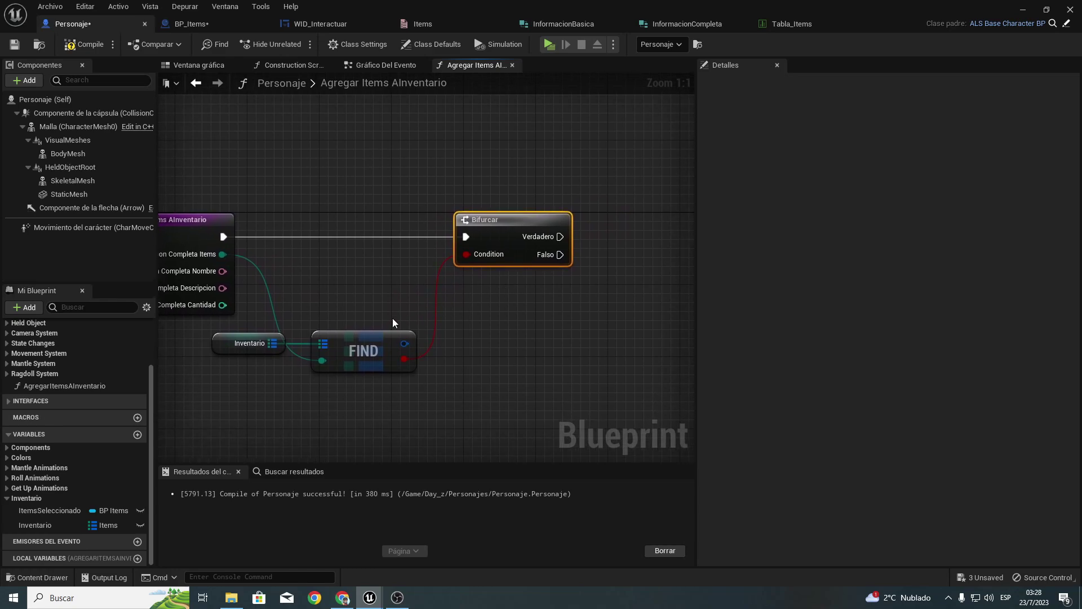
Step: Duplicate the Inventario getter and add a Get Informacion Completa node
{"action": "left_click", "coordinate": [214, 386]}
{"action": "left_click", "coordinate": [248, 344]}
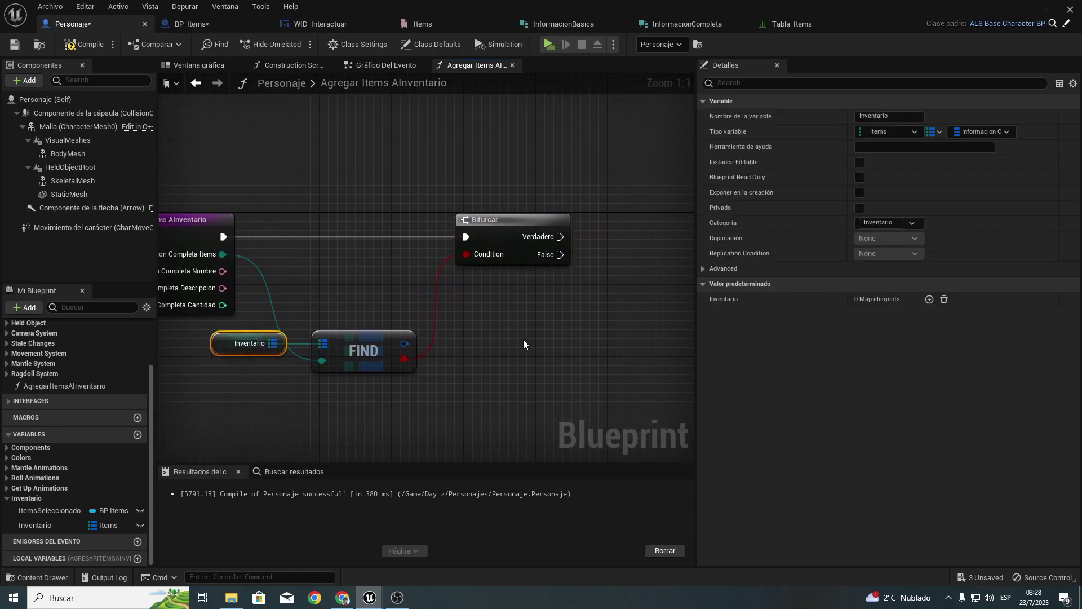
{"action": "key", "text": "ctrl+c"}
{"action": "key", "text": "ctrl+v"}
{"action": "right_click_drag", "start_coordinate": [288, 278], "coordinate": [394, 257]}
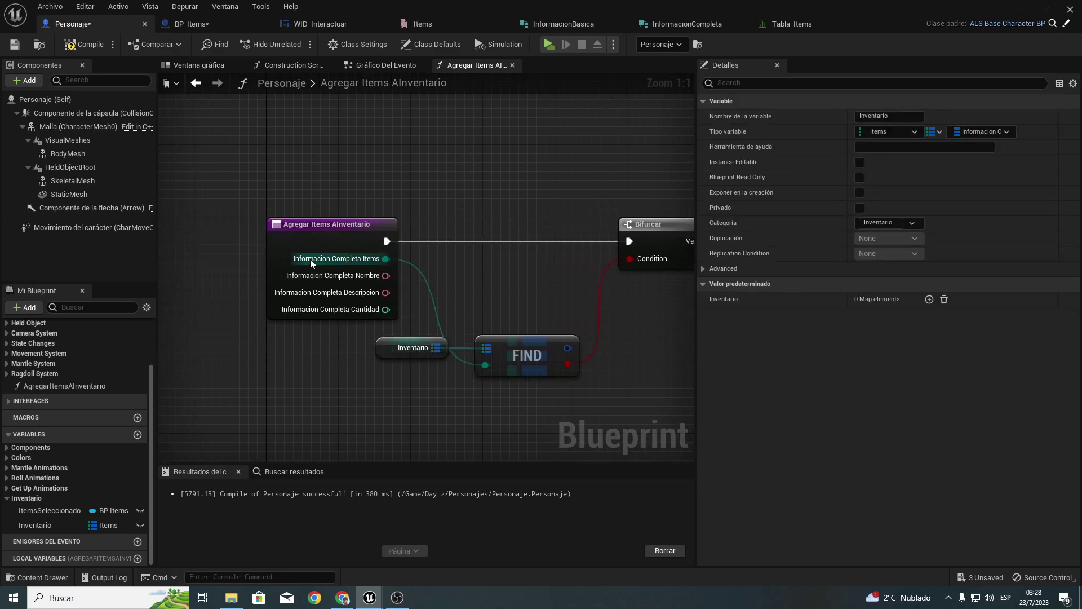
{"action": "right_click_drag", "start_coordinate": [550, 302], "coordinate": [404, 275]}
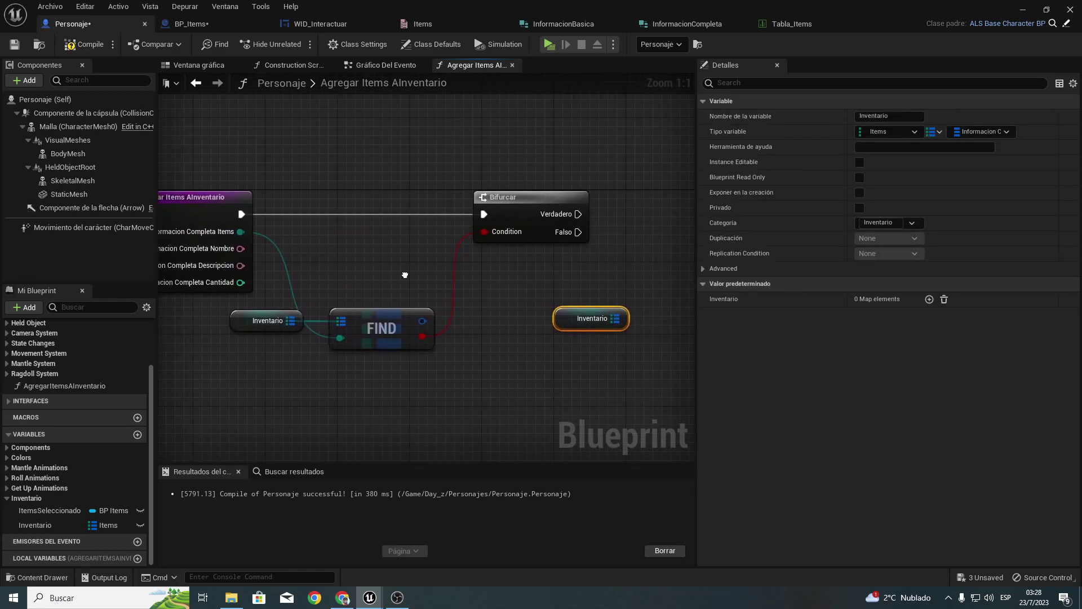
{"action": "right_click", "coordinate": [485, 346]}
{"action": "type", "text": "get informa"}
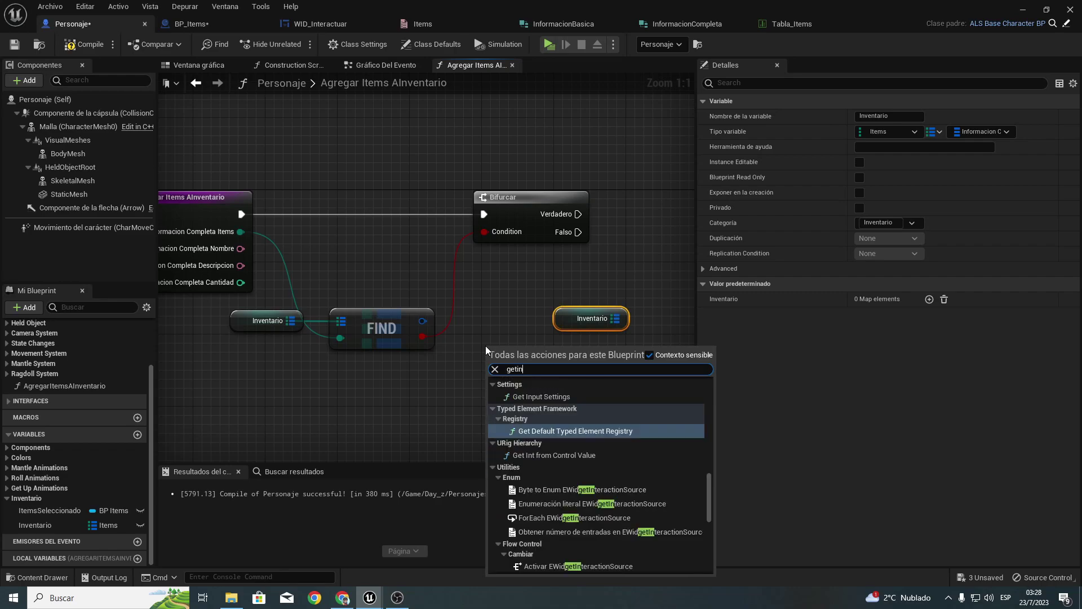
{"action": "key", "text": "Return"}
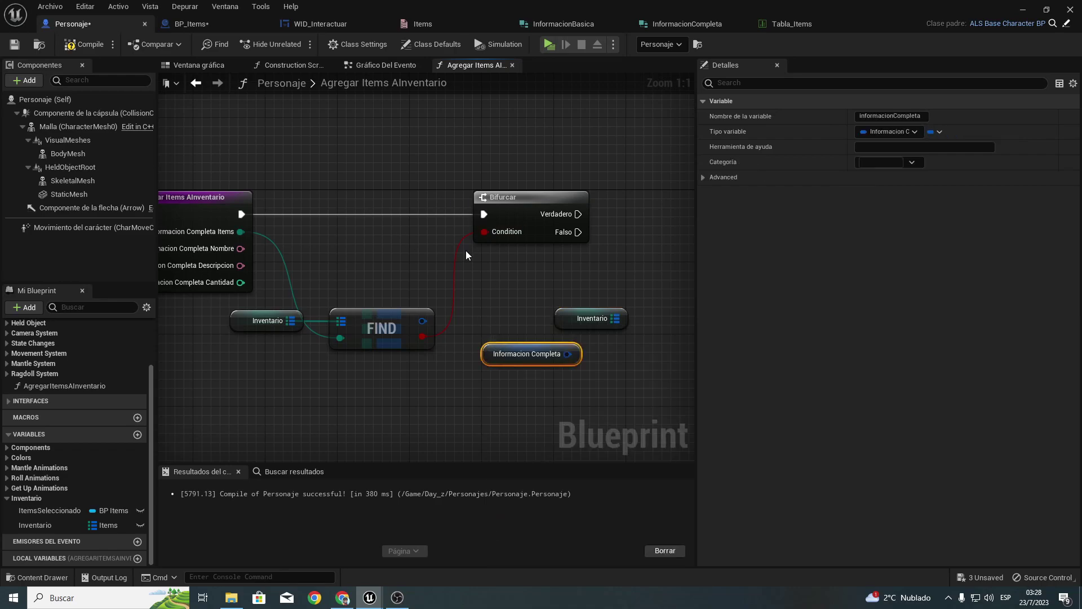
Step: Search the Event Graph's actions for 'getinforma', then cancel without adding a node
{"action": "left_click", "coordinate": [372, 65]}
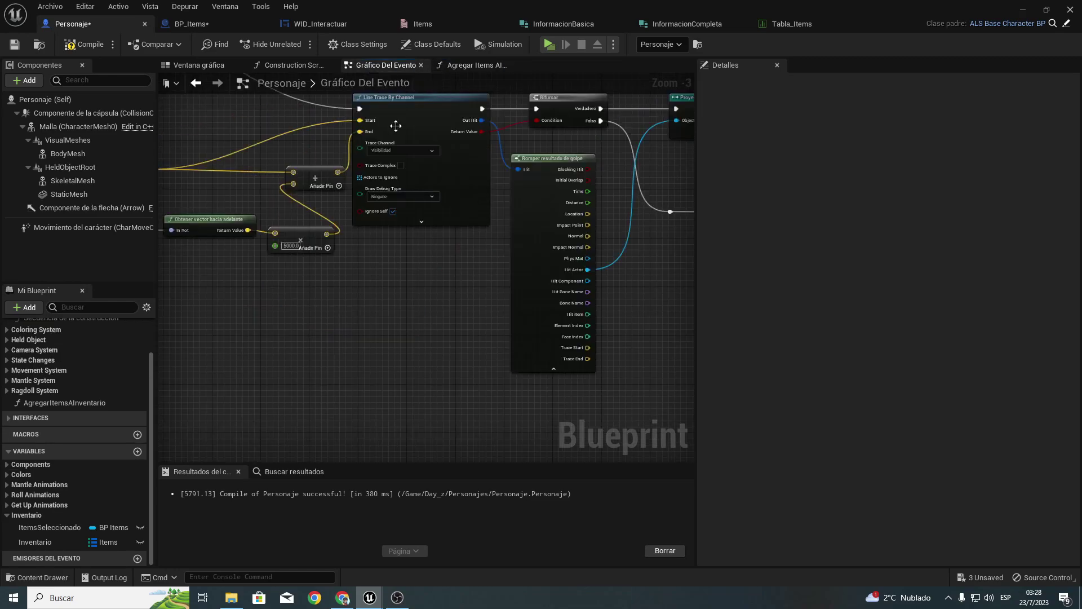
{"action": "right_click", "coordinate": [327, 356]}
{"action": "type", "text": "get"}
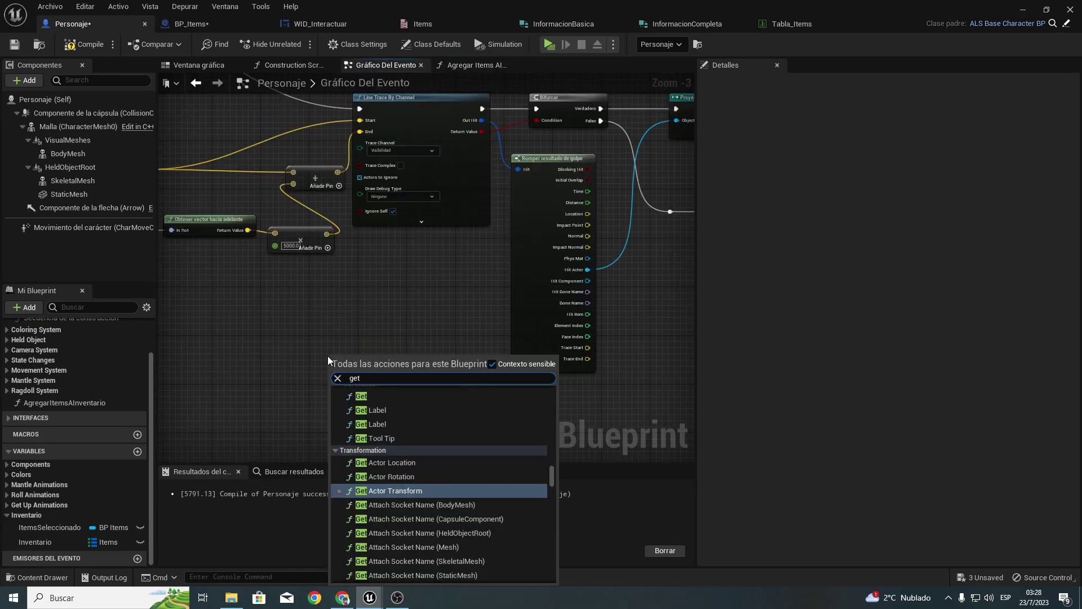
{"action": "type", "text": "informa"}
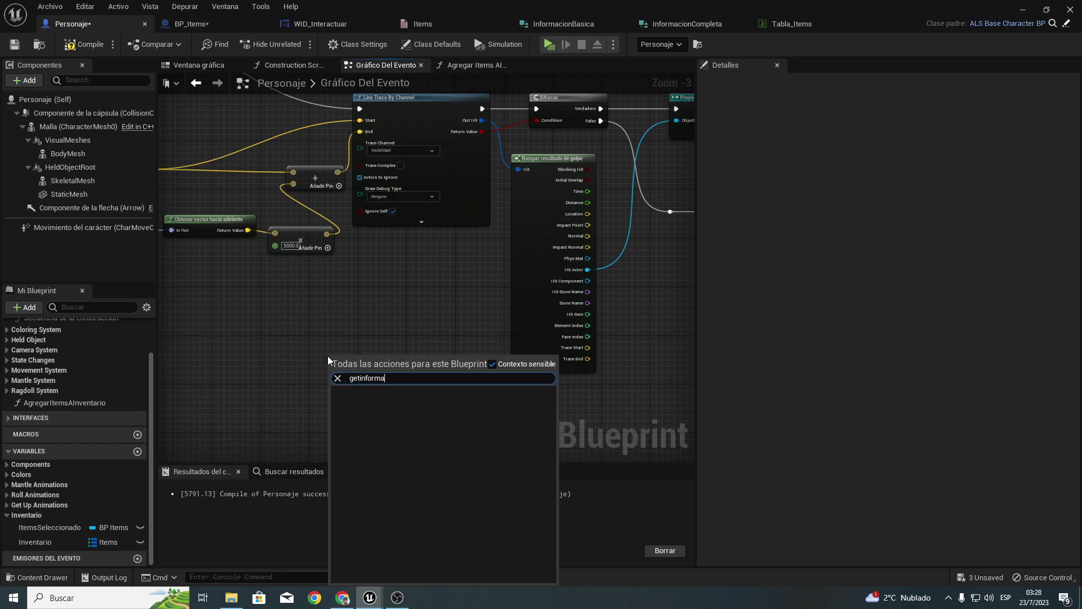
{"action": "key", "text": "Escape"}
Step: Back in Agregar Items AlInventario, bring up the Informacion Completa output pin's options
{"action": "left_click", "coordinate": [485, 66]}
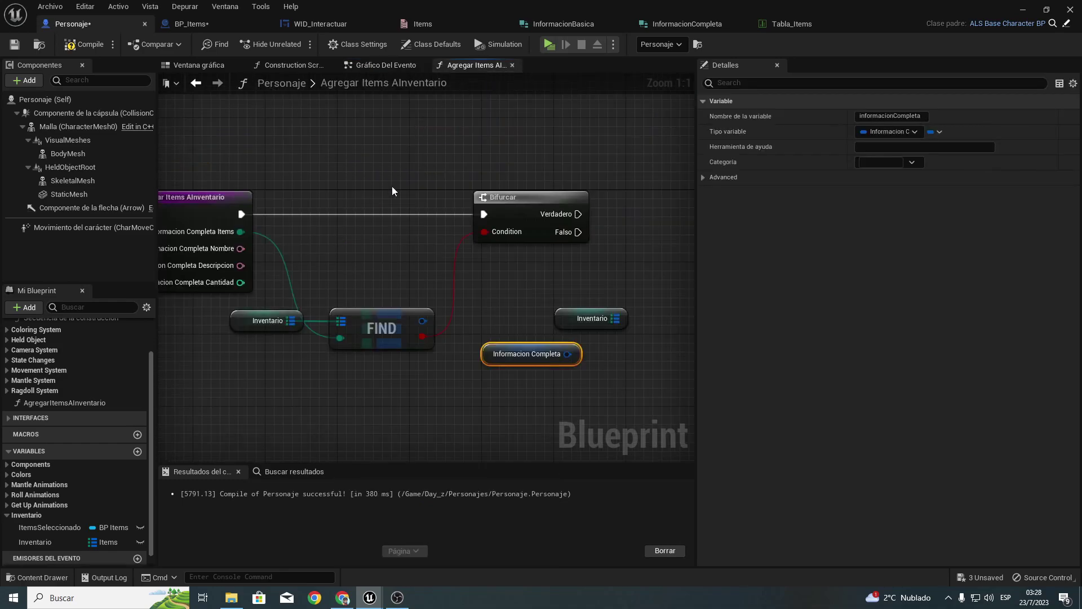
{"action": "right_click_drag", "start_coordinate": [443, 301], "coordinate": [560, 287]}
{"action": "left_click", "coordinate": [316, 205]}
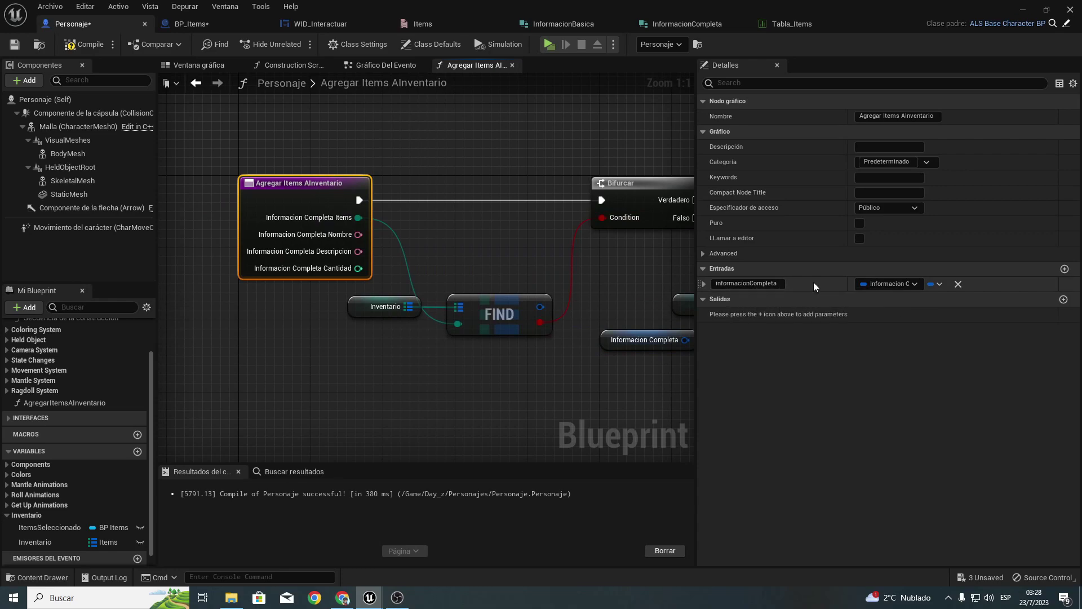
{"action": "right_click_drag", "start_coordinate": [591, 285], "coordinate": [461, 246]}
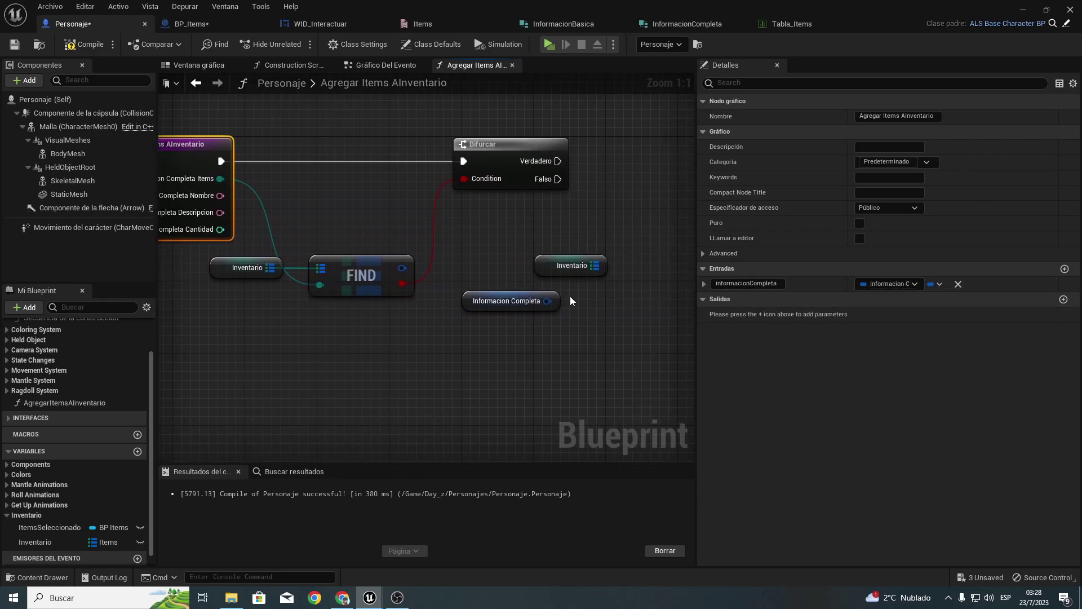
{"action": "right_click_drag", "start_coordinate": [569, 302], "coordinate": [522, 295]}
{"action": "right_click", "coordinate": [468, 299]}
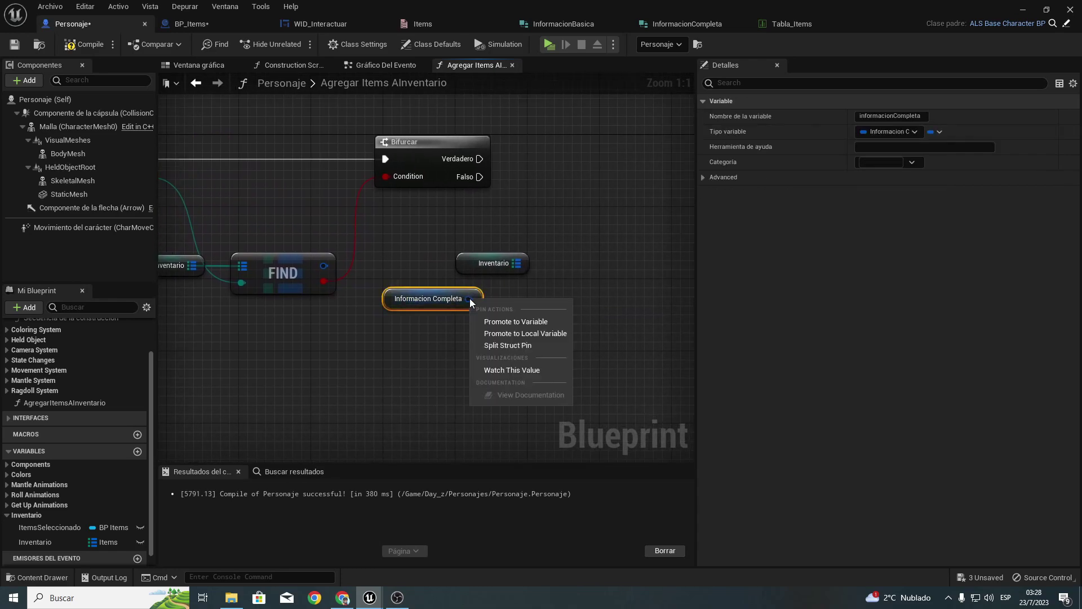
Step: Split Informacion Completa, add a map ADD node from Inventario, and feed it Bifurcar's Falso
{"action": "left_click", "coordinate": [486, 347]}
{"action": "right_click_drag", "start_coordinate": [532, 282], "coordinate": [447, 286]}
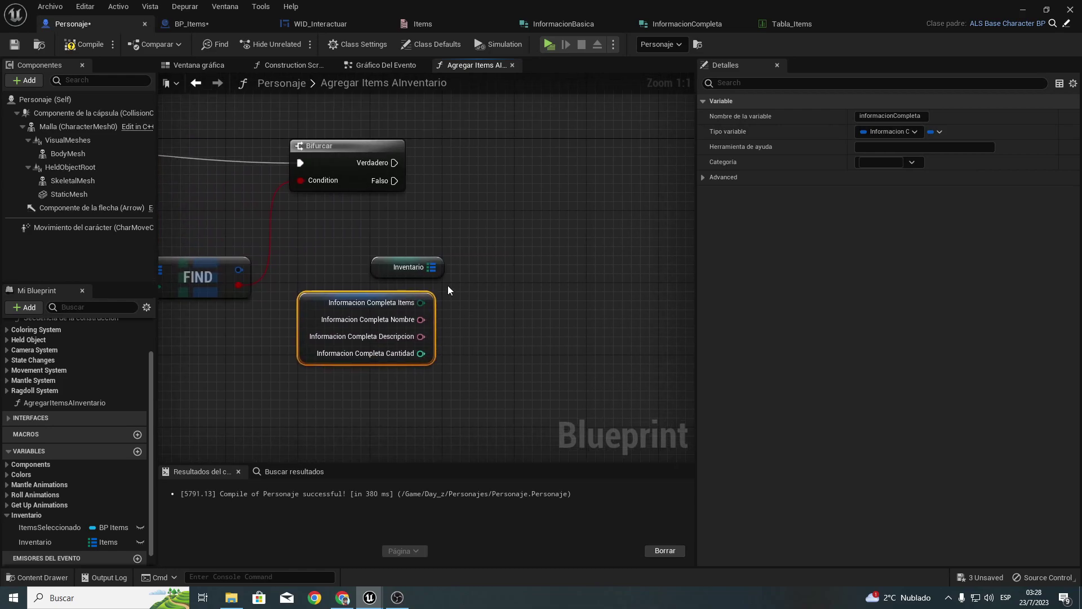
{"action": "left_click_drag", "start_coordinate": [438, 273], "coordinate": [482, 248]}
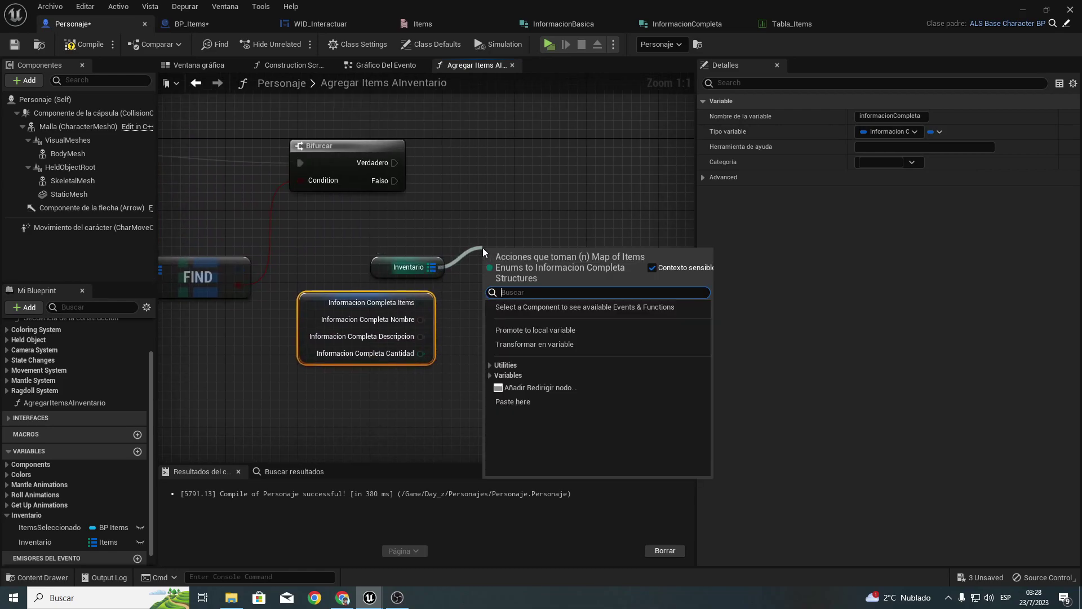
{"action": "type", "text": "add"}
{"action": "key", "text": "Return"}
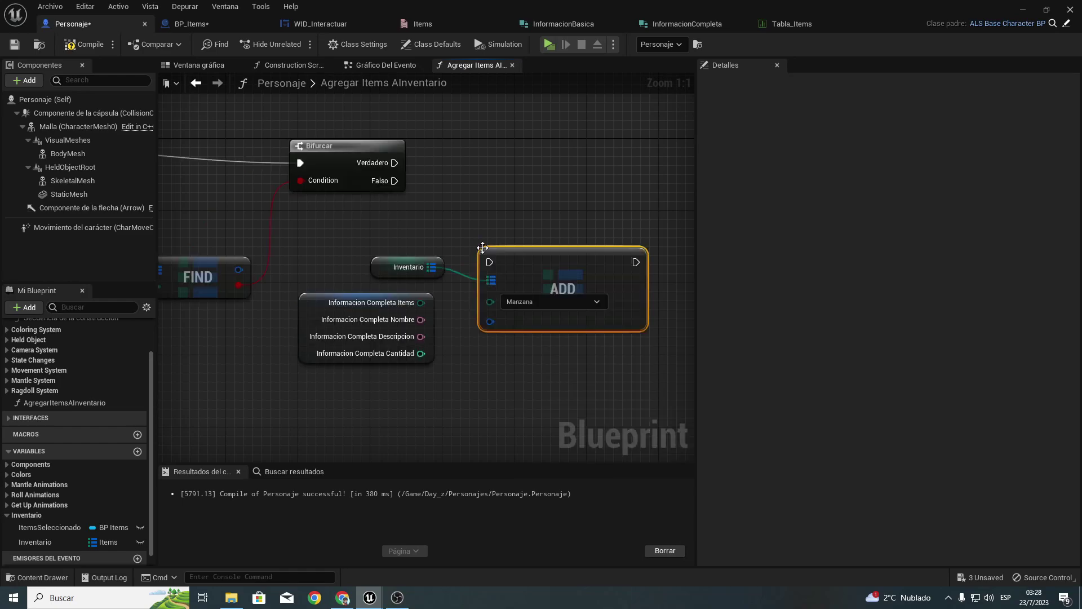
{"action": "left_click_drag", "start_coordinate": [533, 274], "coordinate": [542, 247]}
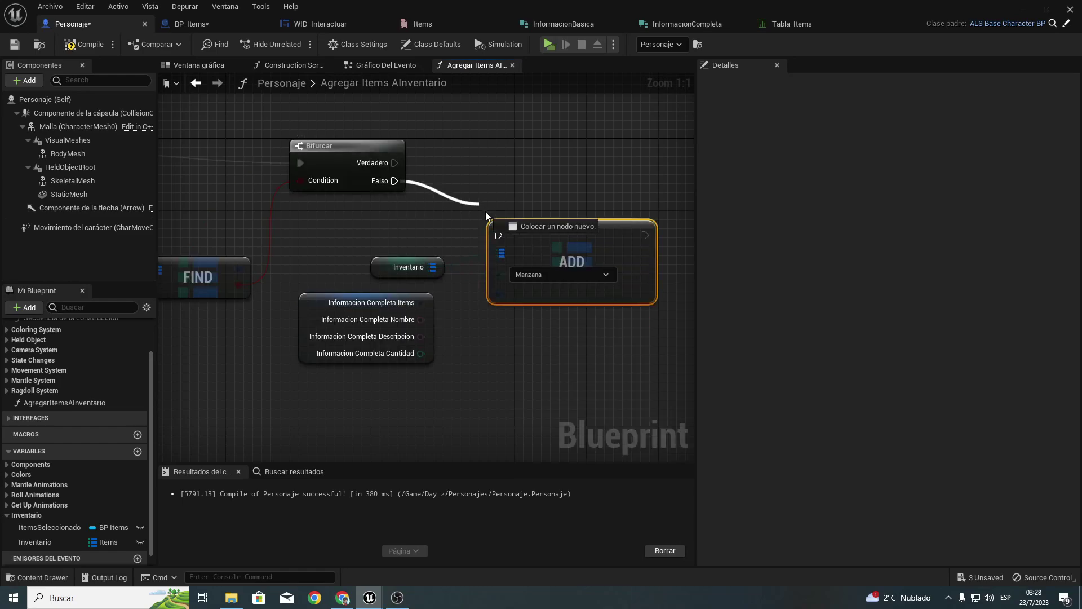
{"action": "mouse_move", "coordinate": [395, 181]}
{"action": "left_mouse_down"}
{"action": "mouse_move", "coordinate": [497, 234]}
{"action": "mouse_move", "coordinate": [566, 230]}
{"action": "left_mouse_up"}
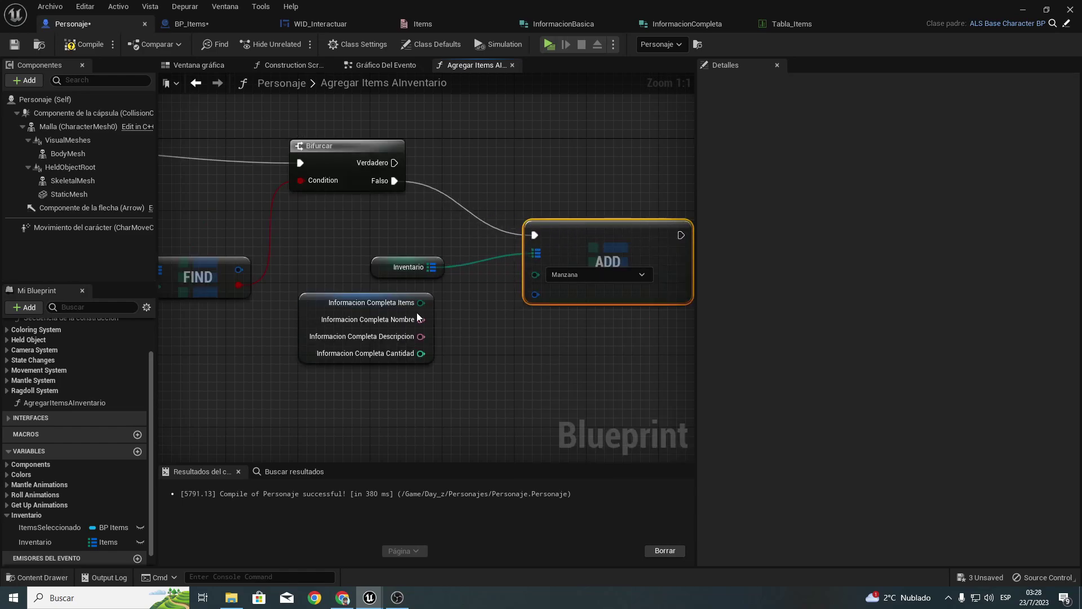
Step: Recombine Informacion Completa and wire it into the ADD node's Value instead of Items
{"action": "left_click_drag", "start_coordinate": [421, 303], "coordinate": [535, 274]}
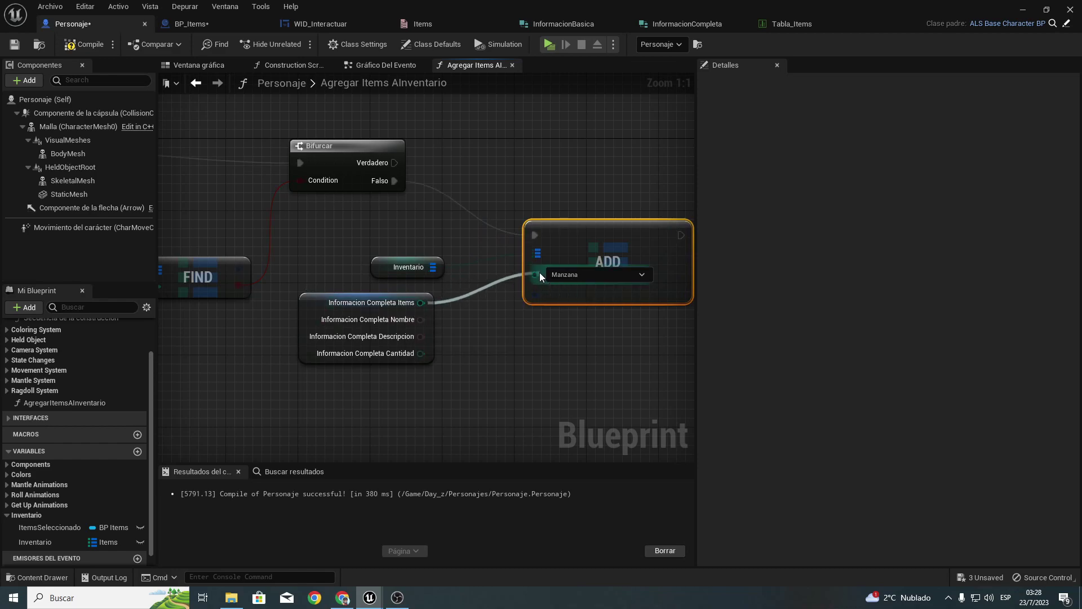
{"action": "right_click_drag", "start_coordinate": [459, 334], "coordinate": [438, 348]}
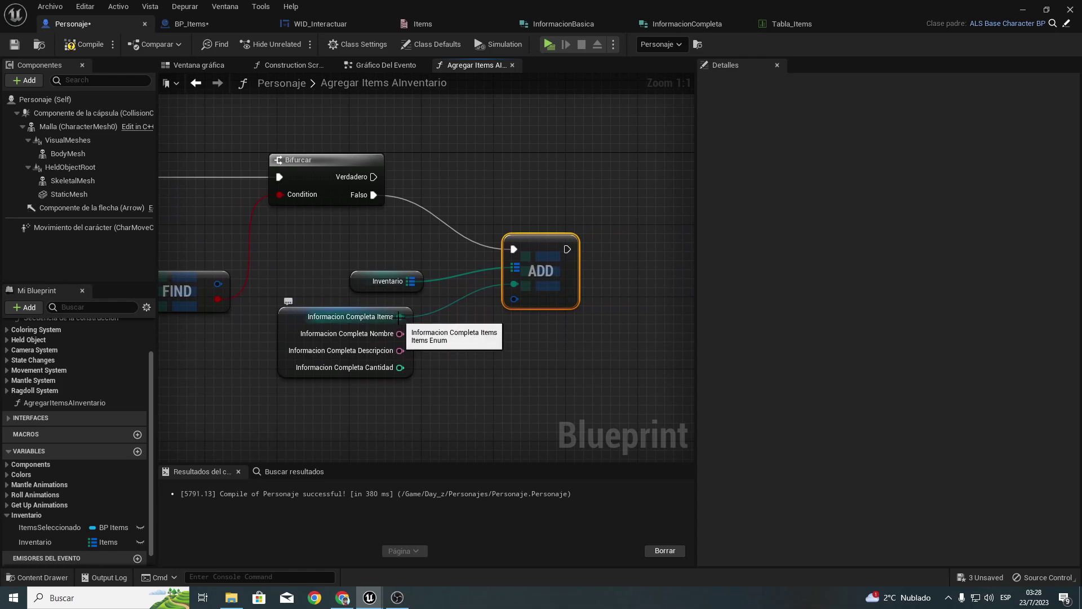
{"action": "left_click", "coordinate": [400, 316], "text": "alt"}
{"action": "right_click", "coordinate": [399, 319]}
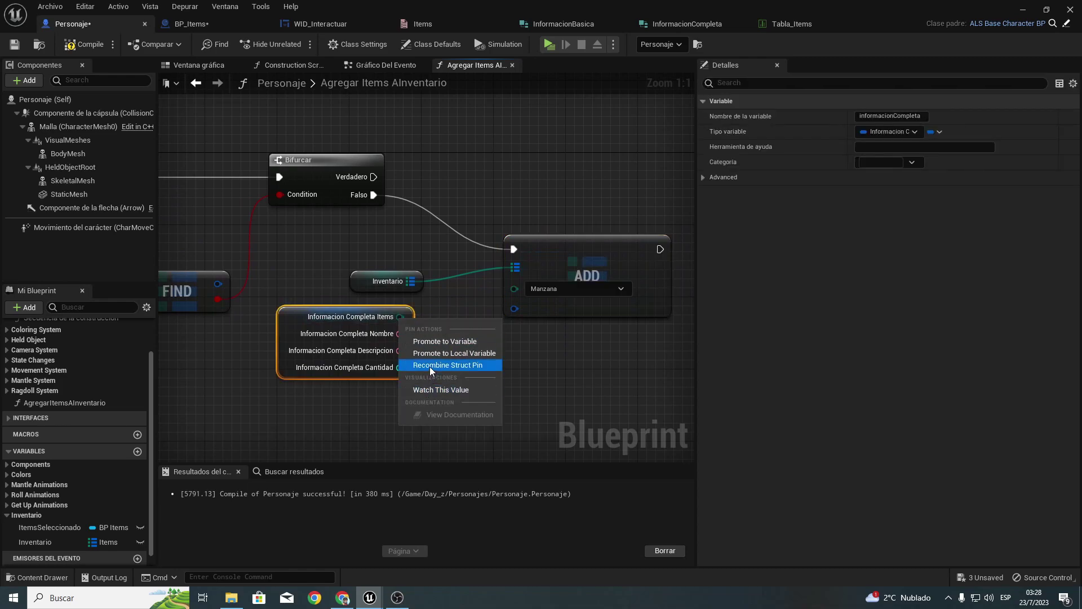
{"action": "left_click", "coordinate": [429, 366]}
{"action": "left_click_drag", "start_coordinate": [363, 317], "coordinate": [519, 310]}
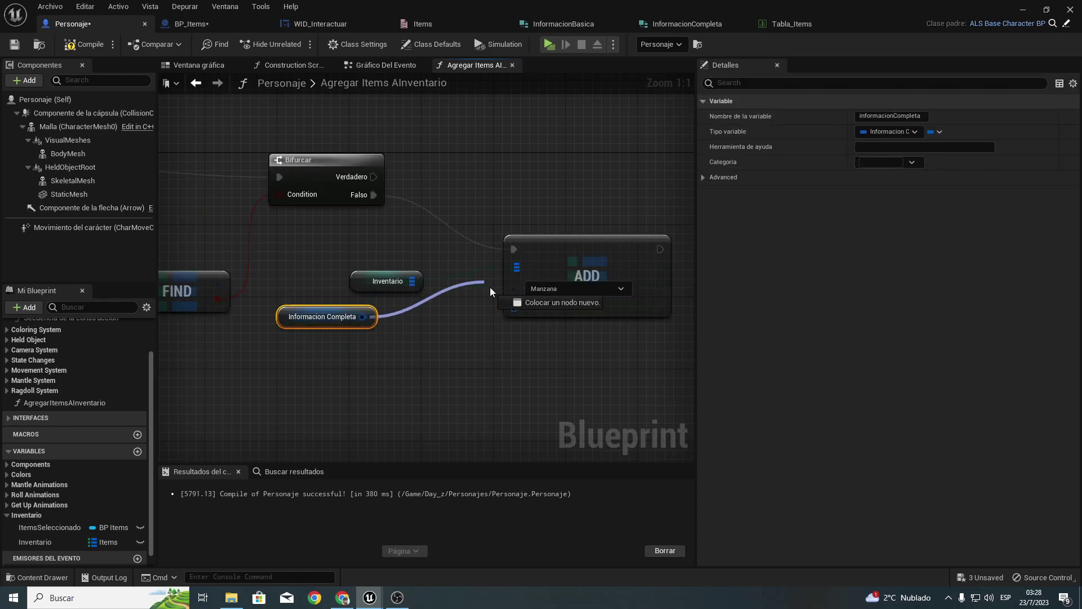
{"action": "right_click", "coordinate": [364, 317]}
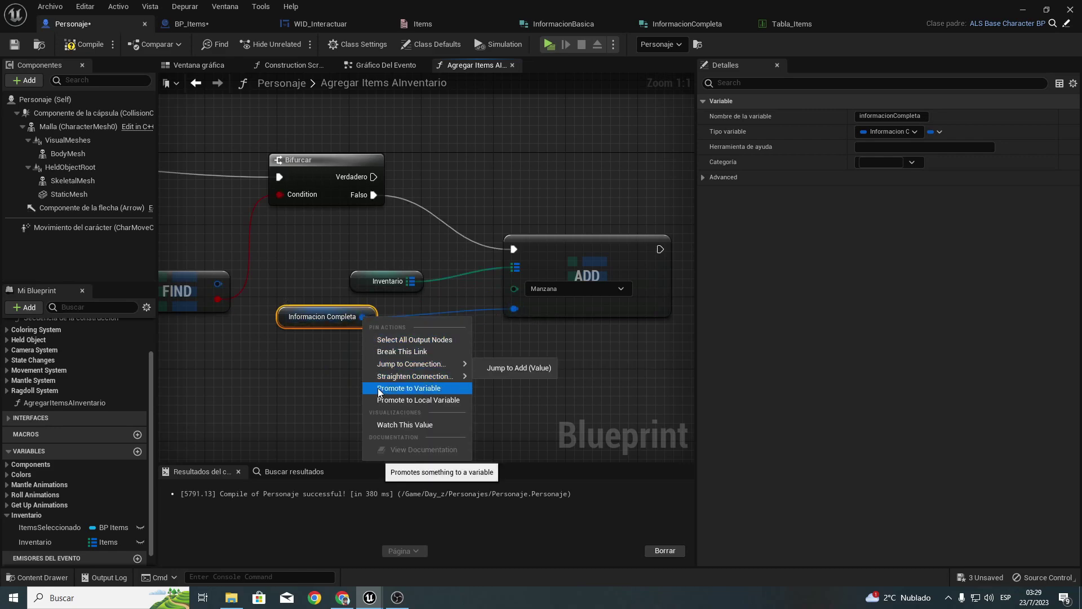
{"action": "mouse_move", "coordinate": [395, 364]}
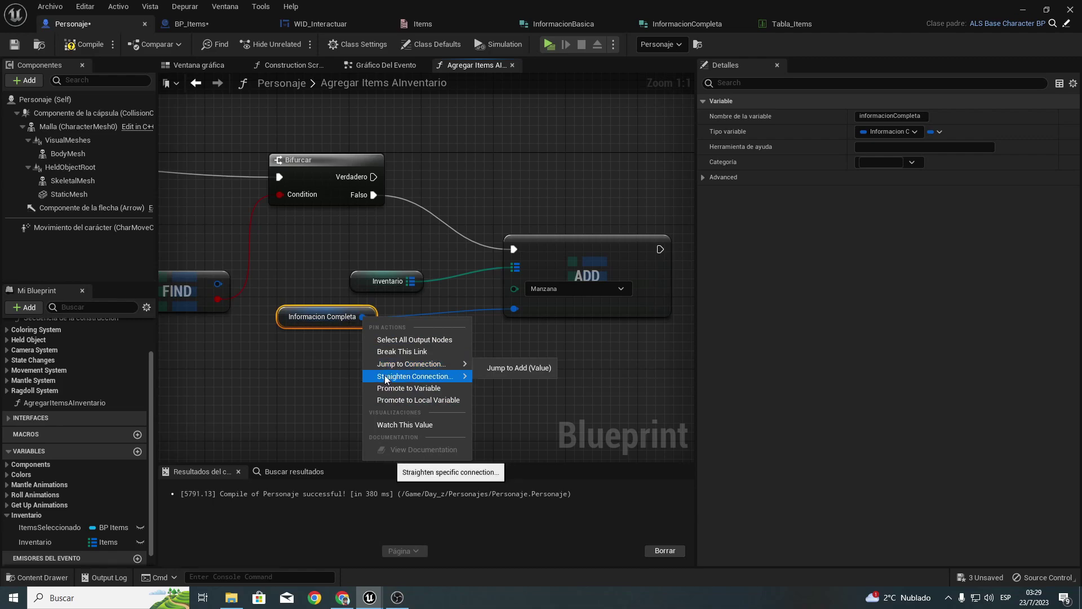
{"action": "left_click", "coordinate": [457, 301]}
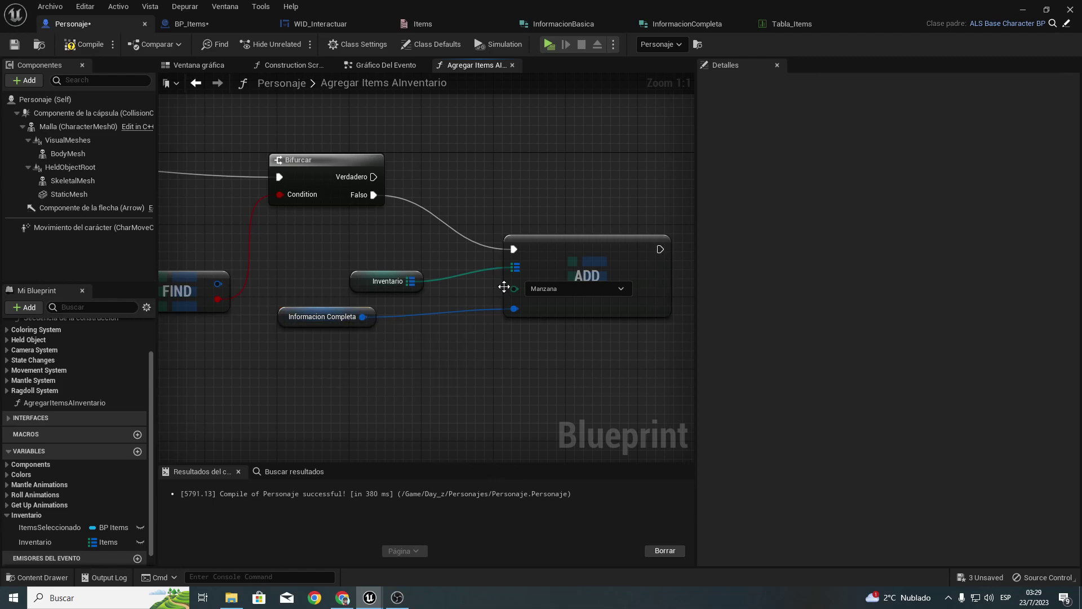
Step: Connect the ADD node's key to Informacion Completa Items and move ADD, FIND and Inventario
{"action": "left_click_drag", "start_coordinate": [511, 287], "coordinate": [258, 195]}
{"action": "right_click_drag", "start_coordinate": [662, 276], "coordinate": [373, 282]}
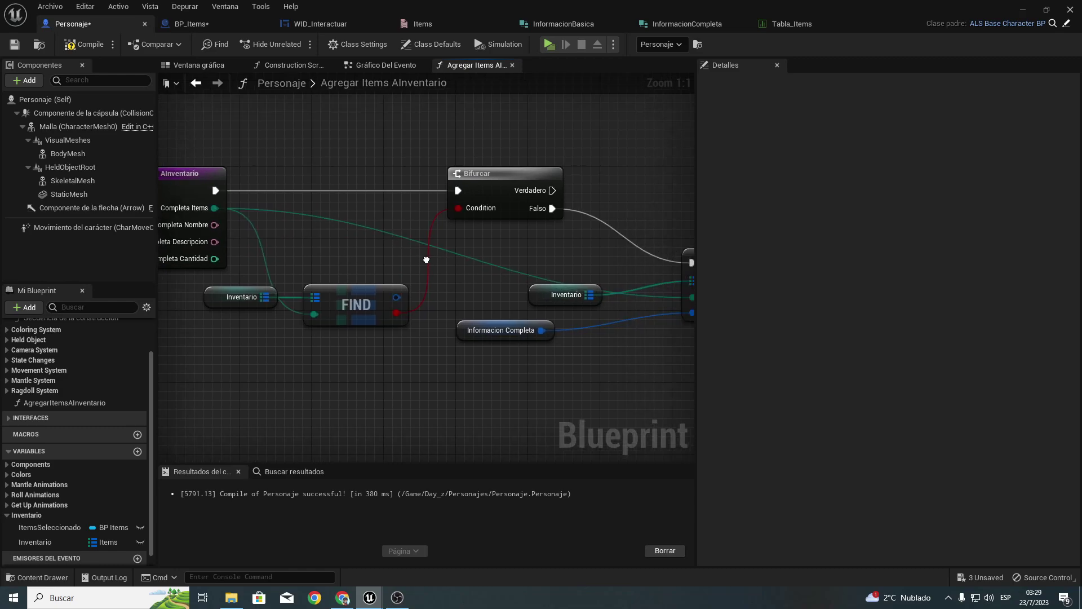
{"action": "left_click_drag", "start_coordinate": [478, 255], "coordinate": [404, 199]}
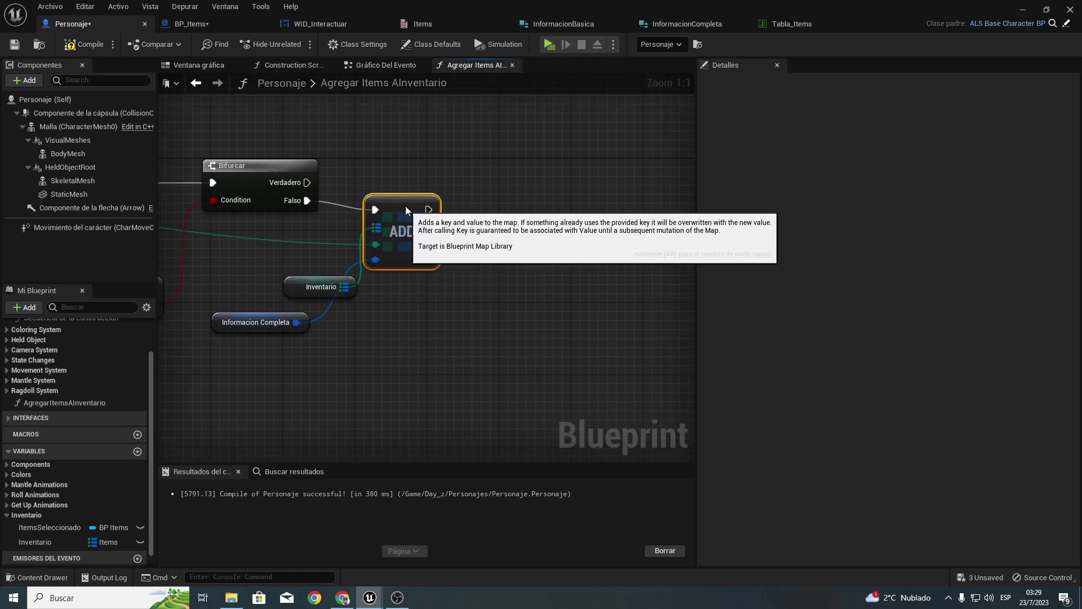
{"action": "right_click_drag", "start_coordinate": [303, 228], "coordinate": [573, 264]}
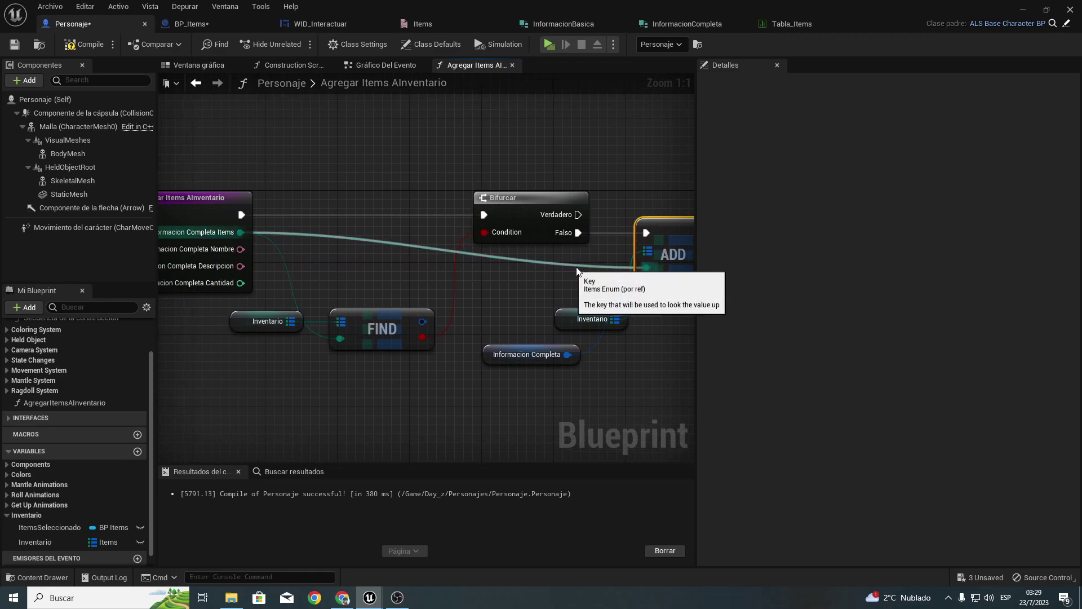
{"action": "mouse_move", "coordinate": [251, 369]}
{"action": "left_mouse_down"}
{"action": "mouse_move", "coordinate": [387, 306]}
{"action": "mouse_move", "coordinate": [412, 266]}
{"action": "left_mouse_up"}
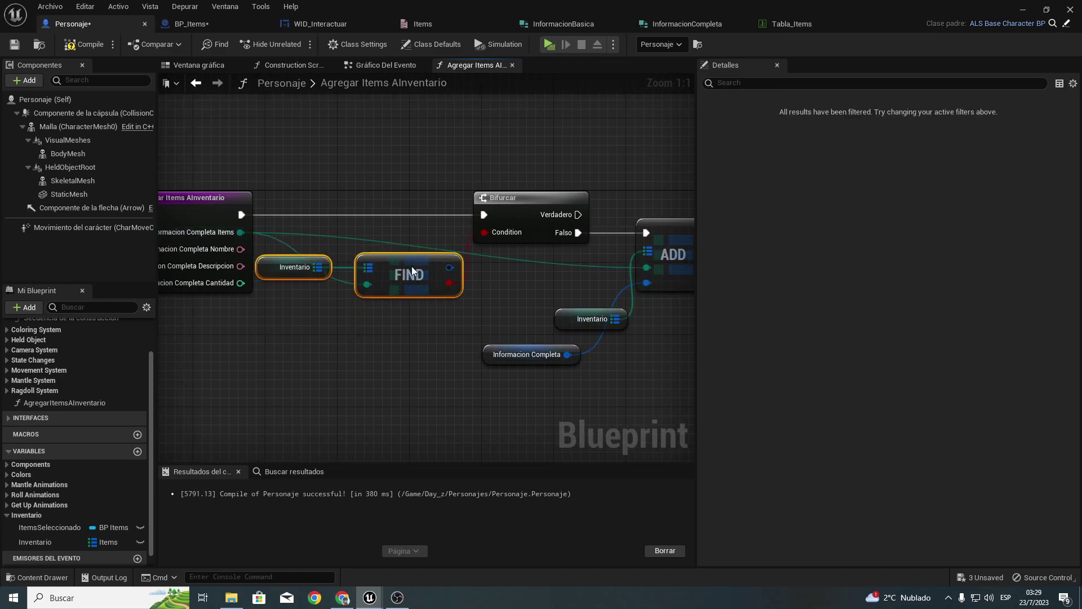
Step: Add two reroute points on the green Items wire and shift Inventario and Informacion Completa right
{"action": "double_click", "coordinate": [591, 265]}
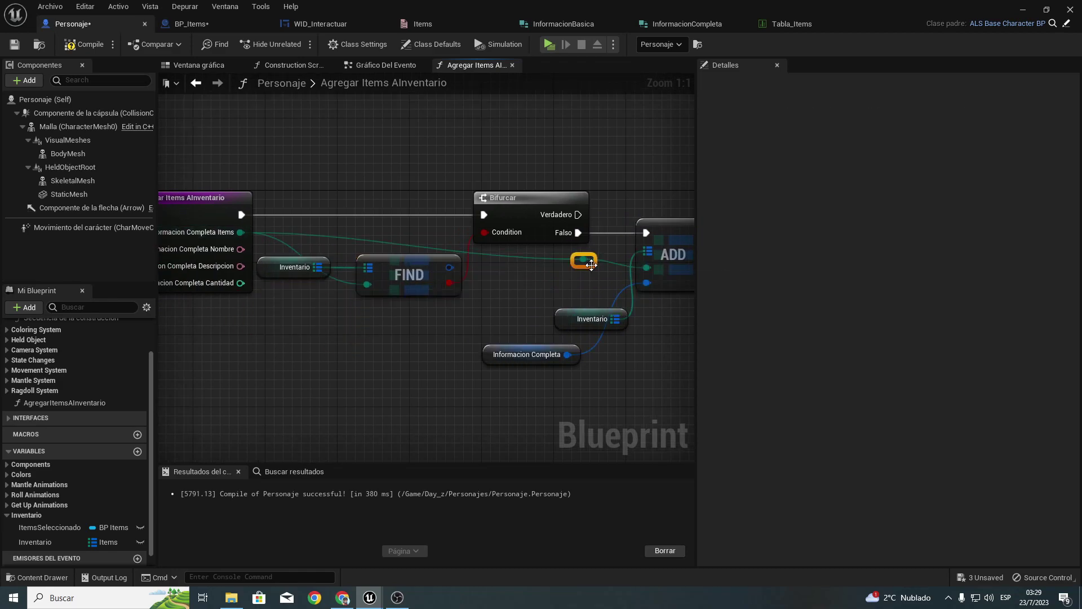
{"action": "left_click_drag", "start_coordinate": [586, 264], "coordinate": [579, 310]}
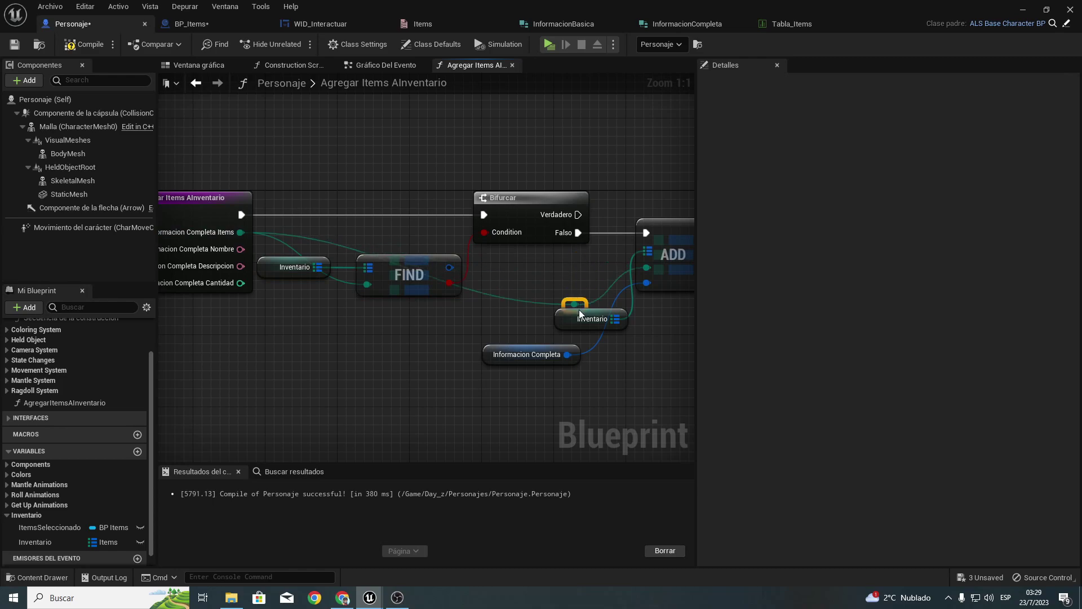
{"action": "double_click", "coordinate": [543, 301]}
{"action": "left_click_drag", "start_coordinate": [538, 300], "coordinate": [309, 316]}
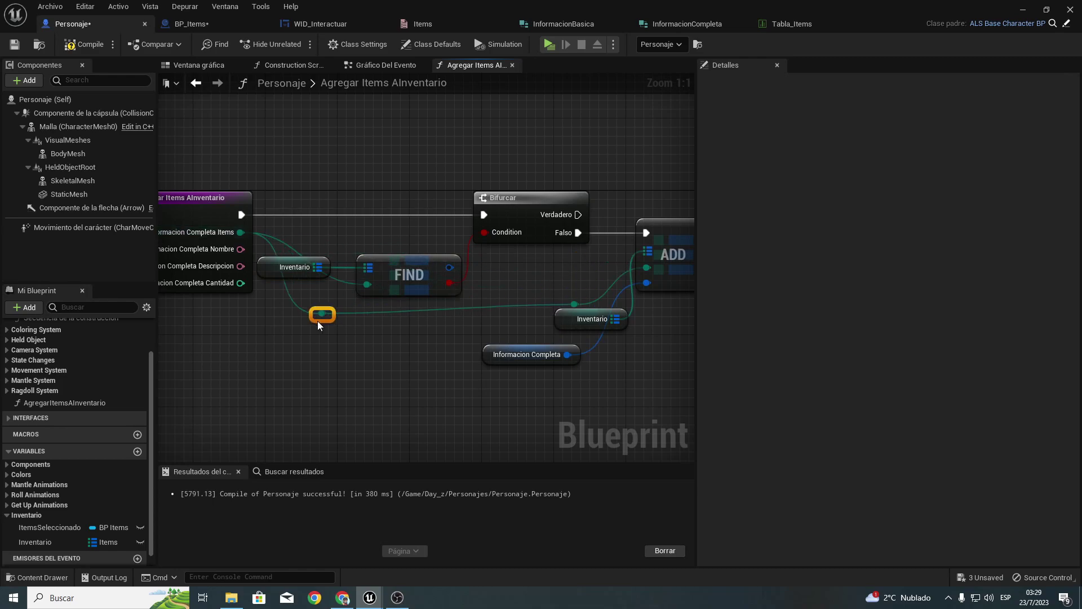
{"action": "right_click_drag", "start_coordinate": [308, 315], "coordinate": [142, 316]}
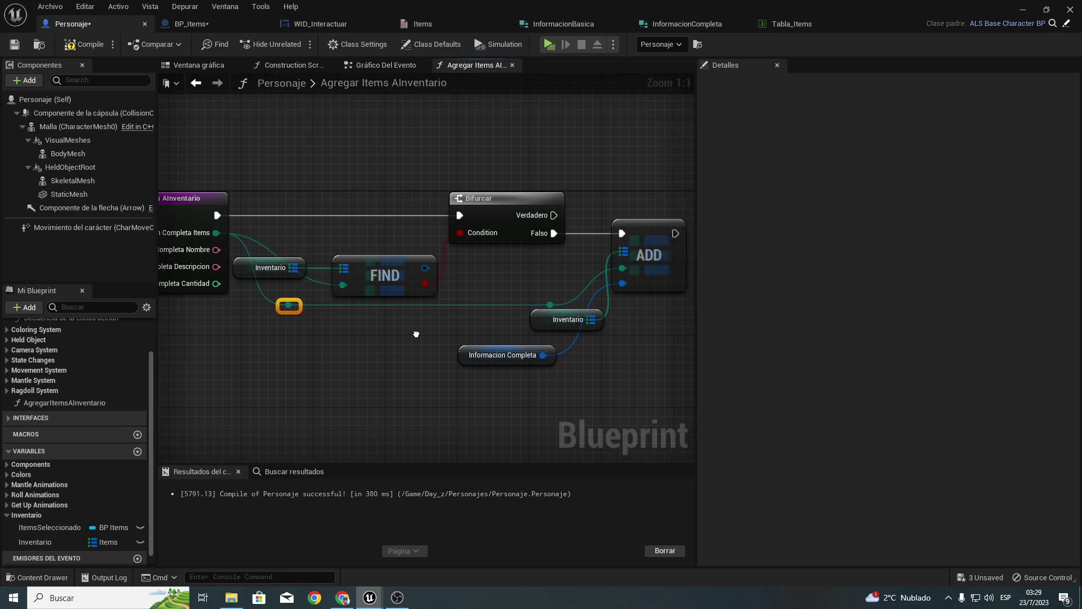
{"action": "left_click_drag", "start_coordinate": [409, 326], "coordinate": [356, 335]}
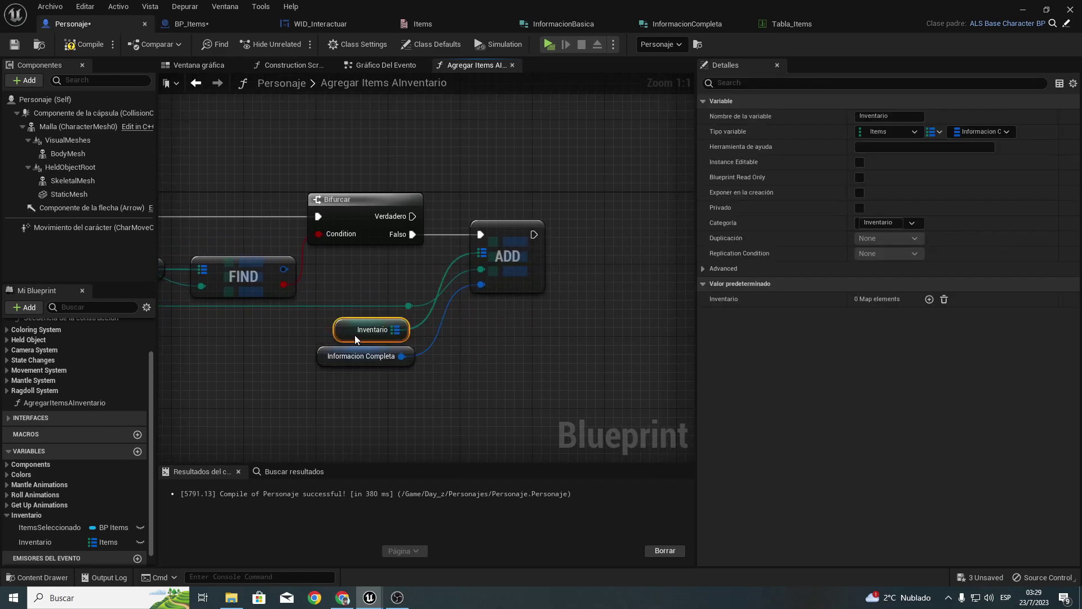
{"action": "mouse_move", "coordinate": [298, 379]}
{"action": "left_mouse_down"}
{"action": "mouse_move", "coordinate": [407, 333]}
{"action": "mouse_move", "coordinate": [395, 332]}
{"action": "left_mouse_up"}
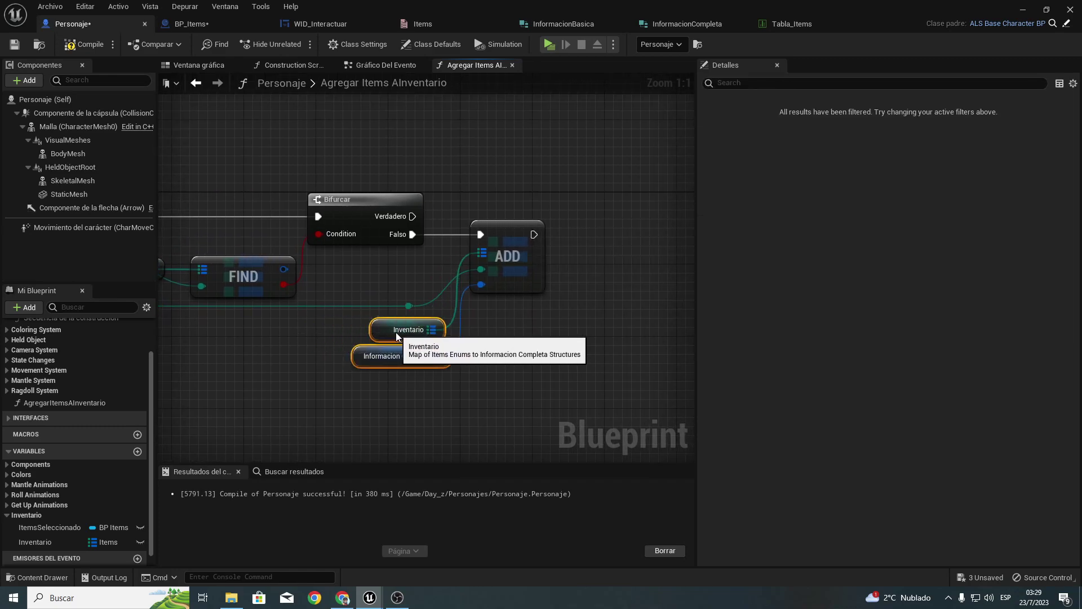
{"action": "right_click_drag", "start_coordinate": [475, 342], "coordinate": [692, 359]}
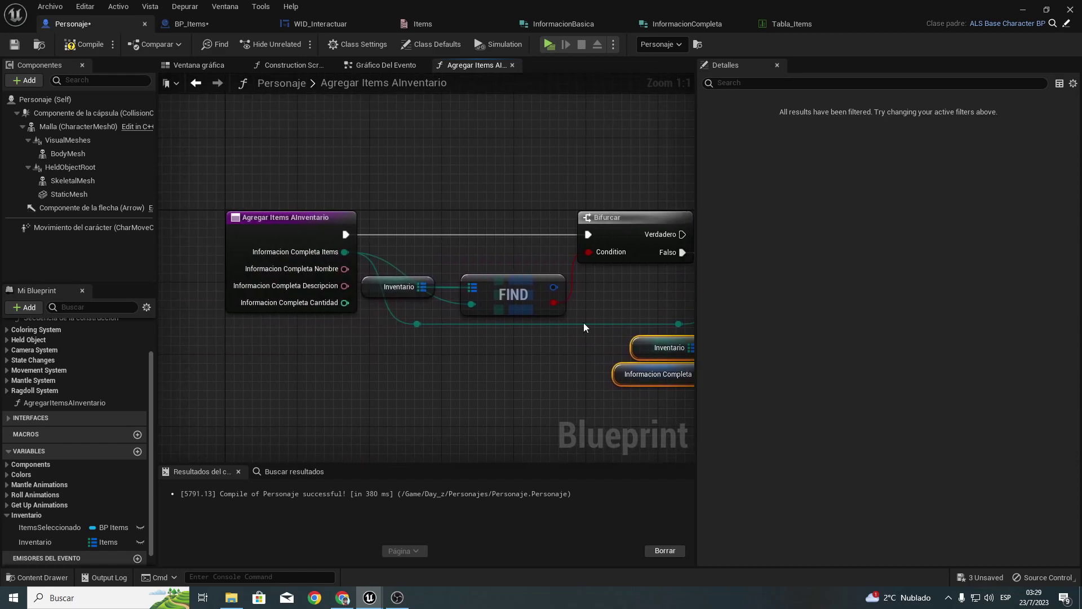
Step: Add another reroute knot on the Items wire and reframe FIND, Bifurcar and ADD
{"action": "double_click", "coordinate": [399, 270]}
{"action": "left_click_drag", "start_coordinate": [401, 269], "coordinate": [437, 259]}
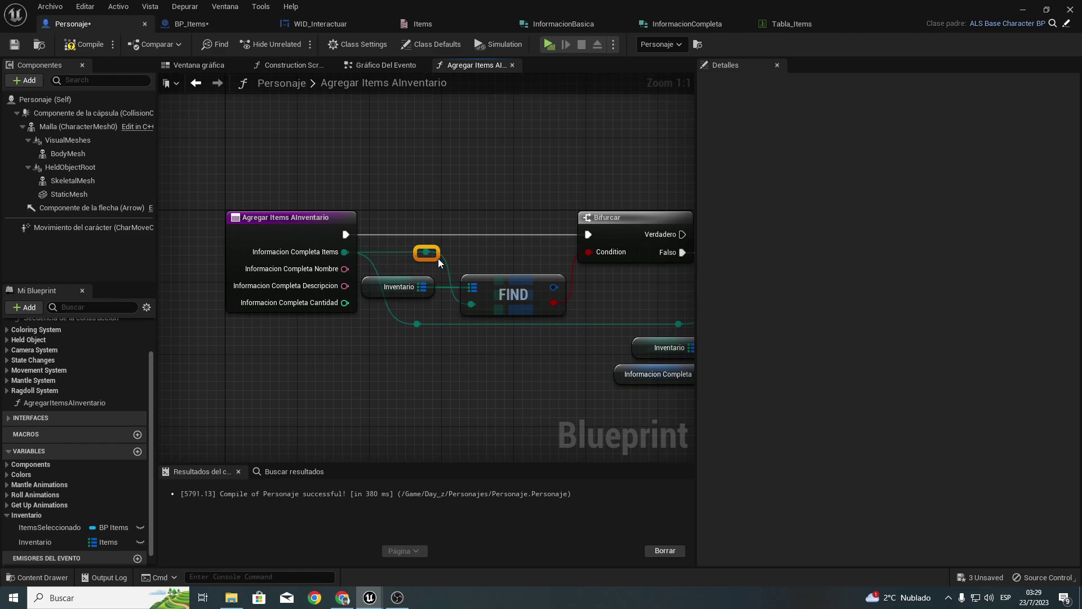
{"action": "mouse_move", "coordinate": [509, 278]}
{"action": "right_mouse_down"}
{"action": "mouse_move", "coordinate": [344, 273]}
{"action": "mouse_move", "coordinate": [288, 363]}
{"action": "right_mouse_up"}
{"action": "left_click", "coordinate": [285, 414]}
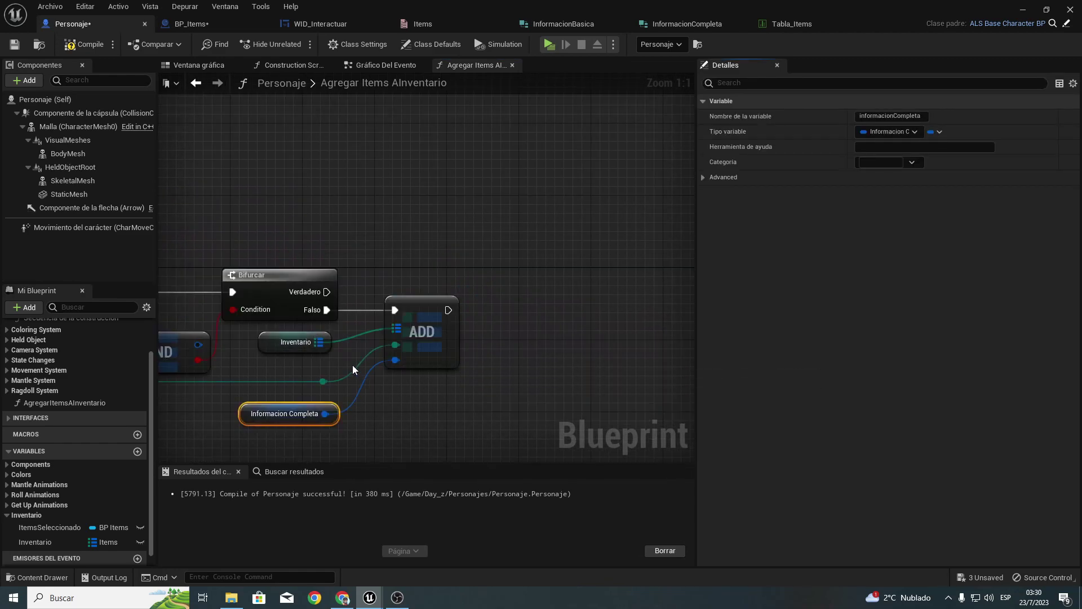
{"action": "right_click_drag", "start_coordinate": [352, 370], "coordinate": [603, 422]}
{"action": "left_click_drag", "start_coordinate": [475, 262], "coordinate": [634, 343]}
{"action": "right_click_drag", "start_coordinate": [456, 383], "coordinate": [399, 286]}
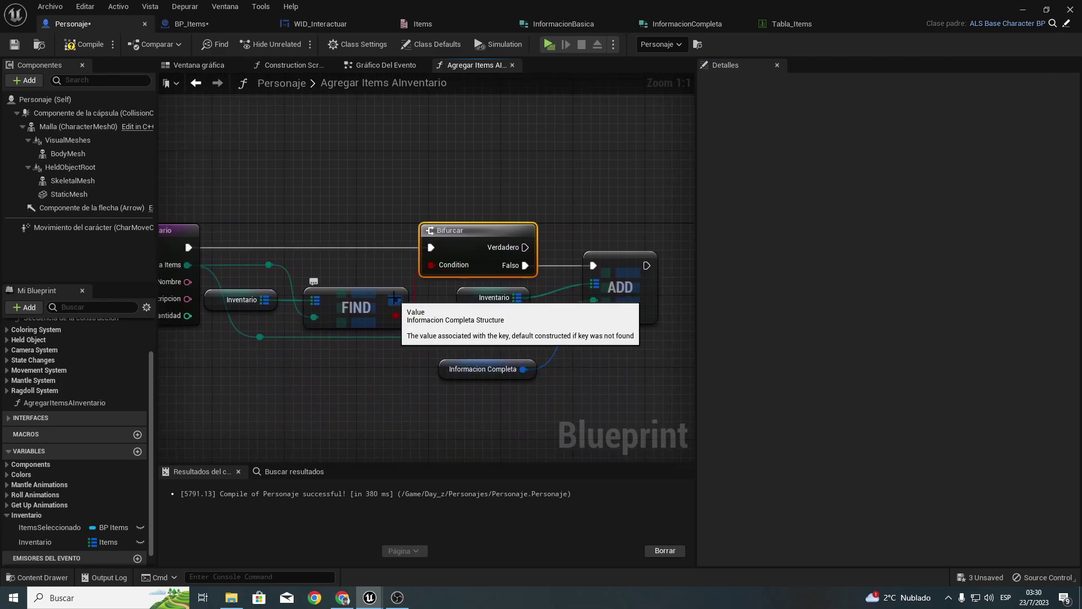
Step: Add an Ajustar miembros en InformacionCompleta node from FIND's Value, driven by Verdadero, with rerouted Struct Ref
{"action": "left_click_drag", "start_coordinate": [395, 299], "coordinate": [472, 145]}
{"action": "type", "text": "ajus"}
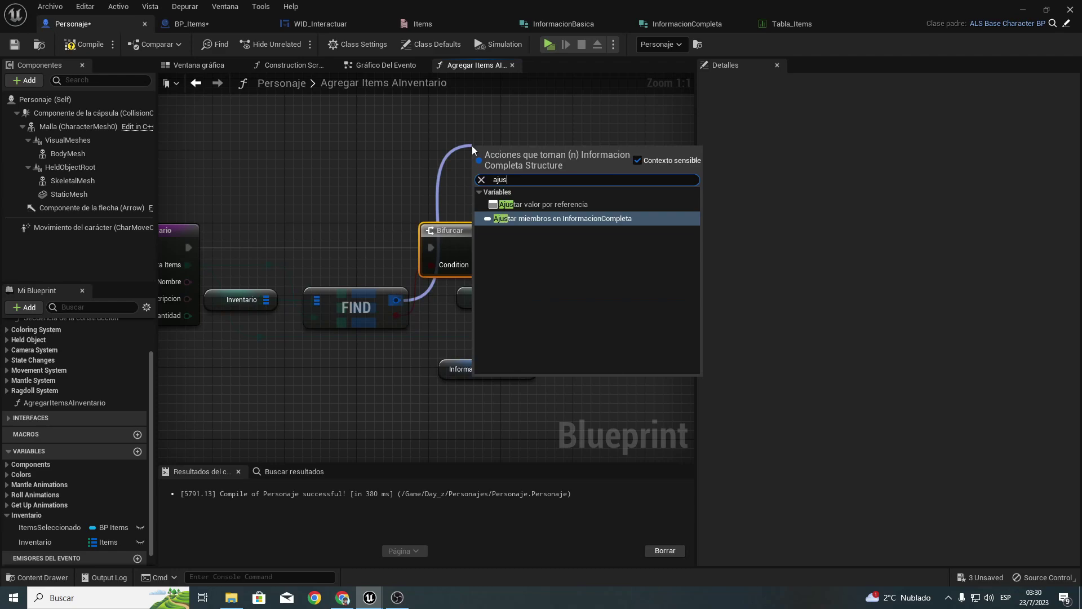
{"action": "type", "text": "tar"}
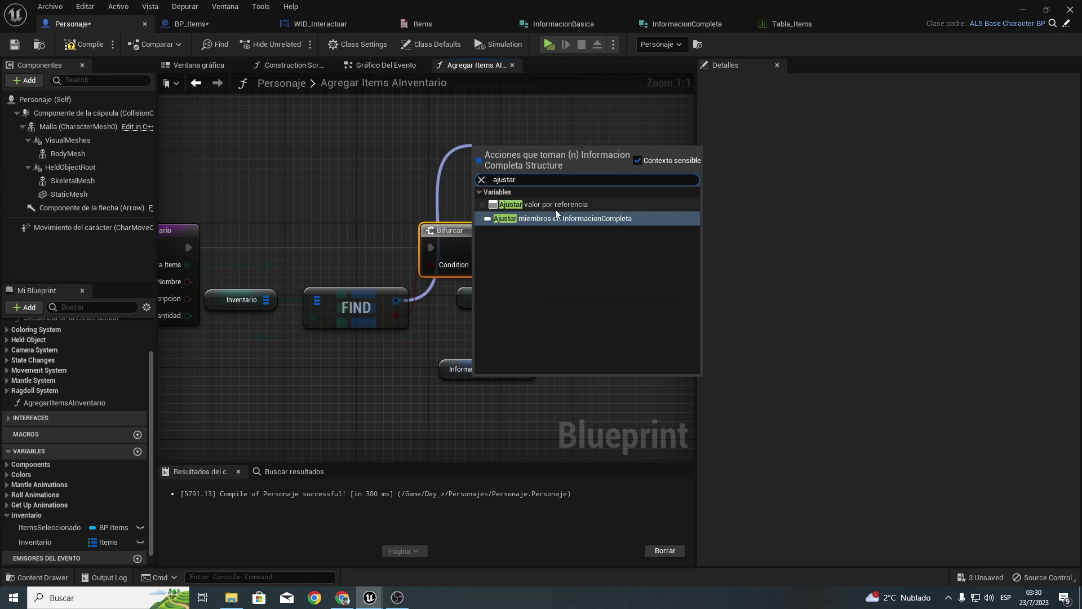
{"action": "left_click", "coordinate": [555, 218]}
{"action": "right_click_drag", "start_coordinate": [537, 203], "coordinate": [425, 191]}
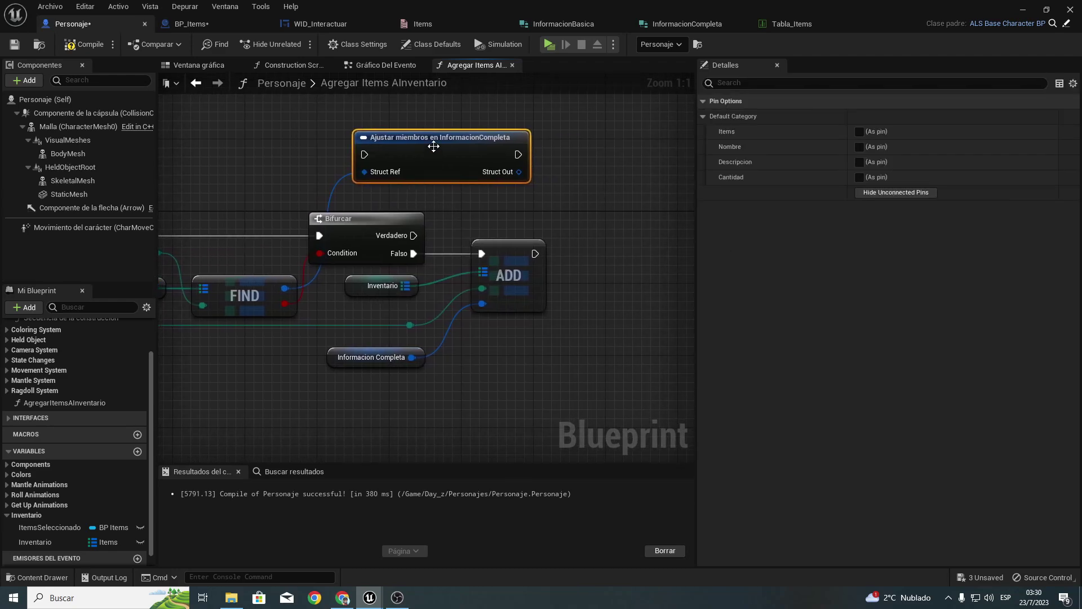
{"action": "left_click_drag", "start_coordinate": [501, 137], "coordinate": [637, 137]}
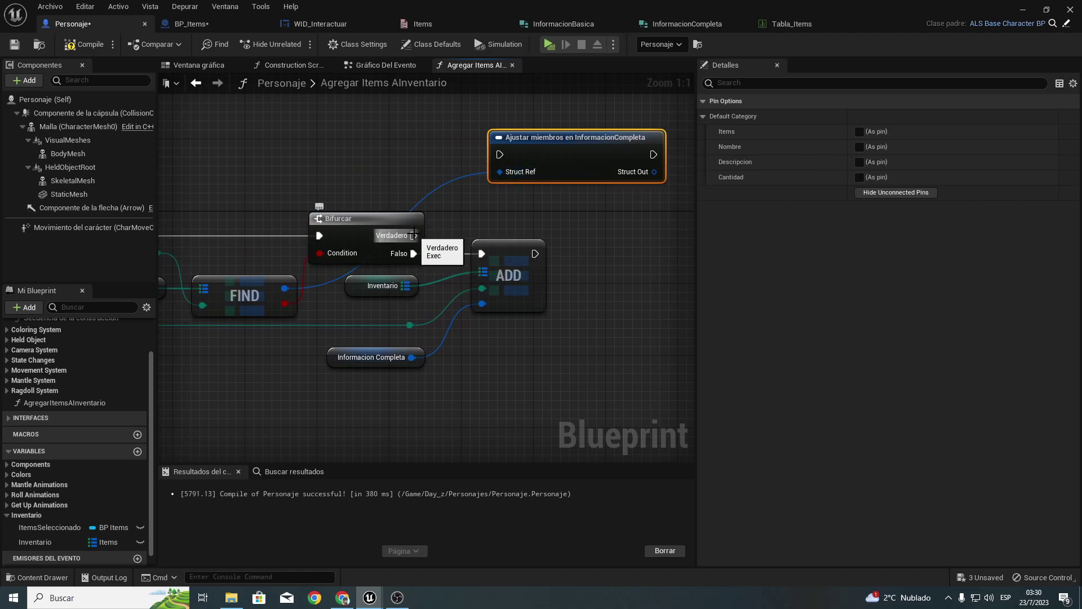
{"action": "left_click_drag", "start_coordinate": [414, 235], "coordinate": [500, 154]}
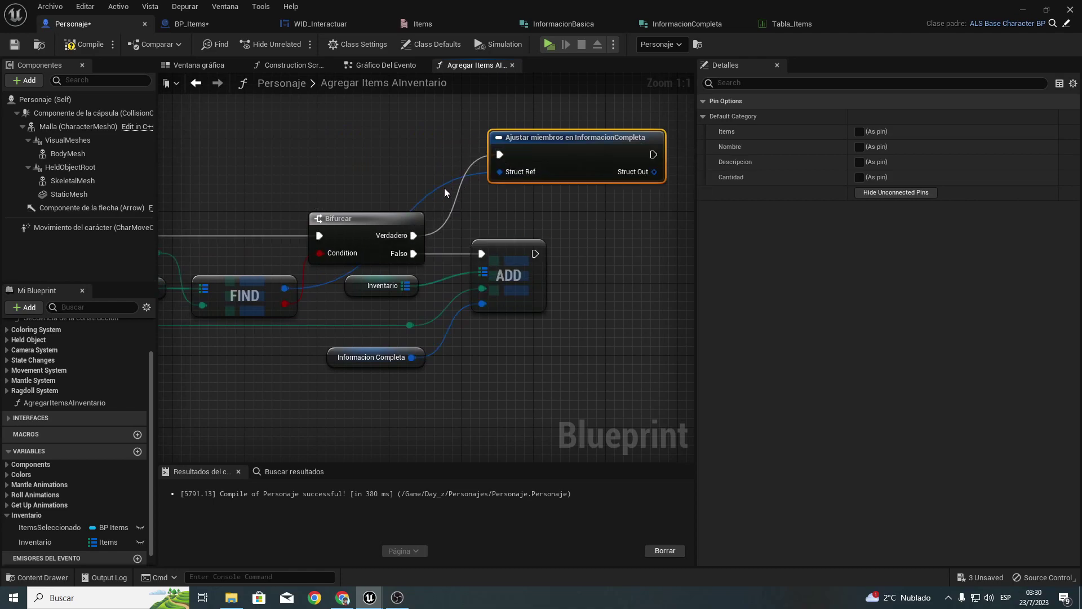
{"action": "double_click", "coordinate": [443, 185]}
{"action": "left_click_drag", "start_coordinate": [441, 186], "coordinate": [318, 181]}
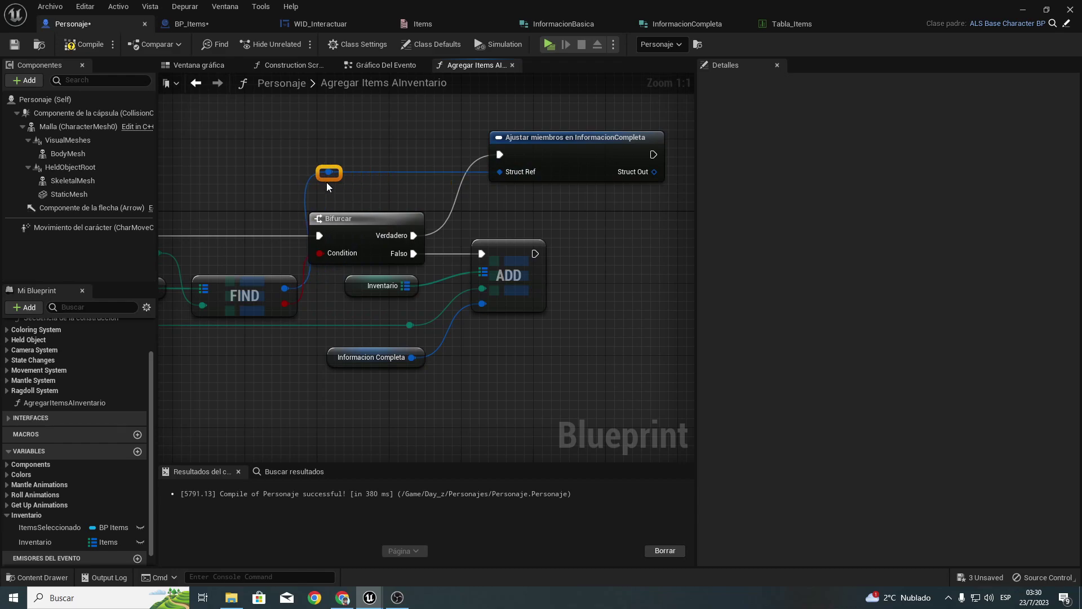
Step: Shift Bifurcar and ADD right and expose Cantidad as an input pin on Ajustar miembros
{"action": "right_click_drag", "start_coordinate": [326, 181], "coordinate": [263, 165]}
{"action": "left_click_drag", "start_coordinate": [288, 388], "coordinate": [537, 209]}
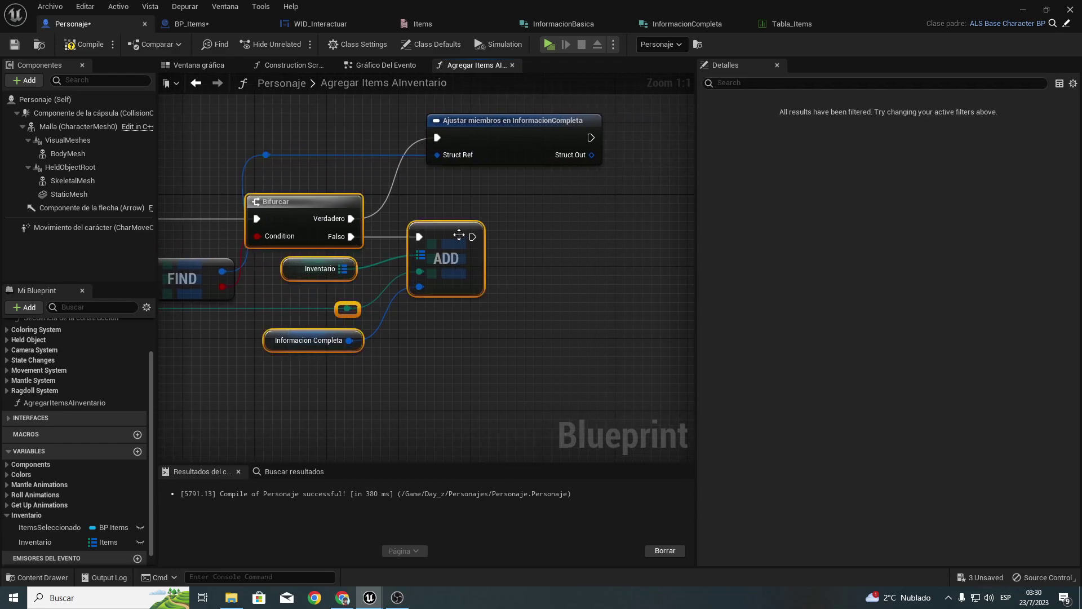
{"action": "left_click_drag", "start_coordinate": [451, 237], "coordinate": [478, 238]}
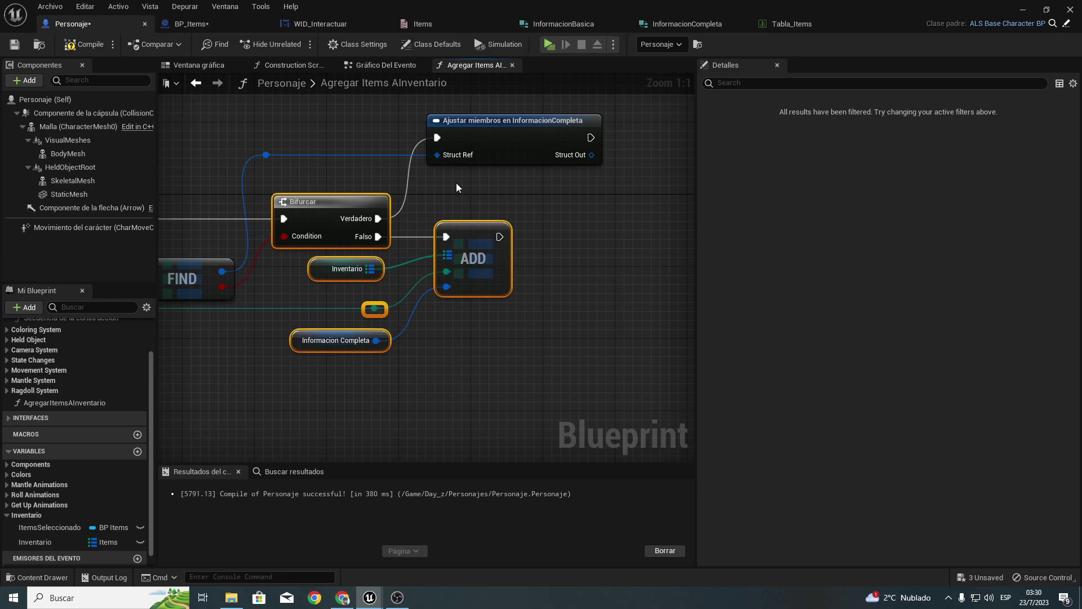
{"action": "mouse_move", "coordinate": [456, 183]}
{"action": "right_mouse_down"}
{"action": "mouse_move", "coordinate": [385, 216]}
{"action": "mouse_move", "coordinate": [474, 215]}
{"action": "right_mouse_up"}
{"action": "left_click", "coordinate": [425, 167]}
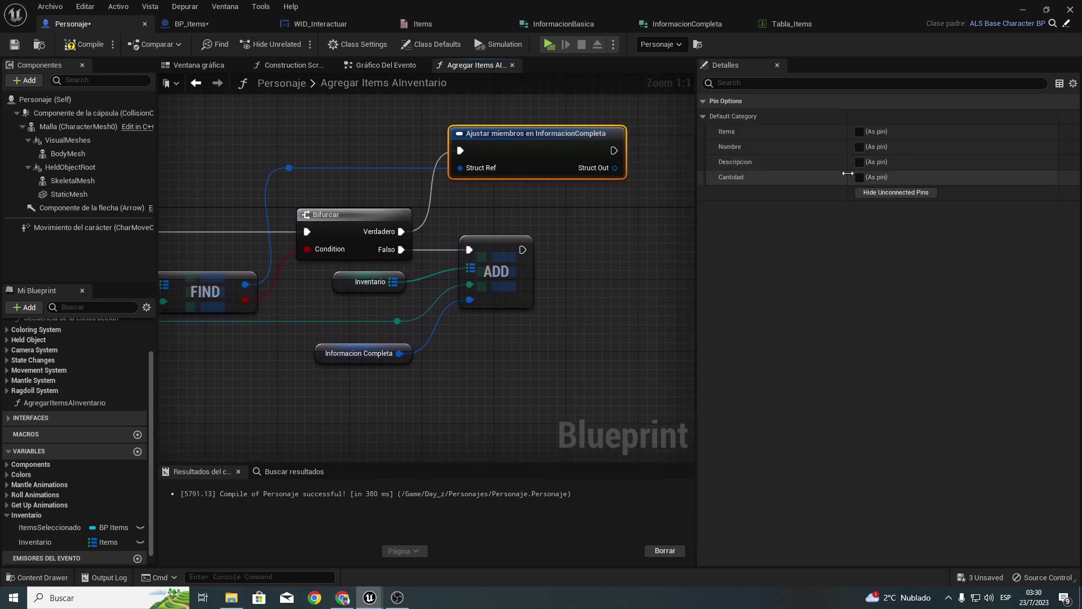
{"action": "left_click", "coordinate": [859, 177]}
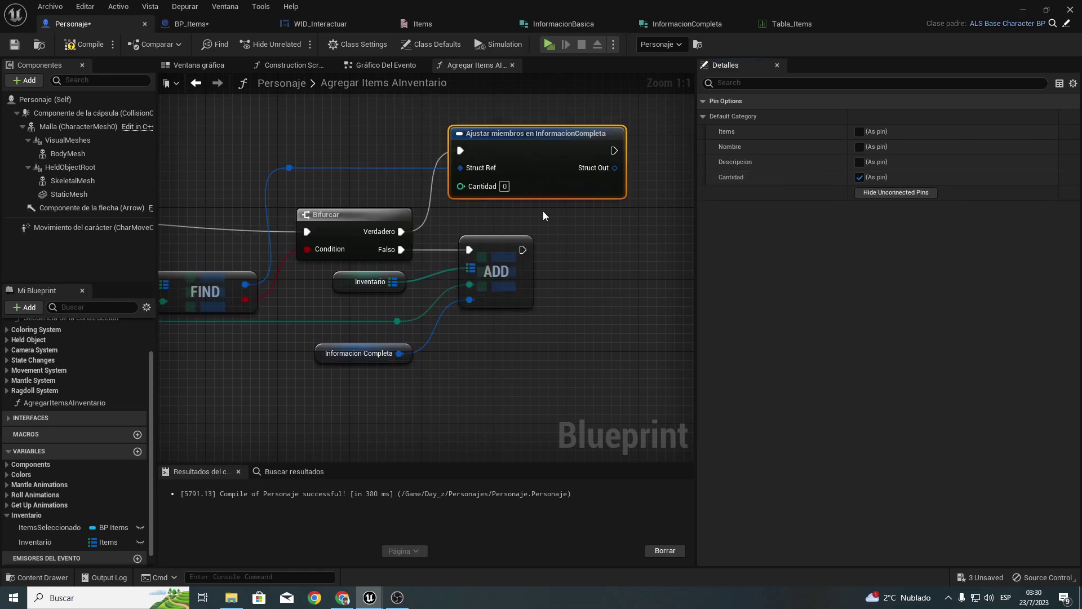
{"action": "right_click_drag", "start_coordinate": [356, 183], "coordinate": [475, 169]}
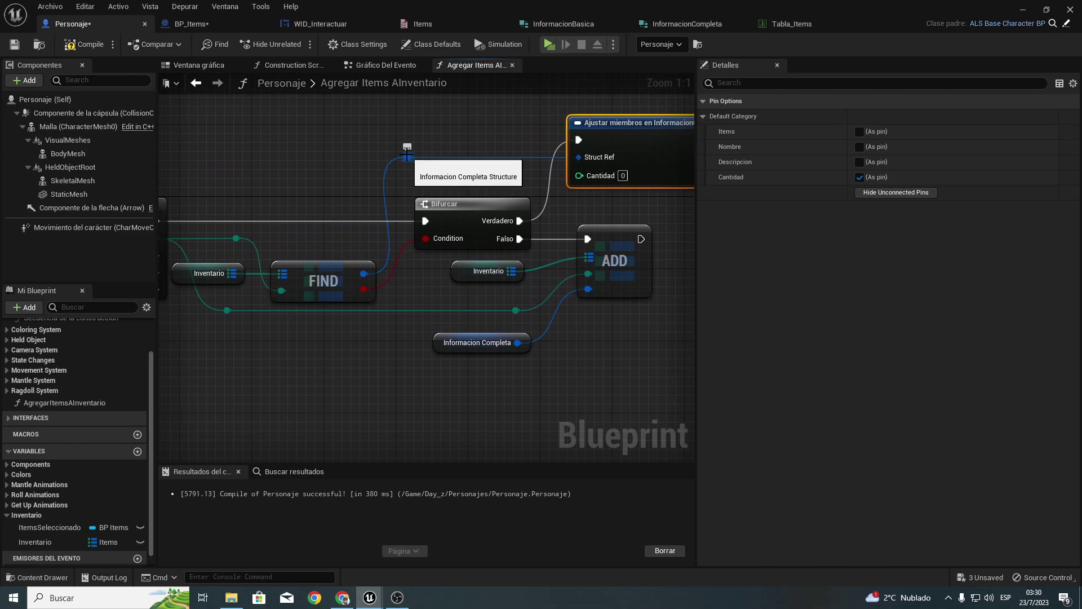
Step: Add a Romper InformacionCompleta node off FIND's Value output
{"action": "left_click_drag", "start_coordinate": [363, 274], "coordinate": [448, 408]}
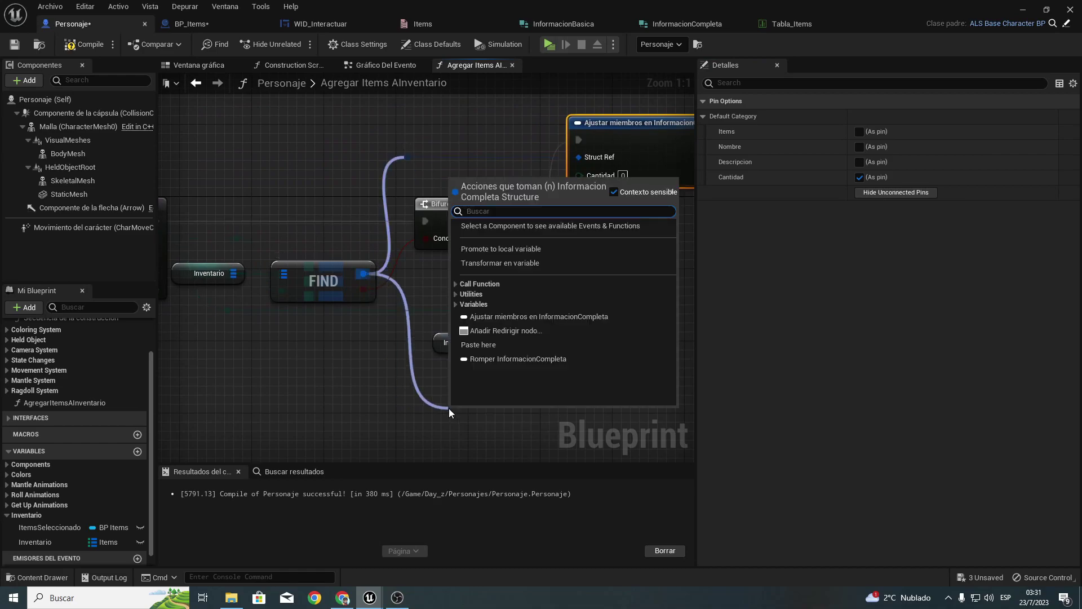
{"action": "type", "text": "rom"}
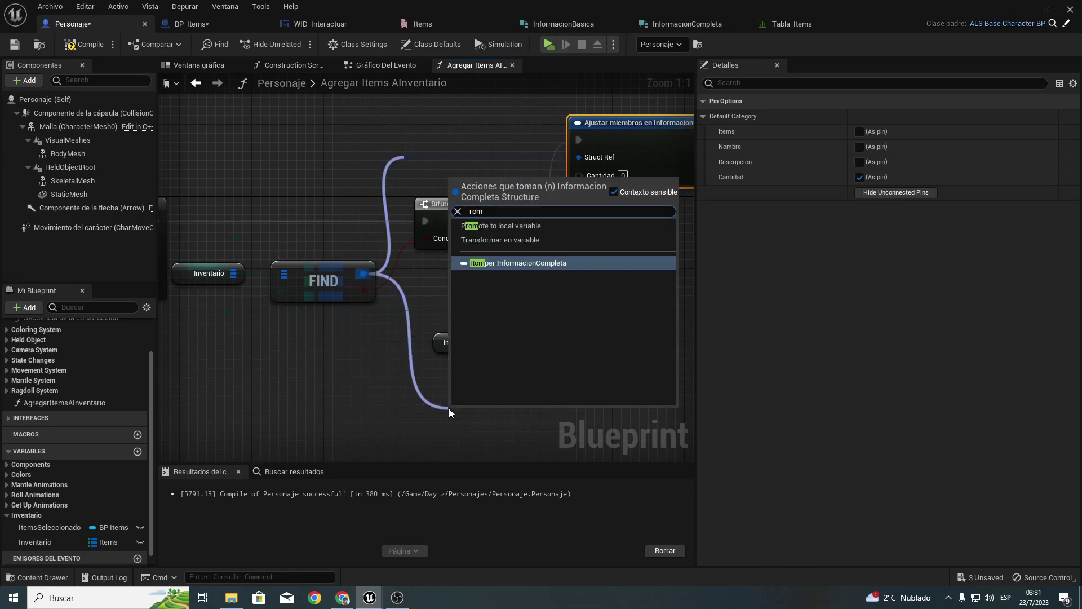
{"action": "key", "text": "Escape"}
{"action": "left_click_drag", "start_coordinate": [488, 407], "coordinate": [440, 289]}
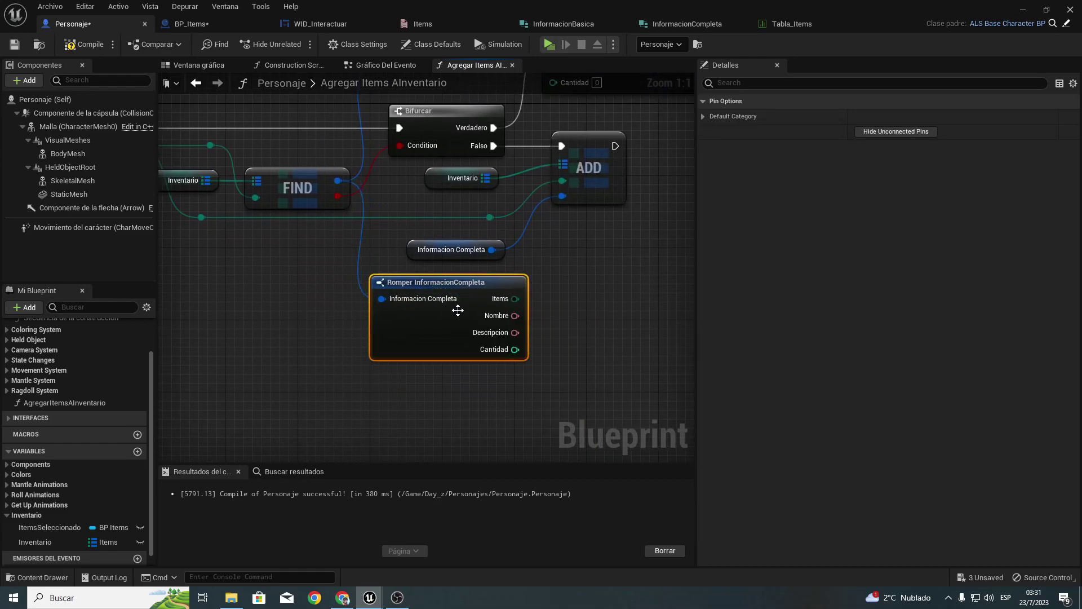
Step: Add Romper's Cantidad to the incoming Cantidad and feed the sum into Ajustar's Cantidad
{"action": "left_click_drag", "start_coordinate": [514, 350], "coordinate": [566, 348]}
{"action": "type", "text": "+"}
{"action": "key", "text": "Return"}
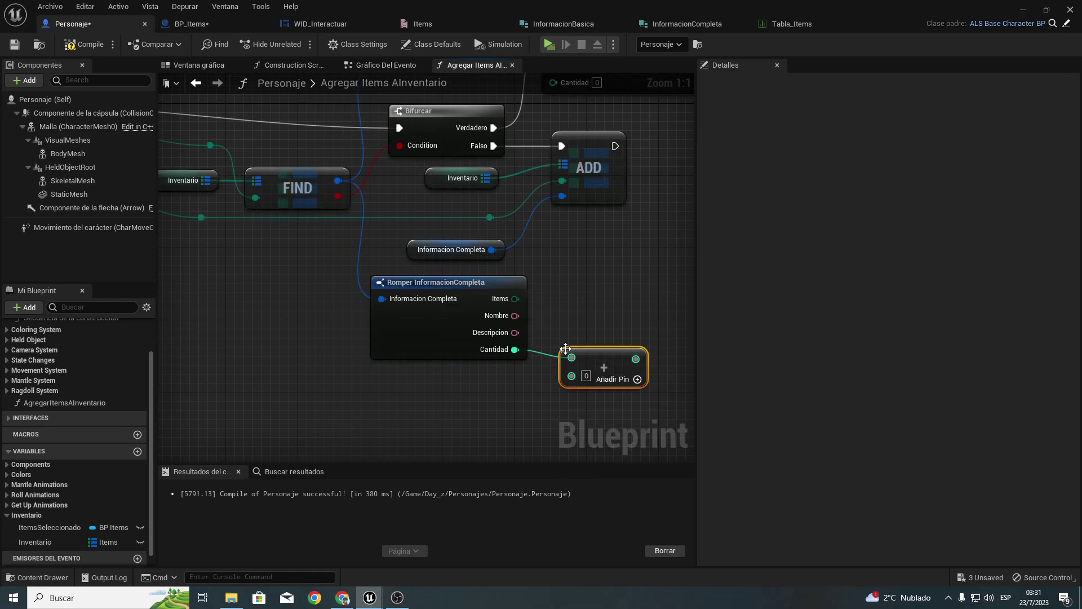
{"action": "right_click_drag", "start_coordinate": [163, 203], "coordinate": [421, 221]}
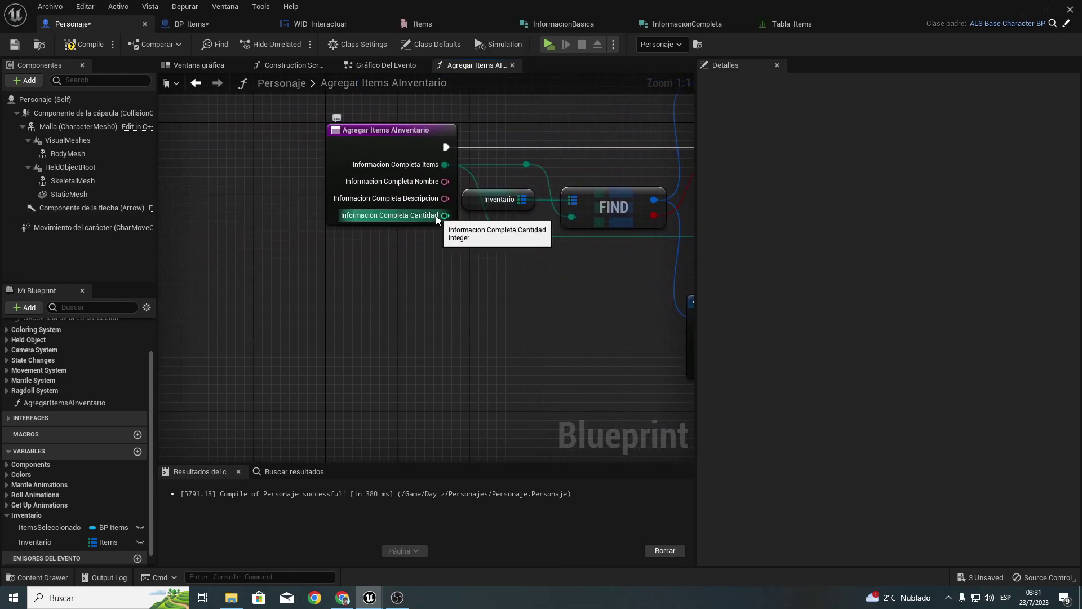
{"action": "mouse_move", "coordinate": [445, 215]}
{"action": "left_mouse_down"}
{"action": "mouse_move", "coordinate": [697, 394]}
{"action": "mouse_move", "coordinate": [192, 393]}
{"action": "left_mouse_up"}
{"action": "right_click_drag", "start_coordinate": [226, 306], "coordinate": [517, 279]}
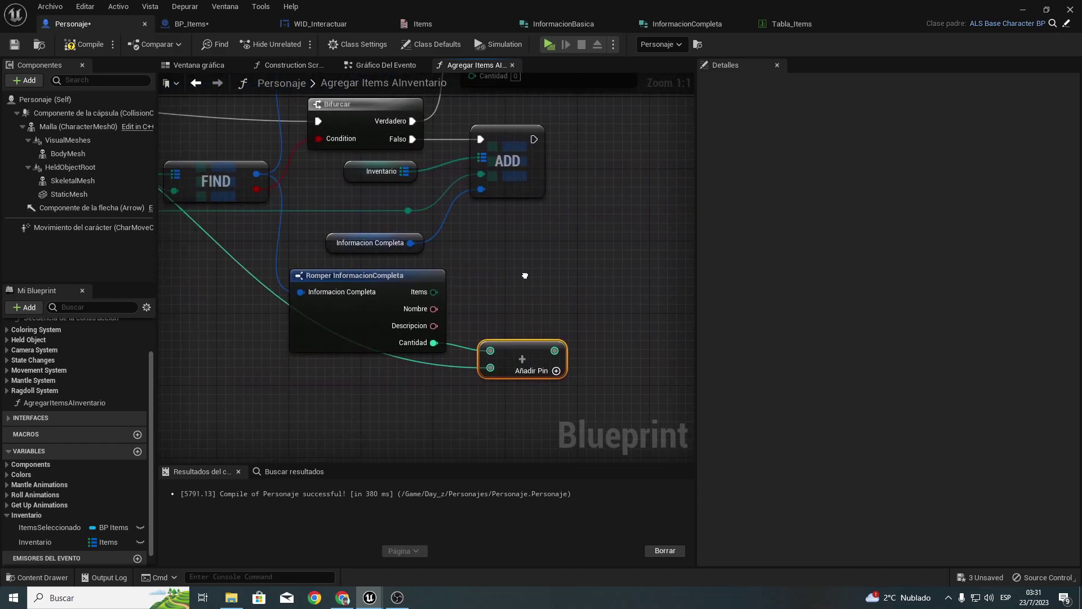
{"action": "right_click_drag", "start_coordinate": [490, 337], "coordinate": [424, 414]}
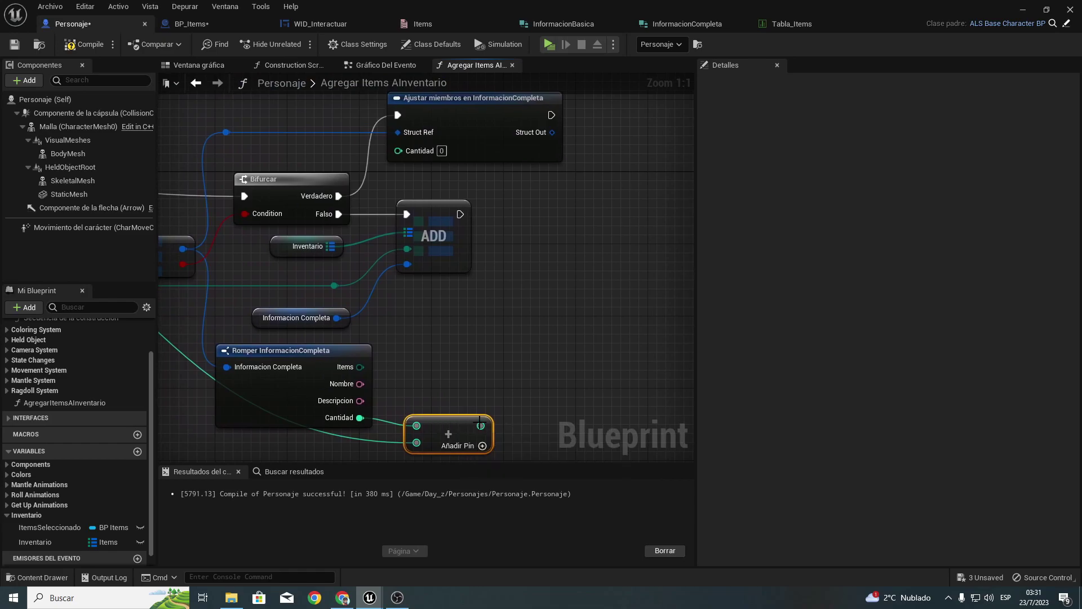
{"action": "left_click_drag", "start_coordinate": [480, 425], "coordinate": [406, 152]}
Step: Rearrange Ajustar miembros, the addition node and Romper InformacionCompleta for a cleaner layout
{"action": "right_click_drag", "start_coordinate": [418, 167], "coordinate": [396, 212]}
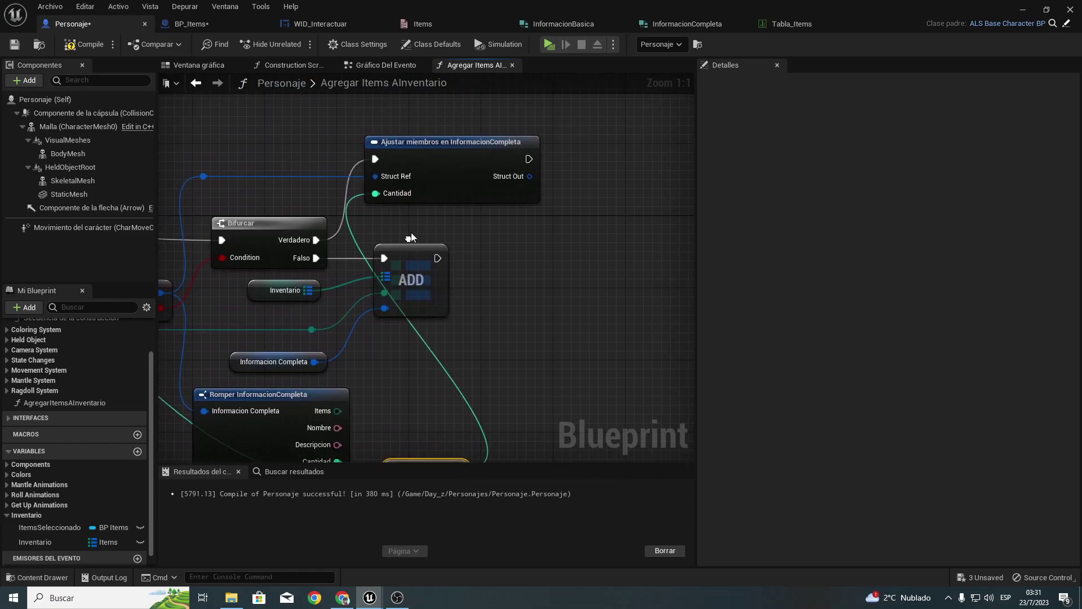
{"action": "left_click_drag", "start_coordinate": [456, 176], "coordinate": [573, 175]}
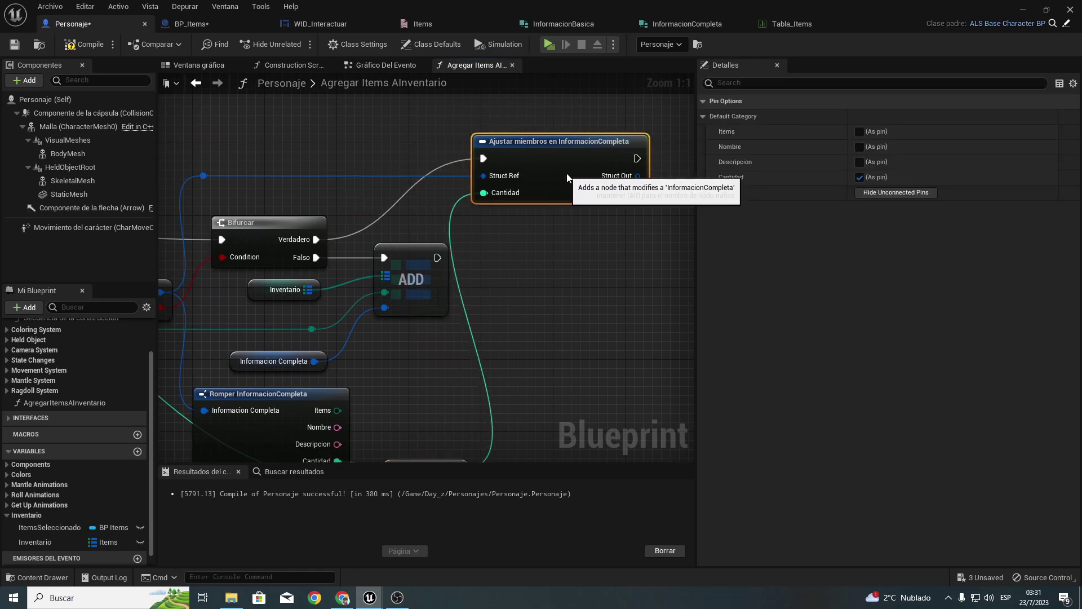
{"action": "right_click_drag", "start_coordinate": [395, 257], "coordinate": [549, 85]}
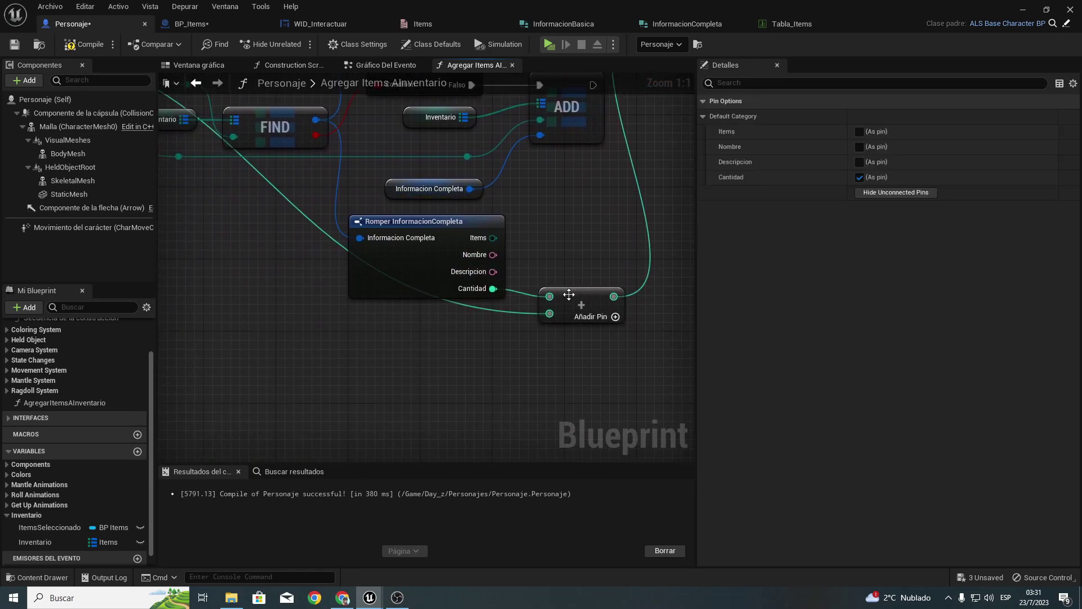
{"action": "left_click_drag", "start_coordinate": [565, 287], "coordinate": [565, 220]}
{"action": "right_click_drag", "start_coordinate": [565, 221], "coordinate": [579, 397]}
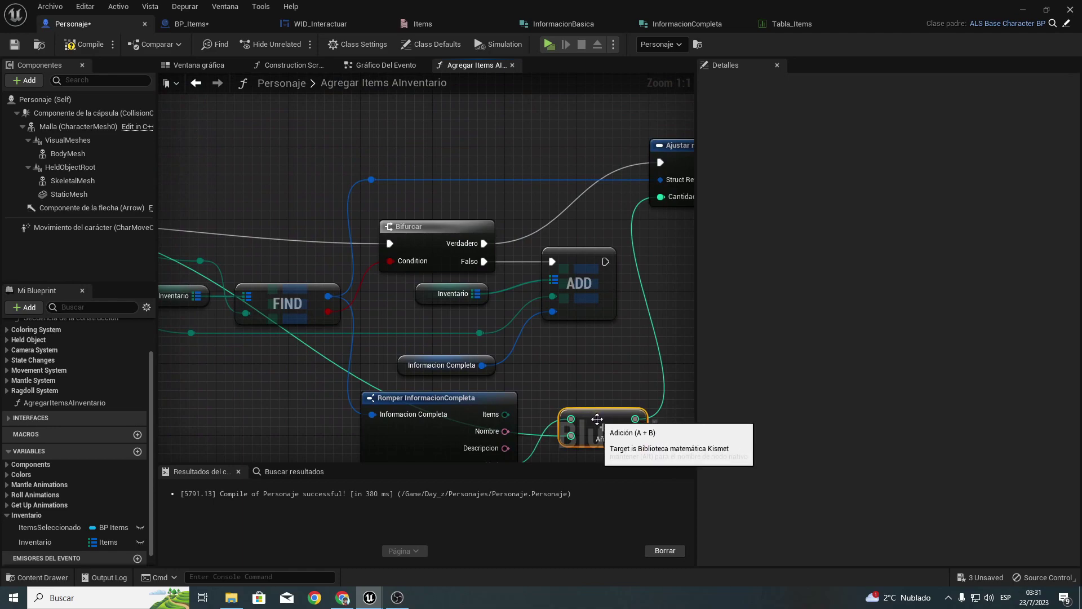
{"action": "mouse_move", "coordinate": [583, 405]}
{"action": "left_mouse_down"}
{"action": "mouse_move", "coordinate": [532, 166]}
{"action": "mouse_move", "coordinate": [612, 395]}
{"action": "mouse_move", "coordinate": [604, 396]}
{"action": "left_mouse_up"}
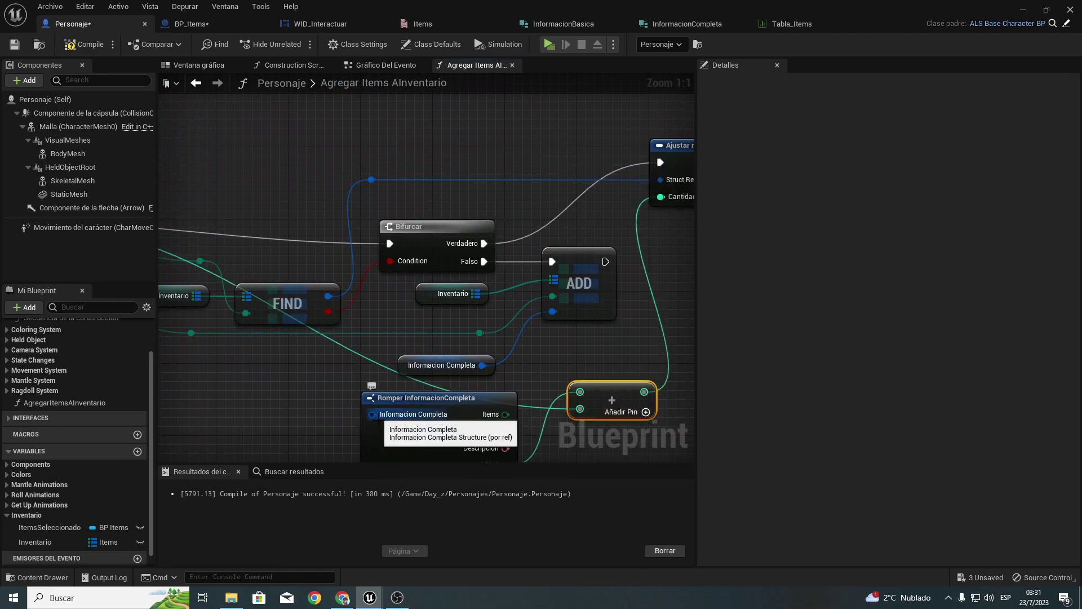
{"action": "left_click_drag", "start_coordinate": [391, 448], "coordinate": [438, 114]}
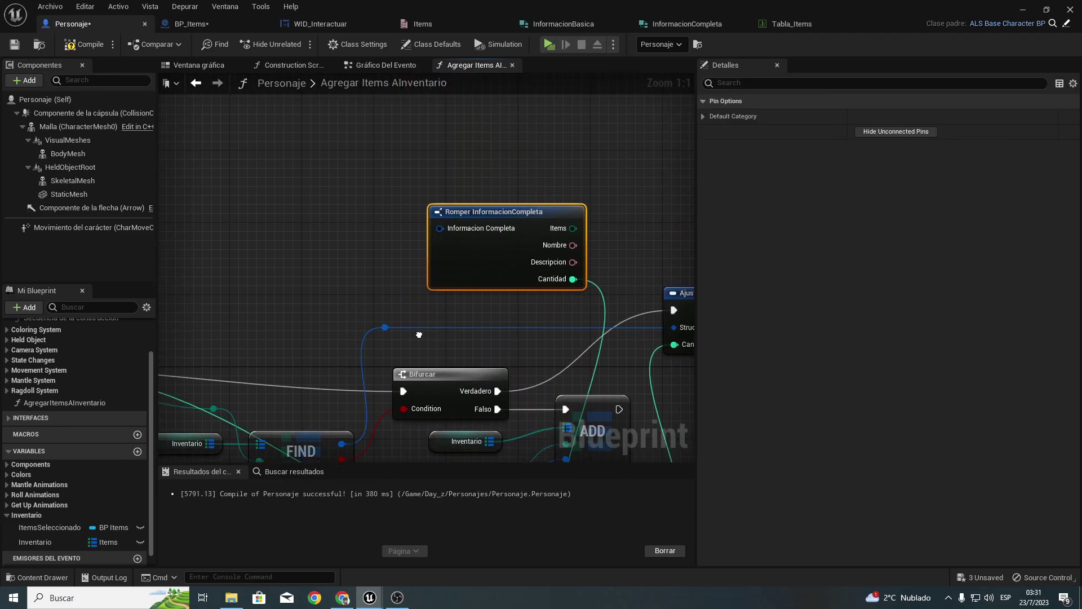
Step: Connect the reroute knot to Romper InformacionCompleta's Informacion Completa input
{"action": "right_click_drag", "start_coordinate": [439, 114], "coordinate": [461, 290]}
{"action": "mouse_move", "coordinate": [393, 349]}
{"action": "left_mouse_down"}
{"action": "mouse_move", "coordinate": [458, 258]}
{"action": "mouse_move", "coordinate": [389, 310]}
{"action": "left_mouse_up"}
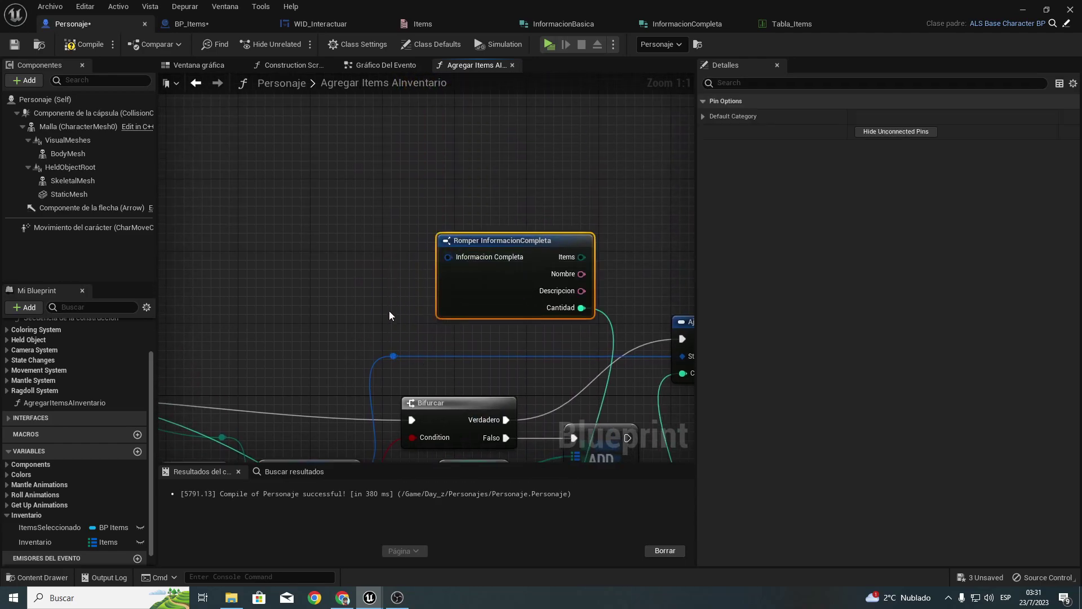
{"action": "left_click_drag", "start_coordinate": [391, 354], "coordinate": [448, 257]}
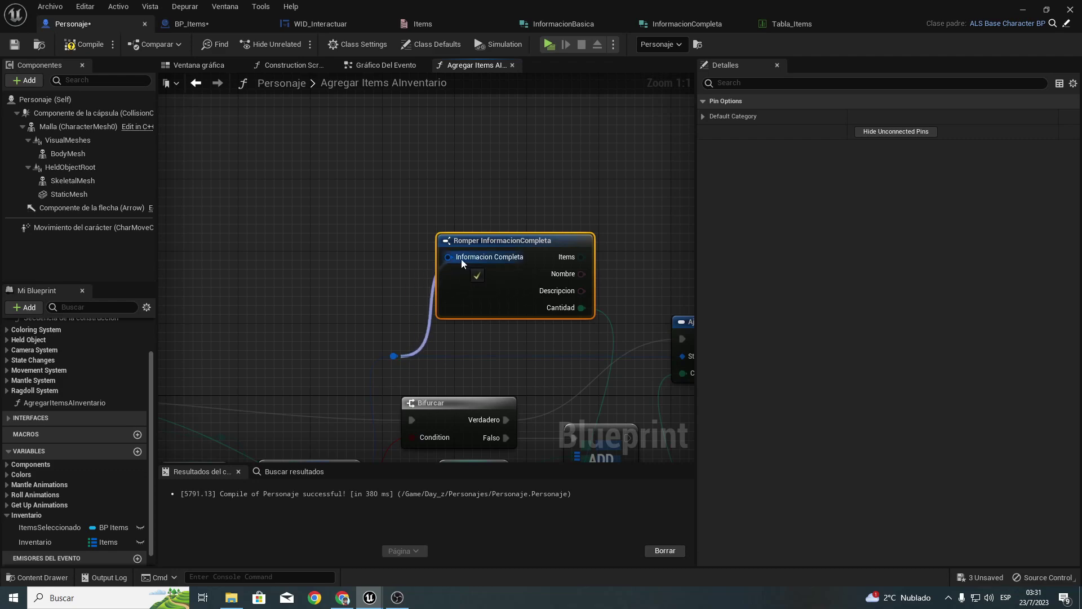
{"action": "right_click_drag", "start_coordinate": [387, 353], "coordinate": [251, 260]}
{"action": "right_click_drag", "start_coordinate": [484, 339], "coordinate": [384, 185]}
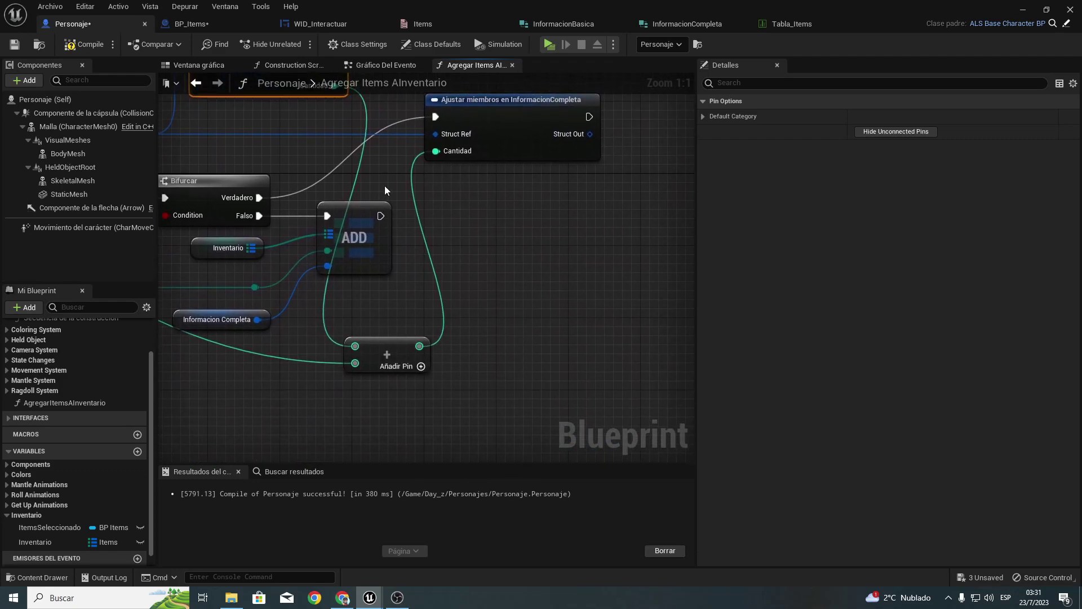
Step: Place the addition node beside Romper InformacionCompleta and move Ajustar miembros right
{"action": "left_click_drag", "start_coordinate": [401, 370], "coordinate": [418, 261]}
{"action": "right_click_drag", "start_coordinate": [392, 200], "coordinate": [420, 366]}
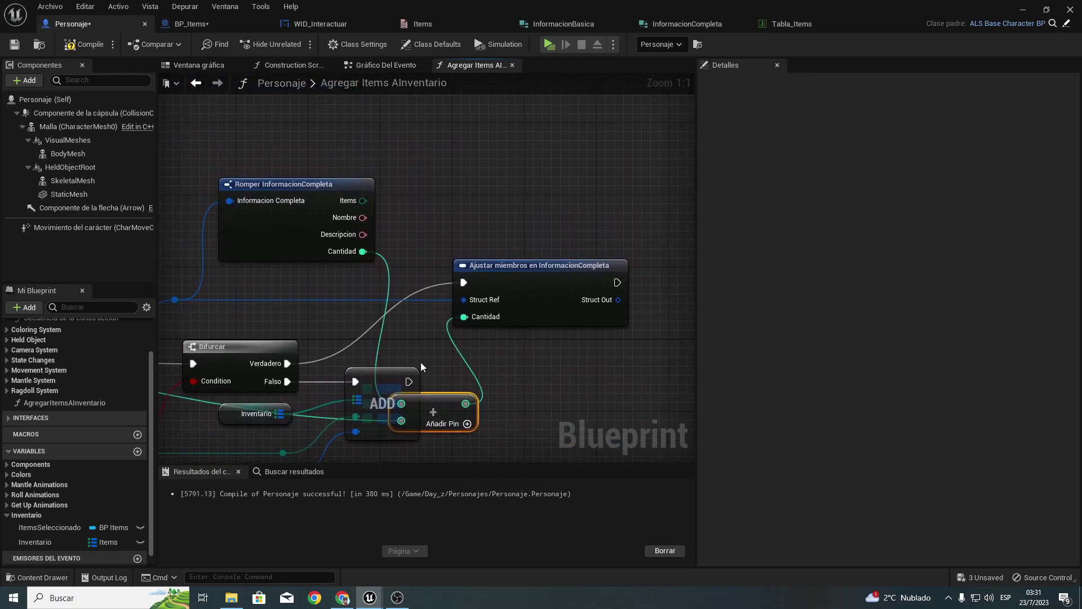
{"action": "left_click_drag", "start_coordinate": [431, 397], "coordinate": [460, 227]}
{"action": "left_click_drag", "start_coordinate": [513, 266], "coordinate": [613, 257]}
{"action": "left_click_drag", "start_coordinate": [463, 232], "coordinate": [458, 250]}
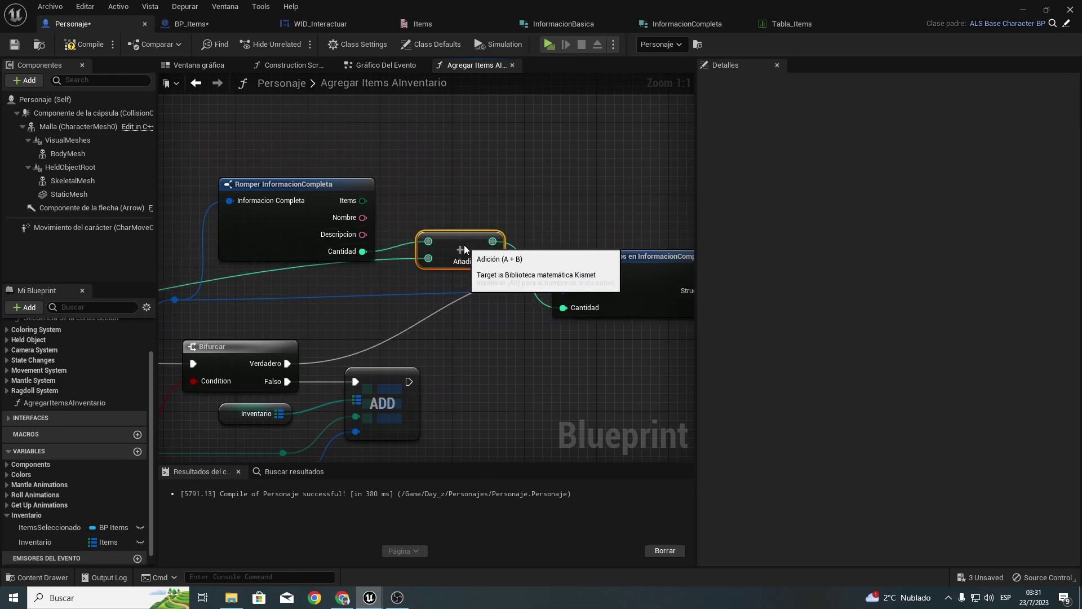
{"action": "left_click_drag", "start_coordinate": [163, 155], "coordinate": [443, 255]}
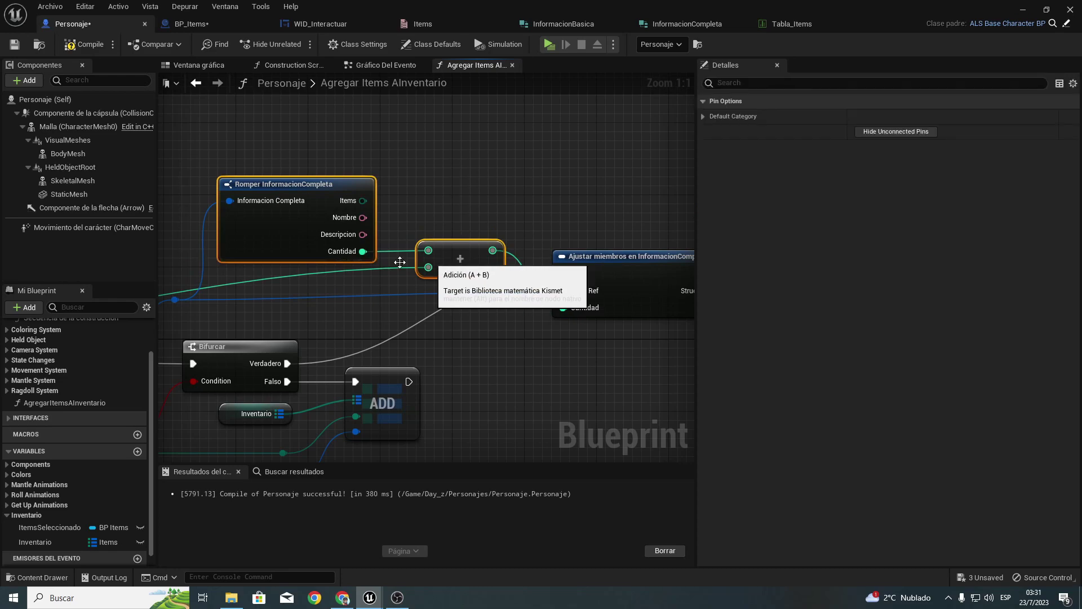
{"action": "mouse_move", "coordinate": [346, 264]}
{"action": "right_mouse_down"}
{"action": "mouse_move", "coordinate": [513, 239]}
{"action": "mouse_move", "coordinate": [437, 240]}
{"action": "right_mouse_up"}
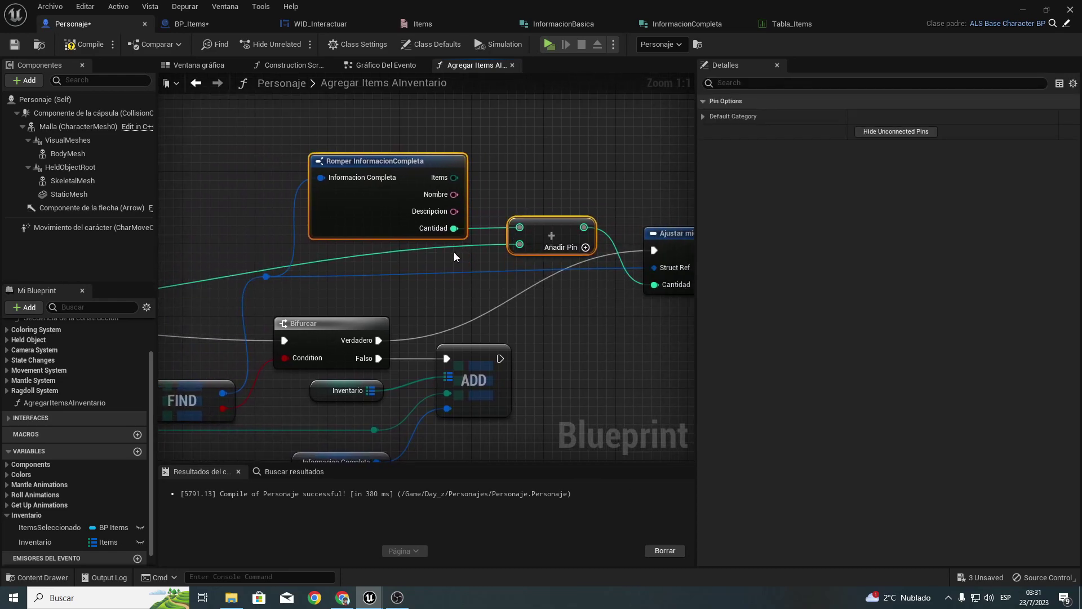
Step: Route the green Cantidad wire through a reroute point near the entry node
{"action": "double_click", "coordinate": [447, 248]}
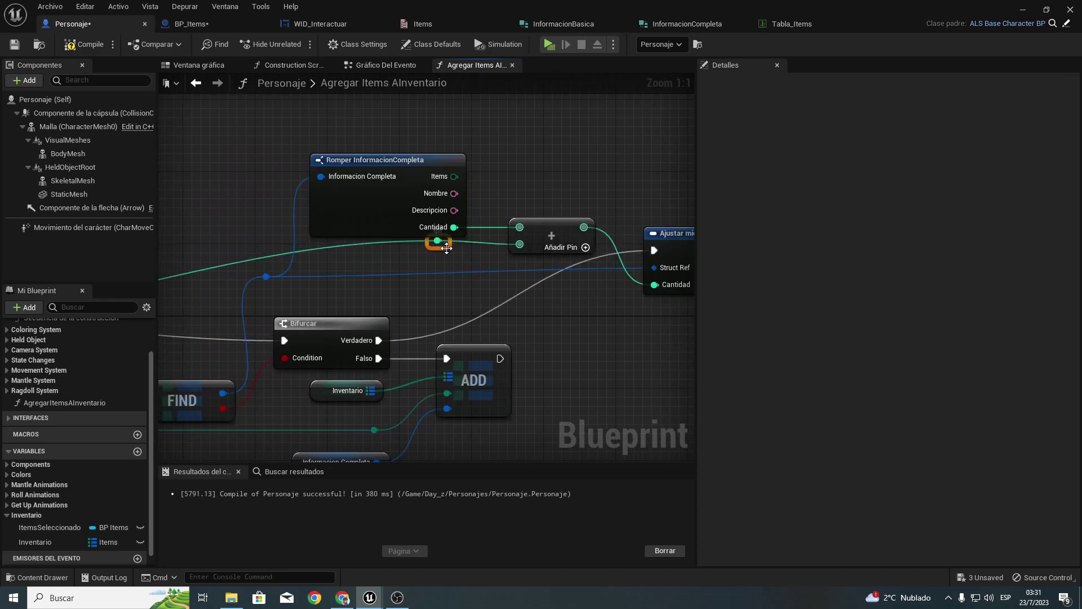
{"action": "left_click_drag", "start_coordinate": [447, 248], "coordinate": [338, 249]}
{"action": "right_click_drag", "start_coordinate": [293, 261], "coordinate": [554, 241]}
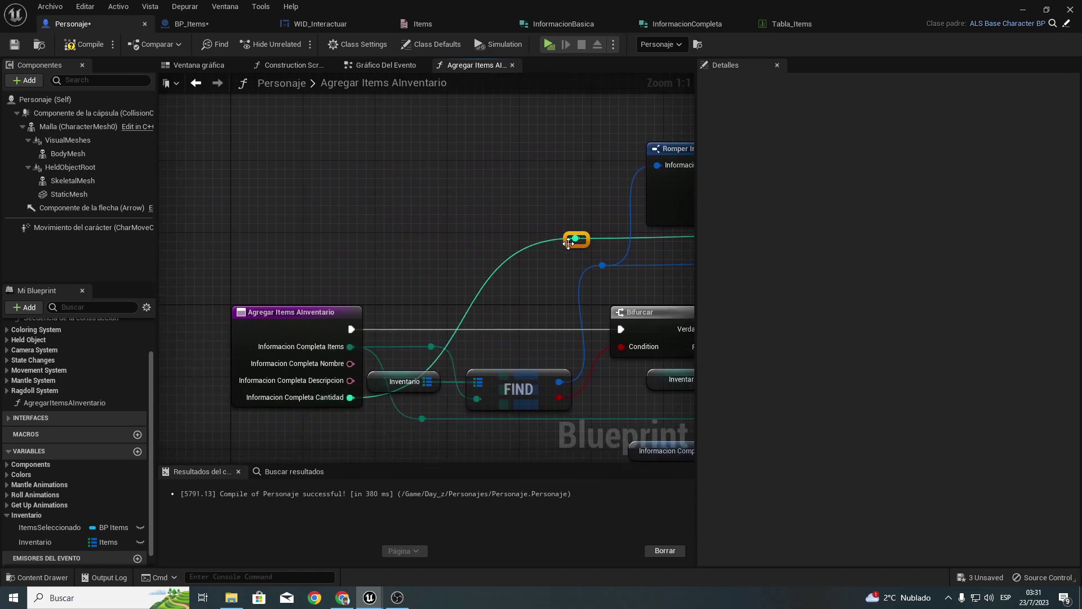
{"action": "left_click_drag", "start_coordinate": [568, 244], "coordinate": [414, 241]}
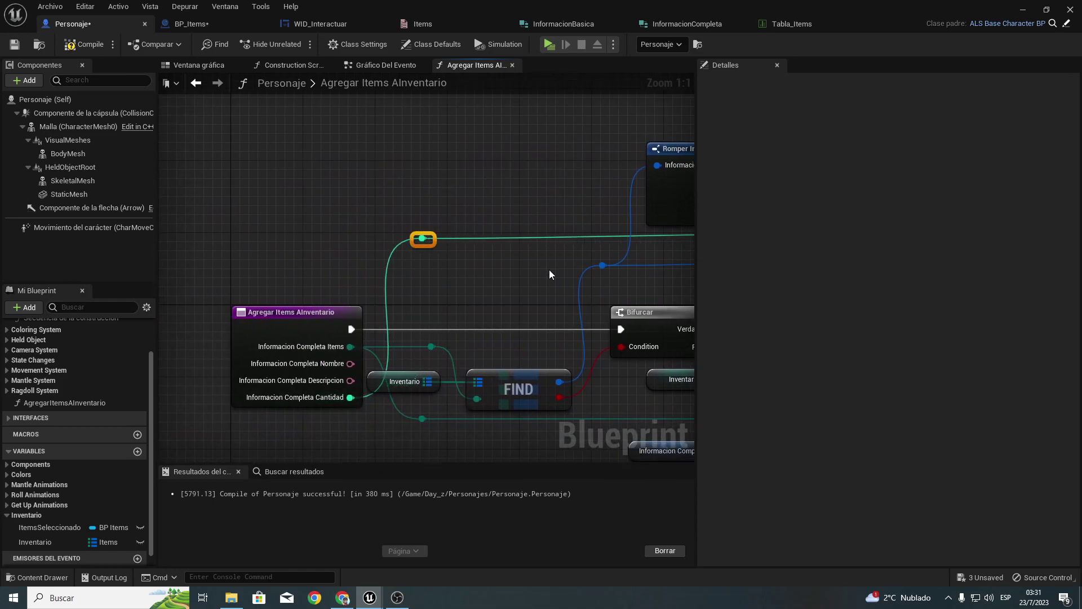
{"action": "right_click_drag", "start_coordinate": [550, 274], "coordinate": [260, 256]}
{"action": "scroll", "coordinate": [402, 252], "scroll_direction": "down", "scroll_amount": 3}
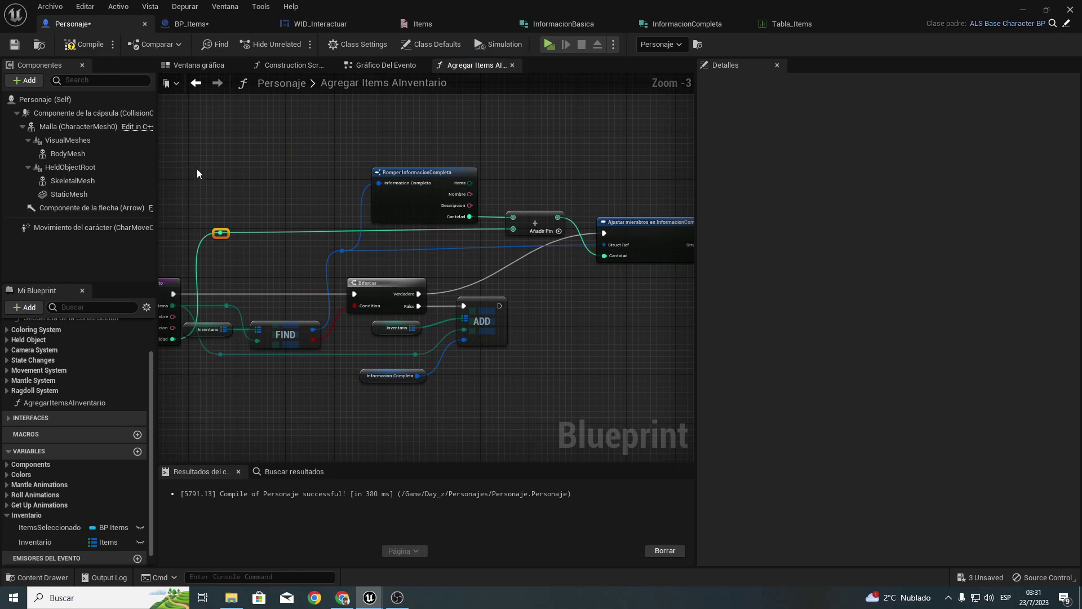
{"action": "left_click_drag", "start_coordinate": [193, 165], "coordinate": [524, 234]}
Step: Straighten the Romper-to-addition wires and add an exec reroute point below the wire row
{"action": "key", "text": "q"}
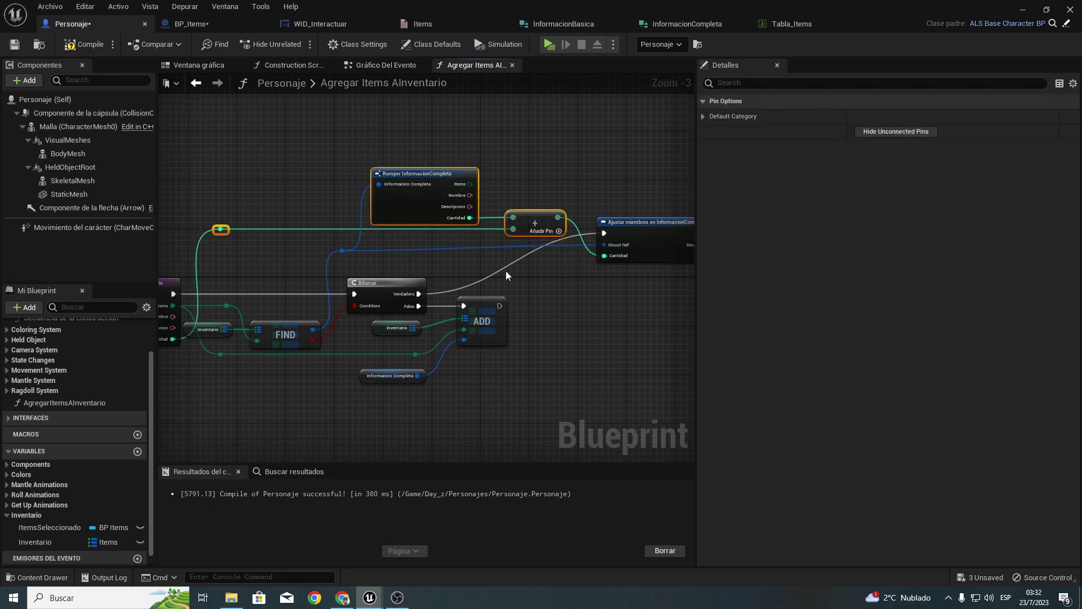
{"action": "right_click_drag", "start_coordinate": [559, 275], "coordinate": [509, 272]}
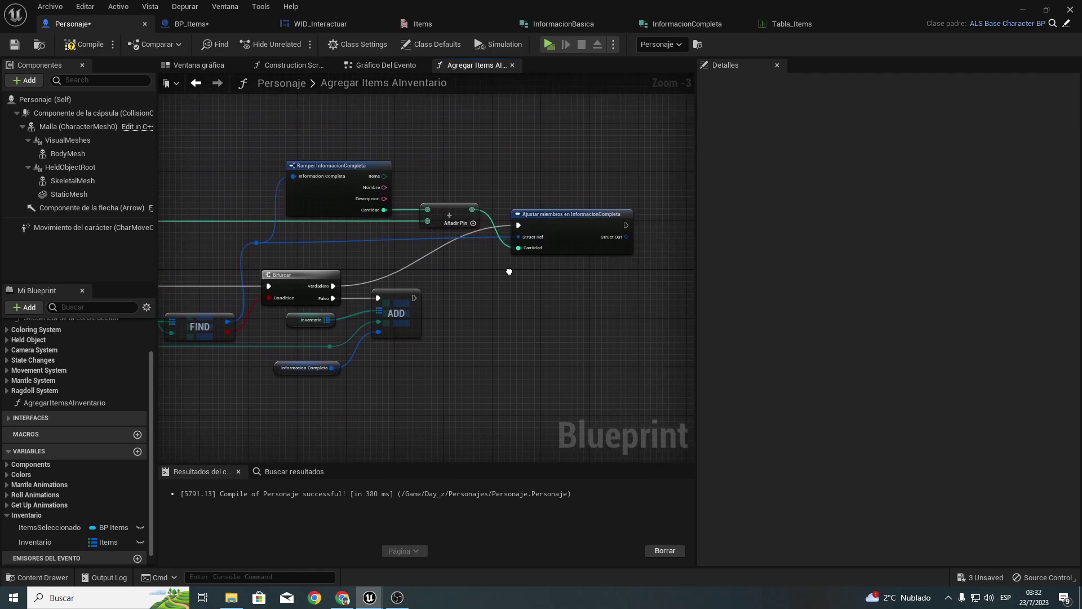
{"action": "double_click", "coordinate": [442, 246]}
{"action": "left_click_drag", "start_coordinate": [444, 246], "coordinate": [489, 289]}
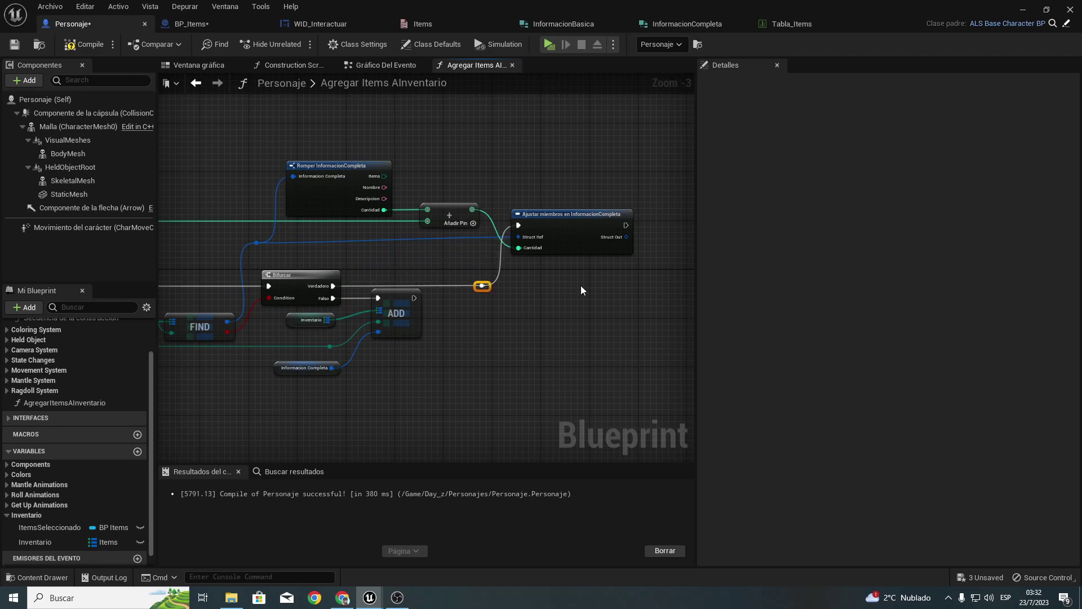
{"action": "scroll", "coordinate": [581, 285], "scroll_direction": "up", "scroll_amount": 3}
{"action": "left_click", "coordinate": [373, 240]}
{"action": "right_click_drag", "start_coordinate": [373, 240], "coordinate": [410, 242]}
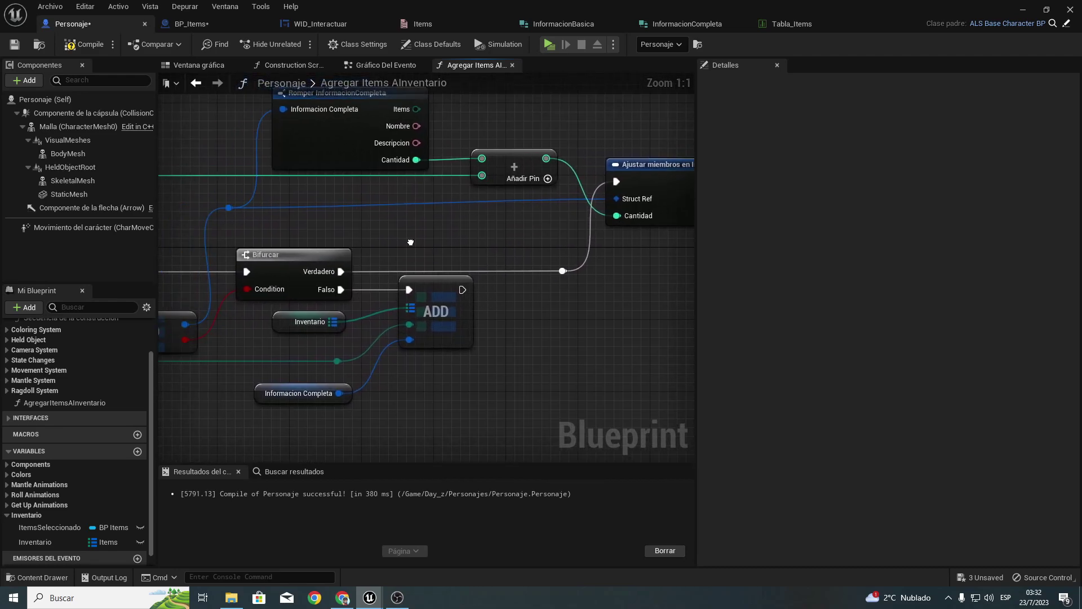
{"action": "scroll", "coordinate": [369, 249], "scroll_direction": "down", "scroll_amount": 3}
{"action": "right_click_drag", "start_coordinate": [265, 184], "coordinate": [385, 208]}
{"action": "scroll", "coordinate": [385, 208], "scroll_direction": "down", "scroll_amount": 3}
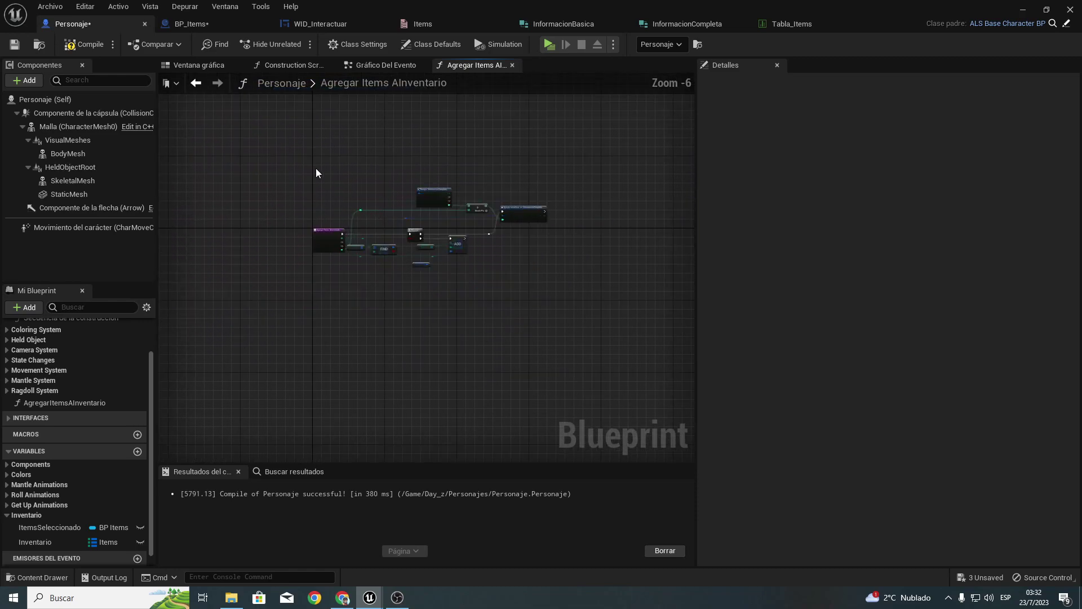
Step: Undo a stray straighten, then align the exec reroute point with Ajustar miembros using Q
{"action": "left_click_drag", "start_coordinate": [315, 168], "coordinate": [537, 218]}
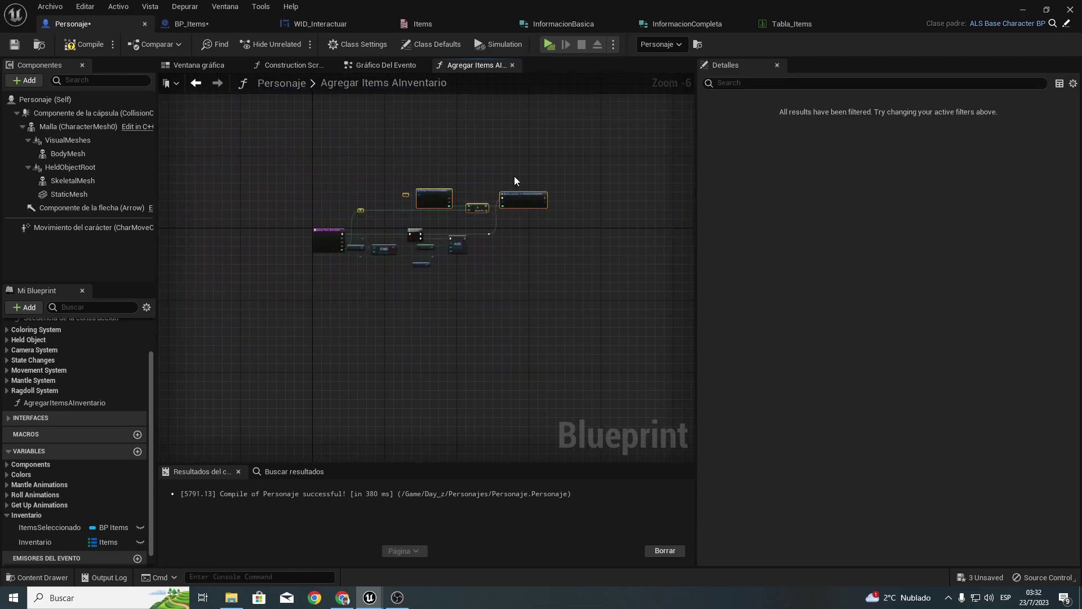
{"action": "key", "text": "ctrl+z"}
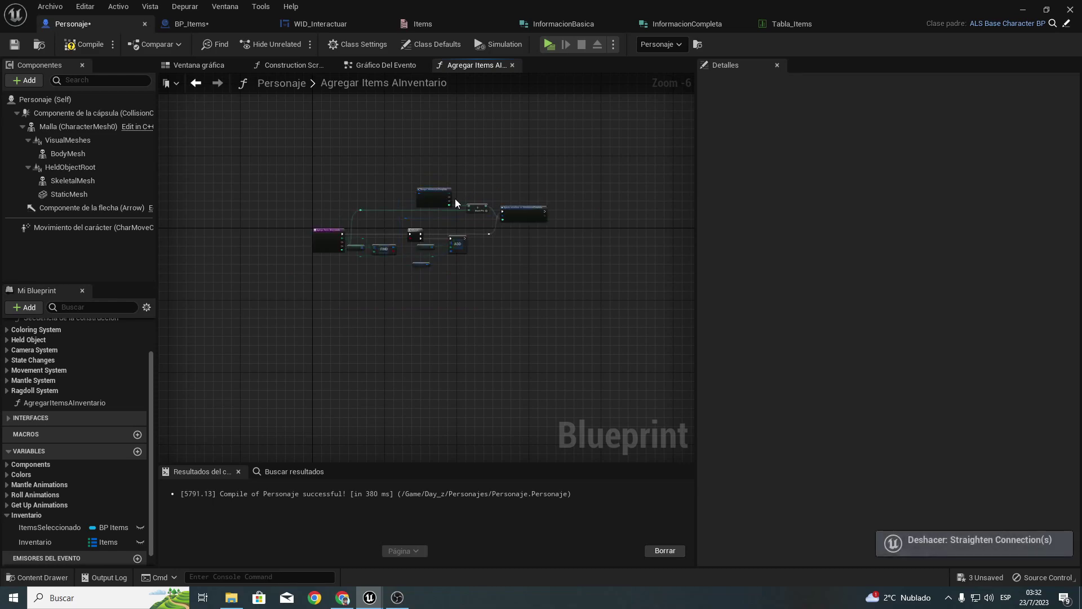
{"action": "scroll", "coordinate": [455, 198], "scroll_direction": "up", "scroll_amount": 3}
{"action": "left_click_drag", "start_coordinate": [306, 273], "coordinate": [628, 256]}
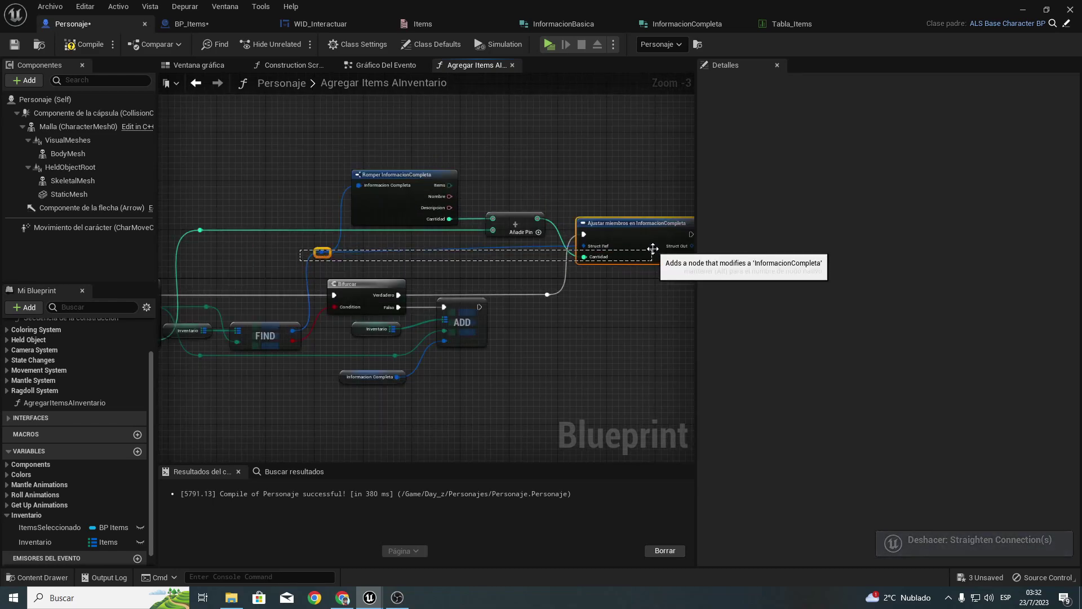
{"action": "key", "text": "q"}
{"action": "left_click", "coordinate": [594, 209]}
Step: Pan back over the entry node, Bifurcar and ADD, and select the FIND node
{"action": "scroll", "coordinate": [471, 228], "scroll_direction": "up", "scroll_amount": 3}
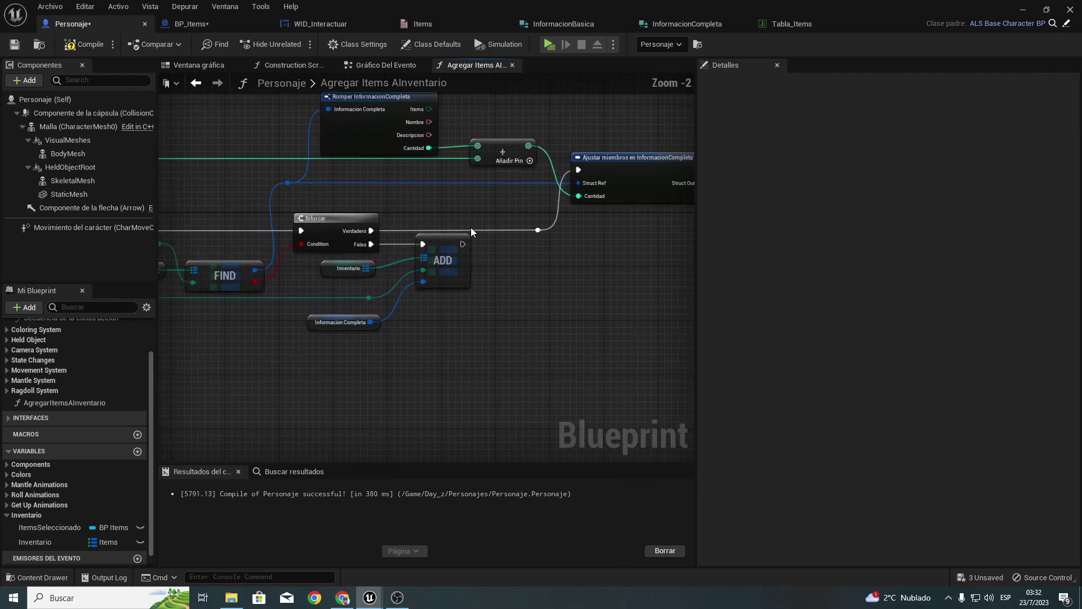
{"action": "mouse_move", "coordinate": [471, 228]}
{"action": "right_mouse_down"}
{"action": "mouse_move", "coordinate": [545, 217]}
{"action": "mouse_move", "coordinate": [427, 241]}
{"action": "mouse_move", "coordinate": [327, 235]}
{"action": "right_mouse_up"}
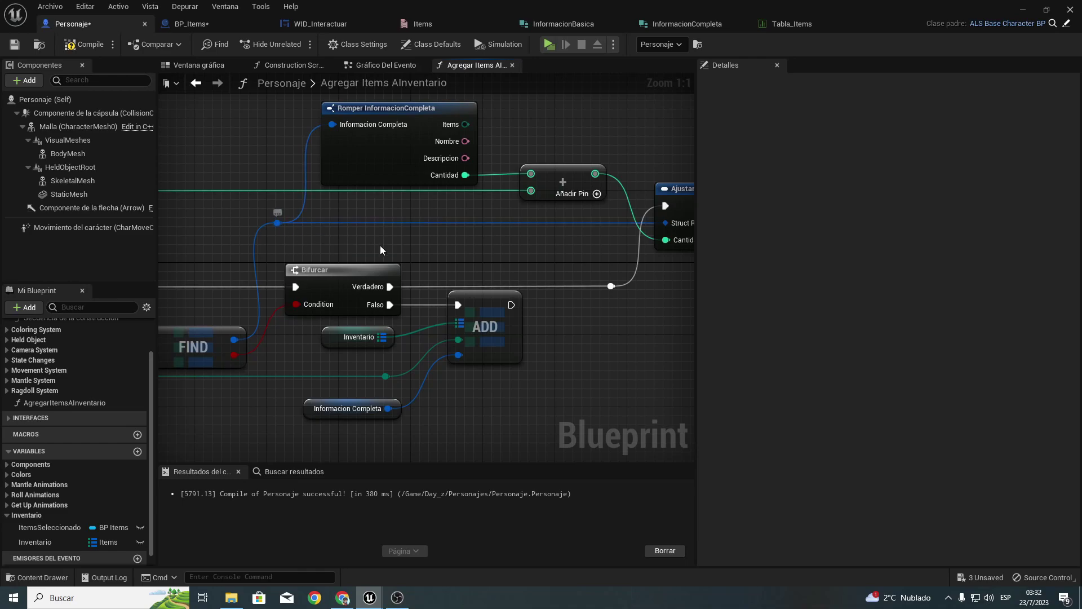
{"action": "mouse_move", "coordinate": [195, 242]}
{"action": "right_mouse_down"}
{"action": "mouse_move", "coordinate": [542, 255]}
{"action": "mouse_move", "coordinate": [333, 169]}
{"action": "right_mouse_up"}
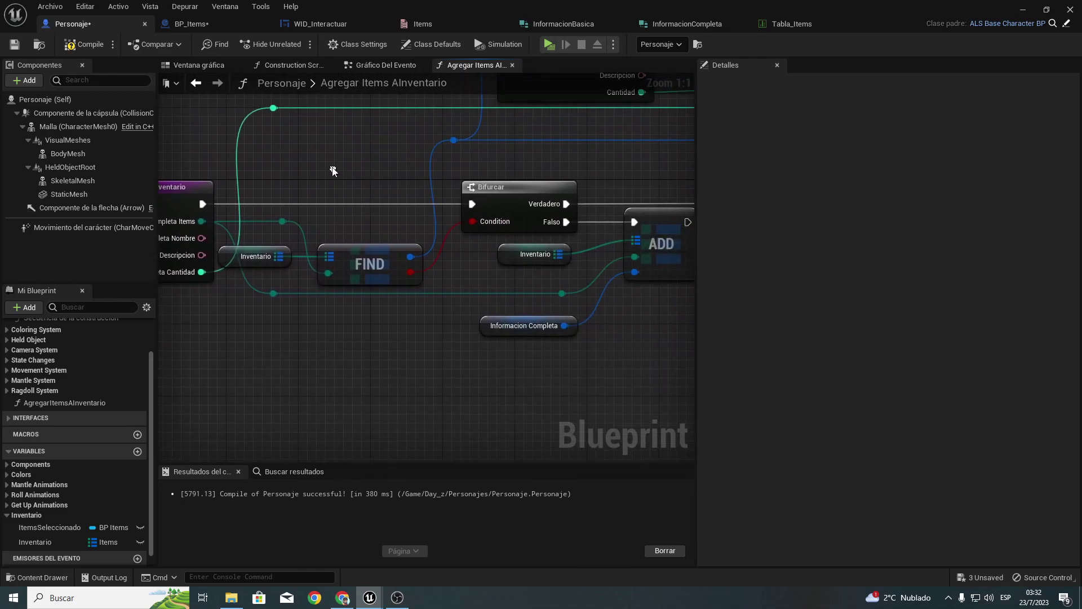
{"action": "mouse_move", "coordinate": [588, 150]}
{"action": "right_mouse_down"}
{"action": "mouse_move", "coordinate": [515, 240]}
{"action": "mouse_move", "coordinate": [699, 242]}
{"action": "mouse_move", "coordinate": [322, 257]}
{"action": "right_mouse_up"}
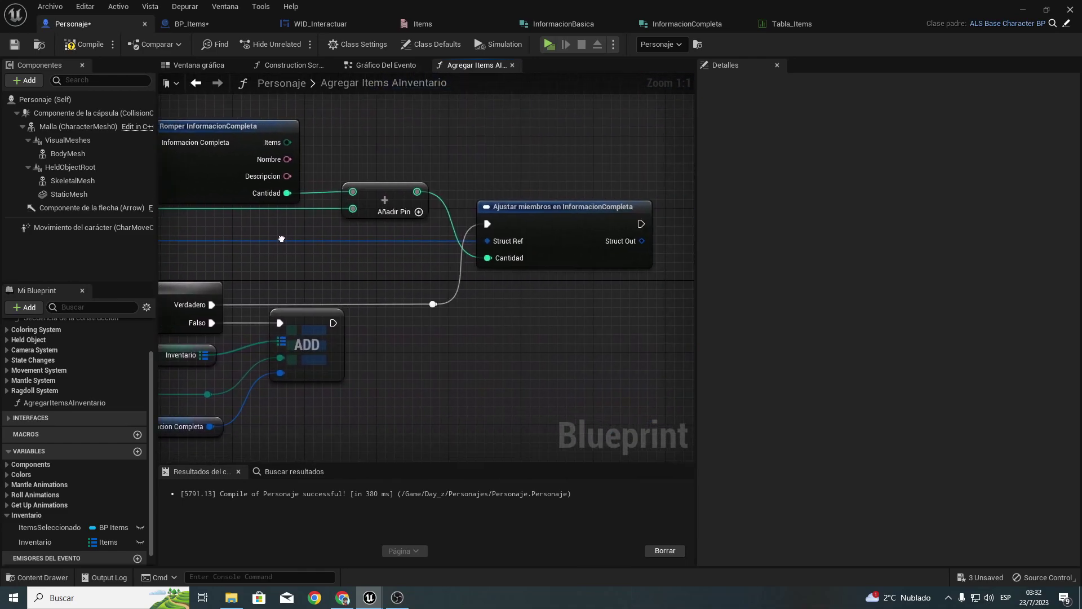
{"action": "right_click_drag", "start_coordinate": [374, 216], "coordinate": [688, 186]}
{"action": "right_click_drag", "start_coordinate": [311, 368], "coordinate": [319, 357]}
{"action": "left_click", "coordinate": [320, 354]}
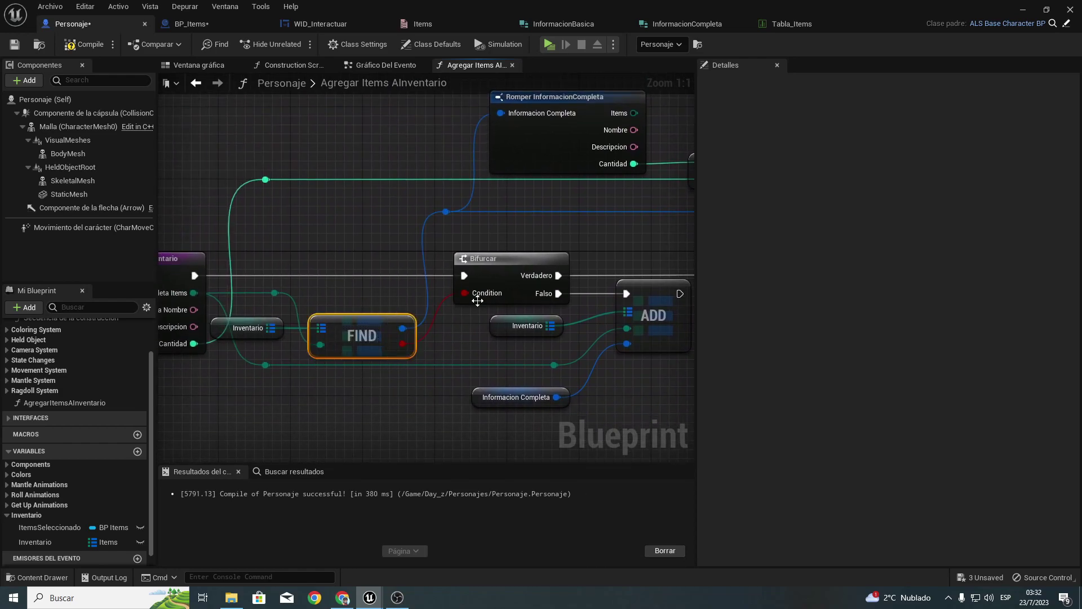
Step: Review Ajustar miembros, Romper InformacionCompleta and the addition node in the finished cluster
{"action": "right_click_drag", "start_coordinate": [479, 300], "coordinate": [236, 301]}
{"action": "right_click_drag", "start_coordinate": [424, 275], "coordinate": [294, 285]}
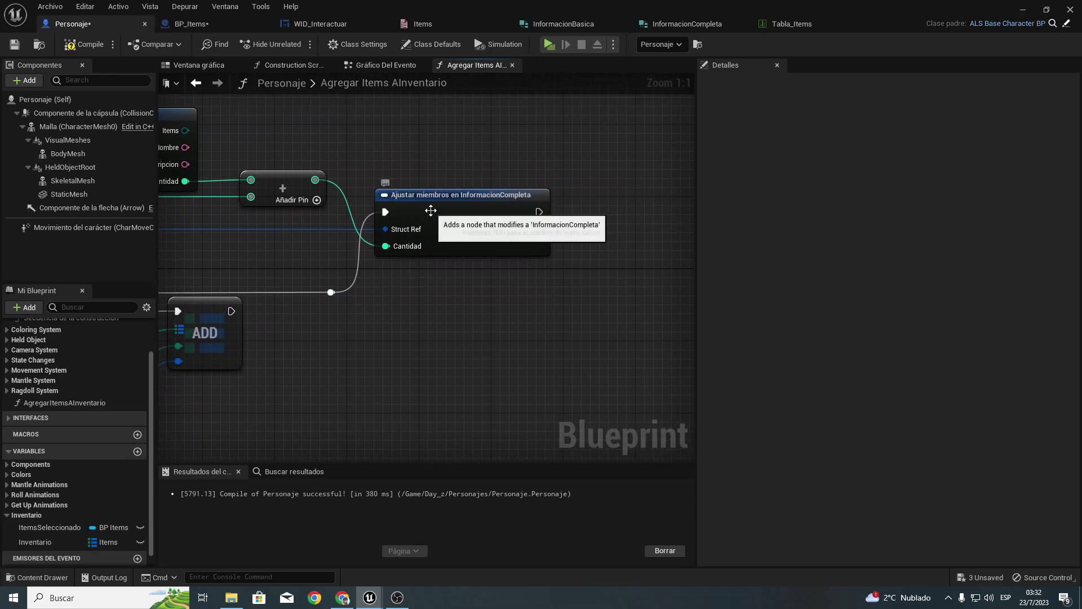
{"action": "right_click_drag", "start_coordinate": [373, 175], "coordinate": [508, 148]}
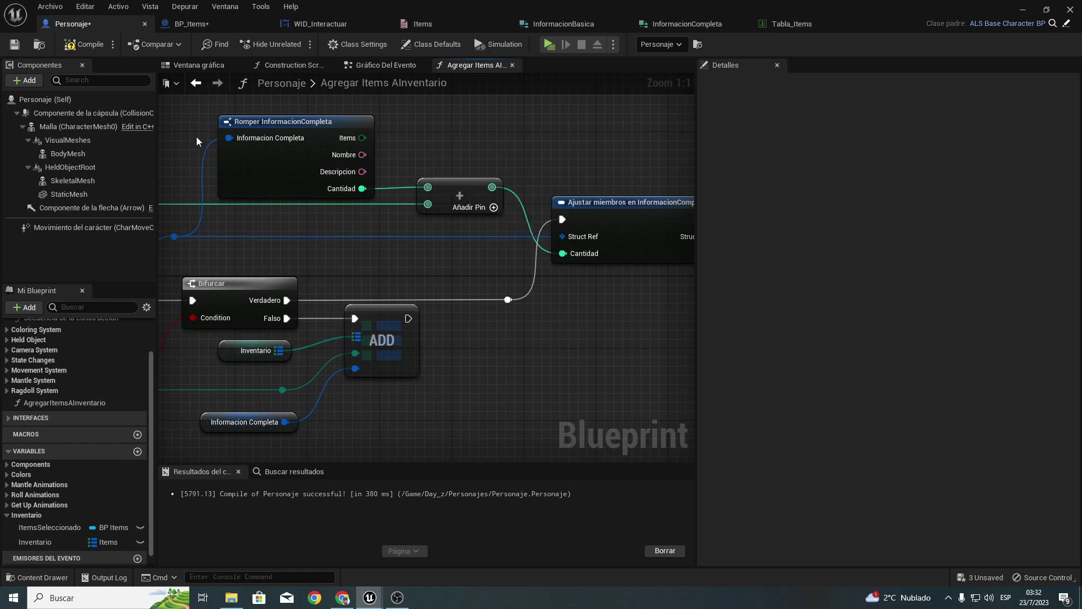
{"action": "left_click_drag", "start_coordinate": [196, 137], "coordinate": [478, 194]}
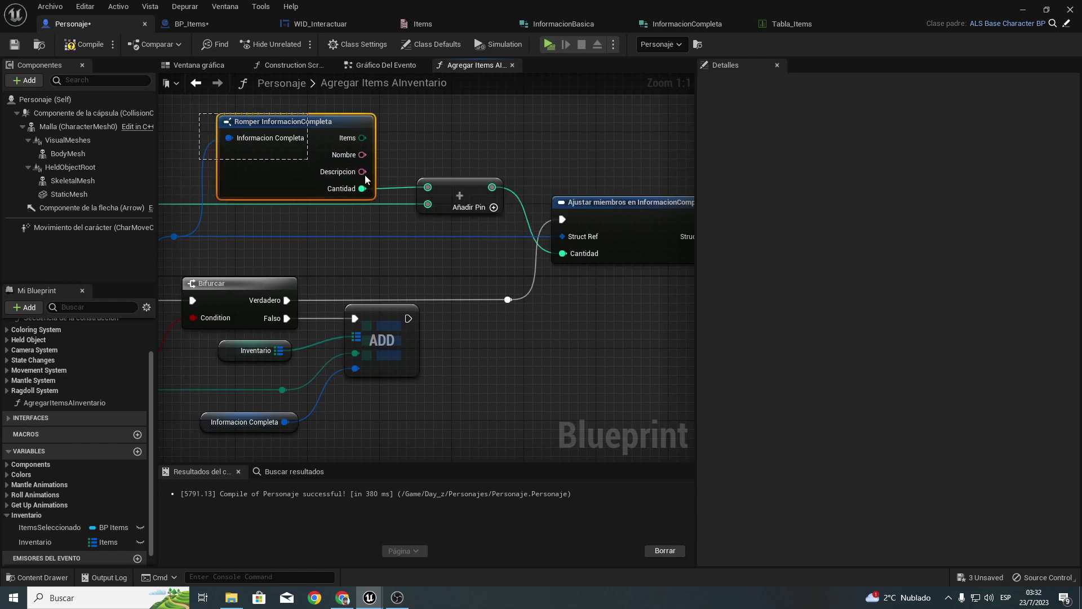
{"action": "left_click", "coordinate": [576, 301]}
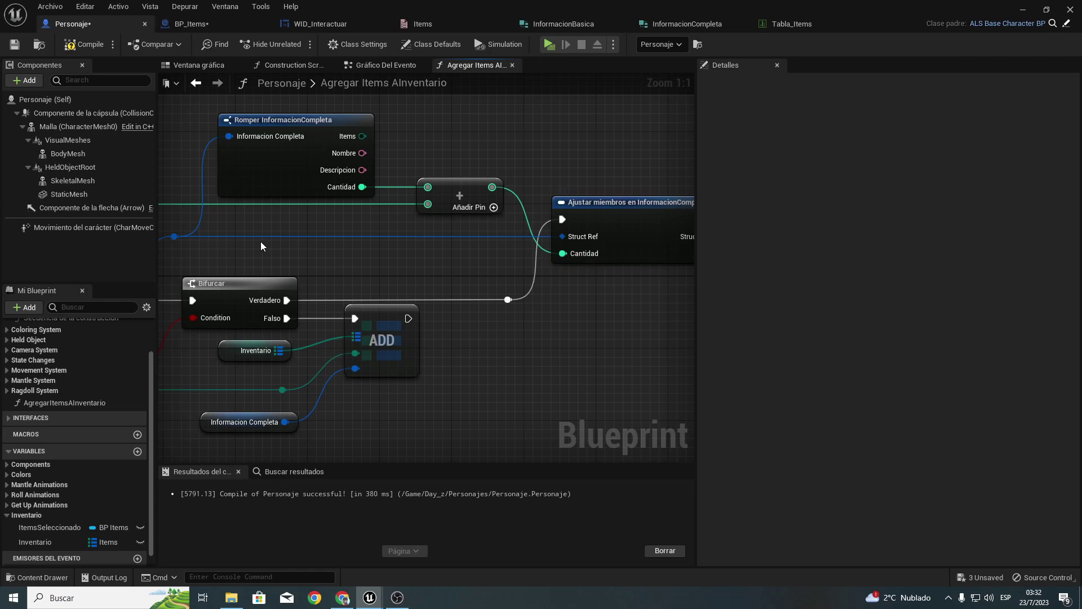
{"action": "mouse_move", "coordinate": [260, 241]}
{"action": "right_mouse_down"}
{"action": "mouse_move", "coordinate": [635, 246]}
{"action": "mouse_move", "coordinate": [615, 219]}
{"action": "right_mouse_up"}
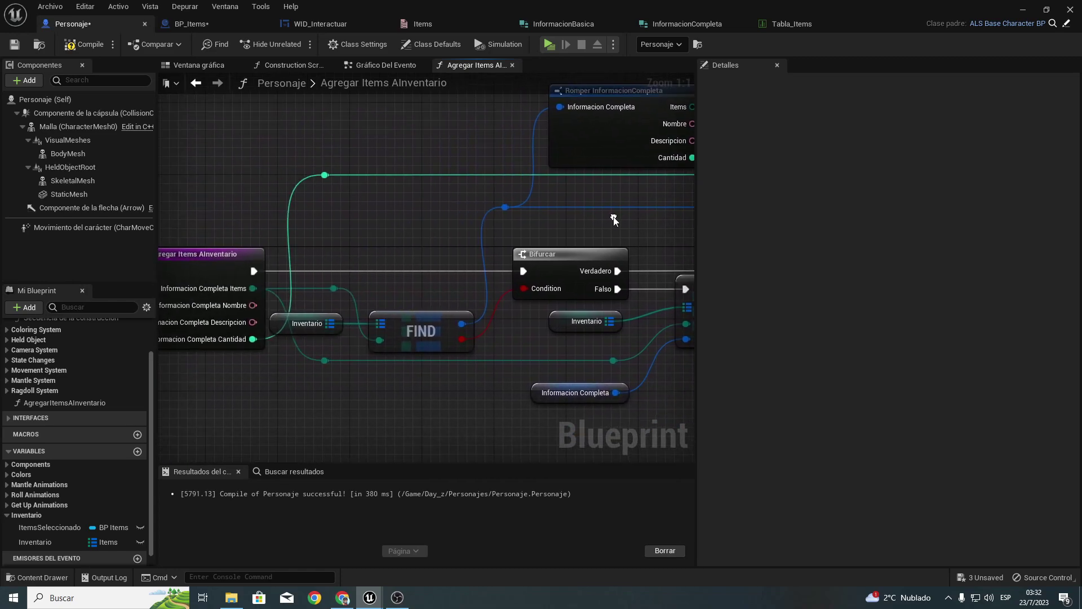
{"action": "right_click_drag", "start_coordinate": [505, 243], "coordinate": [235, 262]}
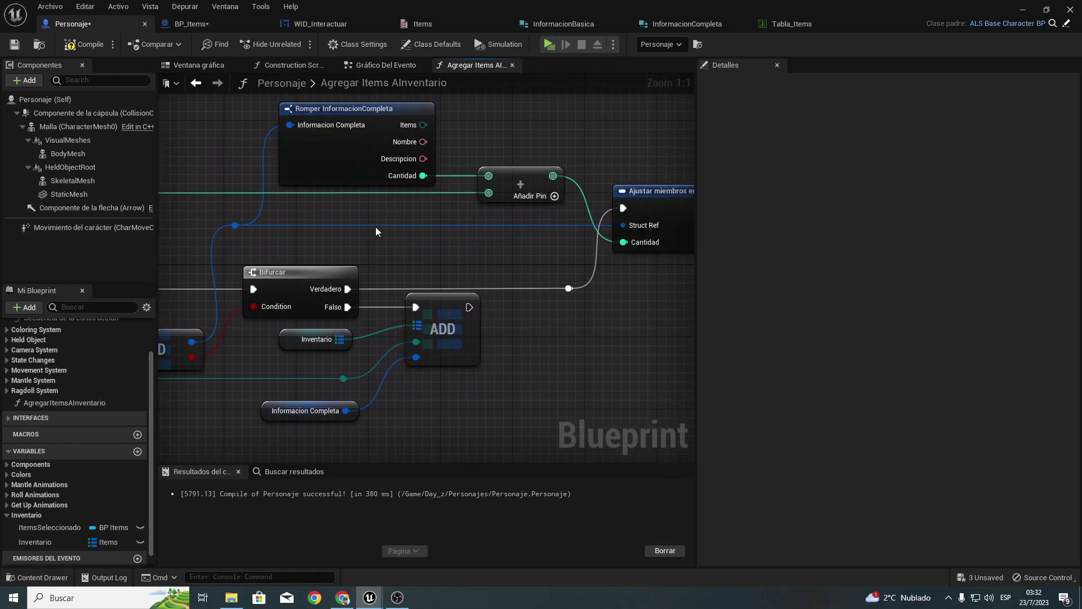
{"action": "right_click_drag", "start_coordinate": [408, 212], "coordinate": [432, 264]}
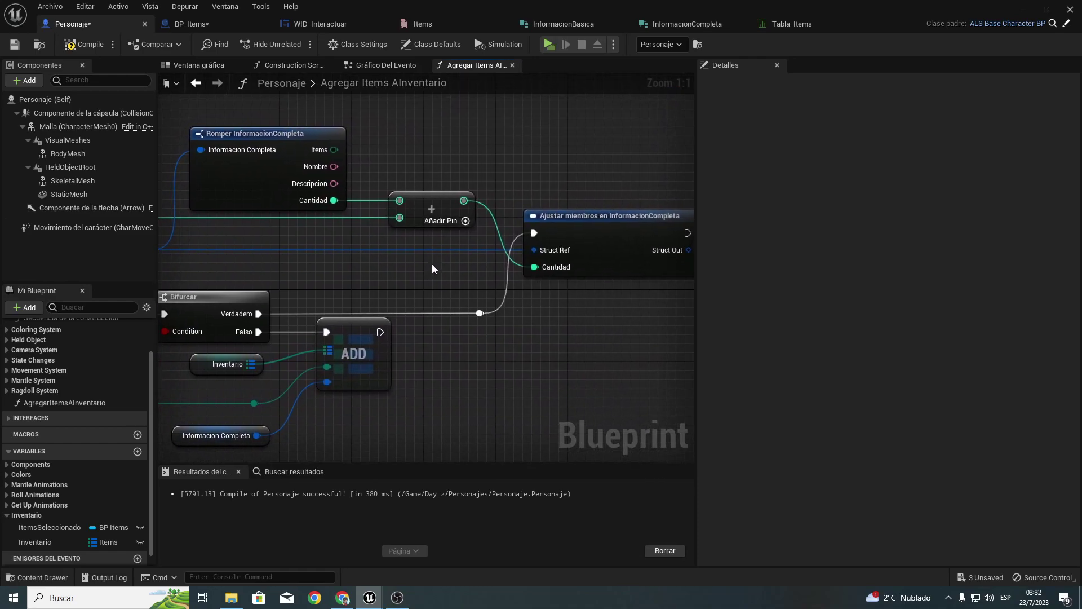
Step: Make the Inventario variable instance editable and exposed on spawn
{"action": "left_click", "coordinate": [45, 543]}
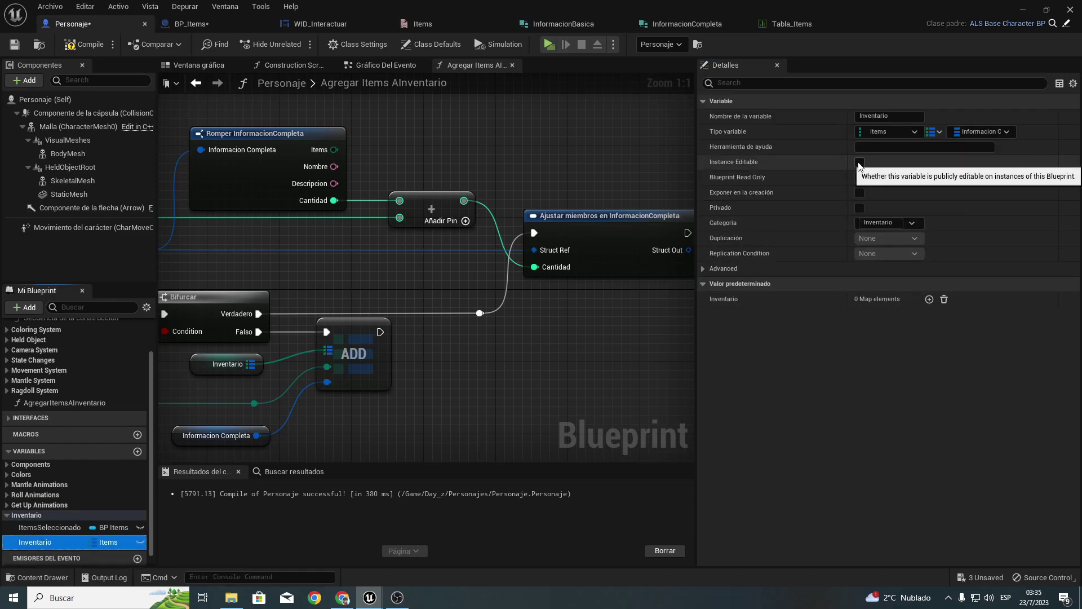
{"action": "left_click", "coordinate": [859, 163]}
{"action": "left_click", "coordinate": [860, 192]}
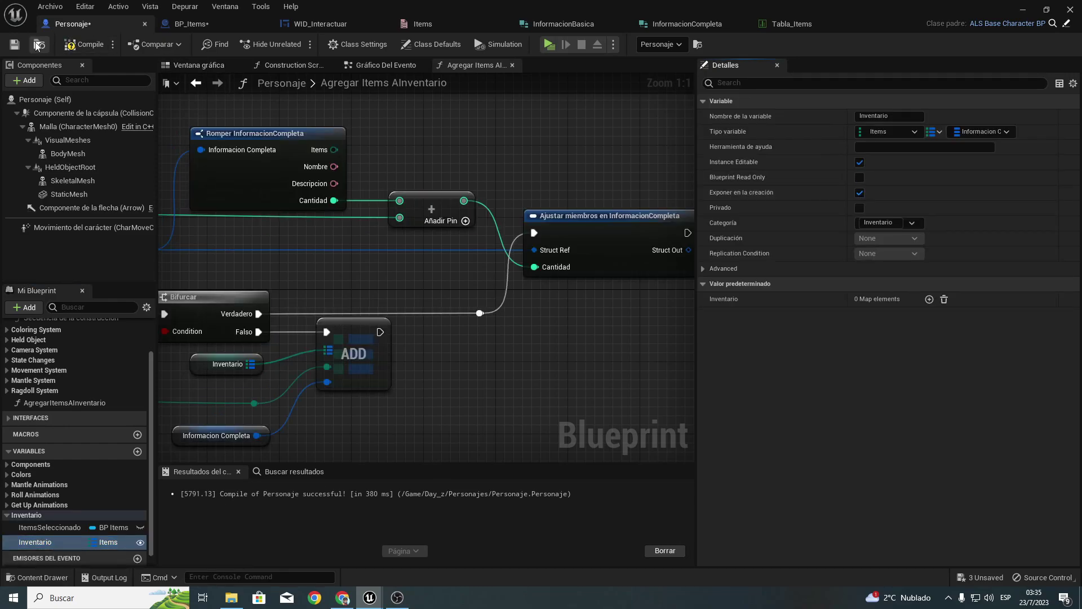
Step: Compile and save the Personaje blueprint, then switch to BP_Items
{"action": "left_click", "coordinate": [83, 44]}
{"action": "left_click", "coordinate": [15, 44]}
{"action": "left_click", "coordinate": [198, 29]}
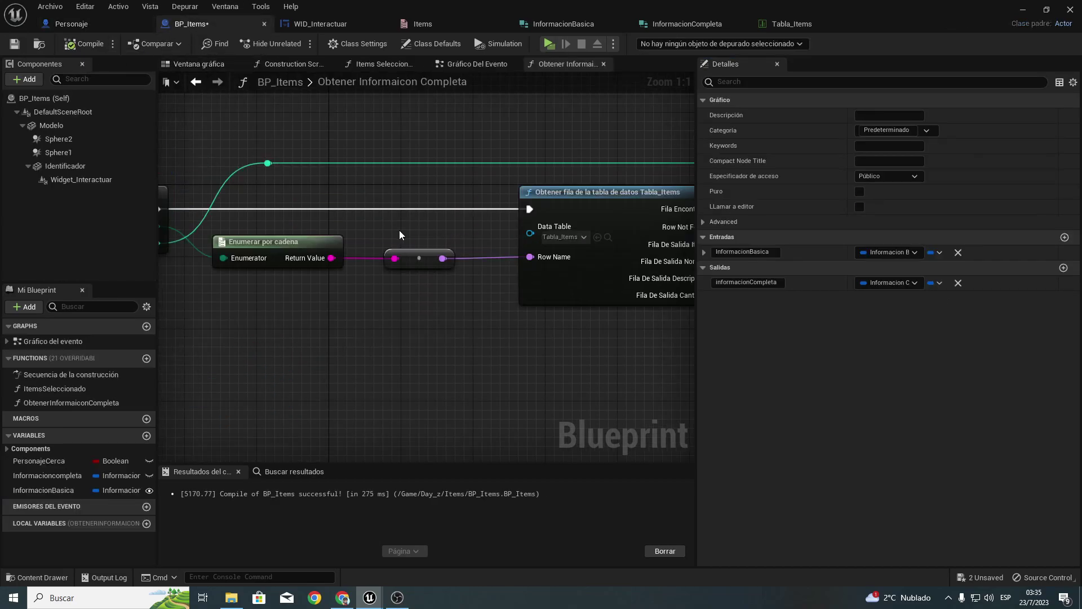
Step: Delete the Mostrar texto 'items tomado' node from the InputAction Interactuar event
{"action": "left_click", "coordinate": [478, 64]}
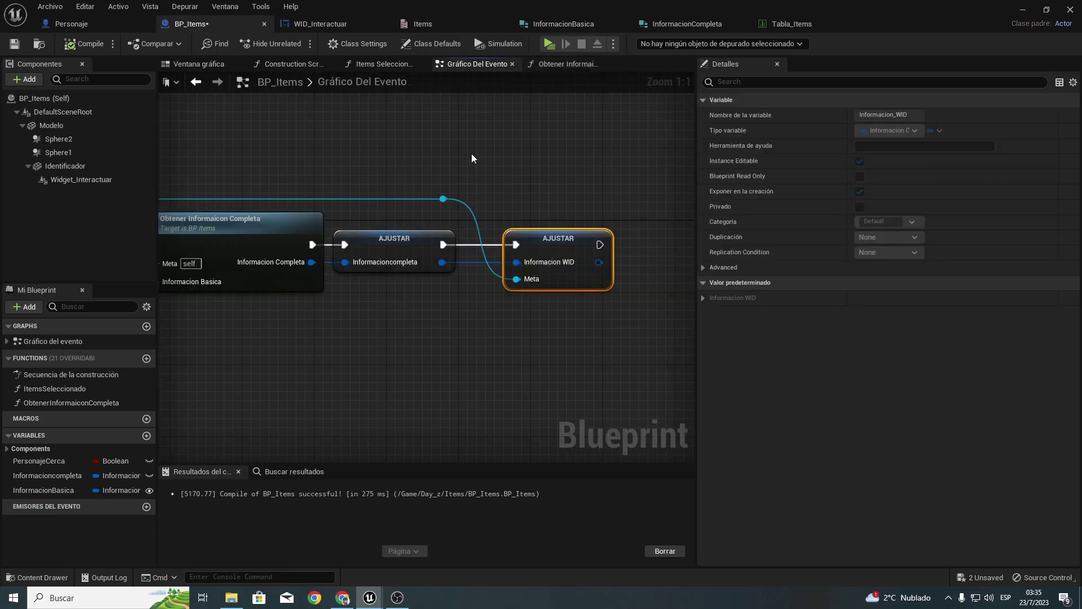
{"action": "scroll", "coordinate": [451, 236], "scroll_direction": "down", "scroll_amount": 4}
{"action": "scroll", "coordinate": [428, 263], "scroll_direction": "up", "scroll_amount": 4}
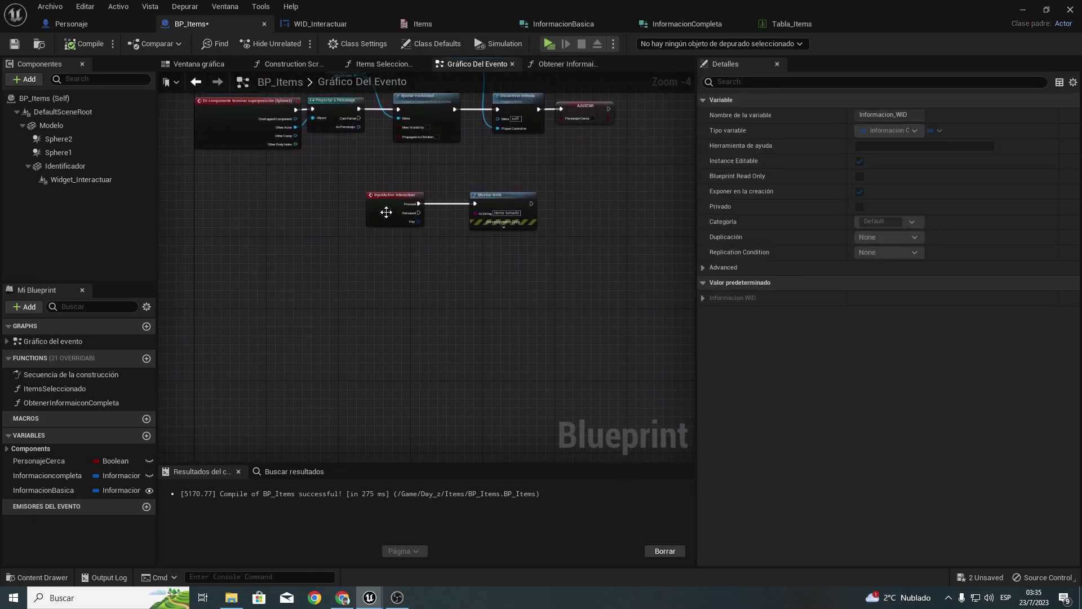
{"action": "left_click_drag", "start_coordinate": [315, 266], "coordinate": [564, 166]}
{"action": "mouse_move", "coordinate": [493, 186]}
{"action": "right_mouse_down"}
{"action": "mouse_move", "coordinate": [280, 253]}
{"action": "mouse_move", "coordinate": [582, 358]}
{"action": "mouse_move", "coordinate": [361, 269]}
{"action": "right_mouse_up"}
{"action": "left_click_drag", "start_coordinate": [445, 204], "coordinate": [597, 368]}
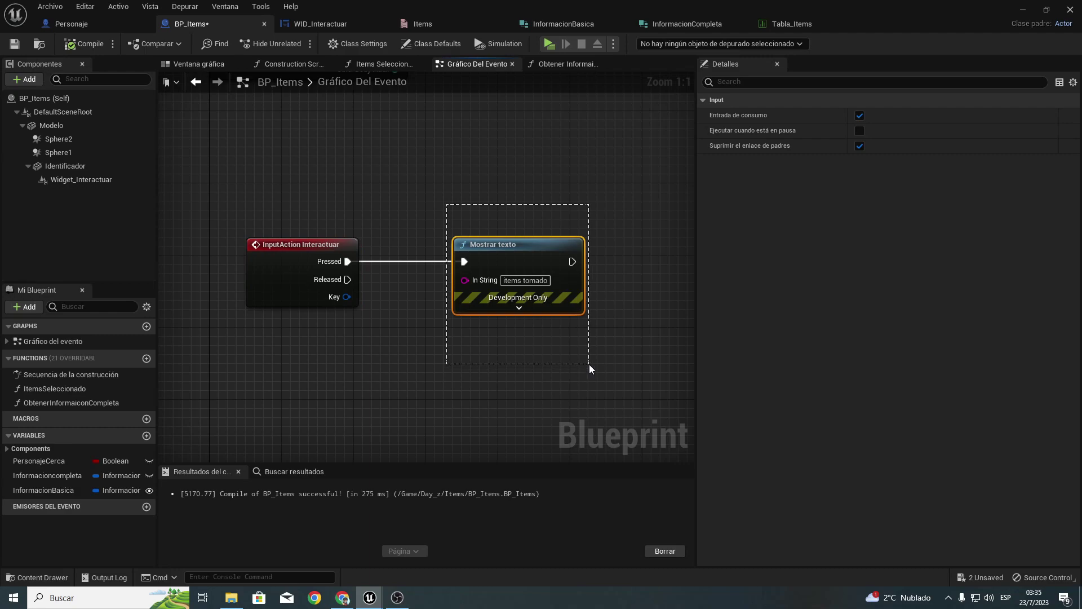
{"action": "key", "text": "Delete"}
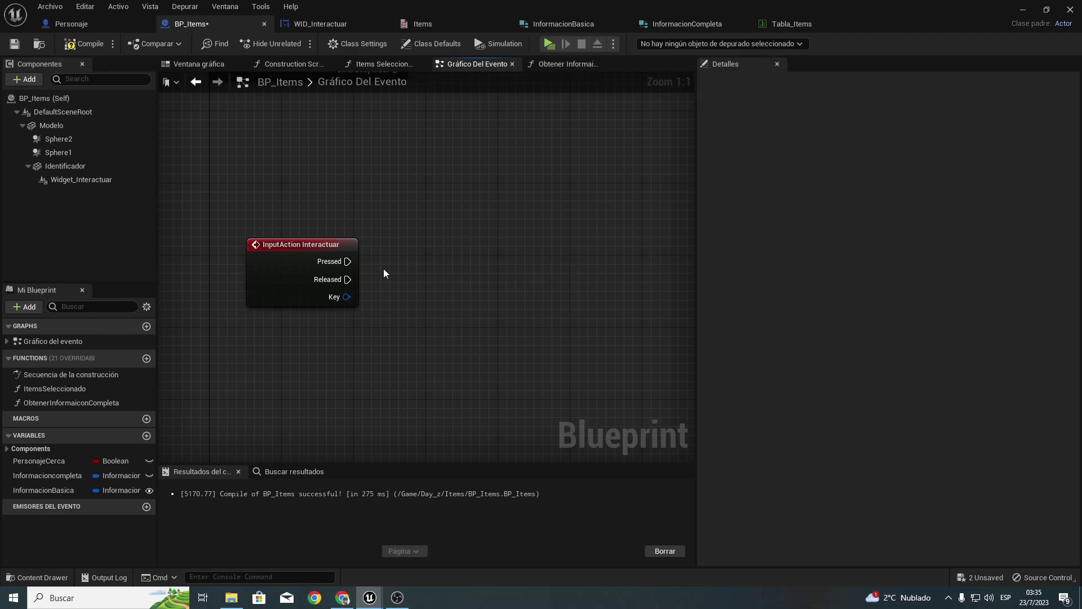
Step: Move Evento BeginPlay further left to make room for a Secuencia node after it
{"action": "right_click_drag", "start_coordinate": [384, 273], "coordinate": [383, 293]}
{"action": "scroll", "coordinate": [459, 270], "scroll_direction": "down", "scroll_amount": 5}
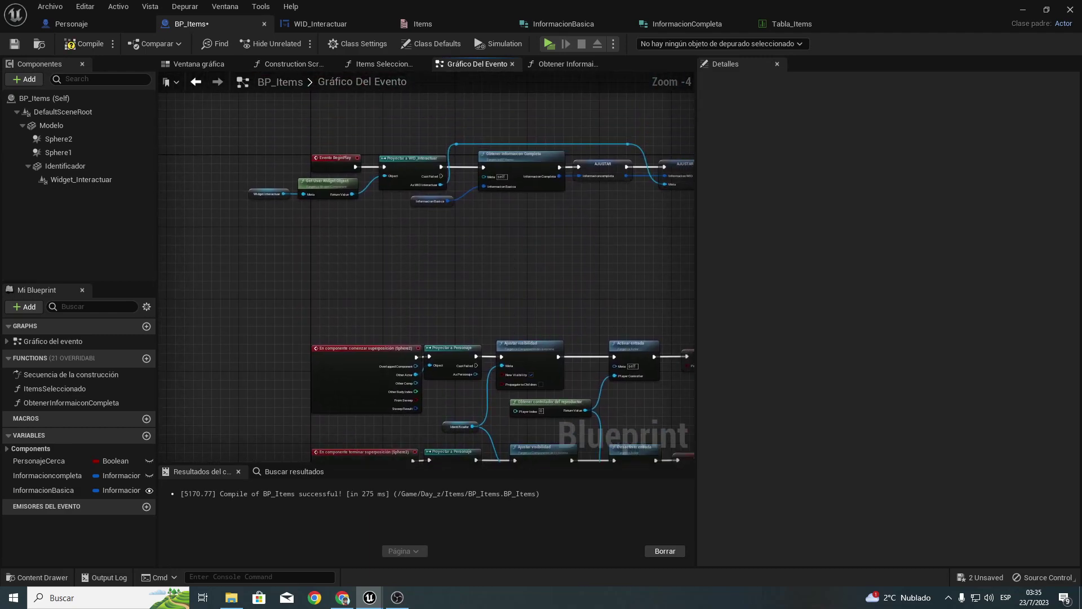
{"action": "right_click_drag", "start_coordinate": [432, 192], "coordinate": [395, 283]}
{"action": "scroll", "coordinate": [394, 283], "scroll_direction": "up", "scroll_amount": 4}
{"action": "left_click", "coordinate": [395, 283]}
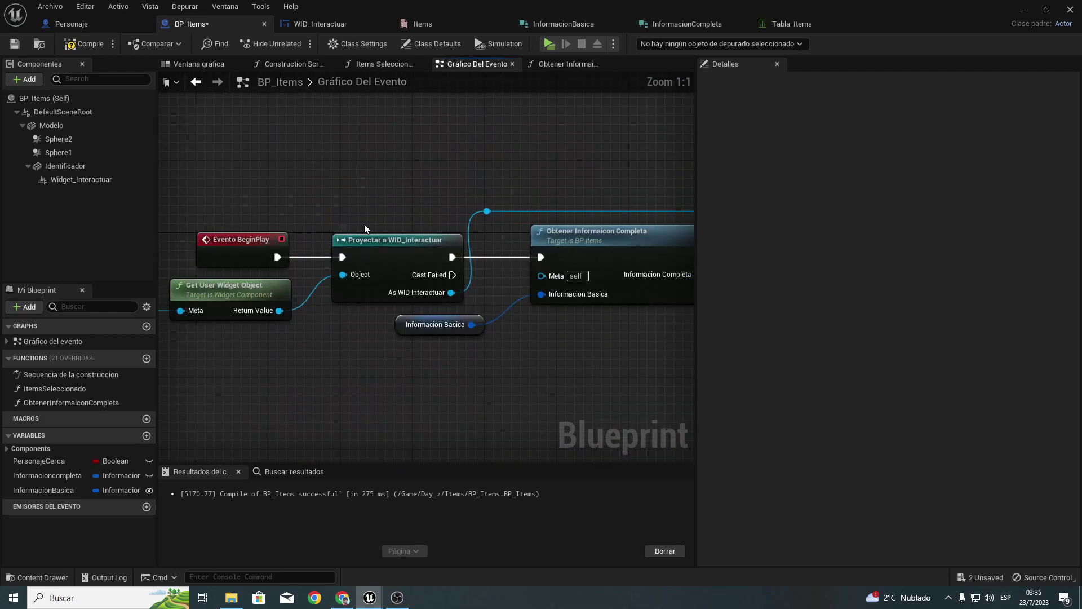
{"action": "right_click_drag", "start_coordinate": [313, 255], "coordinate": [522, 226]}
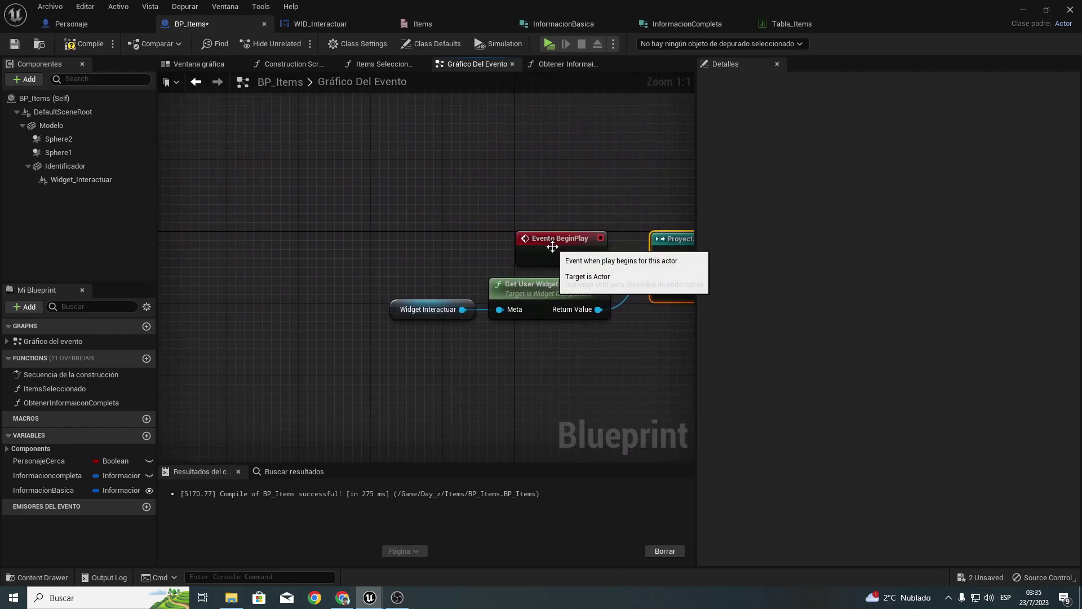
{"action": "mouse_move", "coordinate": [557, 242]}
{"action": "left_mouse_down"}
{"action": "mouse_move", "coordinate": [268, 245]}
{"action": "mouse_move", "coordinate": [382, 256]}
{"action": "left_mouse_up"}
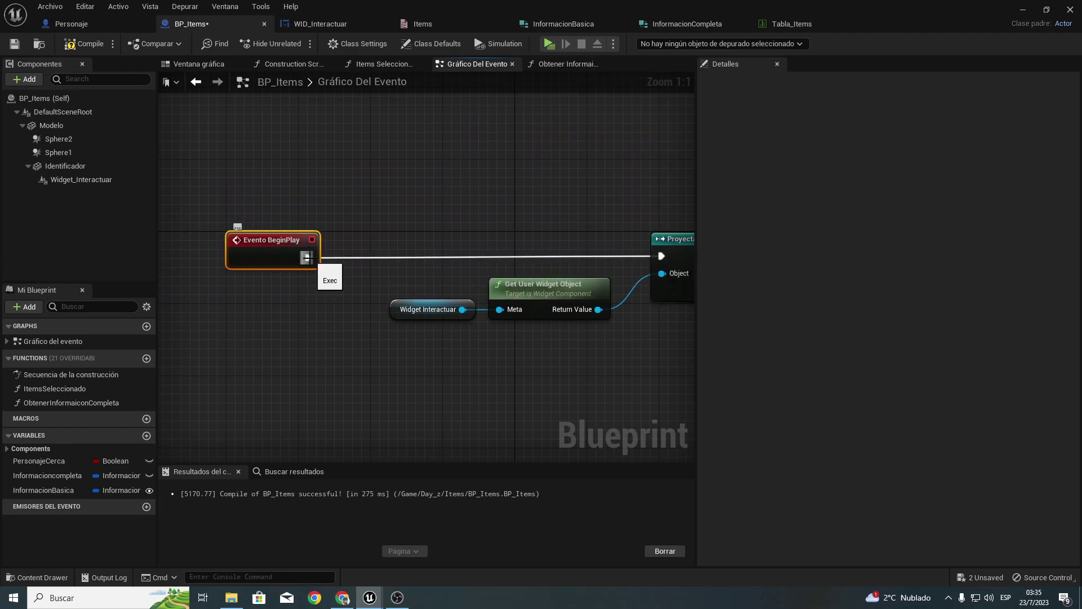
{"action": "type", "text": "sq"}
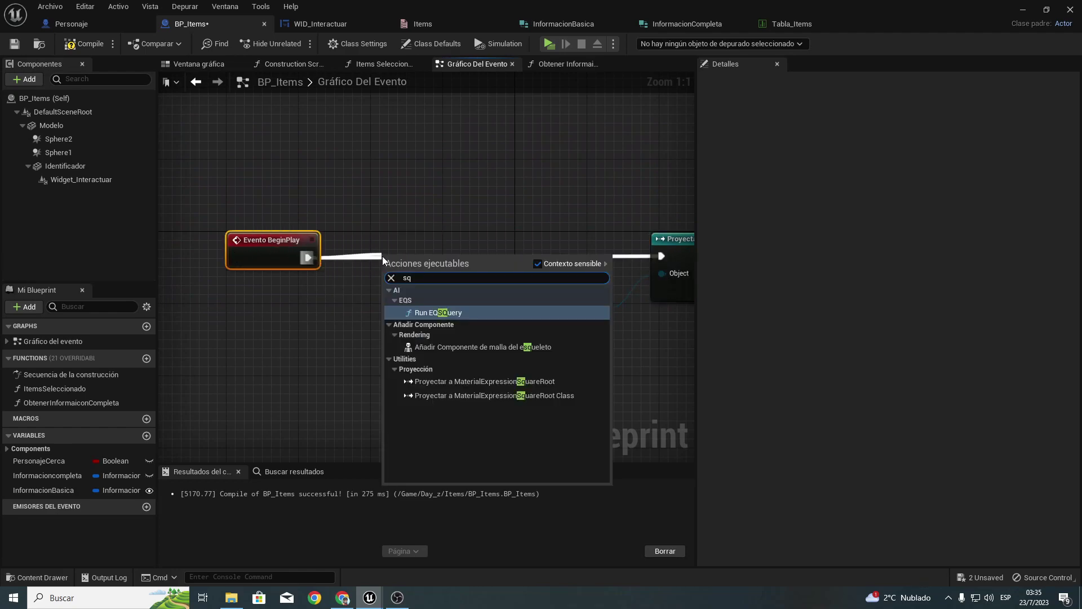
Step: Place a Secuencia node right after Evento BeginPlay
{"action": "key", "text": "Escape"}
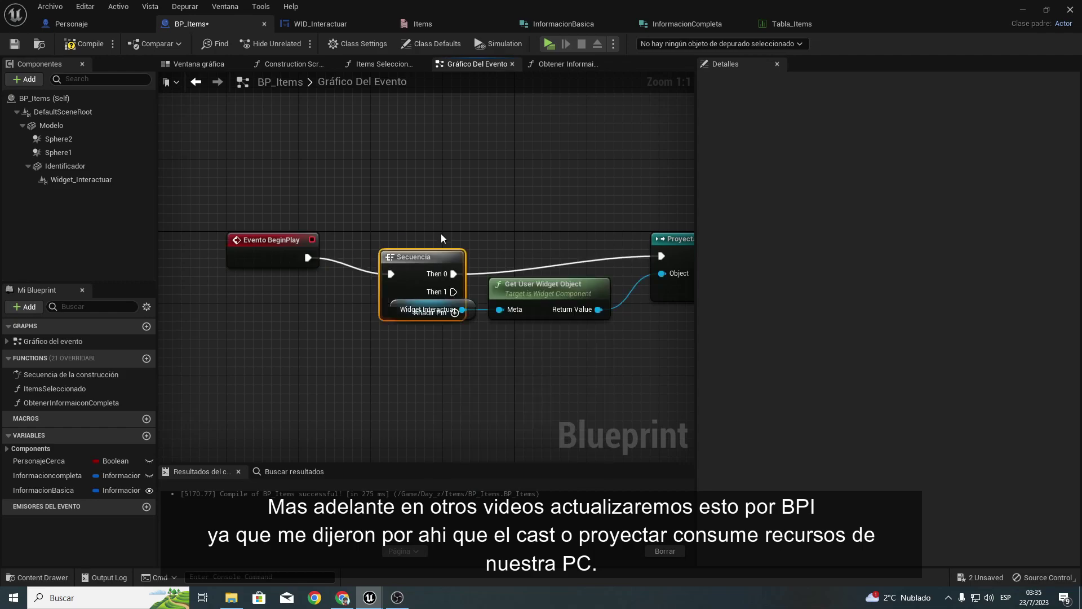
{"action": "left_click_drag", "start_coordinate": [403, 249], "coordinate": [374, 252]}
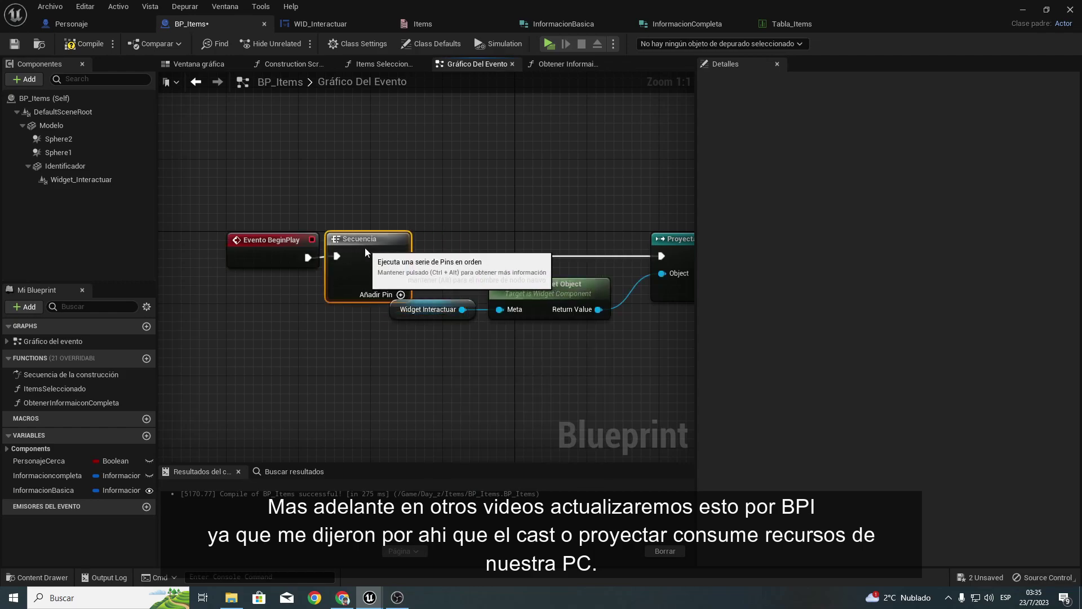
{"action": "scroll", "coordinate": [255, 202], "scroll_direction": "down", "scroll_amount": 3}
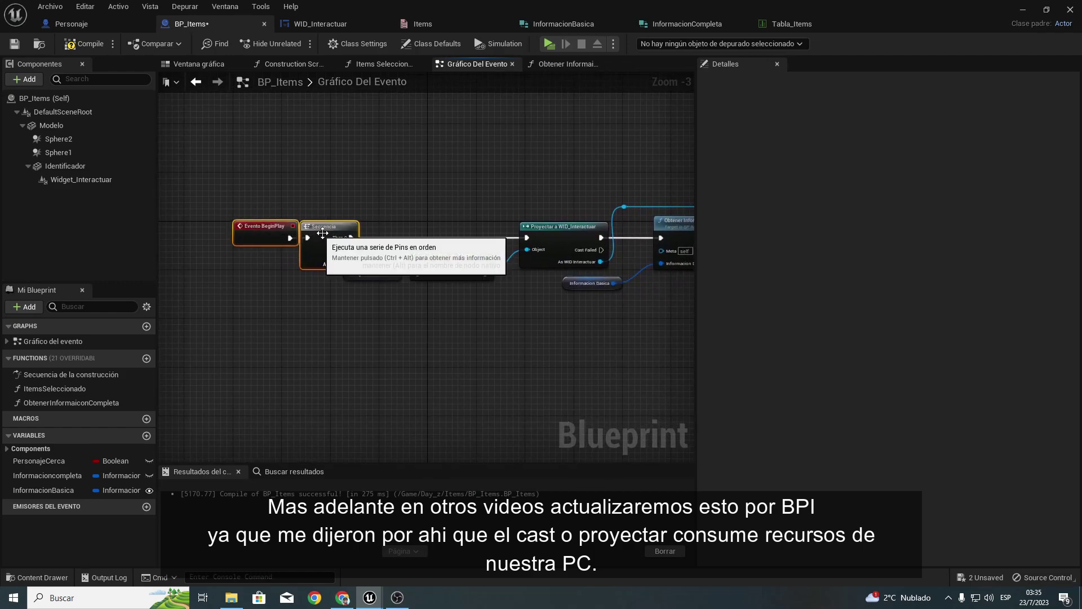
{"action": "right_click_drag", "start_coordinate": [292, 215], "coordinate": [202, 177]}
Step: Add a Proyectar a Personaje cast node from the sequence's Then 1 output
{"action": "left_click_drag", "start_coordinate": [261, 212], "coordinate": [328, 303]}
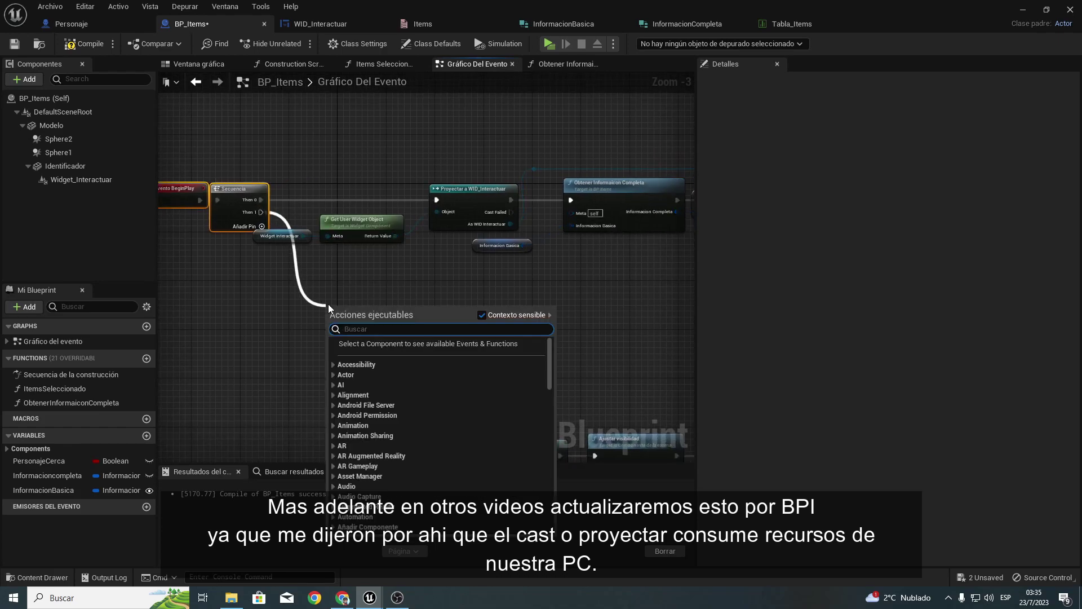
{"action": "type", "text": "person"}
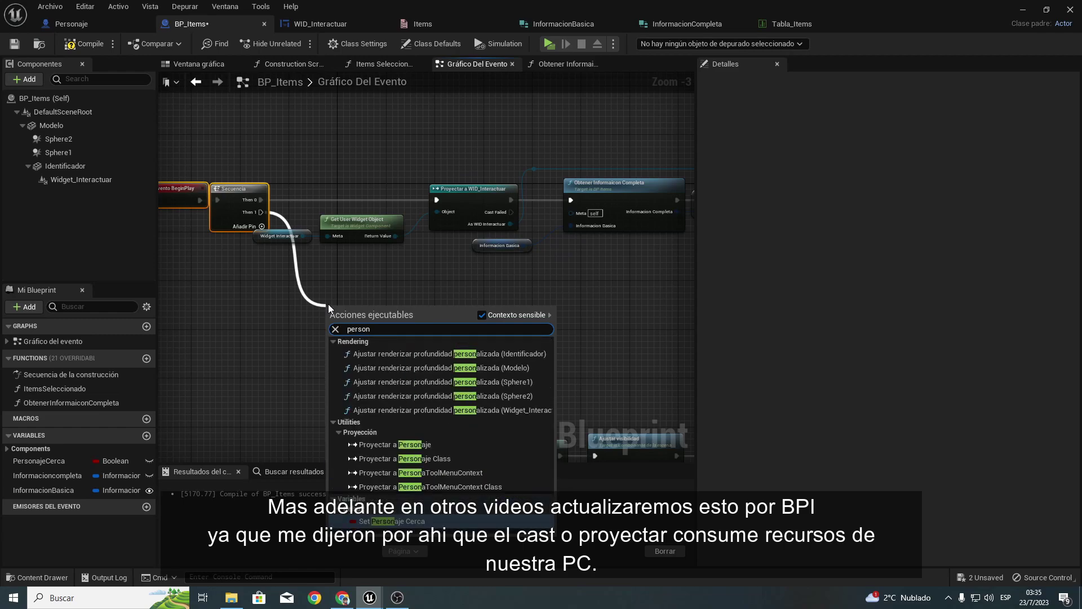
{"action": "key", "text": "Down"}
{"action": "key", "text": "Down"}
{"action": "key", "text": "Up"}
{"action": "key", "text": "Return"}
Step: Feed Obtener carácter del reproductor into the cast's Object input
{"action": "scroll", "coordinate": [329, 305], "scroll_direction": "up", "scroll_amount": 3}
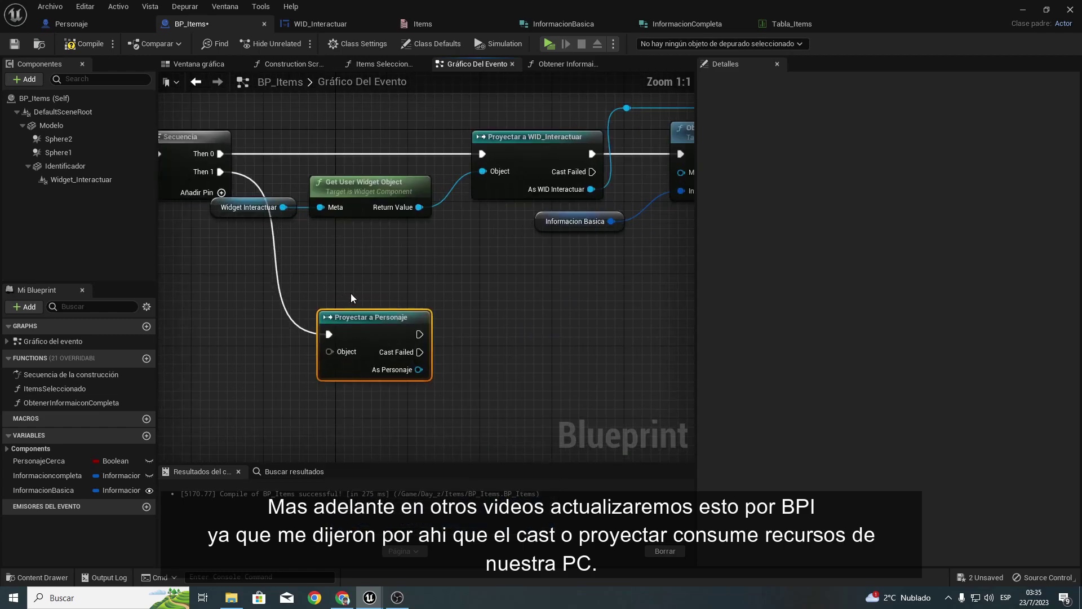
{"action": "left_click_drag", "start_coordinate": [368, 293], "coordinate": [254, 297]}
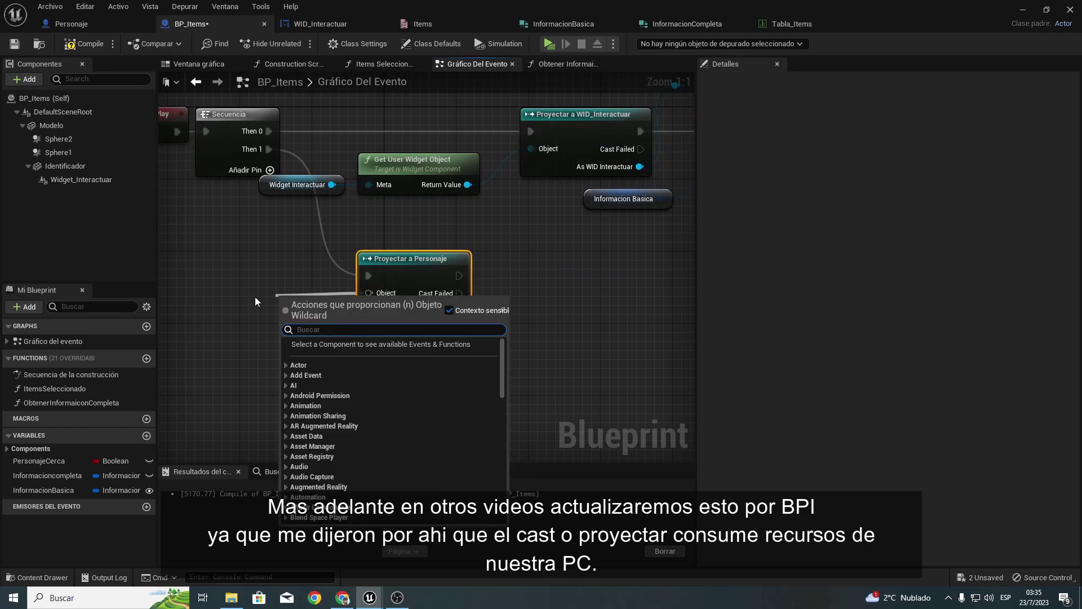
{"action": "type", "text": "obtener"}
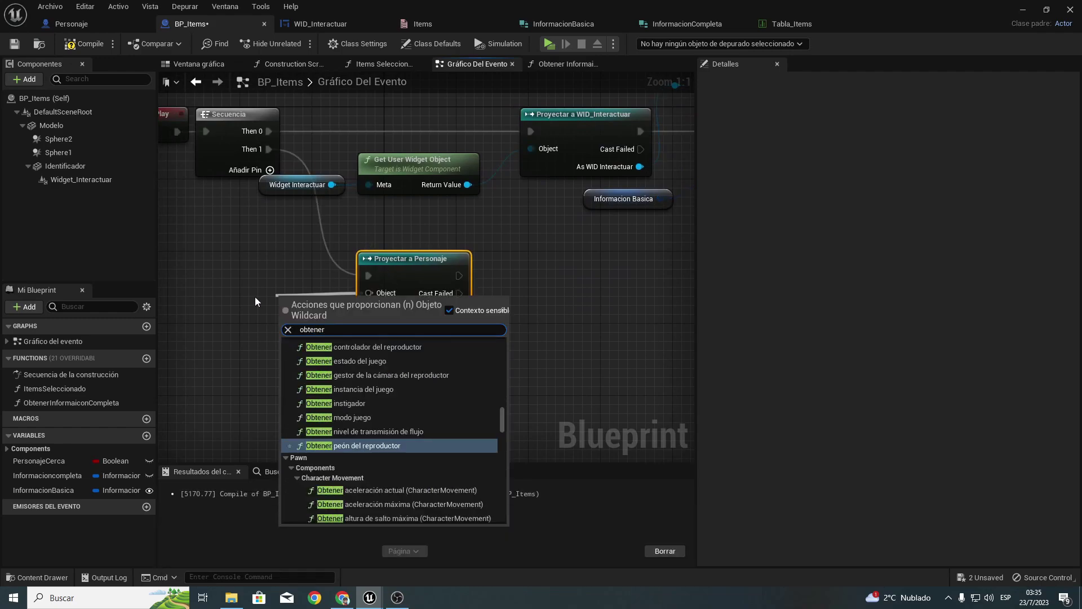
{"action": "type", "text": "c"}
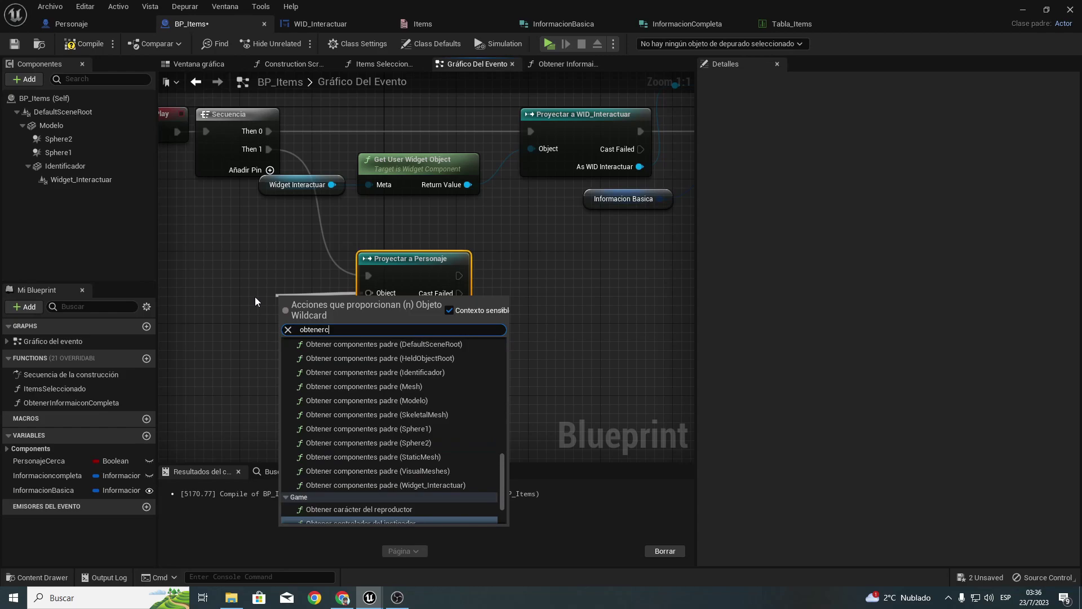
{"action": "key", "text": "Up"}
{"action": "key", "text": "Return"}
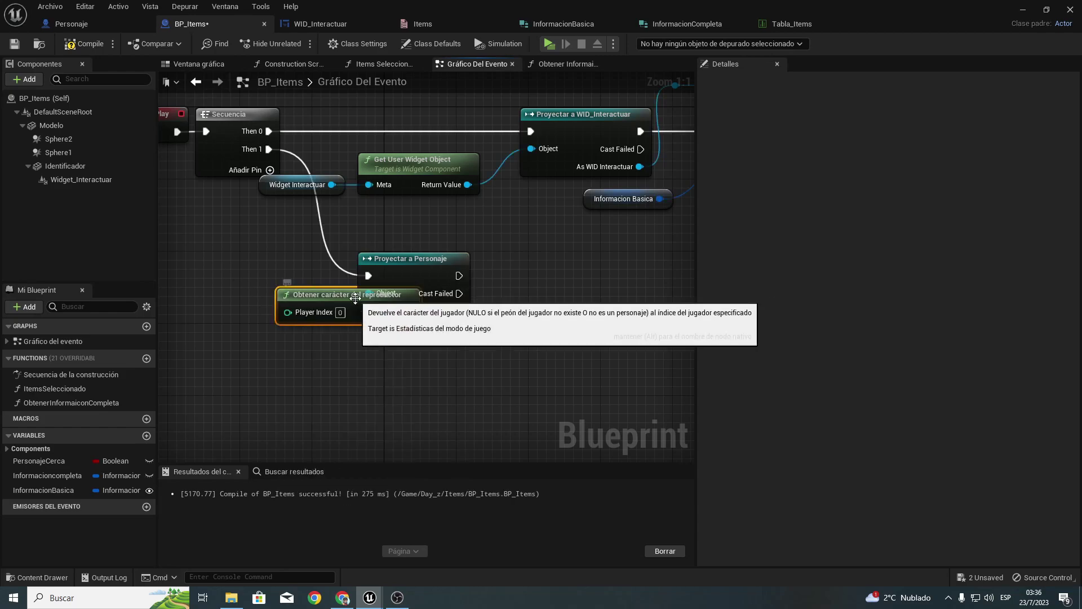
{"action": "left_click_drag", "start_coordinate": [354, 292], "coordinate": [250, 291]}
Step: Promote the cast's As Personaje output to a variable named Personaje_Ref
{"action": "left_click_drag", "start_coordinate": [313, 338], "coordinate": [485, 241]}
{"action": "key", "text": "q"}
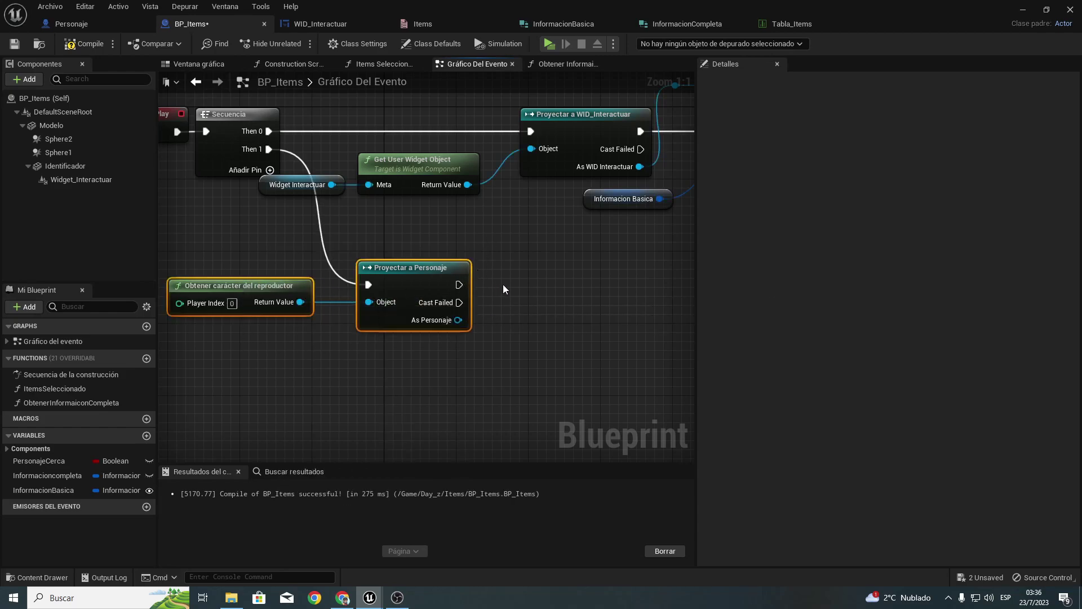
{"action": "right_click", "coordinate": [457, 319]}
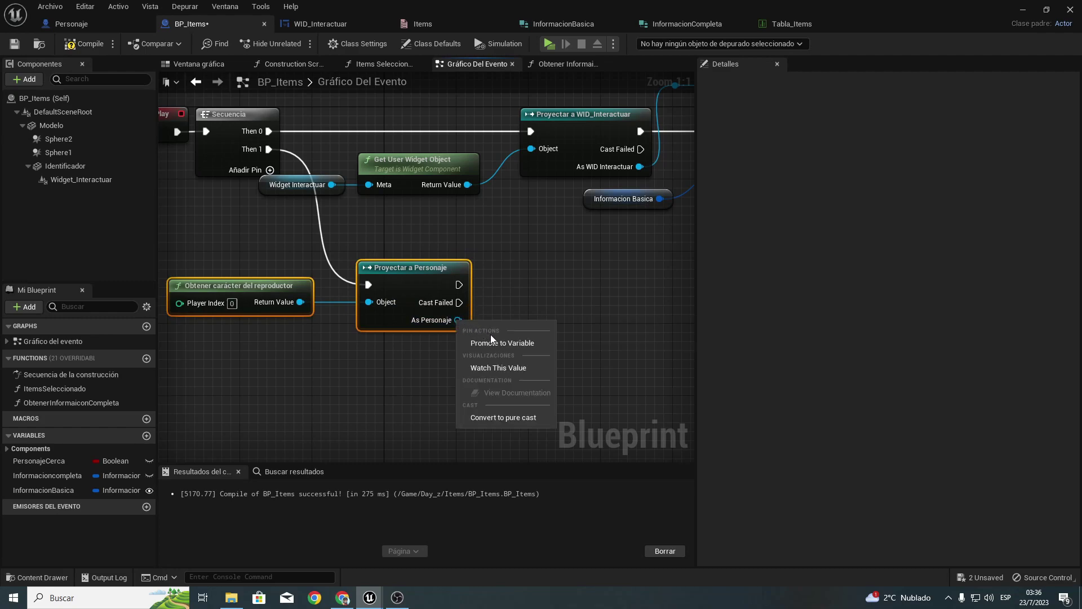
{"action": "left_click", "coordinate": [490, 345]}
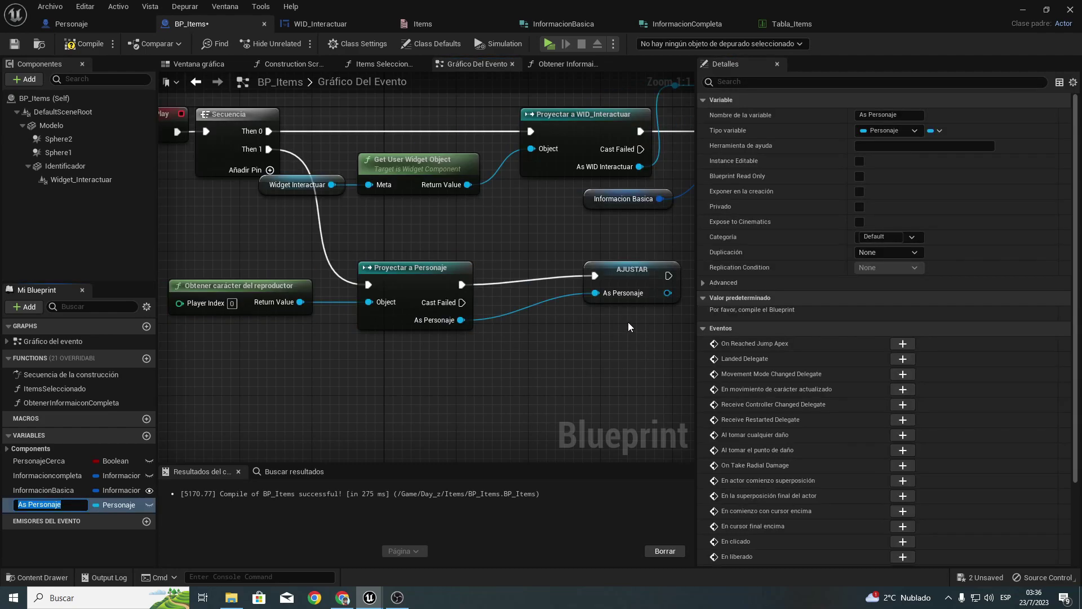
{"action": "type", "text": "Perso"}
{"action": "key", "text": "Return"}
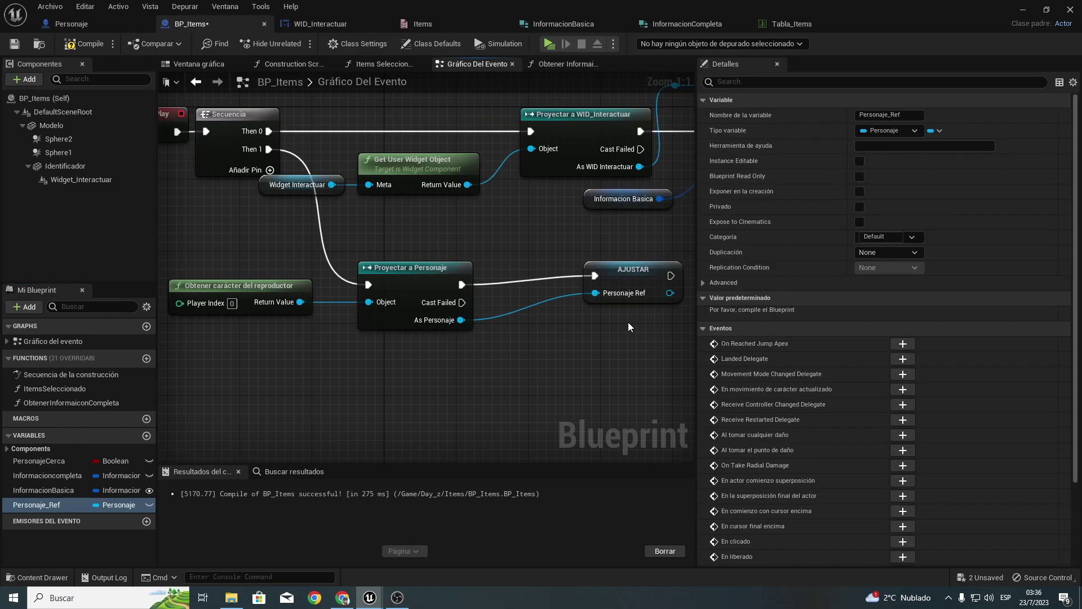
{"action": "left_click_drag", "start_coordinate": [642, 278], "coordinate": [571, 287]}
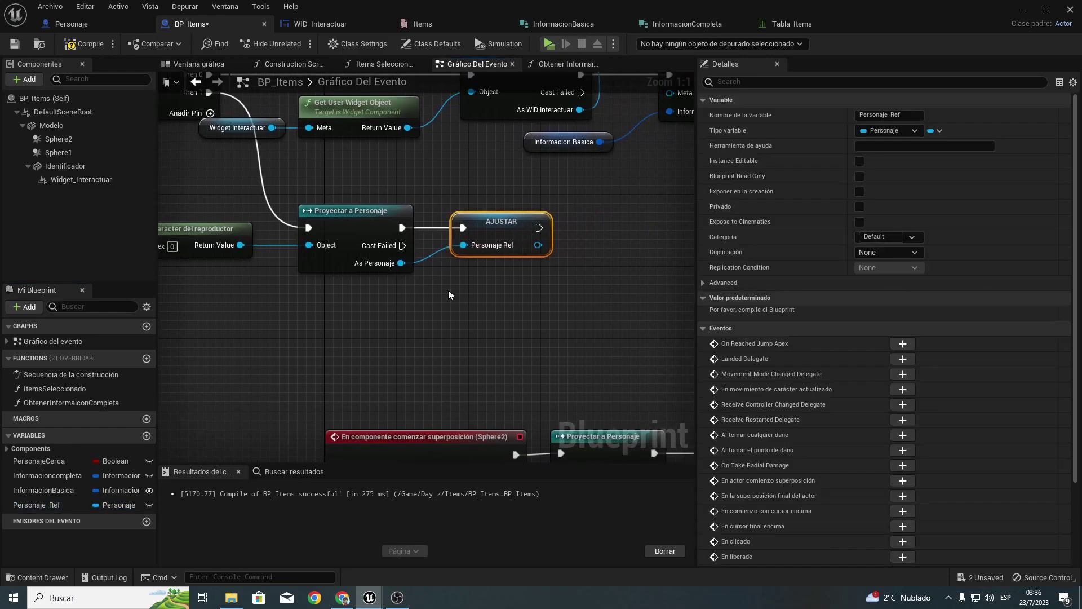
{"action": "scroll", "coordinate": [448, 290], "scroll_direction": "down", "scroll_amount": 1}
{"action": "mouse_move", "coordinate": [448, 290]}
{"action": "right_mouse_down"}
{"action": "mouse_move", "coordinate": [425, 274]}
{"action": "mouse_move", "coordinate": [403, 104]}
{"action": "right_mouse_up"}
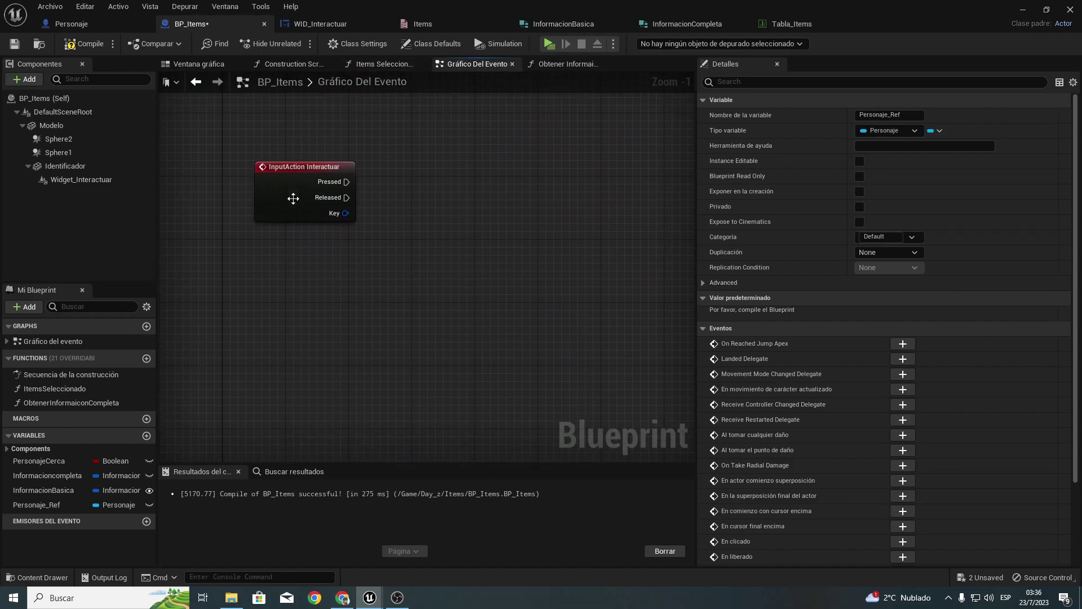
Step: Place a Personaje_Ref getter below the InputAction Interactuar event
{"action": "mouse_move", "coordinate": [36, 504]}
{"action": "left_mouse_down"}
{"action": "mouse_move", "coordinate": [559, 316]}
{"action": "mouse_move", "coordinate": [305, 247]}
{"action": "left_mouse_up"}
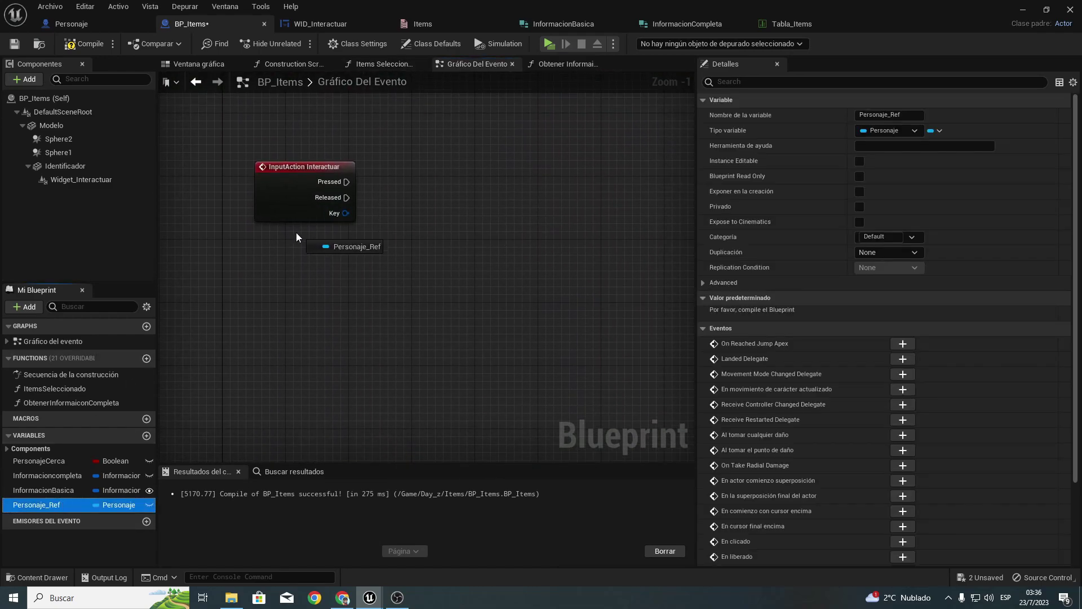
{"action": "left_click", "coordinate": [345, 267]}
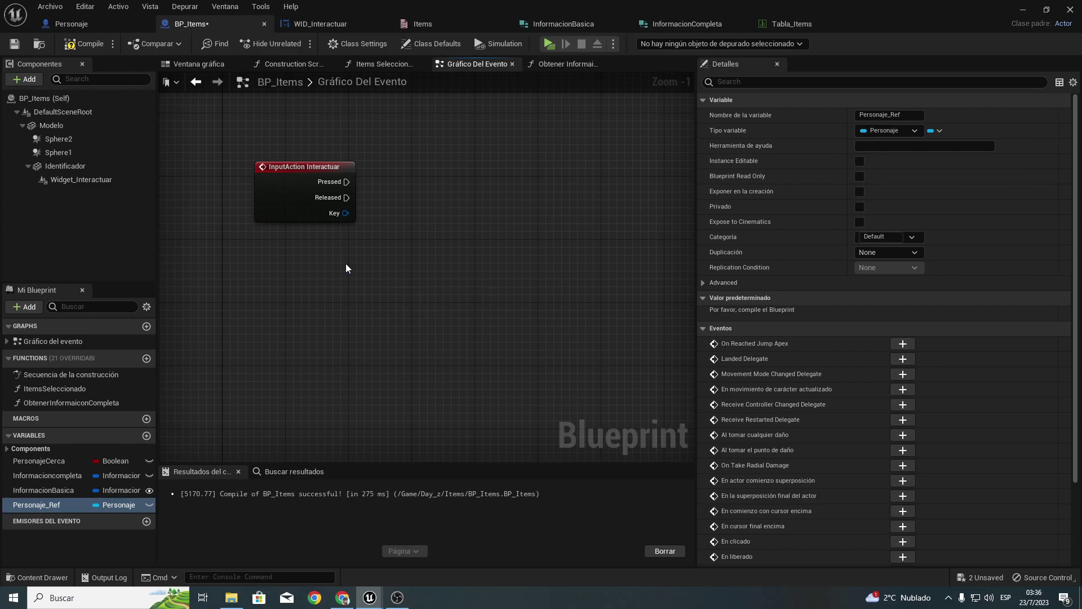
{"action": "right_click_drag", "start_coordinate": [390, 237], "coordinate": [420, 288]}
{"action": "left_click", "coordinate": [92, 23]}
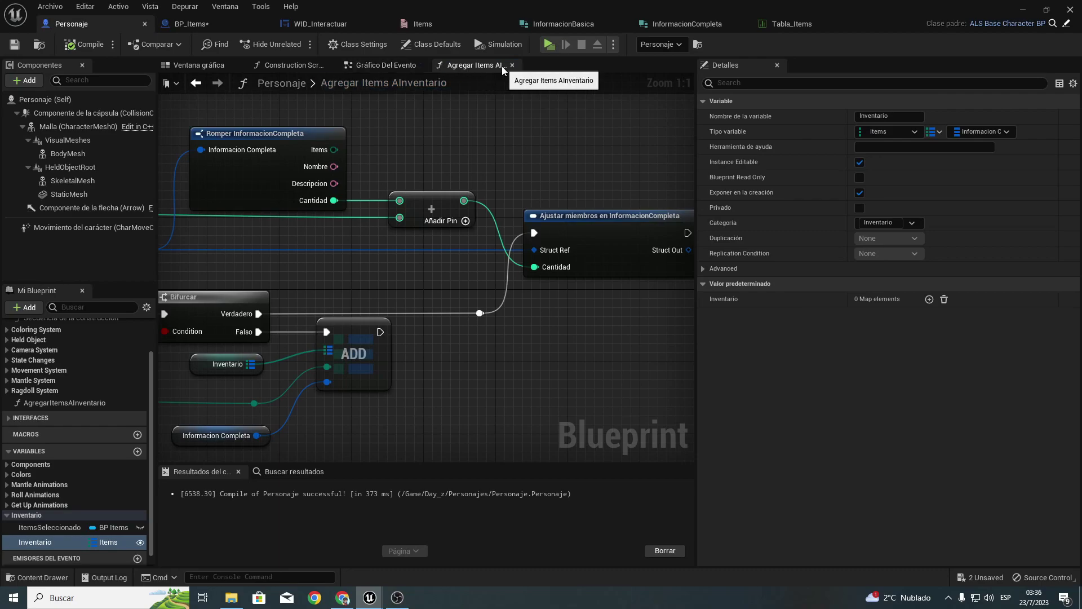
{"action": "left_click", "coordinate": [189, 22]}
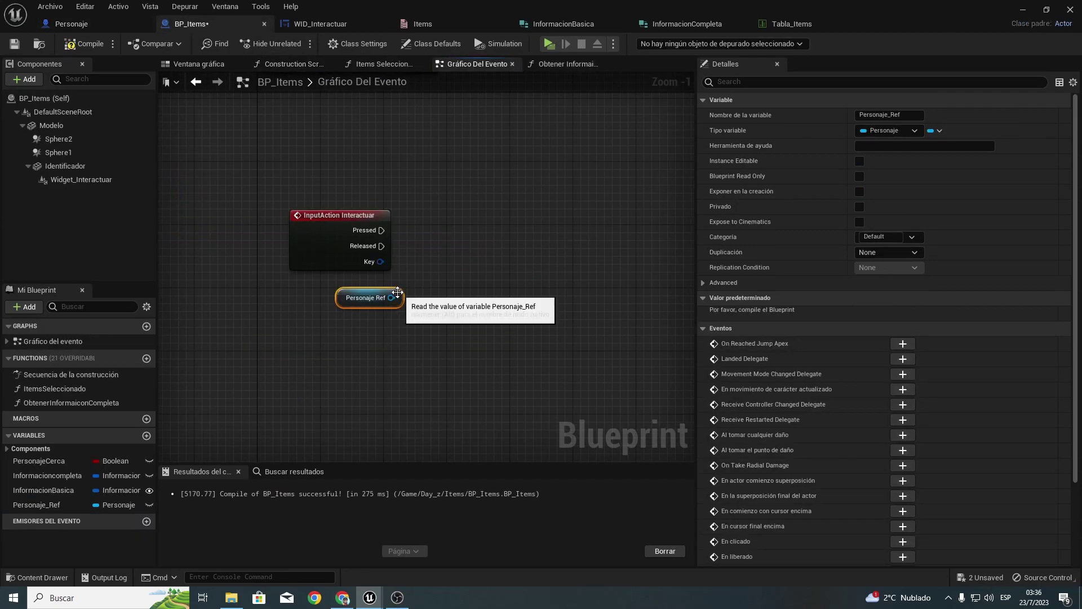
{"action": "scroll", "coordinate": [393, 298], "scroll_direction": "up", "scroll_amount": 1}
Step: Call Agregar Items AInventario on Personaje Ref, triggered by the Pressed output
{"action": "left_click_drag", "start_coordinate": [392, 298], "coordinate": [476, 245]}
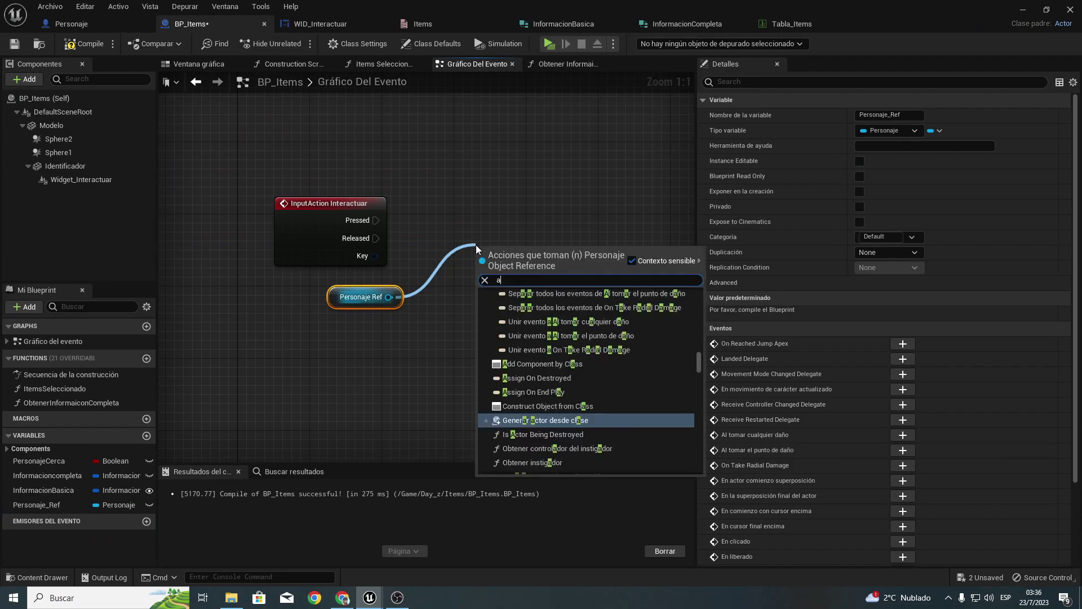
{"action": "type", "text": "agrega"}
{"action": "key", "text": "Return"}
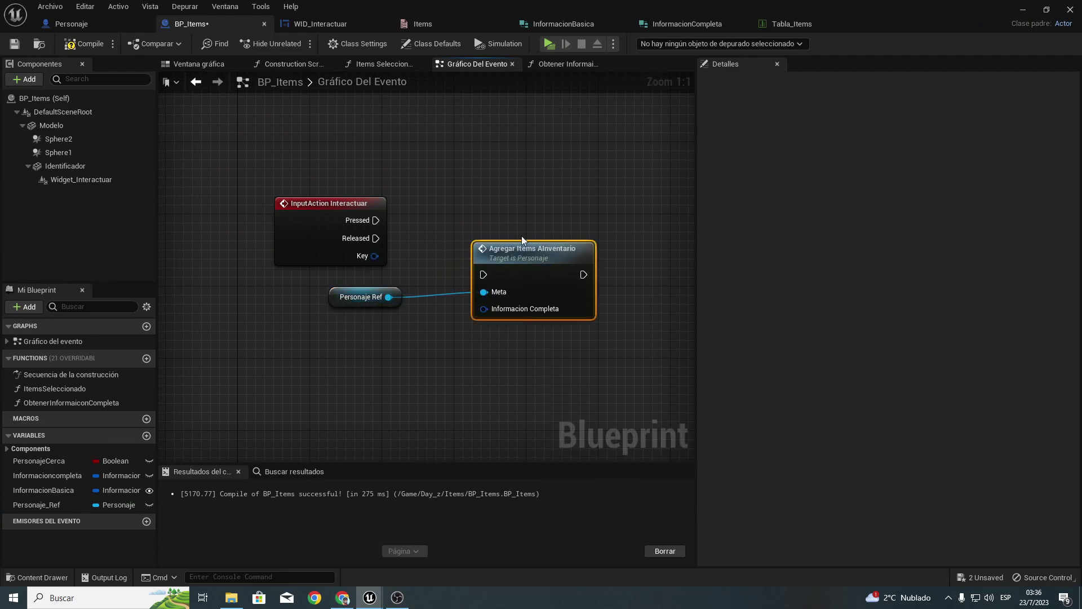
{"action": "left_click_drag", "start_coordinate": [528, 246], "coordinate": [526, 229]}
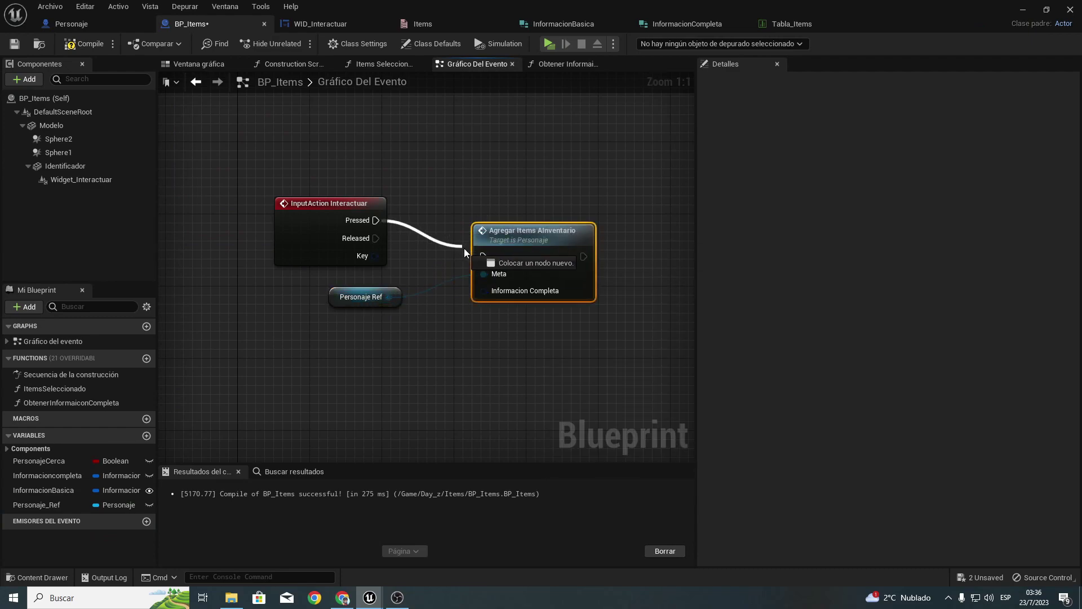
{"action": "mouse_move", "coordinate": [376, 220]}
{"action": "left_mouse_down"}
{"action": "mouse_move", "coordinate": [483, 257]}
{"action": "mouse_move", "coordinate": [521, 212]}
{"action": "mouse_move", "coordinate": [521, 194]}
{"action": "left_mouse_up"}
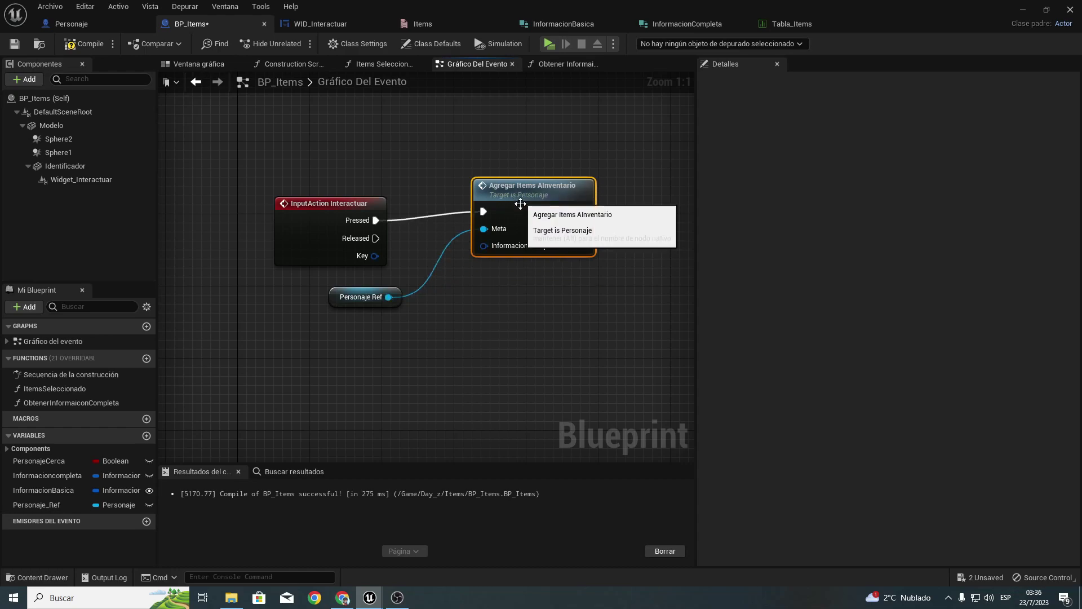
{"action": "left_click_drag", "start_coordinate": [329, 203], "coordinate": [329, 194]}
{"action": "left_click", "coordinate": [556, 231], "text": "ctrl"}
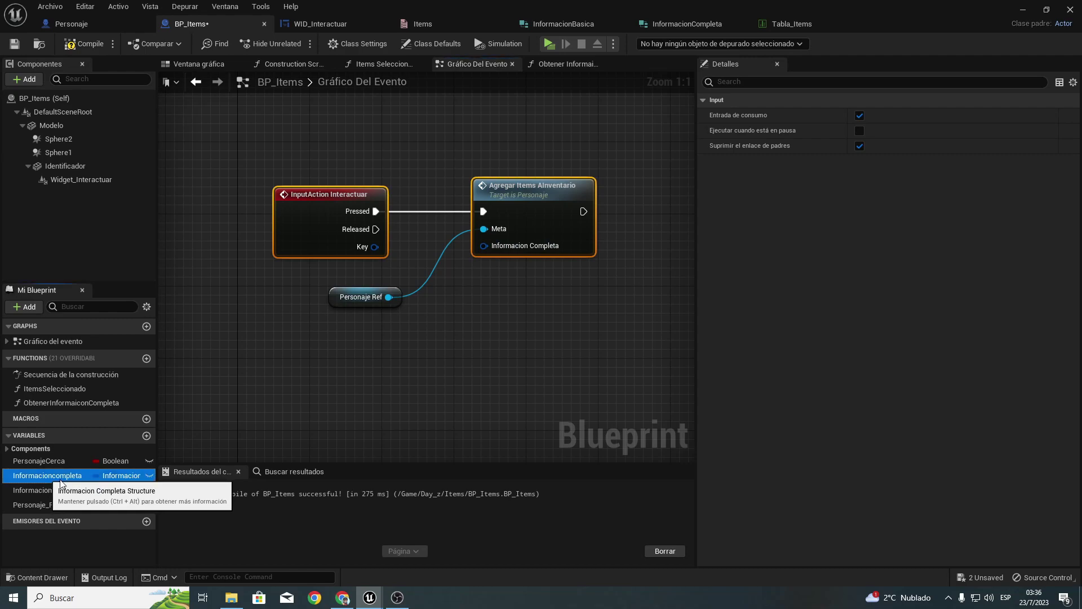
Step: Feed an Informacioncompleta getter into Informacion Completa, then compile and save BP_Items
{"action": "left_click_drag", "start_coordinate": [45, 475], "coordinate": [333, 323]}
{"action": "left_click", "coordinate": [382, 345]}
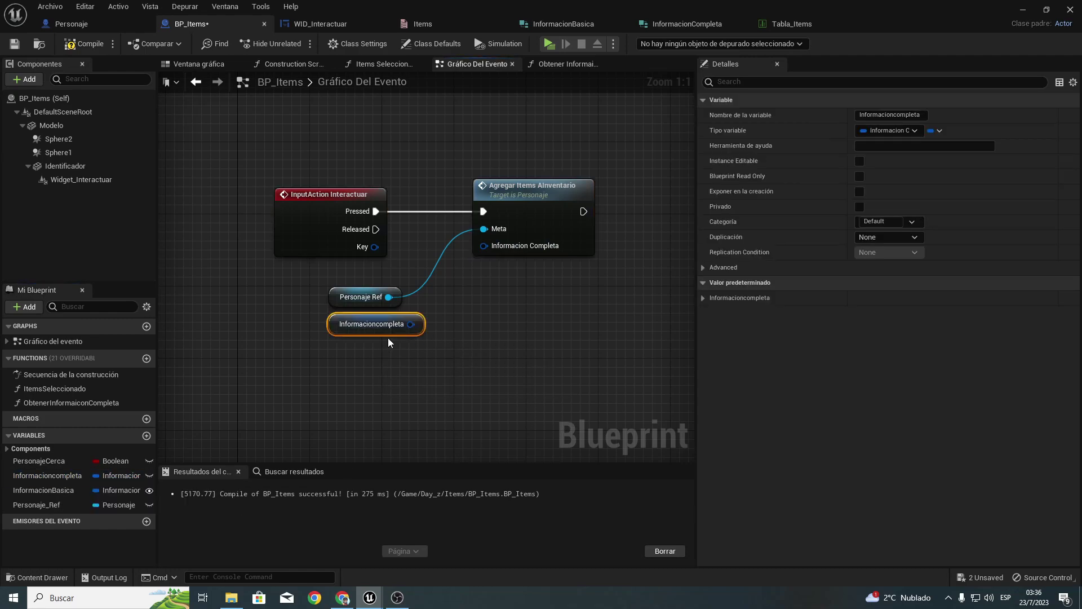
{"action": "left_click_drag", "start_coordinate": [411, 325], "coordinate": [483, 246]}
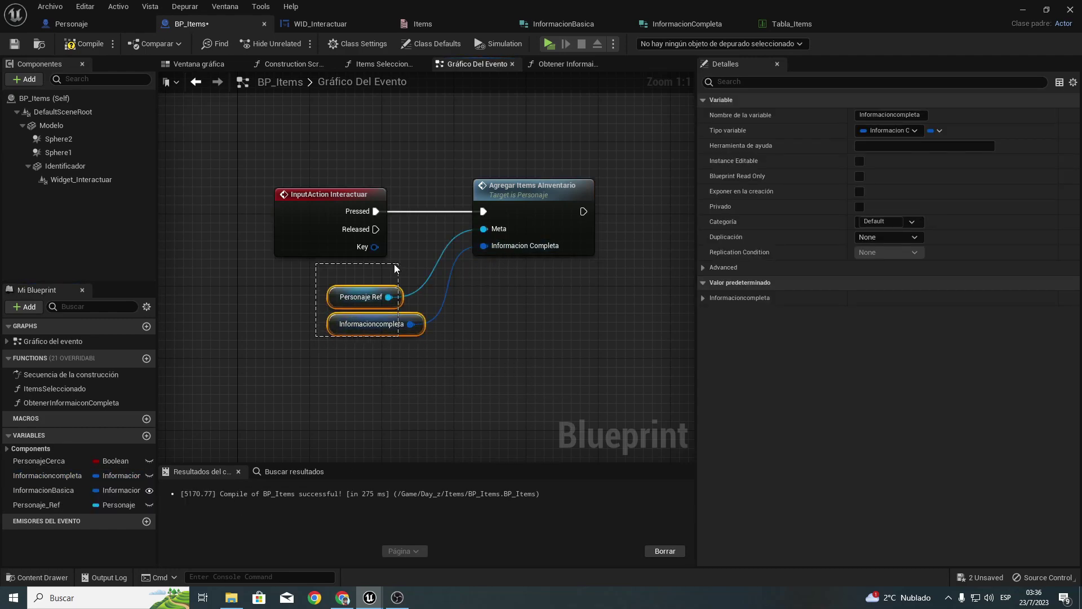
{"action": "left_click_drag", "start_coordinate": [396, 269], "coordinate": [397, 269]}
{"action": "left_click_drag", "start_coordinate": [333, 291], "coordinate": [306, 273]}
{"action": "right_click_drag", "start_coordinate": [413, 191], "coordinate": [335, 225]}
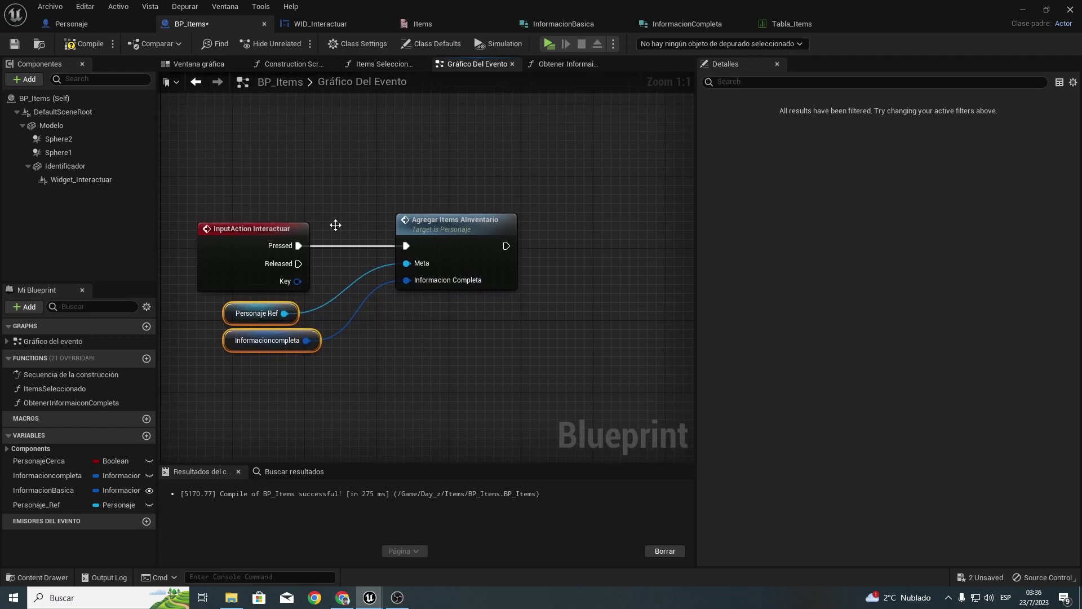
{"action": "left_click", "coordinate": [84, 44]}
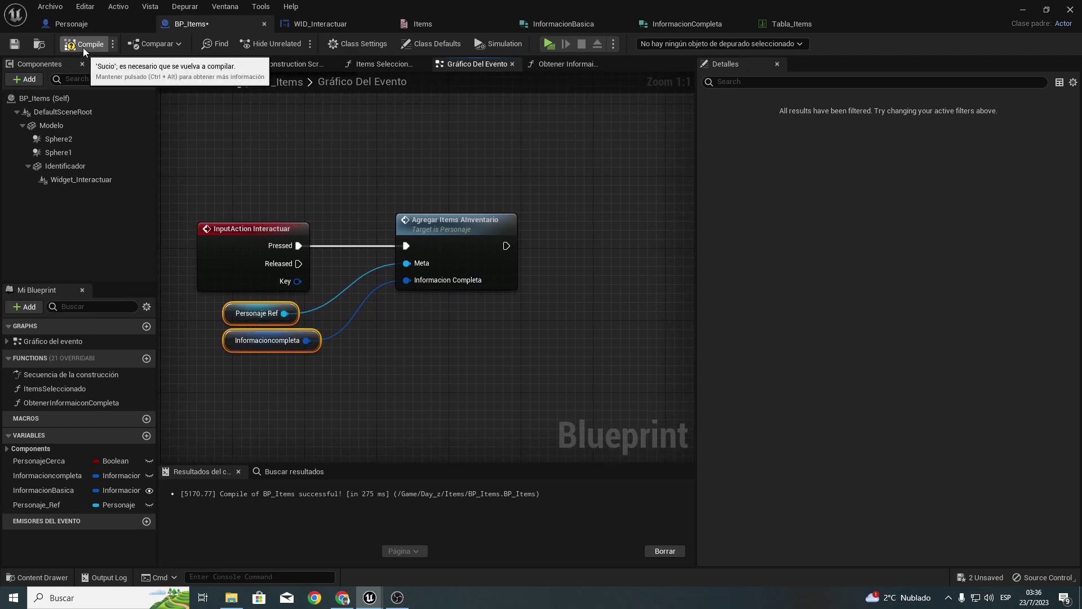
{"action": "left_click", "coordinate": [18, 47]}
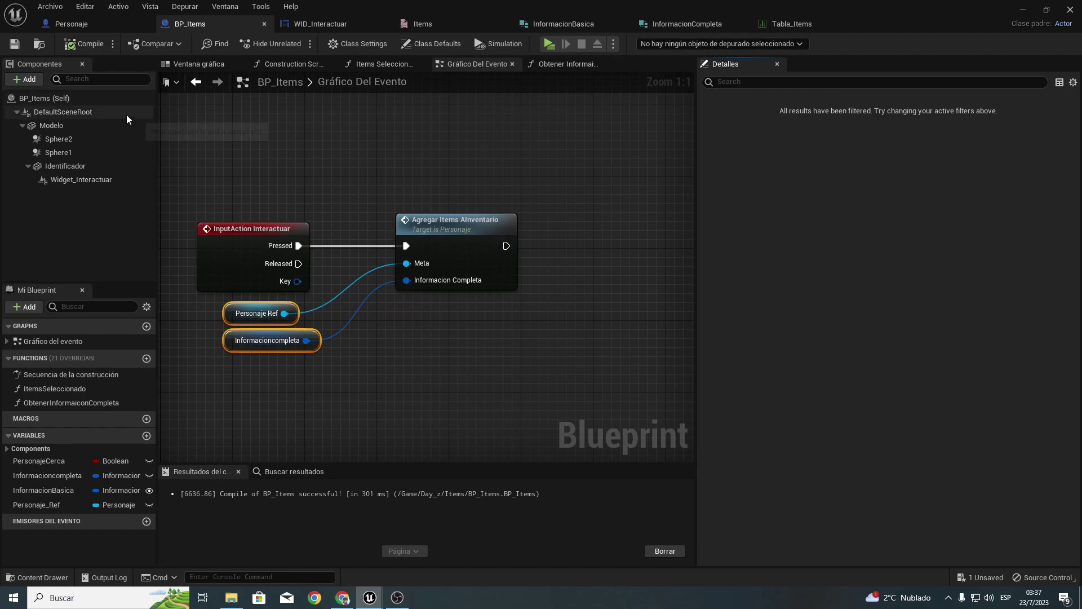
Step: Paste a copy of the Inventario getter and ADD node beside Ajustar miembros
{"action": "left_click", "coordinate": [94, 34]}
{"action": "right_click_drag", "start_coordinate": [247, 210], "coordinate": [415, 210]}
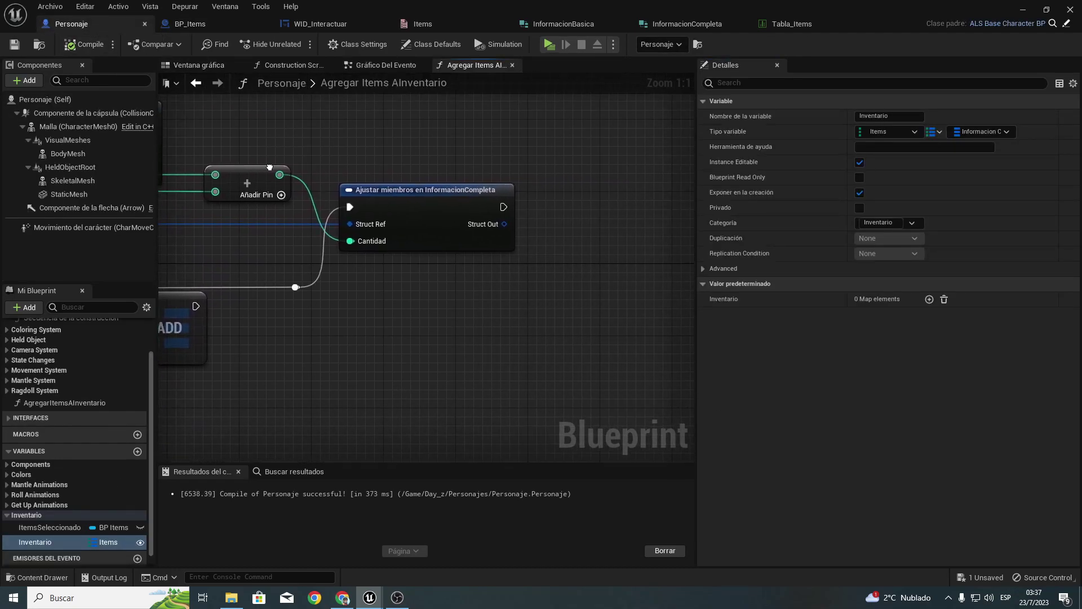
{"action": "right_click_drag", "start_coordinate": [499, 252], "coordinate": [248, 235]}
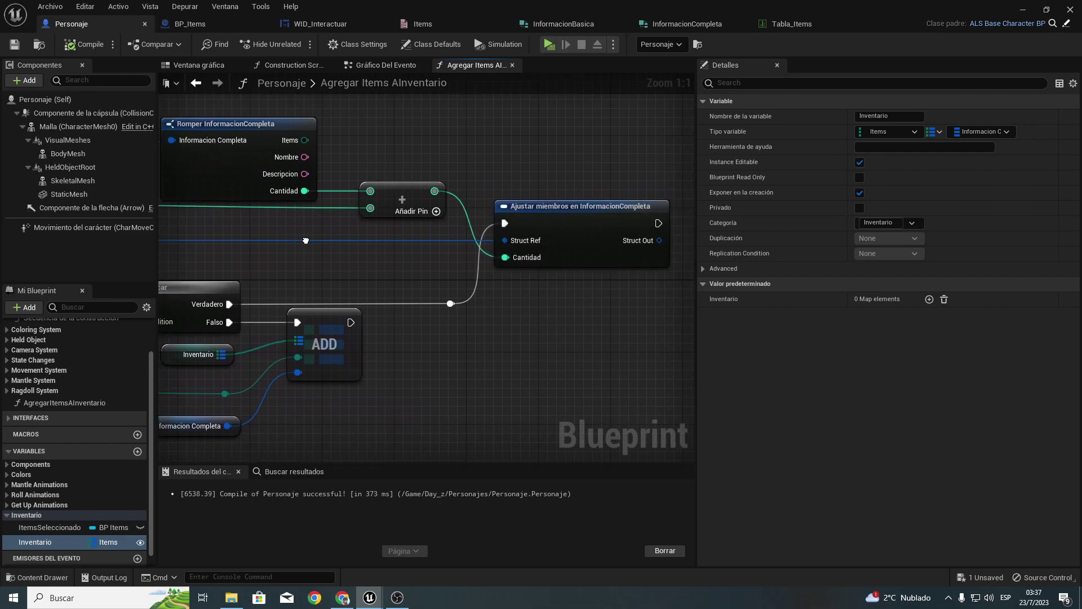
{"action": "mouse_move", "coordinate": [407, 221]}
{"action": "right_mouse_down"}
{"action": "mouse_move", "coordinate": [640, 203]}
{"action": "mouse_move", "coordinate": [301, 183]}
{"action": "right_mouse_up"}
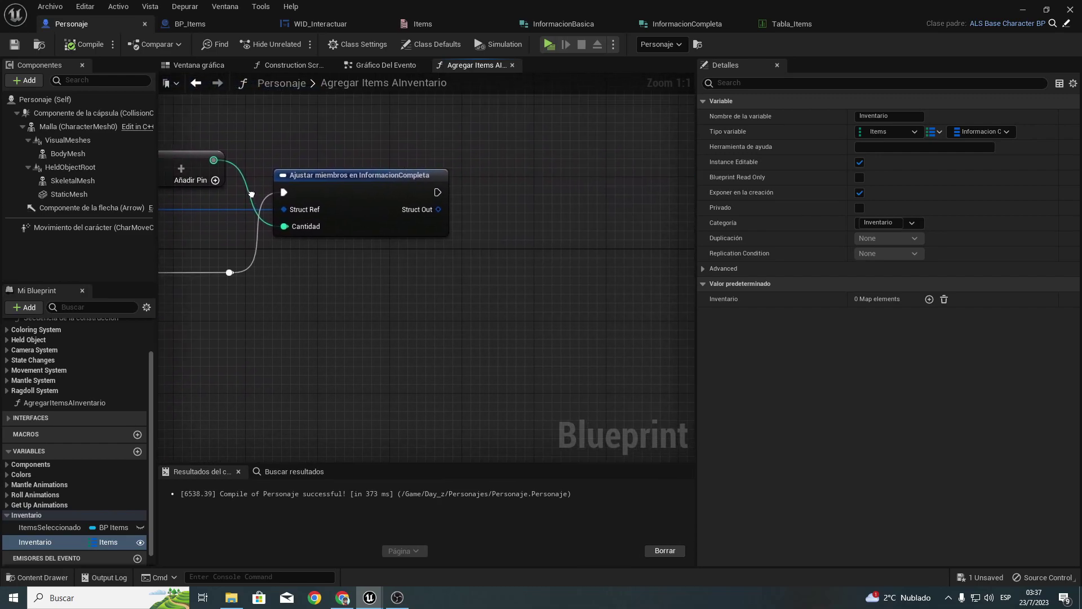
{"action": "right_click_drag", "start_coordinate": [301, 184], "coordinate": [443, 282]}
{"action": "left_click_drag", "start_coordinate": [368, 313], "coordinate": [582, 273]}
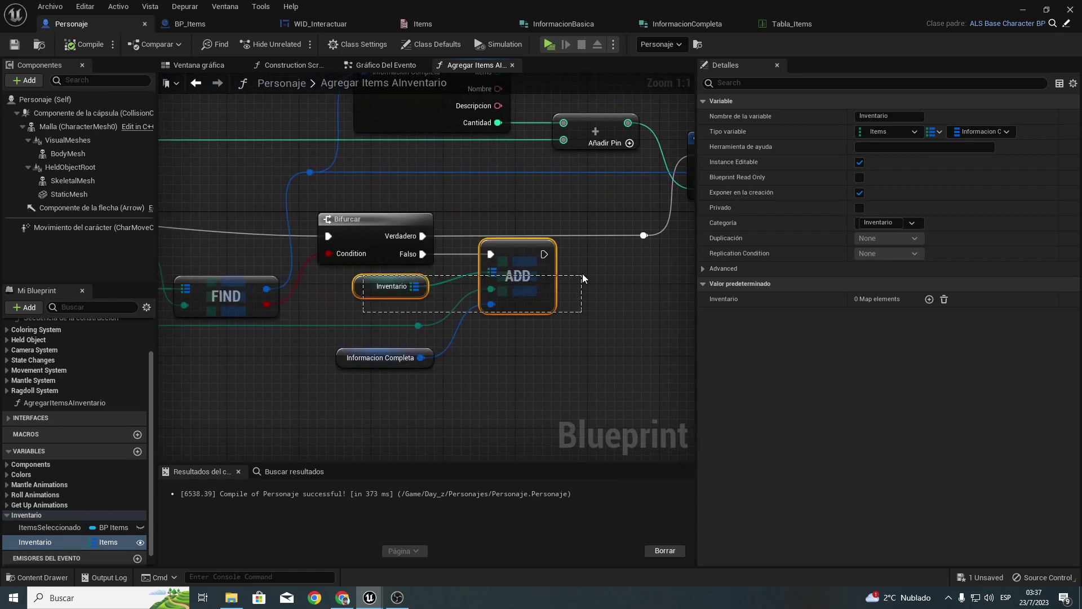
{"action": "right_click_drag", "start_coordinate": [650, 293], "coordinate": [399, 286]}
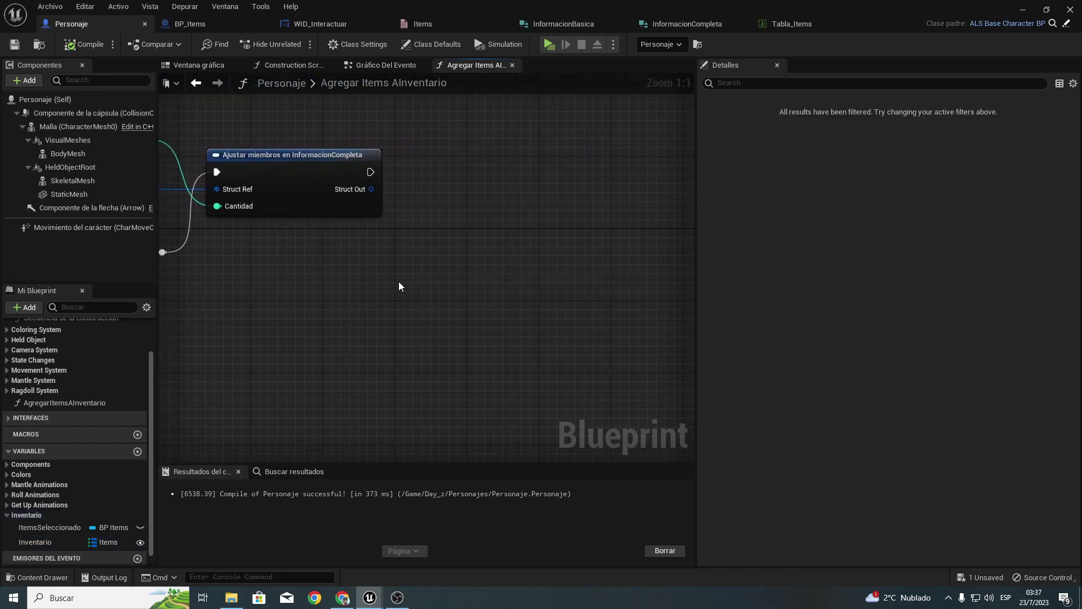
{"action": "key", "text": "ctrl+v"}
Step: Wire Ajustar's exec and Struct Out into the new ADD, keyed by Informacion Completa Items
{"action": "left_click_drag", "start_coordinate": [370, 172], "coordinate": [573, 174]}
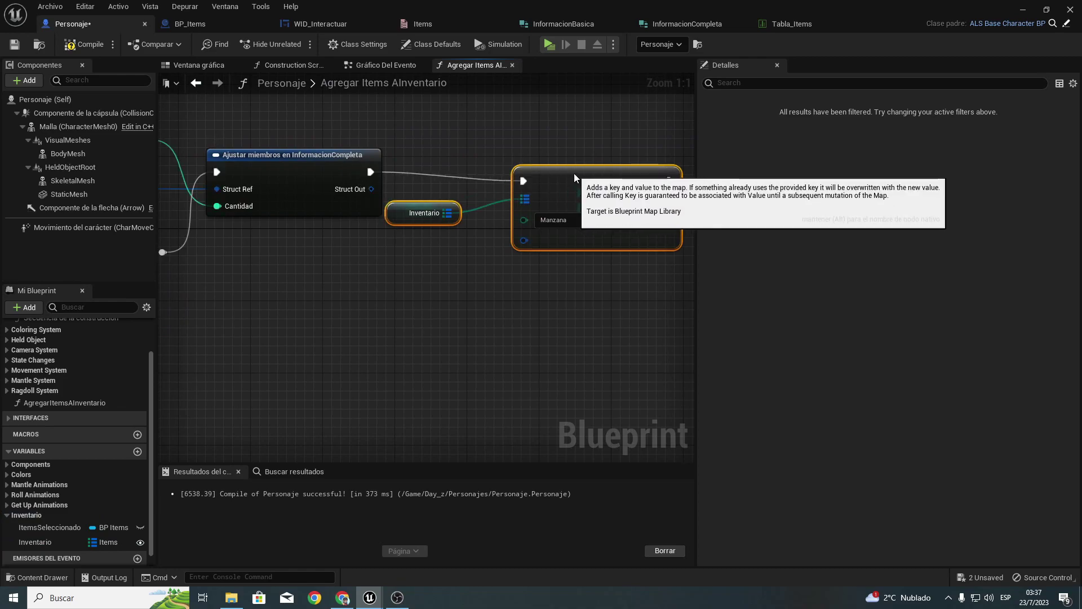
{"action": "left_click", "coordinate": [485, 265]}
{"action": "left_click_drag", "start_coordinate": [411, 199], "coordinate": [311, 235]}
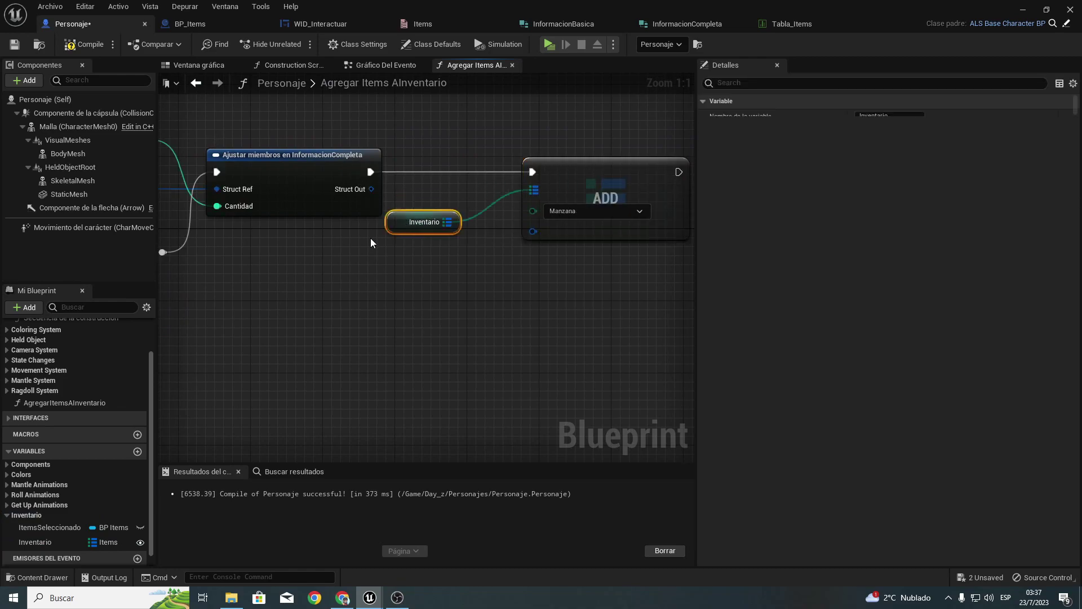
{"action": "left_click_drag", "start_coordinate": [371, 189], "coordinate": [532, 231]}
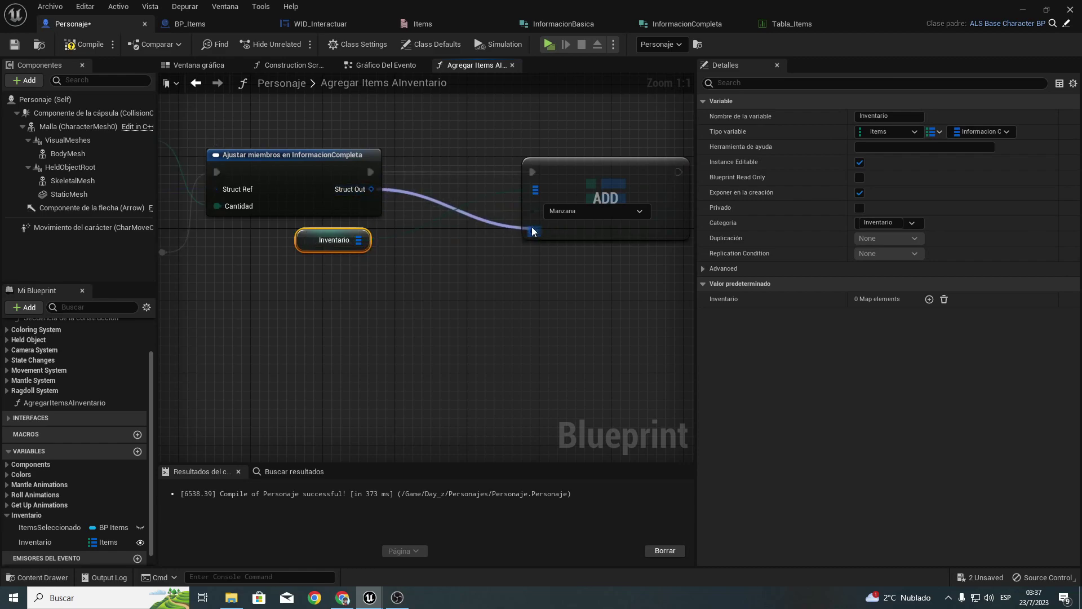
{"action": "mouse_move", "coordinate": [679, 172]}
{"action": "left_mouse_down"}
{"action": "mouse_move", "coordinate": [104, 331]}
{"action": "mouse_move", "coordinate": [393, 158]}
{"action": "left_mouse_up"}
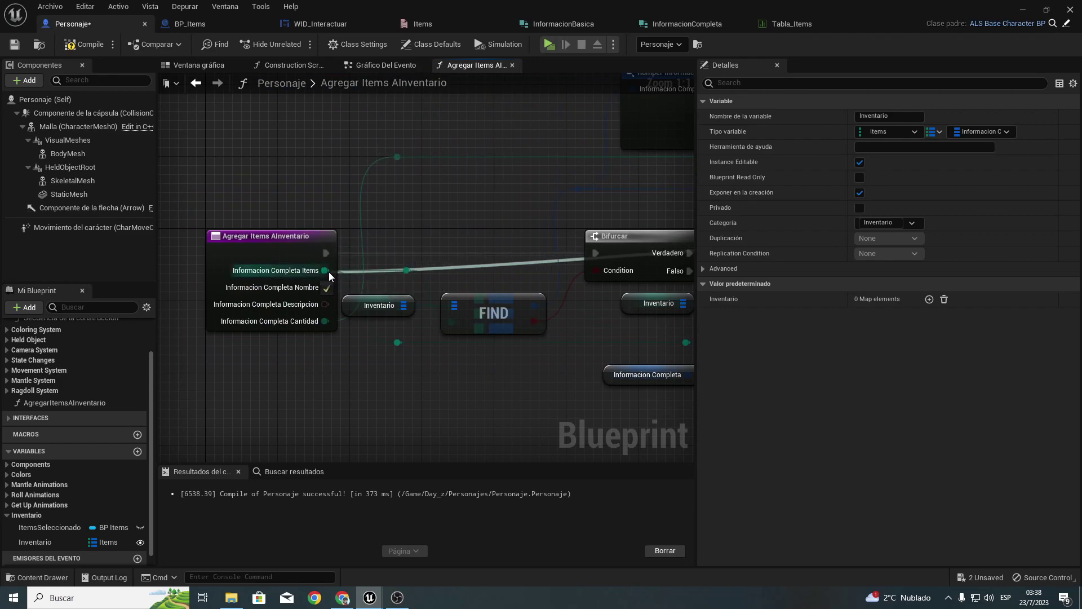
{"action": "left_click_drag", "start_coordinate": [394, 158], "coordinate": [327, 273]}
Step: Route the Informacion Completa wire to the ADD node through reroute points
{"action": "right_click_drag", "start_coordinate": [510, 283], "coordinate": [334, 281]}
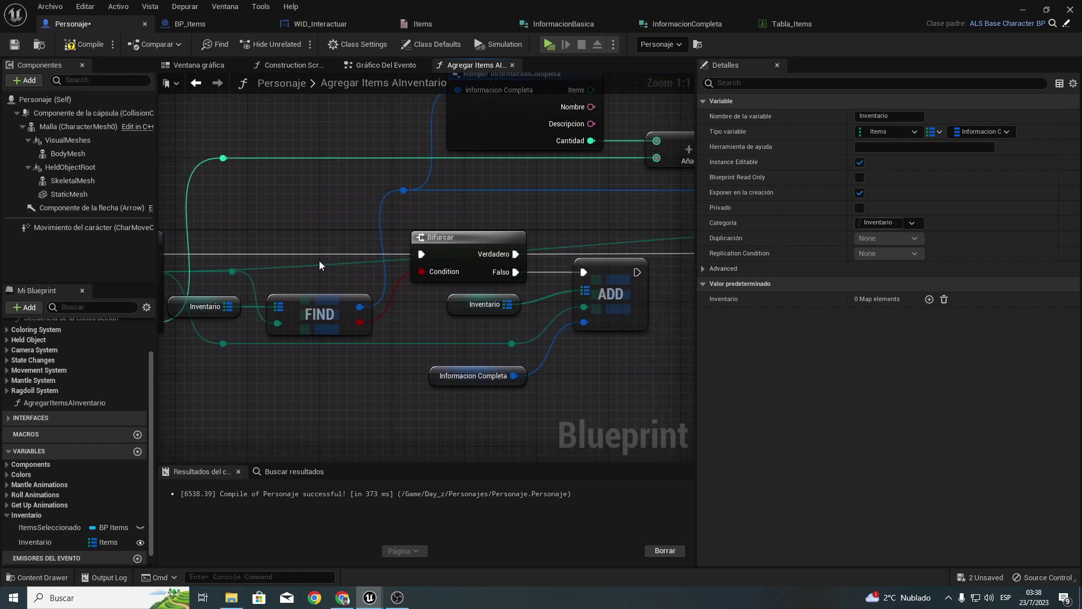
{"action": "double_click", "coordinate": [317, 265]}
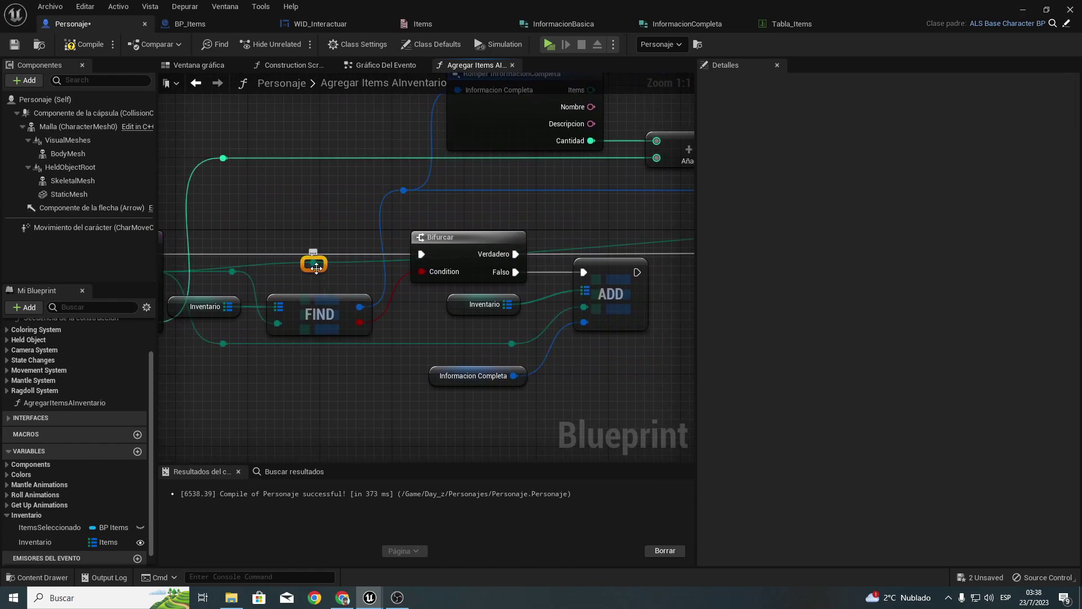
{"action": "mouse_move", "coordinate": [317, 268]}
{"action": "right_mouse_down"}
{"action": "mouse_move", "coordinate": [444, 261]}
{"action": "mouse_move", "coordinate": [418, 291]}
{"action": "right_mouse_up"}
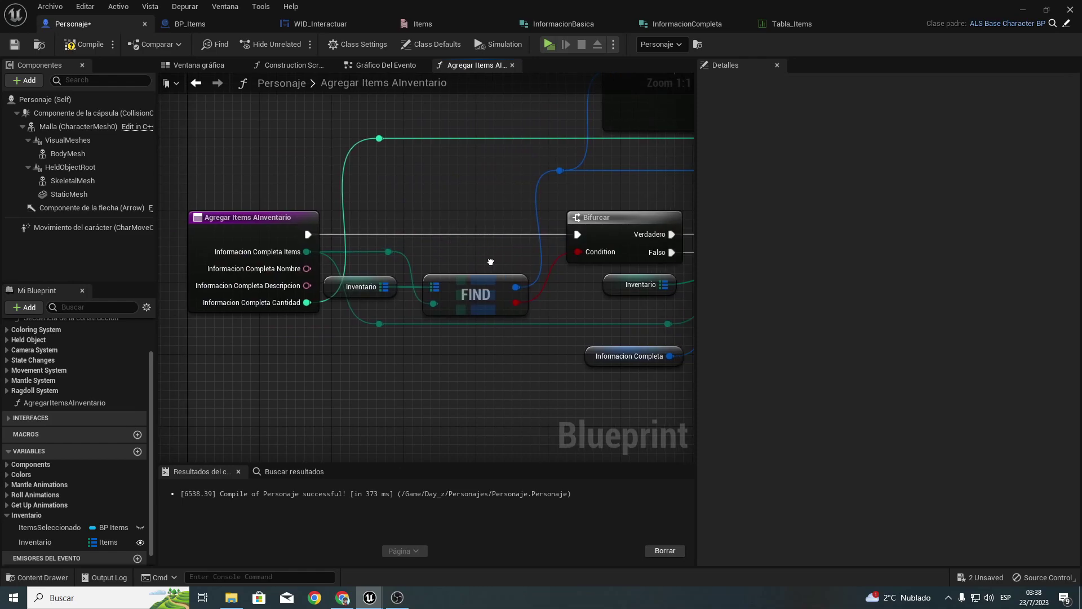
{"action": "mouse_move", "coordinate": [485, 287]}
{"action": "left_mouse_down"}
{"action": "mouse_move", "coordinate": [438, 171]}
{"action": "mouse_move", "coordinate": [332, 161]}
{"action": "left_mouse_up"}
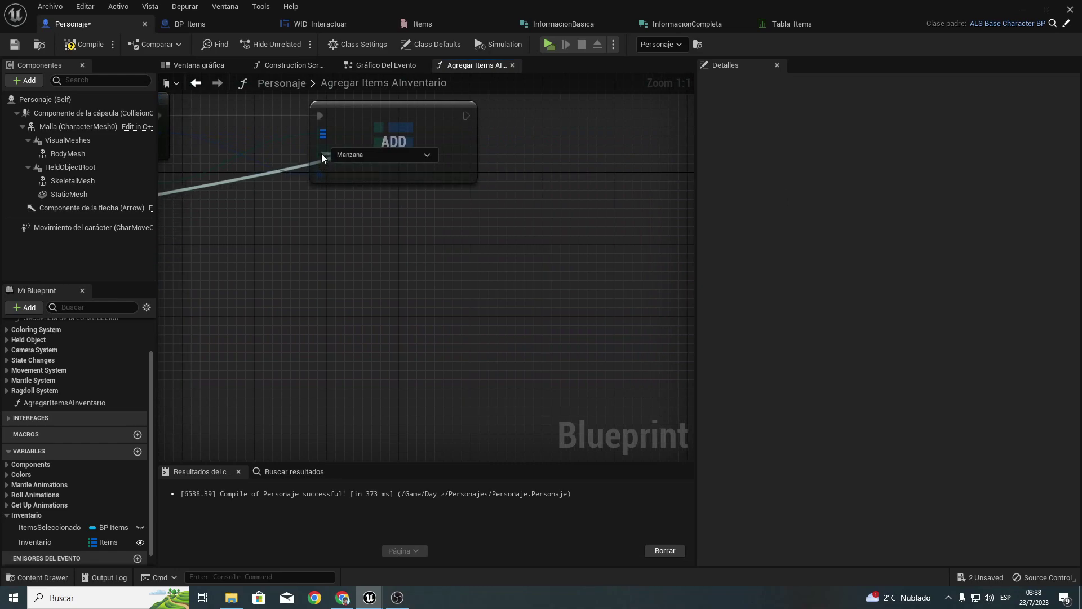
{"action": "right_click_drag", "start_coordinate": [321, 154], "coordinate": [461, 184]}
{"action": "double_click", "coordinate": [430, 189]}
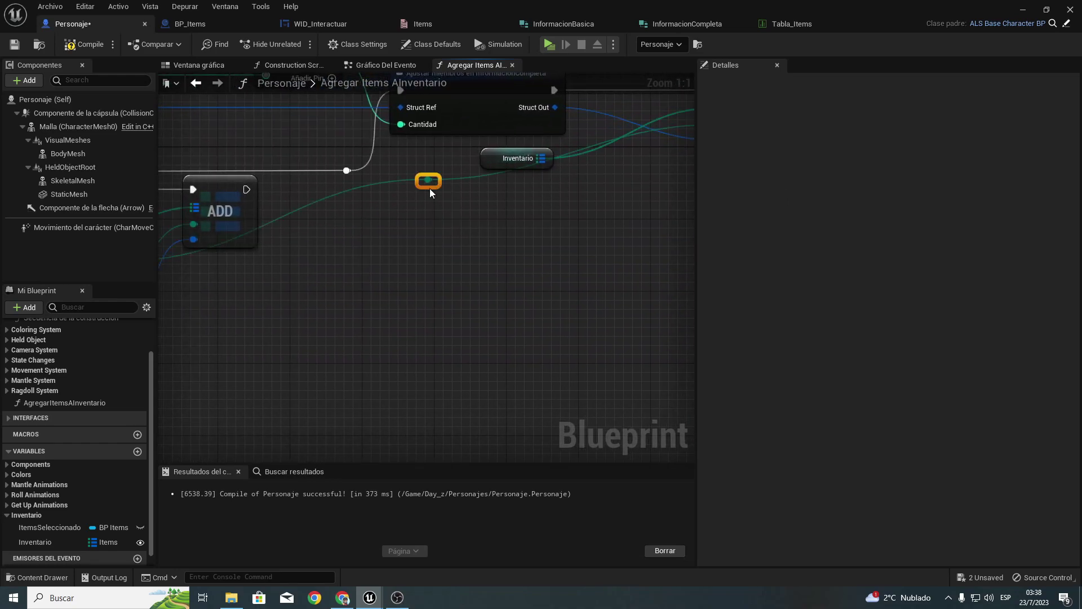
{"action": "left_click_drag", "start_coordinate": [430, 188], "coordinate": [438, 322]}
{"action": "right_click_drag", "start_coordinate": [438, 322], "coordinate": [479, 376]}
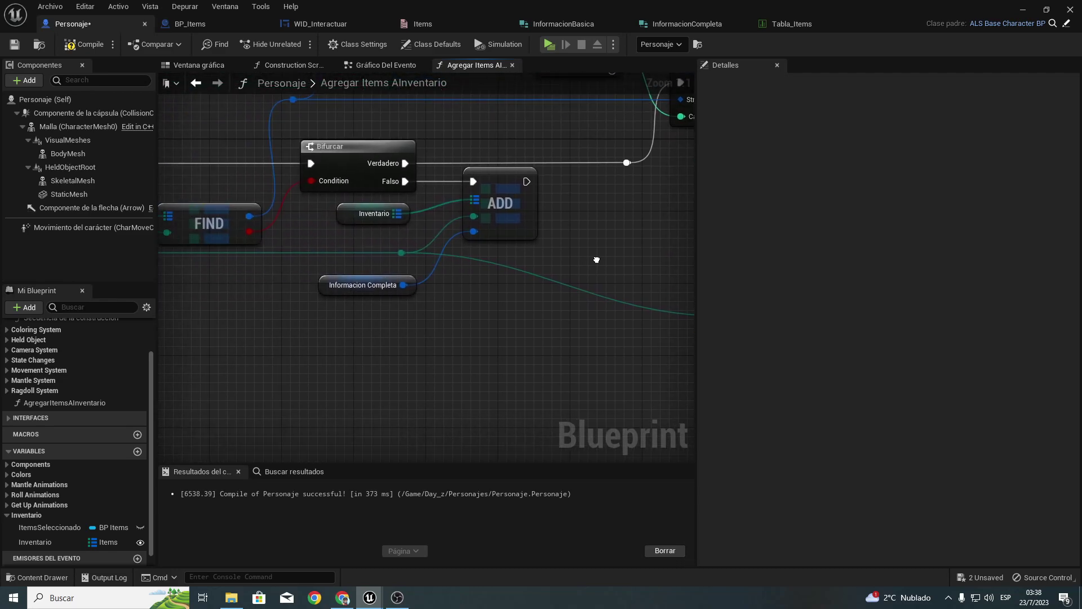
{"action": "left_click_drag", "start_coordinate": [479, 376], "coordinate": [644, 315]}
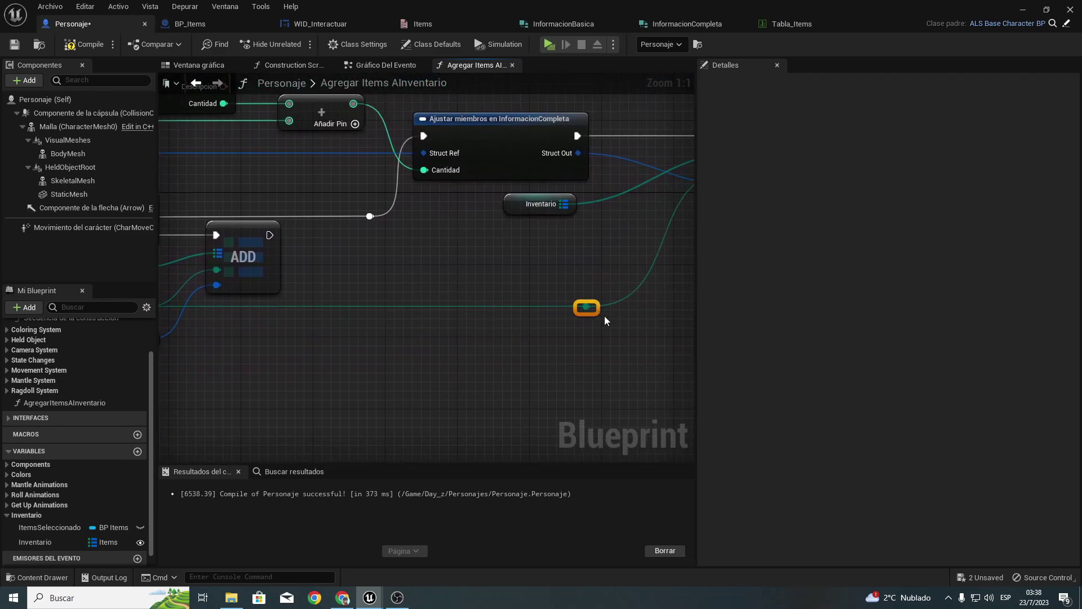
Step: Shift the ADD node and reroute point left, then compile and save Personaje
{"action": "right_click_drag", "start_coordinate": [532, 287], "coordinate": [448, 350]}
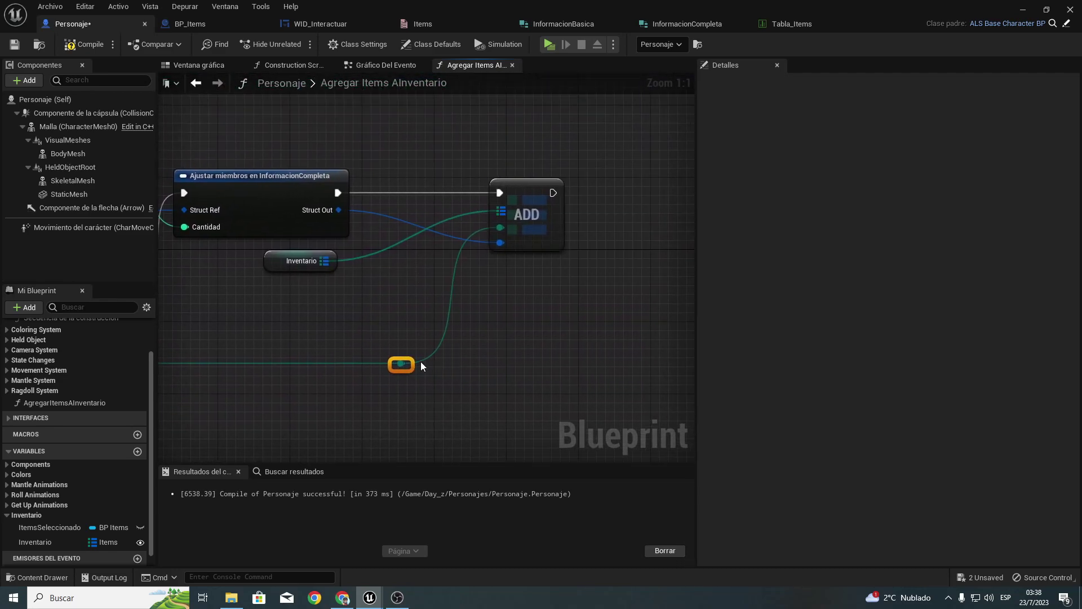
{"action": "mouse_move", "coordinate": [540, 225]}
{"action": "left_mouse_down"}
{"action": "mouse_move", "coordinate": [485, 233]}
{"action": "mouse_move", "coordinate": [458, 225]}
{"action": "left_mouse_up"}
{"action": "left_click_drag", "start_coordinate": [329, 372], "coordinate": [477, 350]}
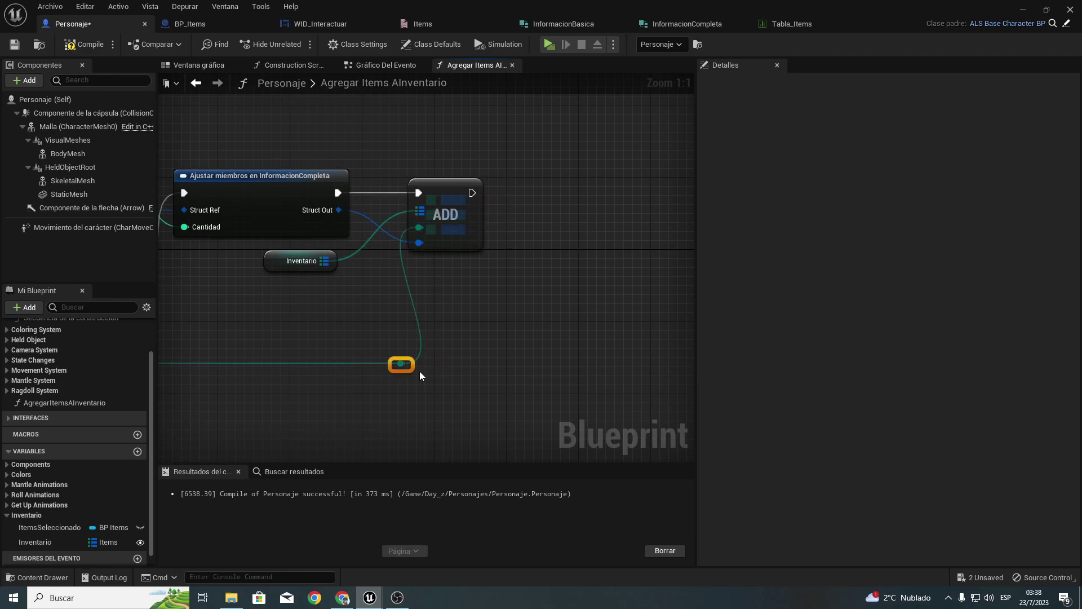
{"action": "left_click_drag", "start_coordinate": [414, 372], "coordinate": [397, 372]}
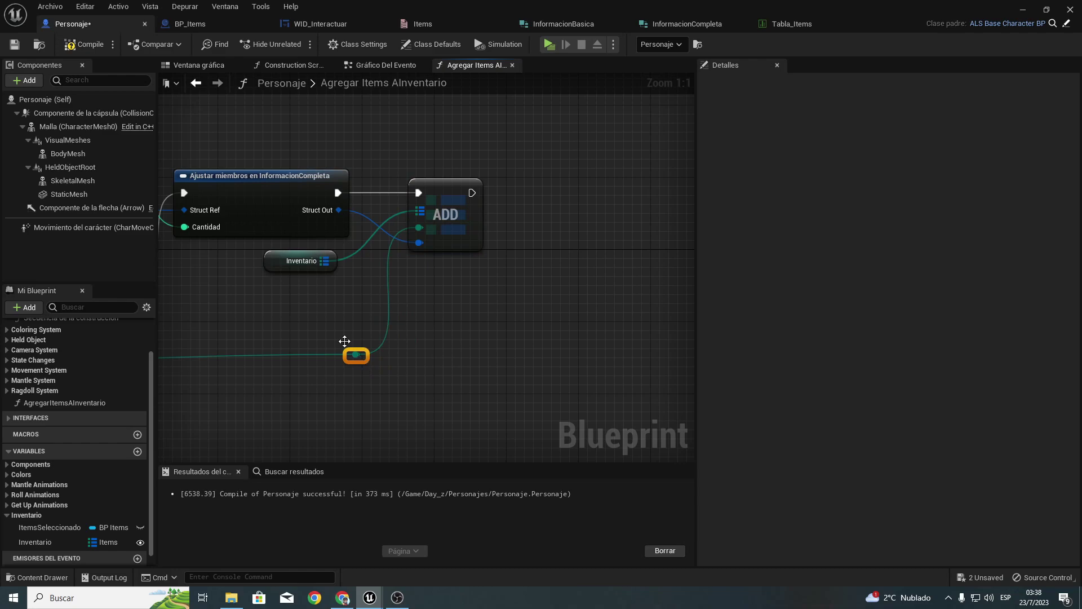
{"action": "key", "text": "Home"}
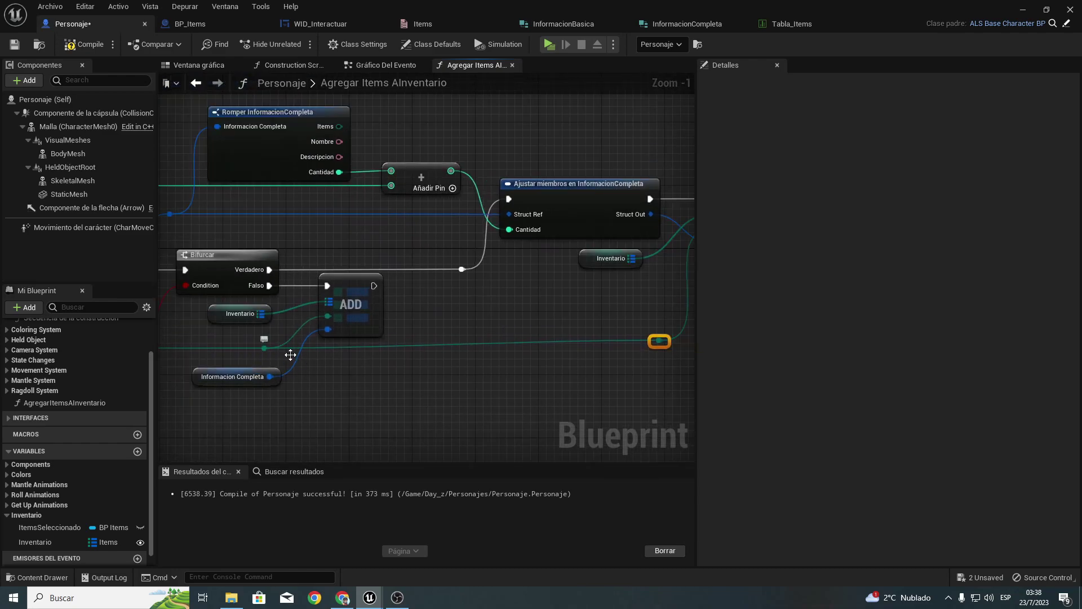
{"action": "left_click_drag", "start_coordinate": [662, 347], "coordinate": [636, 354]}
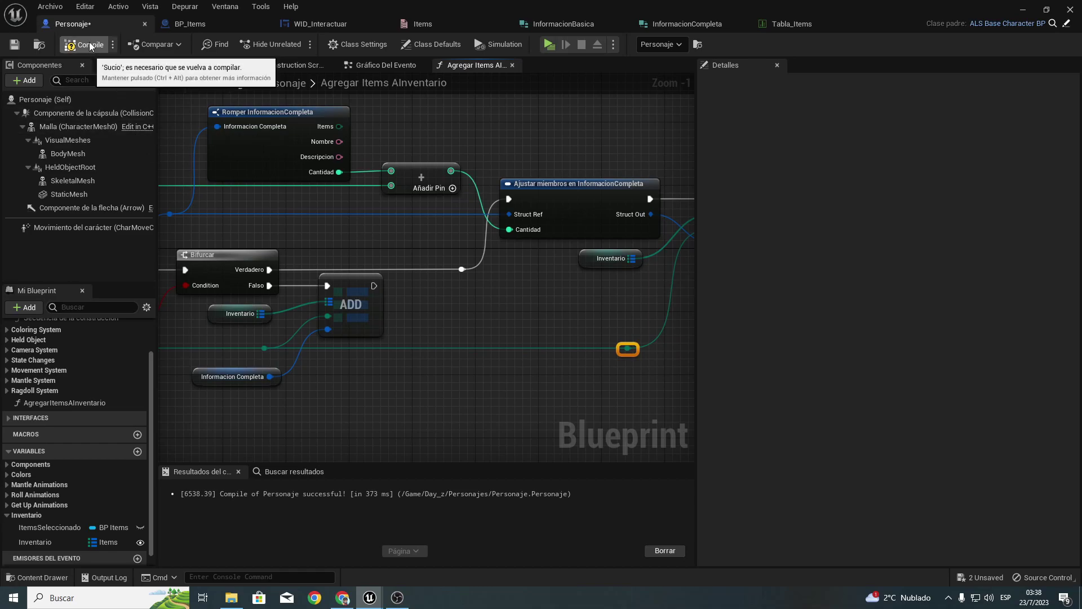
{"action": "left_click", "coordinate": [14, 45]}
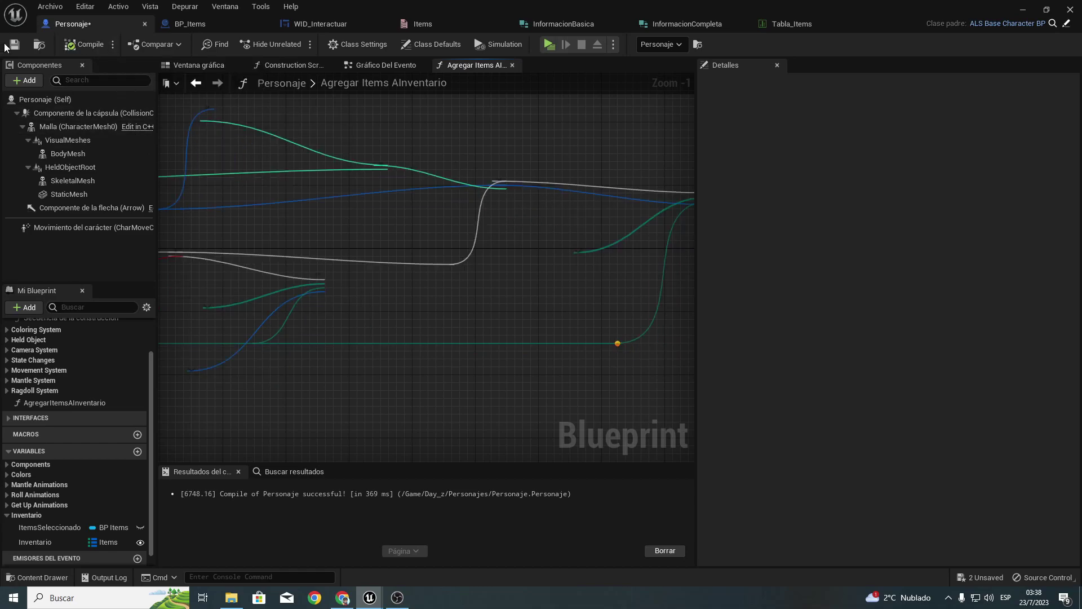
Step: Add a Destroy Actor node after Agregar Items AInventario in BP_Items, then compile and save
{"action": "left_click", "coordinate": [209, 26]}
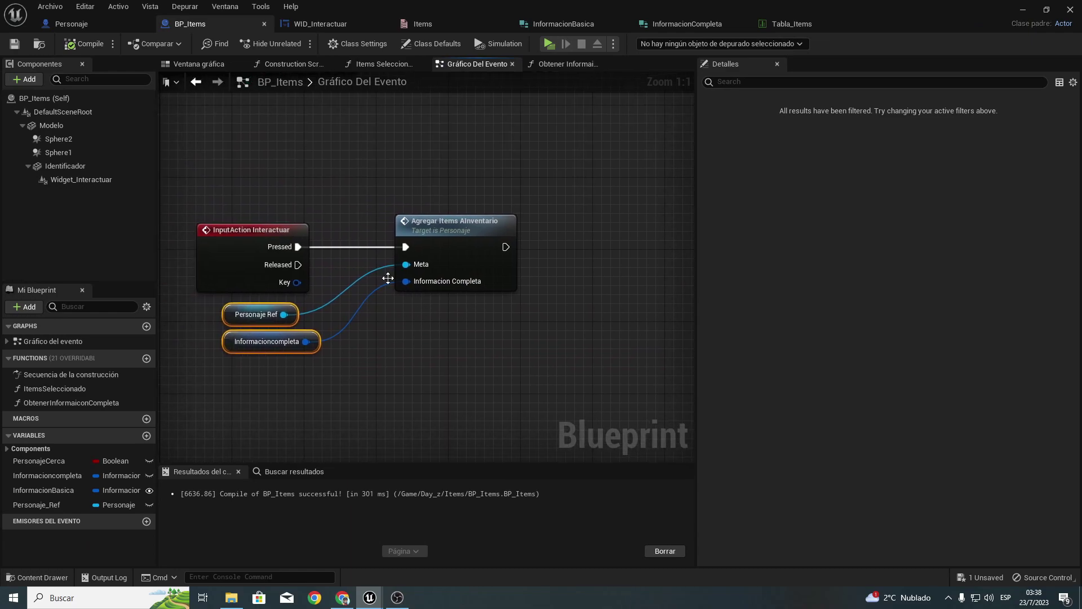
{"action": "right_click_drag", "start_coordinate": [559, 319], "coordinate": [465, 327]}
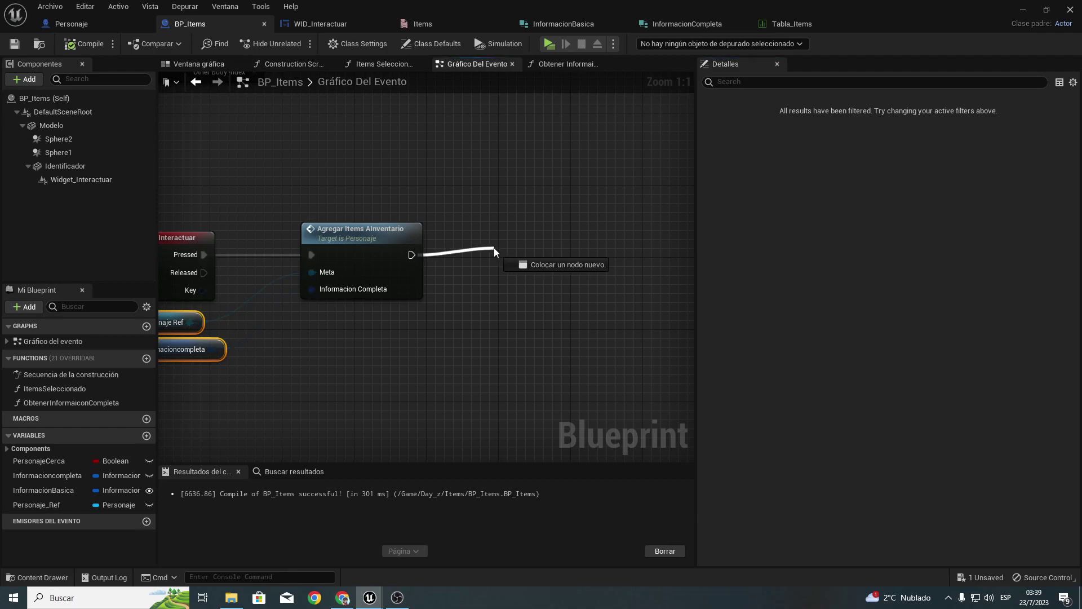
{"action": "left_click_drag", "start_coordinate": [421, 254], "coordinate": [493, 248]}
{"action": "type", "text": "destroy"}
{"action": "key", "text": "Return"}
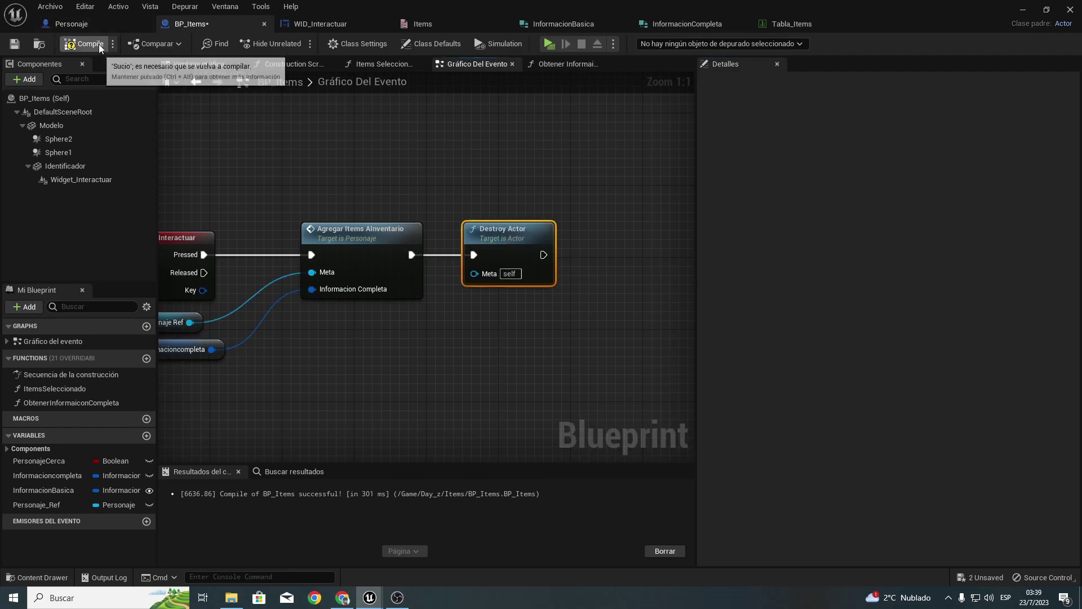
{"action": "left_click", "coordinate": [85, 43]}
{"action": "left_click", "coordinate": [14, 44]}
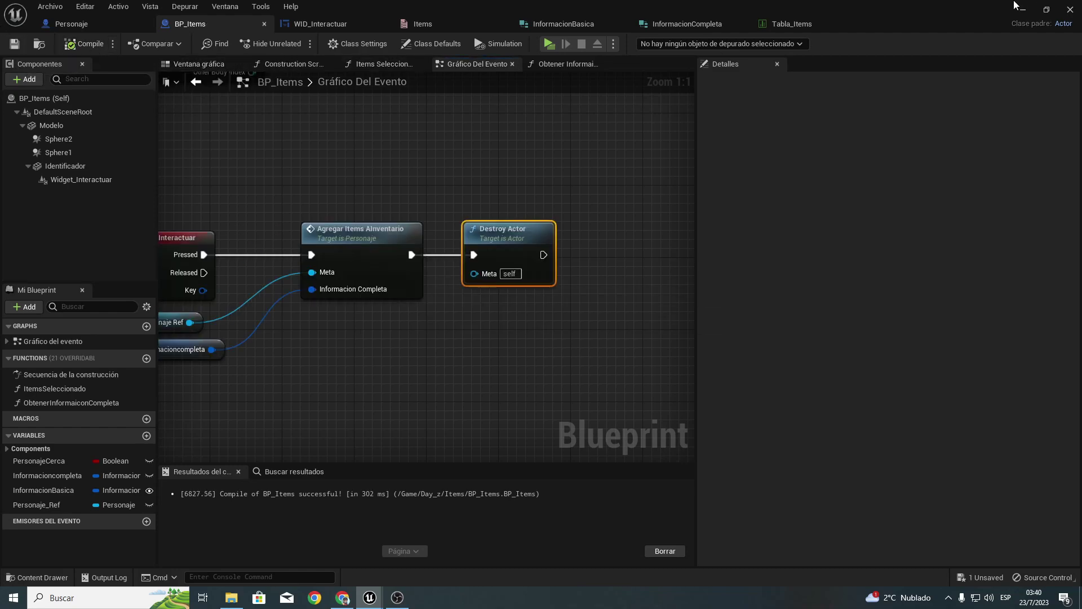
Step: Minimize the Blueprint editor and start playing the level in the Selected Viewport
{"action": "left_click", "coordinate": [1022, 10]}
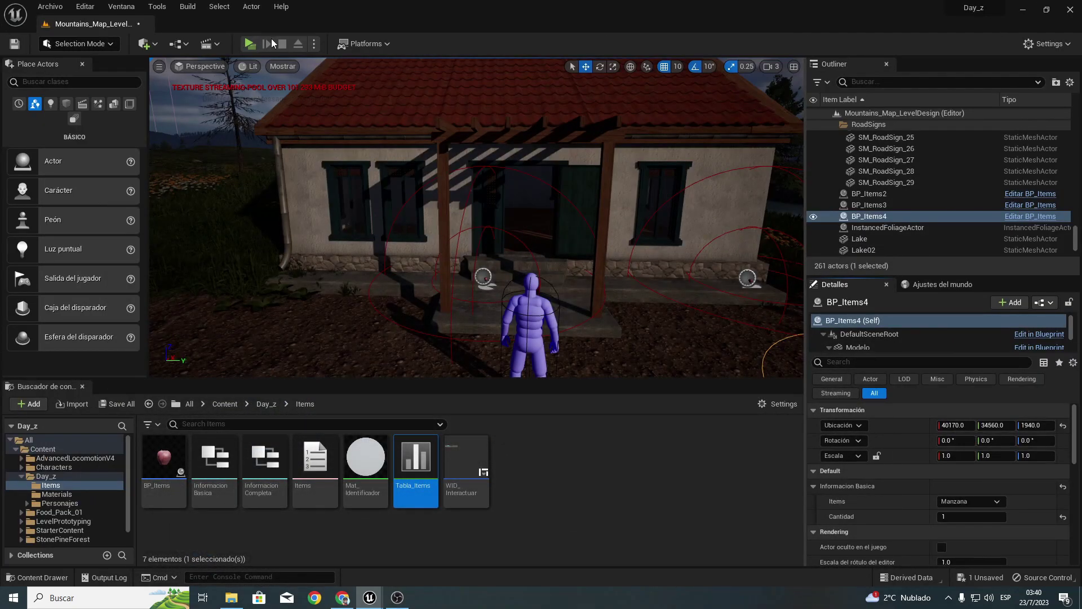
{"action": "left_click", "coordinate": [314, 45]}
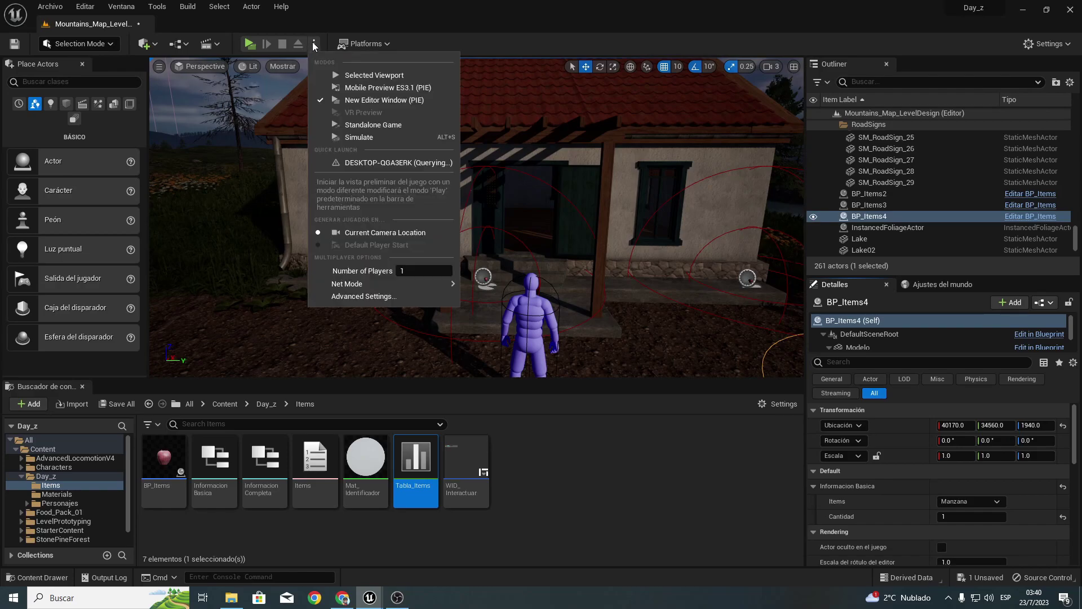
{"action": "left_click", "coordinate": [398, 76]}
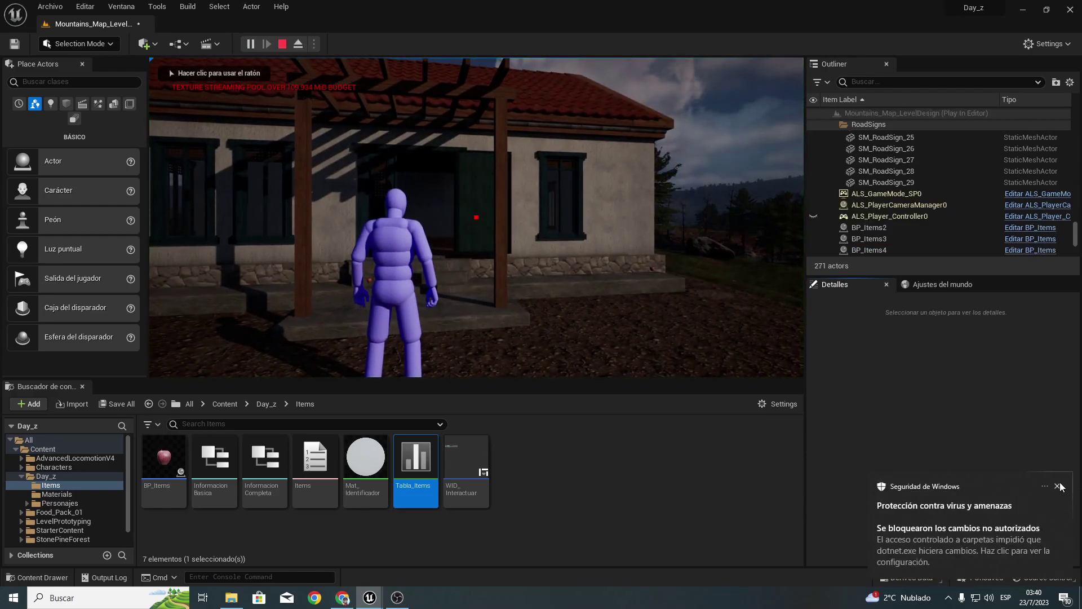
{"action": "left_click", "coordinate": [1058, 487]}
Step: Walk the character toward the porch steps, then end the play session
{"action": "left_click", "coordinate": [556, 307]}
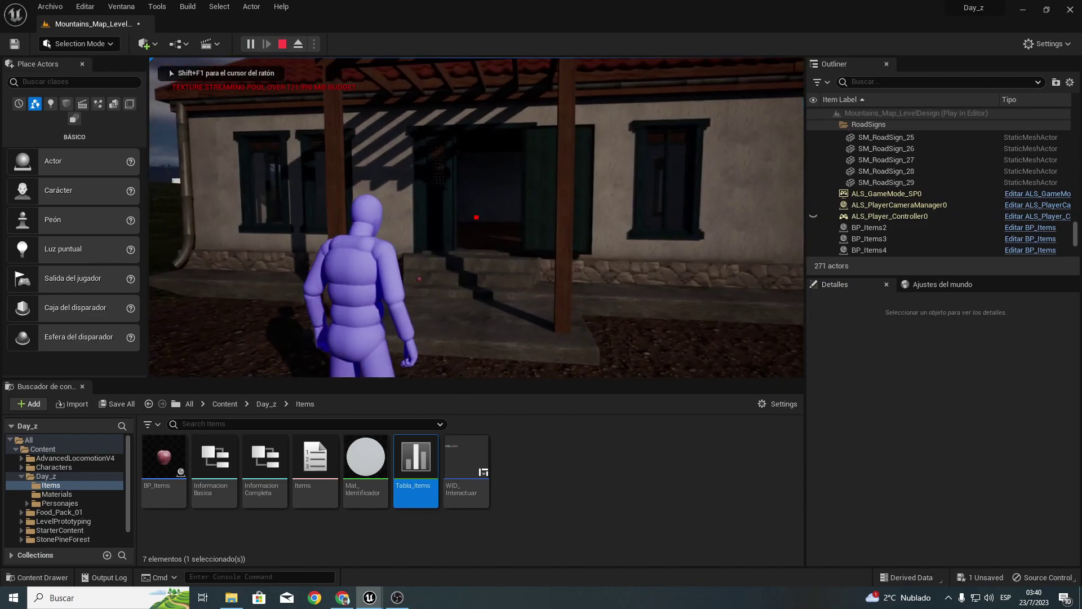
{"action": "key", "text": "w"}
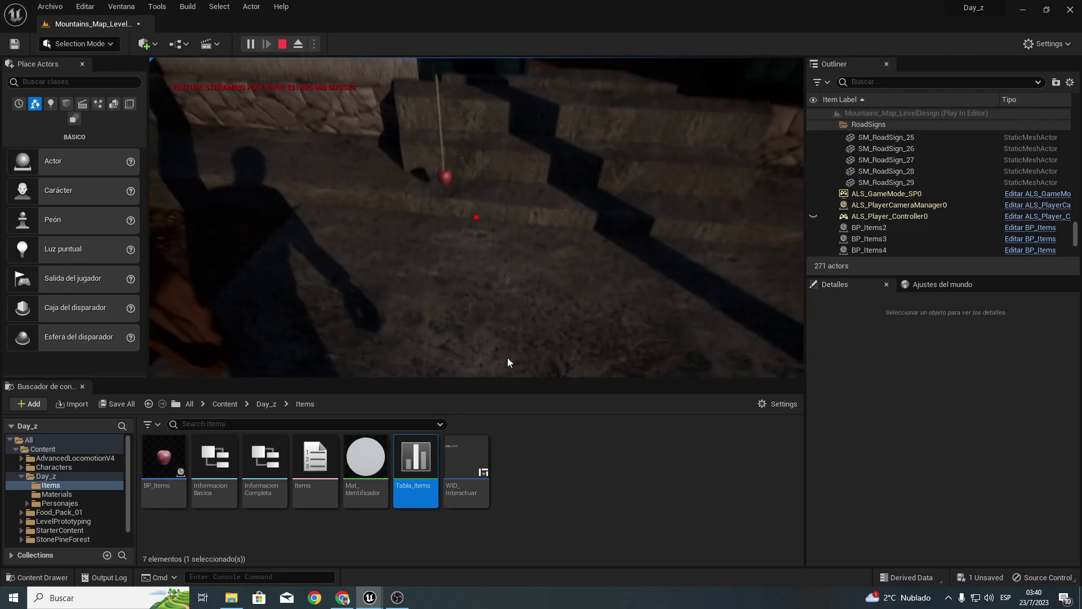
{"action": "key", "text": "Escape"}
{"action": "right_click_drag", "start_coordinate": [521, 297], "coordinate": [376, 290]}
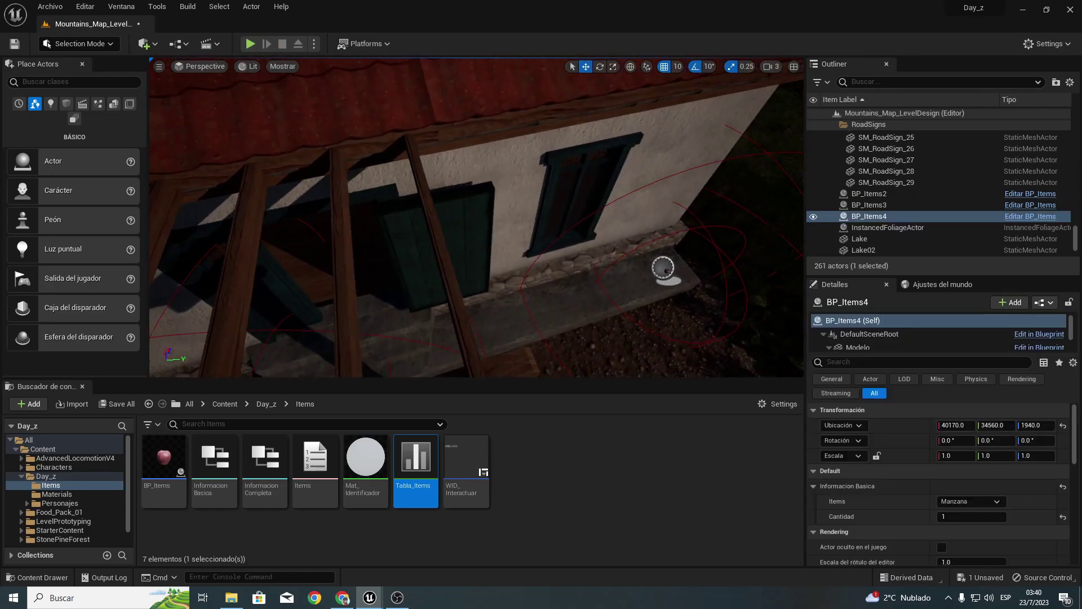
Step: Frame BP_Items4 and move it sideways to the left of the porch
{"action": "key", "text": "f"}
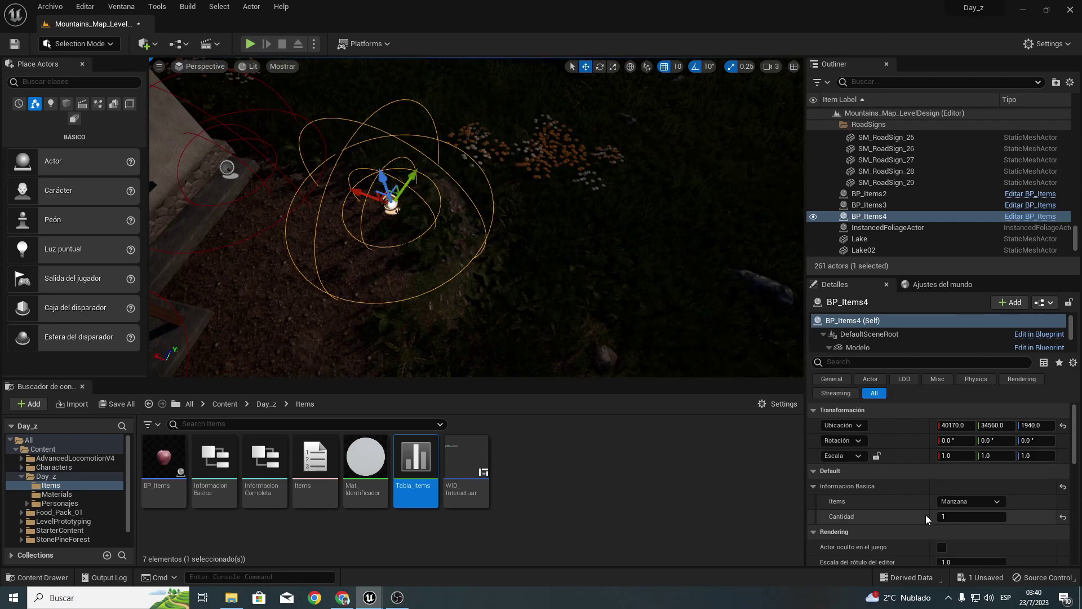
{"action": "right_click_drag", "start_coordinate": [620, 282], "coordinate": [541, 248]}
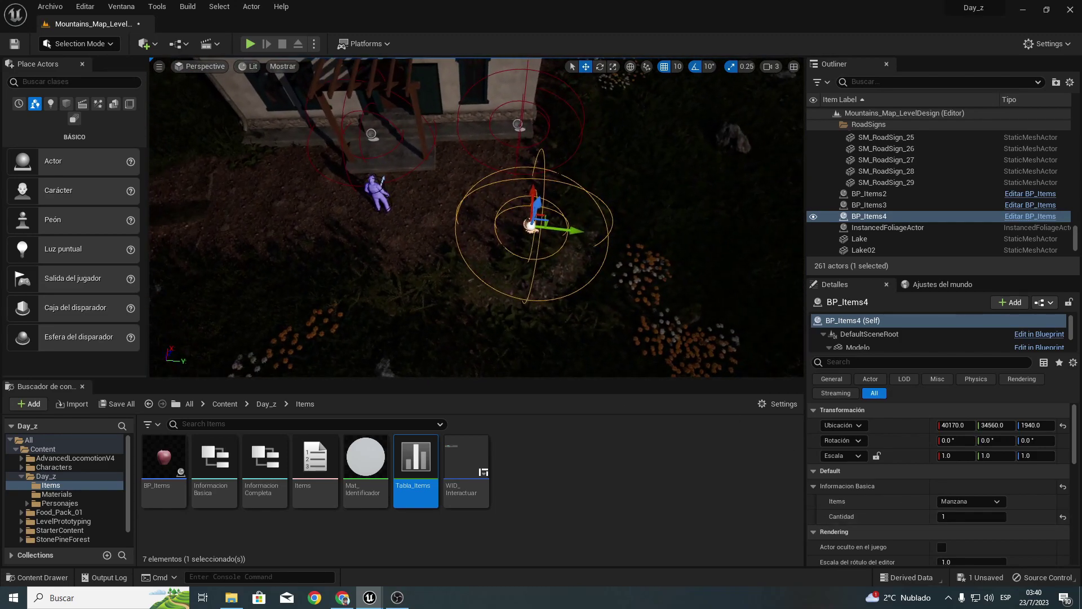
{"action": "left_click_drag", "start_coordinate": [571, 231], "coordinate": [268, 179]}
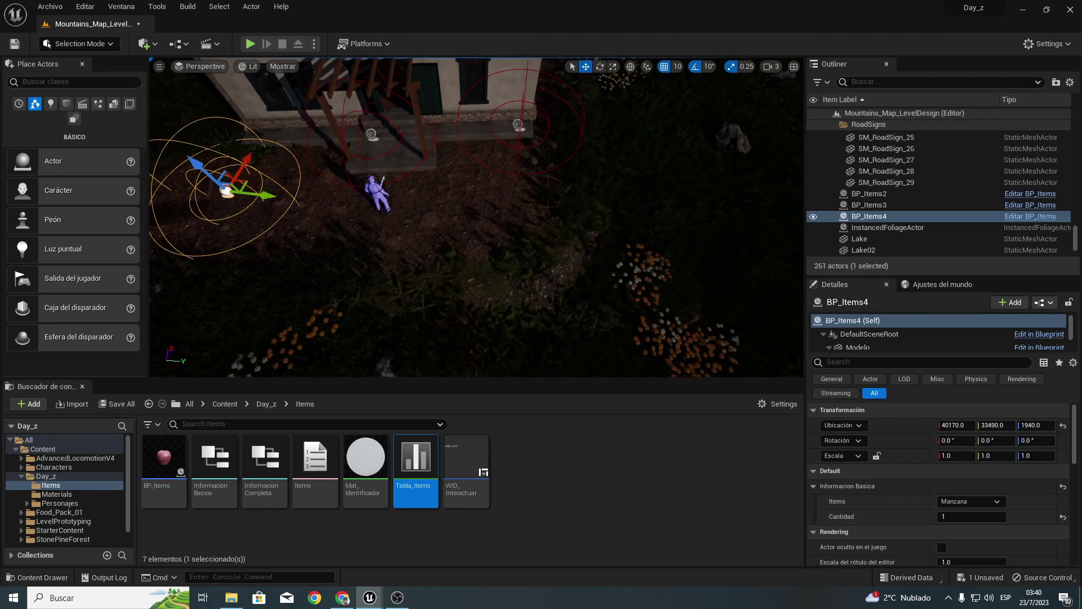
Step: Duplicate the BP_Items2 Pan pickup as BP_Items5 and move the copy away
{"action": "left_click", "coordinate": [518, 124]}
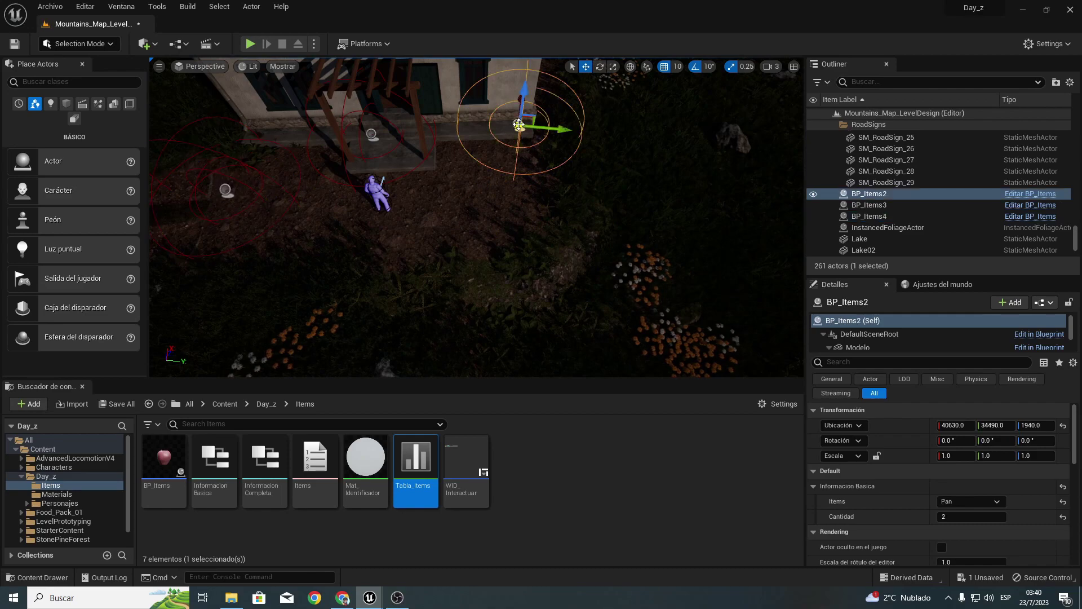
{"action": "key", "text": "ctrl+d"}
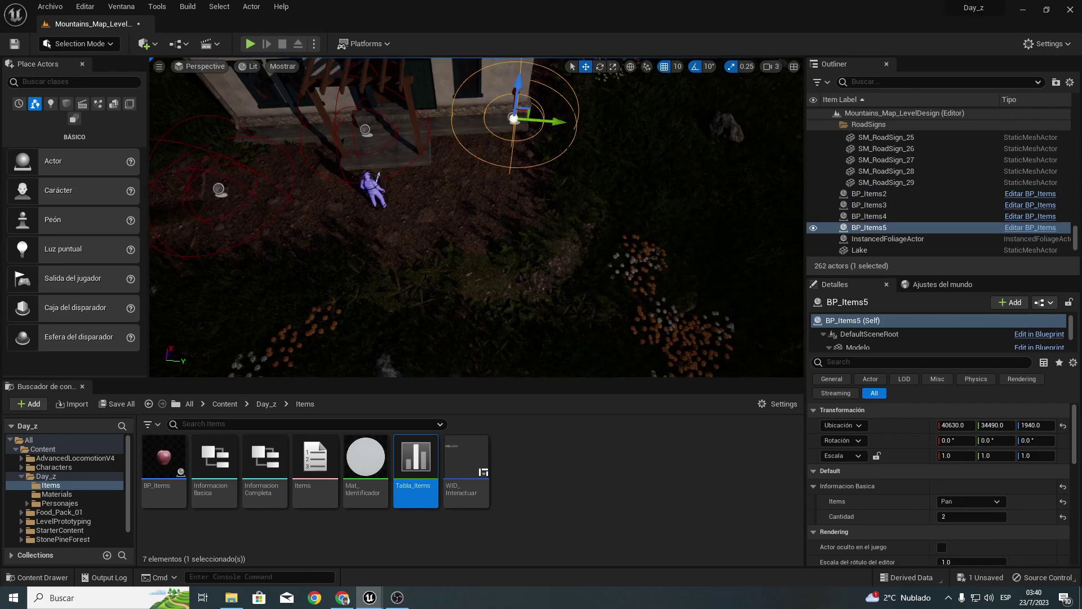
{"action": "right_click_drag", "start_coordinate": [529, 125], "coordinate": [518, 82]}
{"action": "left_click_drag", "start_coordinate": [512, 86], "coordinate": [536, 189]}
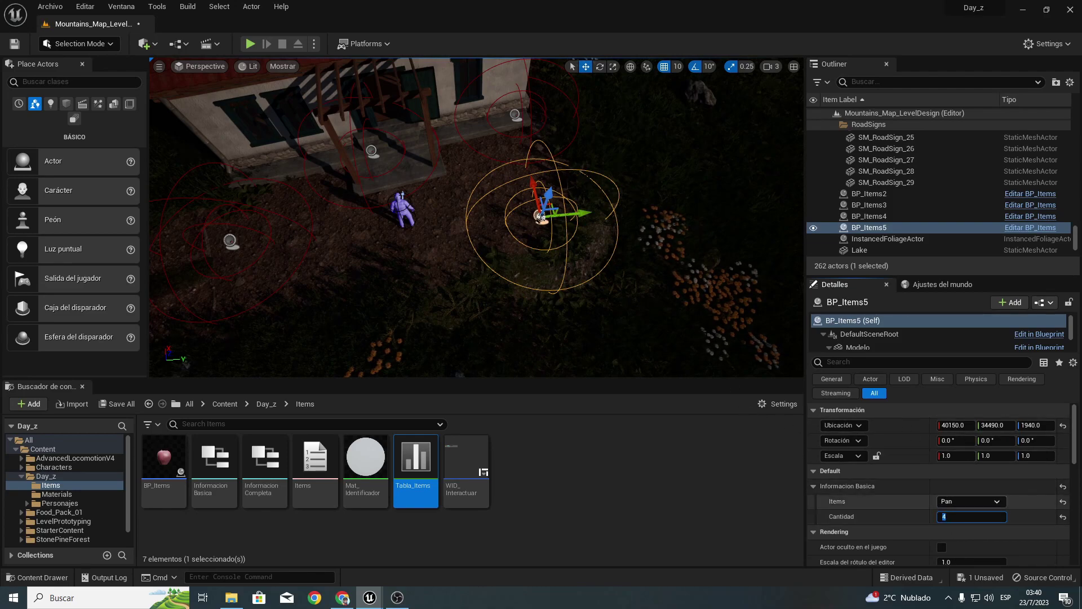
Step: Check the details of BP_Items2 (Pan 2), BP_Items3 (Manzana 5) and BP_Items4 (Manzana 1)
{"action": "left_click", "coordinate": [515, 114]}
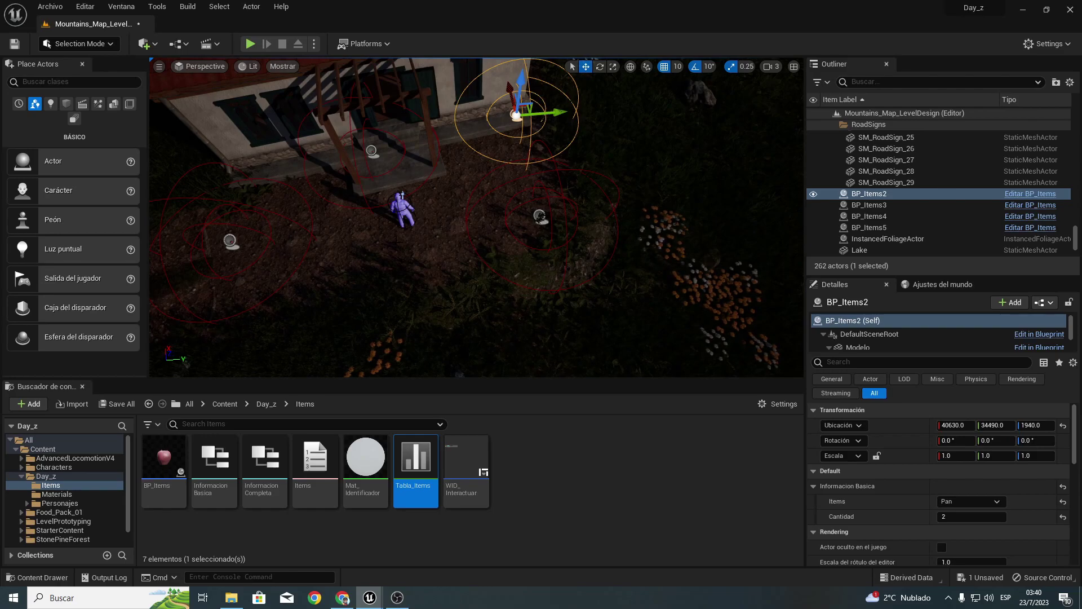
{"action": "left_click", "coordinate": [372, 151]}
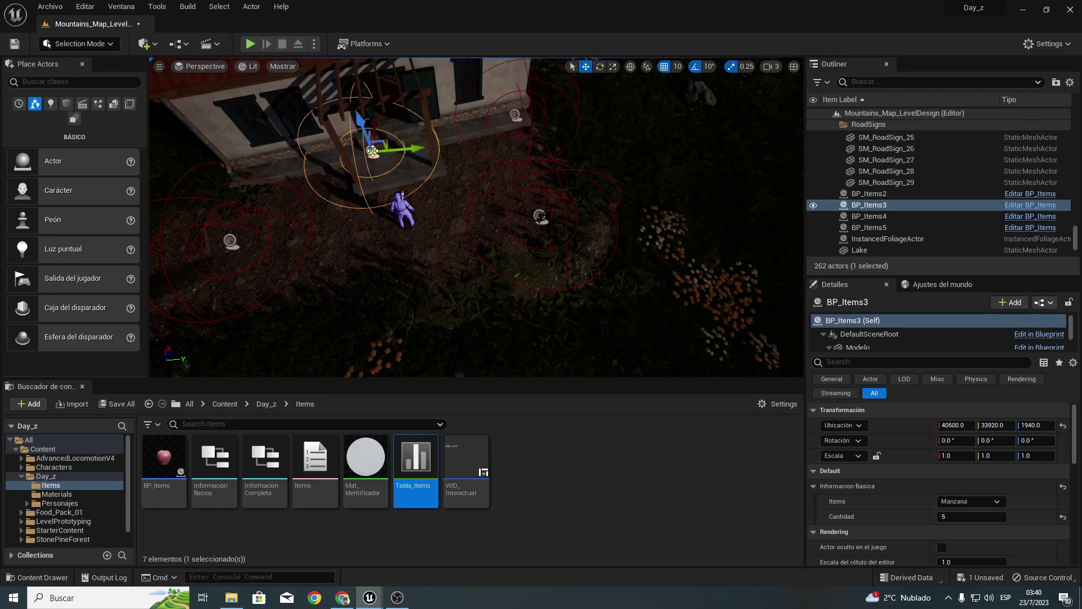
{"action": "left_click", "coordinate": [230, 240]}
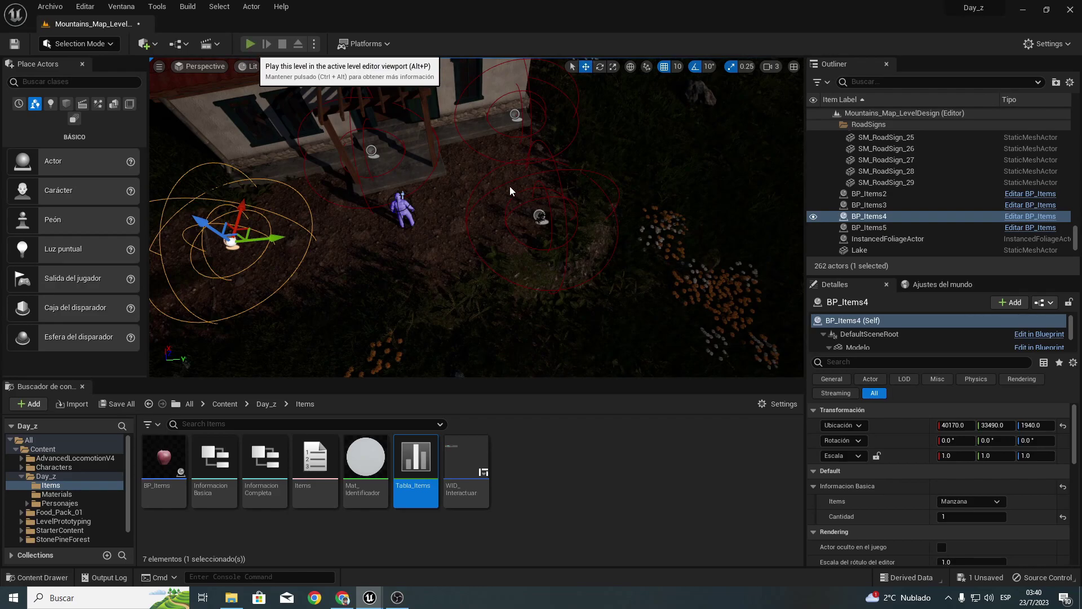
Step: Play the level with Alt+P, walk to the apple on the porch steps and pick it up
{"action": "key", "text": "alt+p"}
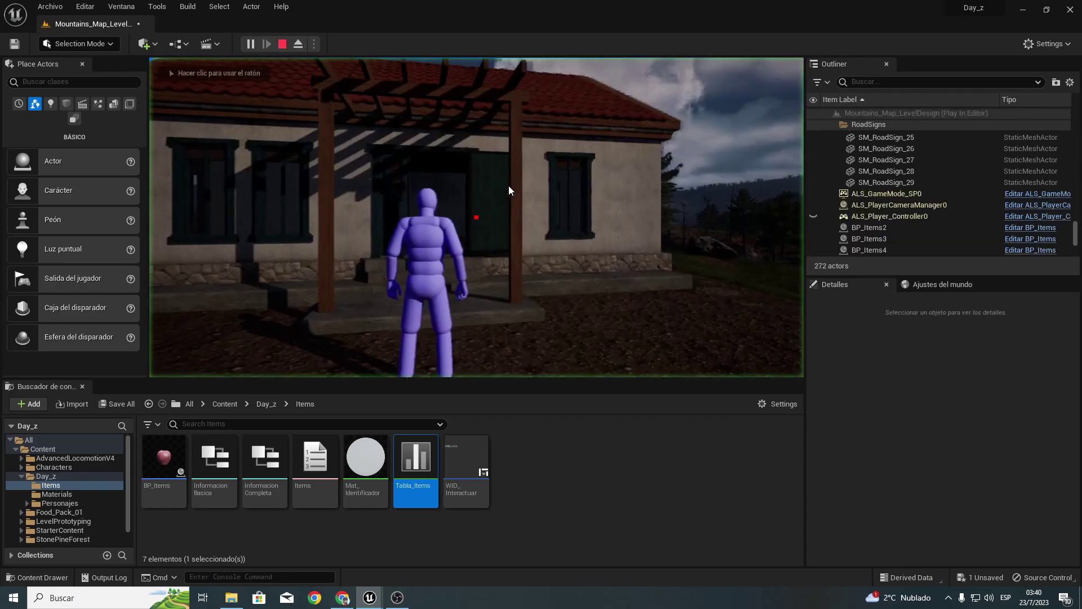
{"action": "key", "text": "x"}
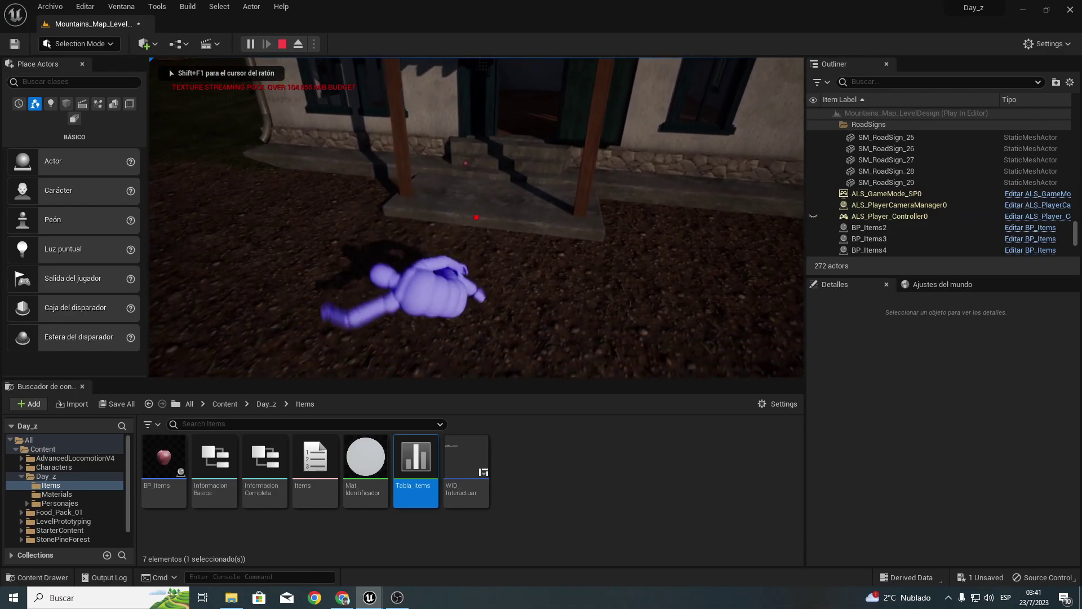
{"action": "key", "text": "x"}
{"action": "key", "text": "w"}
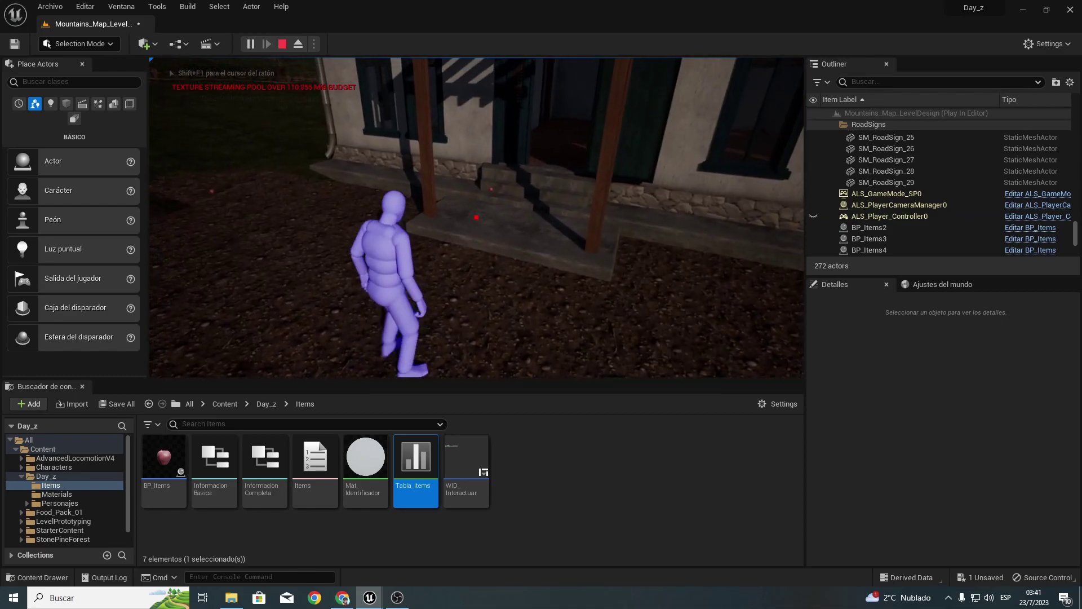
{"action": "key", "text": "w"}
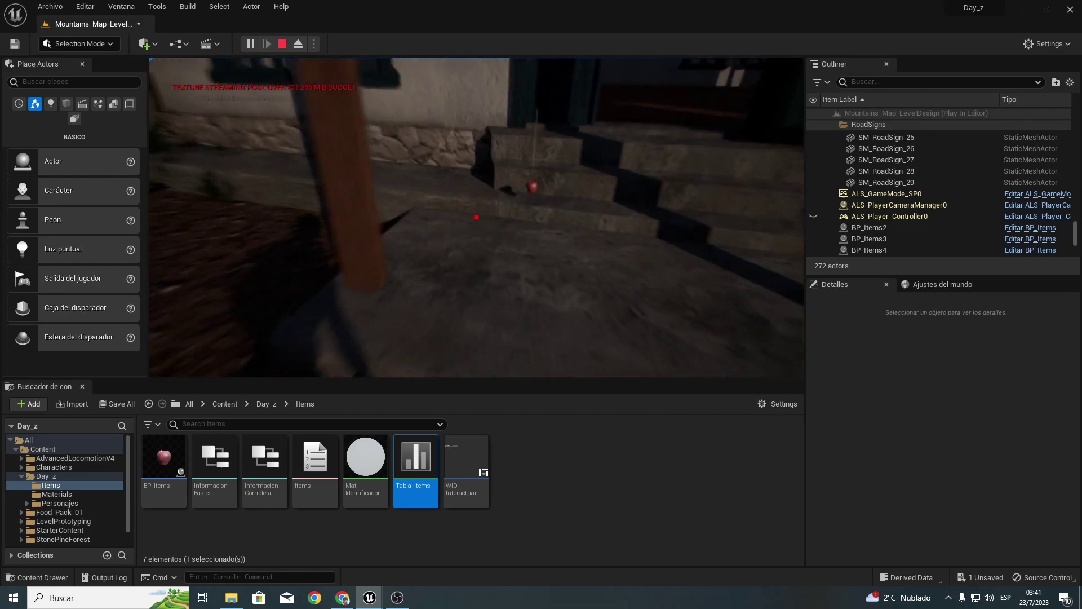
{"action": "key", "text": "w"}
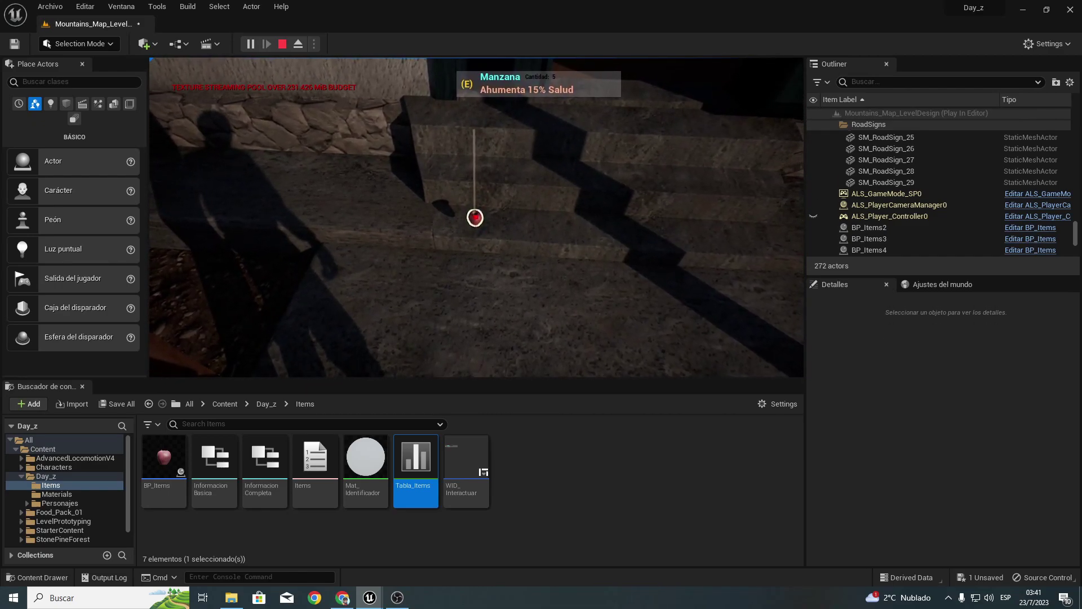
{"action": "key", "text": "e"}
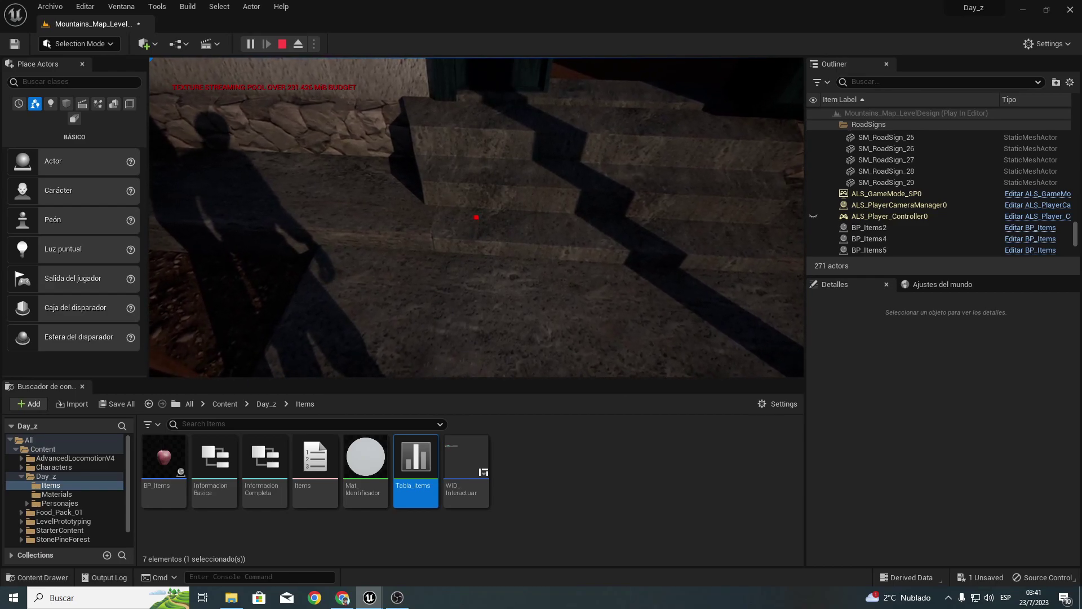
{"action": "key", "text": "super"}
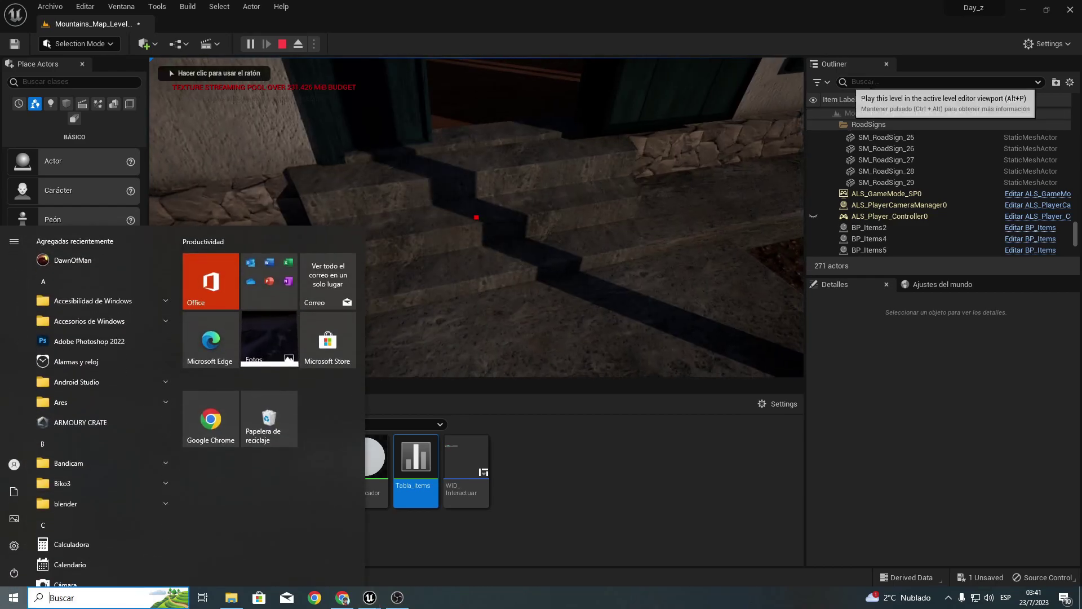
Step: Select Personaje in the Outliner and filter its Details by 'infor' to show Inventario
{"action": "left_click", "coordinate": [866, 83]}
{"action": "type", "text": "perso"}
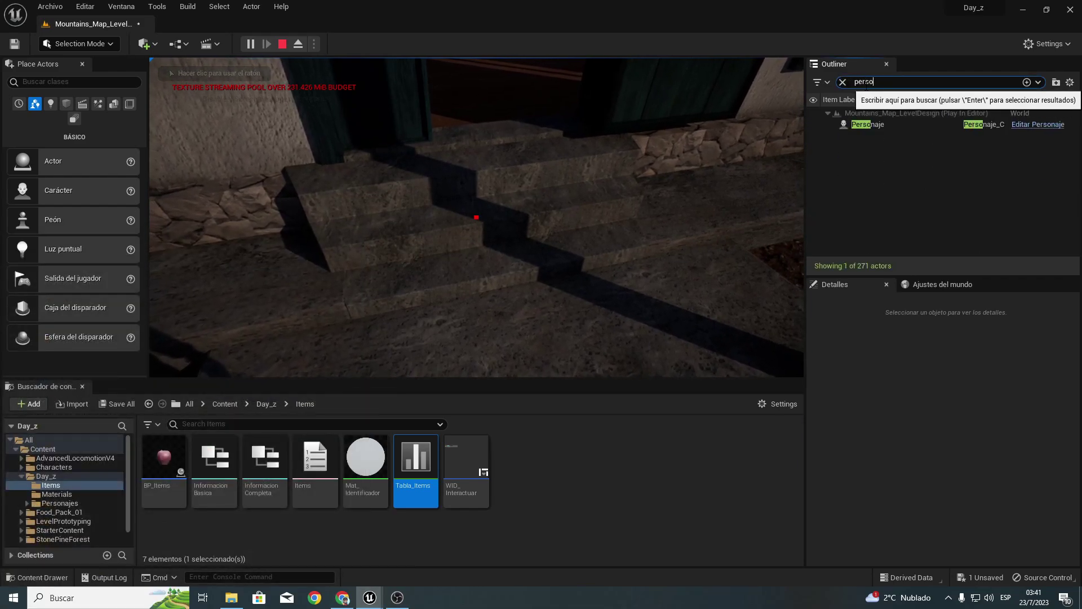
{"action": "left_click", "coordinate": [861, 125]}
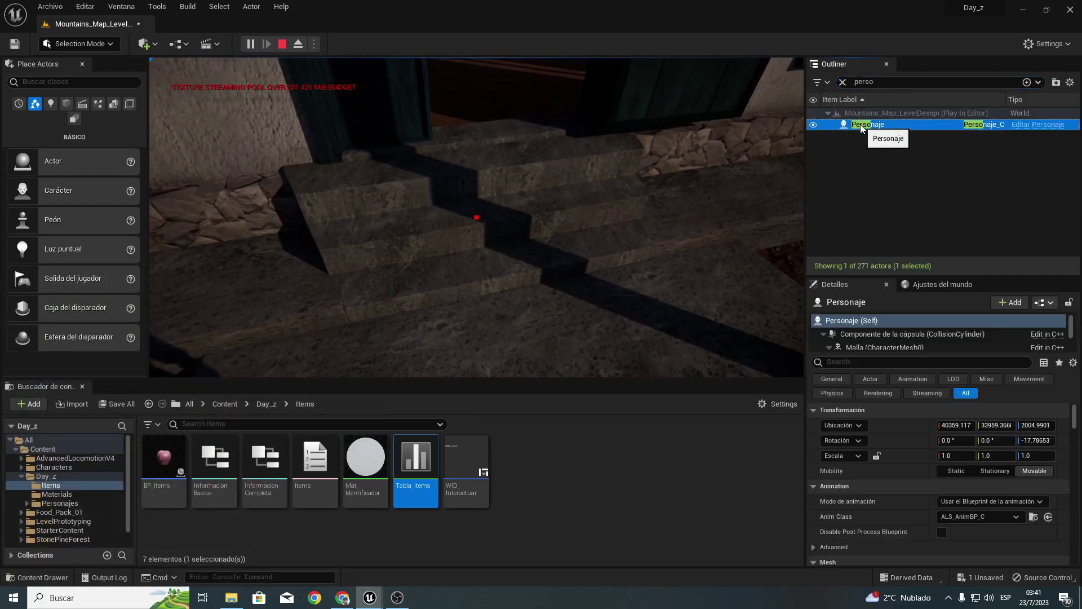
{"action": "scroll", "coordinate": [850, 424], "scroll_direction": "down", "scroll_amount": 3}
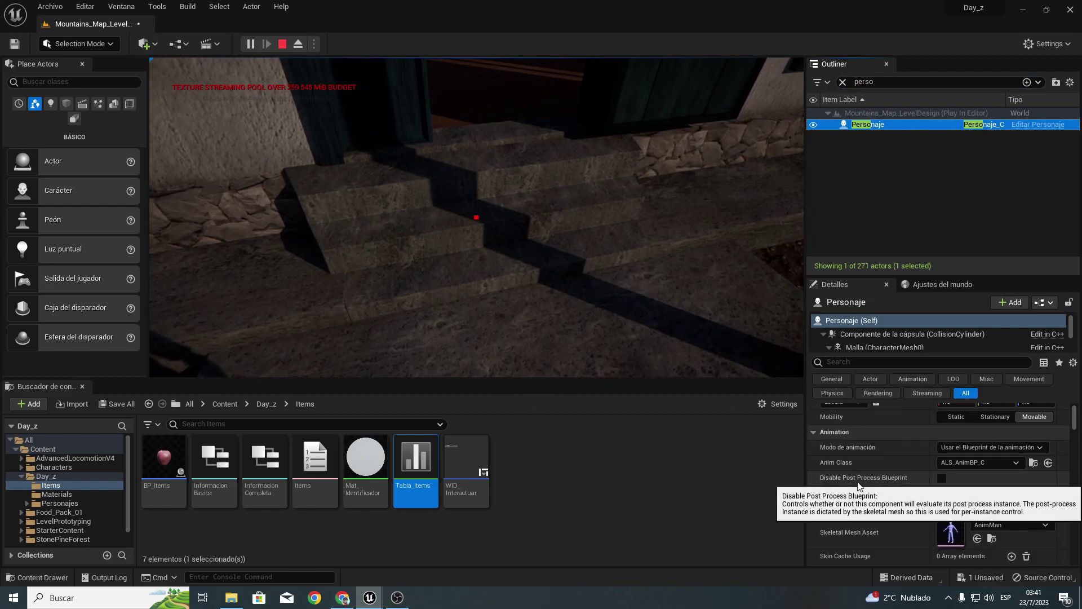
{"action": "left_click", "coordinate": [865, 363]}
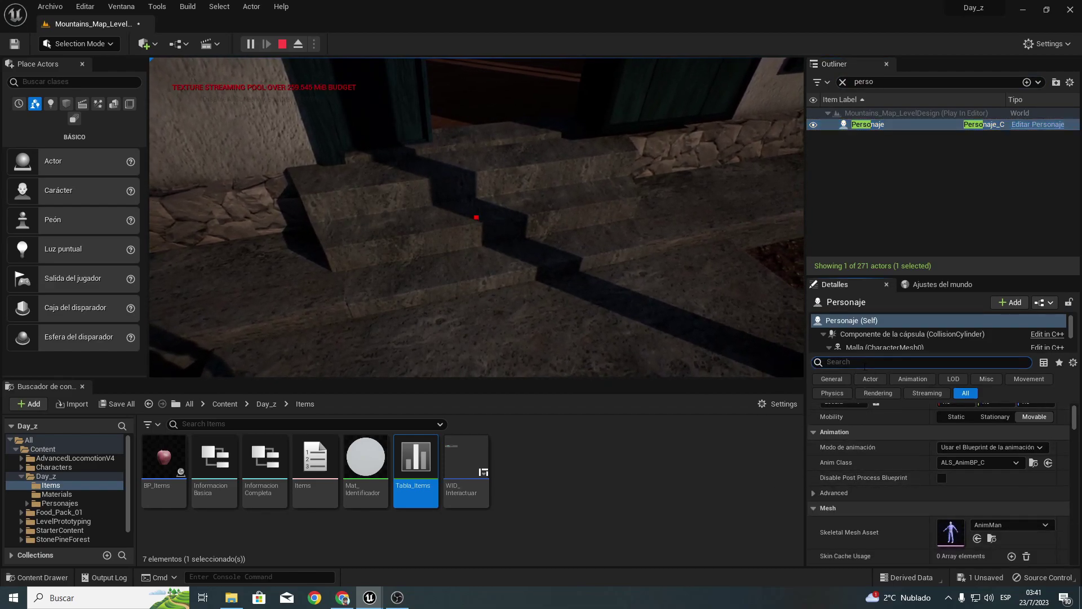
{"action": "type", "text": "infor"}
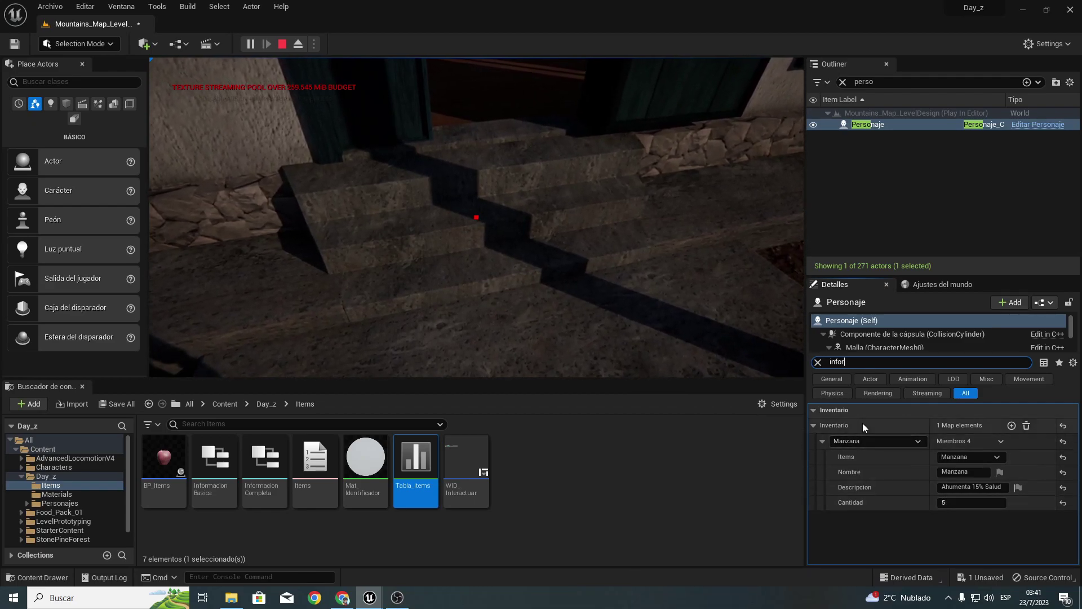
Step: In the running game, pick up the apple and the bread items, then stop playing
{"action": "left_click", "coordinate": [401, 266]}
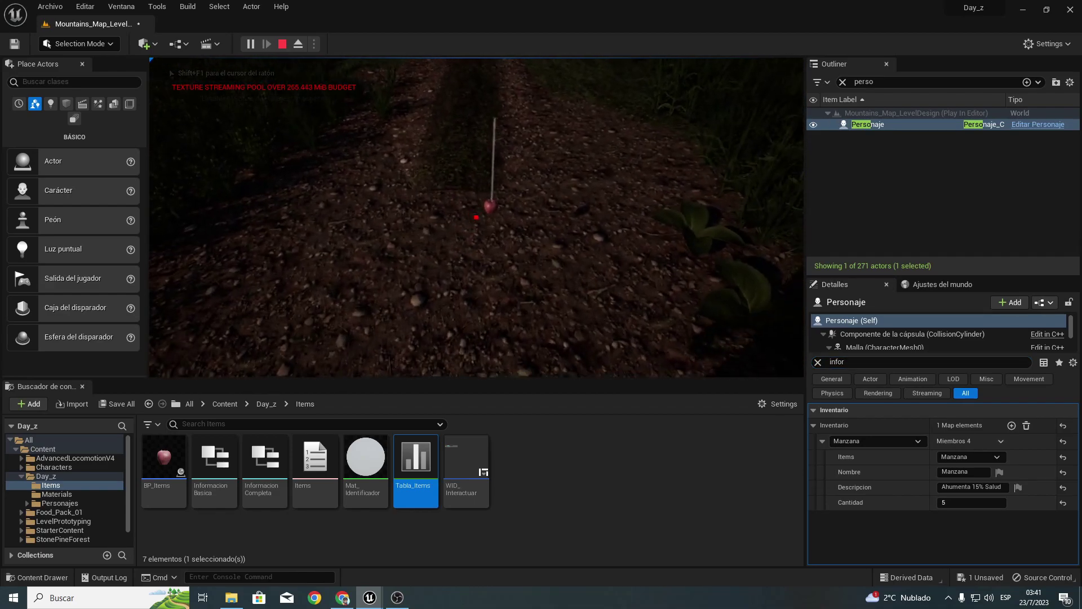
{"action": "mouse_move", "coordinate": [474, 218]}
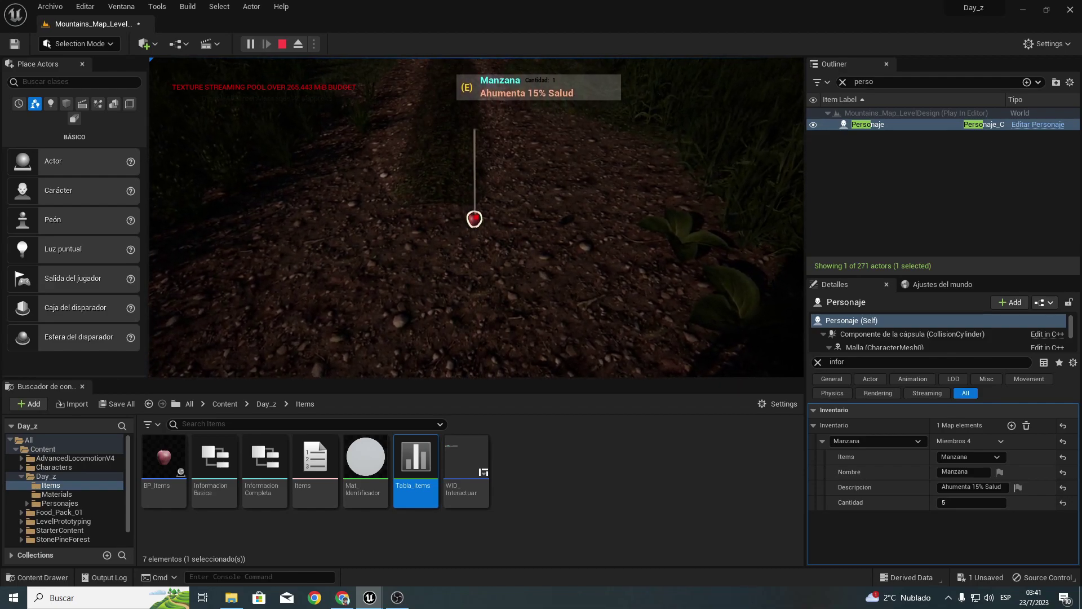
{"action": "key", "text": "e"}
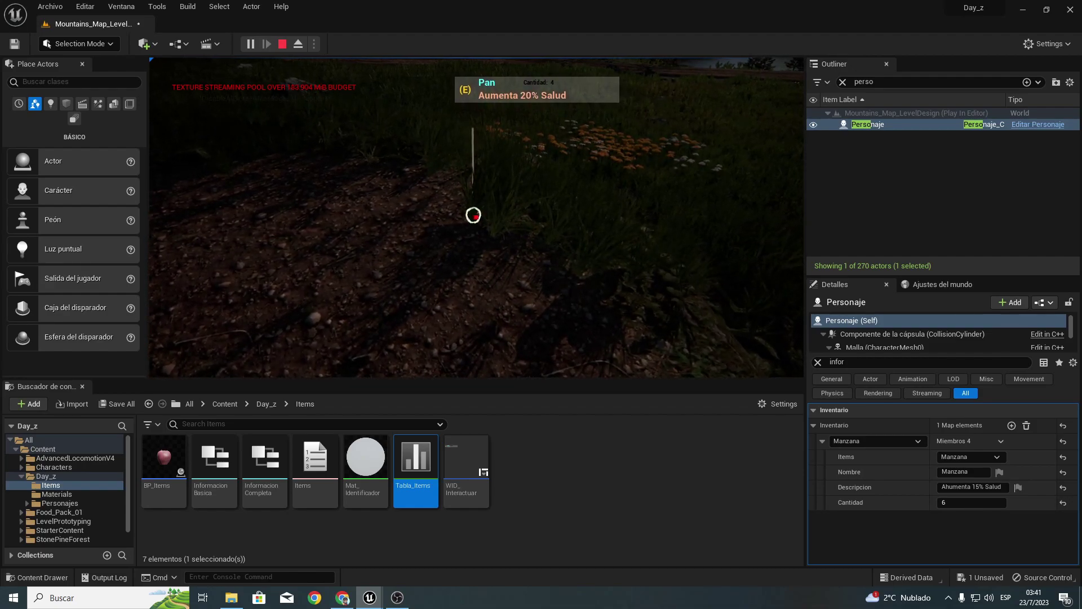
{"action": "key", "text": "e"}
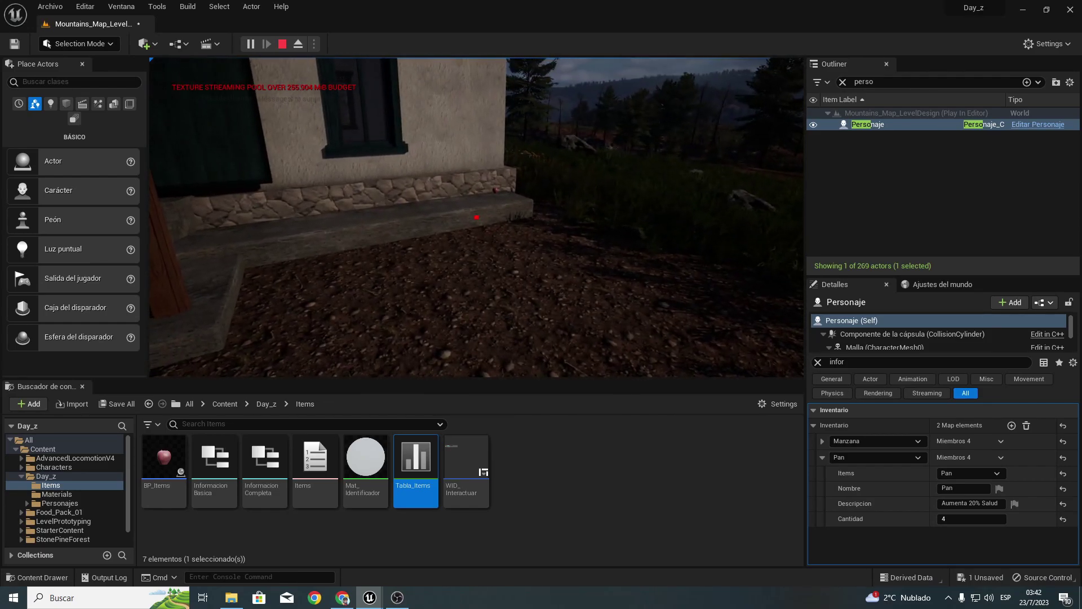
{"action": "key", "text": "w"}
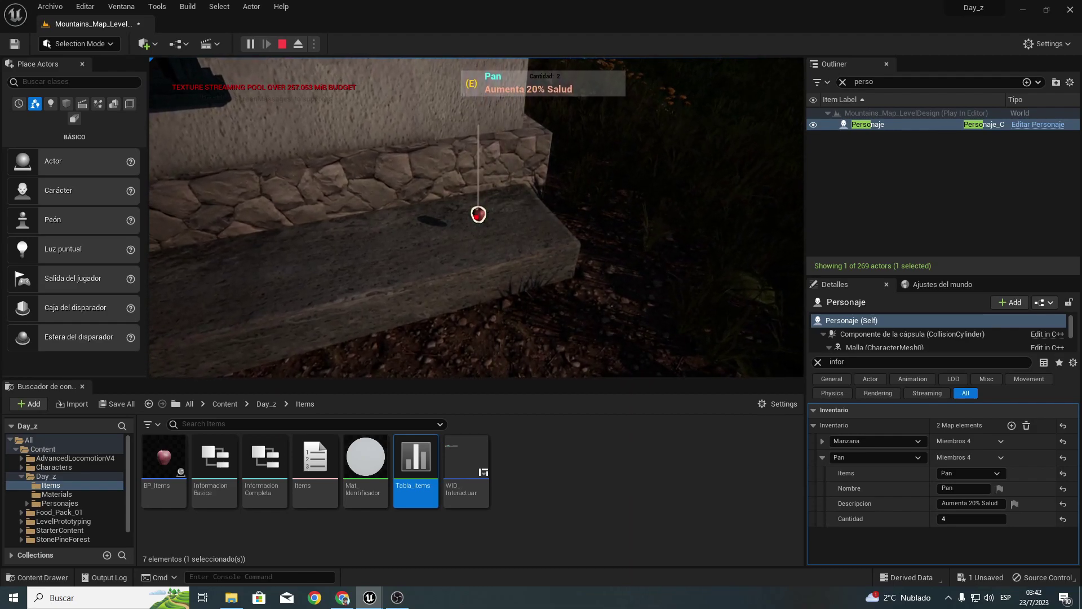
{"action": "key", "text": "e"}
{"action": "key", "text": "w"}
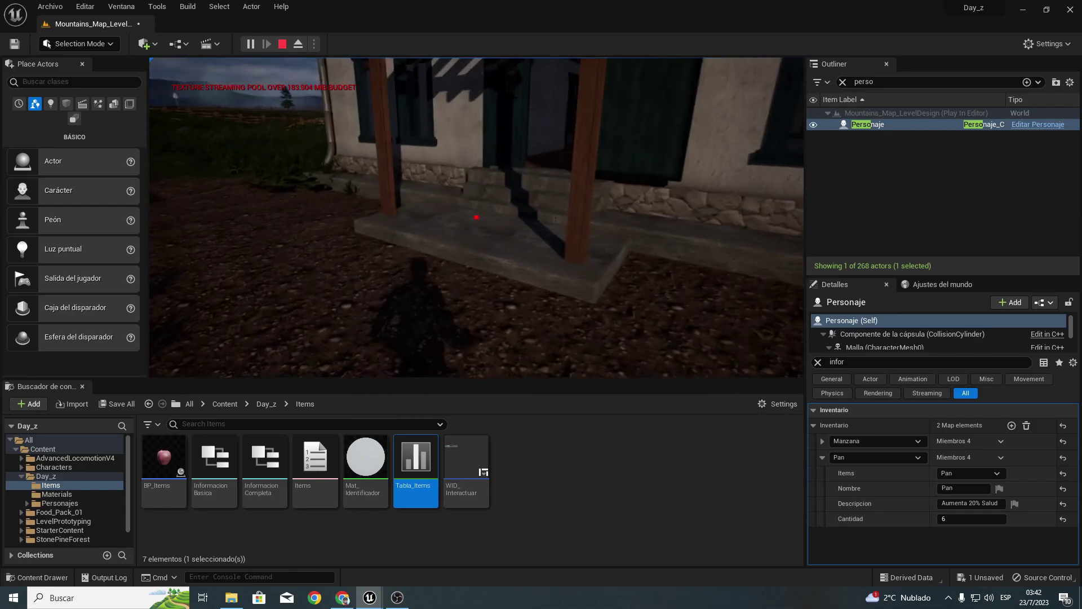
{"action": "key", "text": "Escape"}
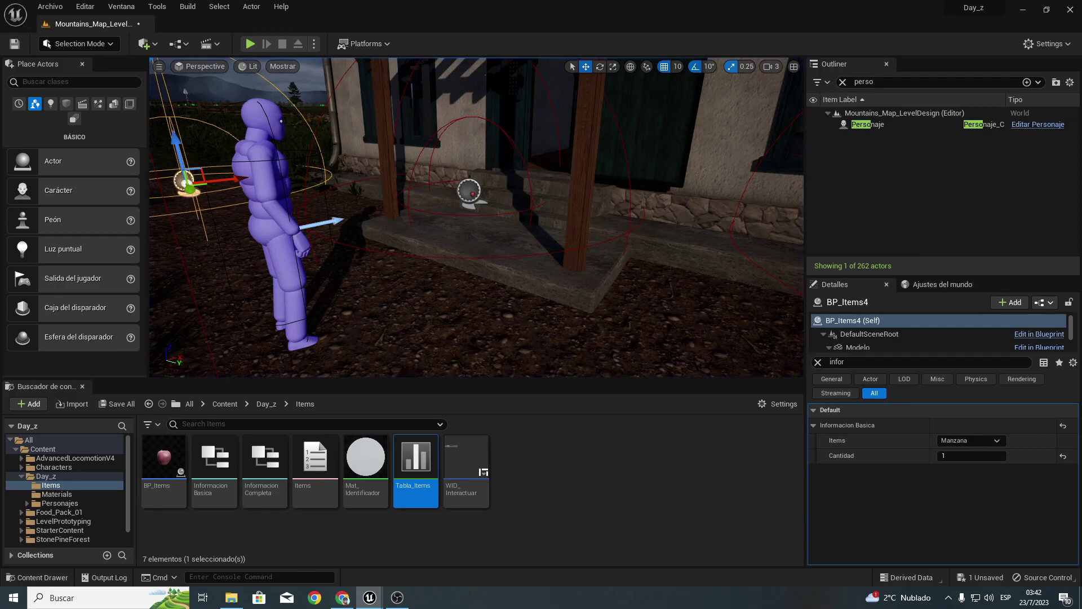
Step: Review the BP_Items event graph around the Destroy Actor node, then minimize the editor
{"action": "mouse_move", "coordinate": [372, 597]}
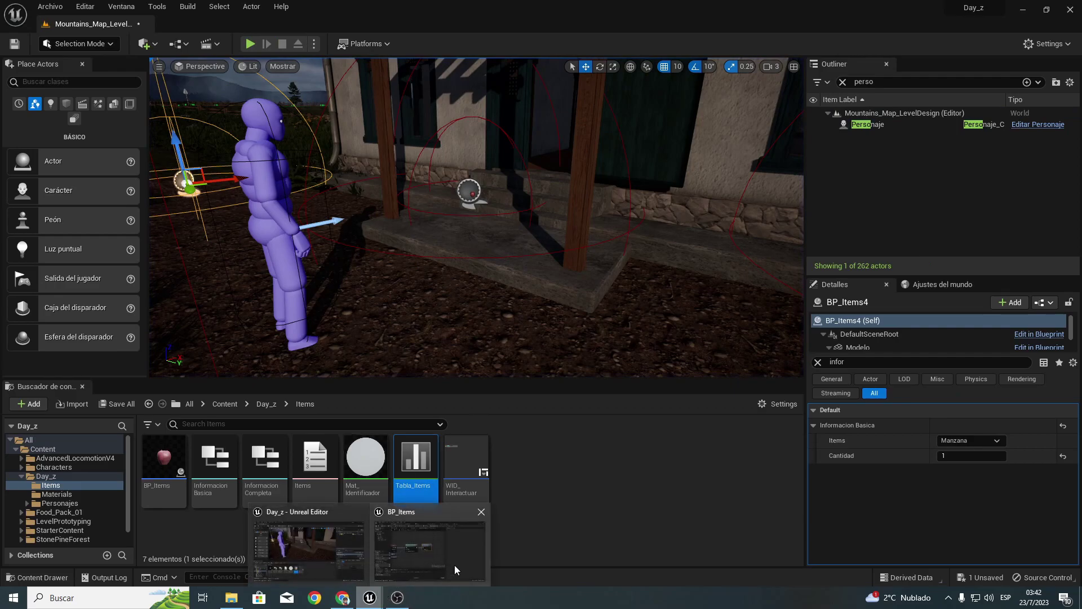
{"action": "left_click", "coordinate": [454, 563]}
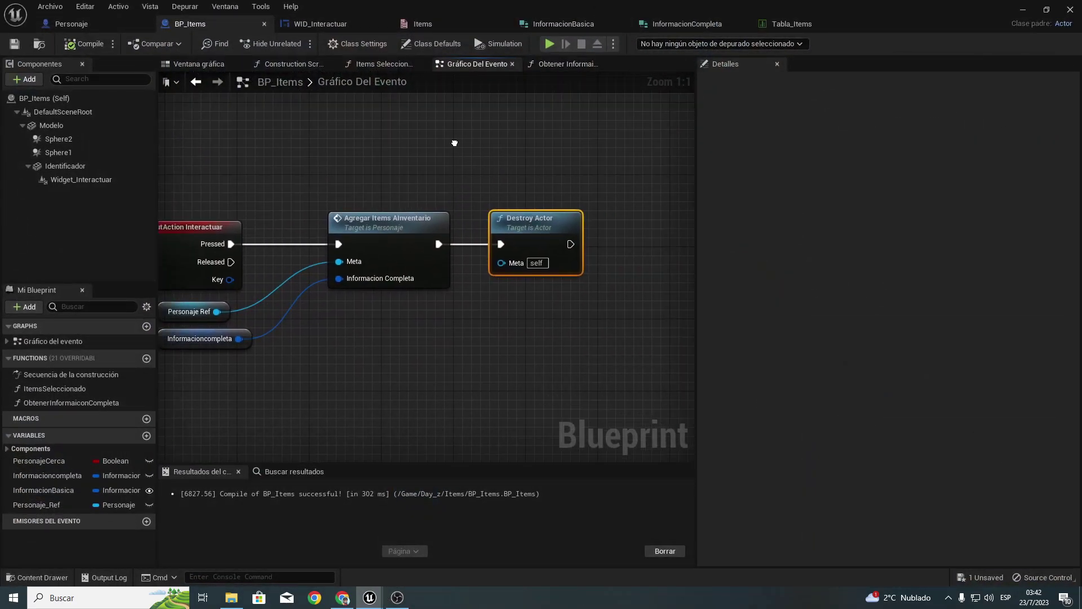
{"action": "right_click_drag", "start_coordinate": [452, 210], "coordinate": [339, 204]}
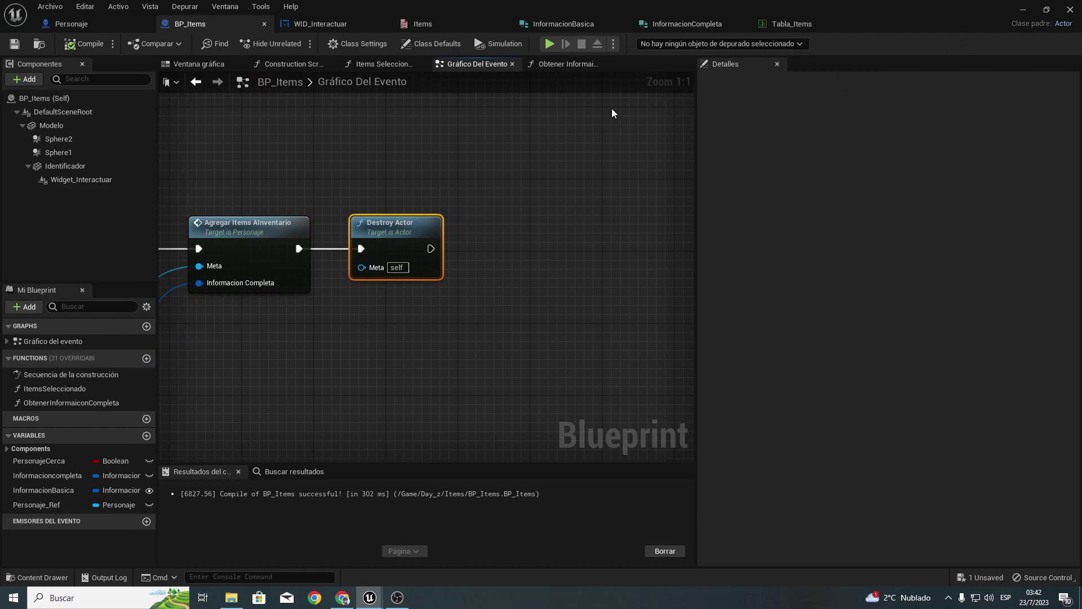
{"action": "left_click", "coordinate": [1022, 11]}
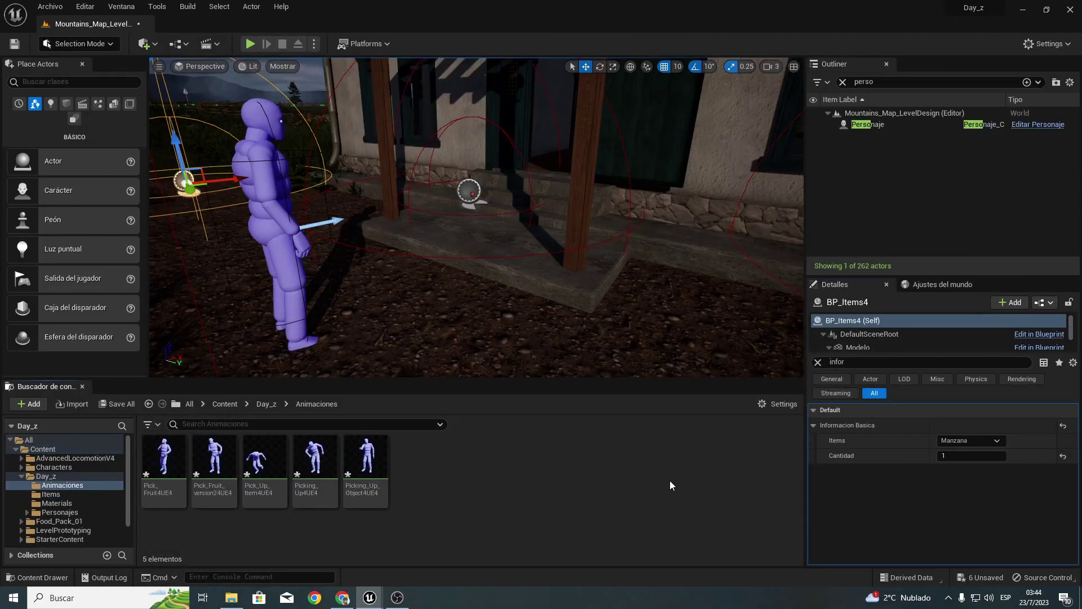
Step: Save all six unsaved assets and the map, then preview the Picking_Up4UE4 animation
{"action": "left_click", "coordinate": [119, 404]}
{"action": "left_click", "coordinate": [607, 437]}
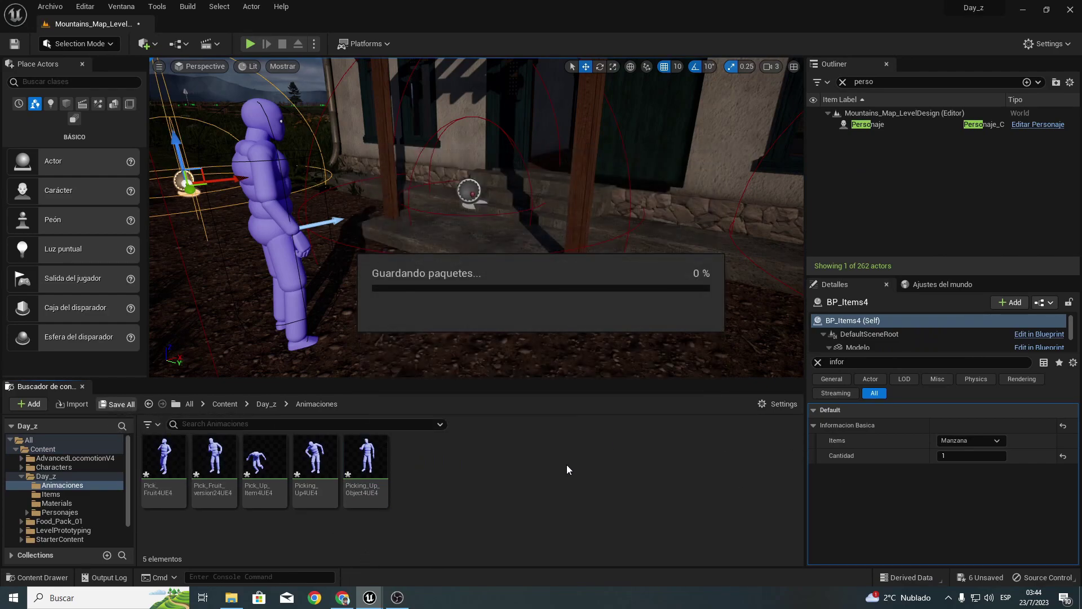
{"action": "double_click", "coordinate": [297, 453]}
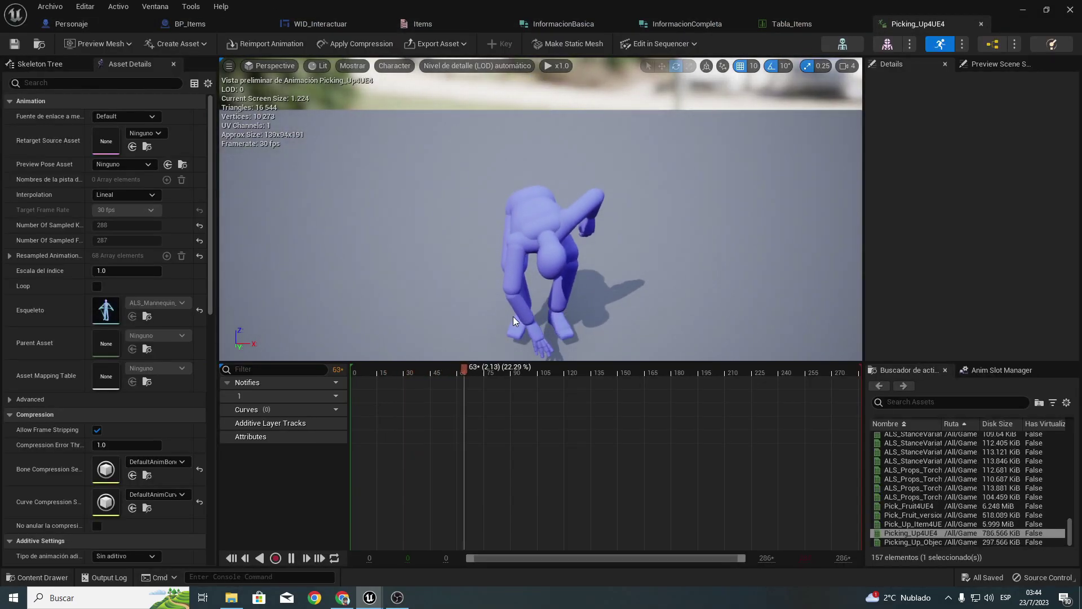
{"action": "left_click", "coordinate": [982, 24]}
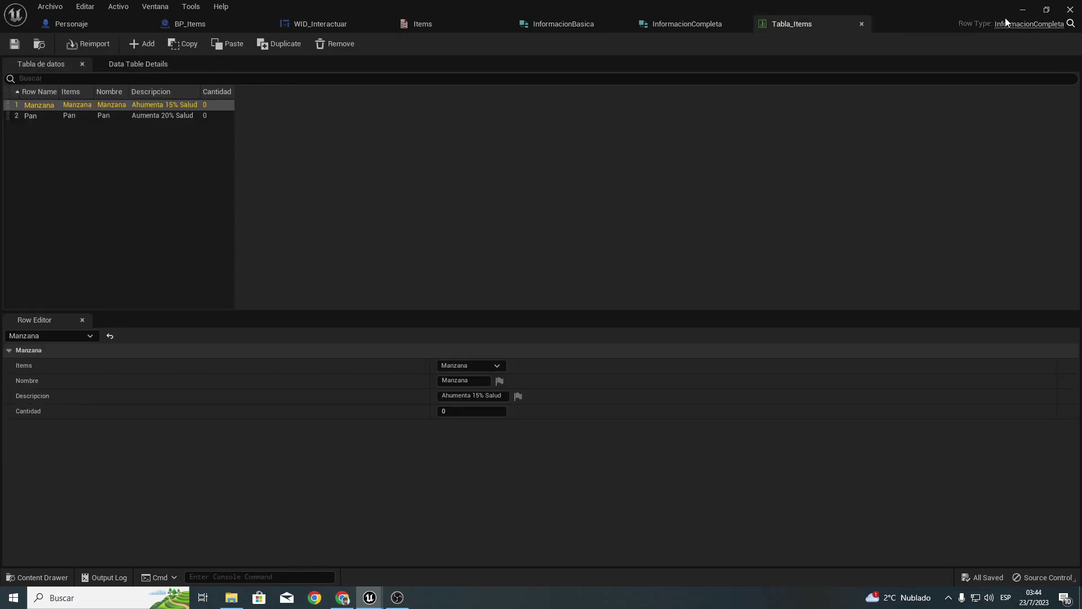
{"action": "left_click", "coordinate": [1024, 9]}
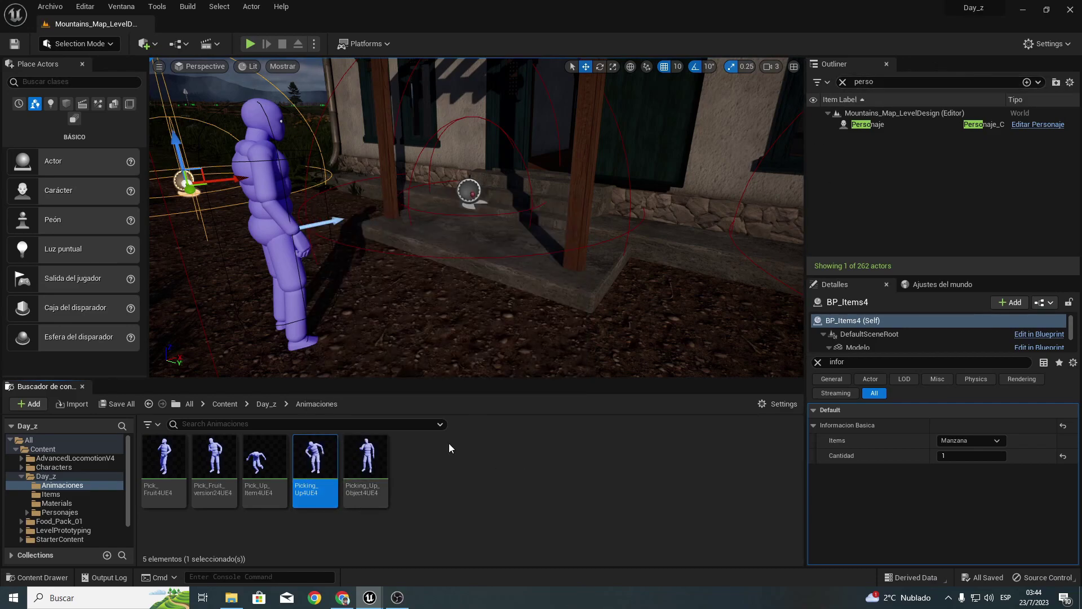
Step: Create an animation montage from Picking_Up4UE4, initially named Agarrarobjeto
{"action": "left_click", "coordinate": [842, 81]}
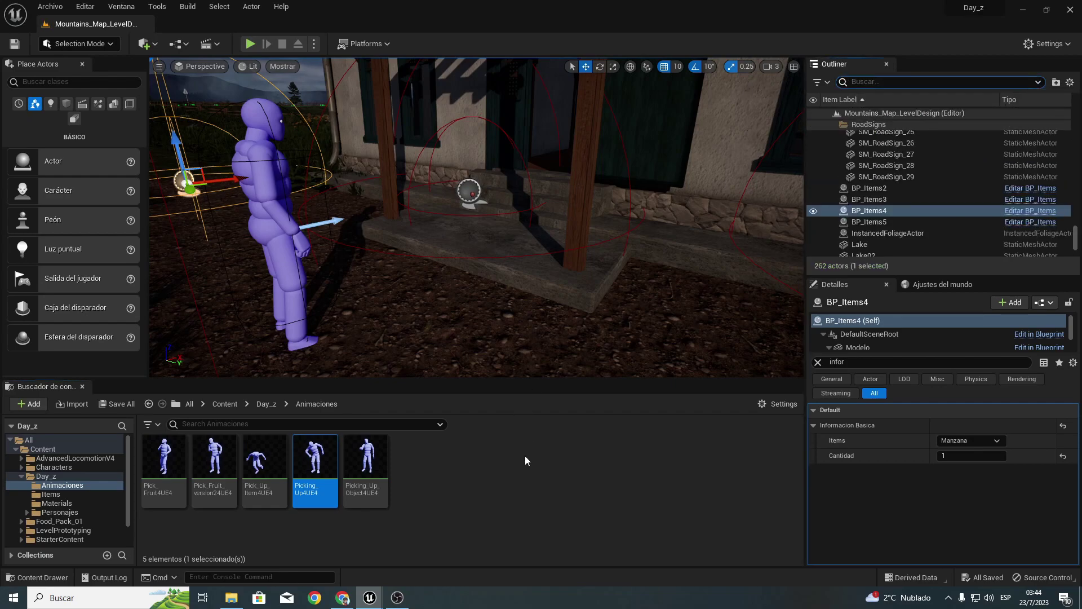
{"action": "right_click", "coordinate": [315, 467]}
{"action": "mouse_move", "coordinate": [371, 87]}
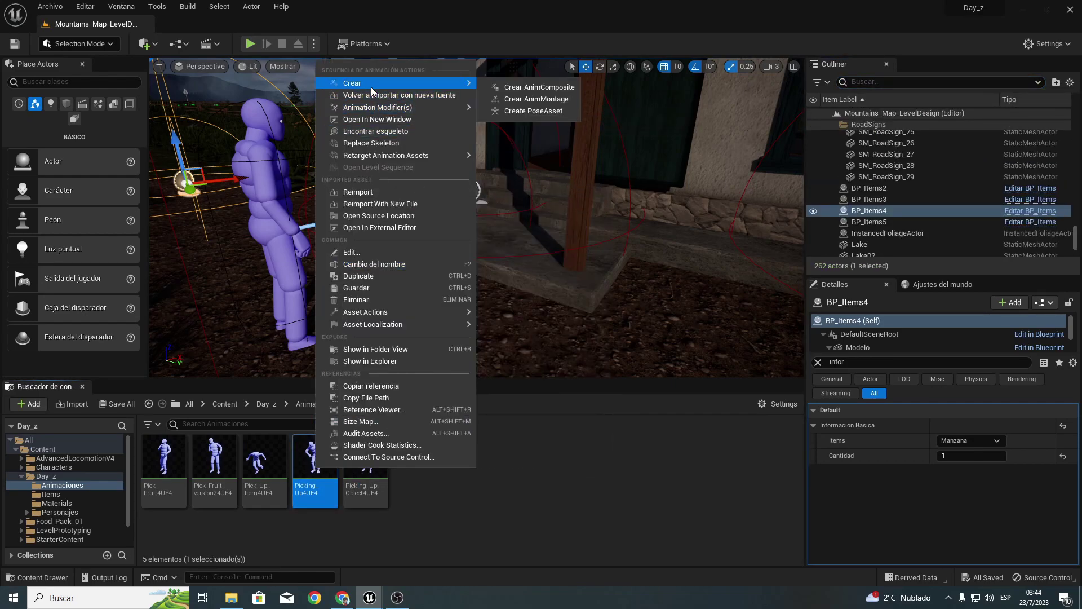
{"action": "left_click", "coordinate": [544, 105]}
{"action": "type", "text": "arraobjeto"}
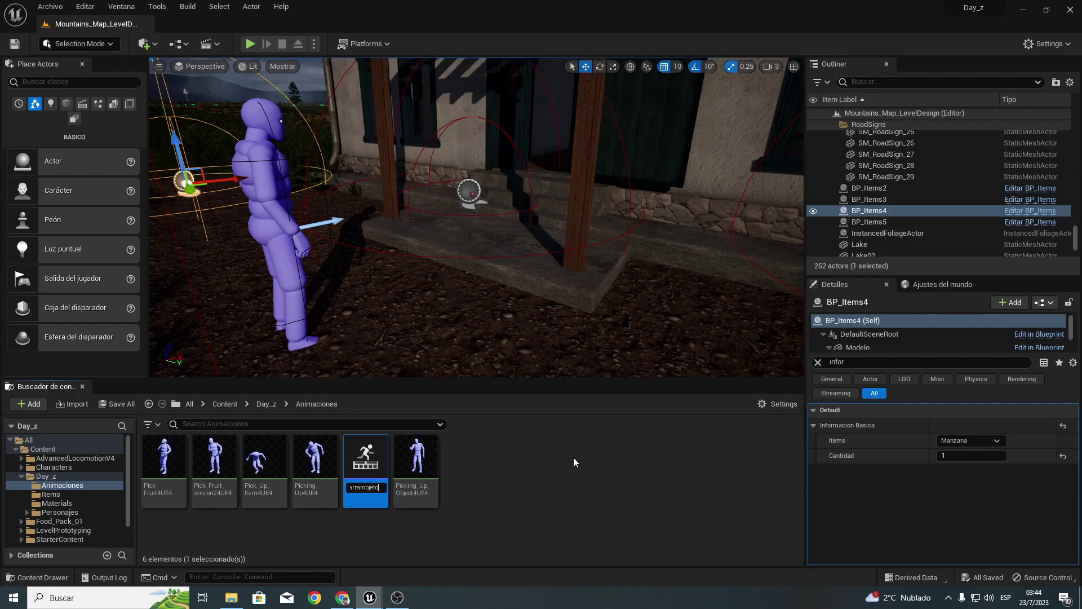
{"action": "key", "text": "Return"}
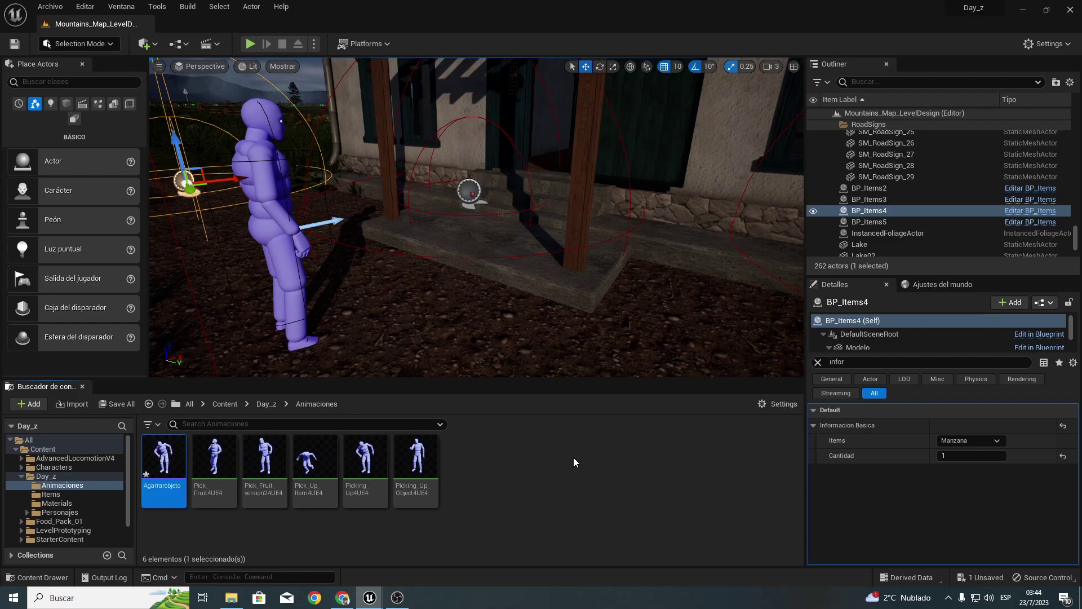
Step: Rename the montage to AgarrarItems and open it in the montage editor
{"action": "right_click", "coordinate": [161, 475]}
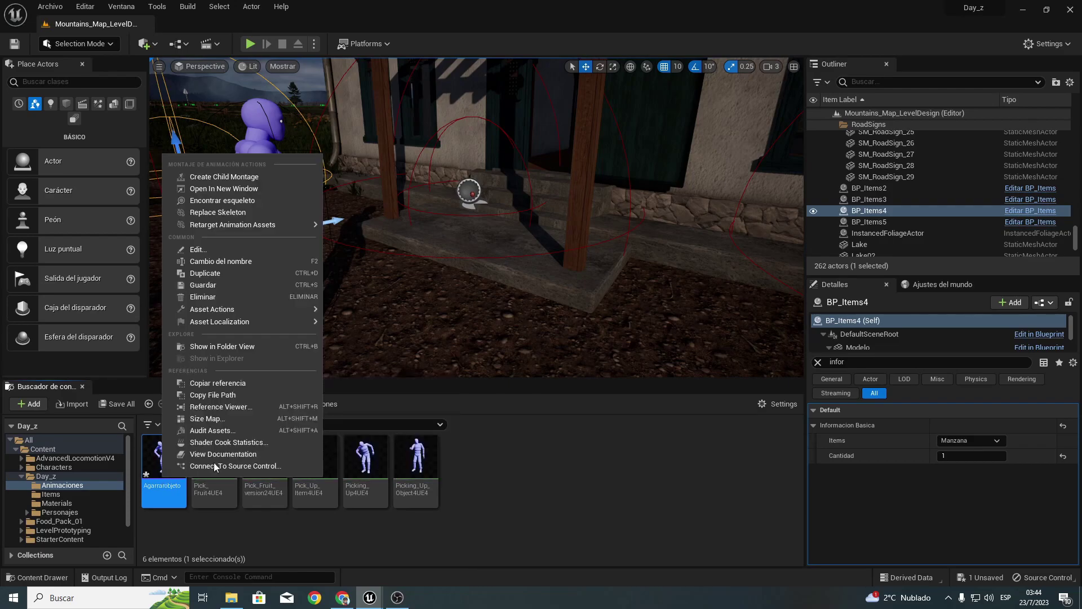
{"action": "left_click", "coordinate": [234, 262]}
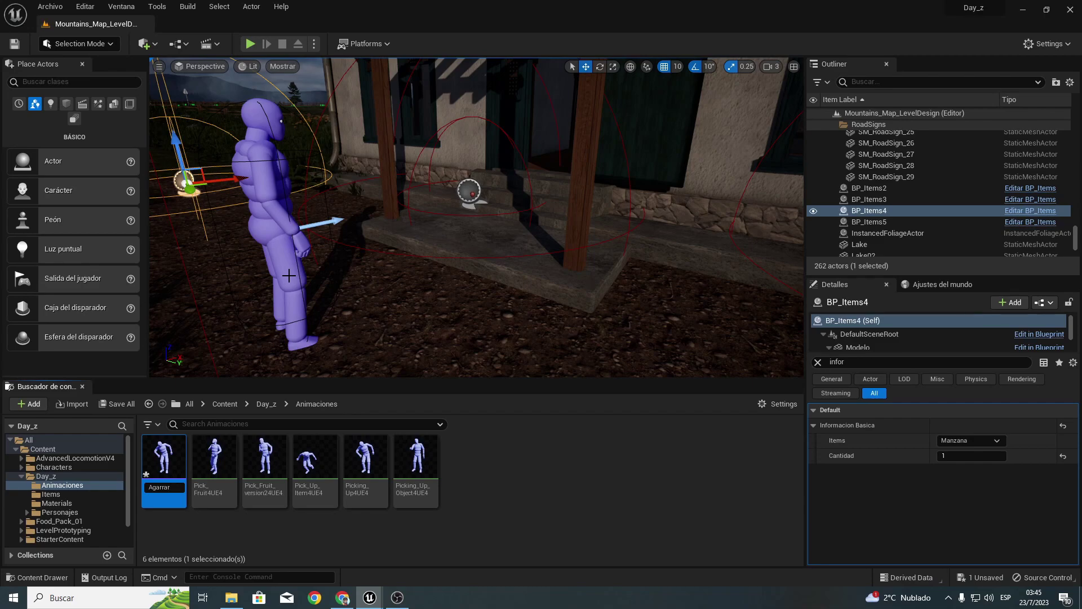
{"action": "left_click", "coordinate": [165, 487]}
{"action": "type", "text": "Items"}
{"action": "key", "text": "Return"}
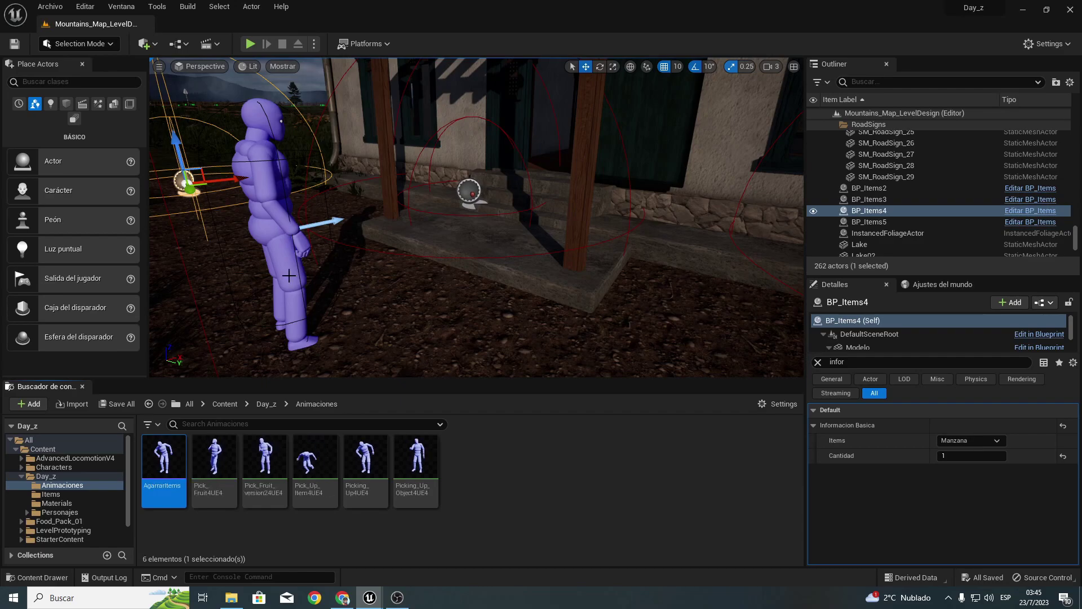
{"action": "key", "text": "Return"}
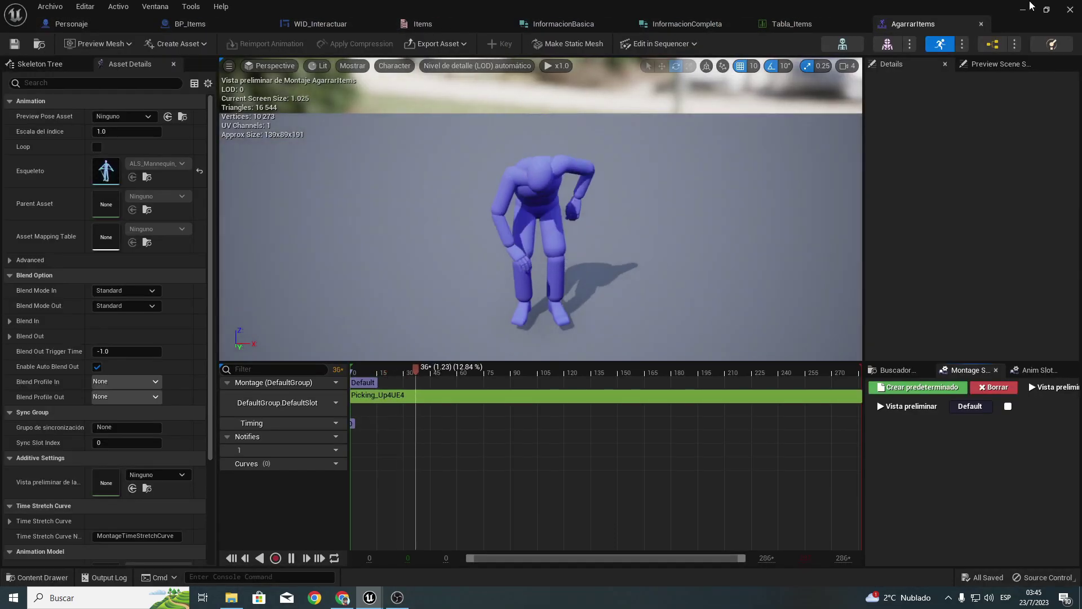
Step: Select the Personaje blueprint's Malla (CharacterMesh0) component to view its Details
{"action": "left_click", "coordinate": [1023, 10]}
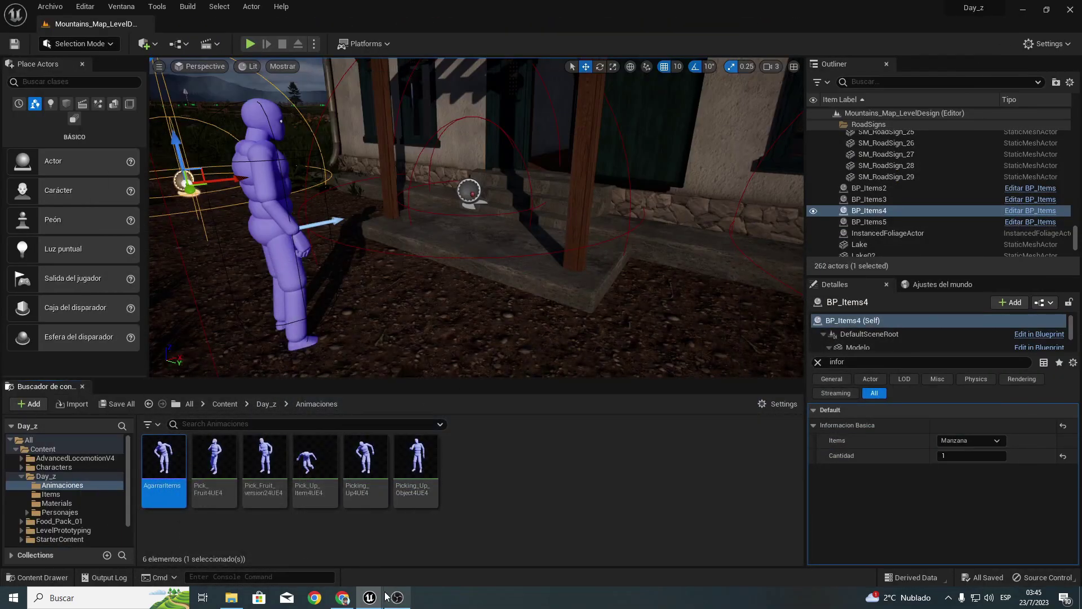
{"action": "mouse_move", "coordinate": [370, 597]}
{"action": "left_click", "coordinate": [425, 563]}
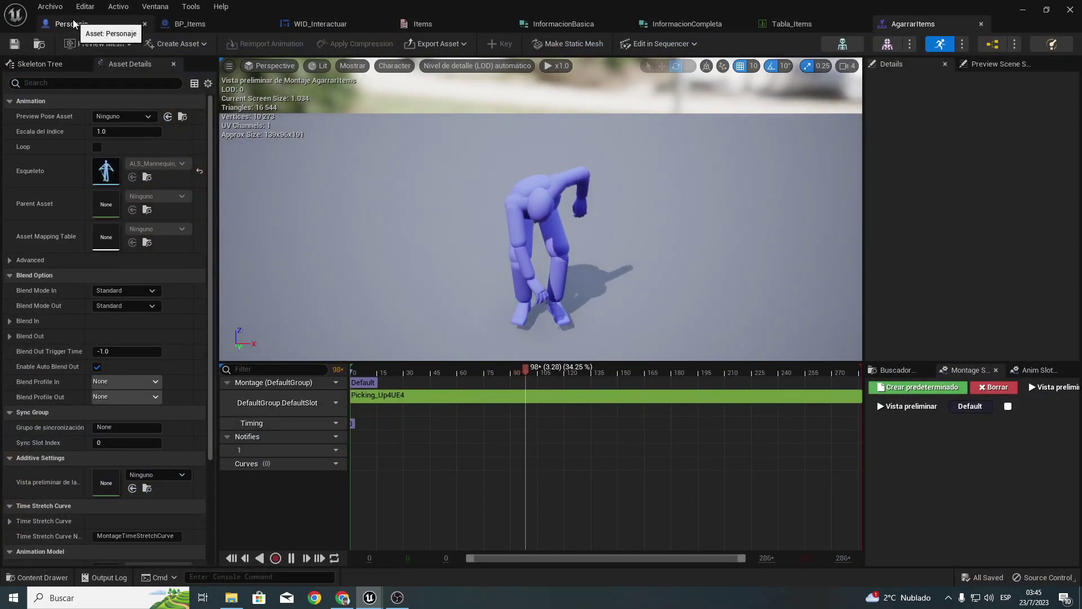
{"action": "left_click", "coordinate": [74, 23]}
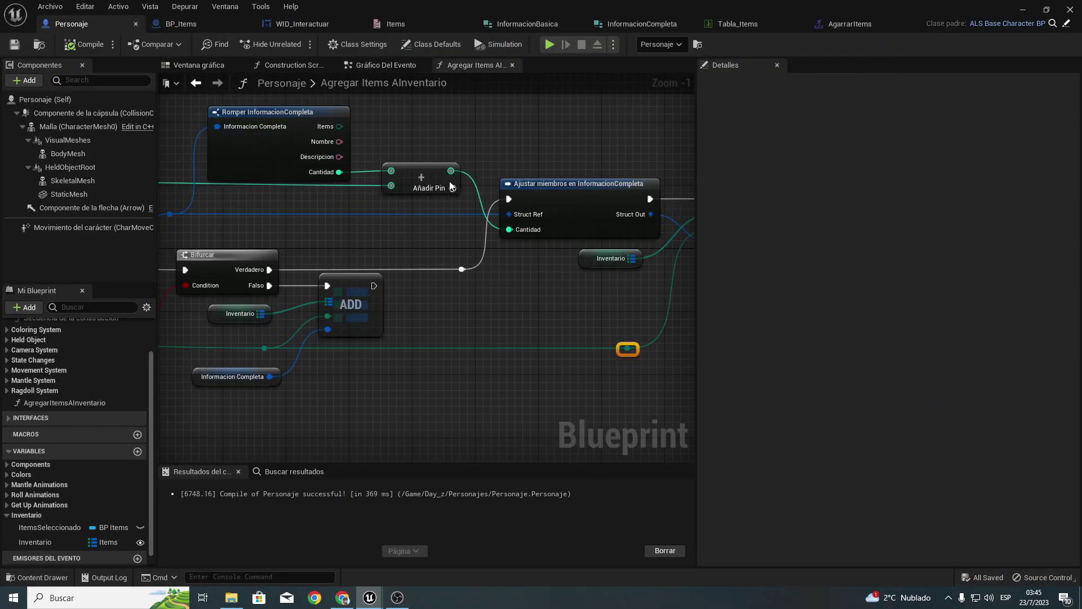
{"action": "left_click", "coordinate": [62, 126]}
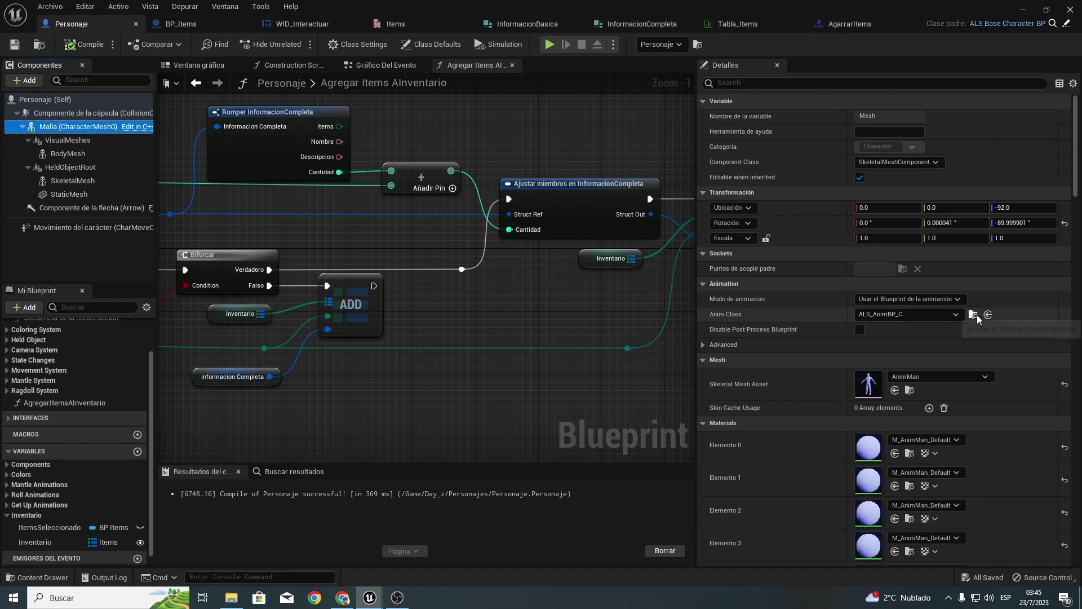
{"action": "left_click", "coordinate": [1024, 10]}
Step: Open ALS_AnimBP and move its Final Animation Pose node right, then return to AgarrarItems
{"action": "double_click", "coordinate": [363, 480]}
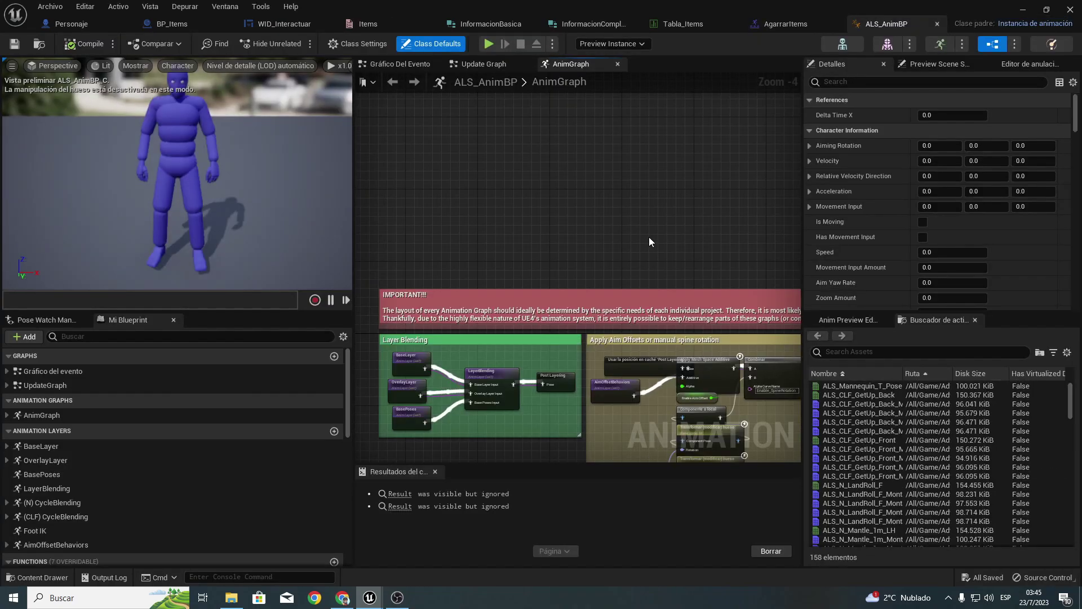
{"action": "left_click", "coordinate": [399, 493]}
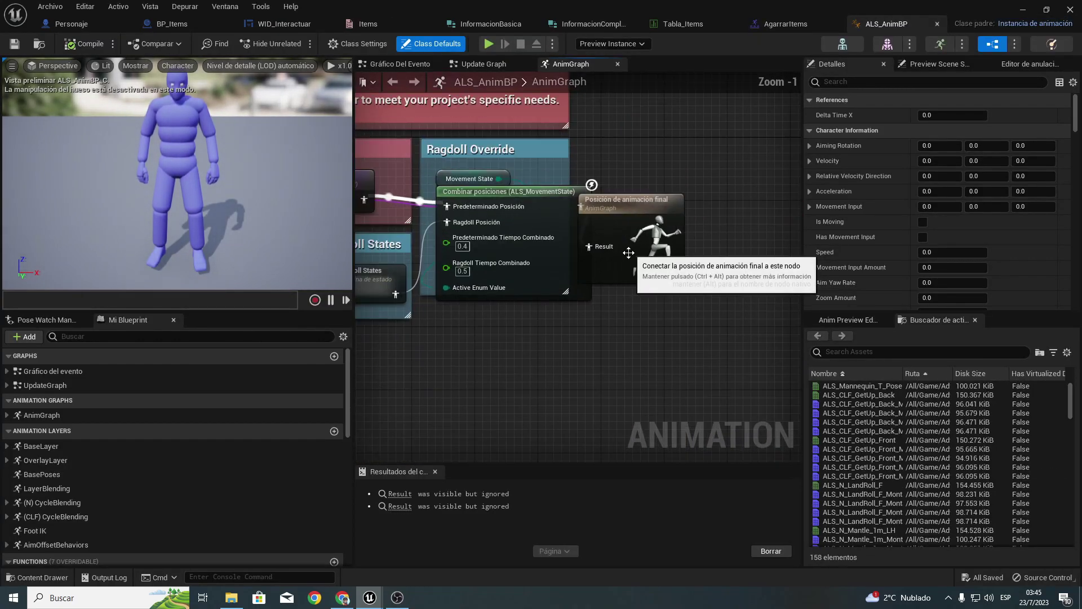
{"action": "left_click_drag", "start_coordinate": [783, 214], "coordinate": [792, 213]}
{"action": "right_click_drag", "start_coordinate": [653, 180], "coordinate": [511, 189]}
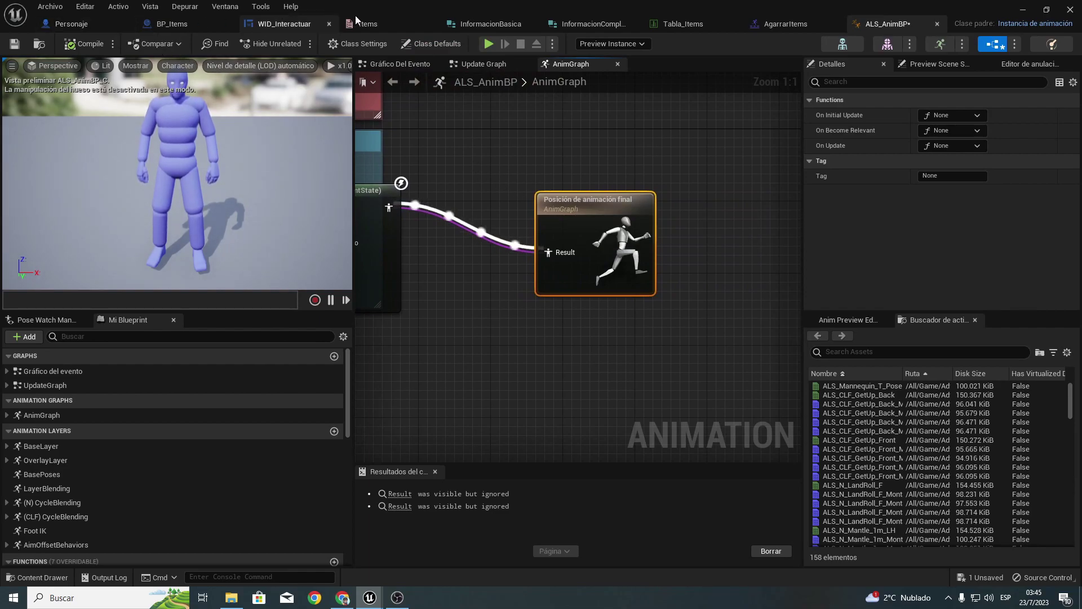
{"action": "left_click", "coordinate": [769, 22]}
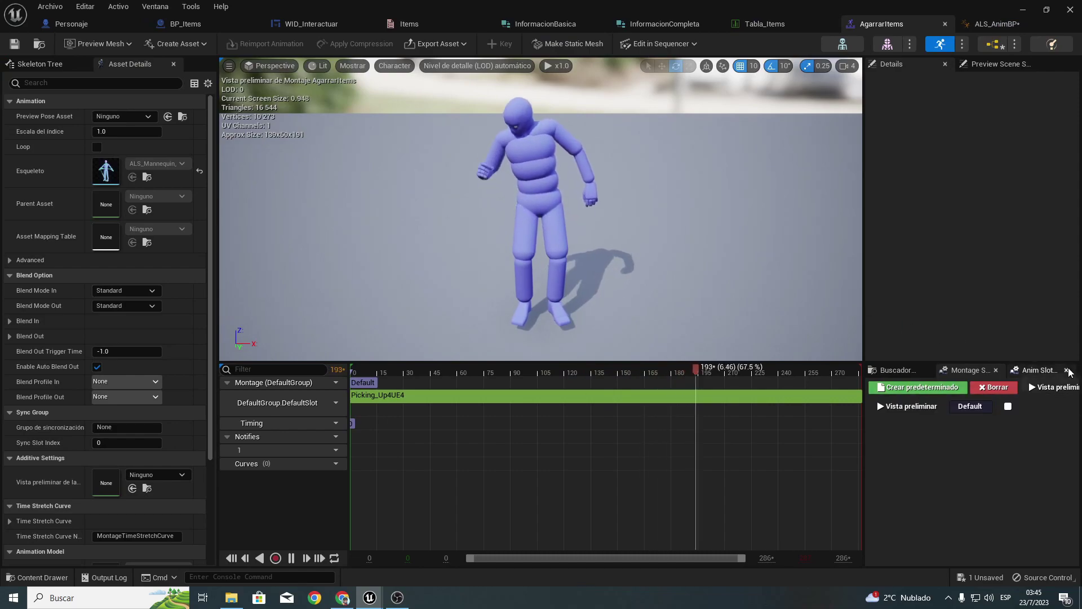
Step: Add an Agarrar slot group containing a new ItemsSuelo slot in the Anim Slot Manager
{"action": "left_click", "coordinate": [1037, 370]}
{"action": "left_click", "coordinate": [948, 393]}
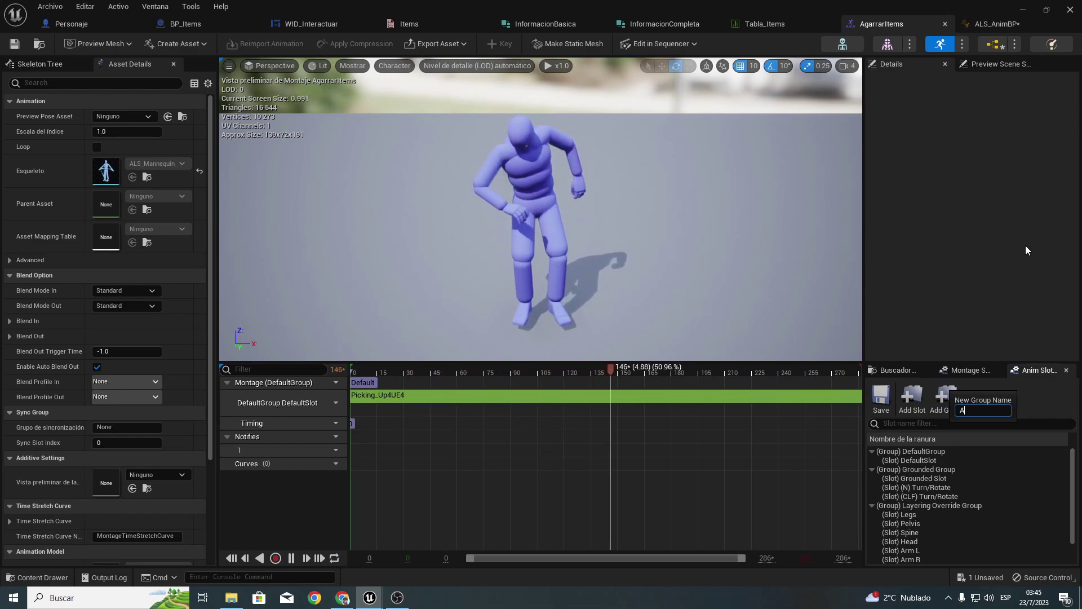
{"action": "type", "text": "Agarrar"}
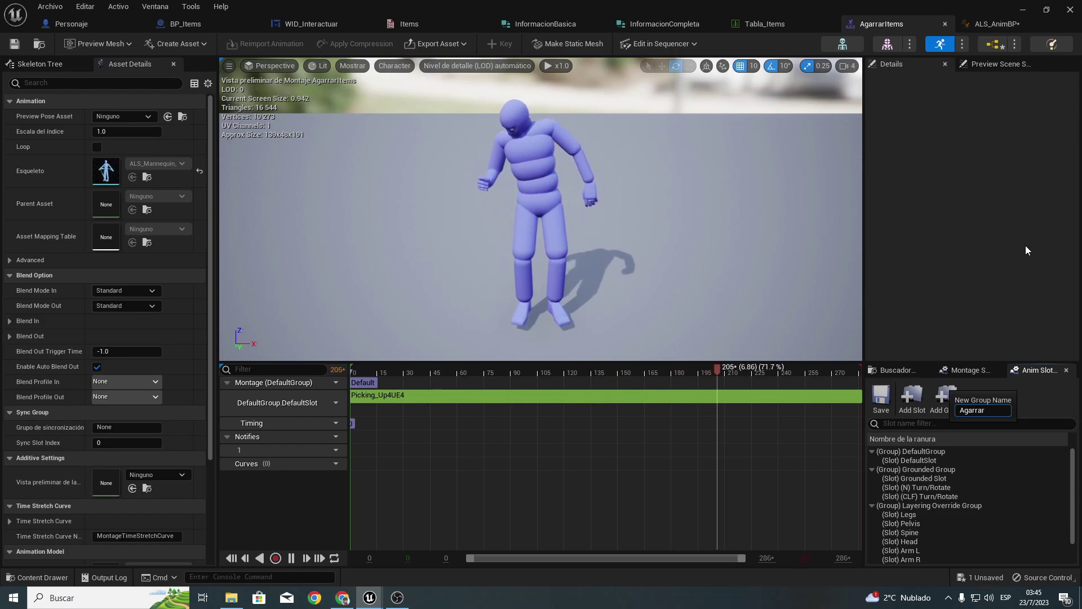
{"action": "type", "text": "Ot"}
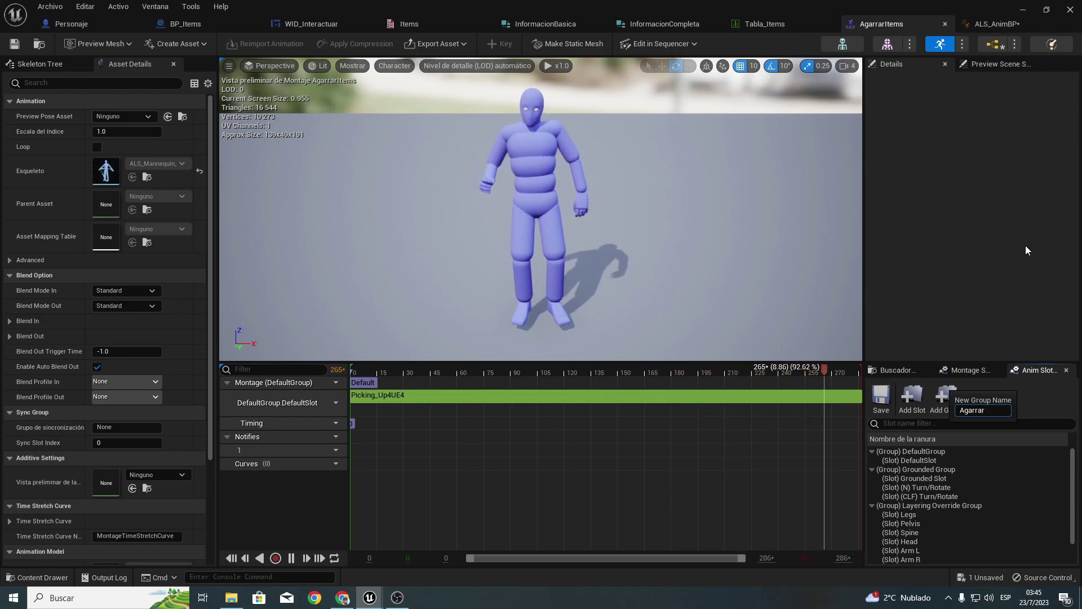
{"action": "key", "text": "Return"}
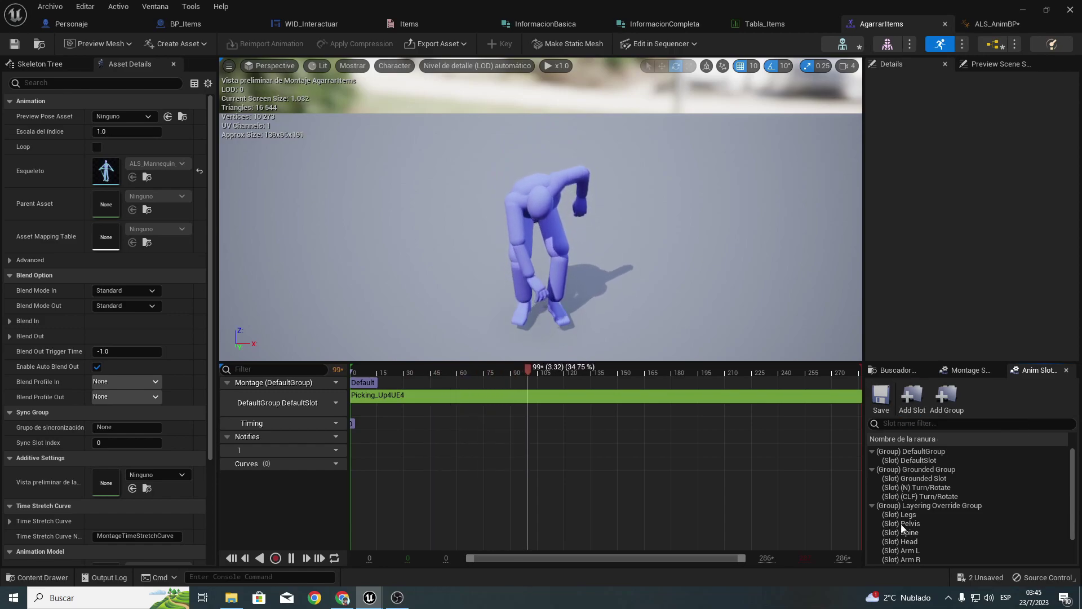
{"action": "scroll", "coordinate": [901, 527], "scroll_direction": "down", "scroll_amount": 2}
{"action": "left_click", "coordinate": [902, 558]}
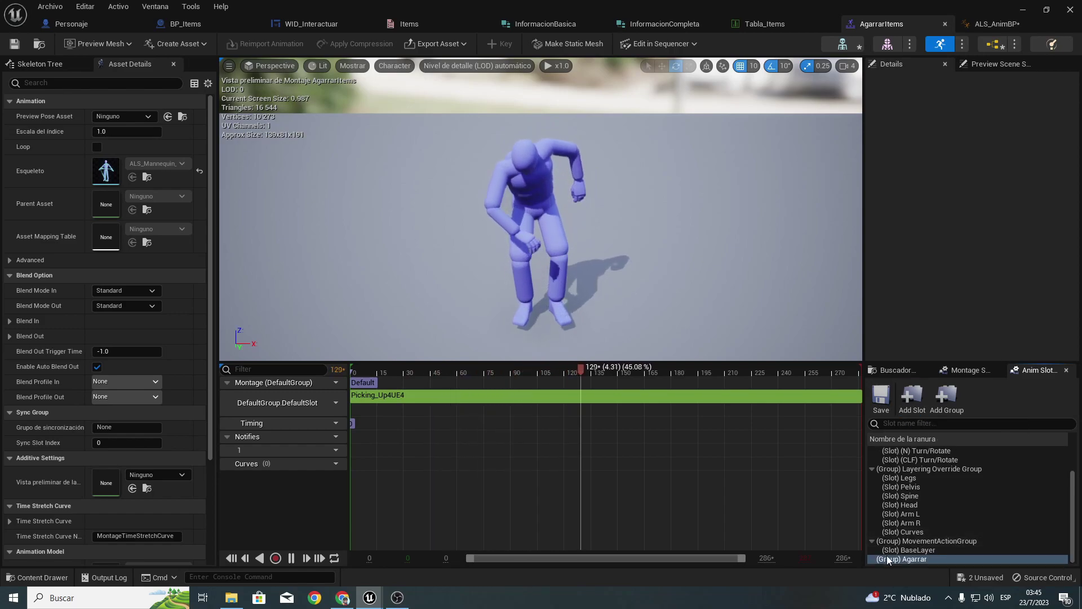
{"action": "left_click", "coordinate": [913, 397]}
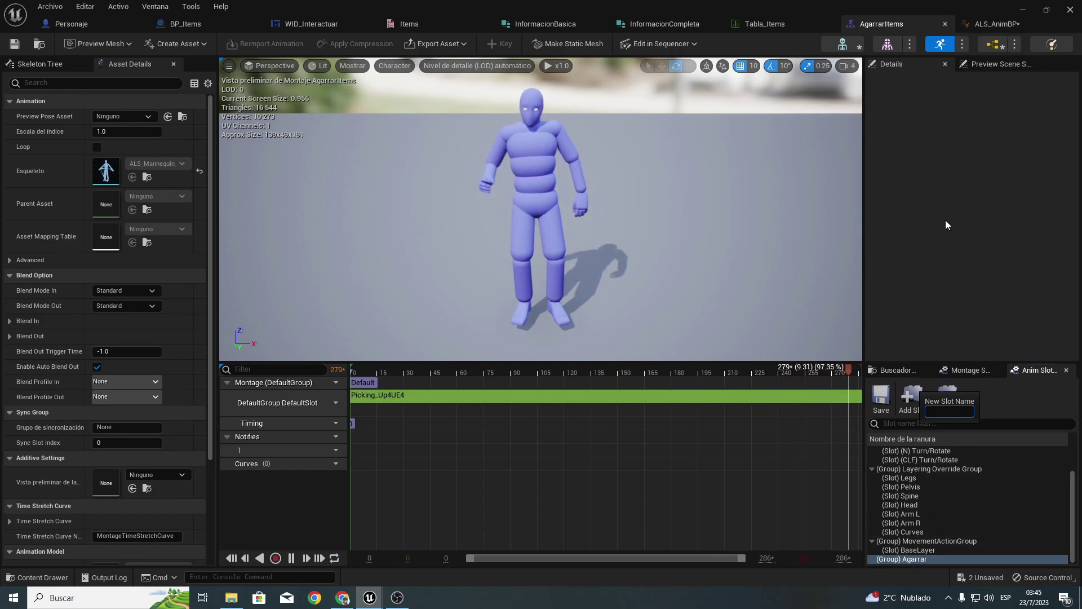
{"action": "type", "text": "ItemsSue"}
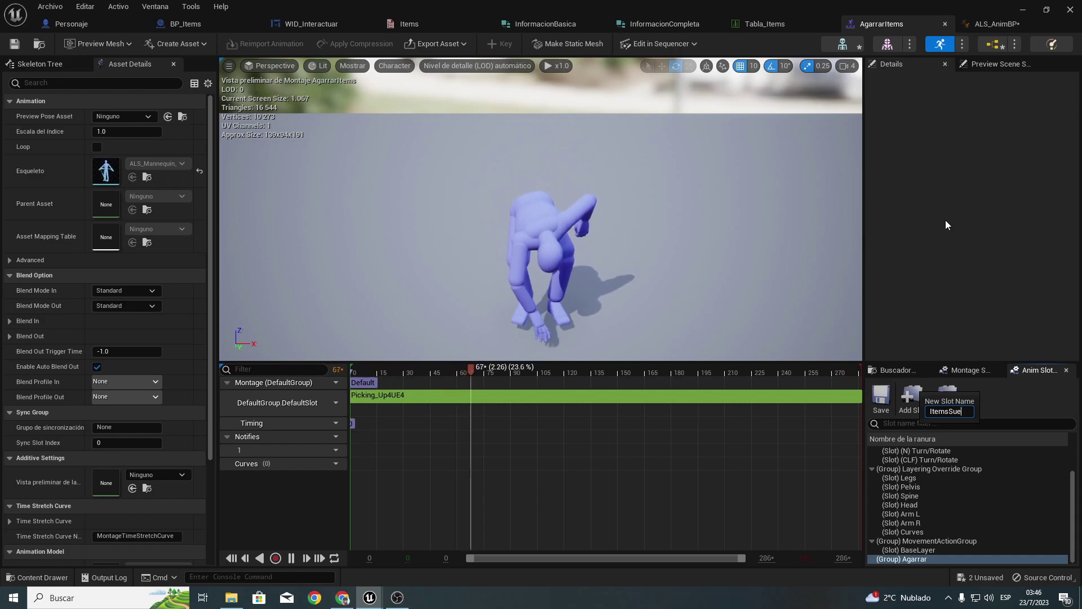
{"action": "key", "text": "Return"}
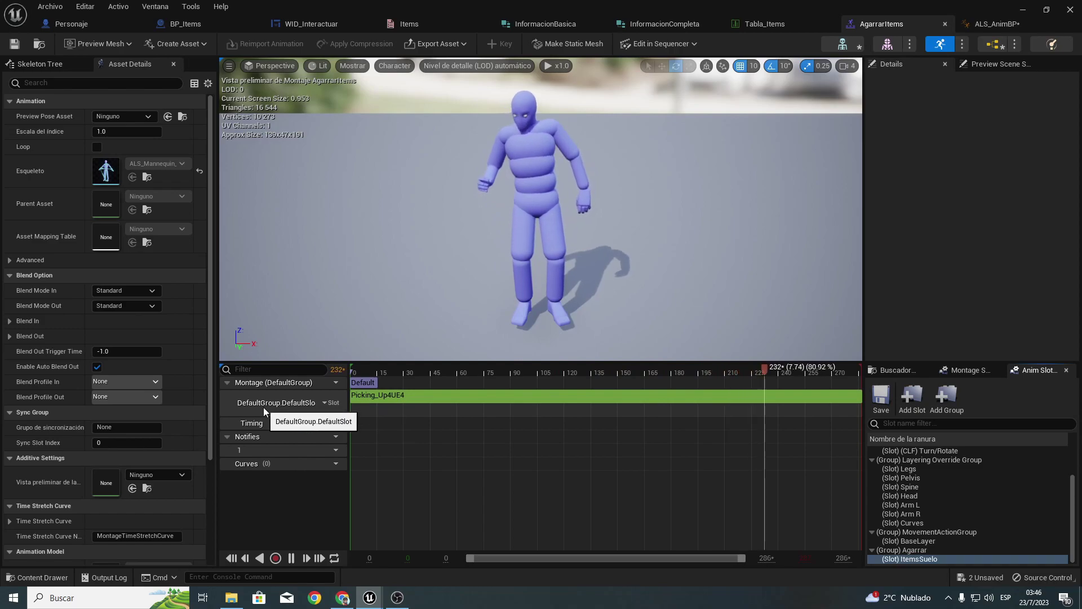
Step: Assign Agarrar.ItemsSuelo to the montage track, save AgarrarItems, and go back to ALS_AnimBP
{"action": "left_click", "coordinate": [329, 402]}
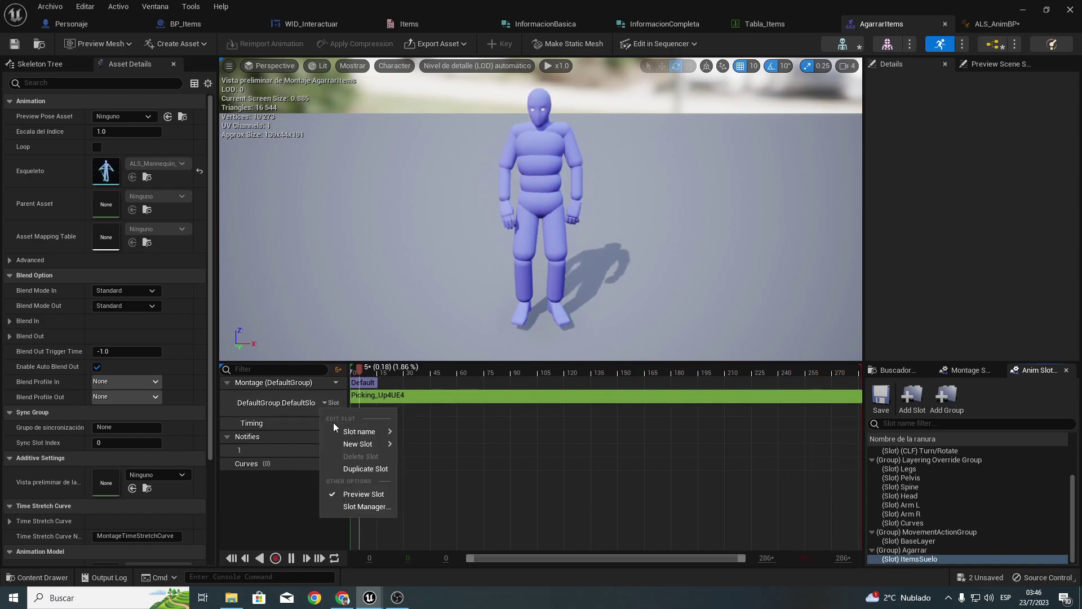
{"action": "mouse_move", "coordinate": [355, 431]}
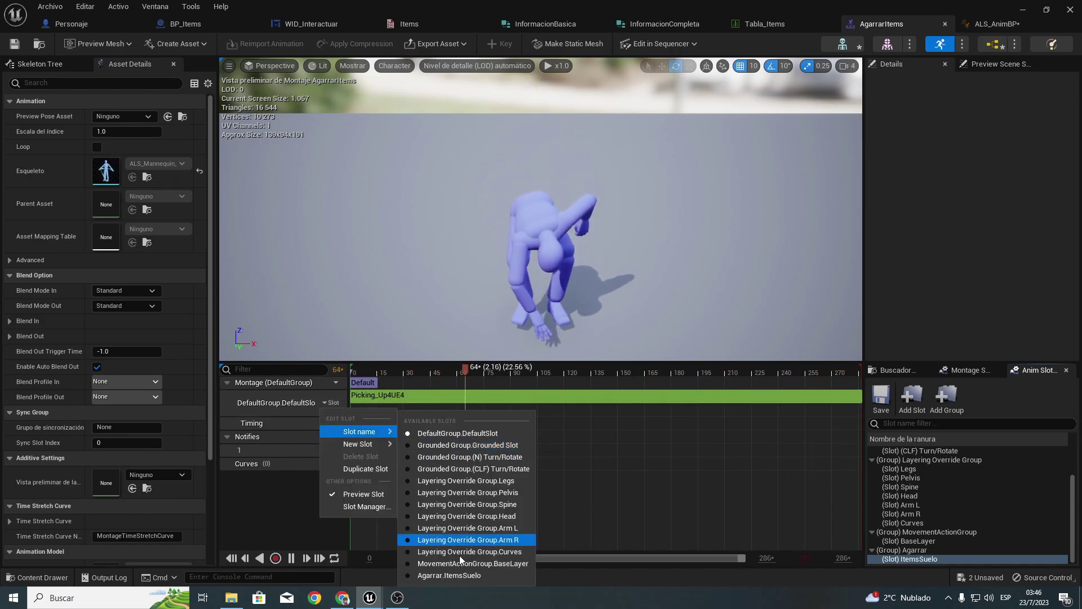
{"action": "left_click", "coordinate": [488, 575]}
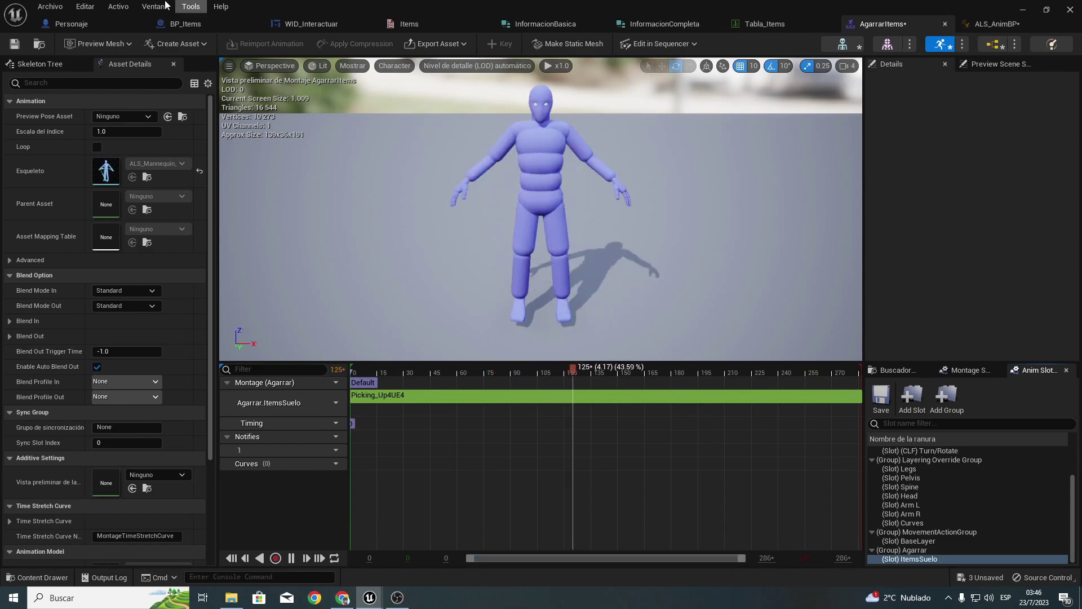
{"action": "left_click", "coordinate": [14, 45]}
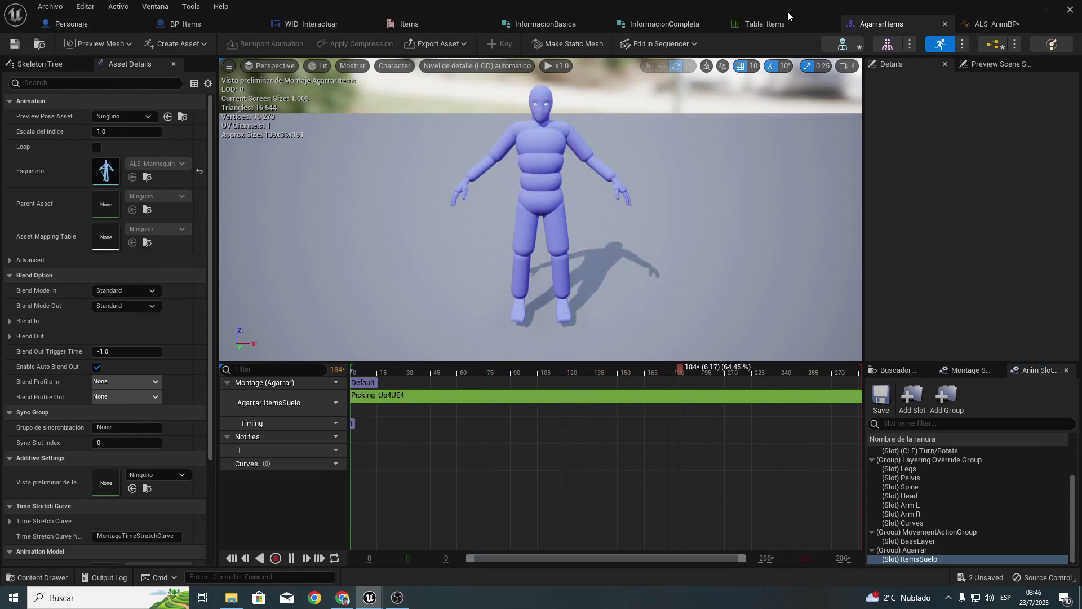
{"action": "left_click", "coordinate": [993, 25]}
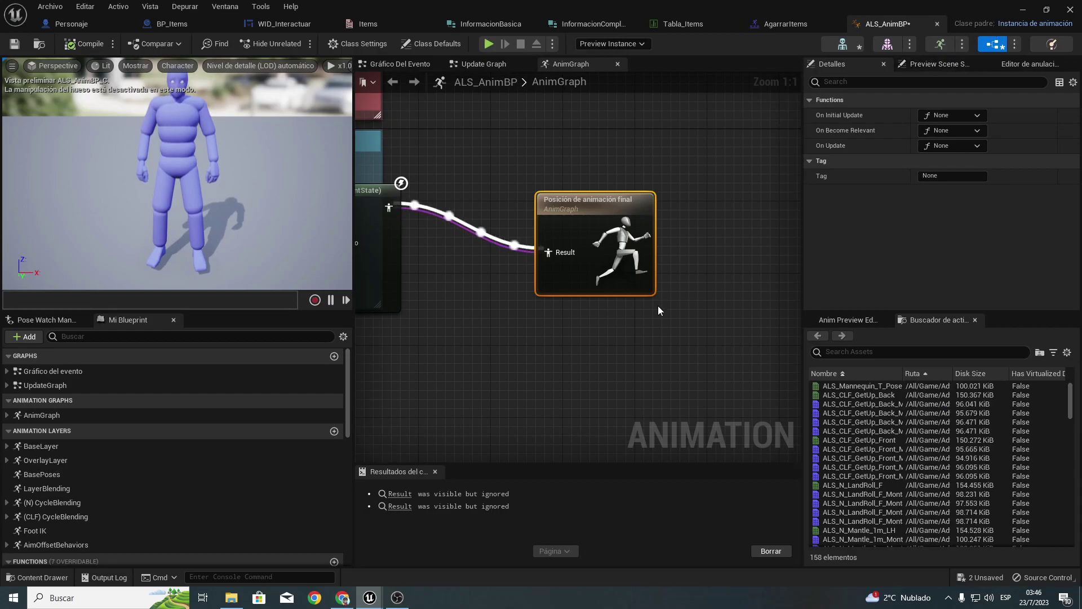
Step: Cache the blended pose in a Save Cached Pose node named AnimacionesGuardadas
{"action": "left_click_drag", "start_coordinate": [561, 235], "coordinate": [717, 221]}
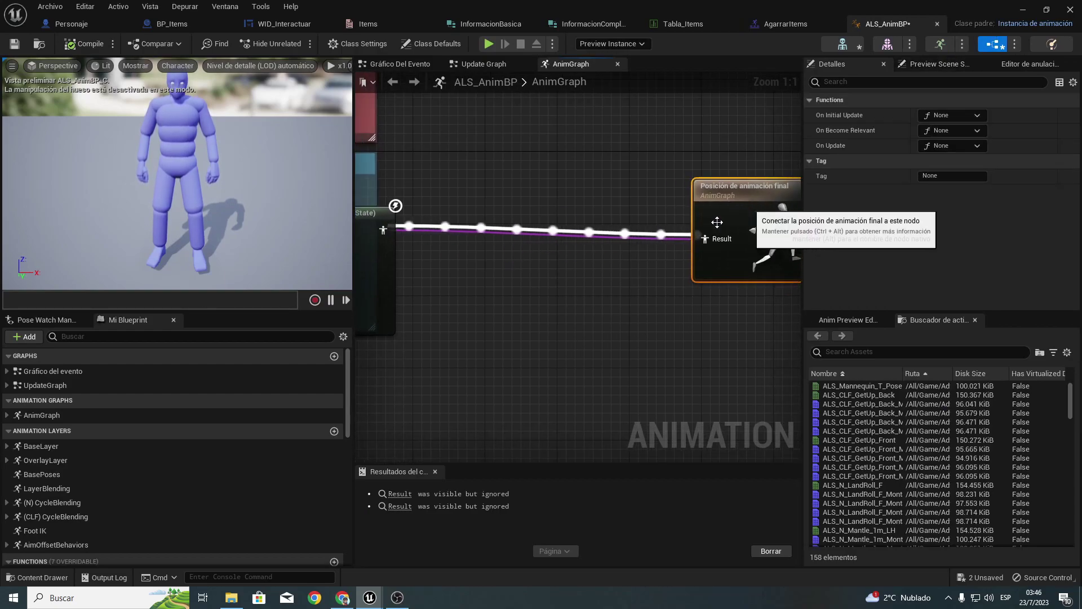
{"action": "right_click_drag", "start_coordinate": [440, 234], "coordinate": [516, 235]}
{"action": "mouse_move", "coordinate": [461, 231]}
{"action": "left_mouse_down"}
{"action": "mouse_move", "coordinate": [485, 221]}
{"action": "mouse_move", "coordinate": [558, 228]}
{"action": "left_mouse_up"}
{"action": "type", "text": "save"}
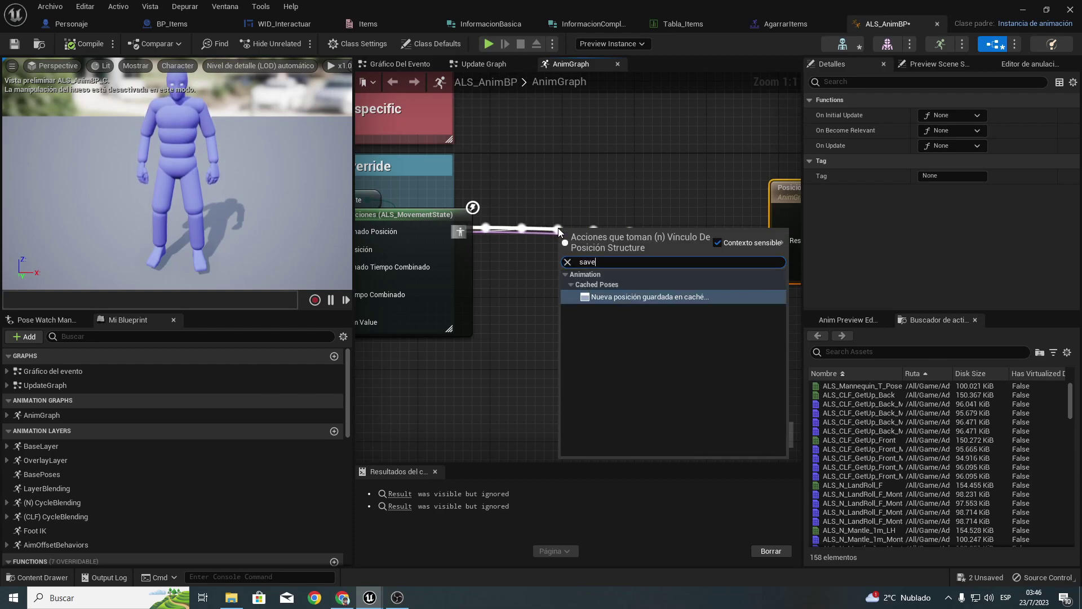
{"action": "key", "text": "Return"}
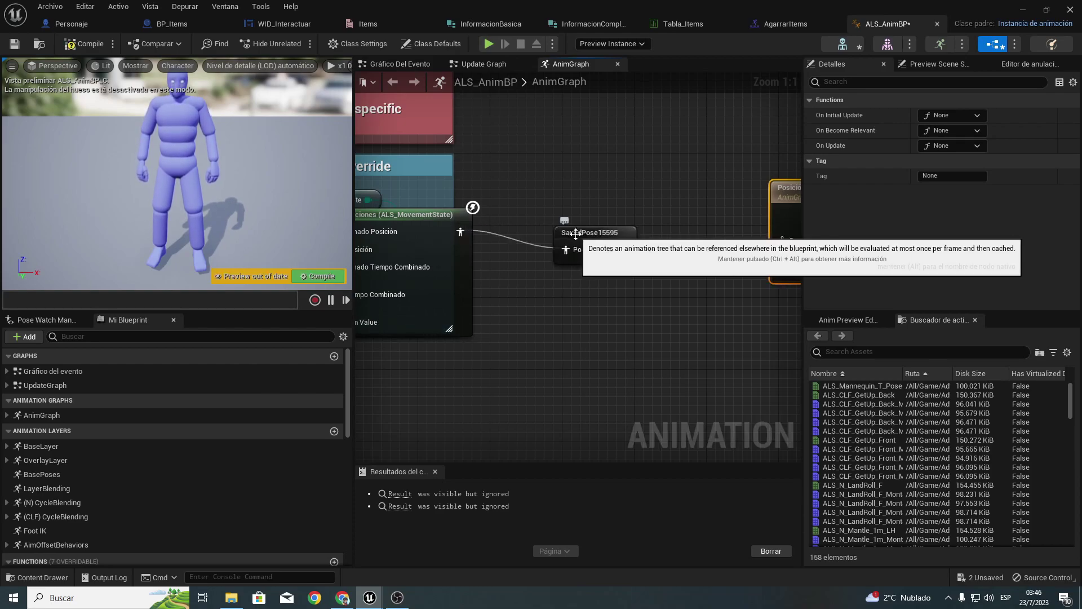
{"action": "double_click", "coordinate": [576, 233]}
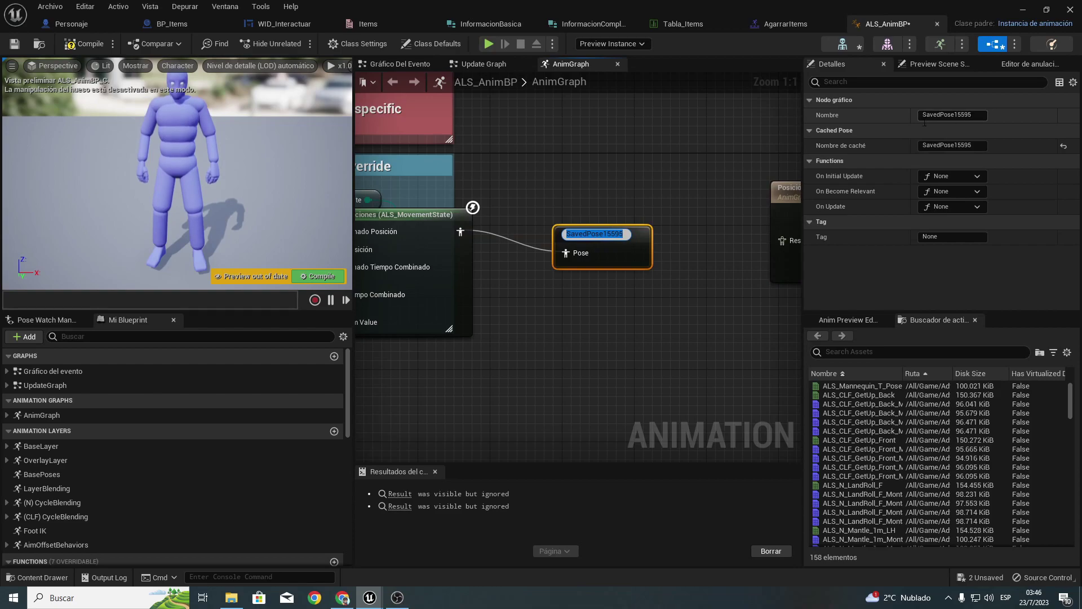
{"action": "left_click", "coordinate": [816, 119]}
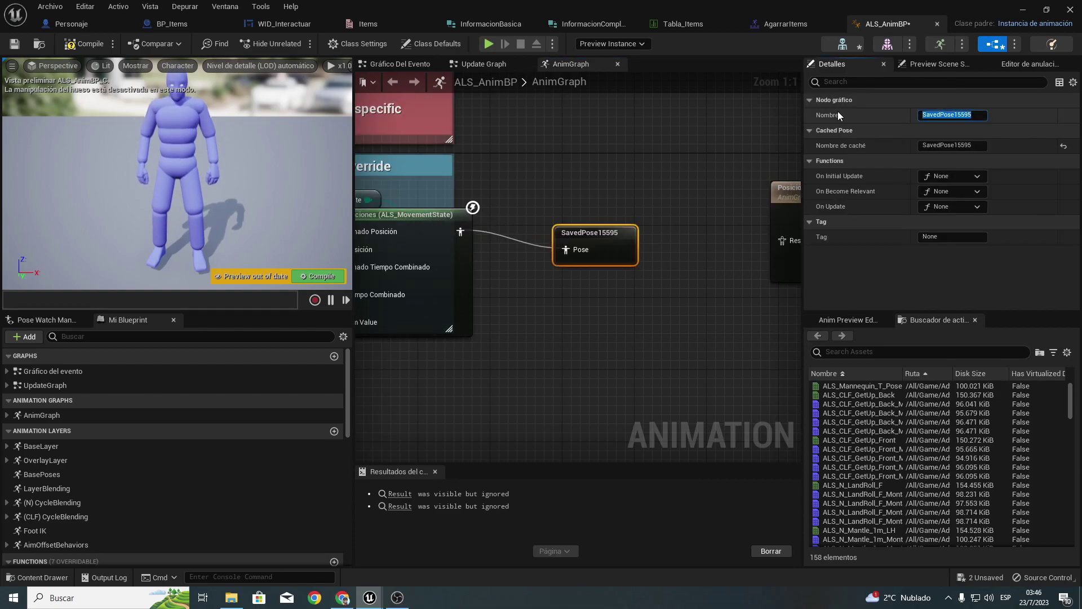
{"action": "type", "text": "Animacion"}
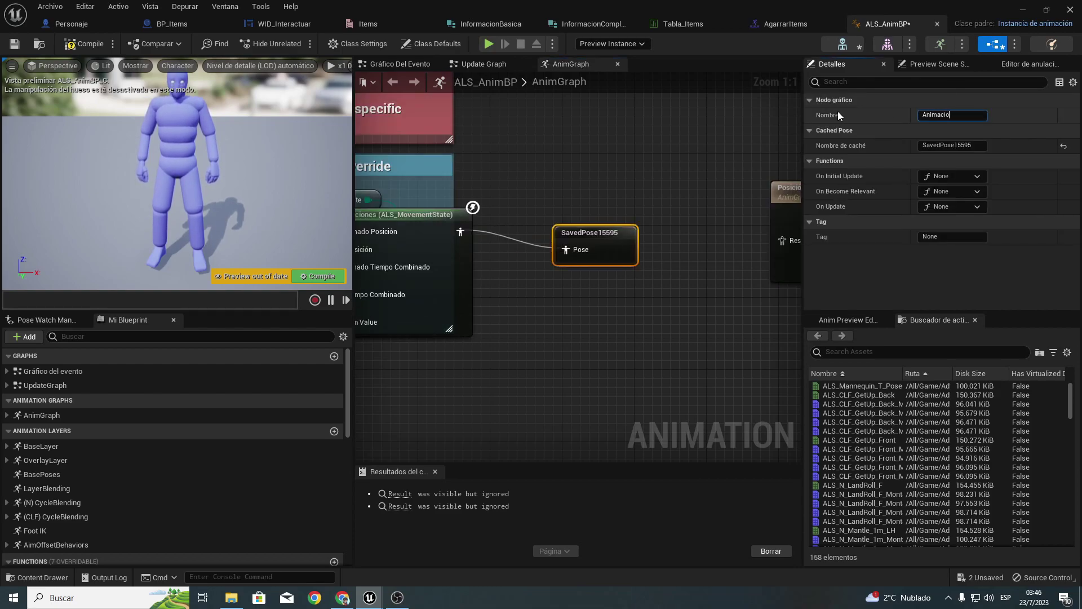
{"action": "type", "text": "esGuard"}
{"action": "type", "text": "adas"}
{"action": "key", "text": "Return"}
{"action": "left_click_drag", "start_coordinate": [624, 263], "coordinate": [597, 245]}
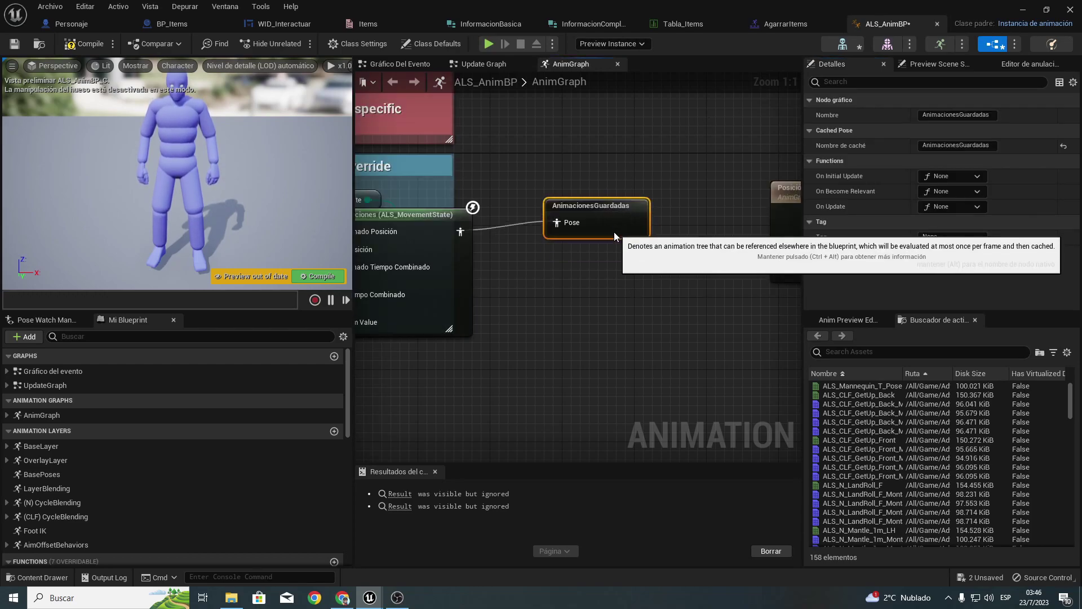
Step: Add a DefaultSlot node and feed the cached AnimacionesGuardadas pose into its Source
{"action": "right_click_drag", "start_coordinate": [533, 346], "coordinate": [489, 339]}
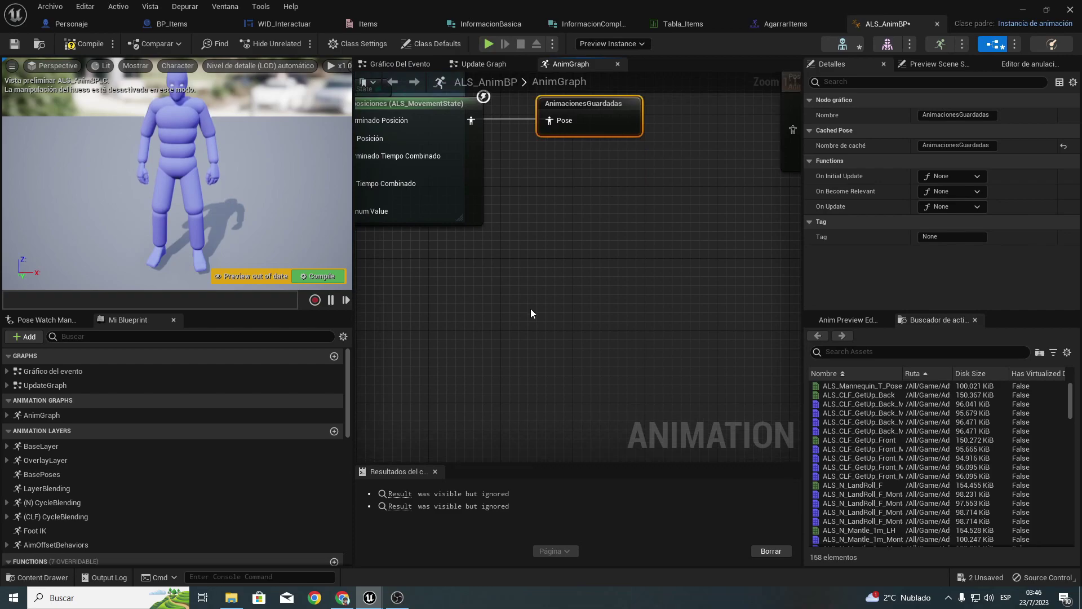
{"action": "right_click", "coordinate": [489, 339]}
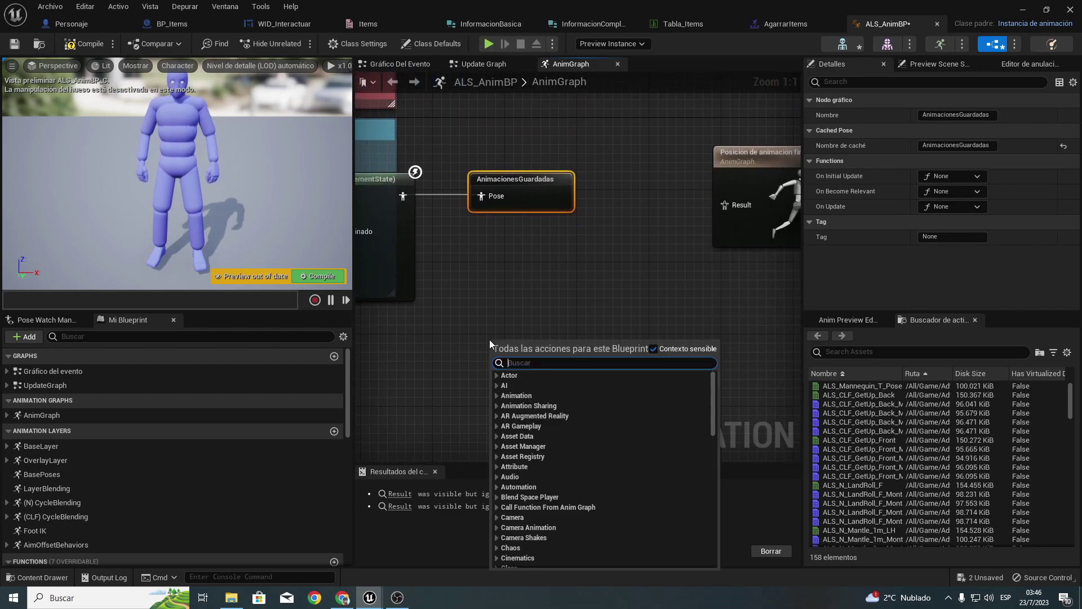
{"action": "type", "text": "ranurade"}
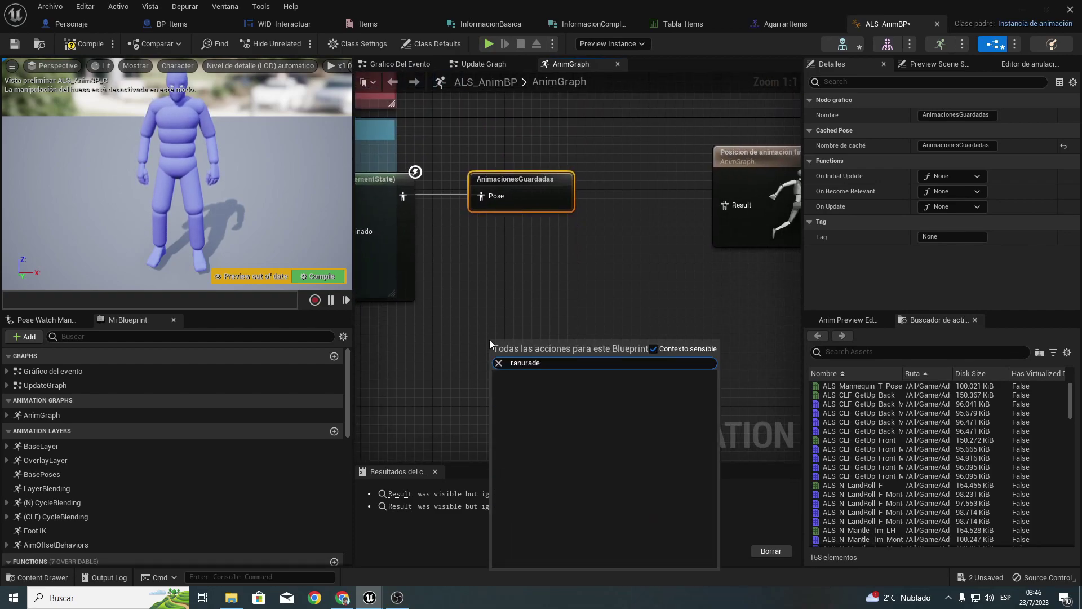
{"action": "key", "text": "Return"}
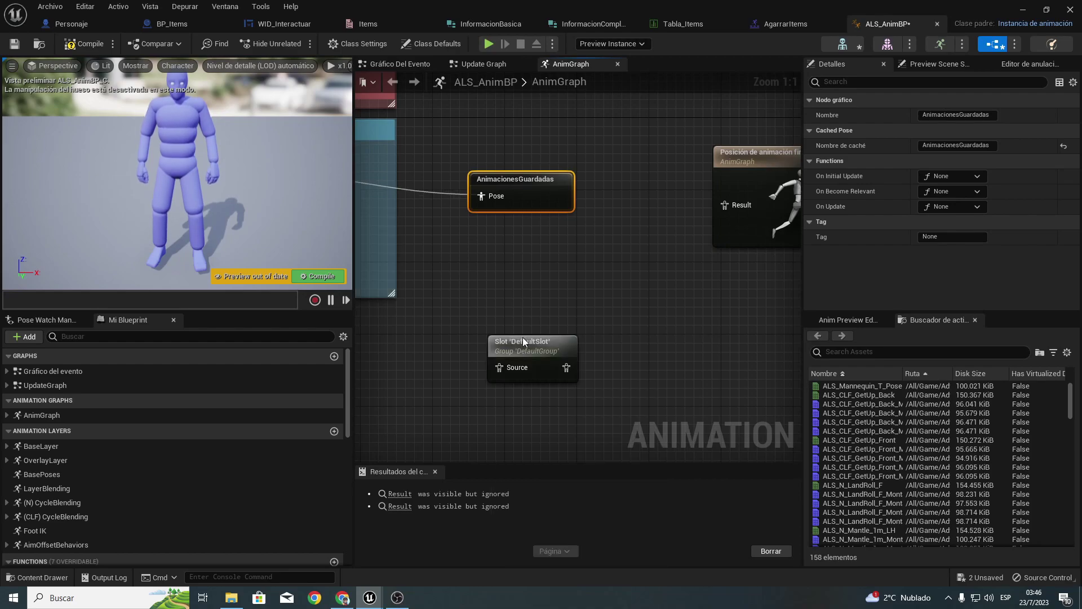
{"action": "left_click_drag", "start_coordinate": [523, 338], "coordinate": [504, 320]}
{"action": "left_click", "coordinate": [527, 202]}
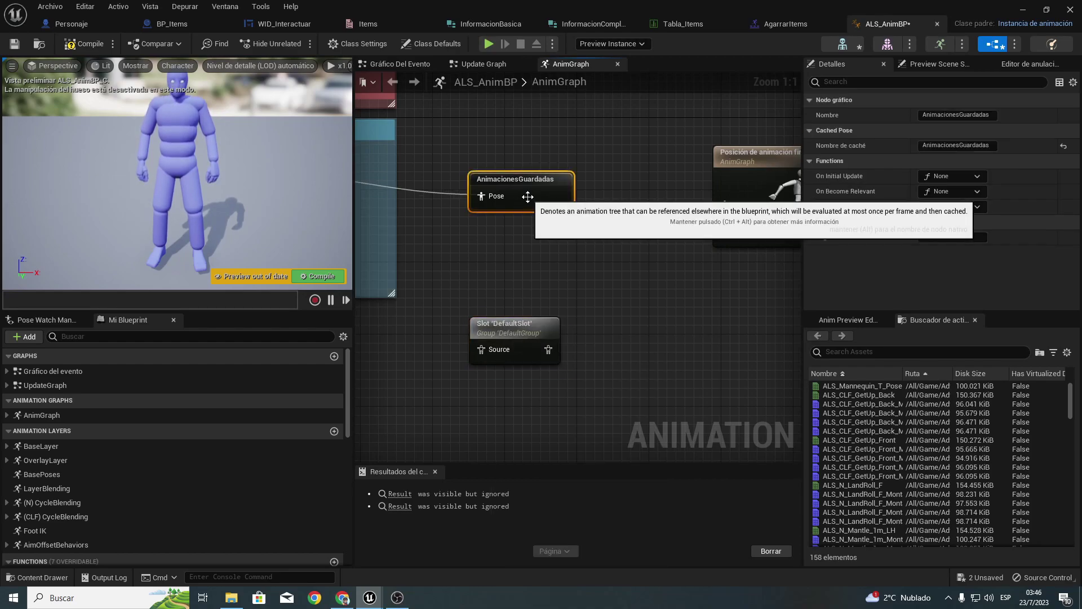
{"action": "right_click_drag", "start_coordinate": [467, 358], "coordinate": [563, 331]}
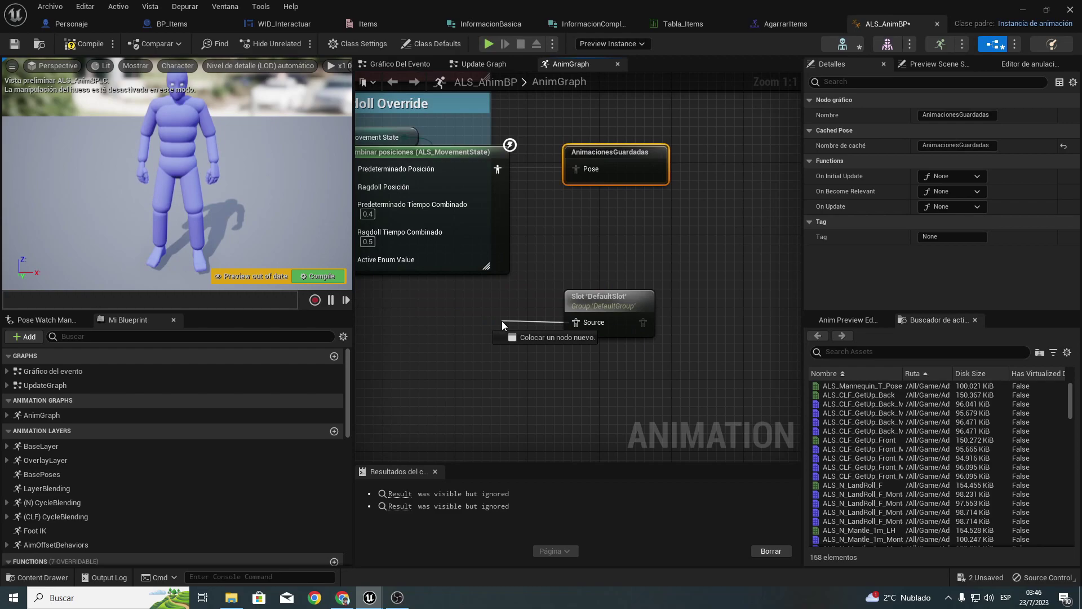
{"action": "left_click_drag", "start_coordinate": [579, 325], "coordinate": [501, 320]}
{"action": "type", "text": "animacio"}
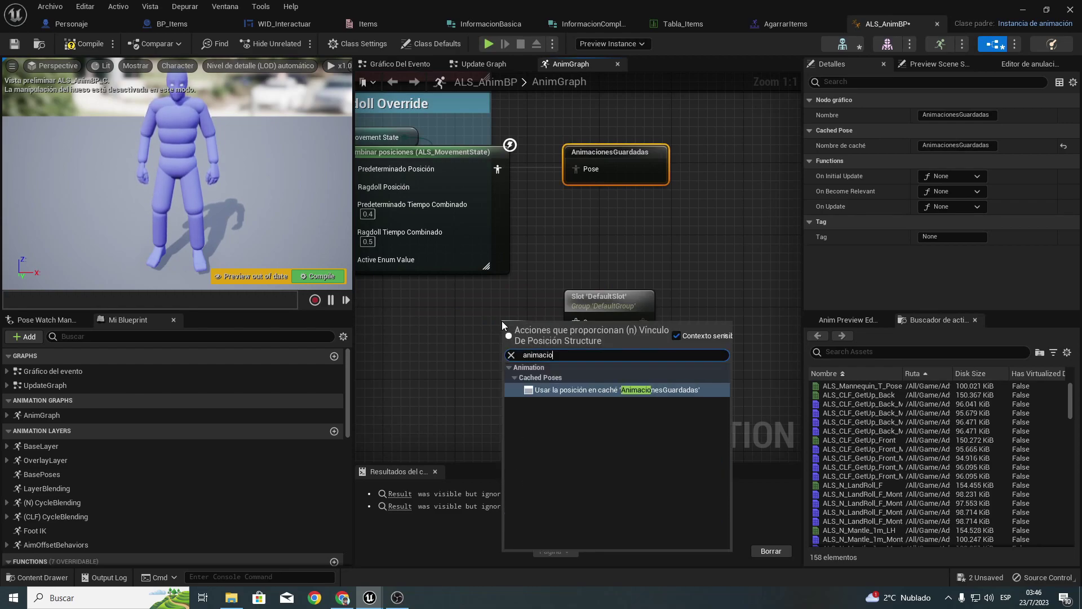
{"action": "type", "text": "nes"}
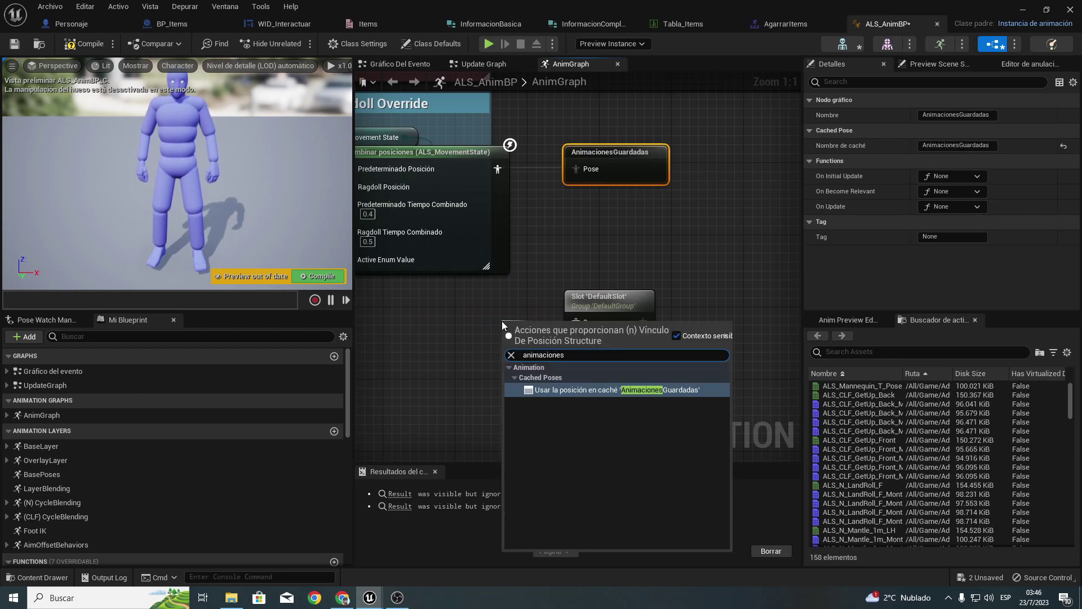
{"action": "key", "text": "Return"}
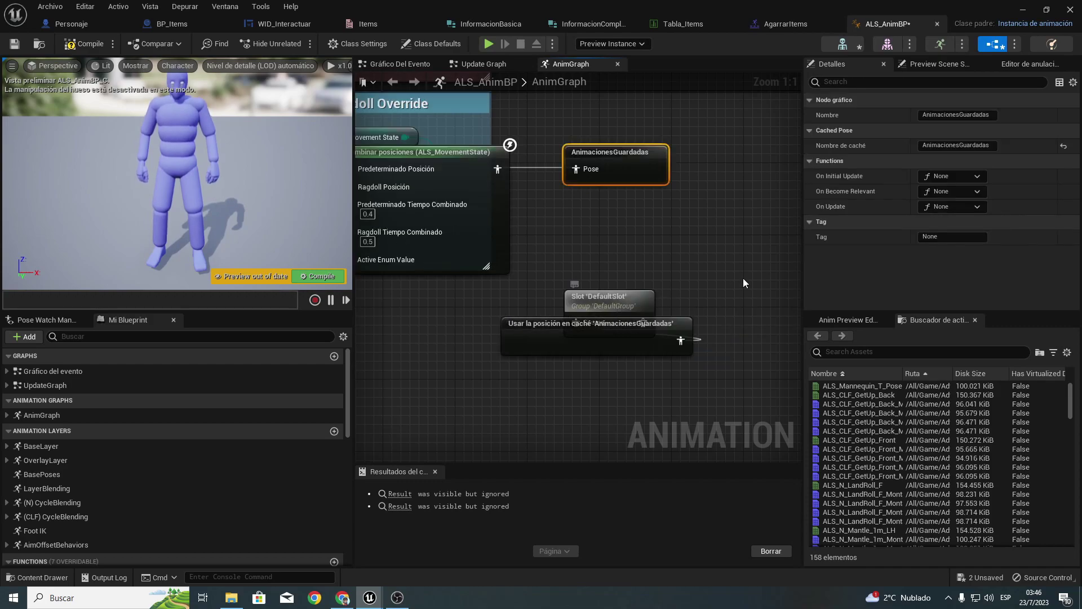
{"action": "left_click_drag", "start_coordinate": [608, 305], "coordinate": [754, 320]}
{"action": "right_click_drag", "start_coordinate": [598, 275], "coordinate": [283, 274]}
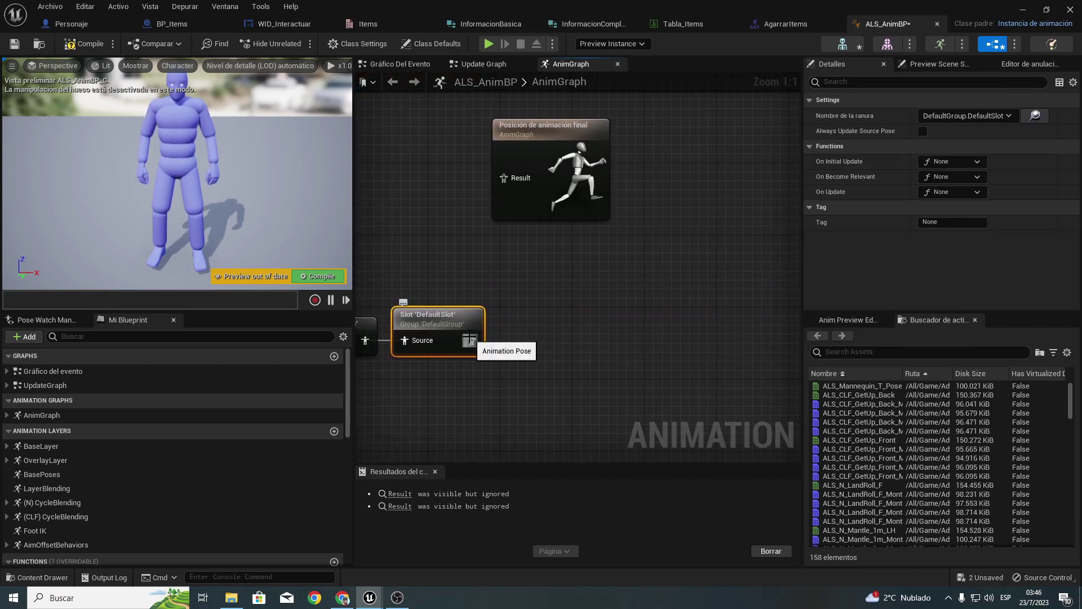
Step: Set the slot node to Agarrar.ItemsSuelo and wire it into the Final Animation Pose
{"action": "left_click", "coordinate": [973, 114]}
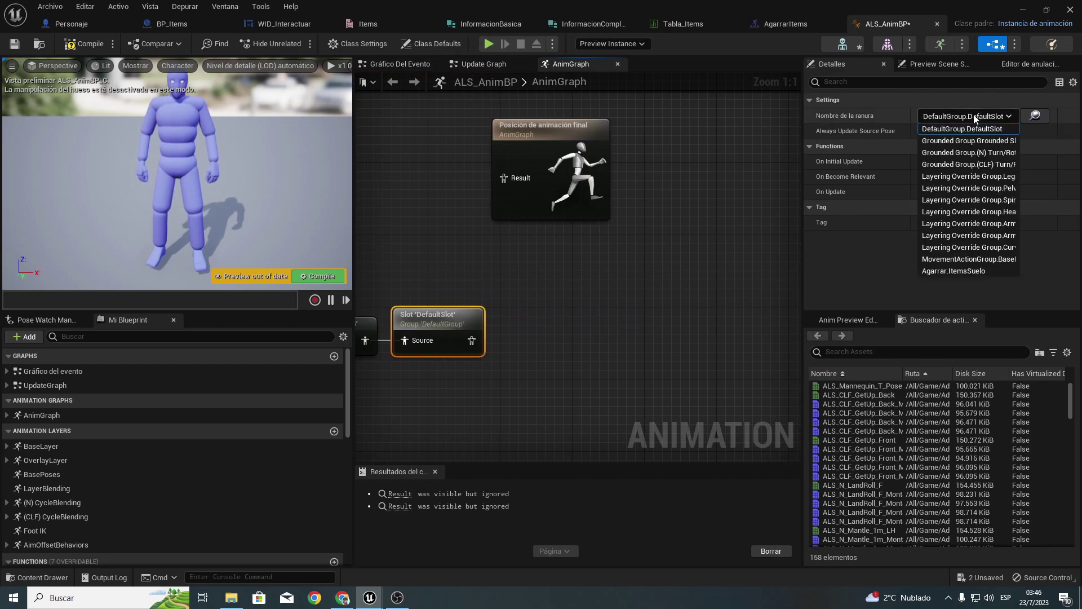
{"action": "left_click", "coordinate": [949, 271]}
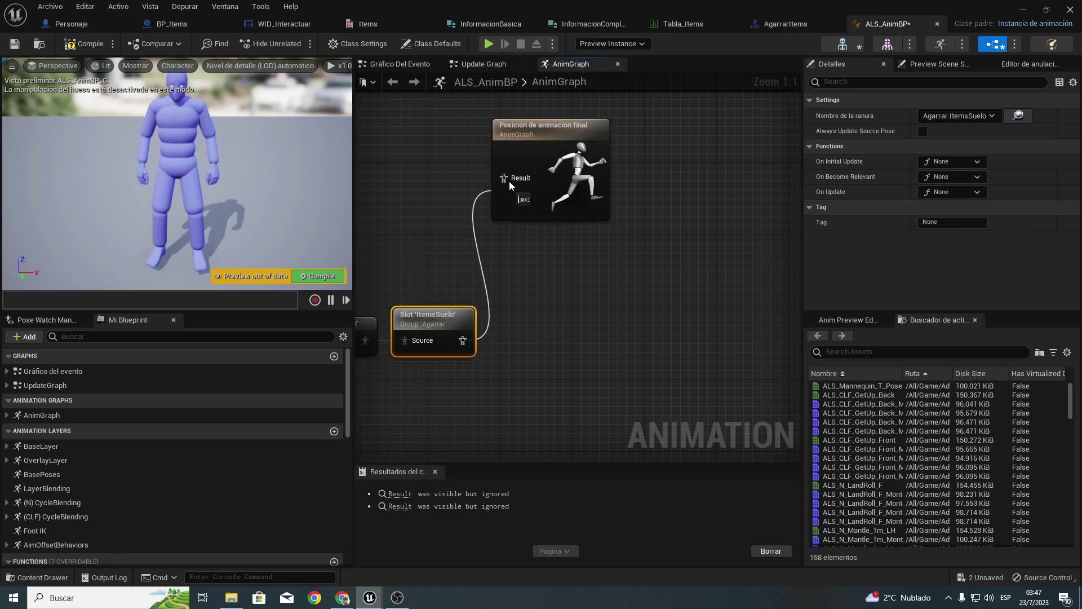
{"action": "left_click_drag", "start_coordinate": [461, 340], "coordinate": [505, 179]}
{"action": "left_click_drag", "start_coordinate": [535, 131], "coordinate": [571, 319]}
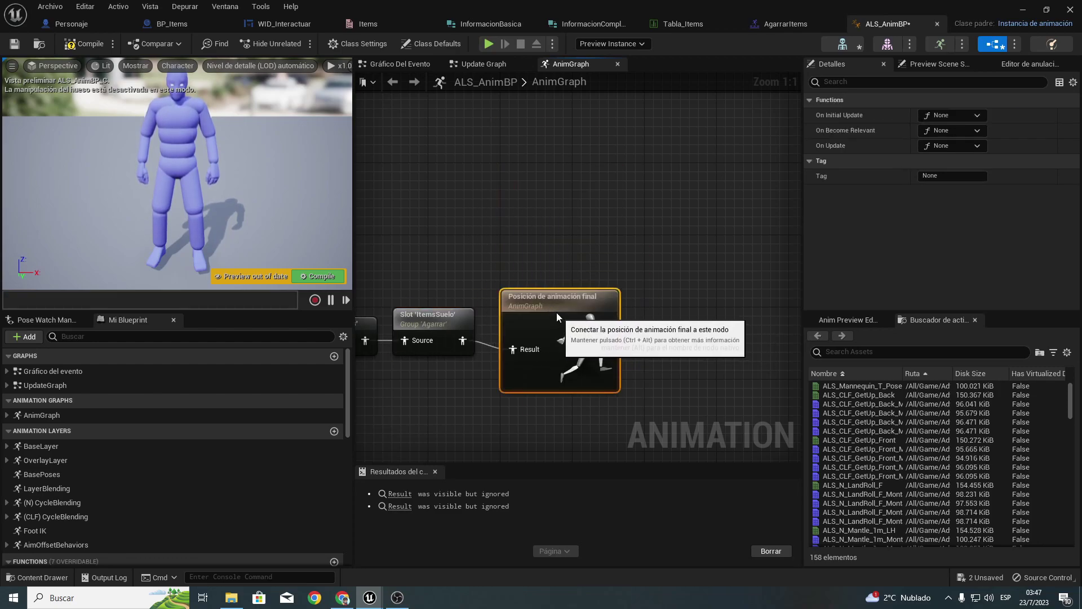
{"action": "right_click_drag", "start_coordinate": [483, 290], "coordinate": [663, 272]}
{"action": "mouse_move", "coordinate": [439, 388]}
{"action": "left_mouse_down"}
{"action": "mouse_move", "coordinate": [808, 260]}
{"action": "mouse_move", "coordinate": [567, 276]}
{"action": "left_mouse_up"}
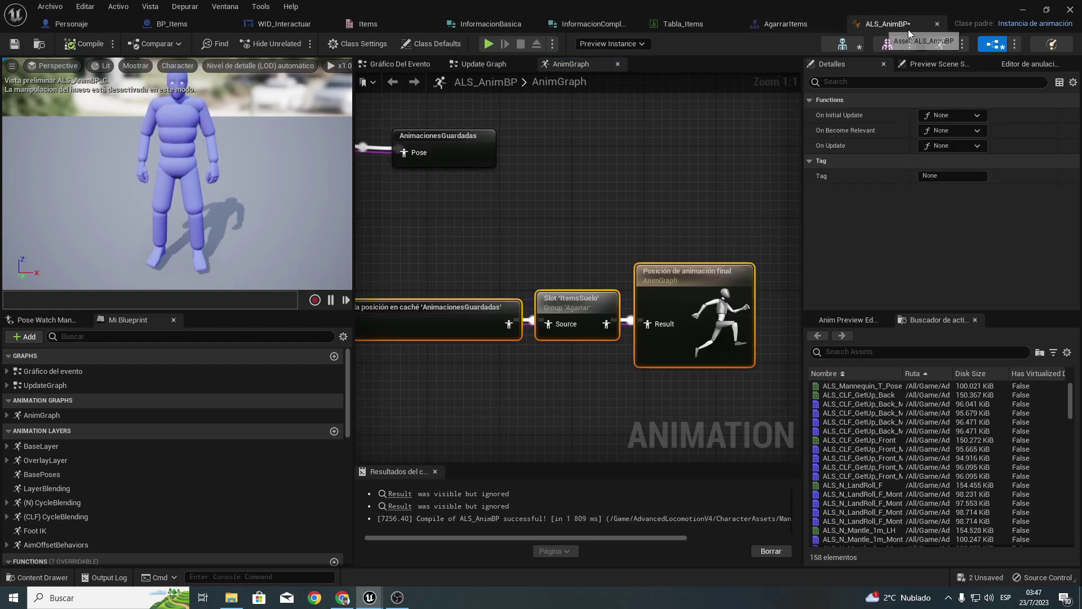
Step: Close the ALS_AnimBP and AgarrarItems editors and show BP_Items' event graph at Destroy Actor
{"action": "left_click", "coordinate": [938, 23]}
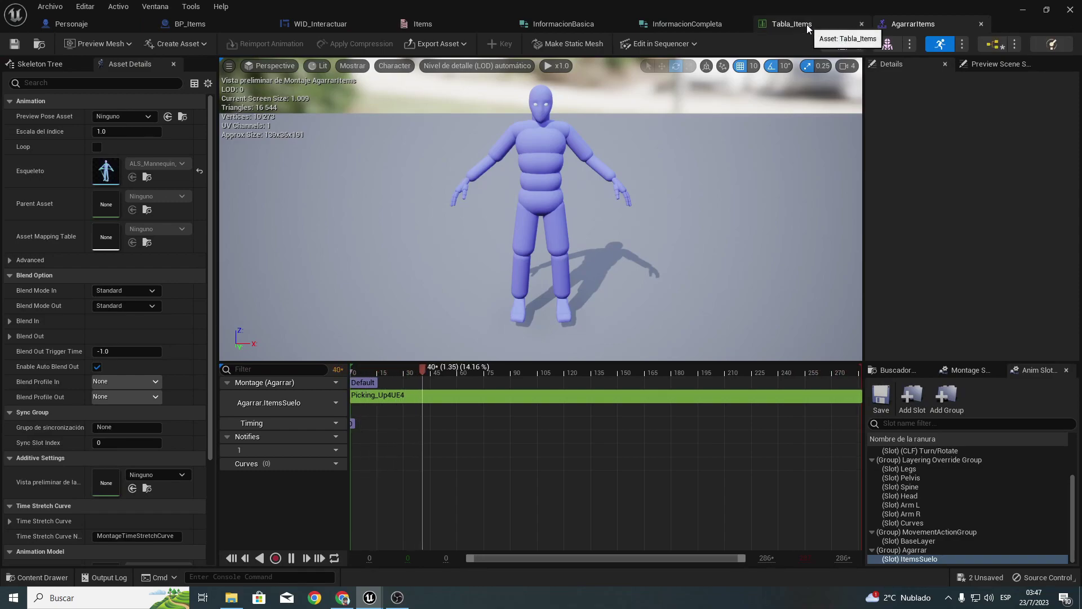
{"action": "left_click", "coordinate": [979, 25]}
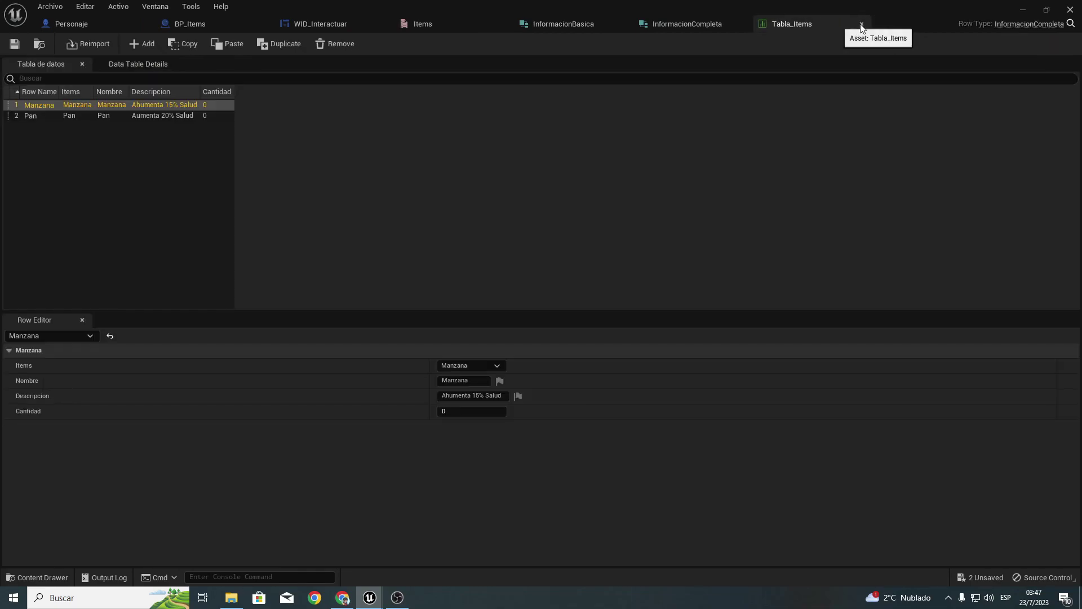
{"action": "left_click", "coordinate": [101, 25]}
{"action": "left_click", "coordinate": [217, 26]}
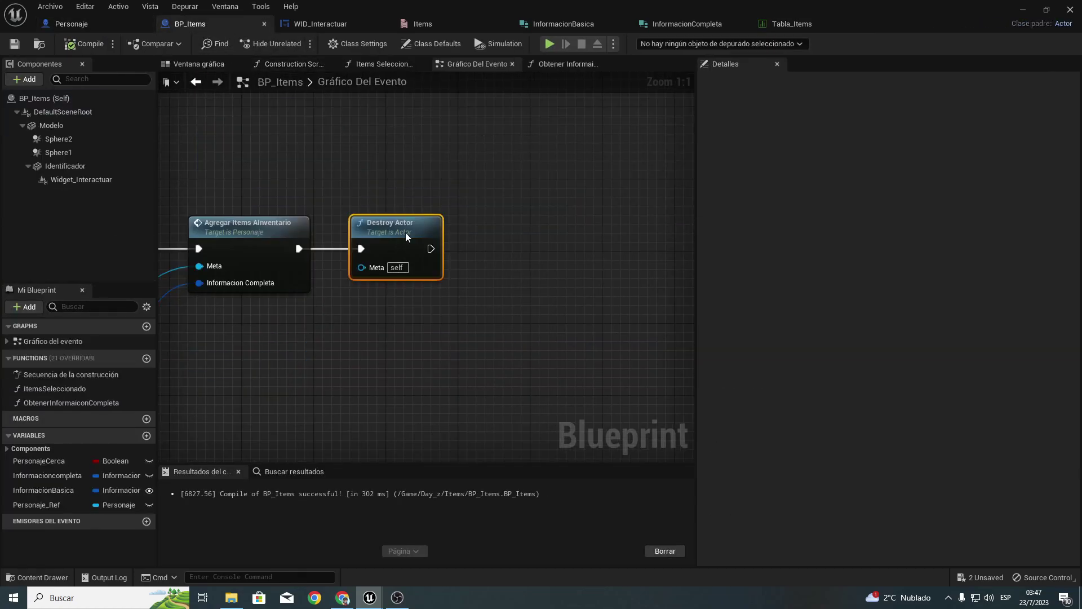
{"action": "scroll", "coordinate": [616, 260], "scroll_direction": "up", "scroll_amount": 2}
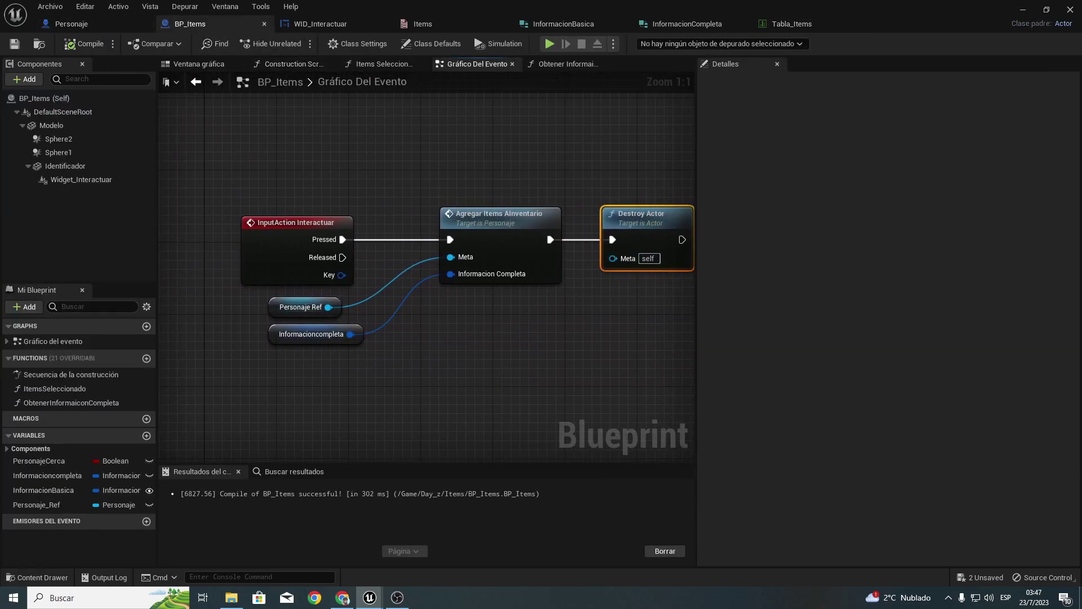
{"action": "right_click_drag", "start_coordinate": [564, 270], "coordinate": [435, 275]}
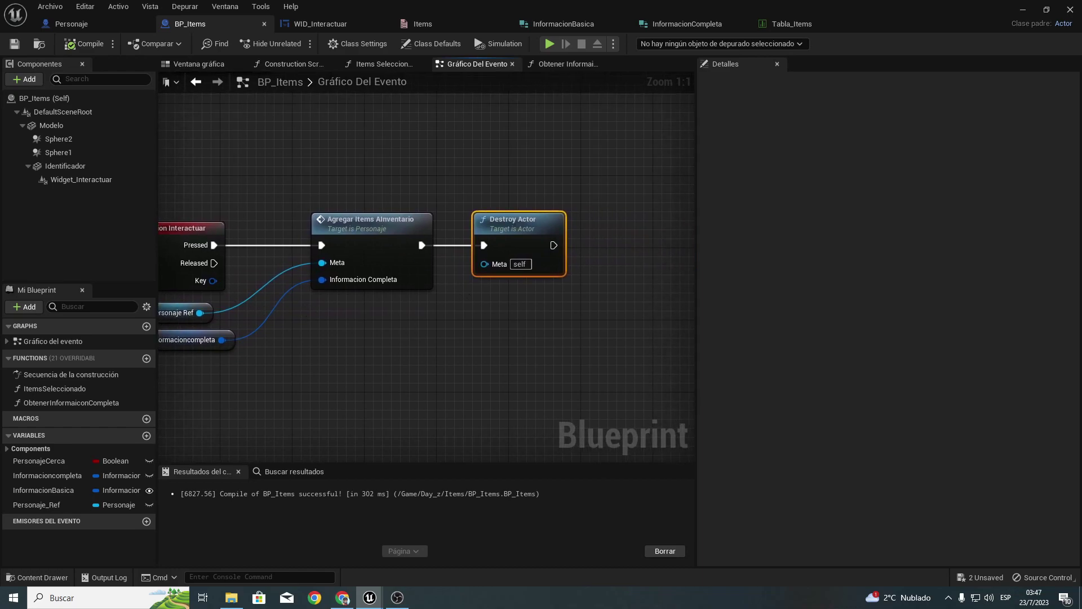
Step: Rearrange the InputAction Interactuar and variable nodes to make room in the event graph
{"action": "right_click_drag", "start_coordinate": [199, 322], "coordinate": [442, 299]}
{"action": "left_click_drag", "start_coordinate": [402, 343], "coordinate": [455, 262]}
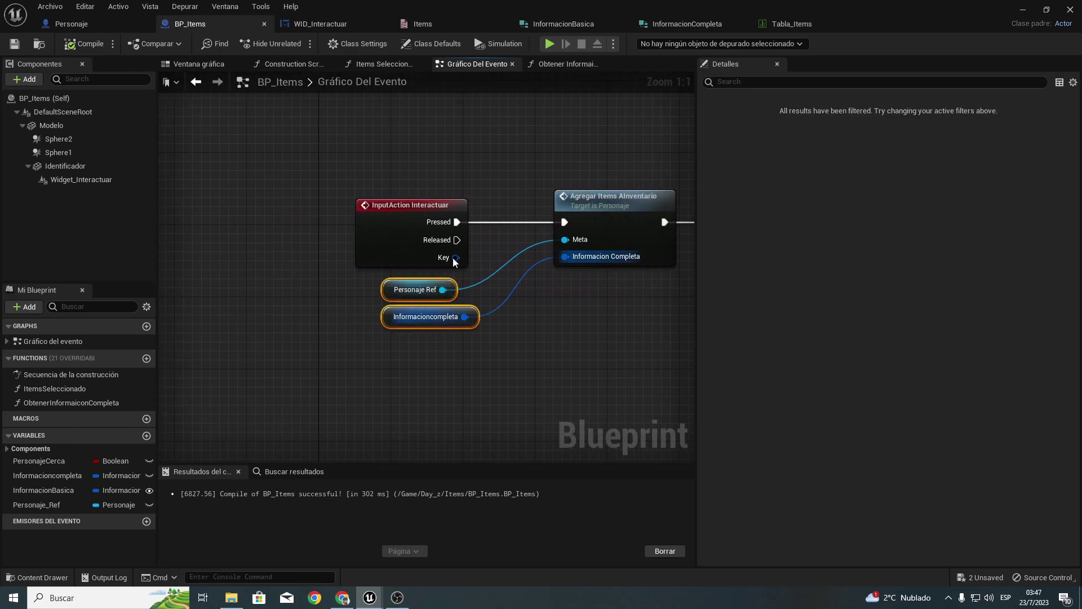
{"action": "left_click_drag", "start_coordinate": [376, 234], "coordinate": [168, 234]}
{"action": "mouse_move", "coordinate": [390, 357]}
{"action": "left_mouse_down"}
{"action": "mouse_move", "coordinate": [397, 277]}
{"action": "mouse_move", "coordinate": [614, 296]}
{"action": "left_mouse_up"}
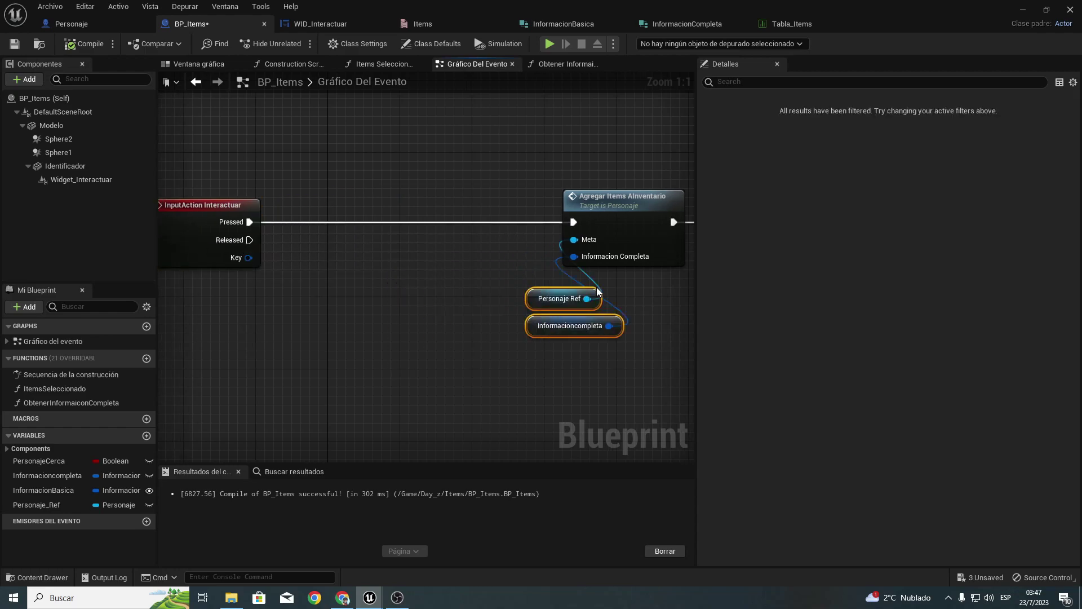
{"action": "right_click_drag", "start_coordinate": [481, 290], "coordinate": [731, 310]}
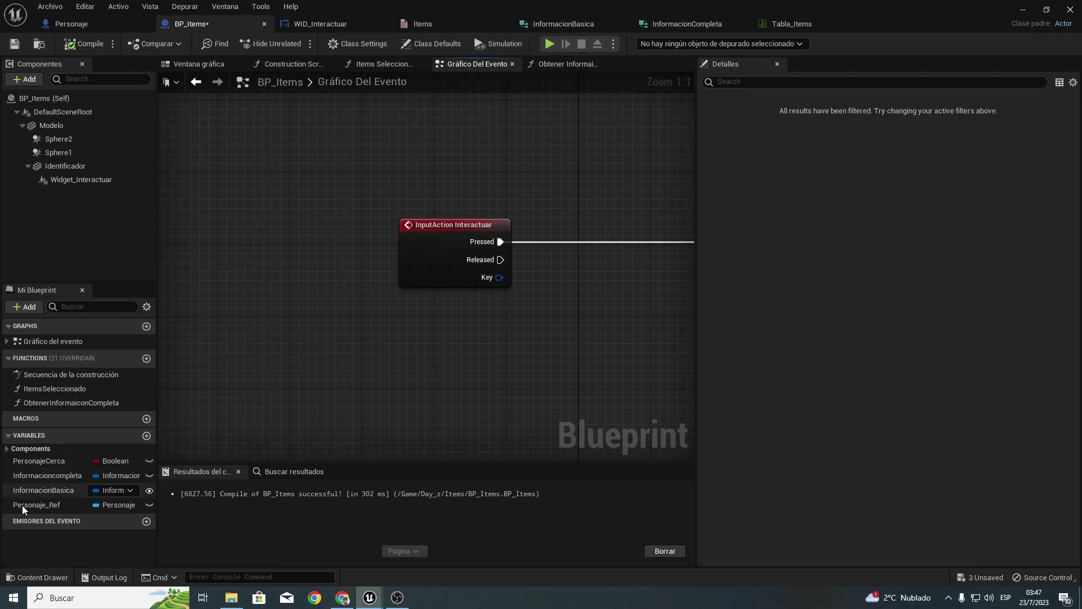
Step: Add a Personaje Ref getter and pull a Get Mesh node from it
{"action": "mouse_move", "coordinate": [37, 504]}
{"action": "left_mouse_down", "text": "ctrl"}
{"action": "mouse_move", "coordinate": [454, 356]}
{"action": "mouse_move", "coordinate": [434, 328]}
{"action": "left_mouse_up", "text": "ctrl"}
{"action": "left_click", "coordinate": [489, 367]}
{"action": "right_click_drag", "start_coordinate": [500, 349], "coordinate": [379, 347]}
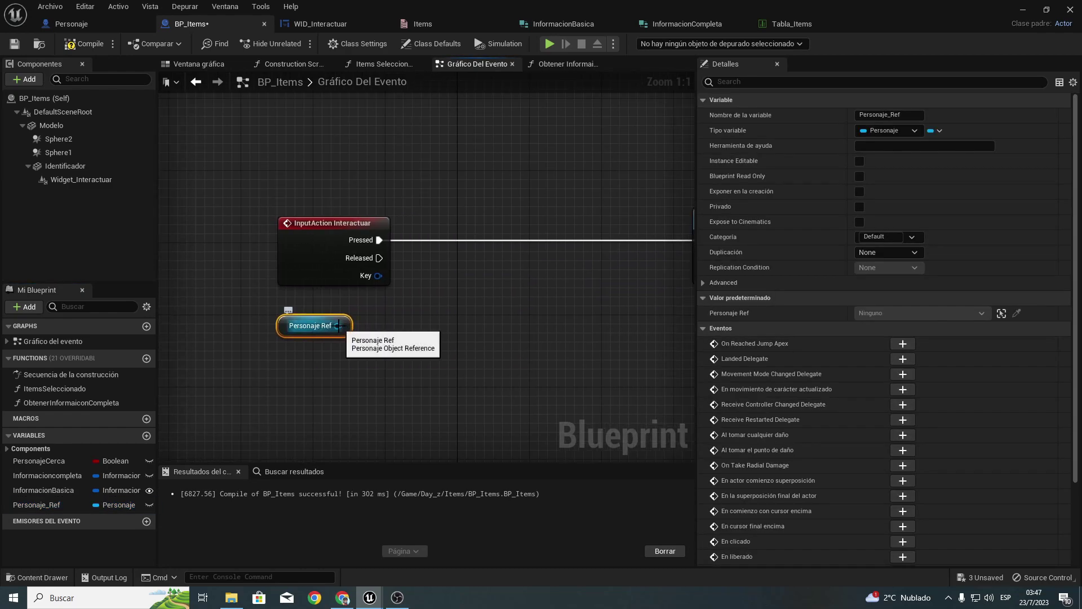
{"action": "left_click_drag", "start_coordinate": [337, 326], "coordinate": [393, 327]}
{"action": "type", "text": "getma"}
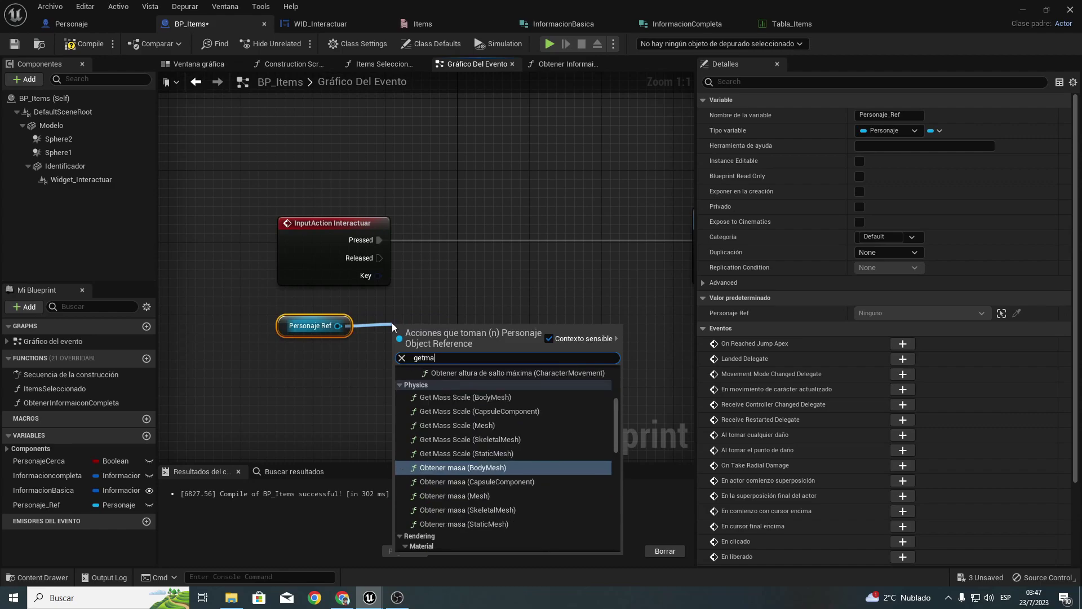
{"action": "type", "text": "sa"}
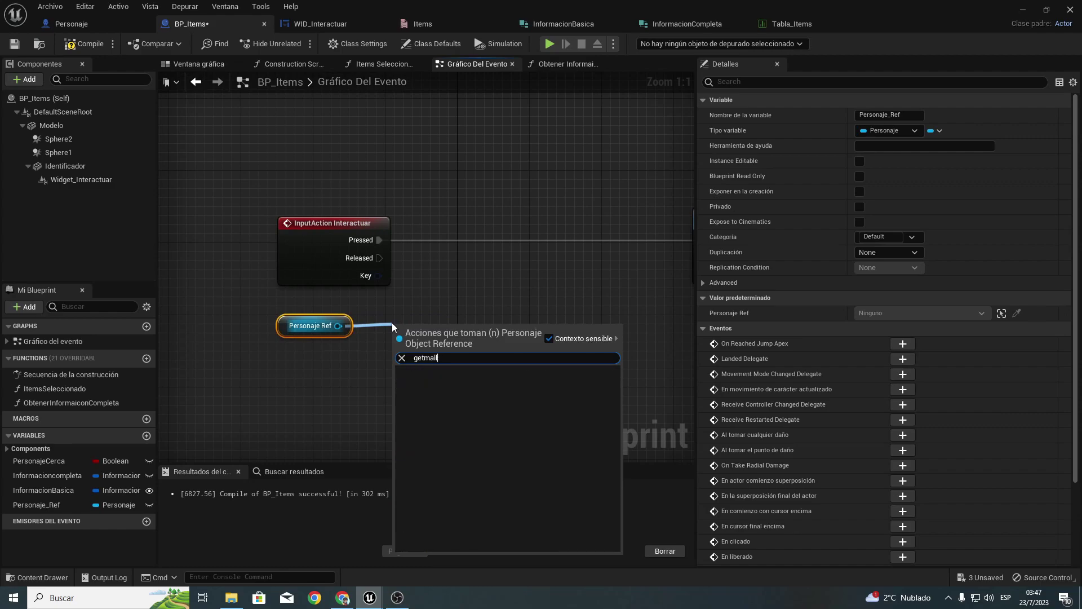
{"action": "key", "text": "BackSpace"}
{"action": "key", "text": "BackSpace"}
{"action": "key", "text": "BackSpace"}
{"action": "type", "text": "esh"}
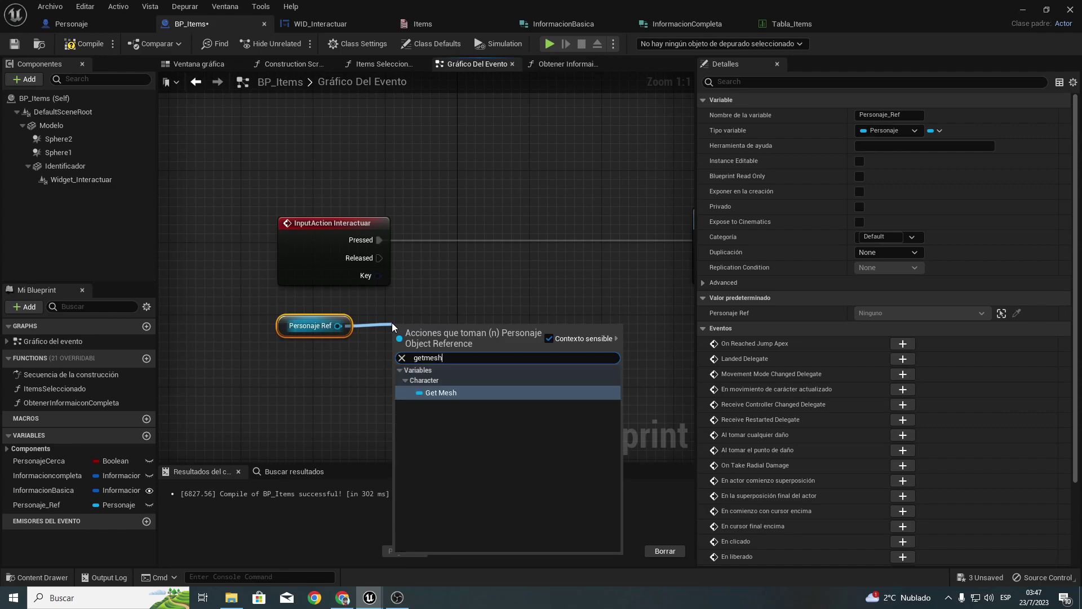
{"action": "key", "text": "Return"}
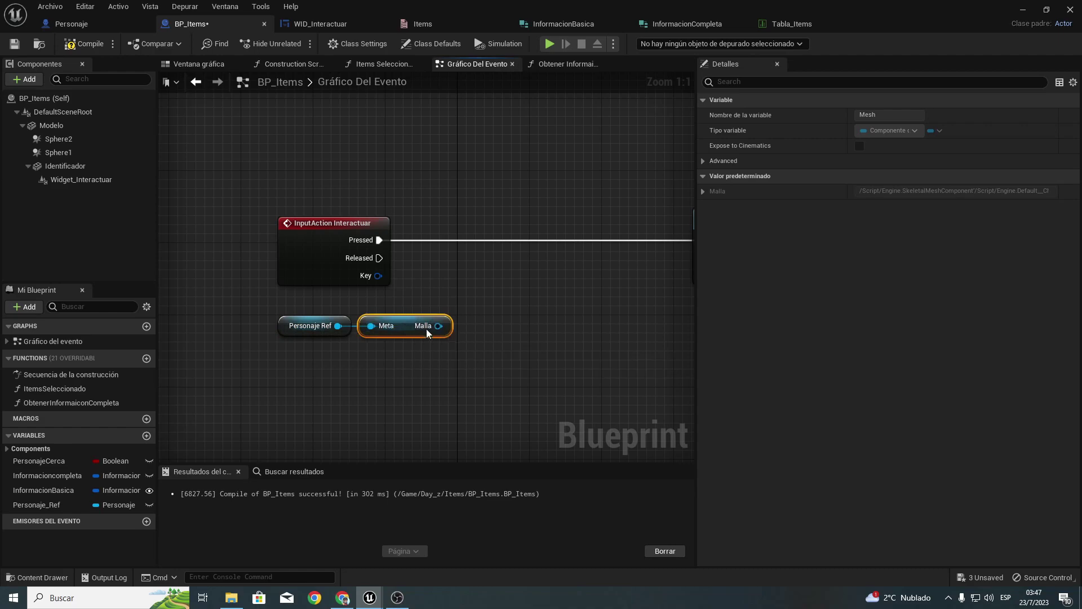
Step: Add a Play Montage node fed by the character's Malla mesh
{"action": "left_click_drag", "start_coordinate": [438, 326], "coordinate": [483, 293]}
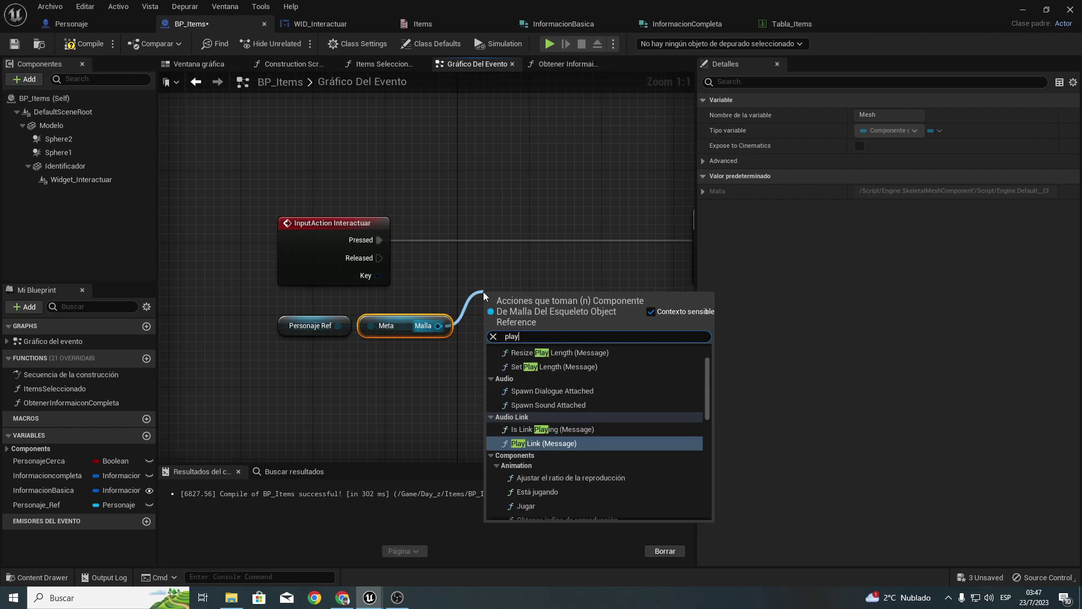
{"action": "type", "text": "play montage"}
{"action": "key", "text": "Return"}
Step: Insert Play Montage after Interactuar's Pressed, with On Completed calling Agregar Items AlInventario
{"action": "right_click_drag", "start_coordinate": [484, 294], "coordinate": [417, 316]}
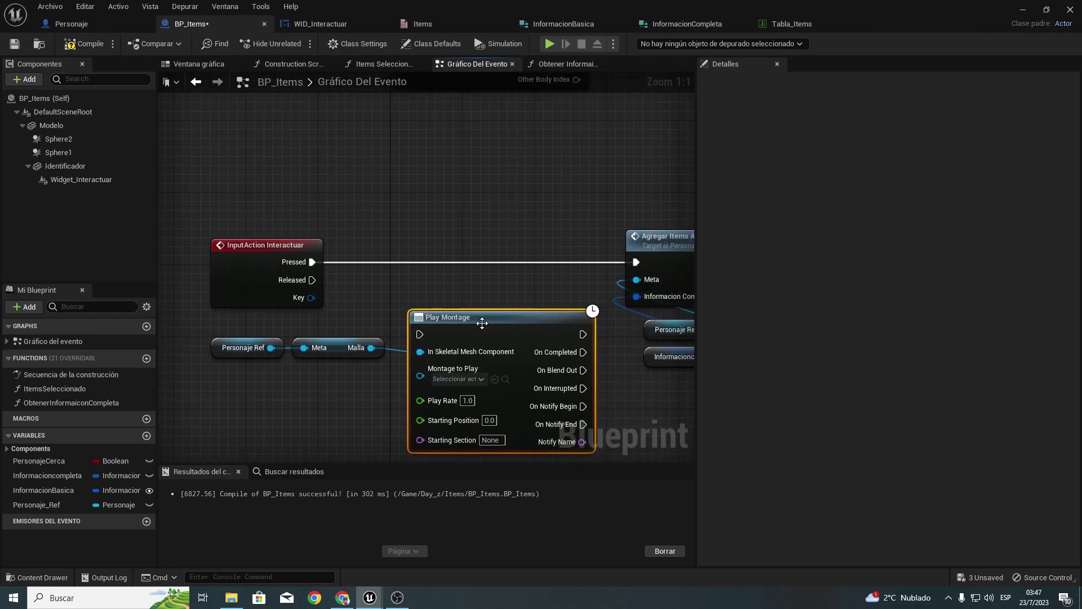
{"action": "left_click_drag", "start_coordinate": [445, 322], "coordinate": [424, 253]}
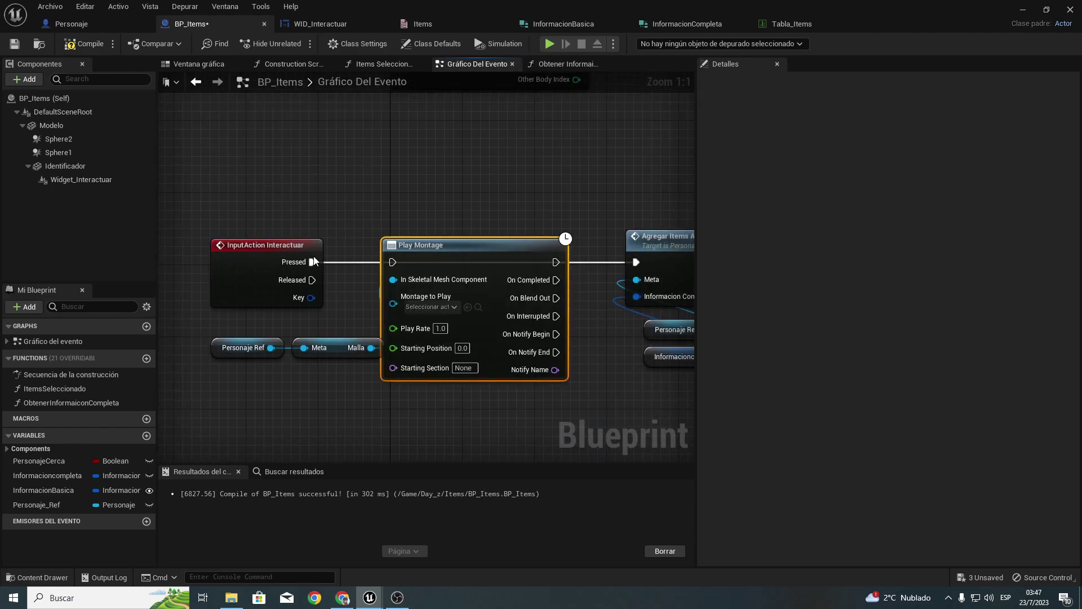
{"action": "left_click_drag", "start_coordinate": [311, 262], "coordinate": [546, 261], "text": "ctrl"}
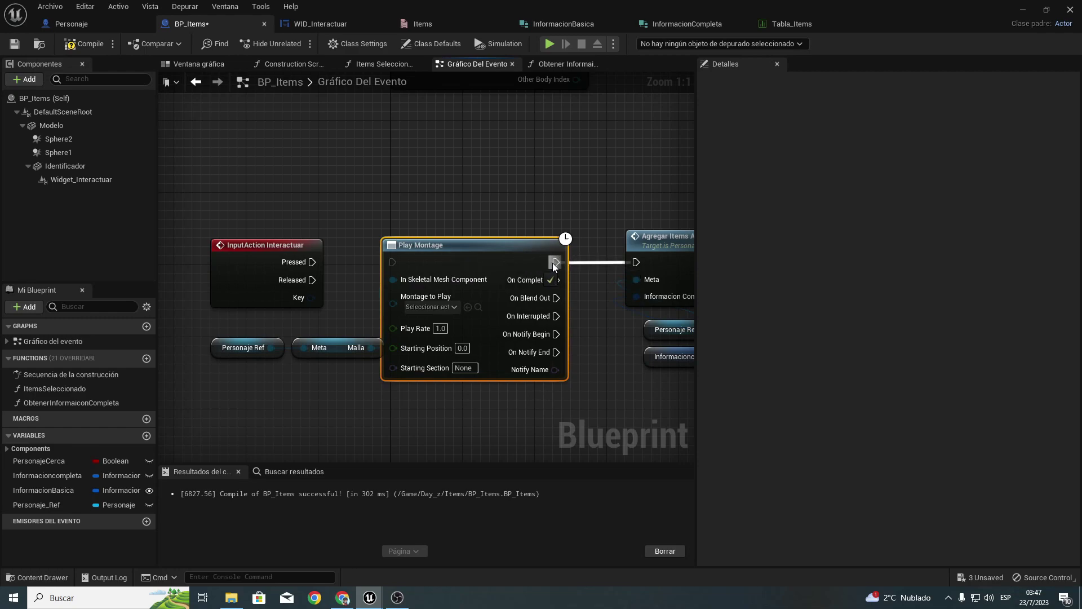
{"action": "left_click_drag", "start_coordinate": [563, 279], "coordinate": [559, 282], "text": "ctrl"}
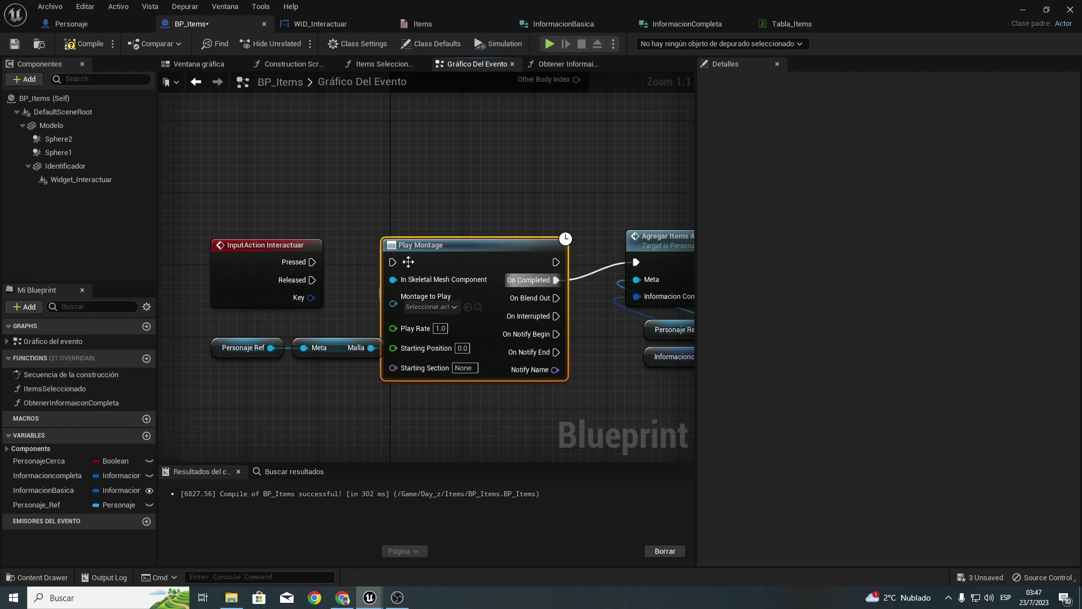
{"action": "left_click_drag", "start_coordinate": [393, 262], "coordinate": [317, 261]}
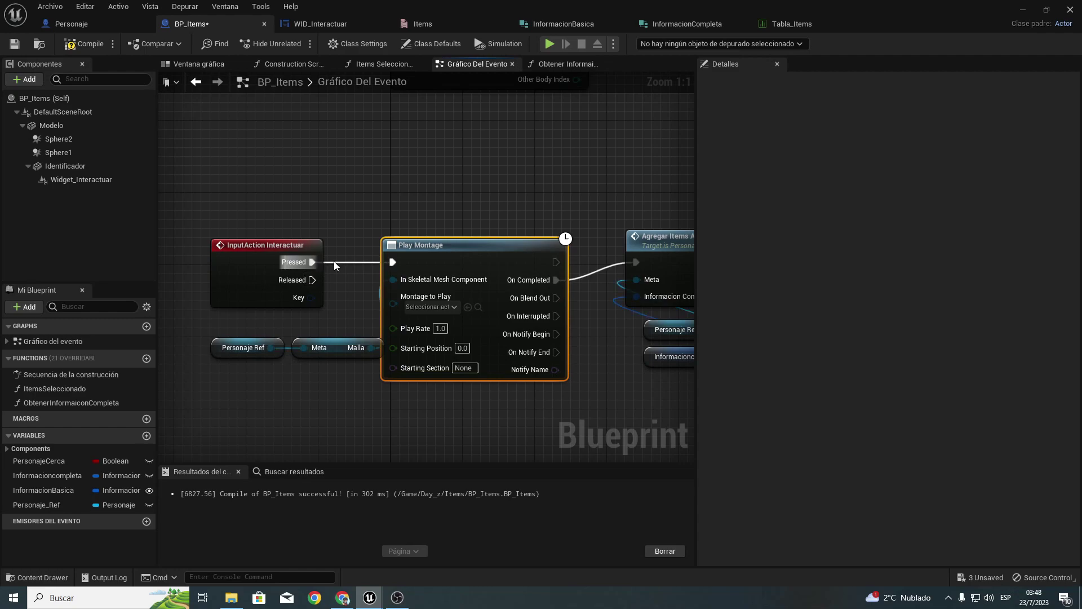
{"action": "right_click_drag", "start_coordinate": [333, 262], "coordinate": [395, 233]}
Step: Set Play Montage's Montage to Play to AgarrarItems and compile BP_Items
{"action": "mouse_move", "coordinate": [278, 364]}
{"action": "left_mouse_down"}
{"action": "mouse_move", "coordinate": [403, 309]}
{"action": "mouse_move", "coordinate": [340, 309]}
{"action": "mouse_move", "coordinate": [454, 274]}
{"action": "left_mouse_up"}
{"action": "left_click", "coordinate": [500, 279]}
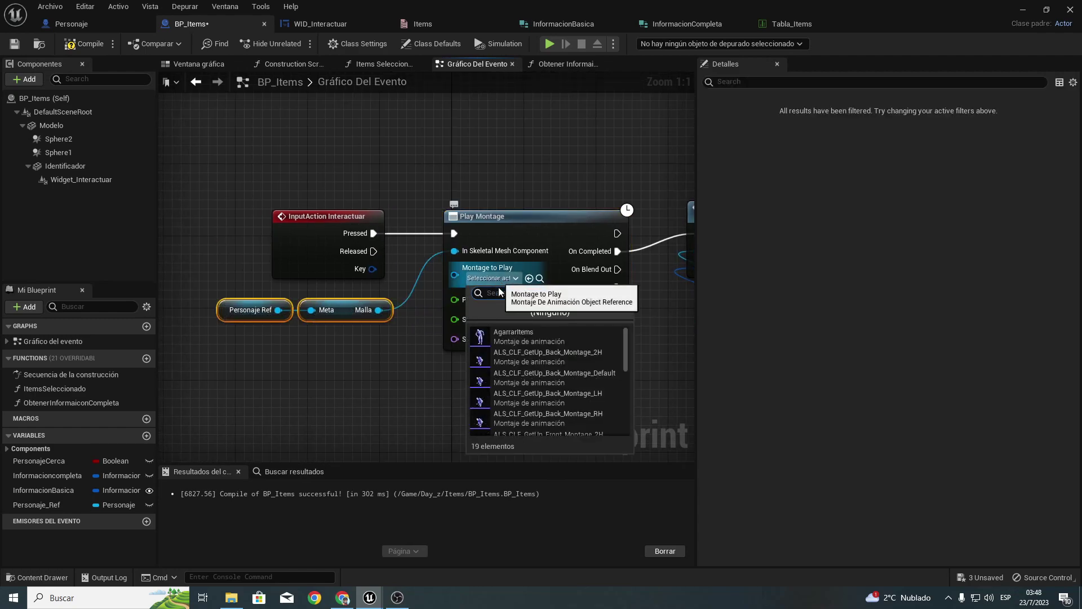
{"action": "left_click", "coordinate": [513, 337]}
{"action": "right_click_drag", "start_coordinate": [521, 184], "coordinate": [382, 170]}
{"action": "left_click", "coordinate": [90, 45]}
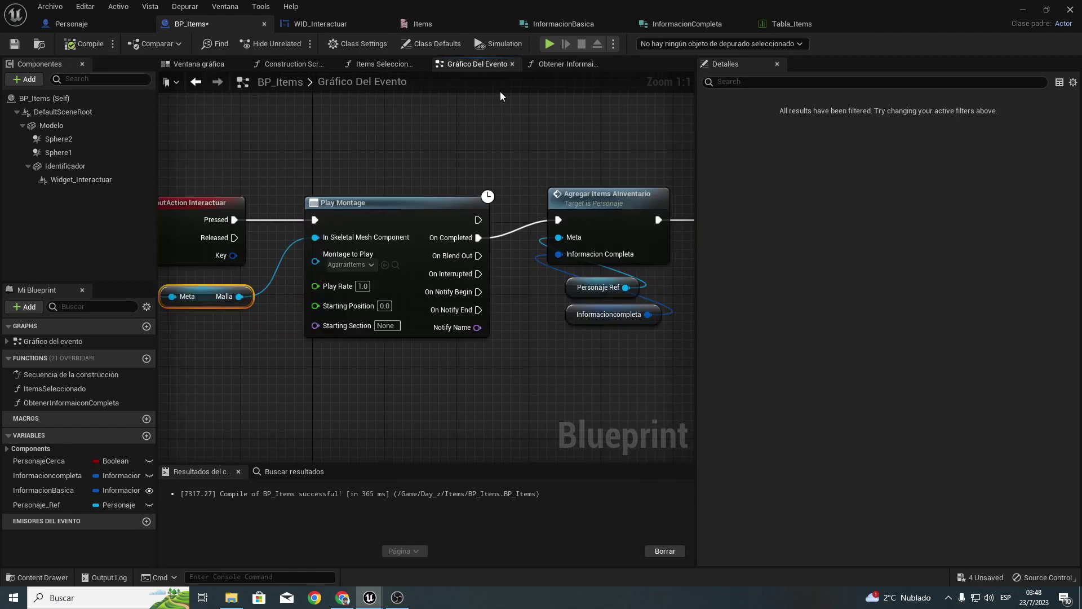
Step: Start the Day_z game preview in Standalone Game mode
{"action": "left_click", "coordinate": [613, 44]}
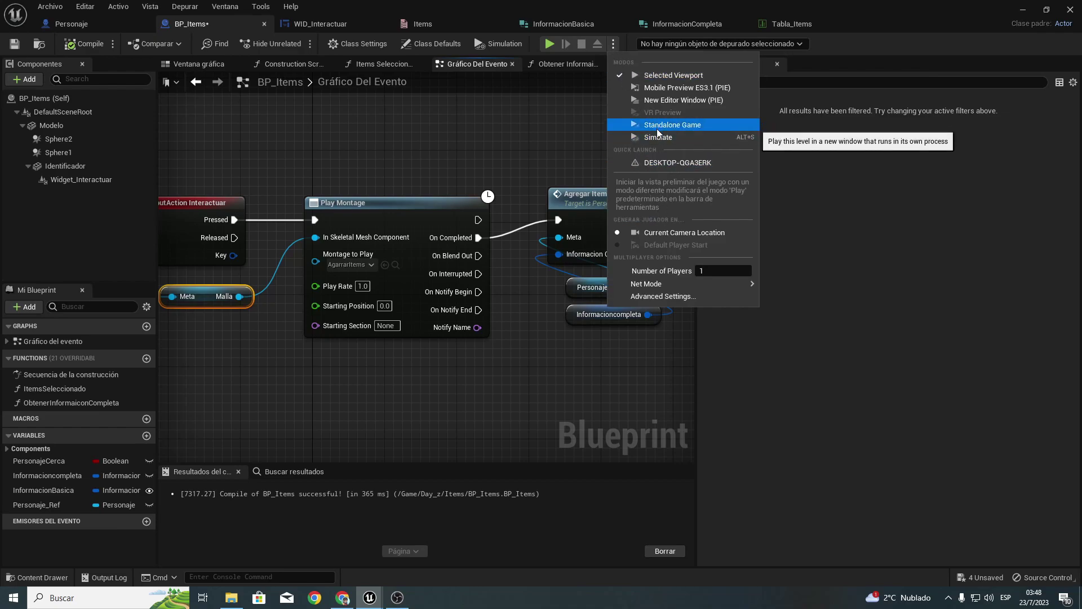
{"action": "left_click", "coordinate": [658, 100]}
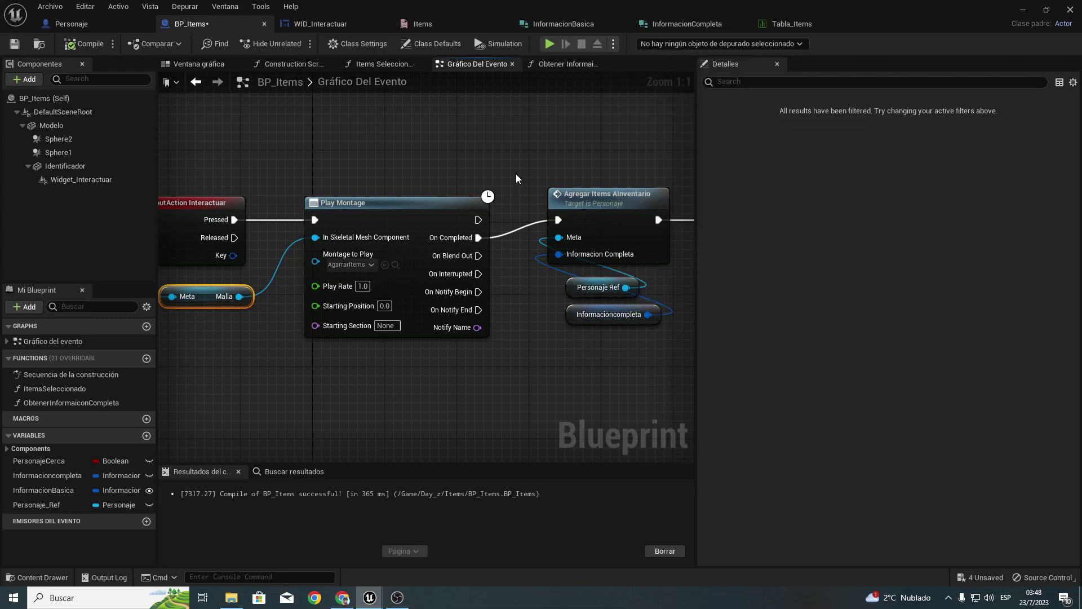
Step: Walk the character to the Pan bread item and pick it up with E
{"action": "key", "text": "w"}
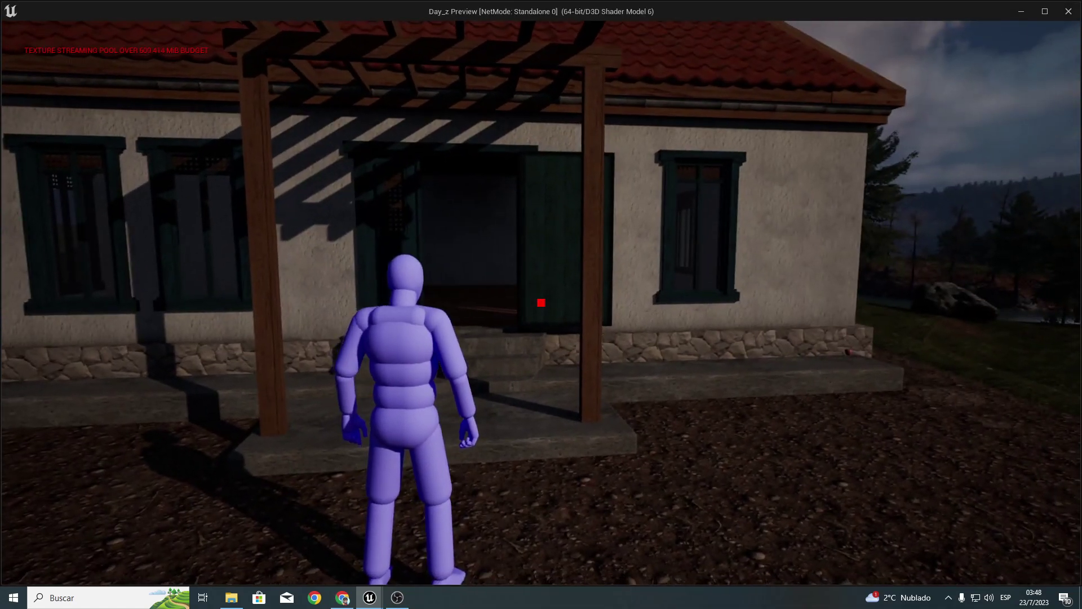
{"action": "key", "text": "w"}
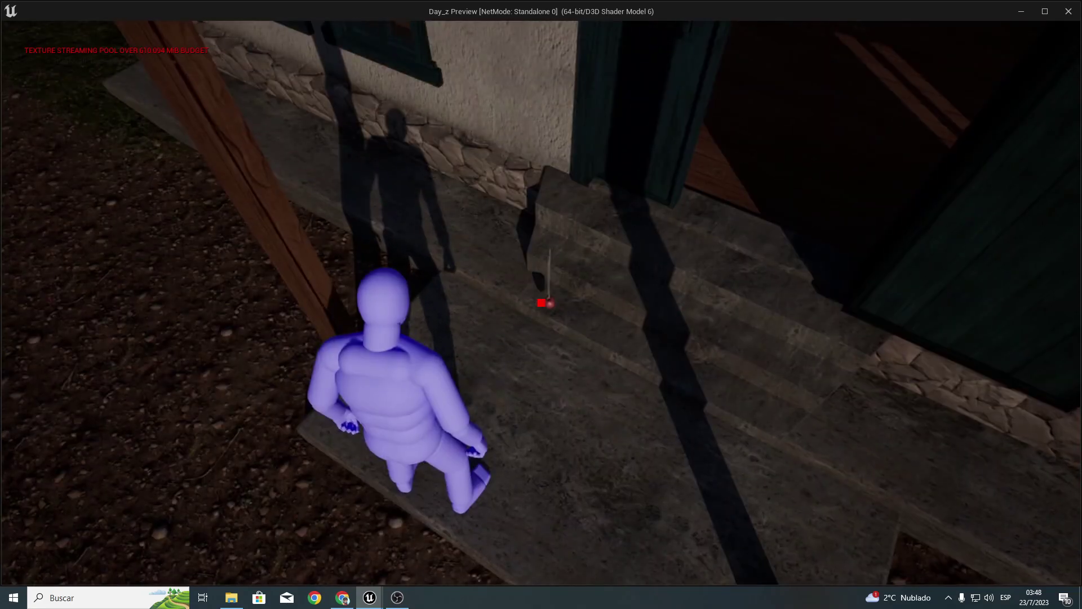
{"action": "scroll", "coordinate": [541, 303], "scroll_direction": "up", "scroll_amount": 5}
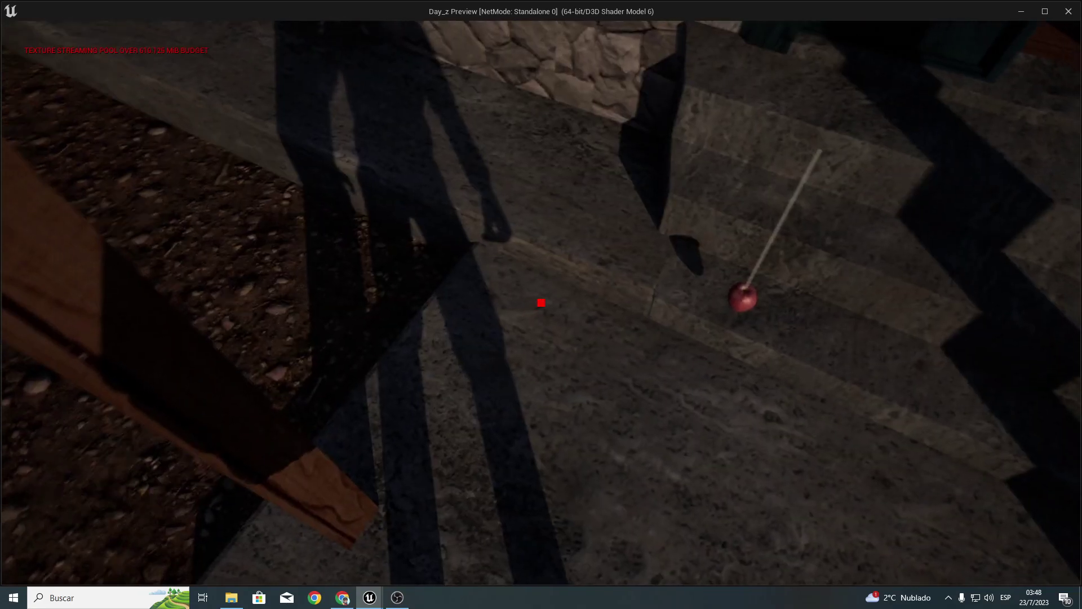
{"action": "scroll", "coordinate": [541, 303], "scroll_direction": "down", "scroll_amount": 5}
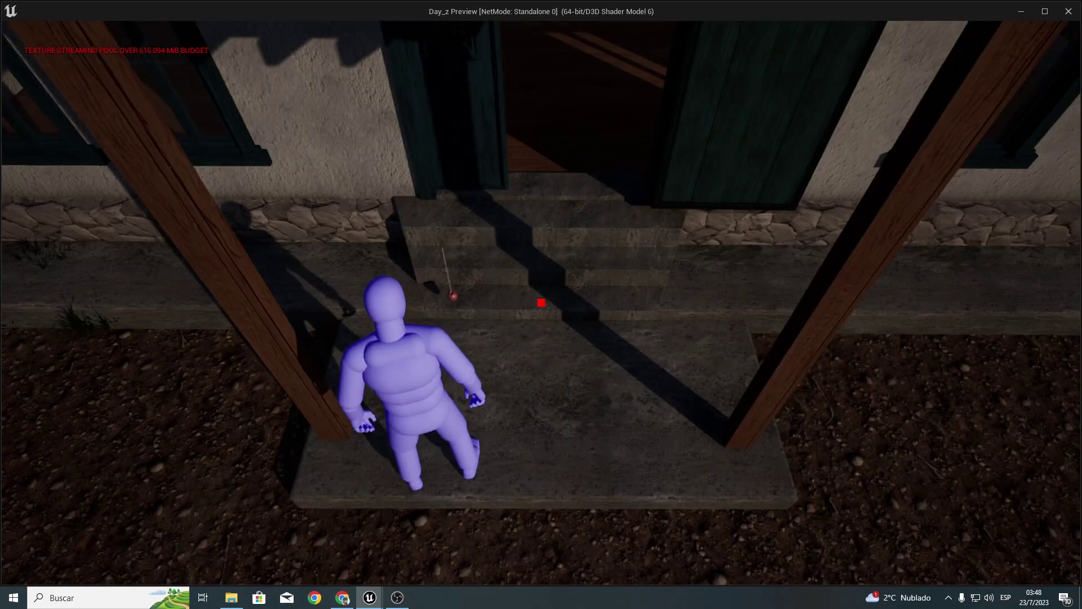
{"action": "key", "text": "w"}
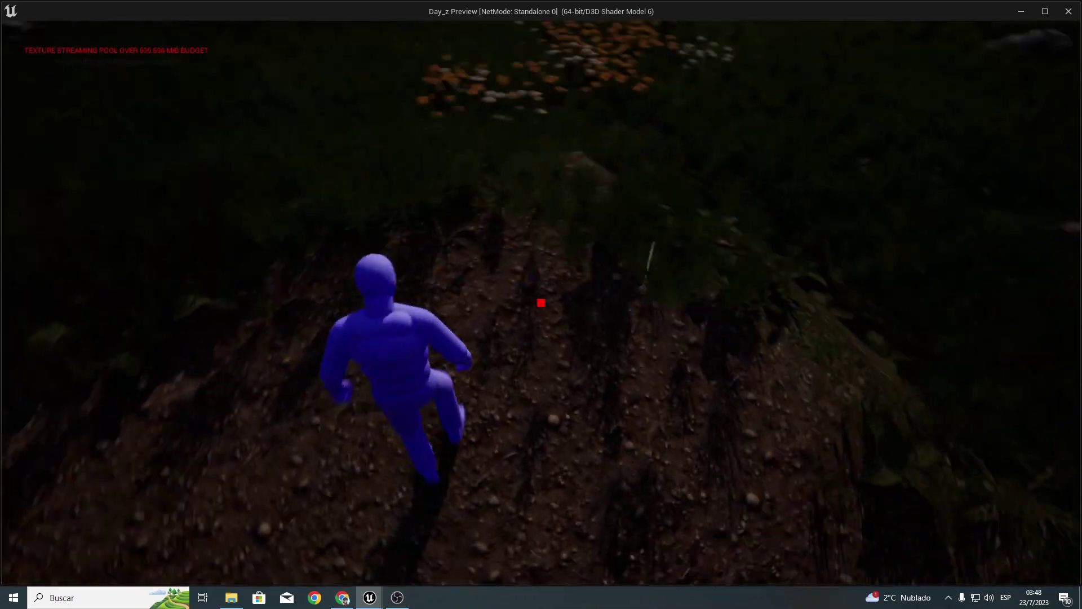
{"action": "key", "text": "s"}
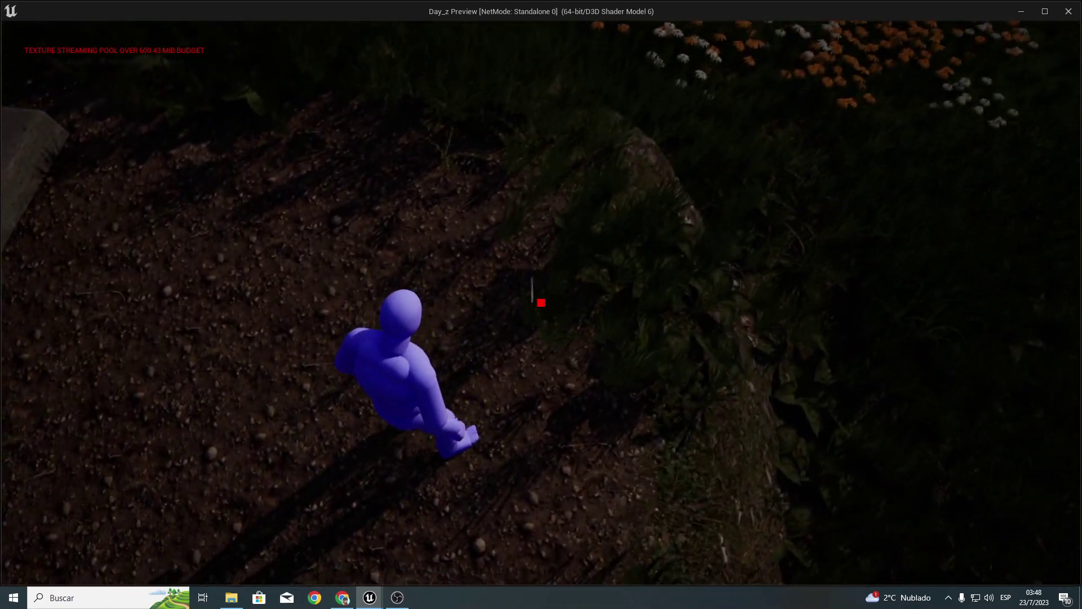
{"action": "mouse_move", "coordinate": [541, 303]}
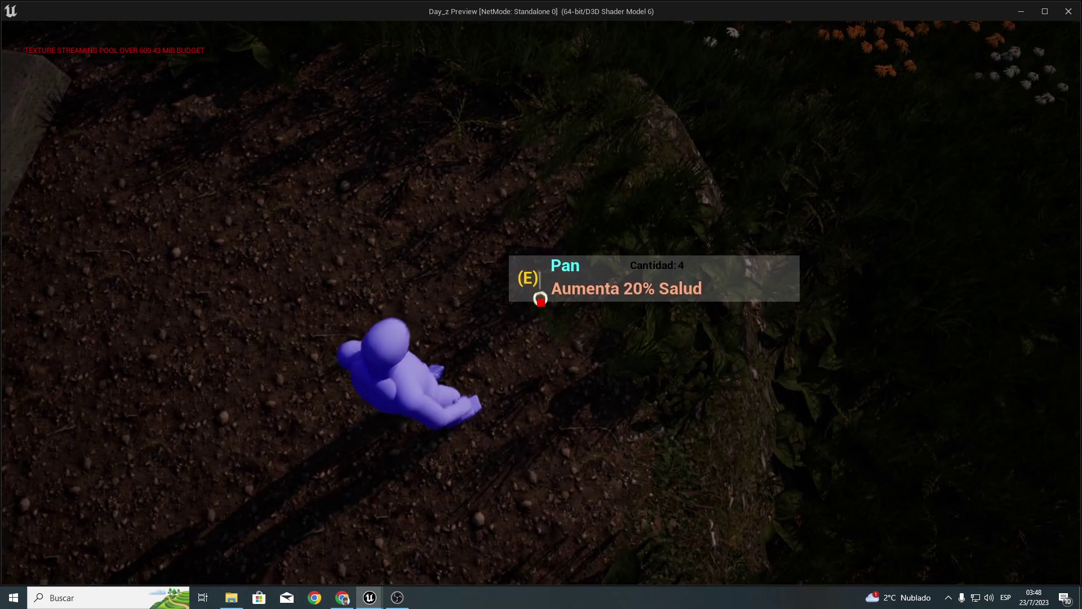
{"action": "key", "text": "e"}
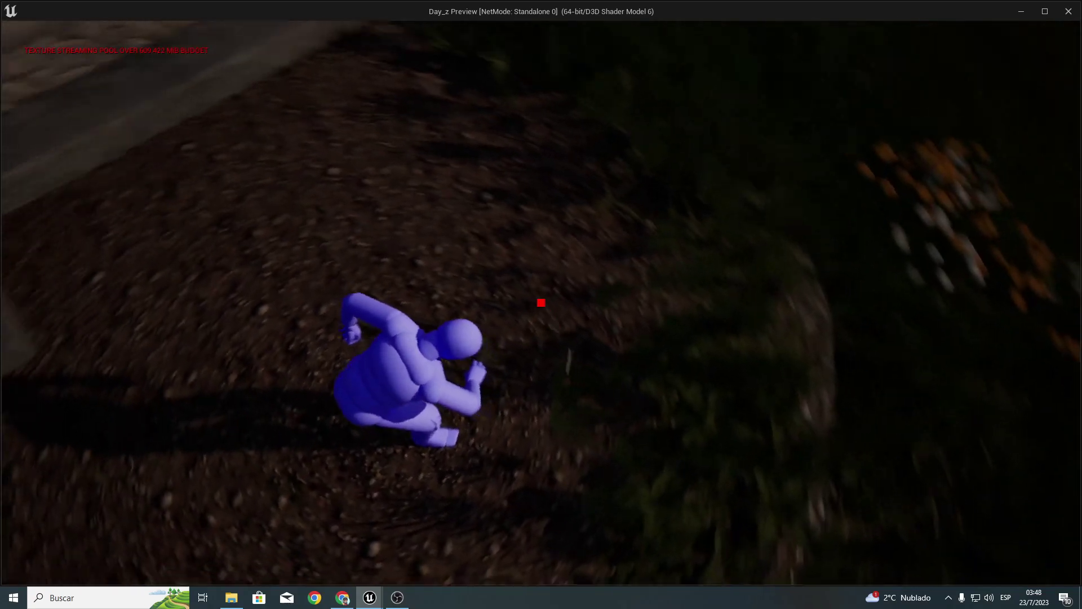
Step: Walk toward the house, crouch briefly, then stop the preview with Esc
{"action": "key", "text": "c"}
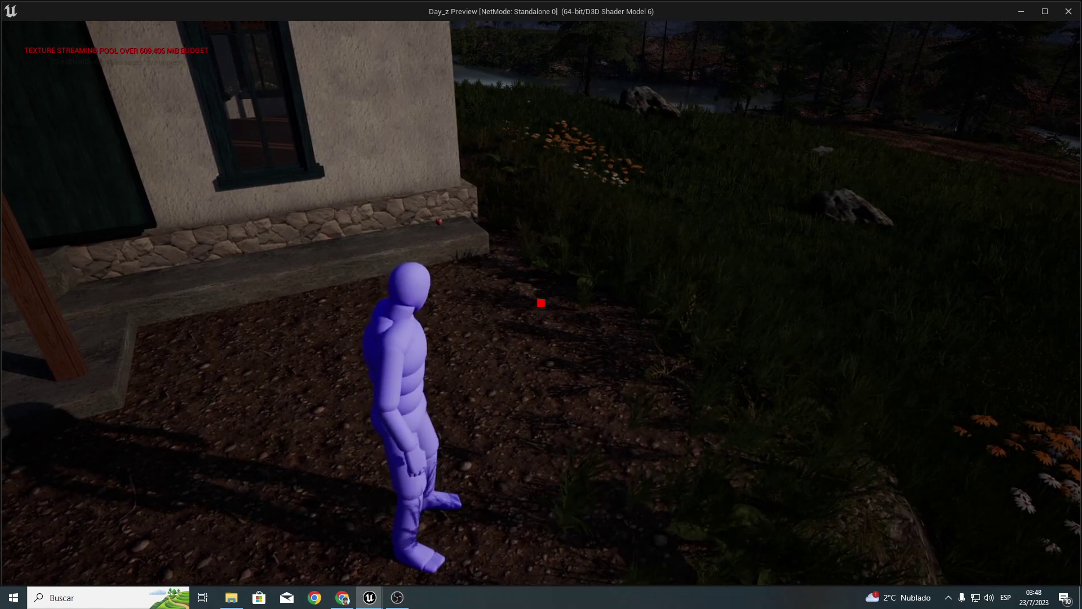
{"action": "key", "text": "c"}
{"action": "key", "text": "c"}
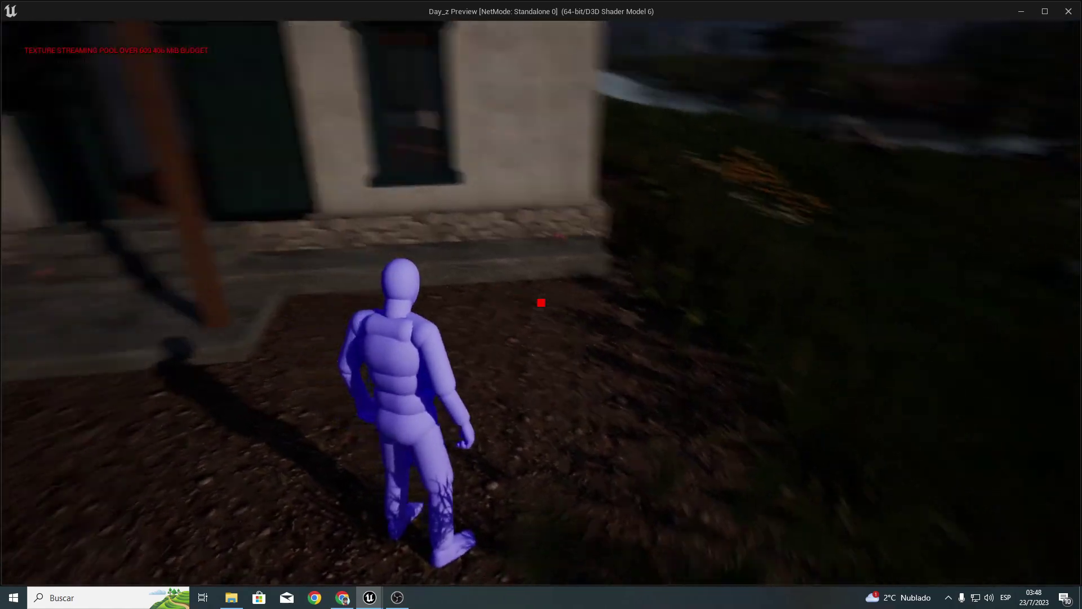
{"action": "key", "text": "c"}
{"action": "key", "text": "c"}
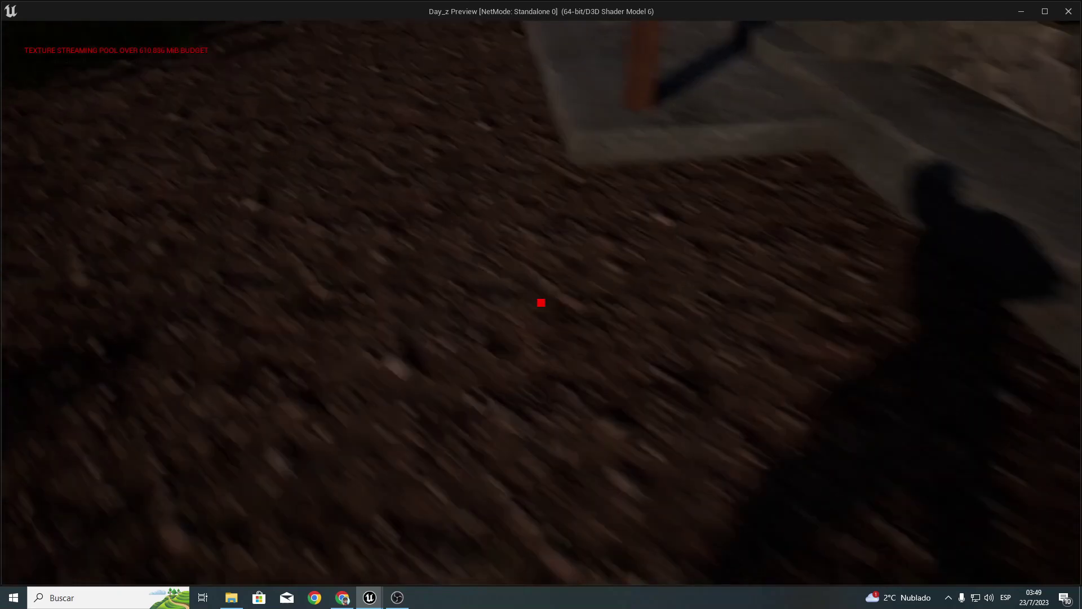
{"action": "key", "text": "Escape"}
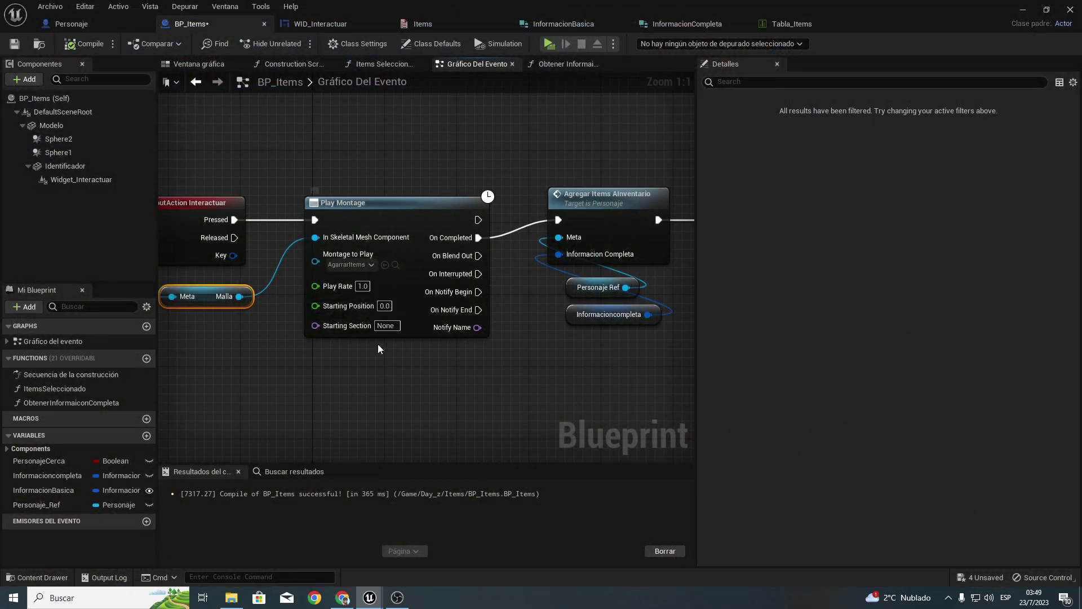
Step: Review the Play Montage → Agregar Items AlInventario → Destroy Actor chain in the event graph
{"action": "right_click", "coordinate": [254, 304]}
{"action": "left_click", "coordinate": [529, 377]}
{"action": "right_click_drag", "start_coordinate": [514, 410], "coordinate": [278, 370]}
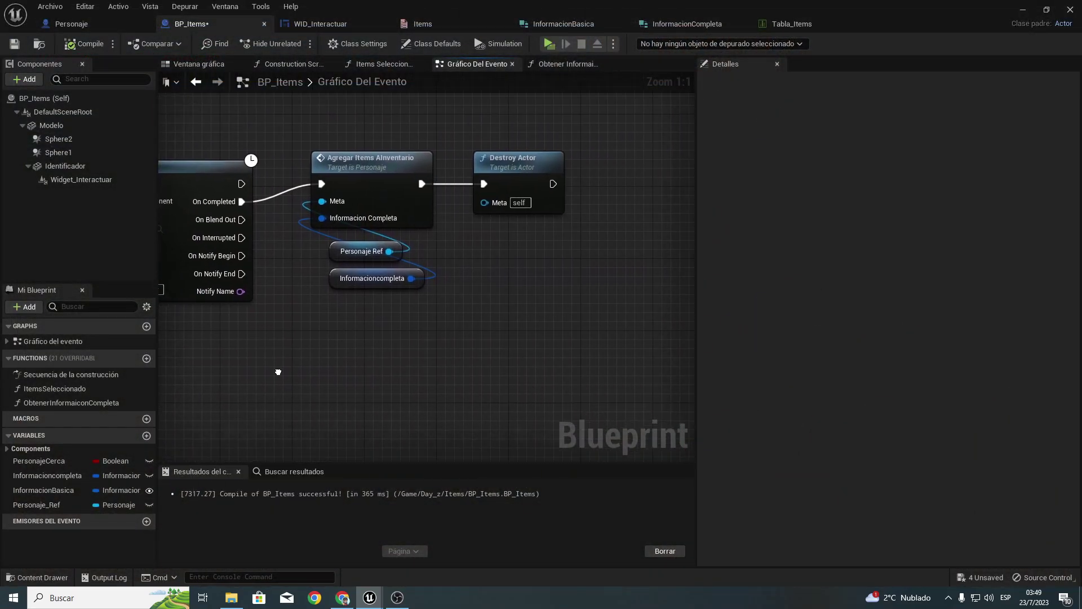
{"action": "mouse_move", "coordinate": [287, 345]}
{"action": "left_mouse_down"}
{"action": "mouse_move", "coordinate": [517, 164]}
{"action": "mouse_move", "coordinate": [509, 182]}
{"action": "left_mouse_up"}
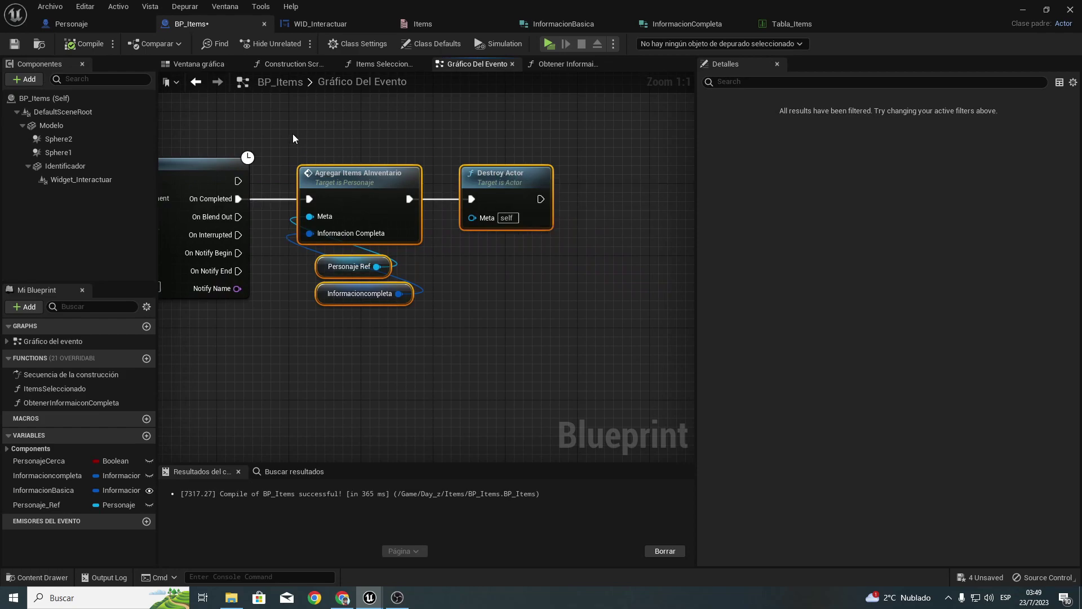
{"action": "right_click_drag", "start_coordinate": [293, 139], "coordinate": [505, 161]}
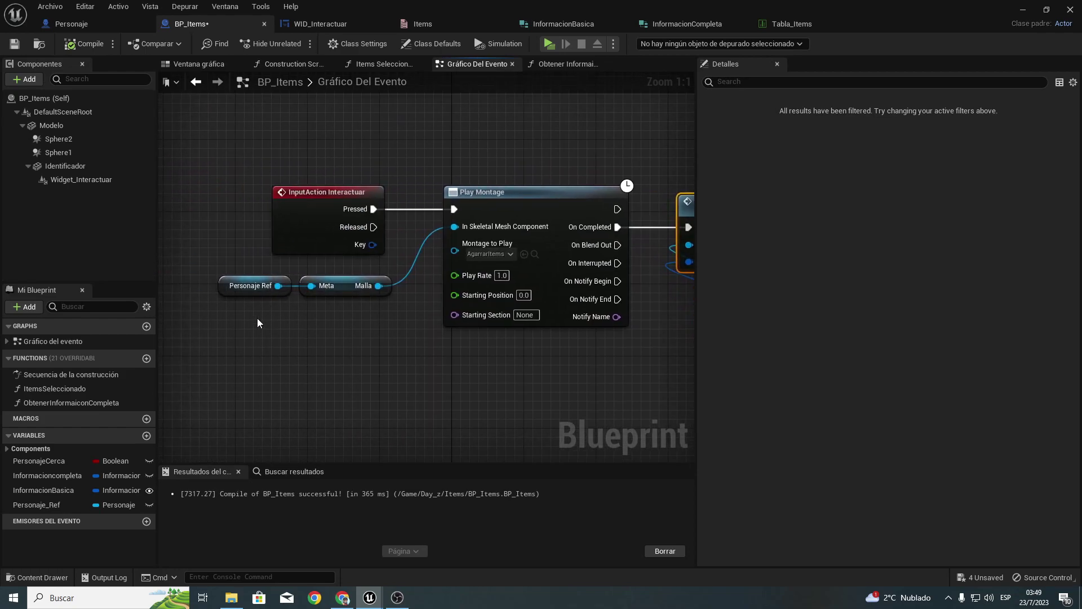
{"action": "right_click_drag", "start_coordinate": [430, 324], "coordinate": [229, 326]}
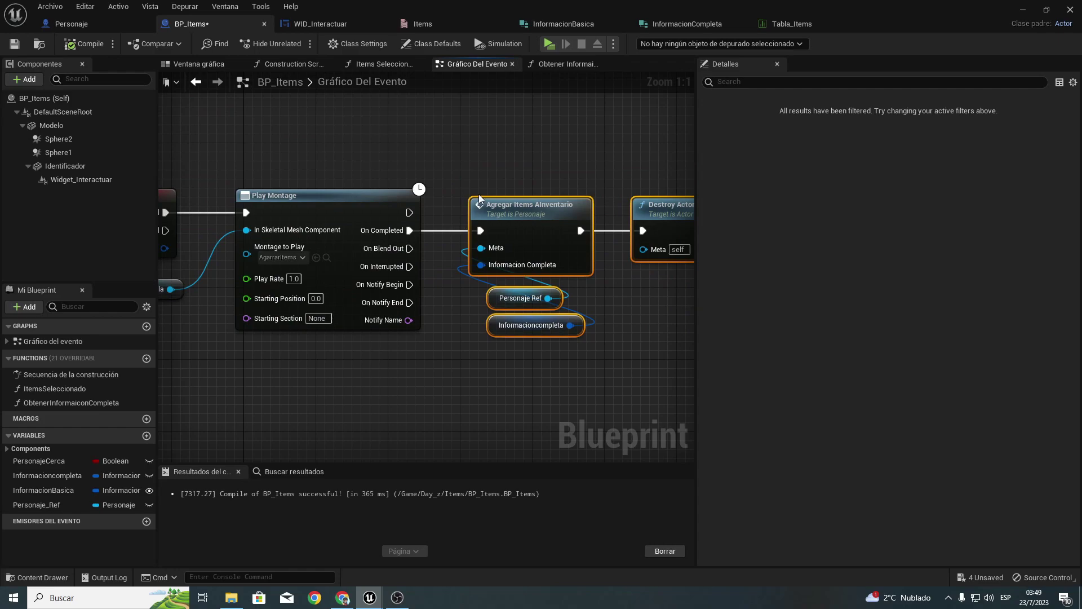
{"action": "mouse_move", "coordinate": [358, 141]}
{"action": "right_mouse_down"}
{"action": "mouse_move", "coordinate": [479, 141]}
{"action": "mouse_move", "coordinate": [316, 149]}
{"action": "right_mouse_up"}
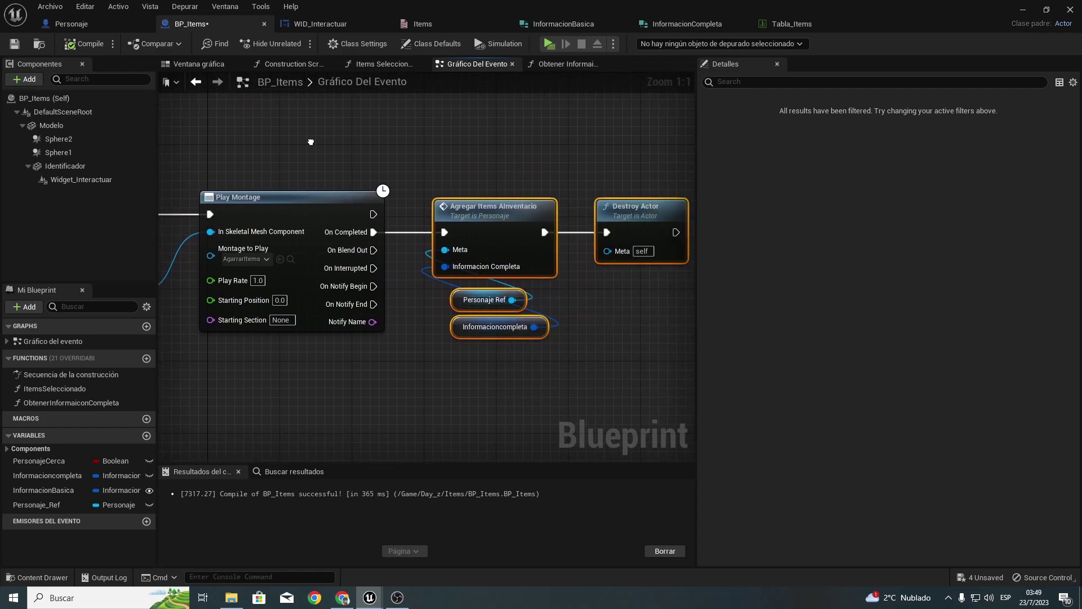
Step: Close BP_Items and save all modified assets, including ALS_AnimBP and Mountains_Map_LevelDesign
{"action": "left_click", "coordinate": [1070, 9]}
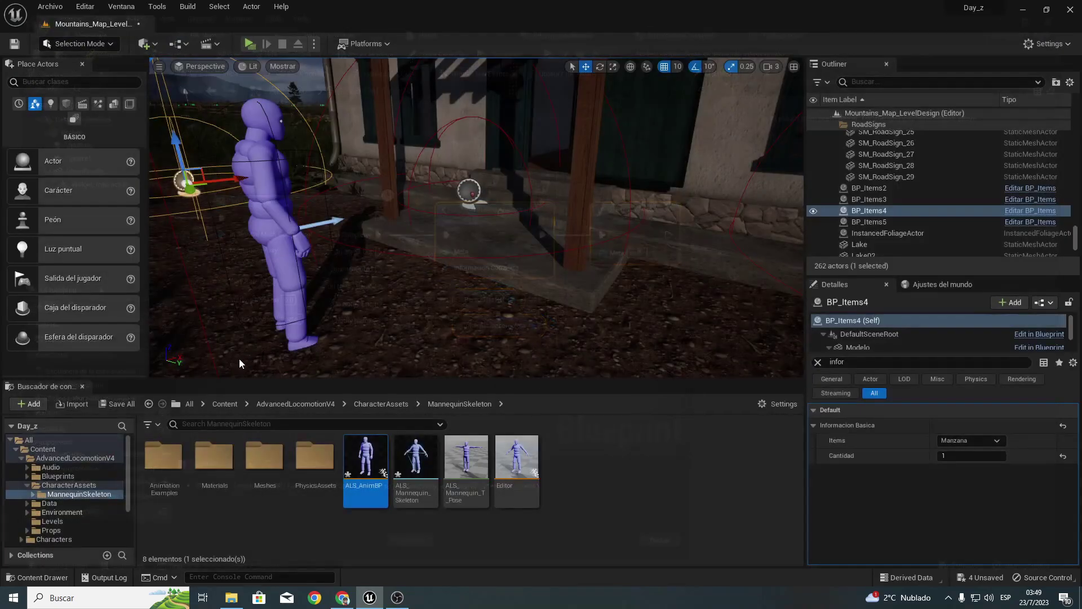
{"action": "left_click", "coordinate": [104, 404]}
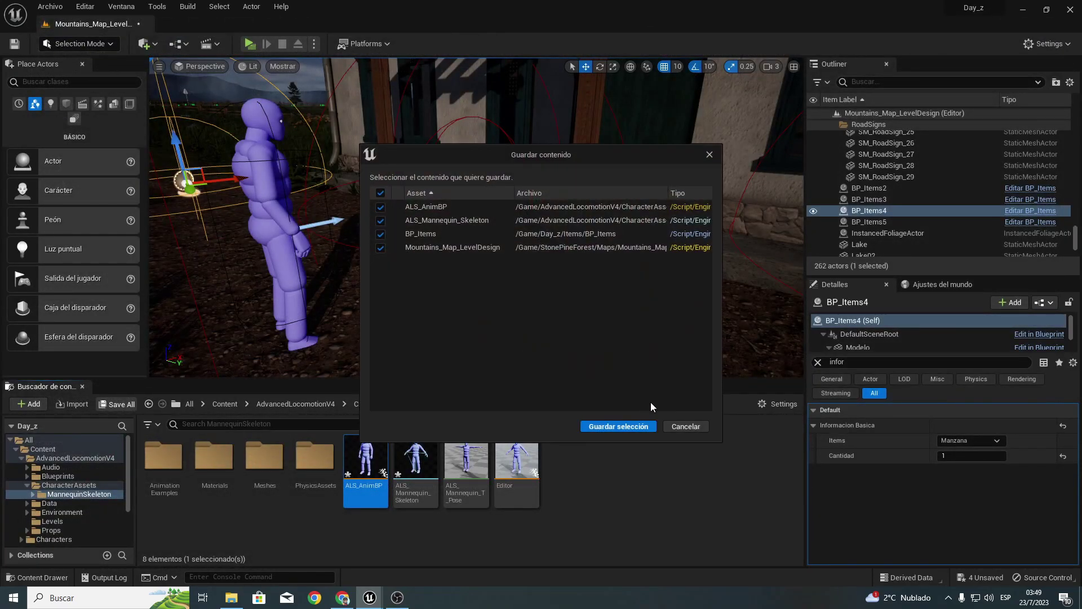
{"action": "left_click", "coordinate": [620, 425]}
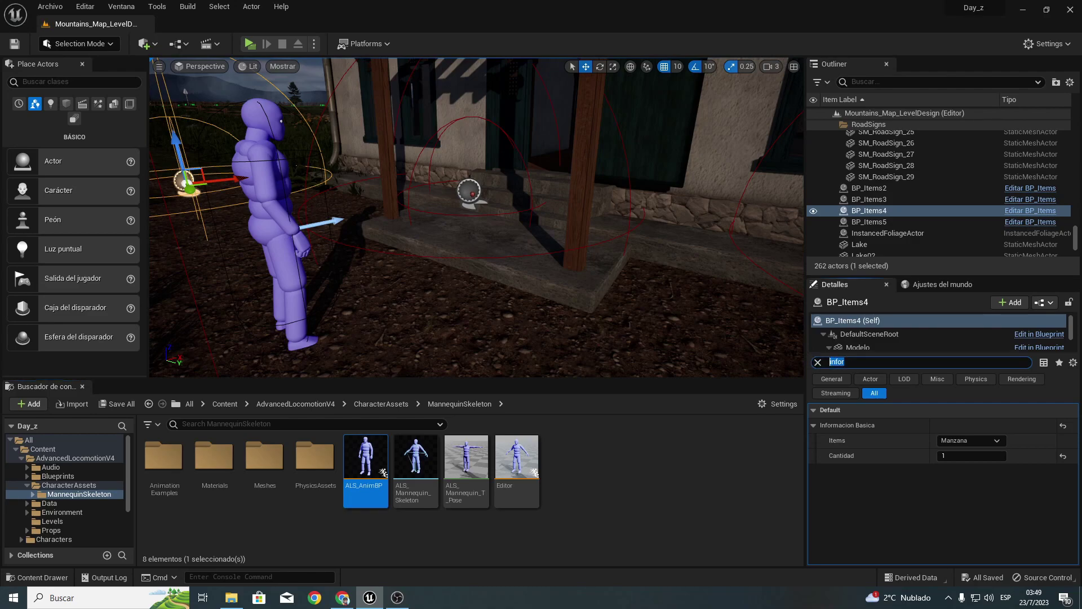
{"action": "left_click", "coordinate": [583, 511]}
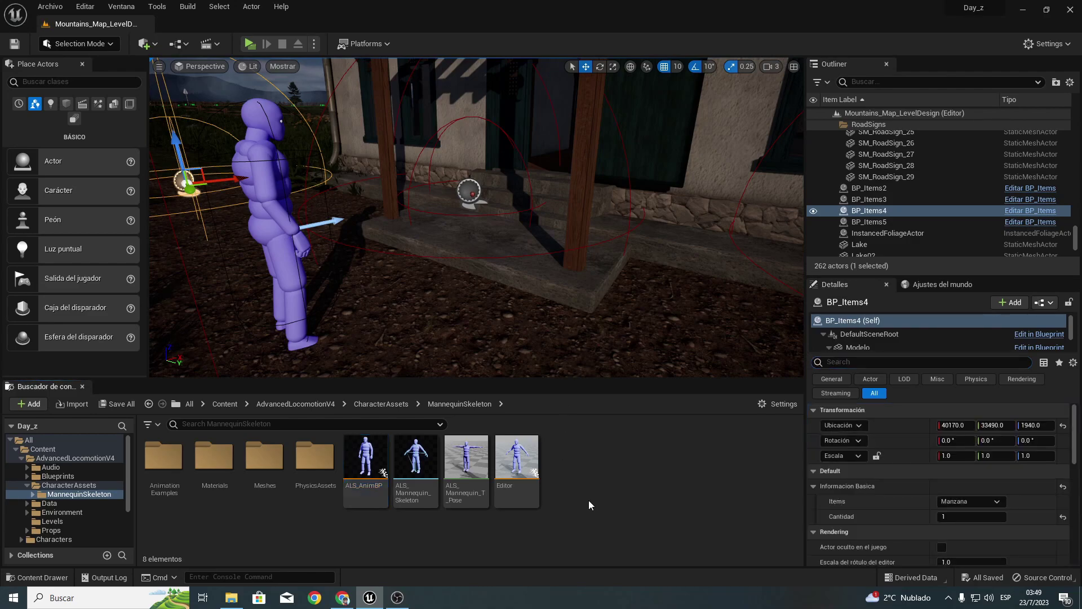